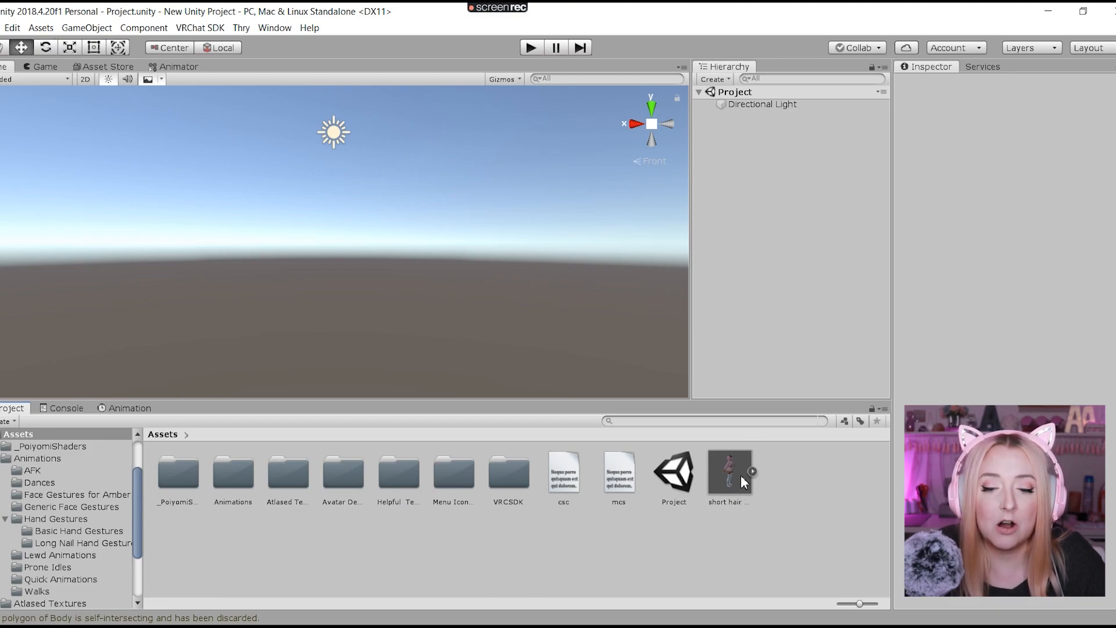
# - Enable Legacy Blend Shape Normals in the import settings of the short hair cutie optimized model
pyautogui.click(726, 465)
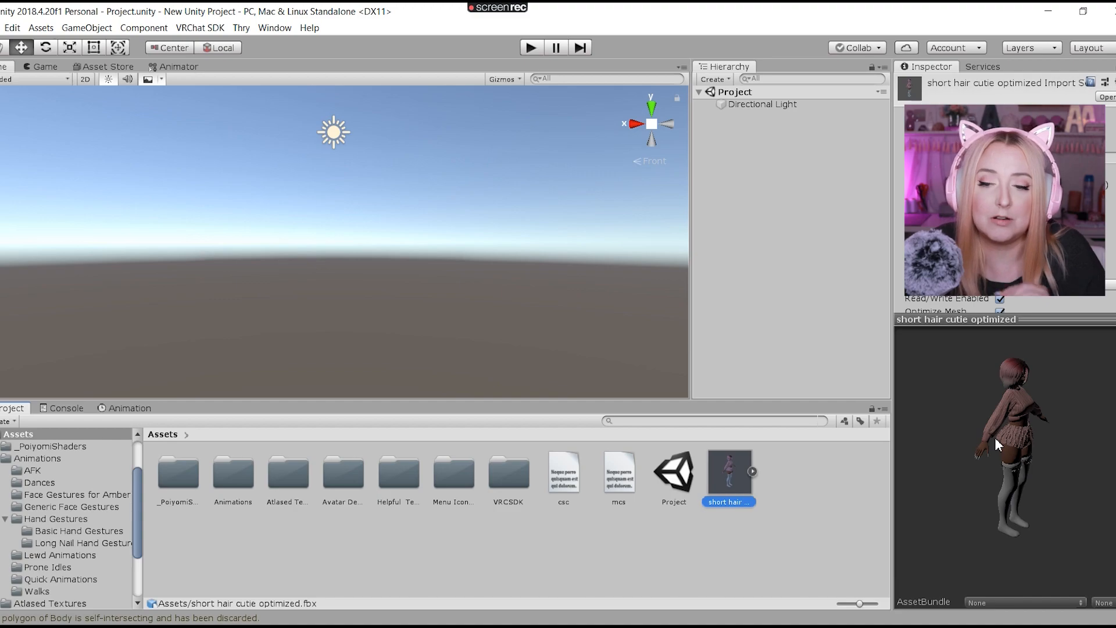
pyautogui.moveTo(992, 350); pyautogui.dragTo(992, 477)
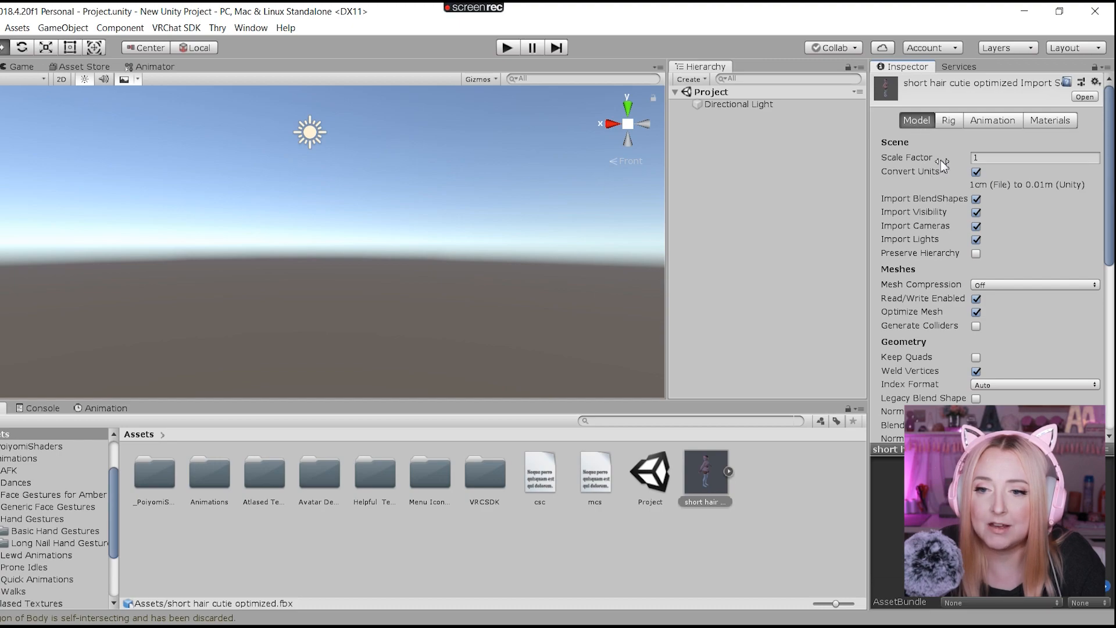
pyautogui.scroll(-2, 951, 198)
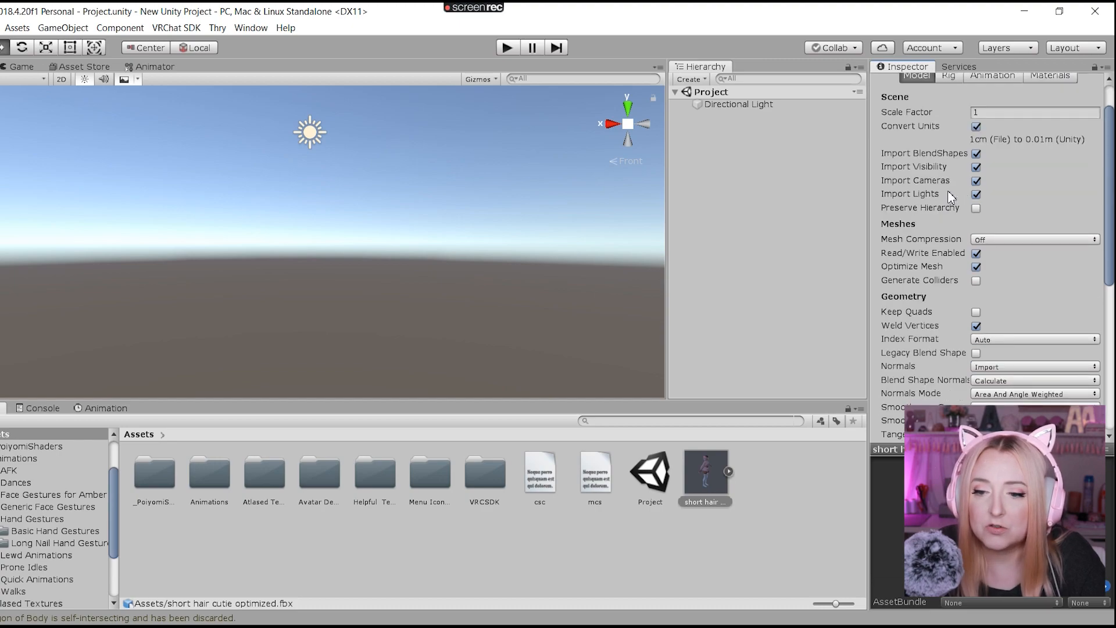
pyautogui.scroll(-2, 951, 198)
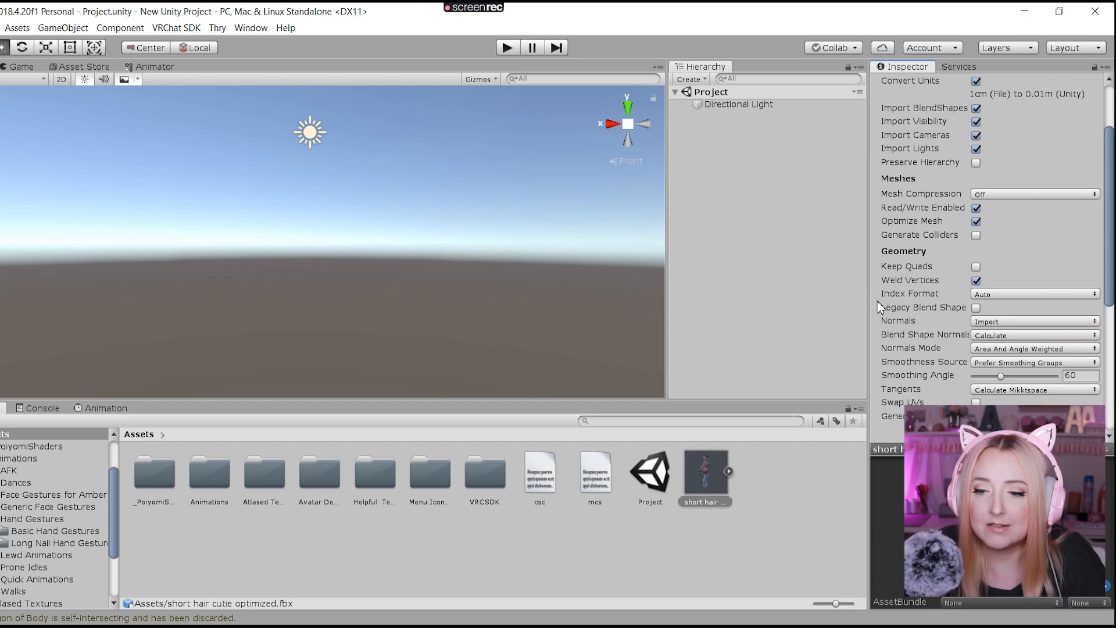
pyautogui.click(978, 308)
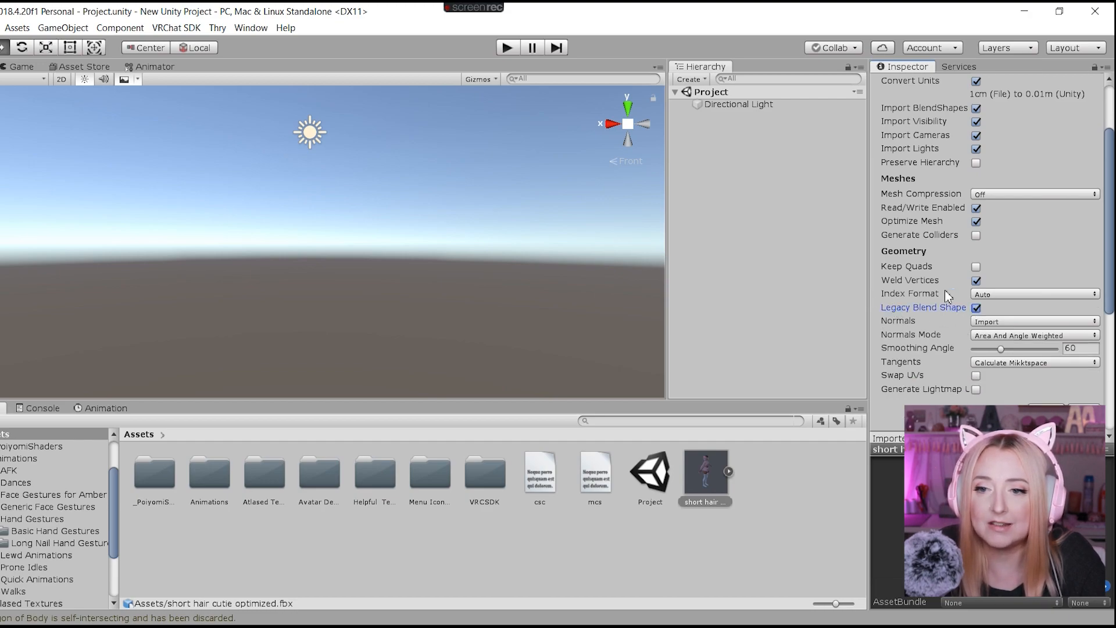
# - Set the model's rig animation type to Humanoid and apply the import settings
pyautogui.scroll(4, 949, 297)
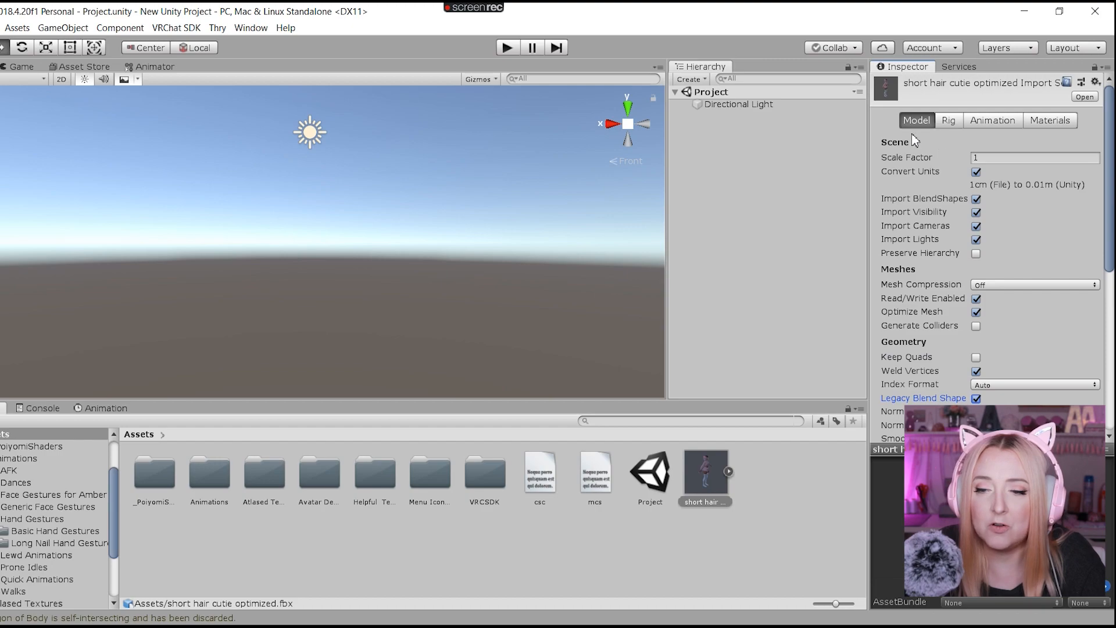
pyautogui.click(951, 122)
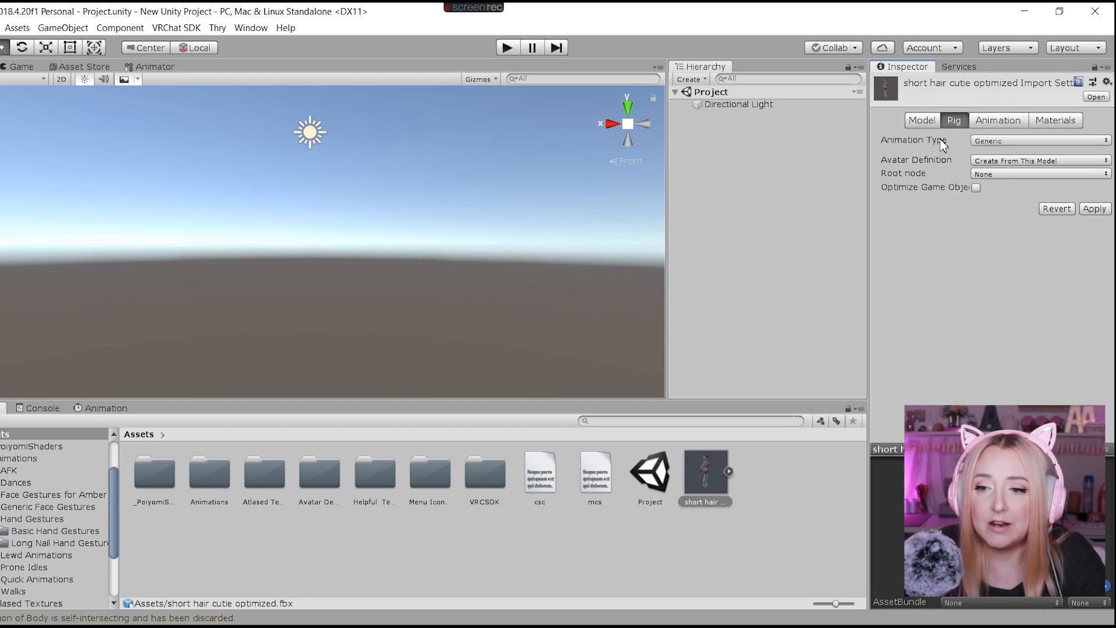
pyautogui.click(1000, 142)
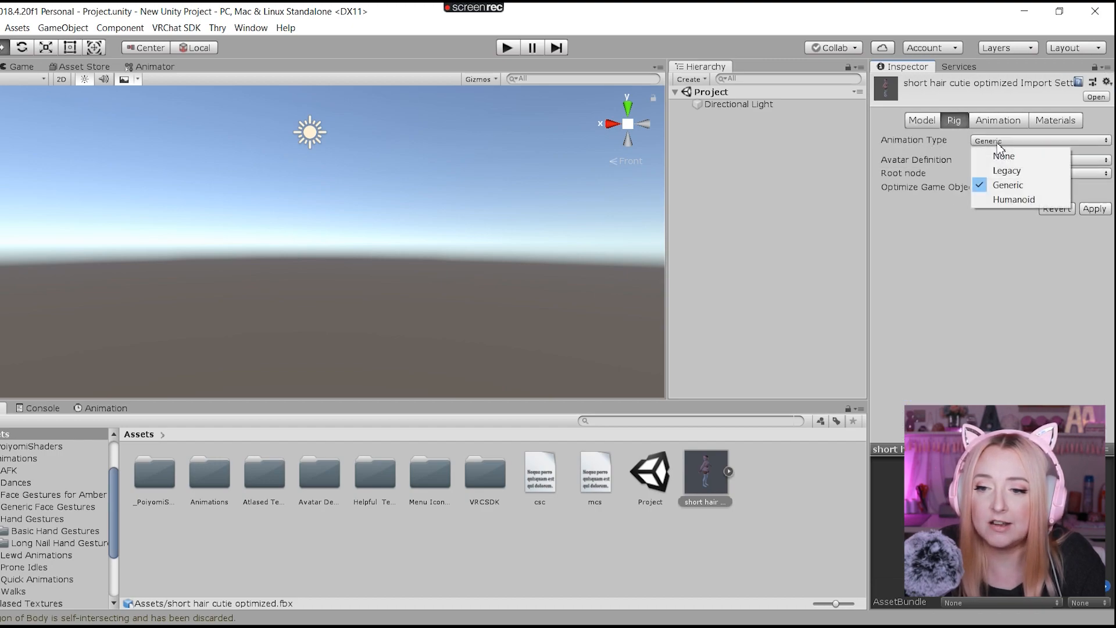
pyautogui.click(1001, 200)
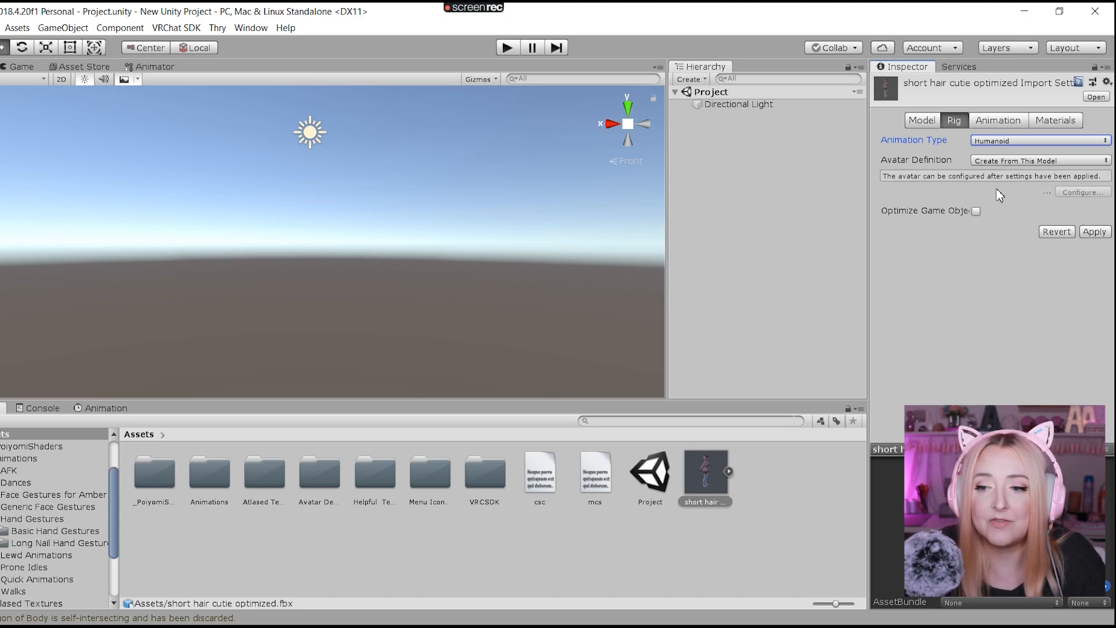
pyautogui.click(1094, 231)
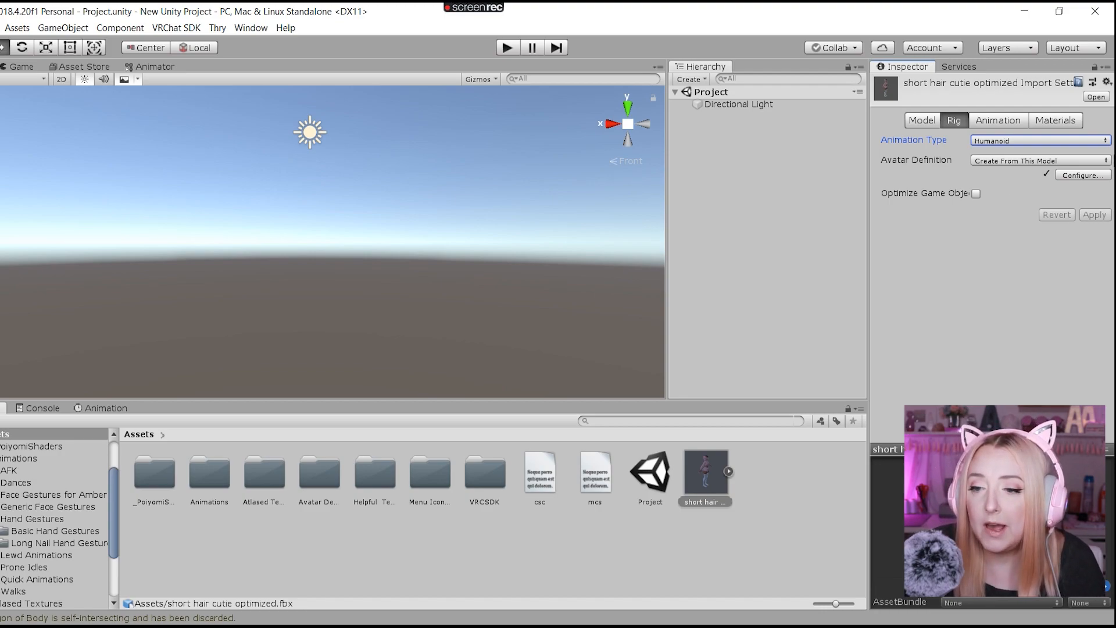
# - Configure the humanoid avatar and assign the Chest transform to the empty Chest bone slot
pyautogui.click(1080, 175)
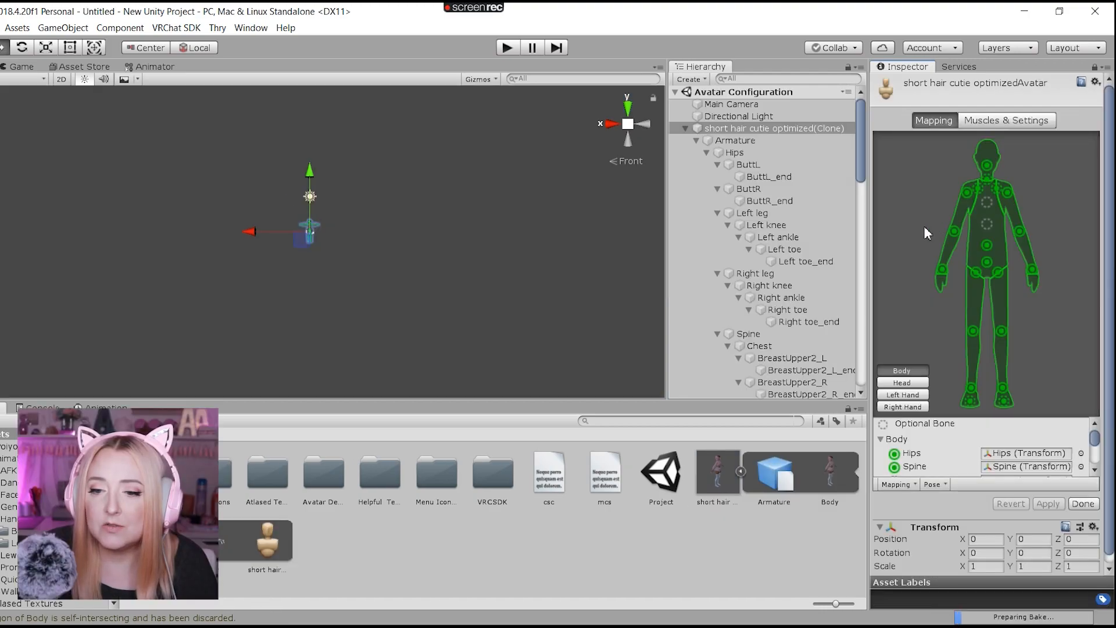
pyautogui.moveTo(871, 250); pyautogui.dragTo(796, 272)
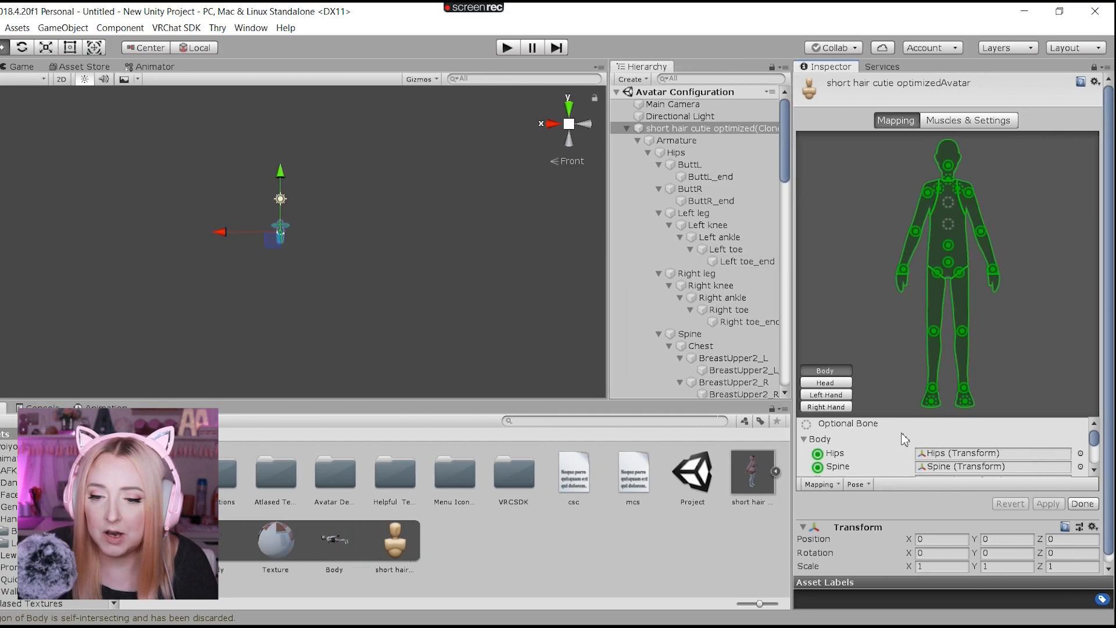
pyautogui.scroll(-2, 932, 446)
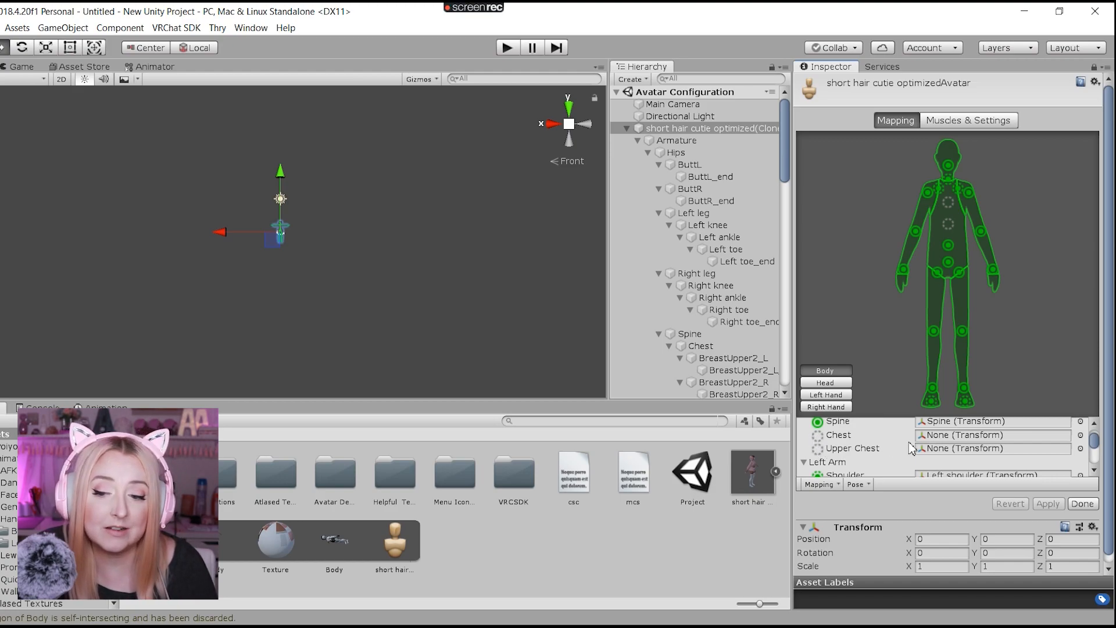
pyautogui.click(1081, 436)
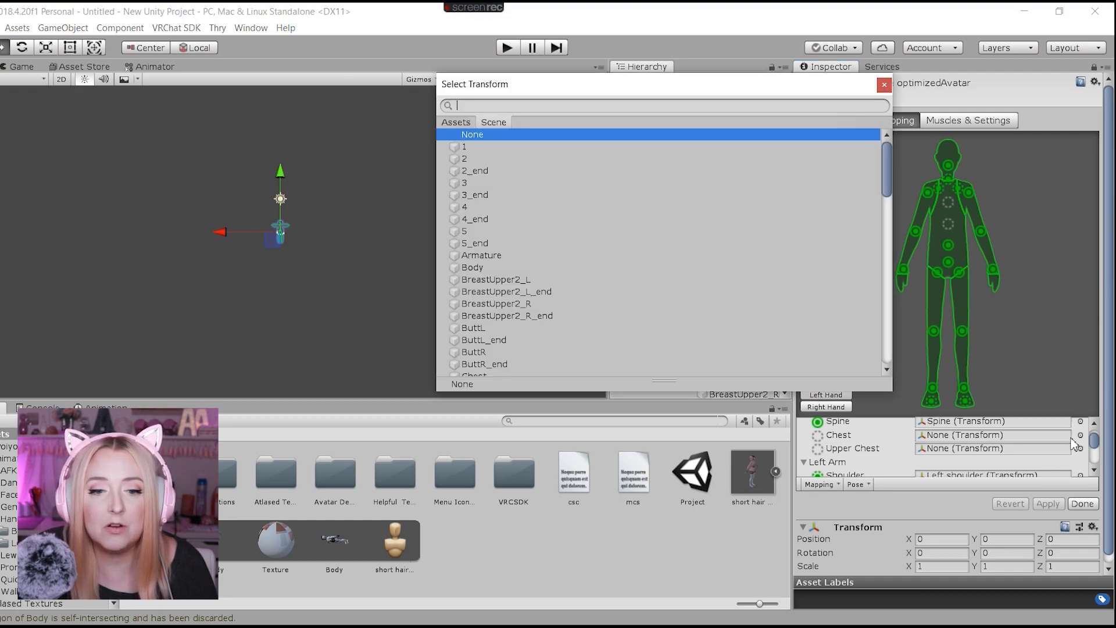
pyautogui.scroll(-3, 630, 271)
pyautogui.scroll(-2, 631, 272)
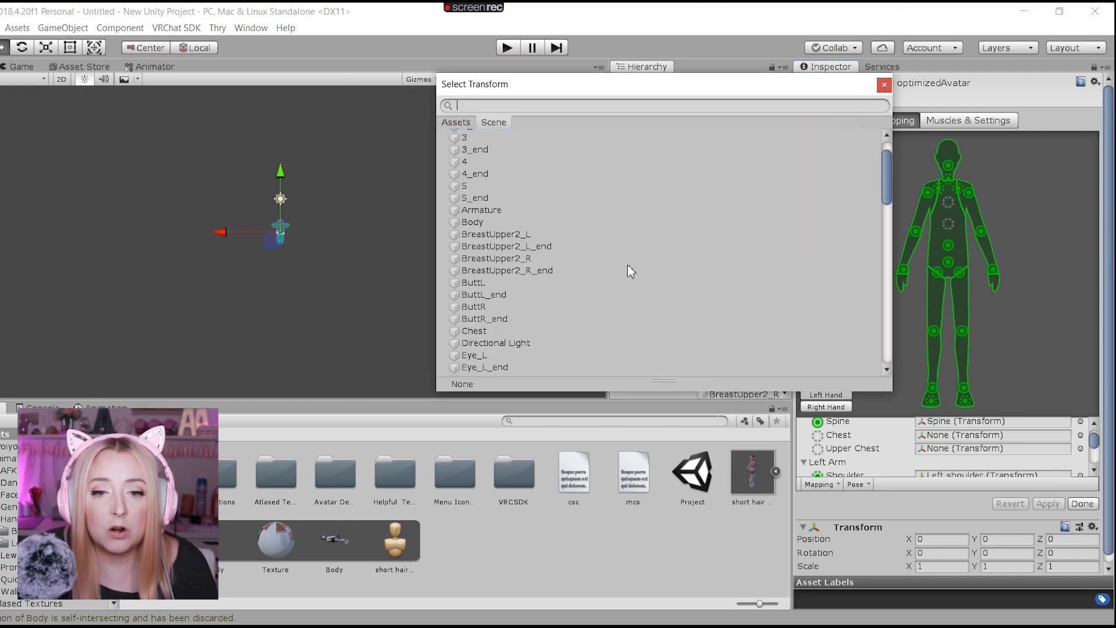
pyautogui.write('chest')
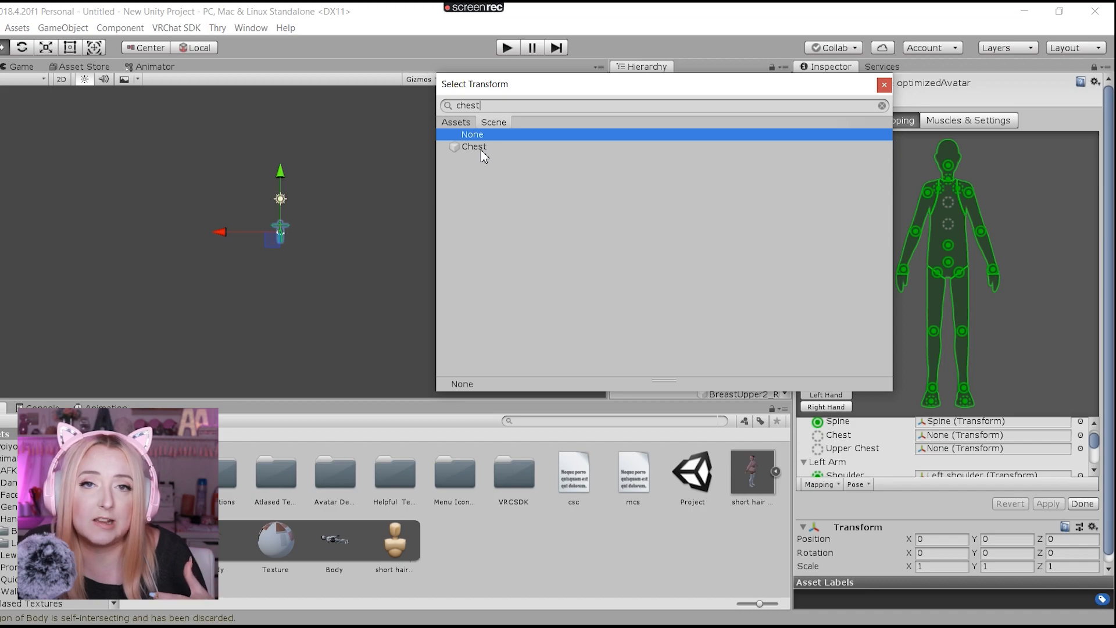
pyautogui.click(475, 147)
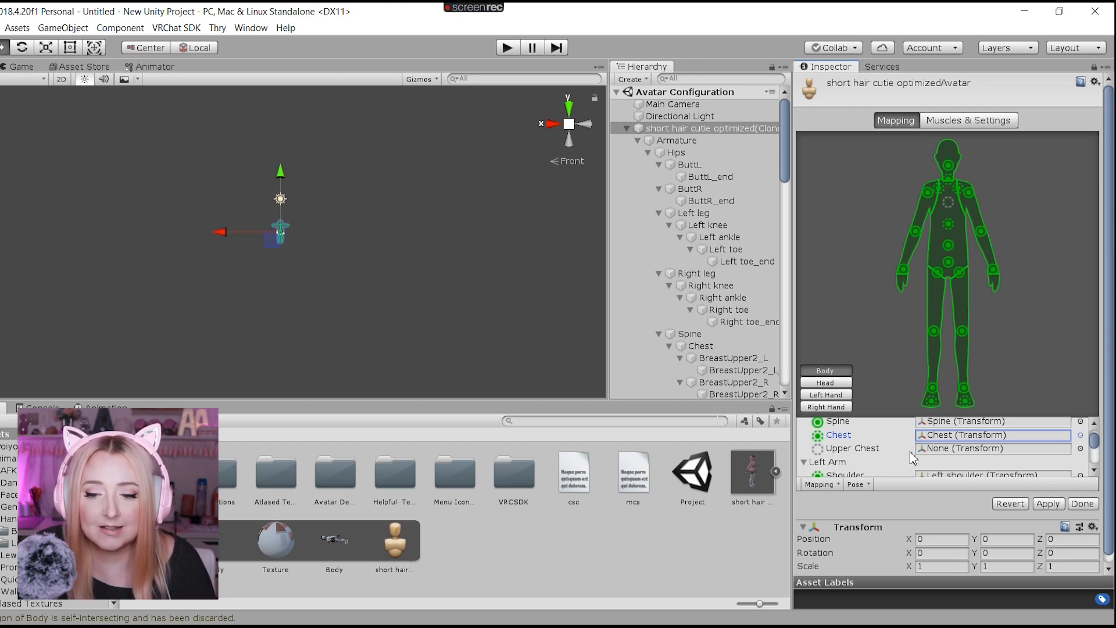
# - Examine the remaining body bone mappings and the finger bone mappings of the left and right hands
pyautogui.scroll(-10, 913, 458)
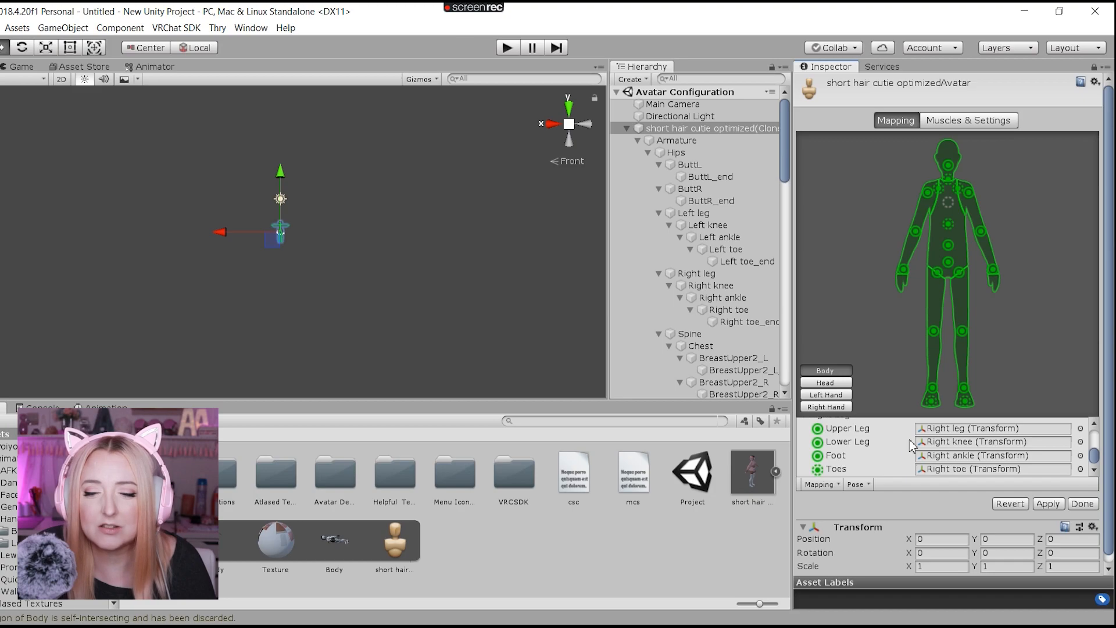
pyautogui.scroll(10, 910, 445)
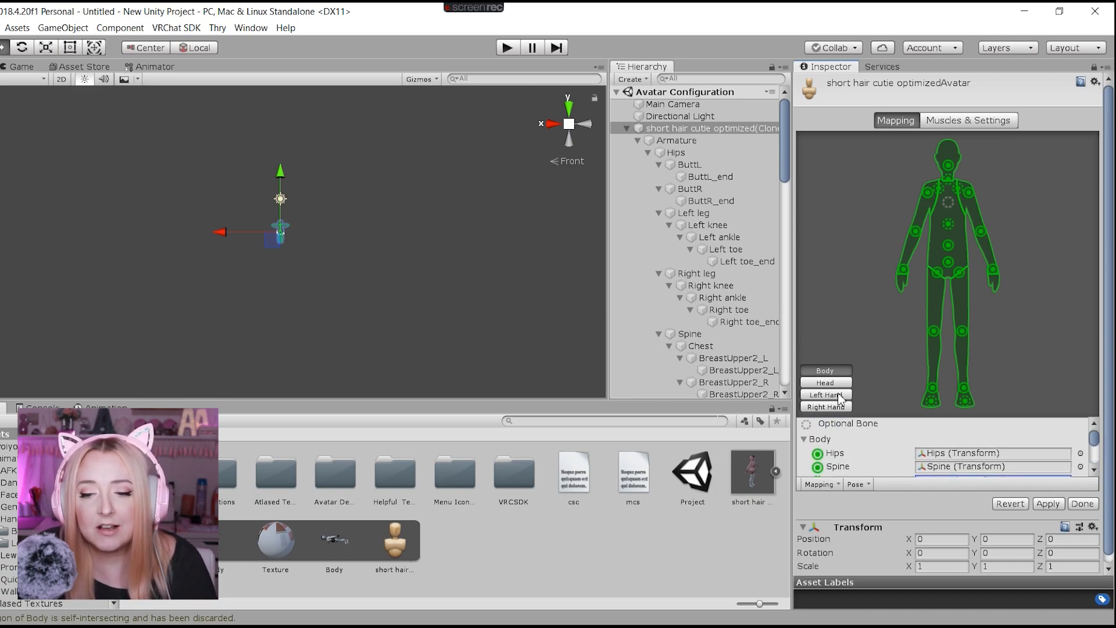
pyautogui.click(839, 395)
pyautogui.click(834, 408)
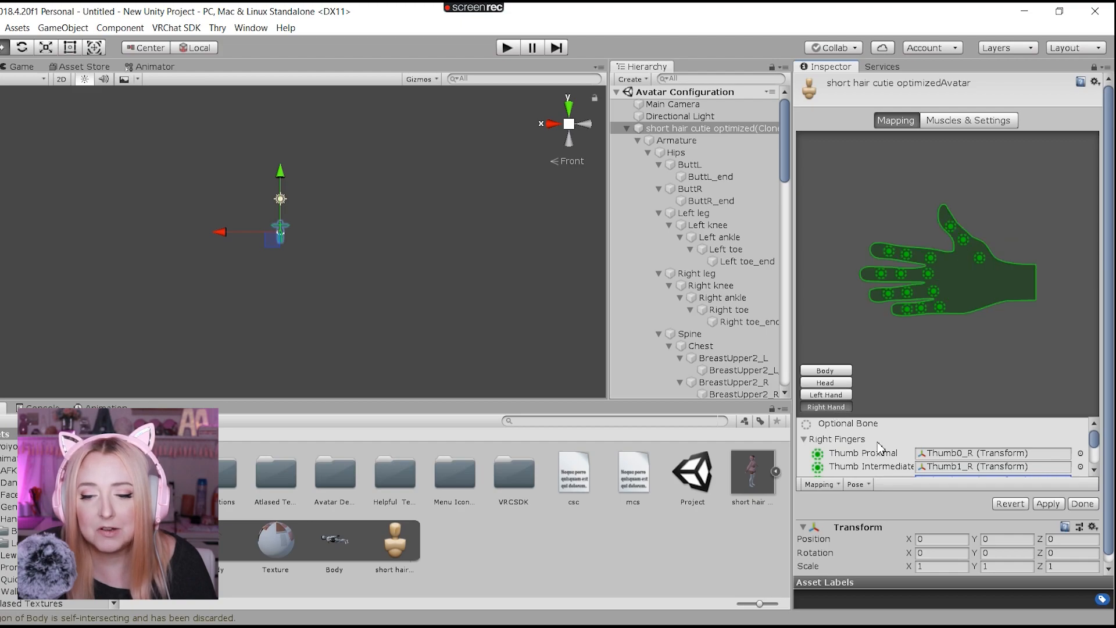
pyautogui.scroll(-5, 879, 447)
pyautogui.scroll(5, 875, 447)
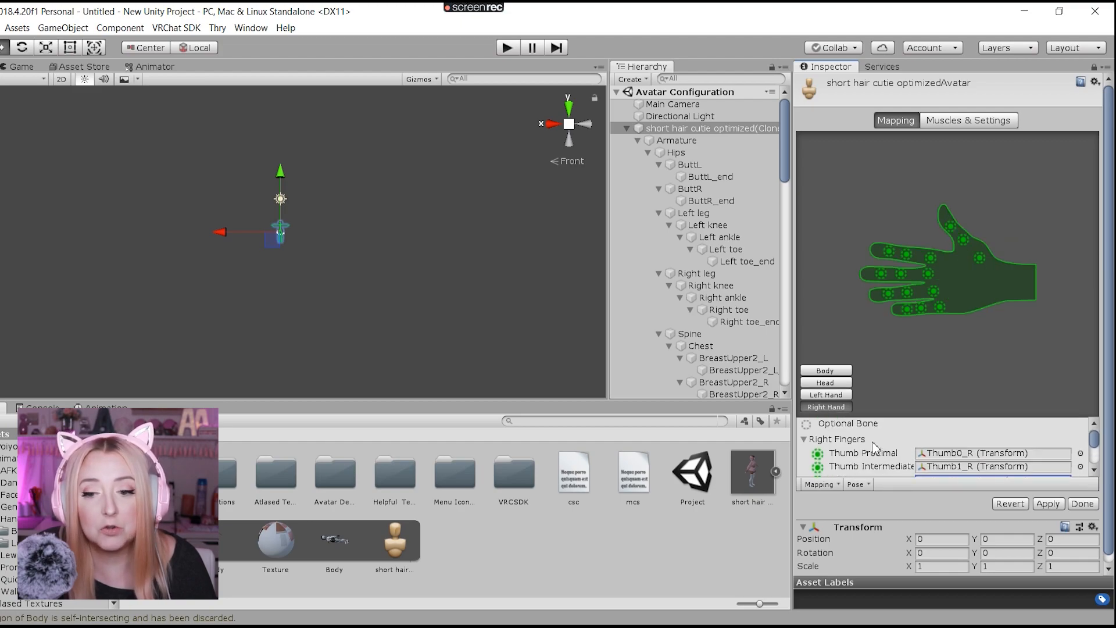
# - Clear the Jaw bone in the head mapping by setting its transform to None
pyautogui.click(839, 383)
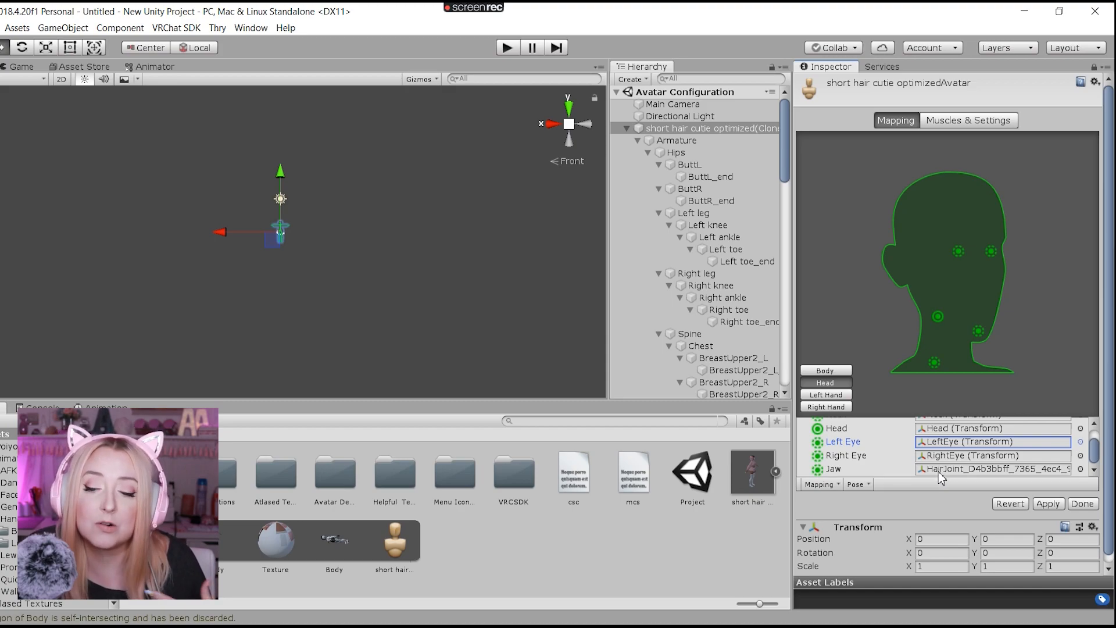
pyautogui.click(1080, 469)
pyautogui.scroll(5, 821, 309)
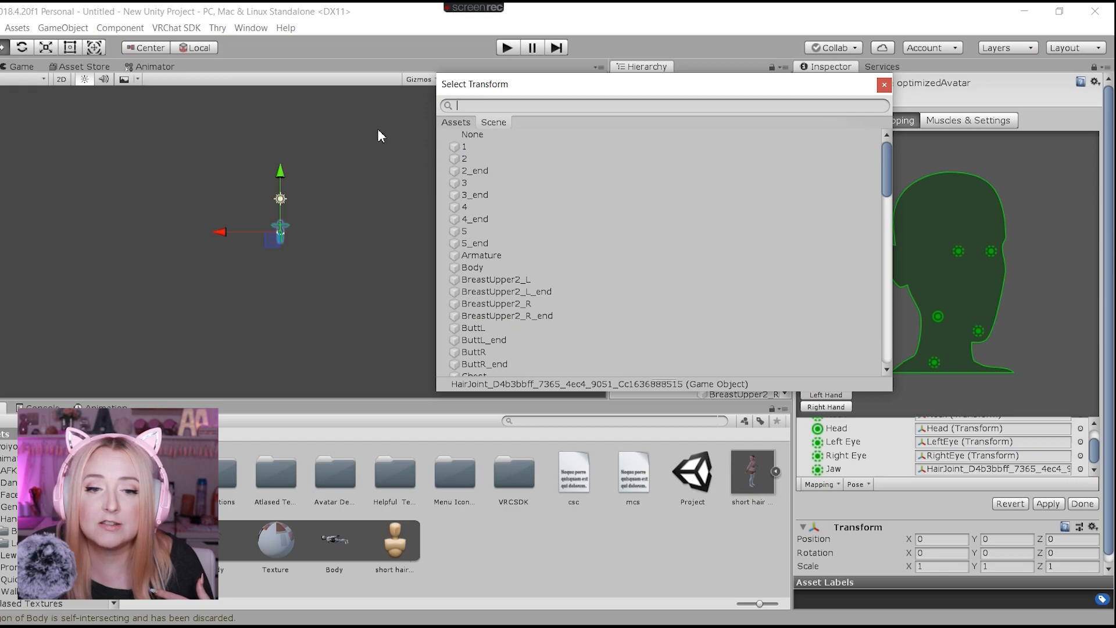
pyautogui.click(473, 135)
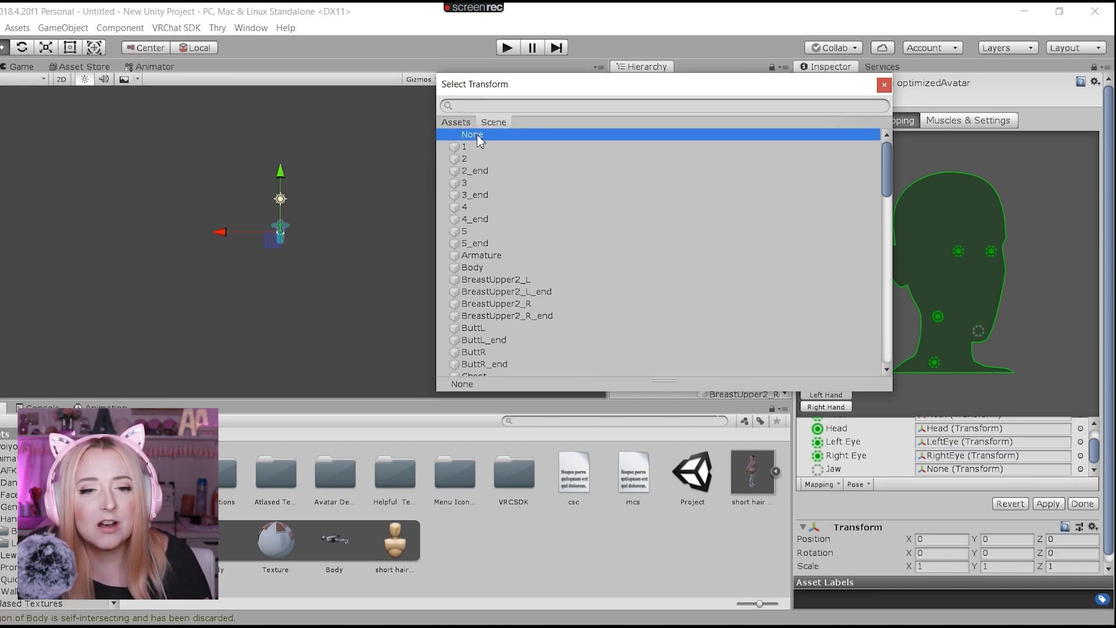
pyautogui.doubleClick(477, 135)
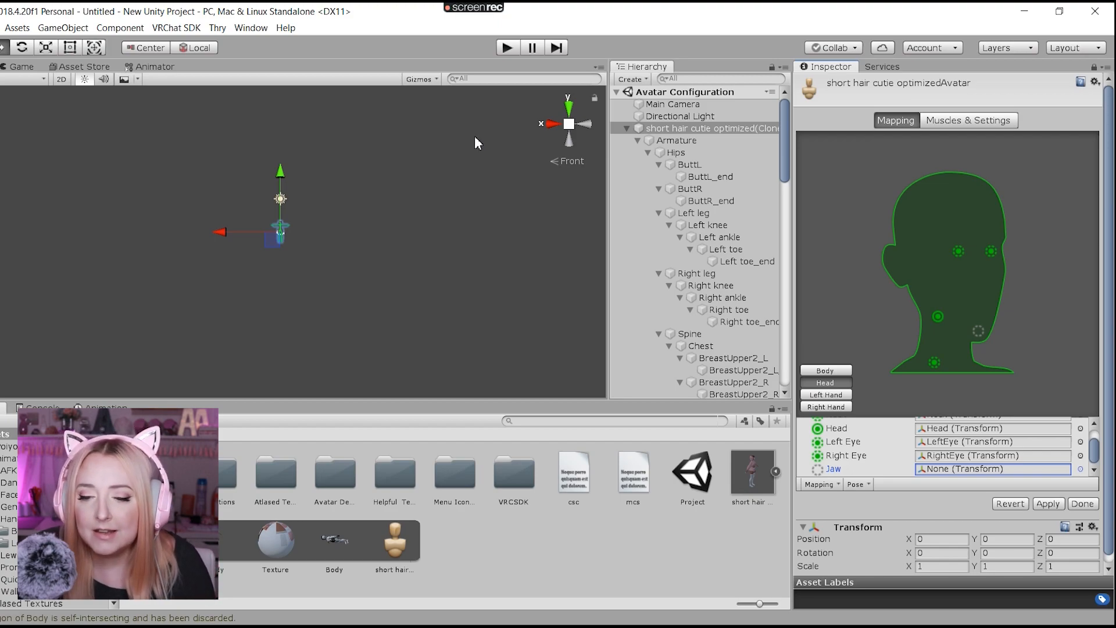
# - Reset the avatar's pose and apply the changed bone mapping
pyautogui.scroll(3, 981, 443)
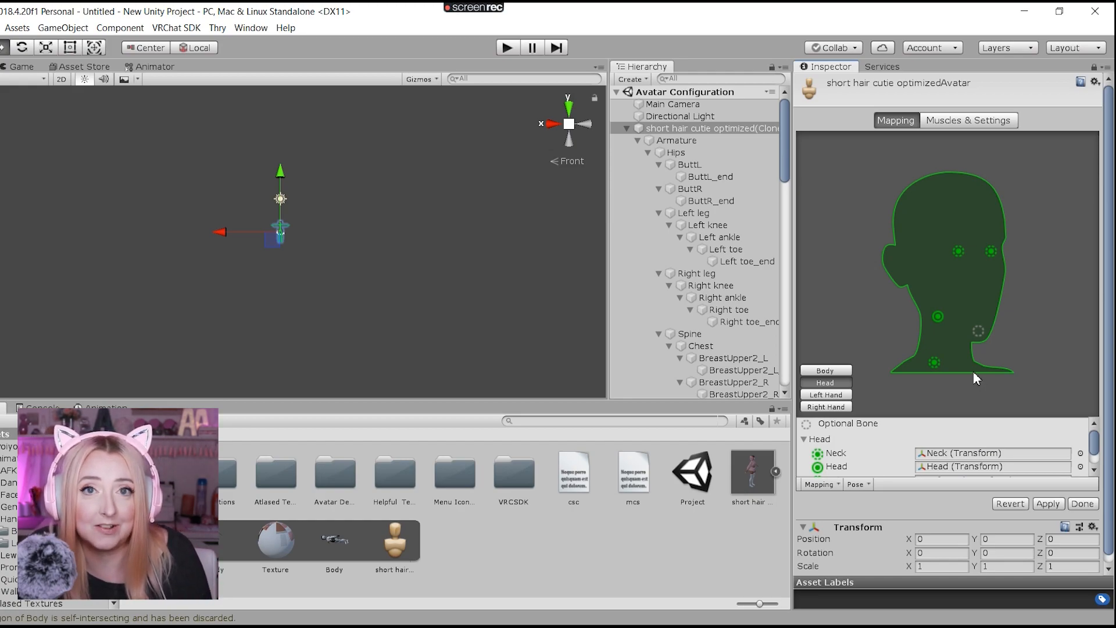
pyautogui.scroll(12, 298, 286)
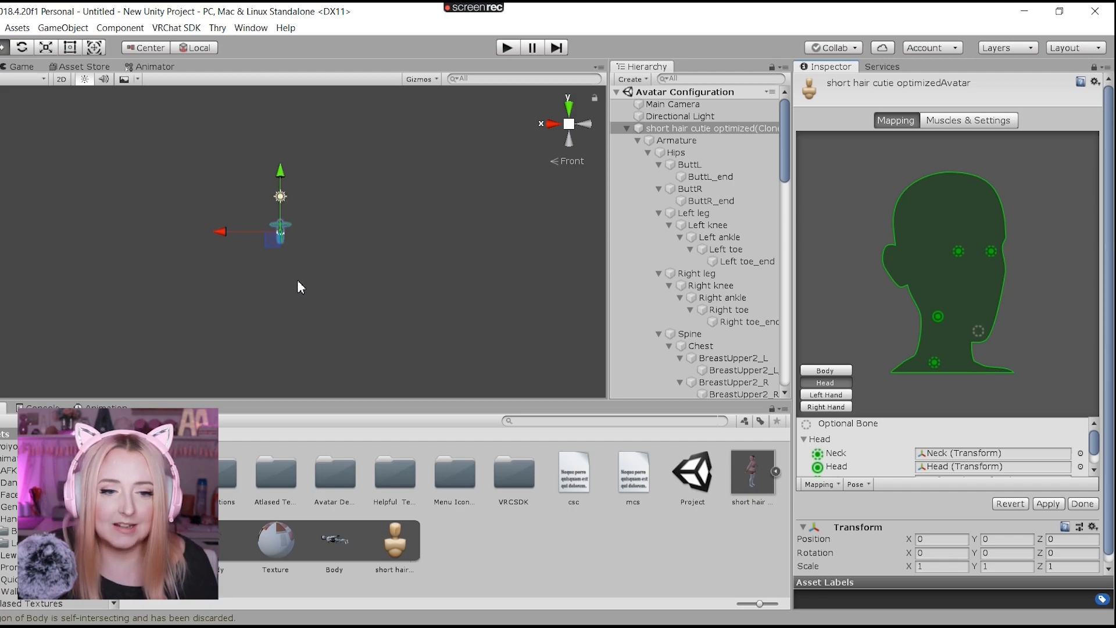
pyautogui.scroll(10, 350, 291)
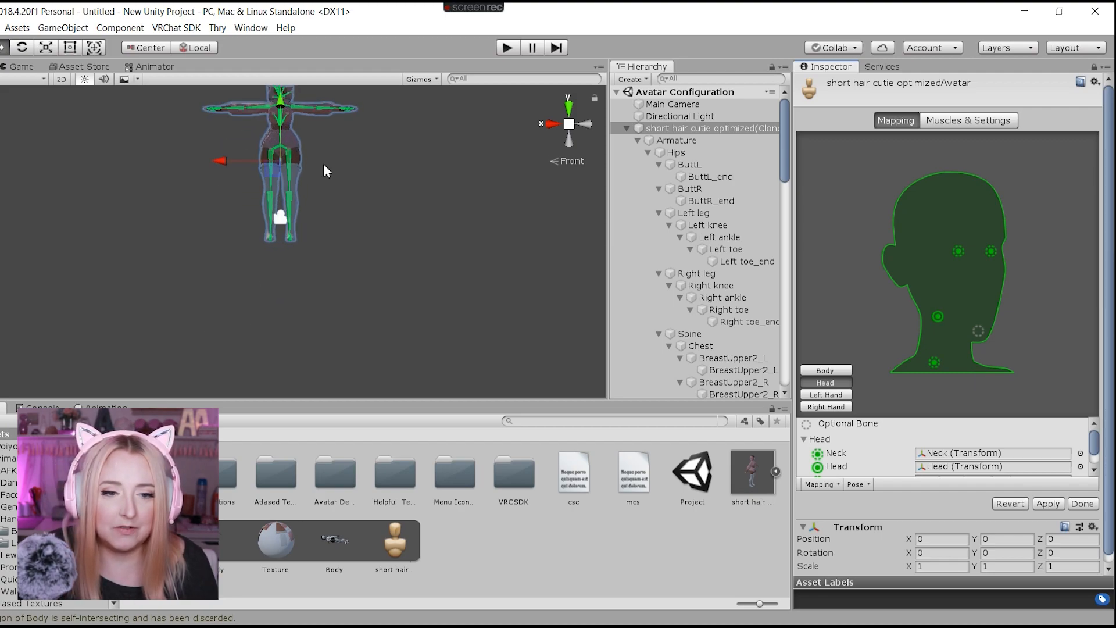
pyautogui.scroll(5, 346, 268)
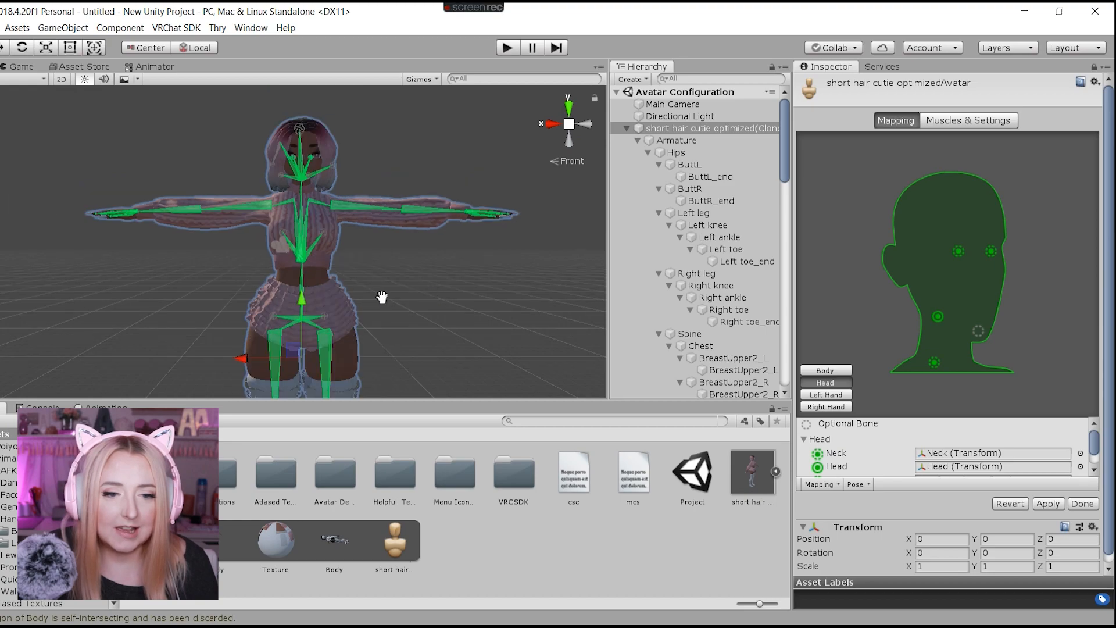
pyautogui.scroll(-4, 431, 286)
pyautogui.scroll(-2, 349, 273)
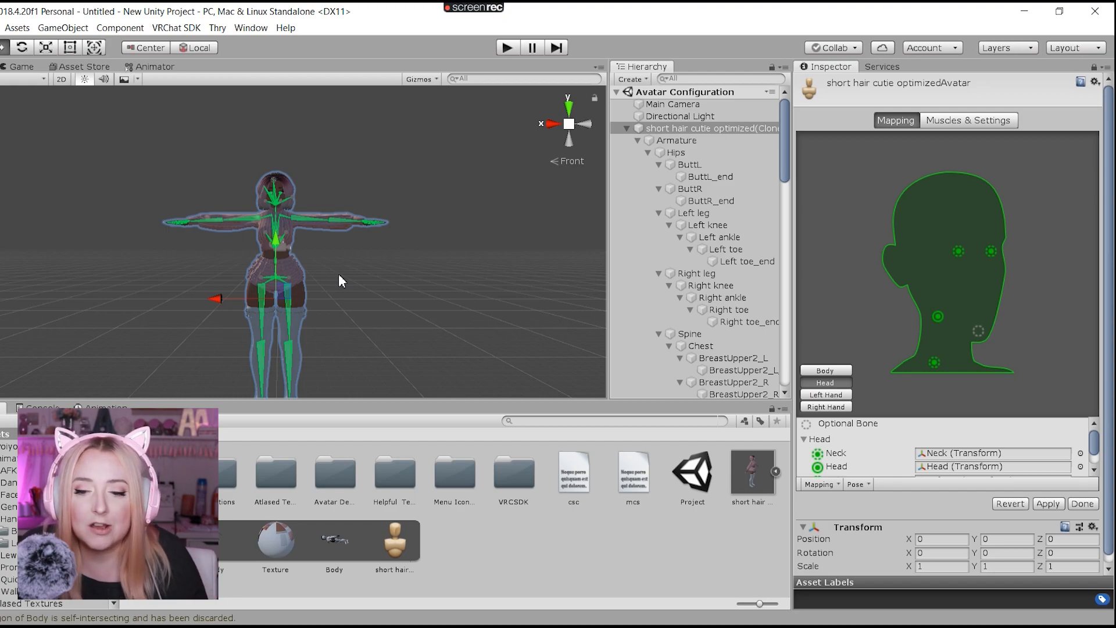
pyautogui.click(864, 486)
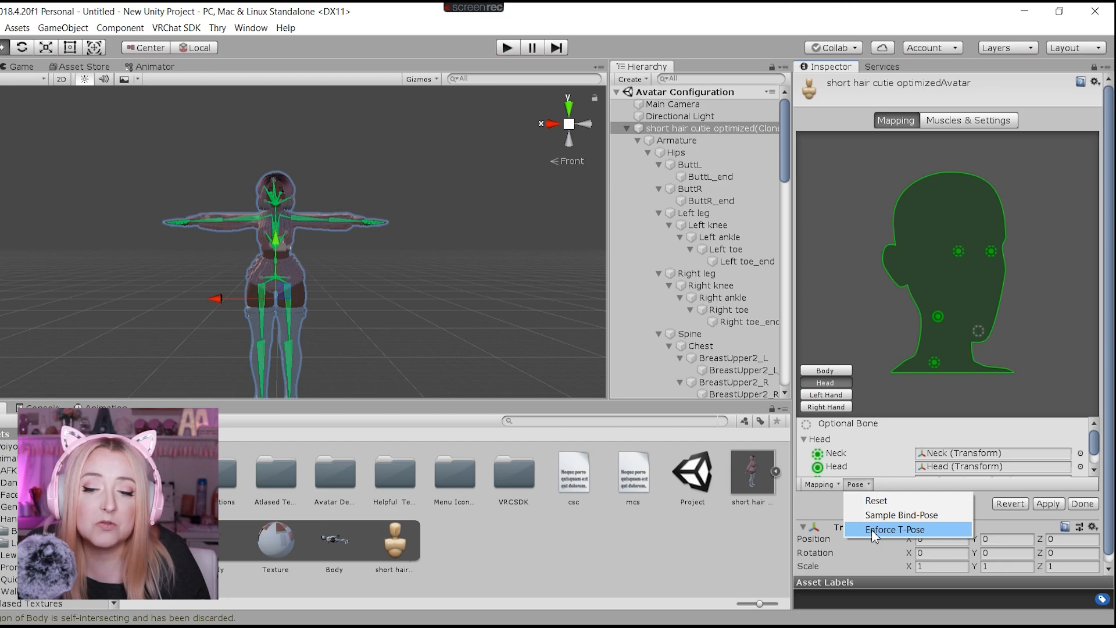
pyautogui.click(878, 501)
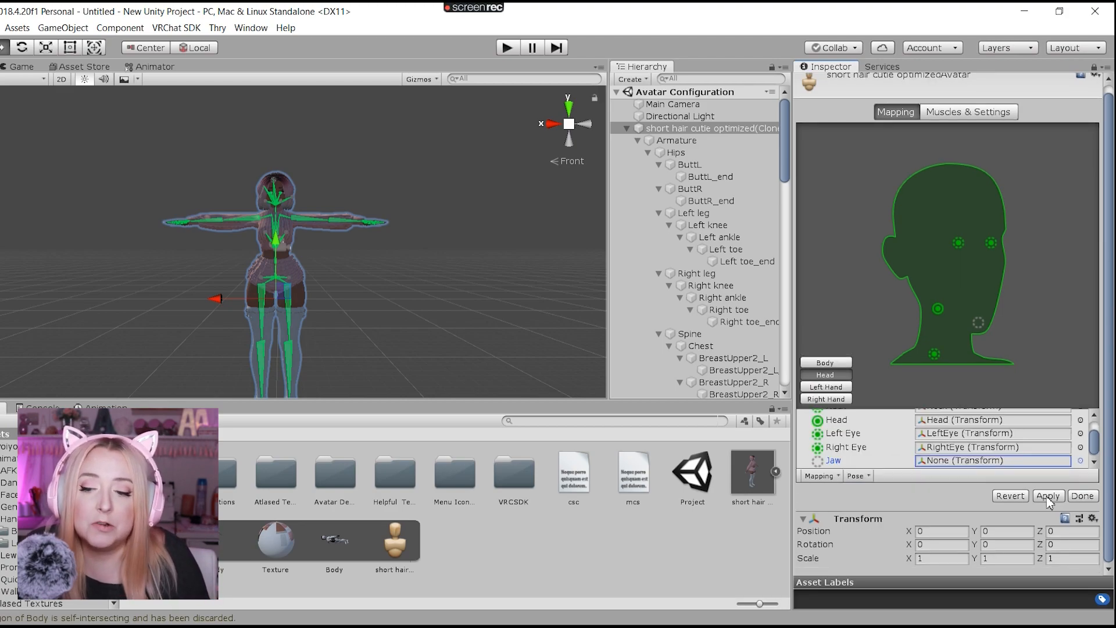
pyautogui.click(1048, 496)
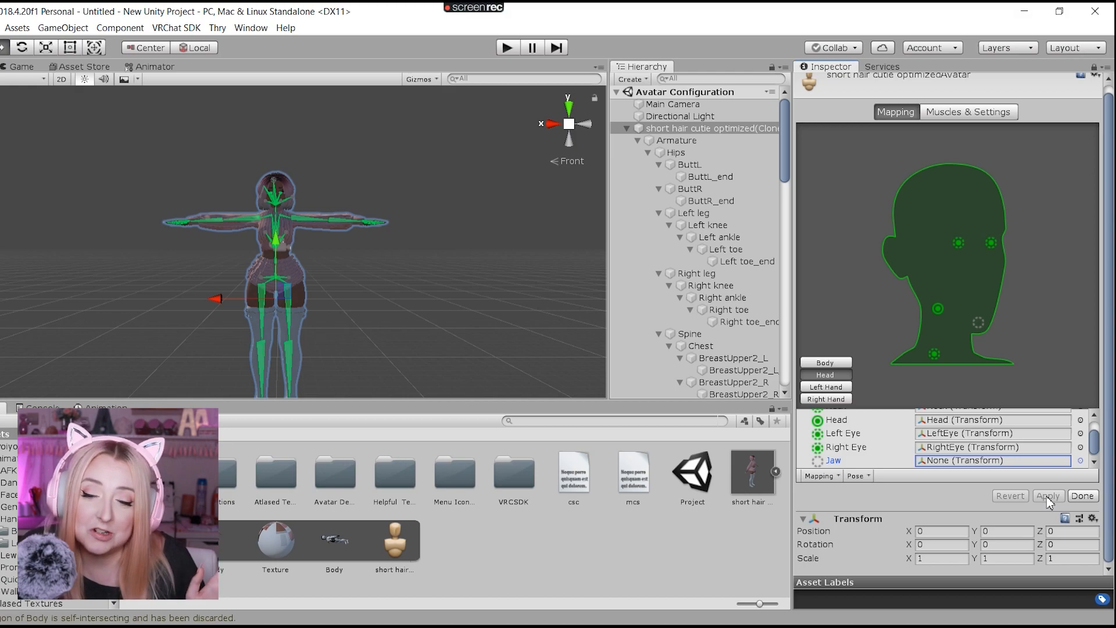
# - Preview the avatar's muscles with the Open Close muscle group, reset all preview values and finish the avatar configuration
pyautogui.click(997, 113)
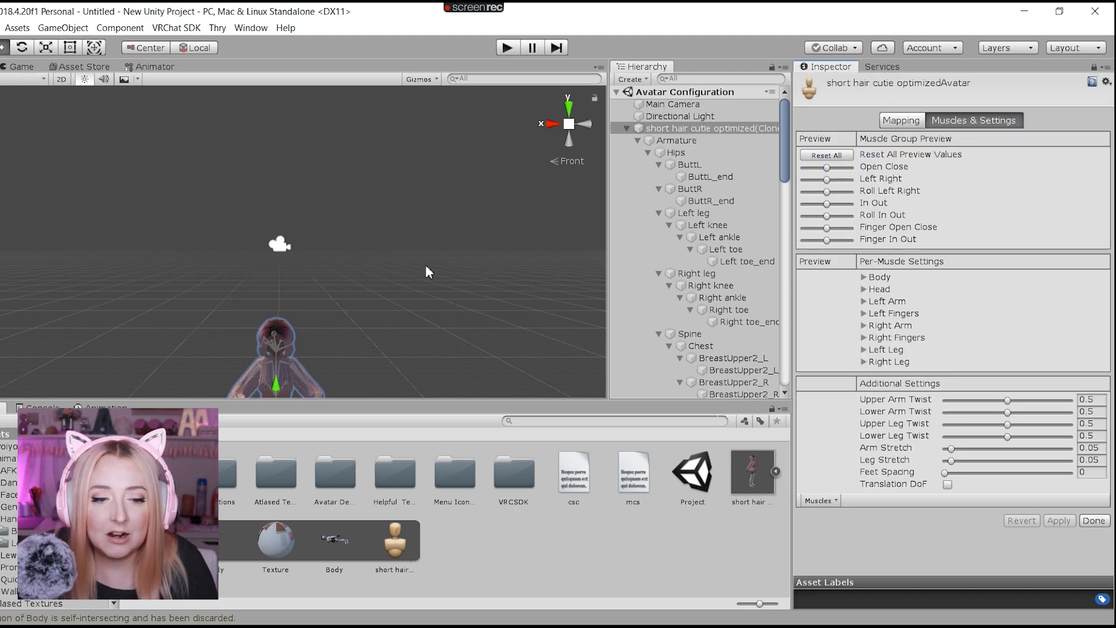
pyautogui.moveTo(339, 328); pyautogui.dragTo(340, 244, button='middle')
pyautogui.scroll(7, 340, 240)
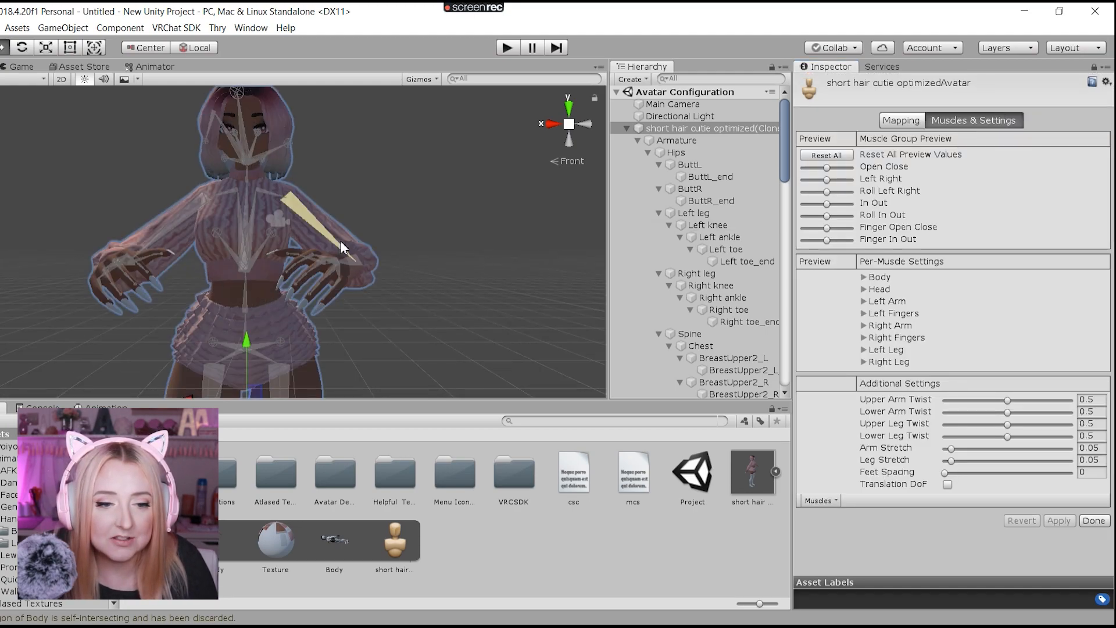
pyautogui.scroll(-2, 521, 243)
pyautogui.moveTo(434, 270)
pyautogui.mouseDown(button='middle')
pyautogui.moveTo(407, 290)
pyautogui.moveTo(444, 246)
pyautogui.moveTo(444, 262)
pyautogui.mouseUp(button='middle')
pyautogui.scroll(3, 440, 240)
pyautogui.scroll(-4, 440, 234)
pyautogui.moveTo(444, 262); pyautogui.dragTo(453, 222, button='right')
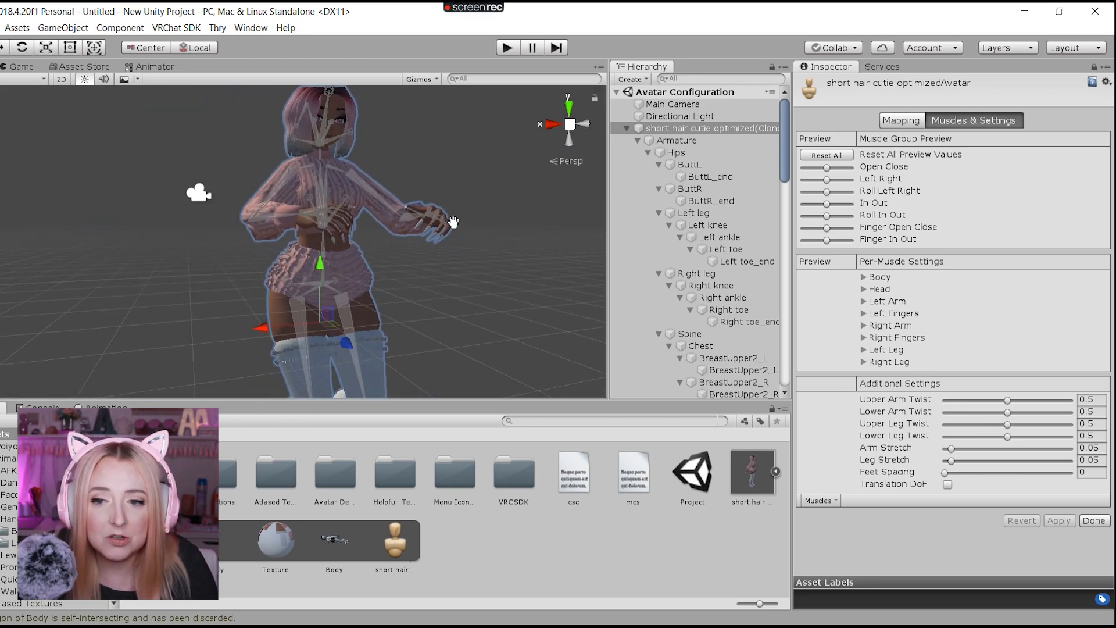
pyautogui.click(838, 168)
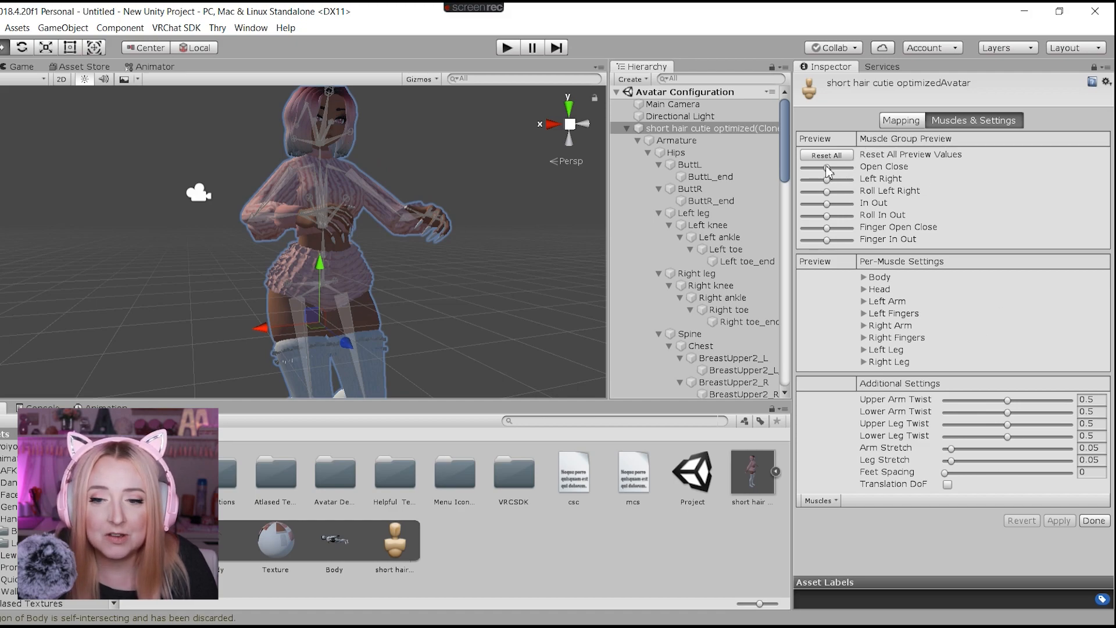
pyautogui.moveTo(838, 170); pyautogui.dragTo(822, 216)
pyautogui.click(828, 156)
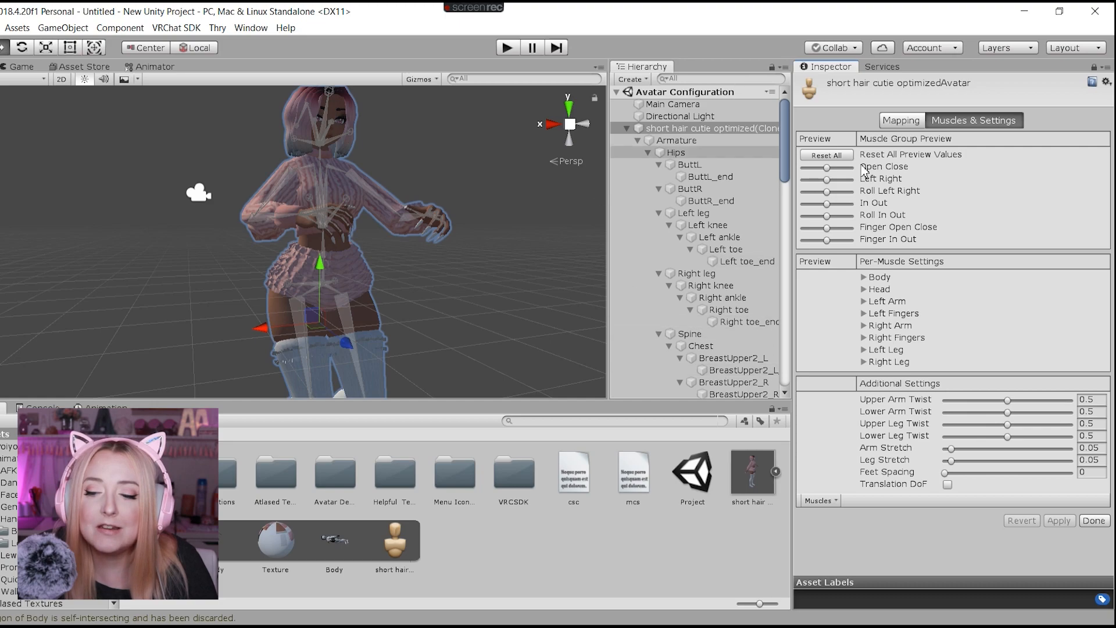
pyautogui.click(1094, 521)
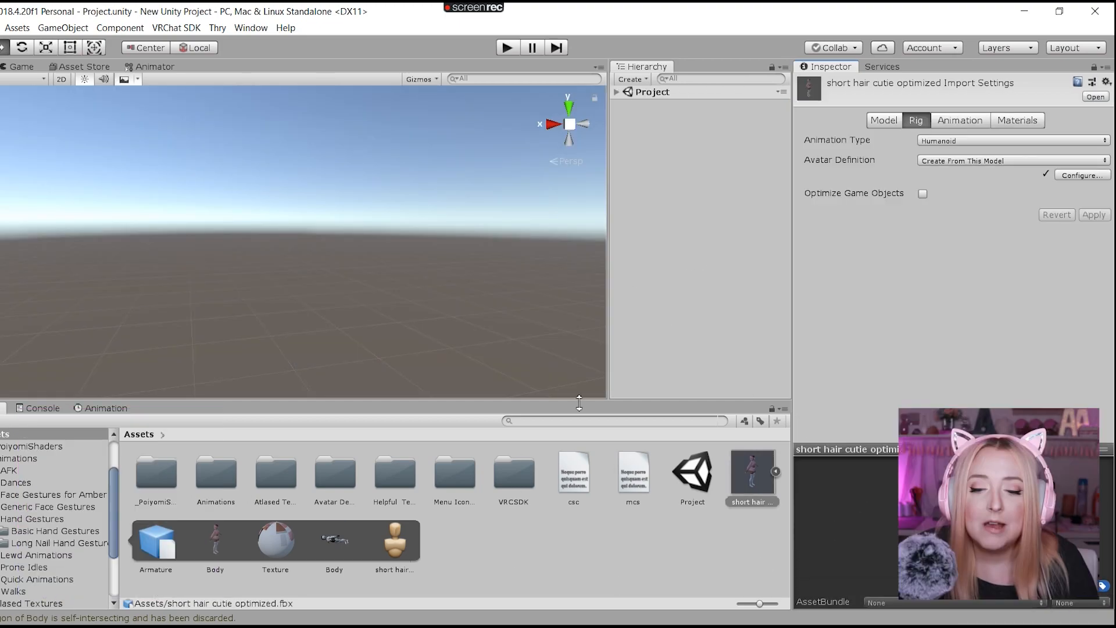
# - Extract the Texture material of the short hair cutie optimized model into a new Assets folder named Materials and check that folder
pyautogui.click(778, 472)
pyautogui.click(731, 470)
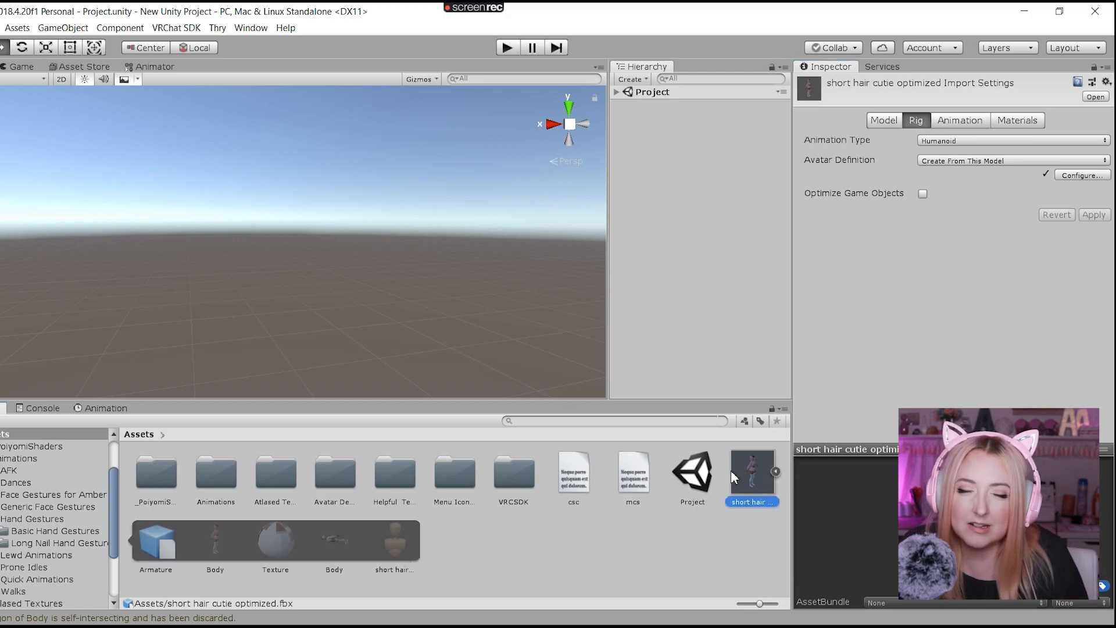
pyautogui.click(265, 549)
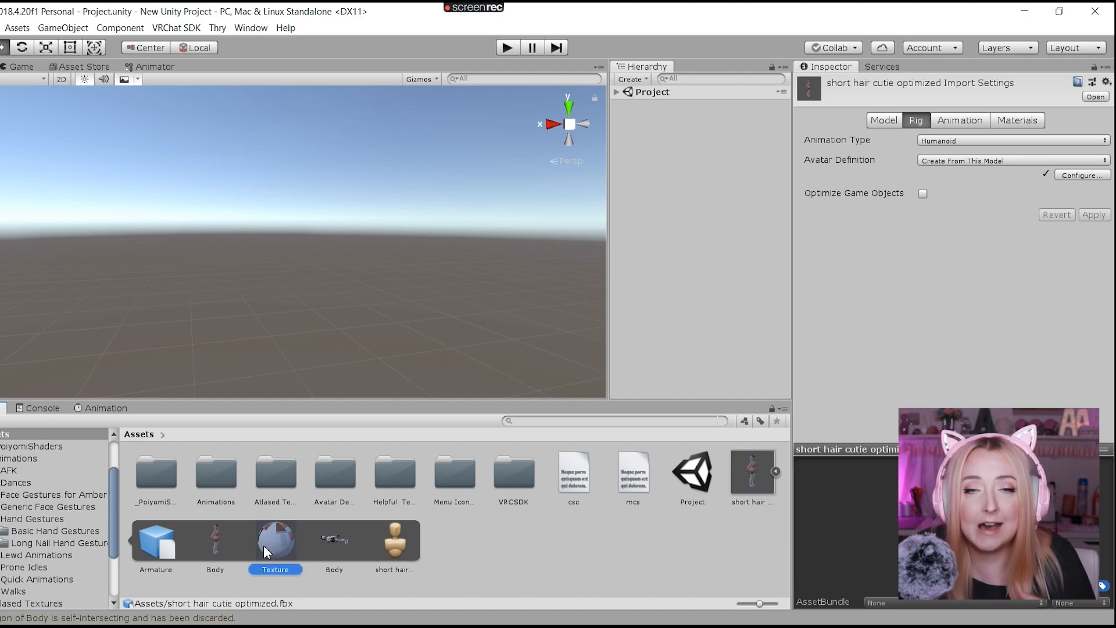
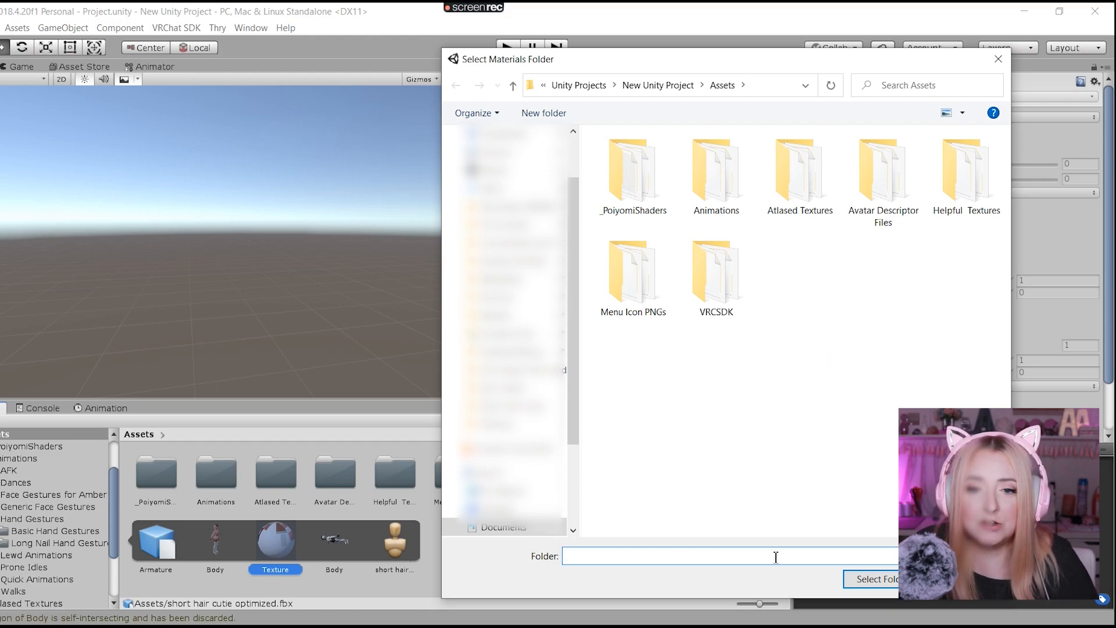
pyautogui.click(543, 112)
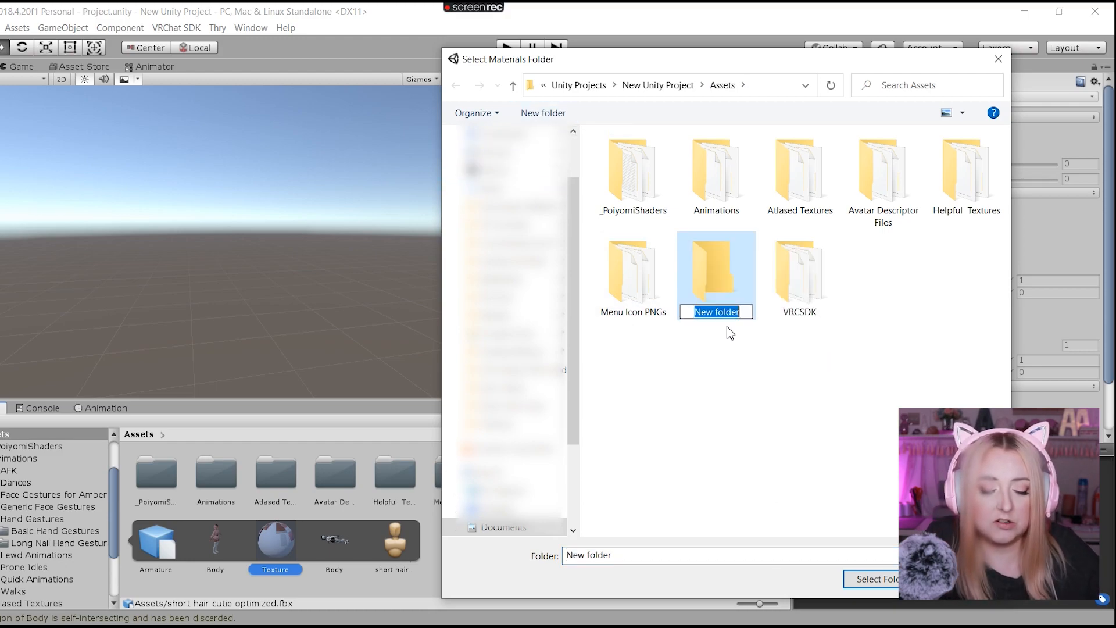
pyautogui.write('Materials')
pyautogui.press('Return')
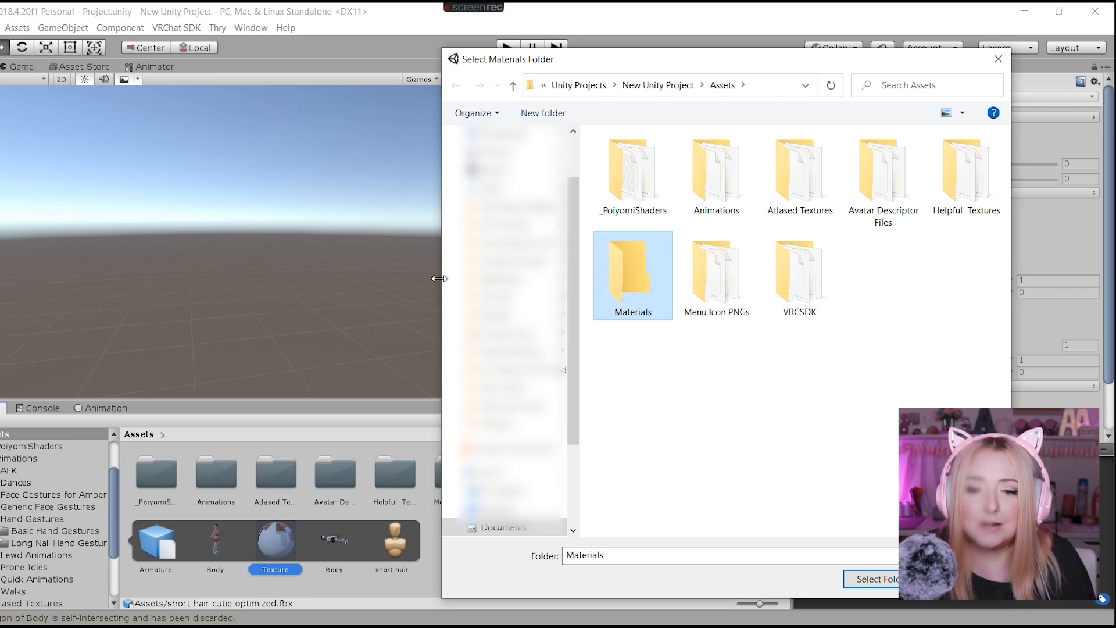
pyautogui.doubleClick(633, 275)
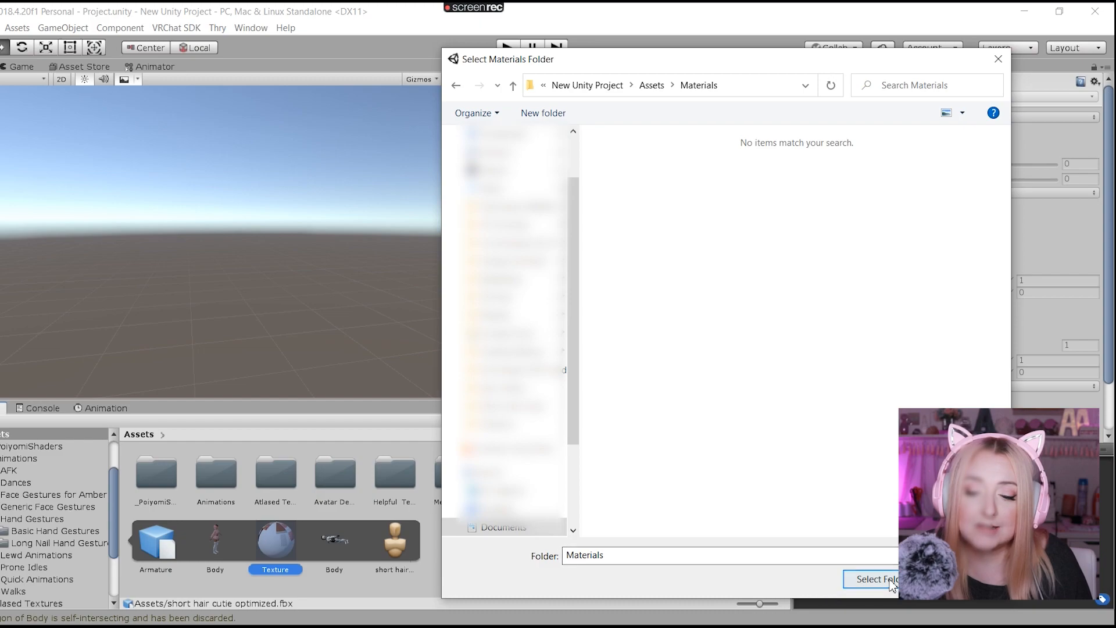
pyautogui.click(866, 579)
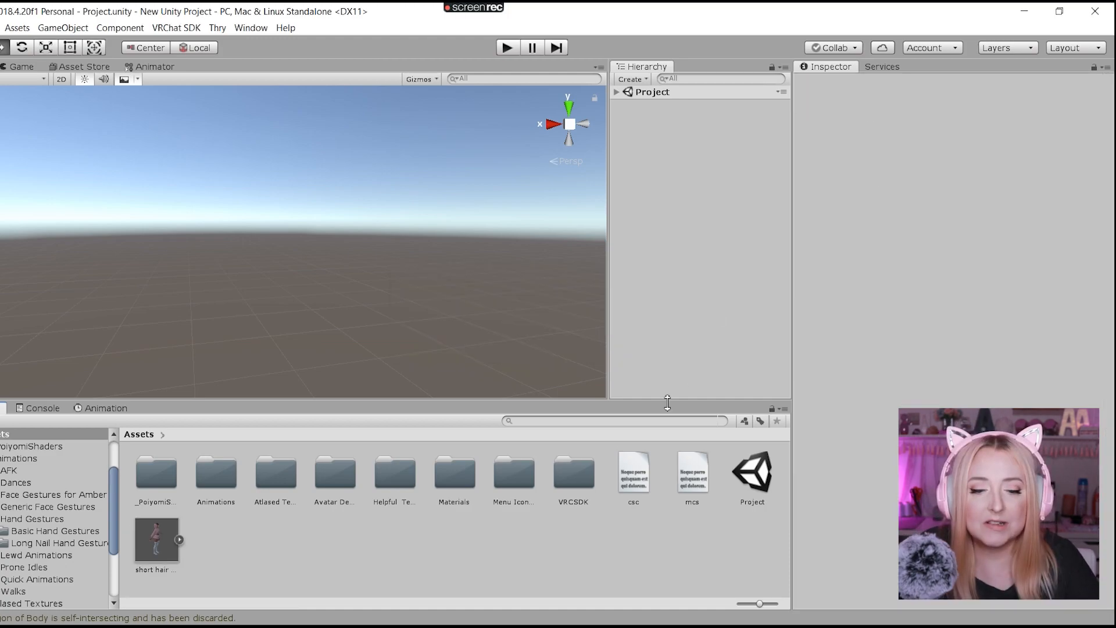
pyautogui.doubleClick(456, 472)
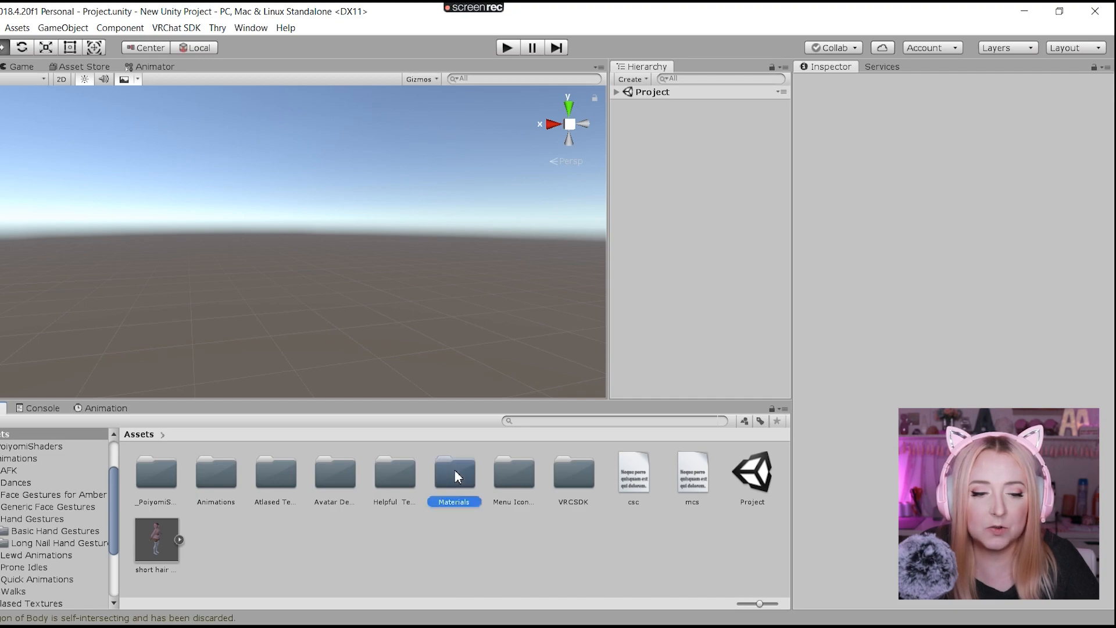
pyautogui.click(139, 435)
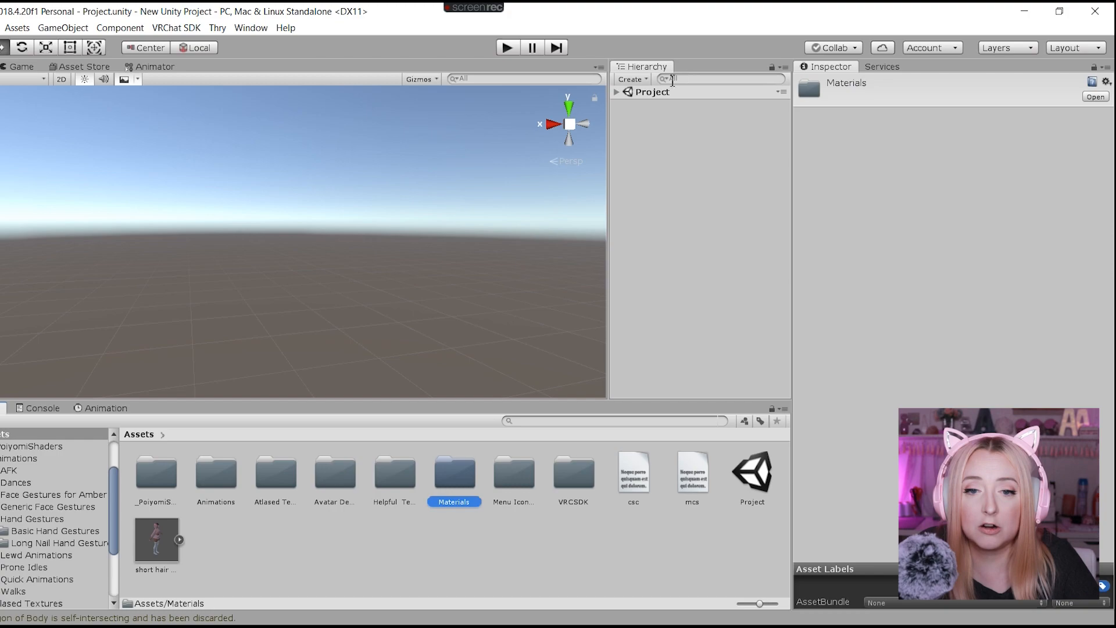
# - Add the short hair cutie optimized model to the Project scene and frame it in the view
pyautogui.click(617, 93)
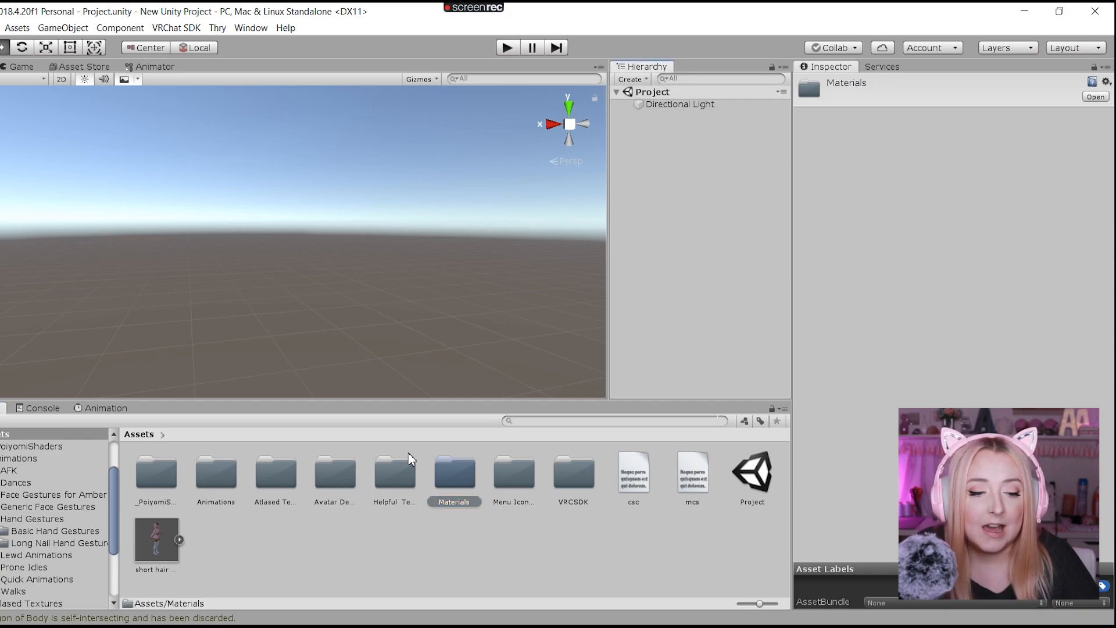
pyautogui.moveTo(152, 539); pyautogui.dragTo(675, 120)
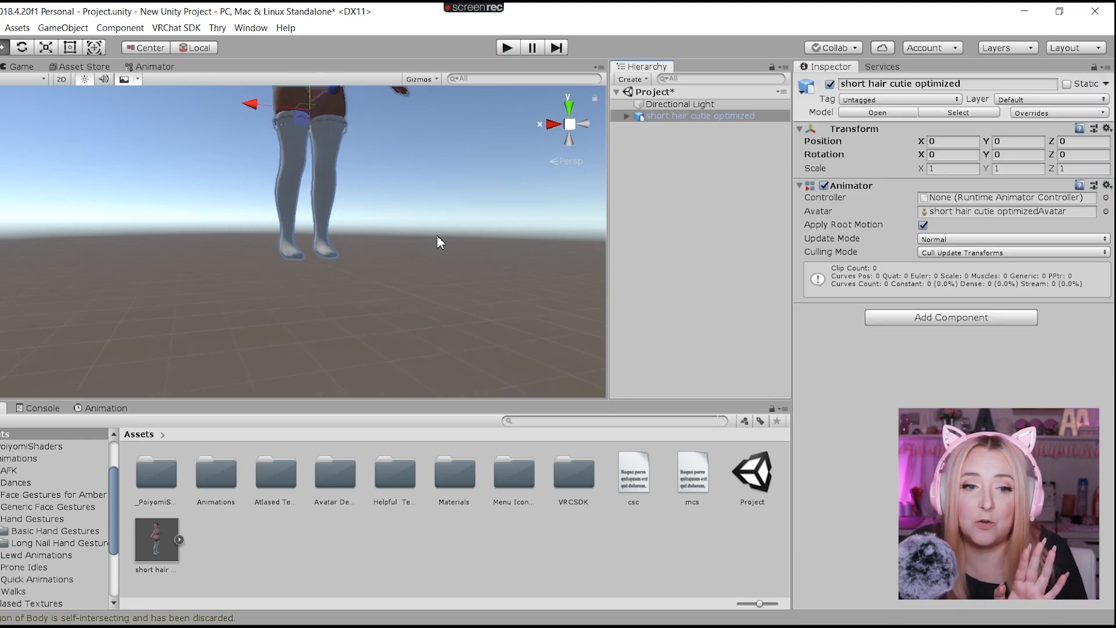
pyautogui.press('f')
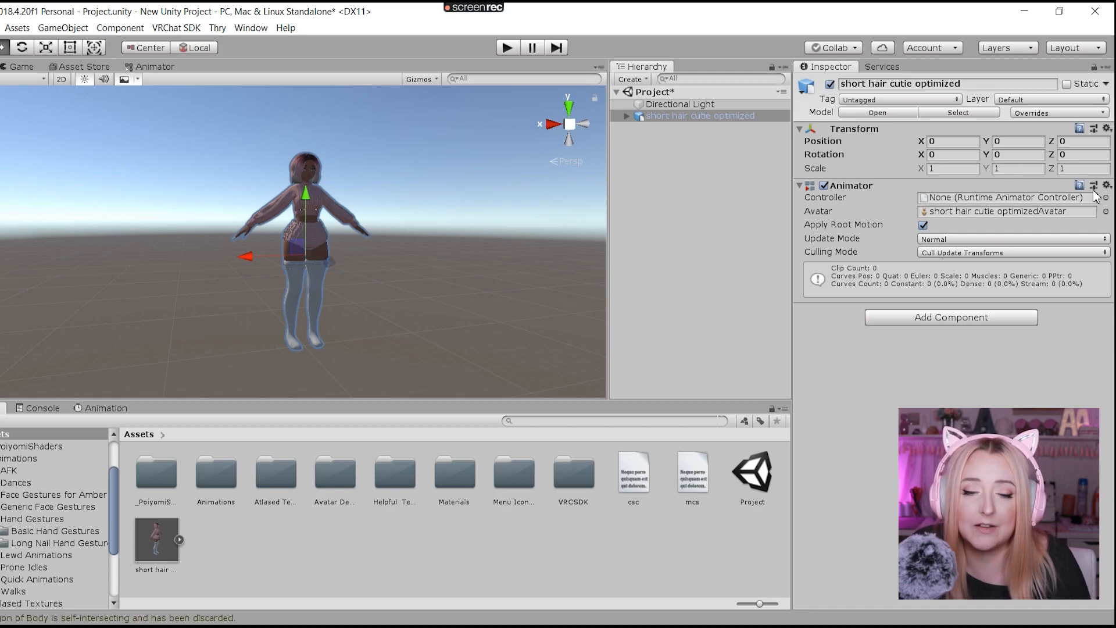
# - Examine the placed avatar from the front and the side in the isometric scene view
pyautogui.scroll(3, 543, 217)
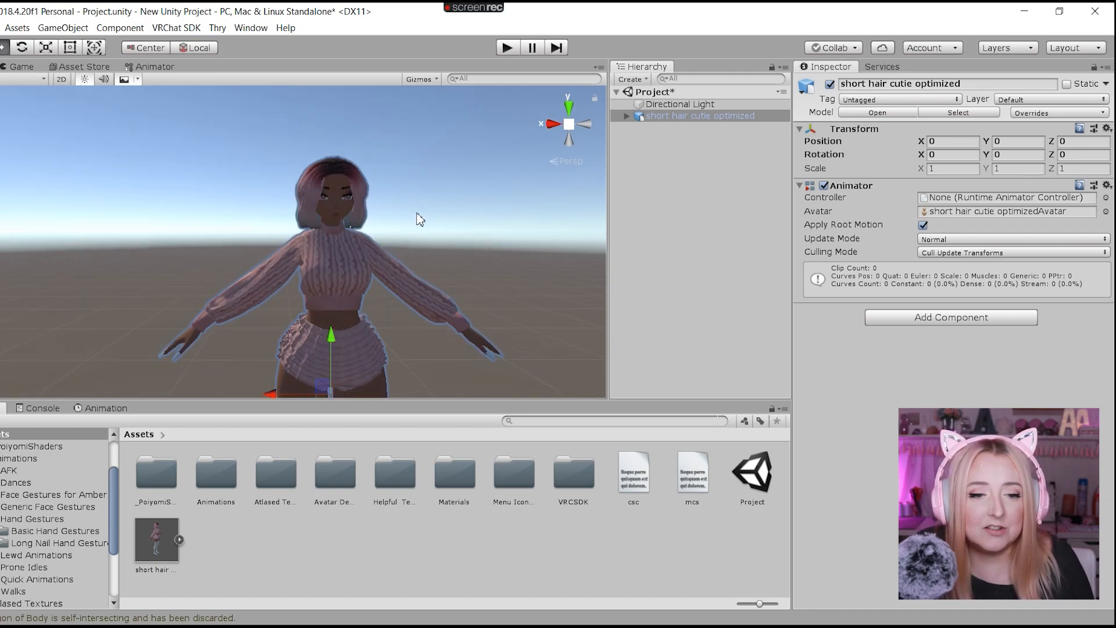
pyautogui.scroll(-4, 407, 226)
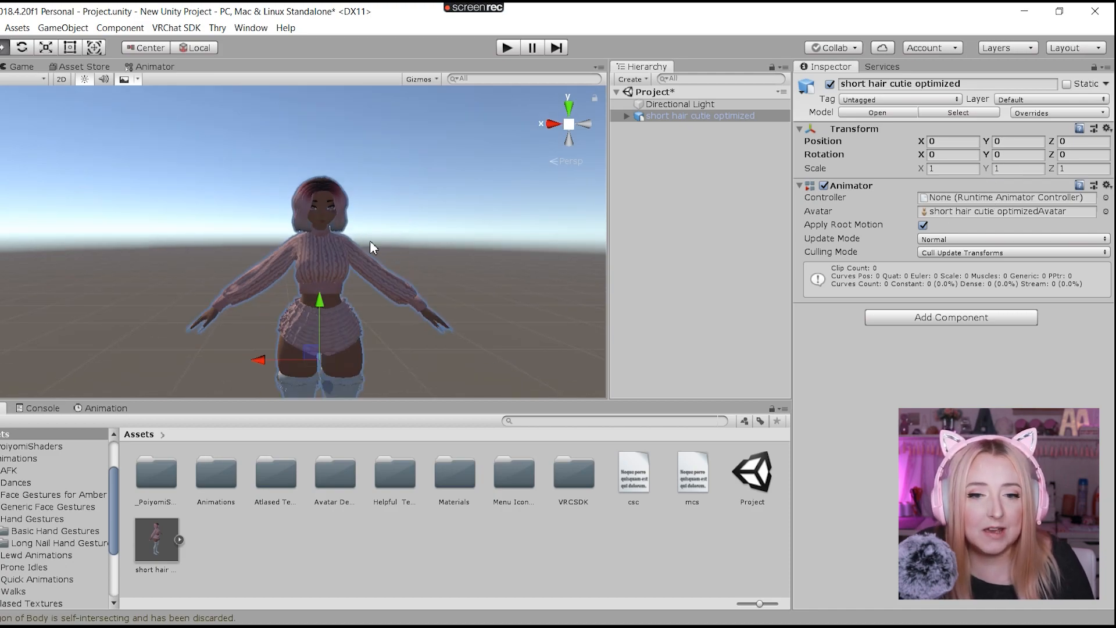
pyautogui.click(569, 125)
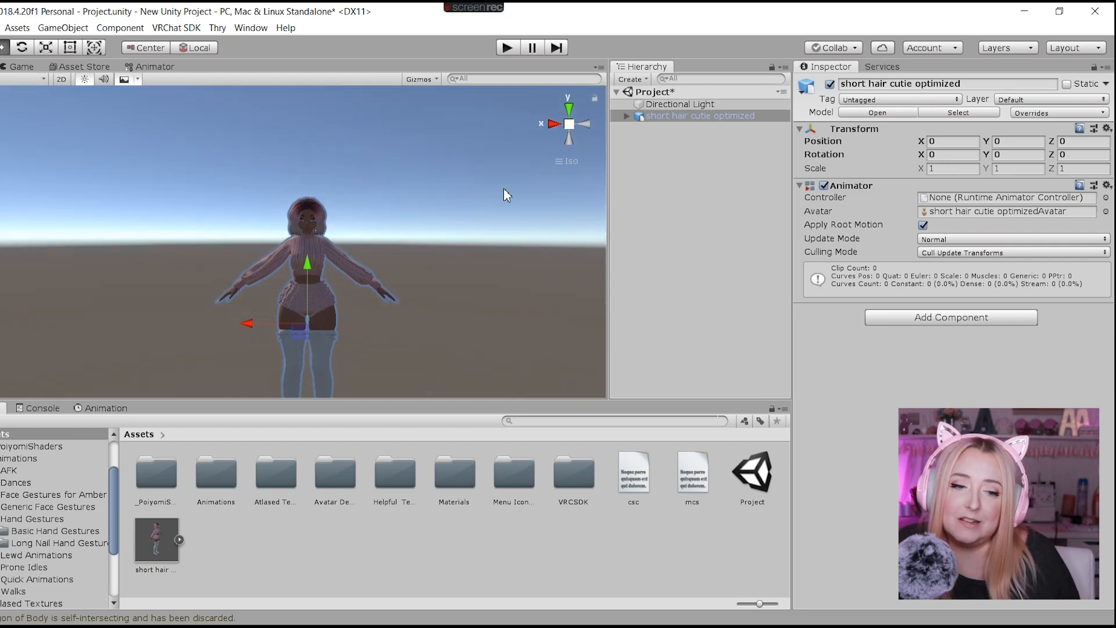
pyautogui.scroll(4, 299, 288)
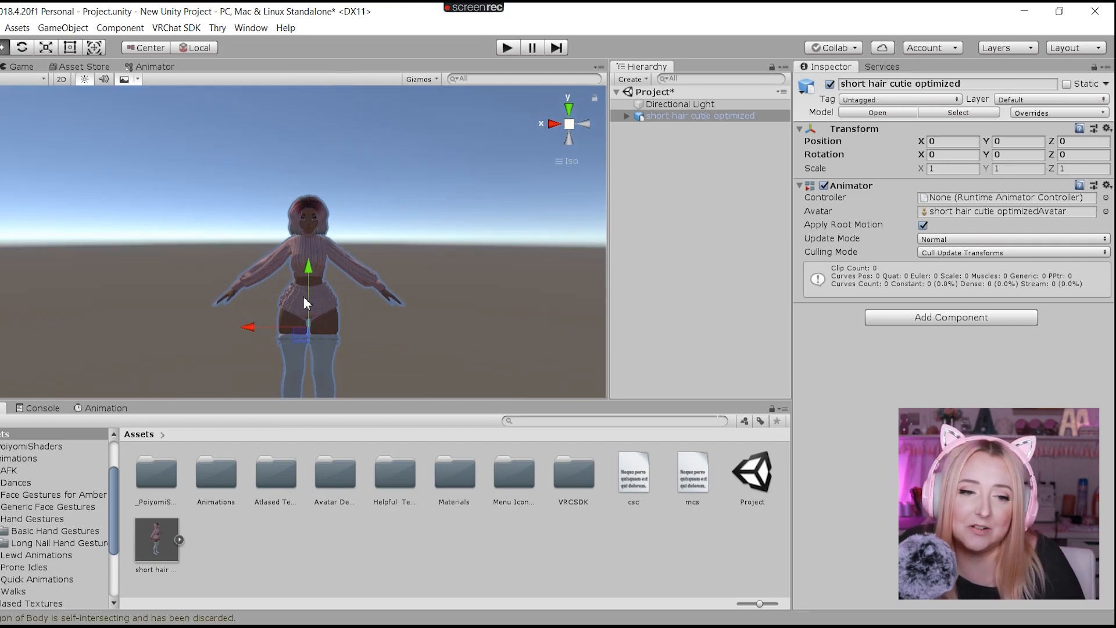
pyautogui.moveTo(390, 284); pyautogui.dragTo(538, 290, button='right')
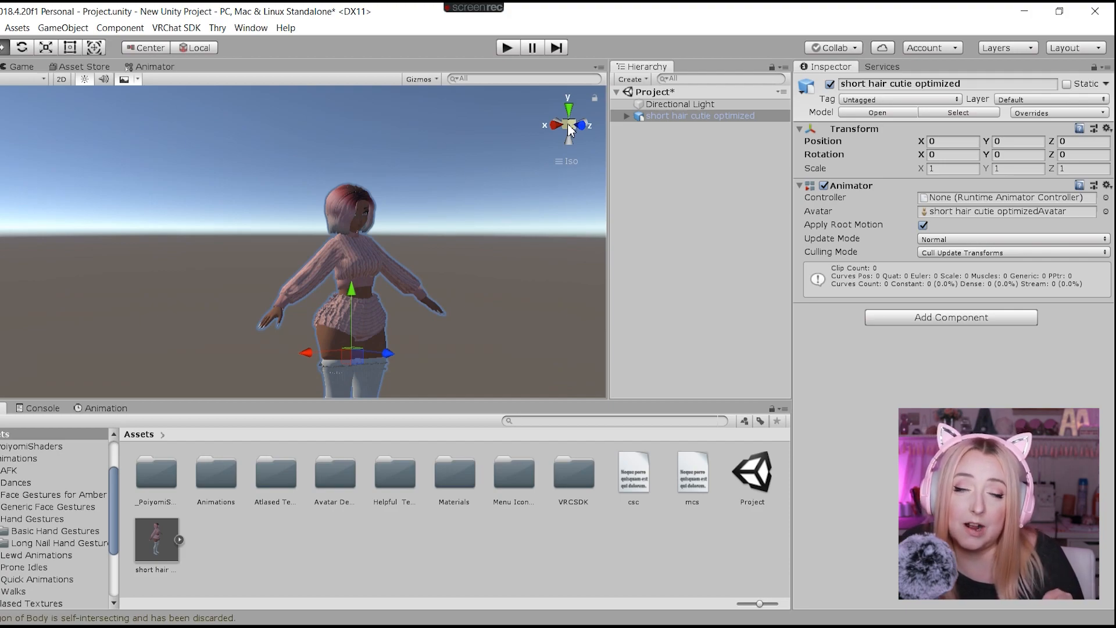
pyautogui.click(582, 125)
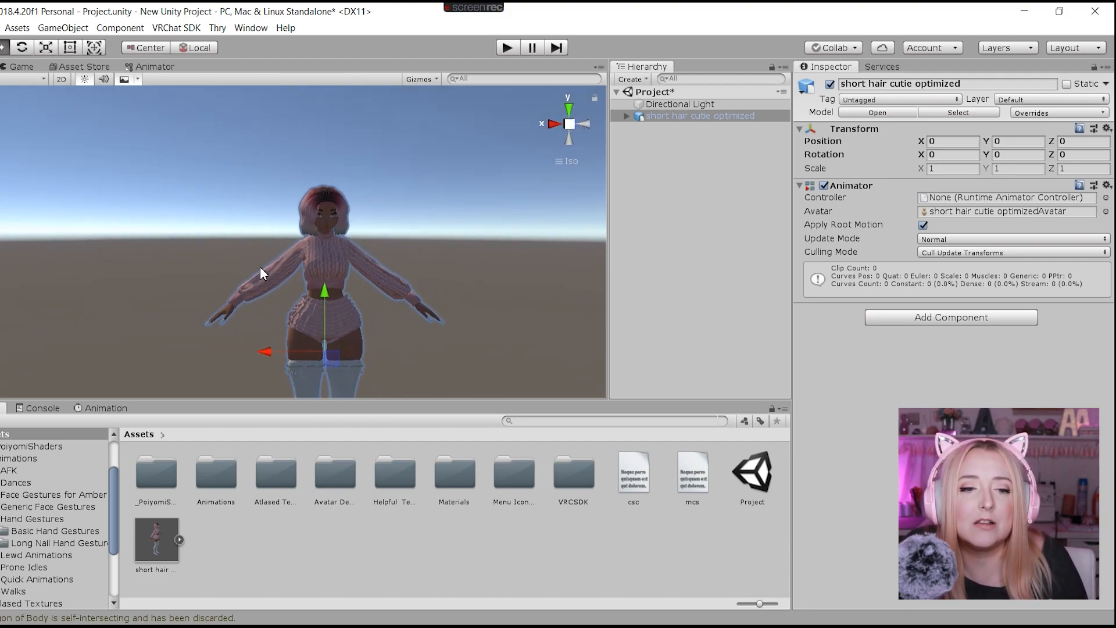
pyautogui.moveTo(338, 318); pyautogui.dragTo(335, 265, button='middle')
pyautogui.scroll(5, 333, 246)
pyautogui.moveTo(366, 285); pyautogui.dragTo(427, 320, button='right')
pyautogui.scroll(-3, 425, 315)
pyautogui.scroll(1, 425, 315)
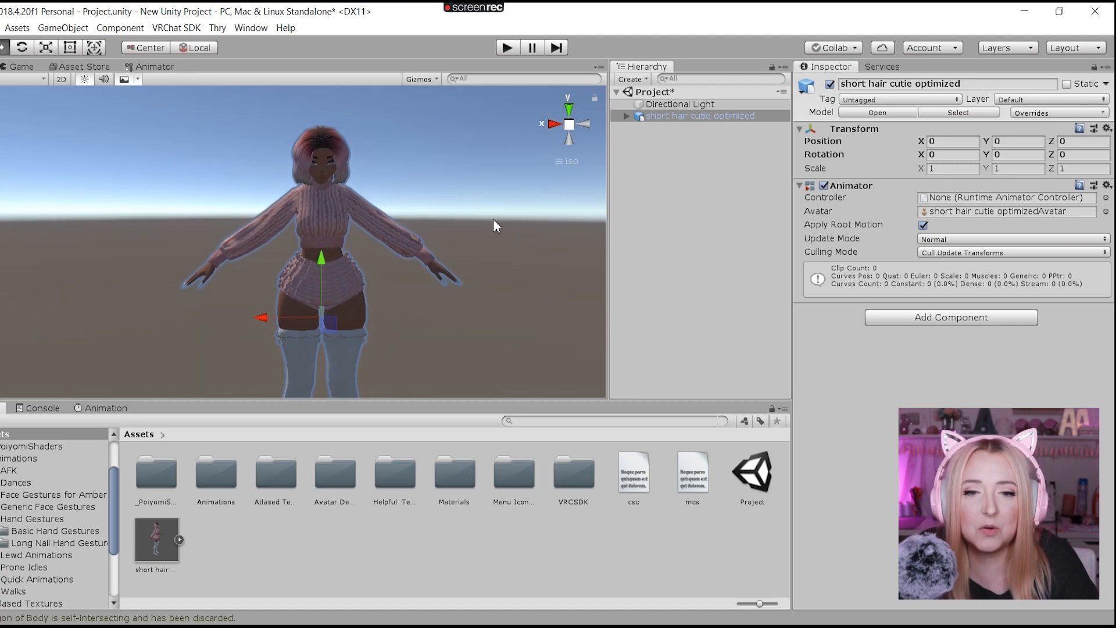
# - Move the Directional Light to about X 1.27, Y 2.87, Z 2.97 and rotate it to about 23.5, -105.7, -45.7 to light the avatar's front
pyautogui.click(570, 112)
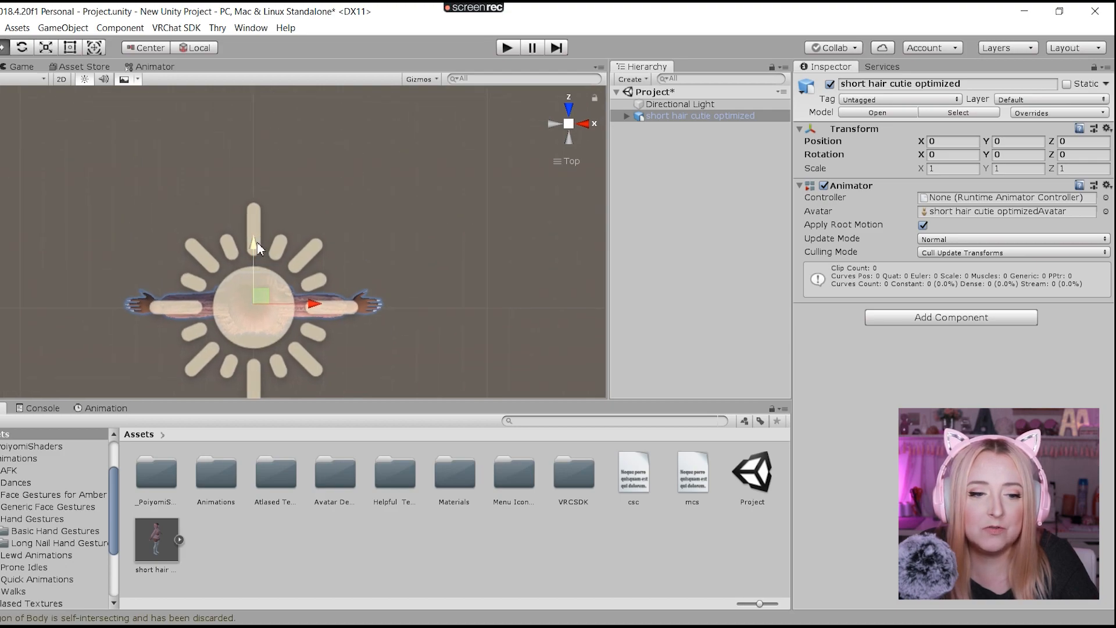
pyautogui.moveTo(257, 244); pyautogui.dragTo(275, 87)
pyautogui.hotkey('ctrl', 'z')
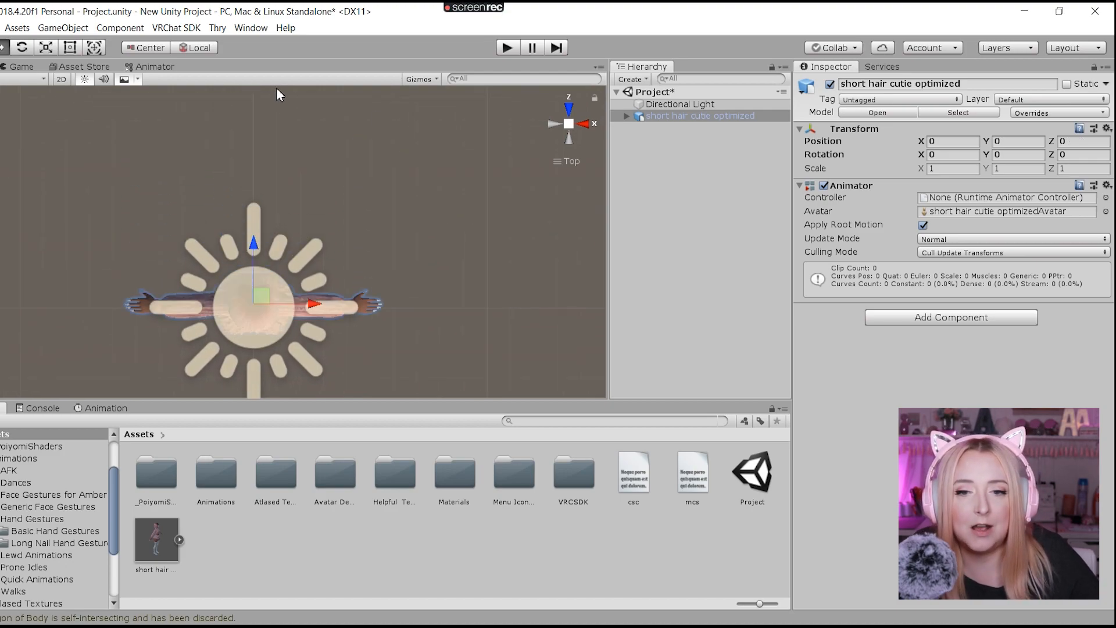
pyautogui.click(681, 104)
pyautogui.scroll(-3, 274, 192)
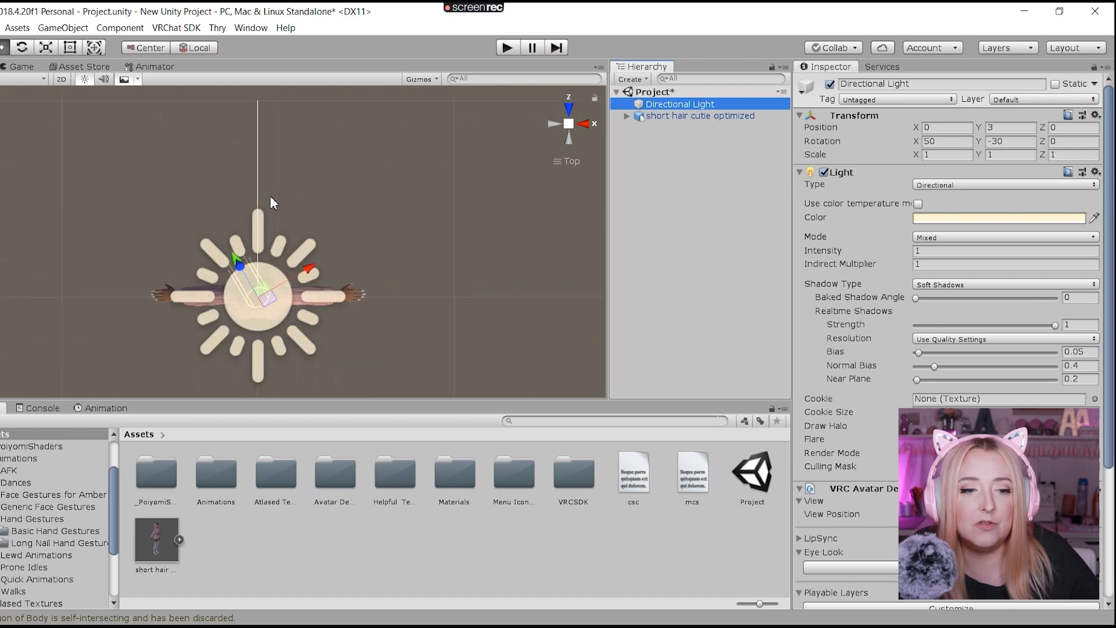
pyautogui.moveTo(269, 276); pyautogui.dragTo(378, 55)
pyautogui.moveTo(331, 221); pyautogui.dragTo(351, 337, button='right')
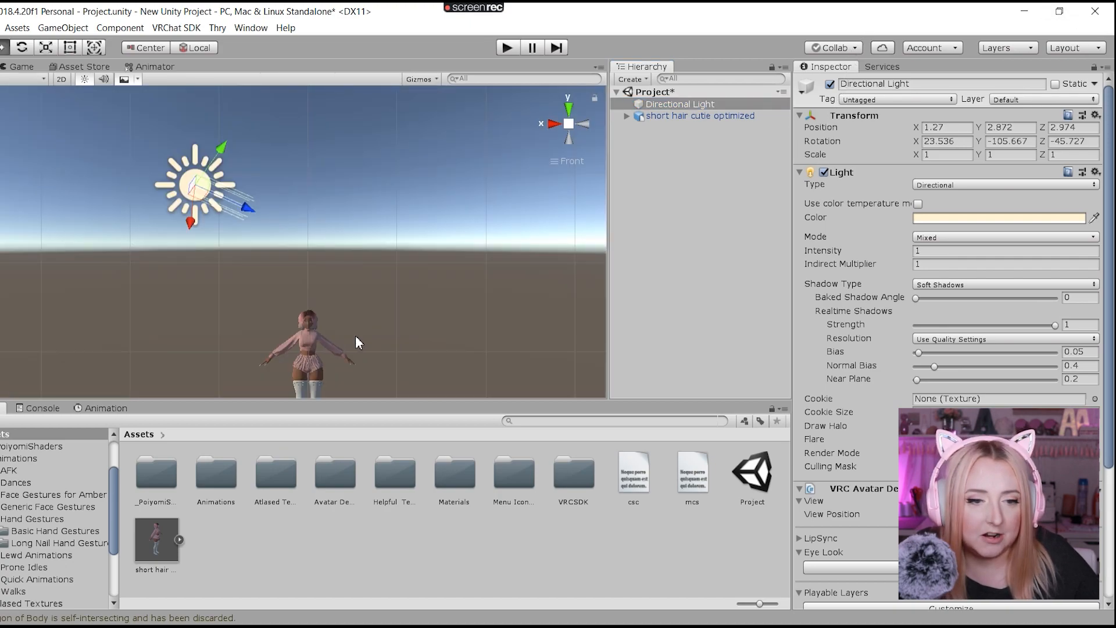
pyautogui.scroll(10, 355, 342)
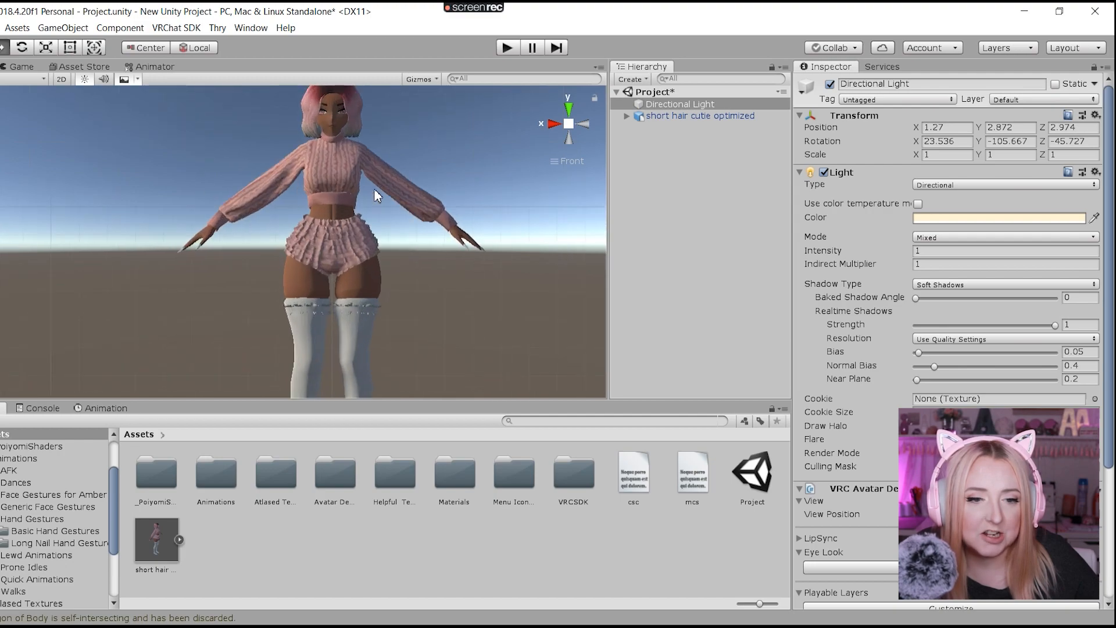
pyautogui.moveTo(464, 165); pyautogui.dragTo(395, 233, button='middle')
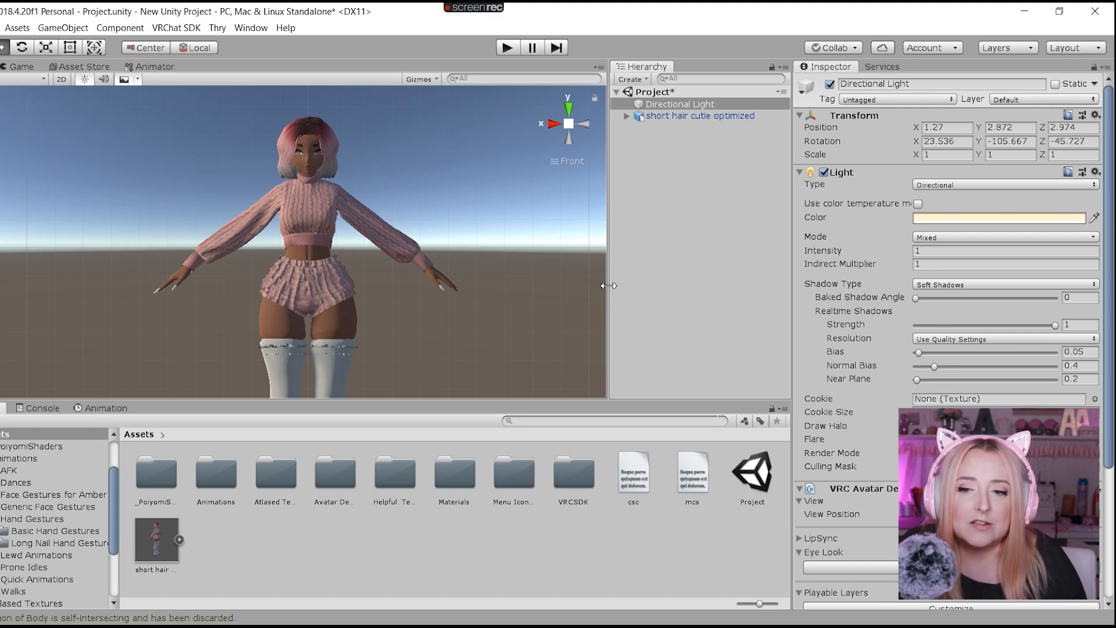
# - Set the Directional Light's color to white (FFFFFF) and select the short hair cutie optimized avatar in the scene
pyautogui.click(988, 218)
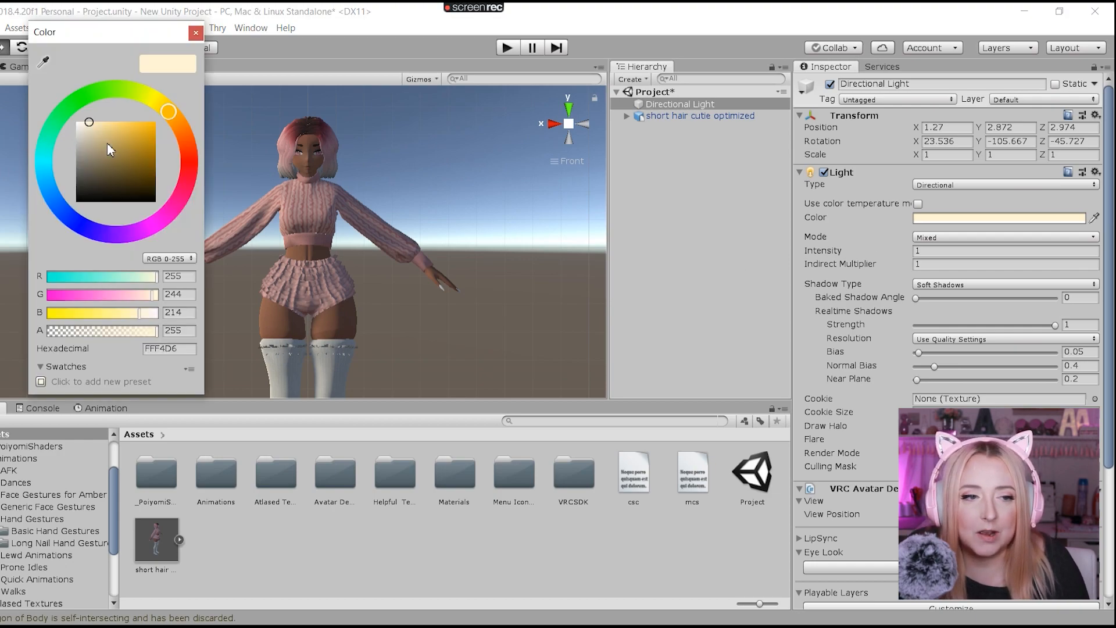
pyautogui.moveTo(107, 144); pyautogui.dragTo(75, 119)
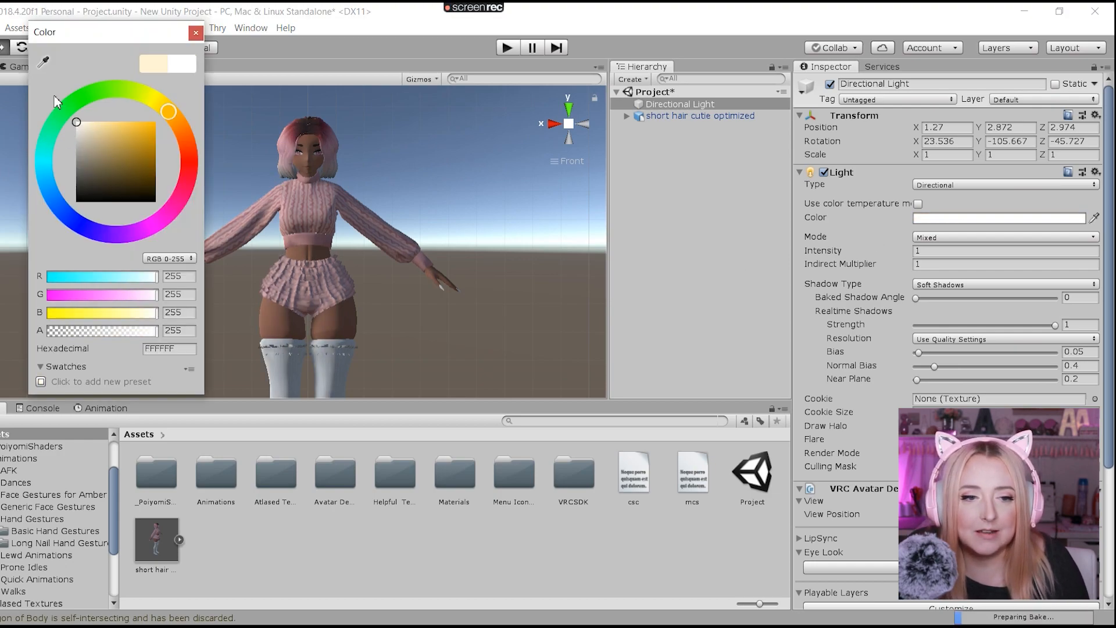
pyautogui.click(195, 33)
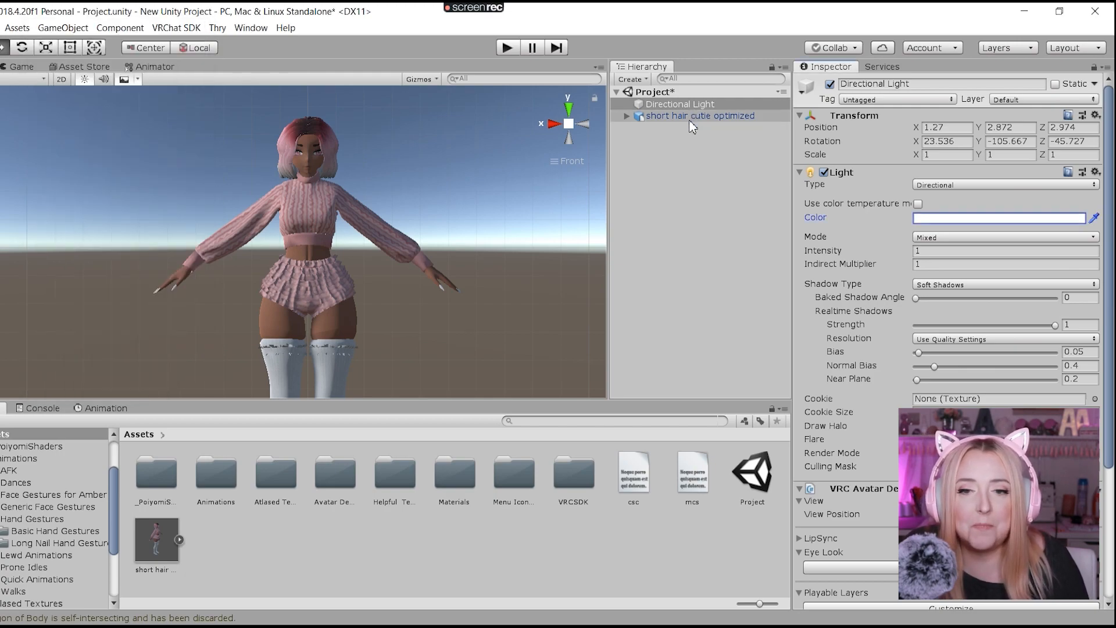
pyautogui.click(692, 122)
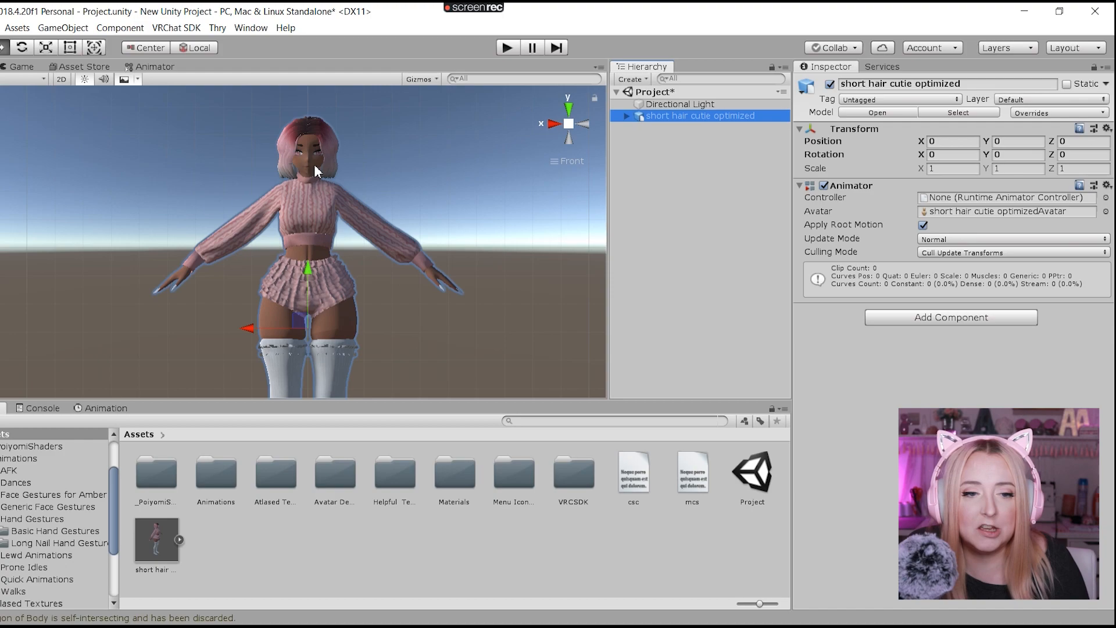
# - Get a close view of the avatar's face, then select its Body mesh and examine the list of blend shapes
pyautogui.scroll(3, 382, 114)
pyautogui.moveTo(401, 235); pyautogui.dragTo(374, 381, button='middle')
pyautogui.scroll(2, 378, 369)
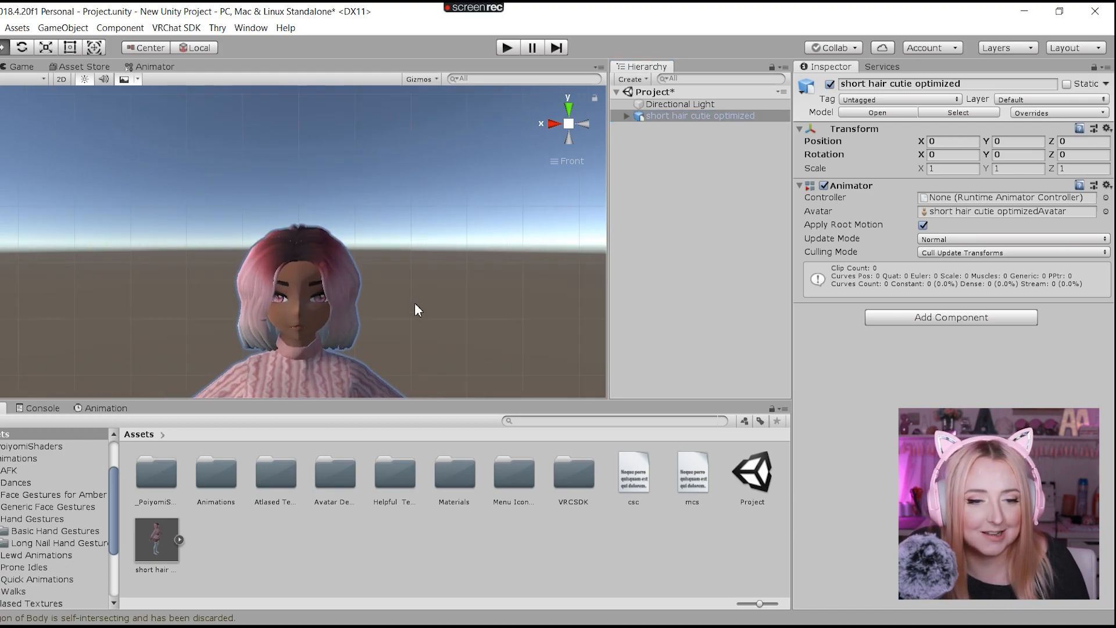
pyautogui.moveTo(384, 292); pyautogui.dragTo(414, 191, button='middle')
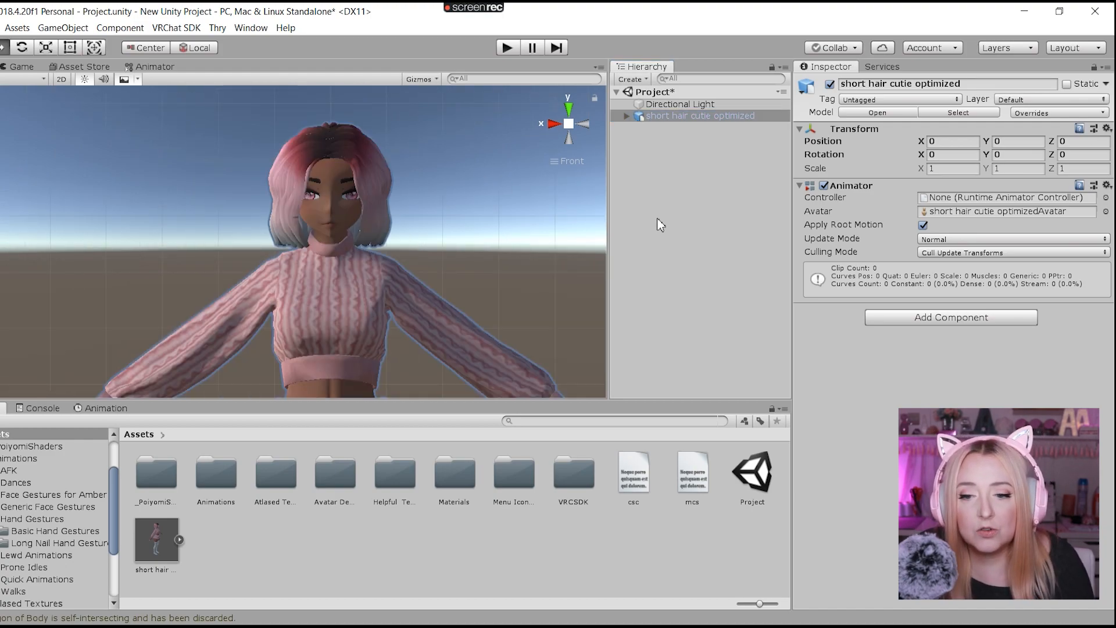
pyautogui.click(627, 116)
pyautogui.click(667, 141)
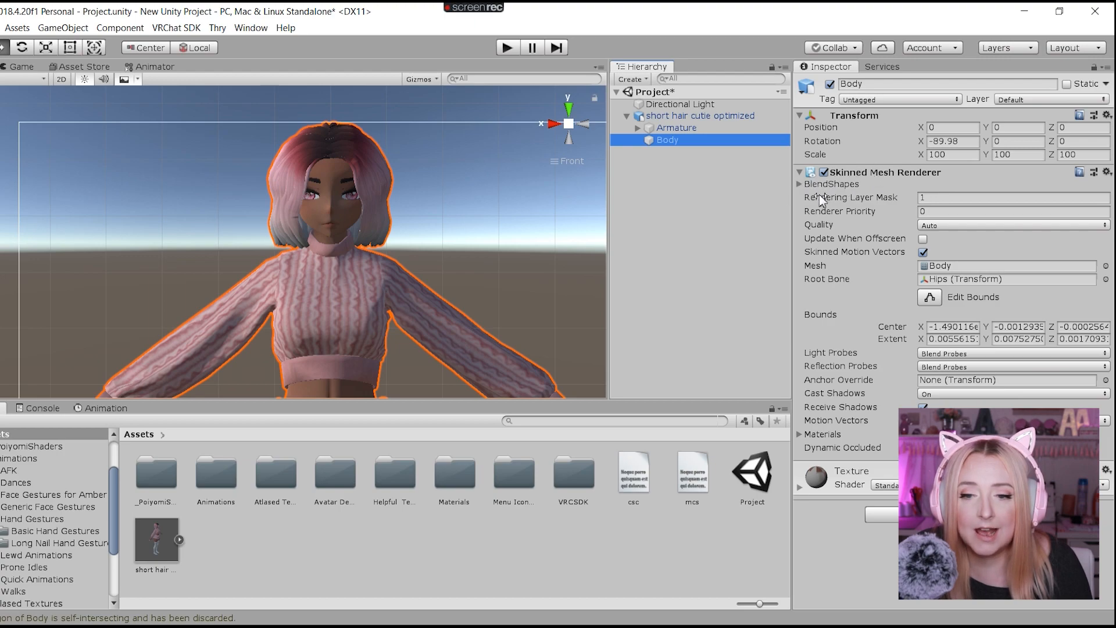
pyautogui.click(800, 185)
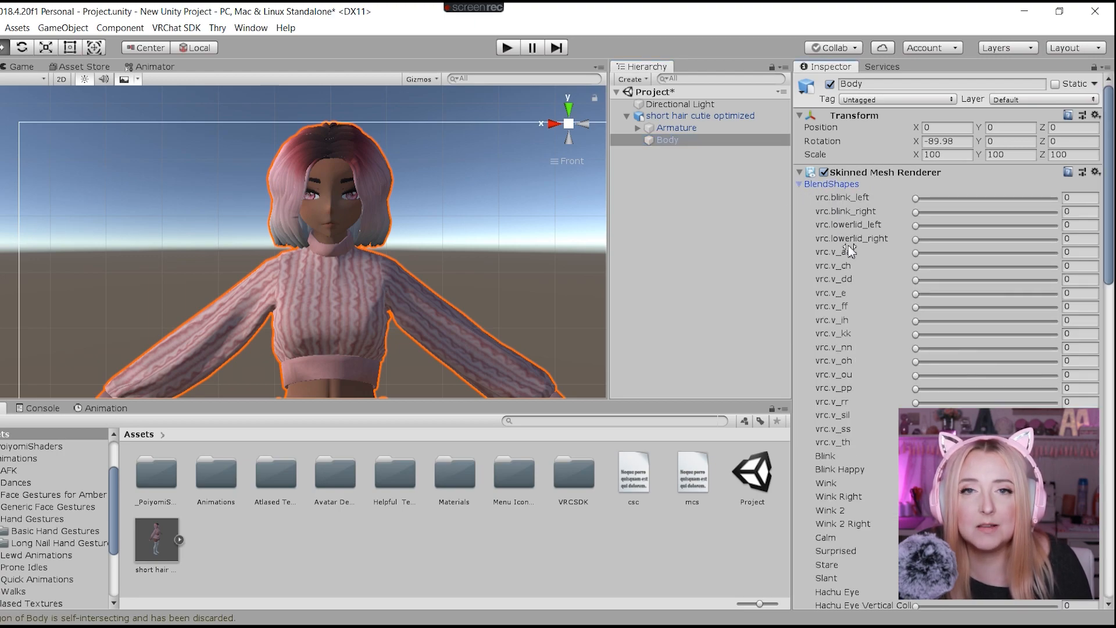
pyautogui.scroll(-3, 850, 249)
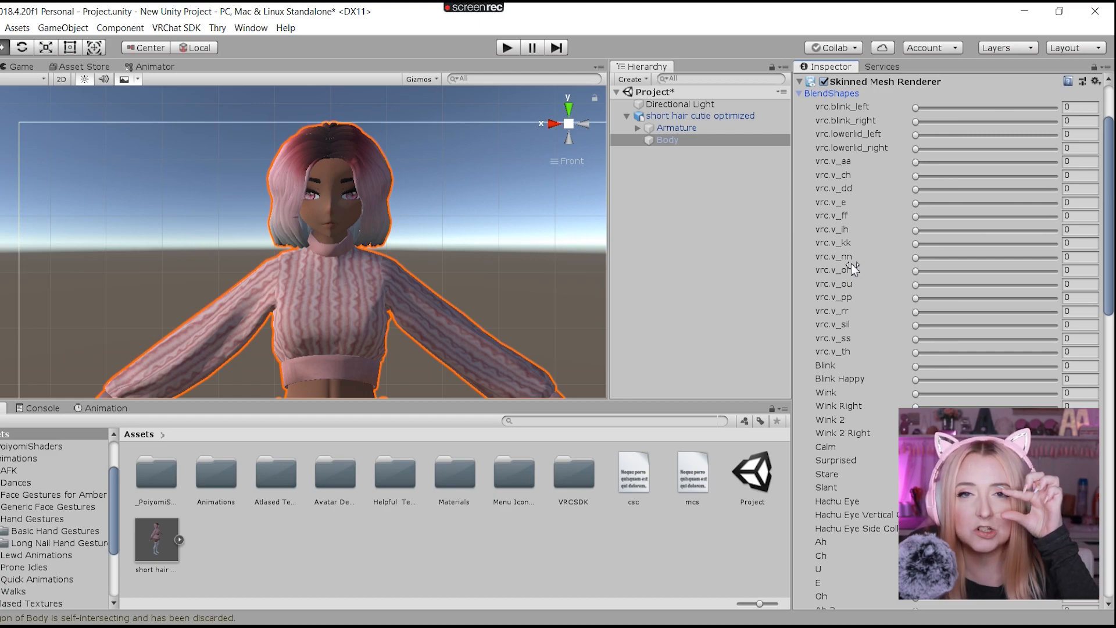
pyautogui.scroll(-2, 882, 396)
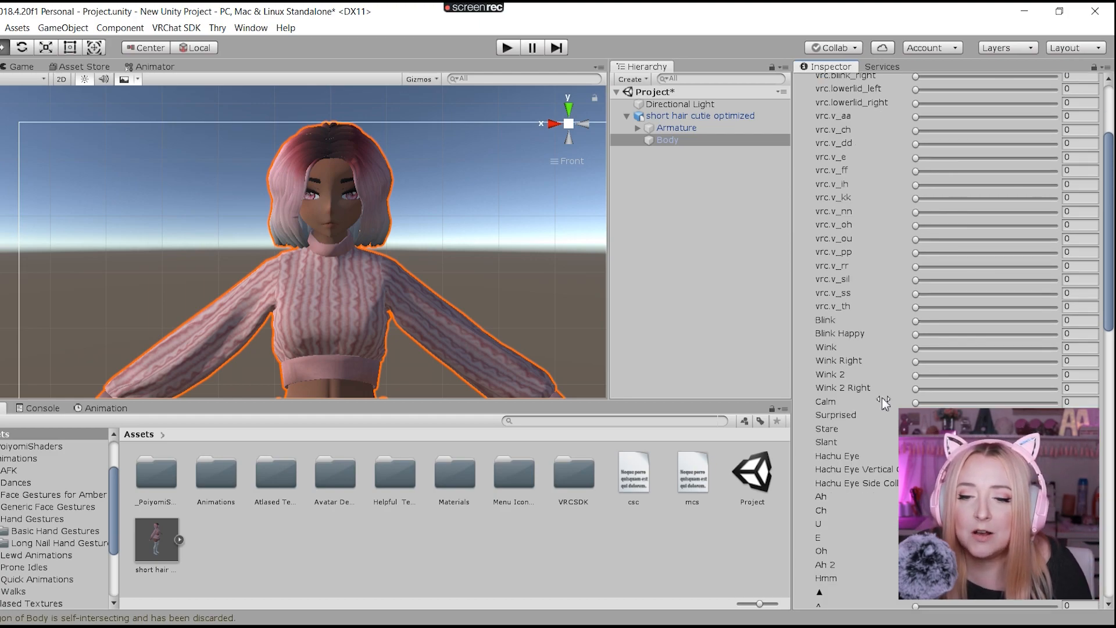
# - Test the Body's Blink blend shape at about 45.7, return it to 0 and collapse the blend shape list
pyautogui.click(918, 322)
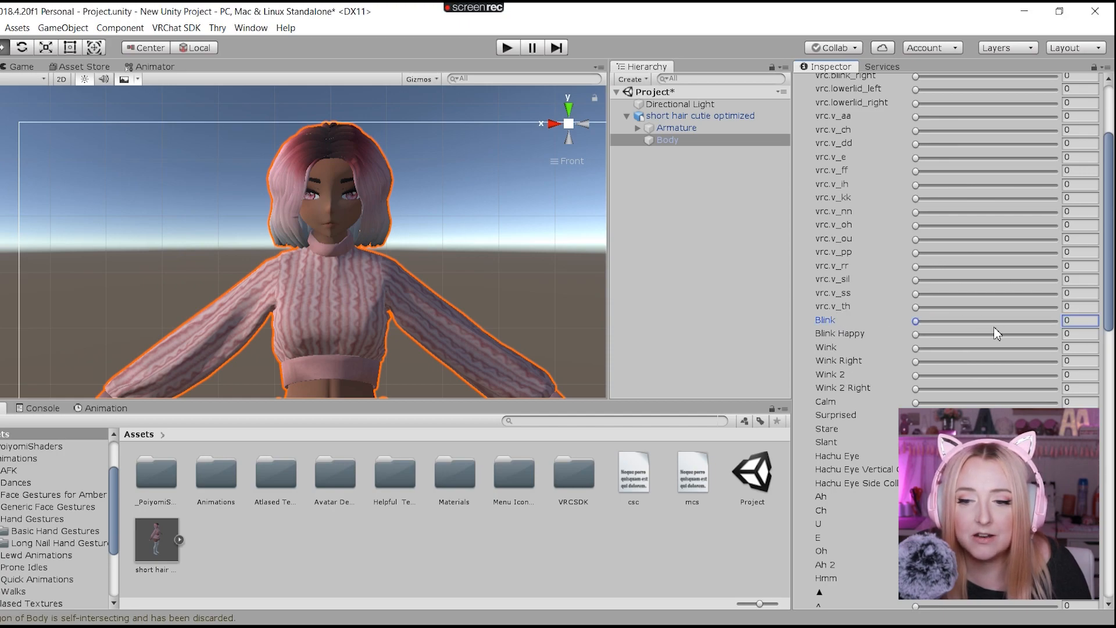
pyautogui.moveTo(916, 323); pyautogui.dragTo(972, 309)
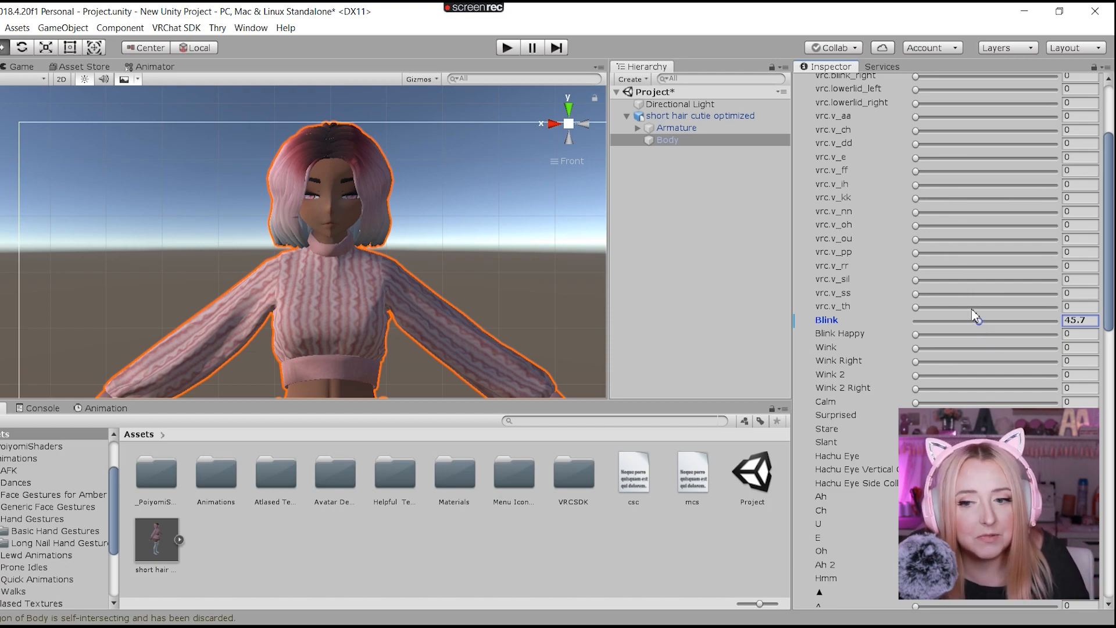
pyautogui.moveTo(979, 322); pyautogui.dragTo(885, 322)
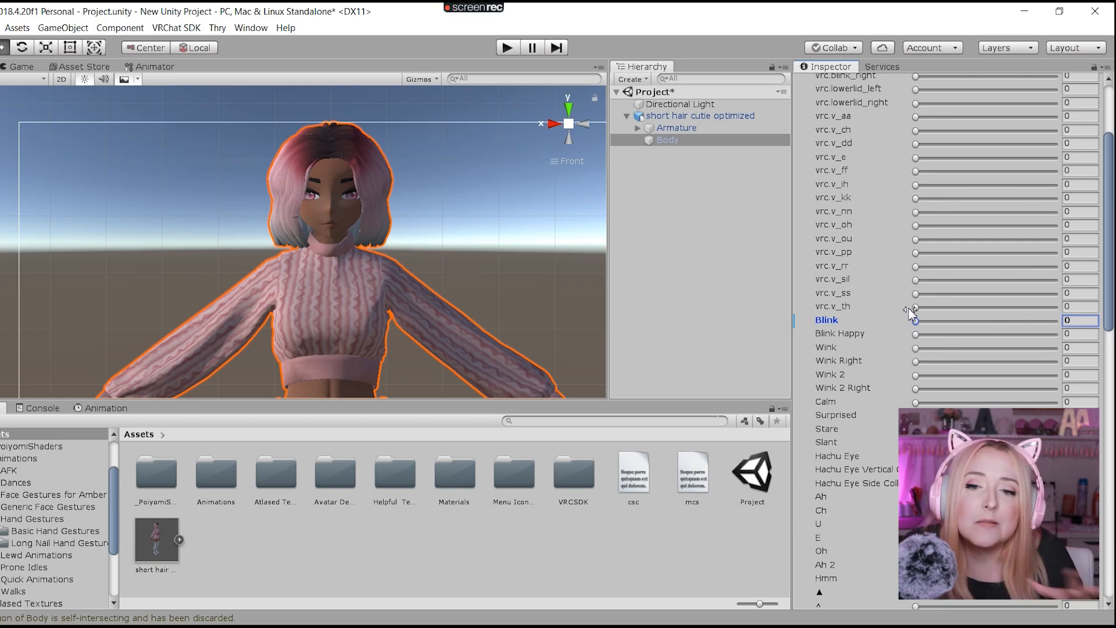
pyautogui.scroll(5, 982, 285)
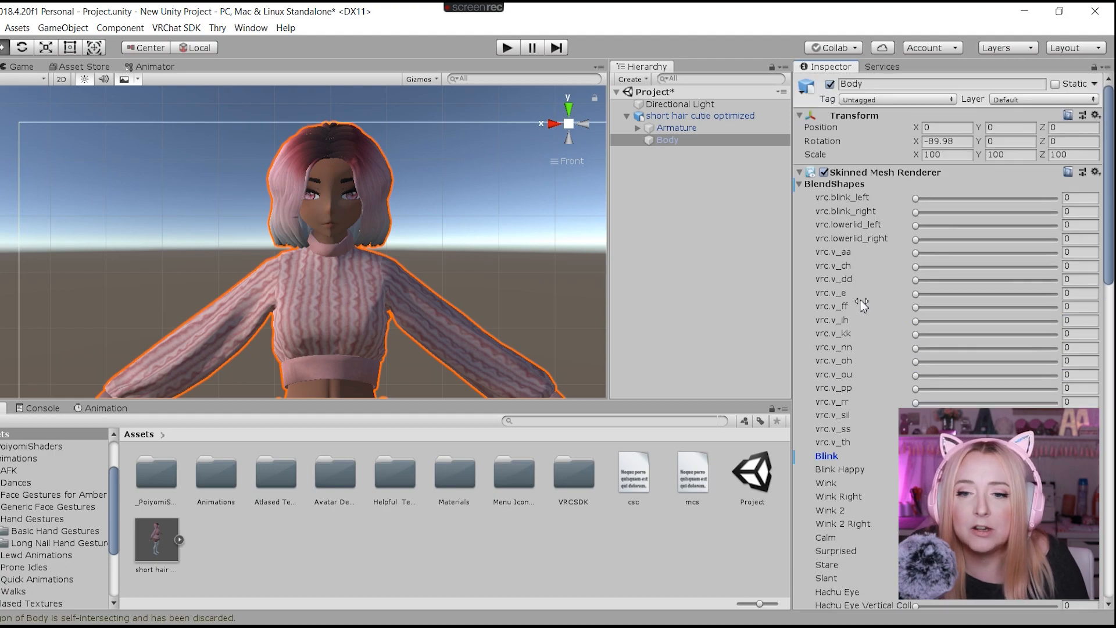
pyautogui.click(800, 185)
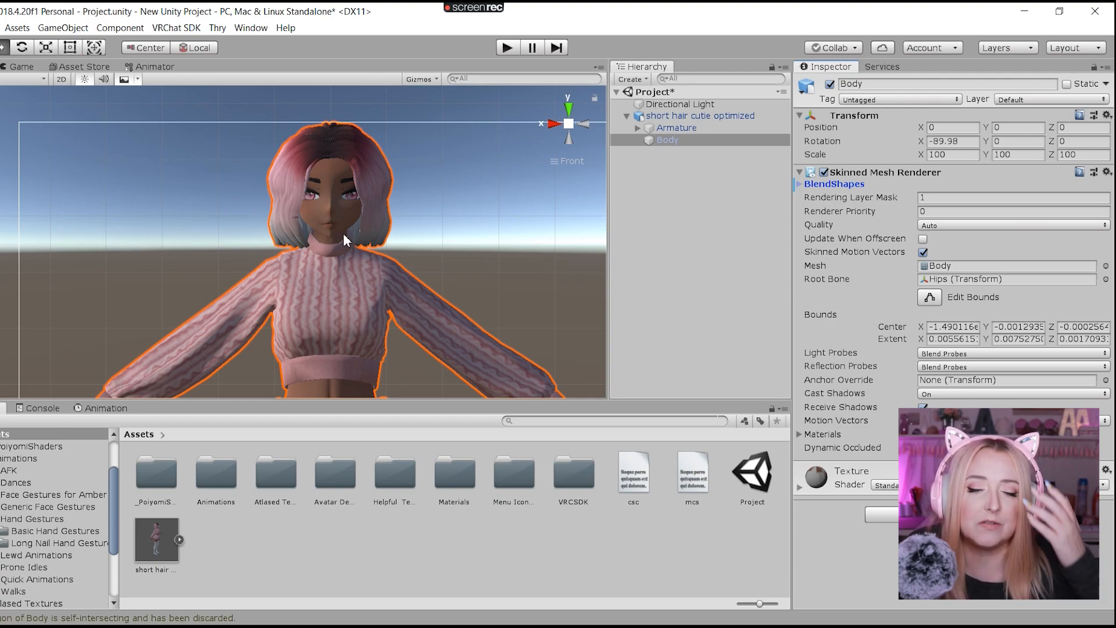
# - Open the project's Materials folder and examine the settings of the Texture material on the avatar's Body
pyautogui.scroll(-3, 343, 233)
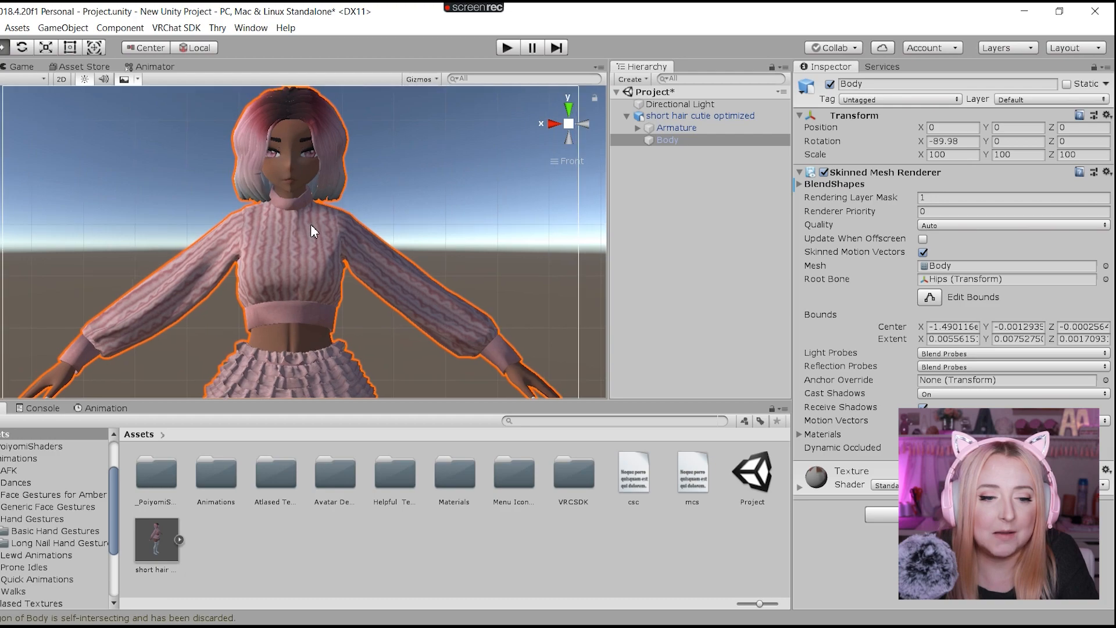
pyautogui.scroll(-3, 310, 225)
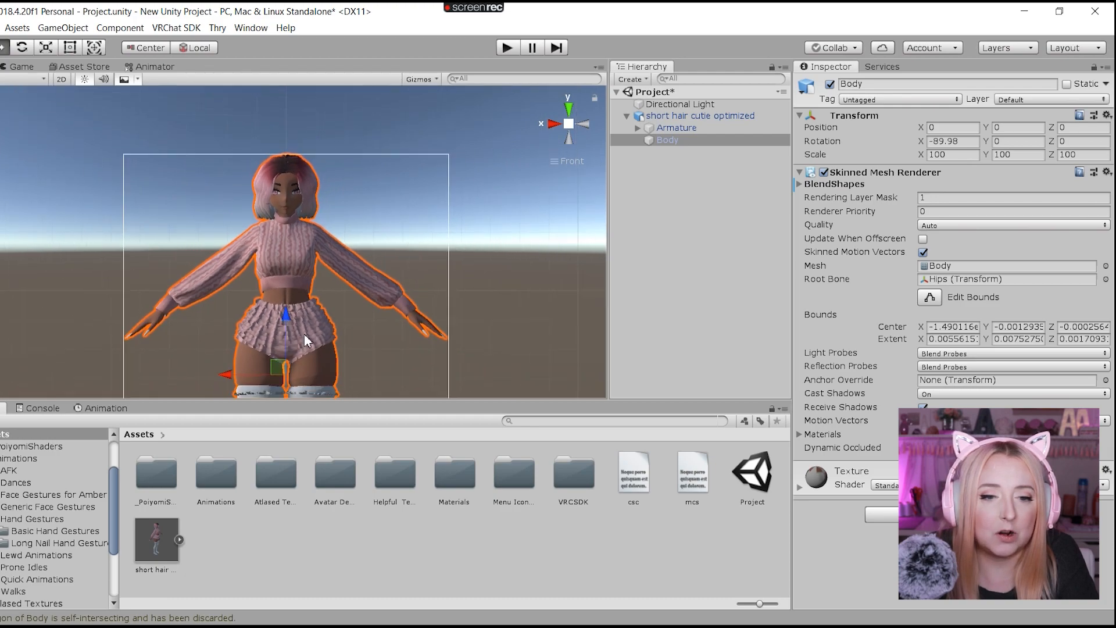
pyautogui.click(503, 190)
pyautogui.scroll(-2, 336, 238)
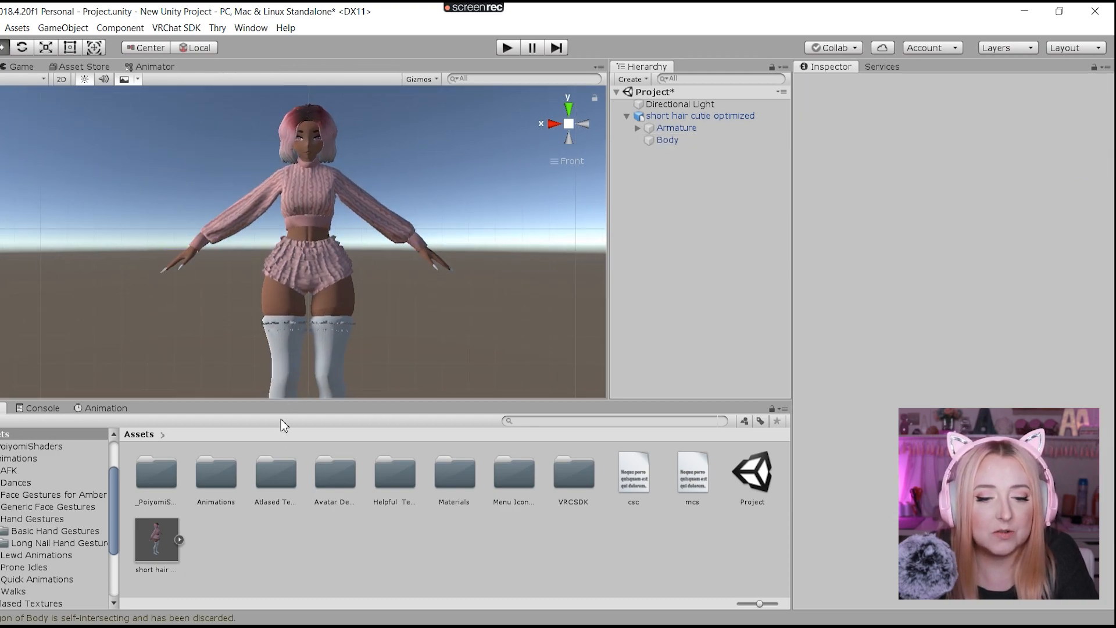
pyautogui.doubleClick(459, 483)
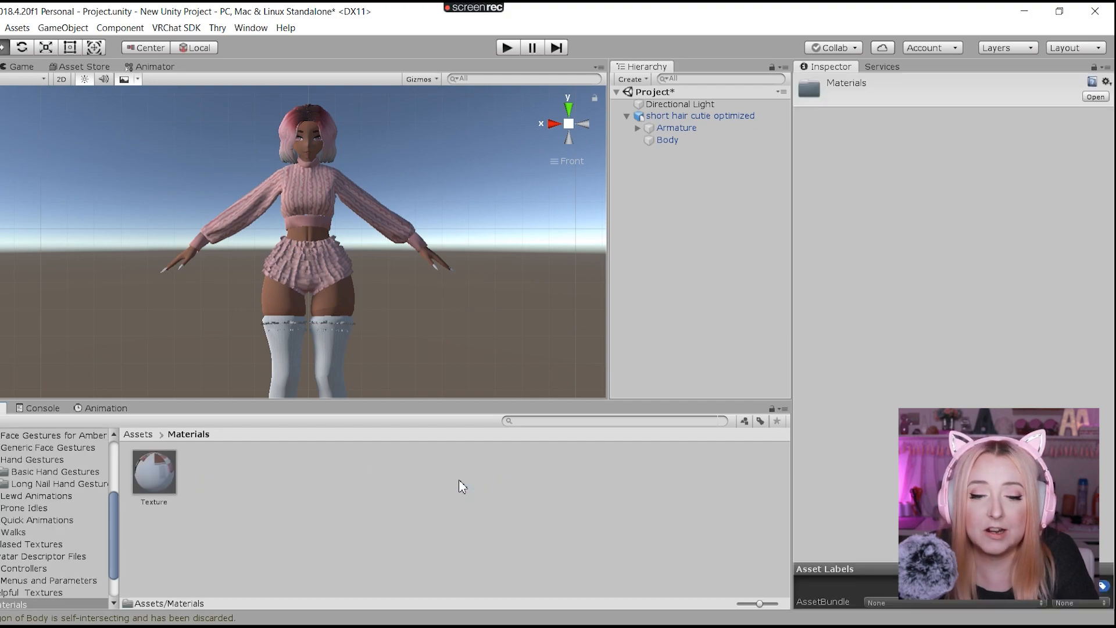
pyautogui.click(670, 143)
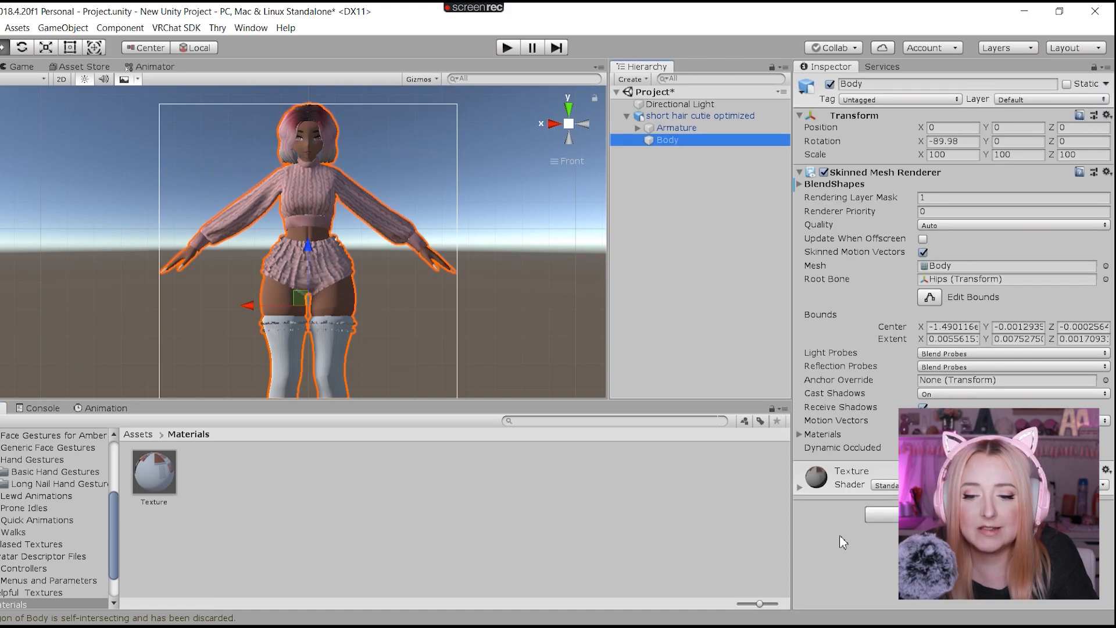
pyautogui.click(800, 490)
pyautogui.scroll(-3, 836, 327)
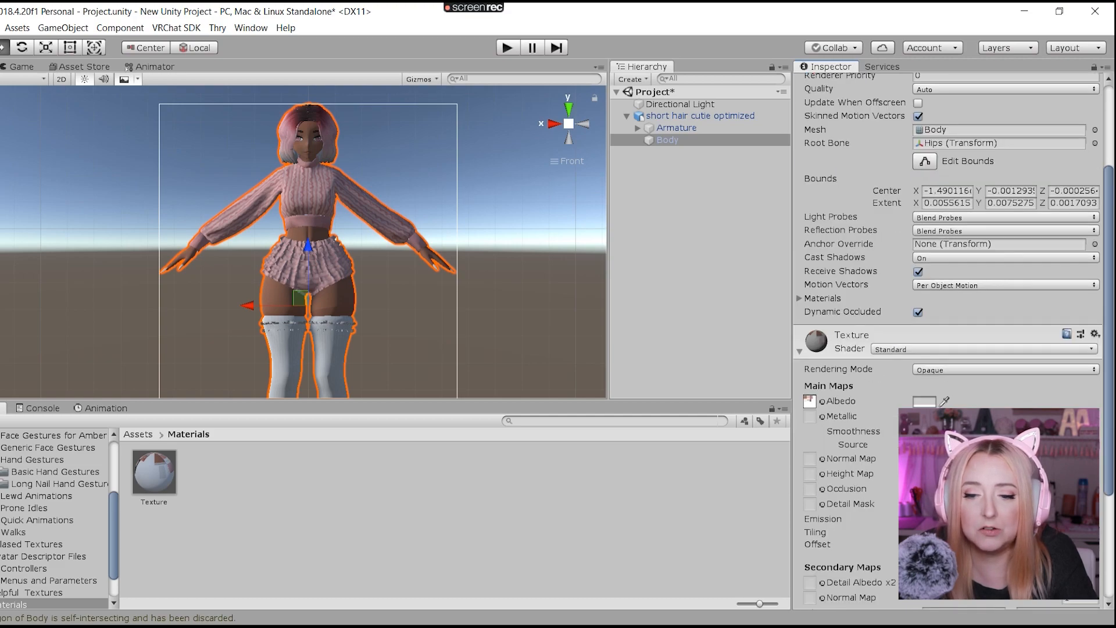
pyautogui.scroll(-4, 815, 372)
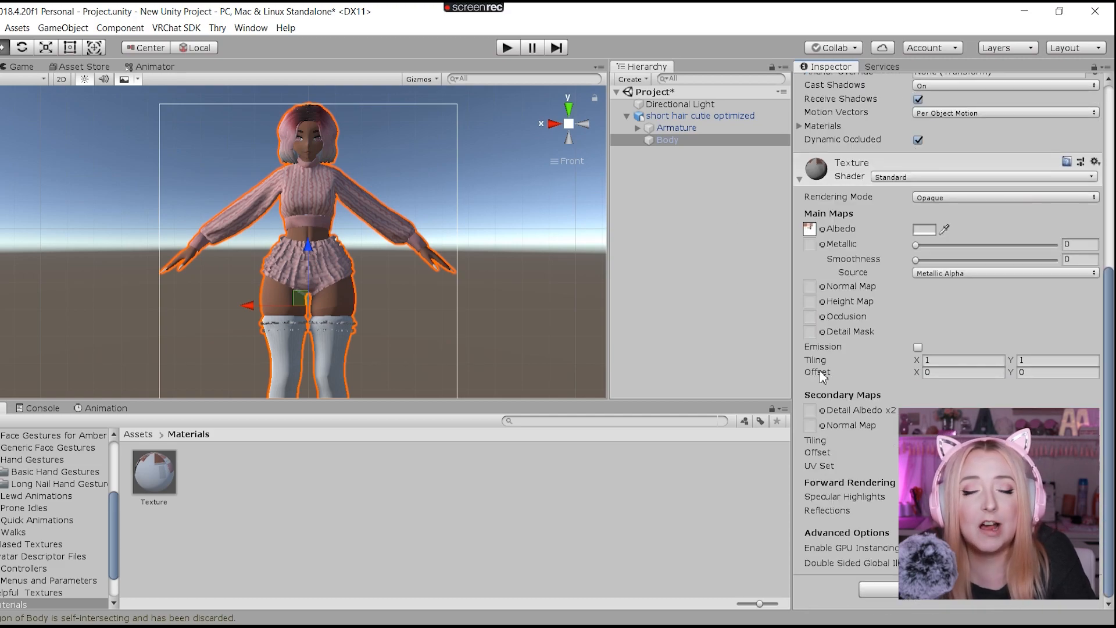
# - Set the shader of the Texture material in the Materials folder to .poiyomi/Toon/Cutout
pyautogui.click(150, 481)
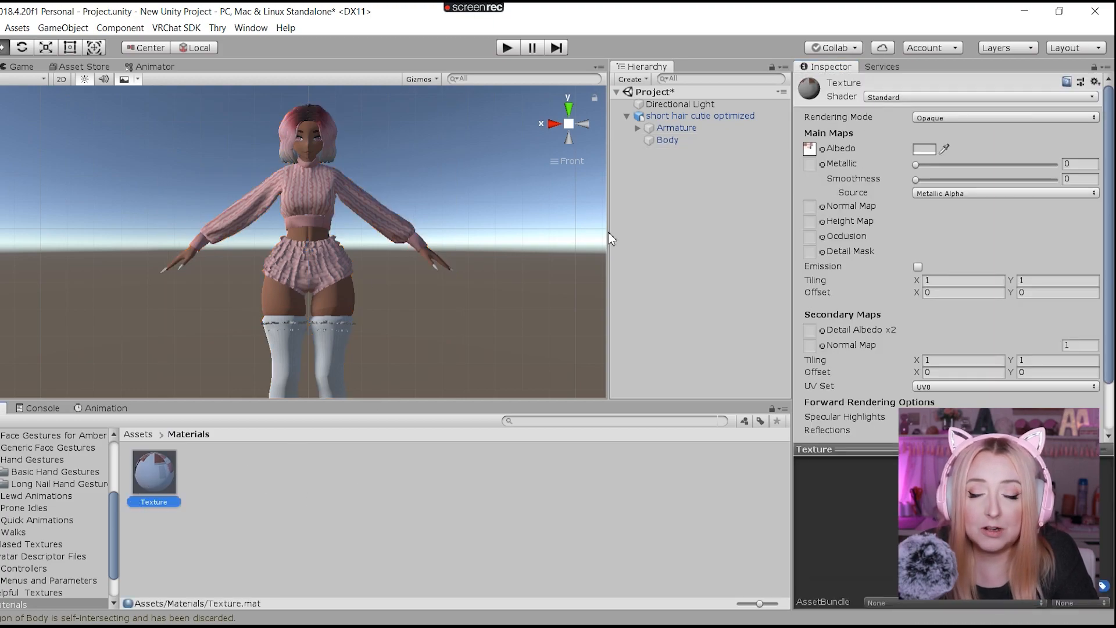
pyautogui.click(898, 98)
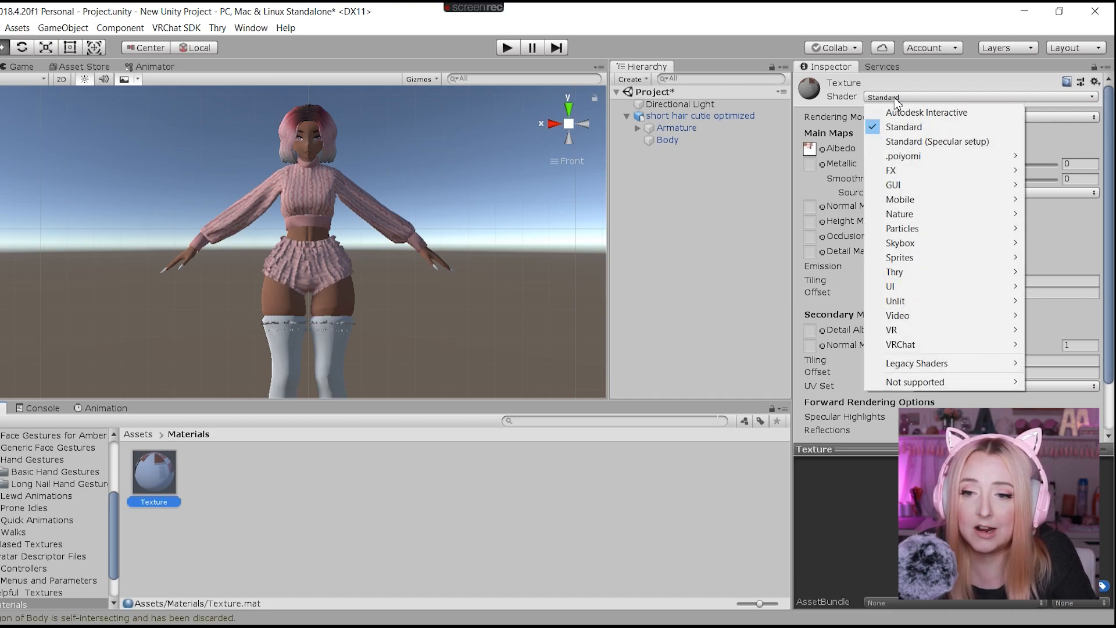
pyautogui.moveTo(932, 158)
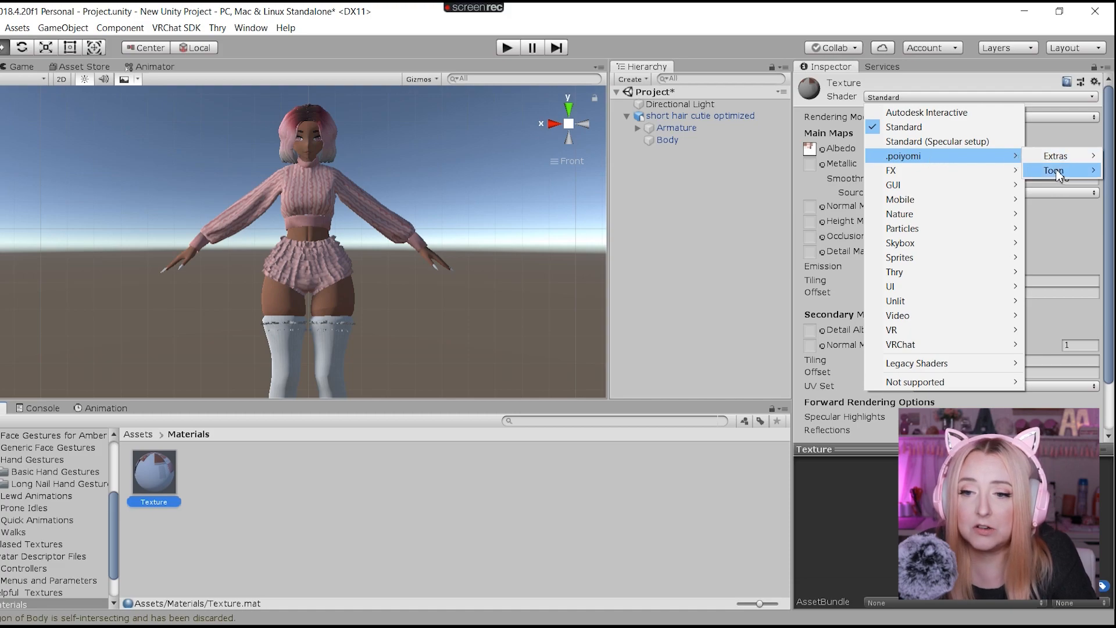
pyautogui.moveTo(1059, 174)
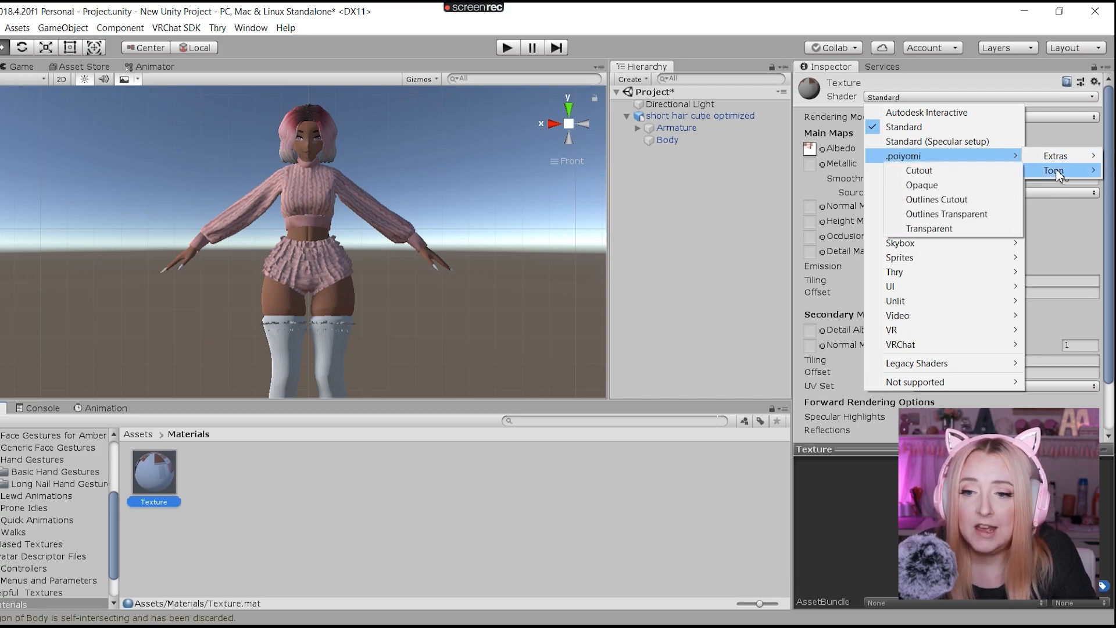
pyautogui.click(954, 172)
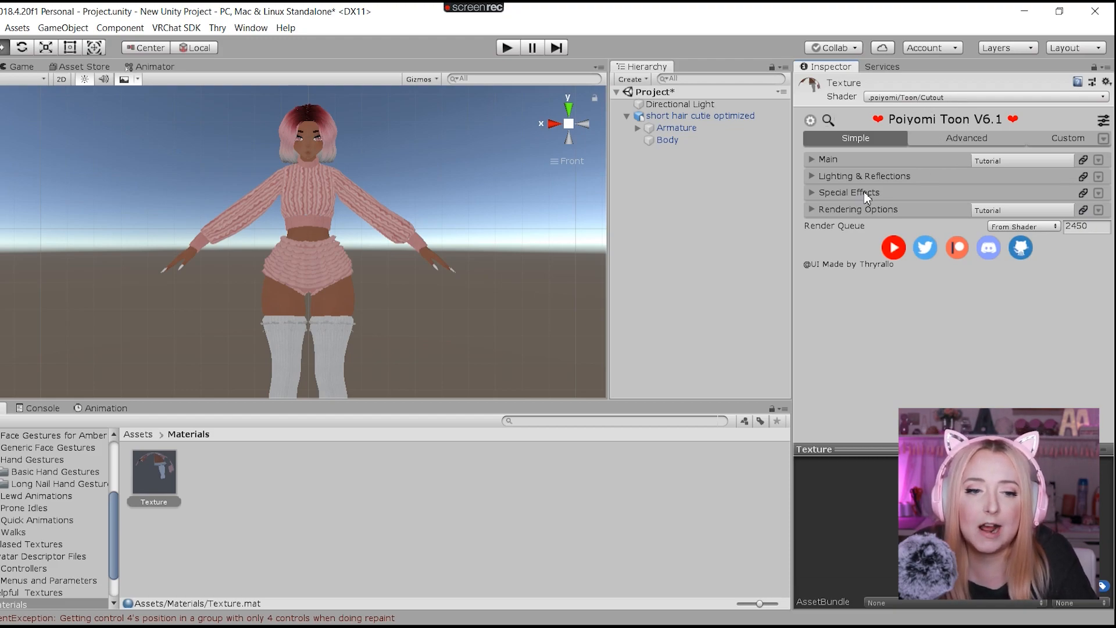
# - Switch the material's Poiyomi Toon settings to the Advanced mode
pyautogui.scroll(-2, 335, 207)
pyautogui.scroll(3, 334, 204)
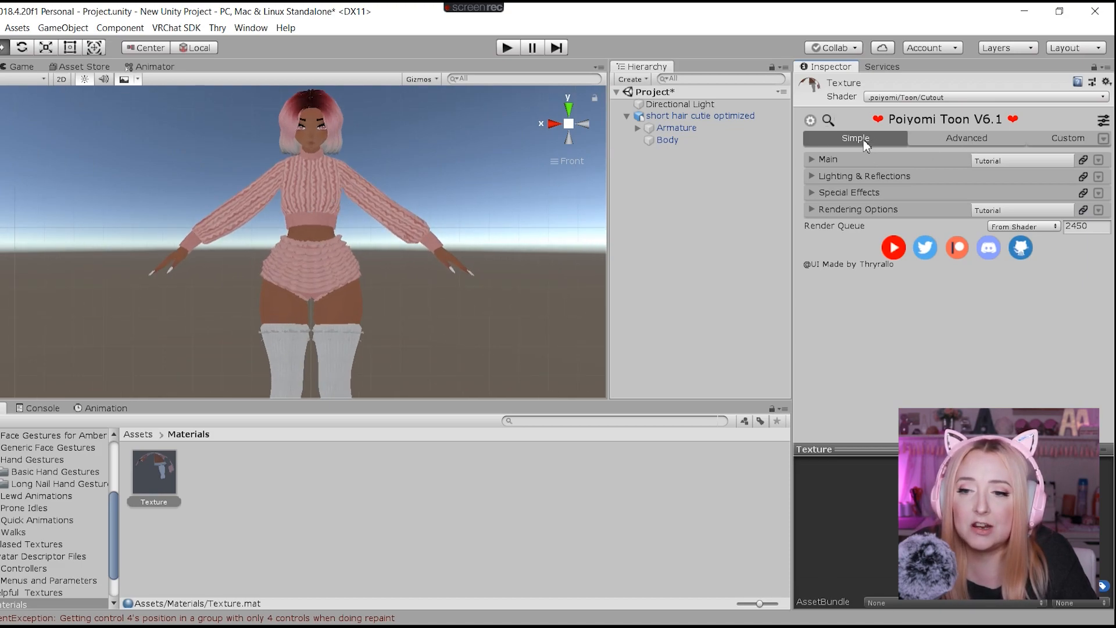
pyautogui.click(986, 141)
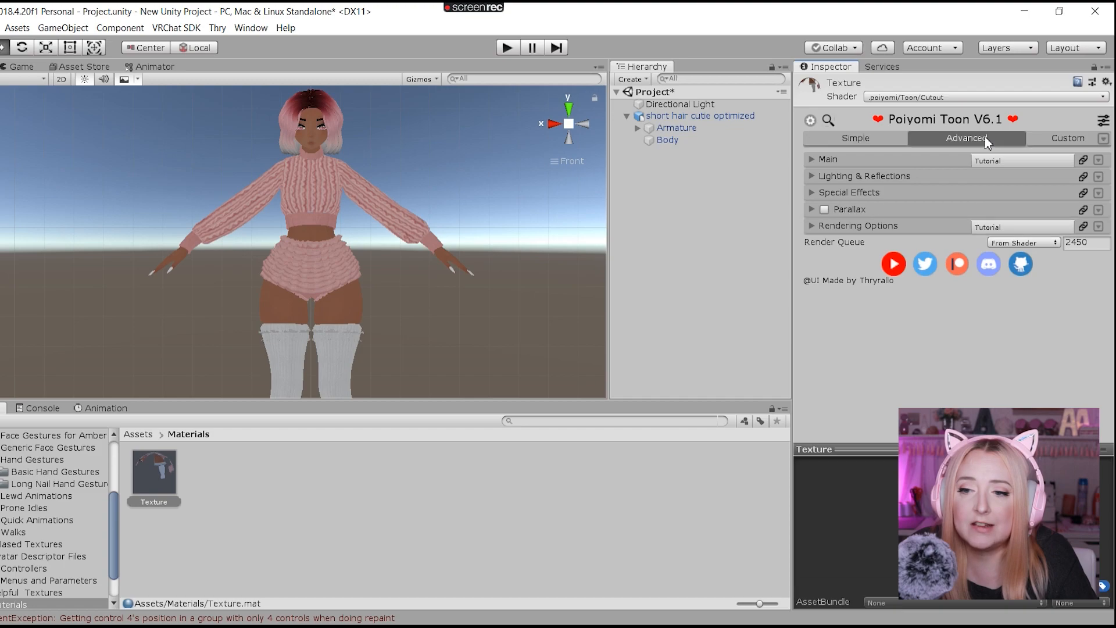
pyautogui.click(1050, 138)
pyautogui.click(987, 138)
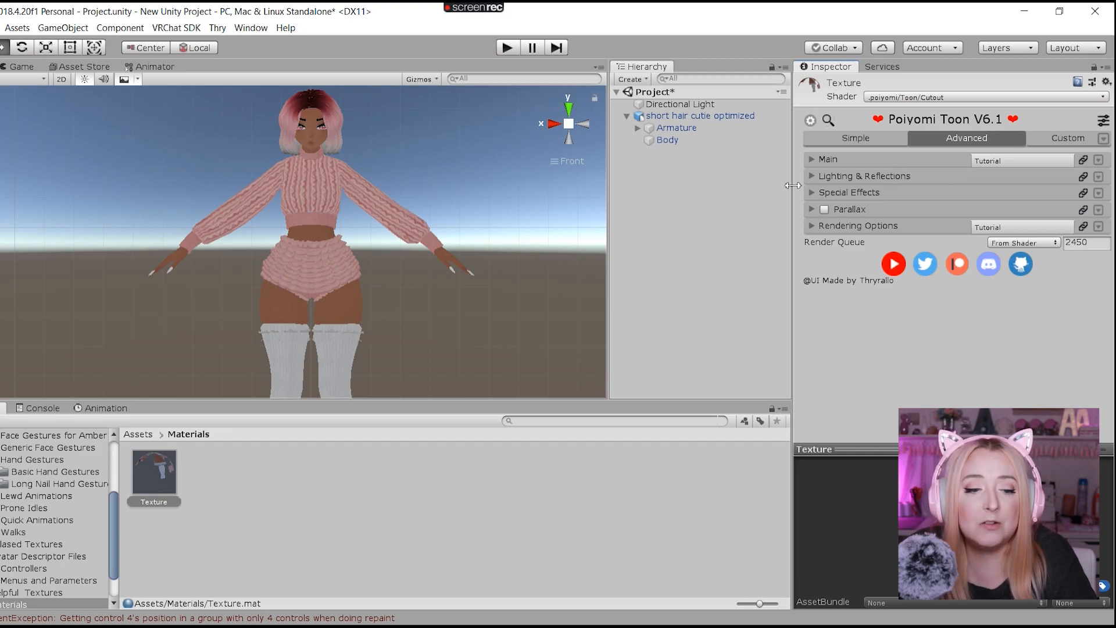
# - Rename the Texture material as Material and save the scene
pyautogui.click(148, 507)
pyautogui.click(146, 503)
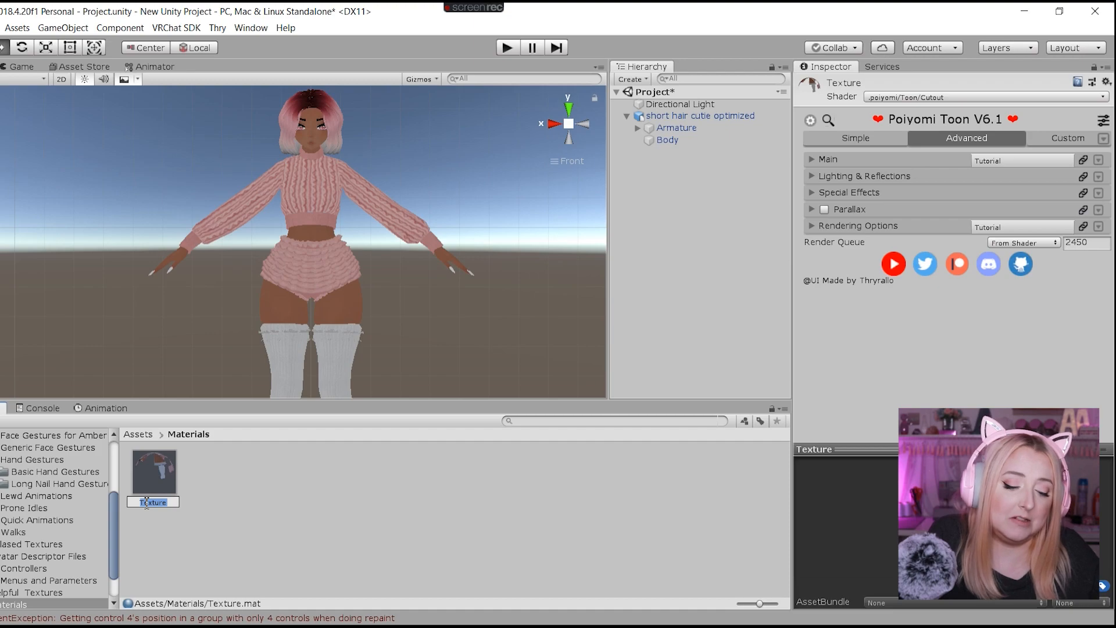
pyautogui.write('Material')
pyautogui.press('Return')
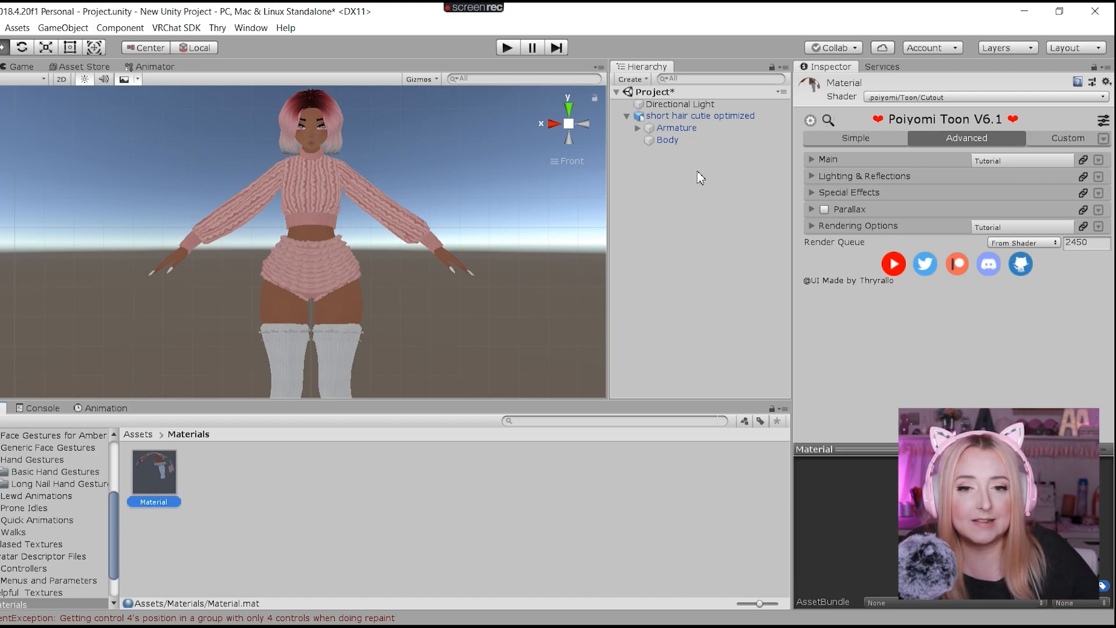
pyautogui.hotkey('ctrl', 's')
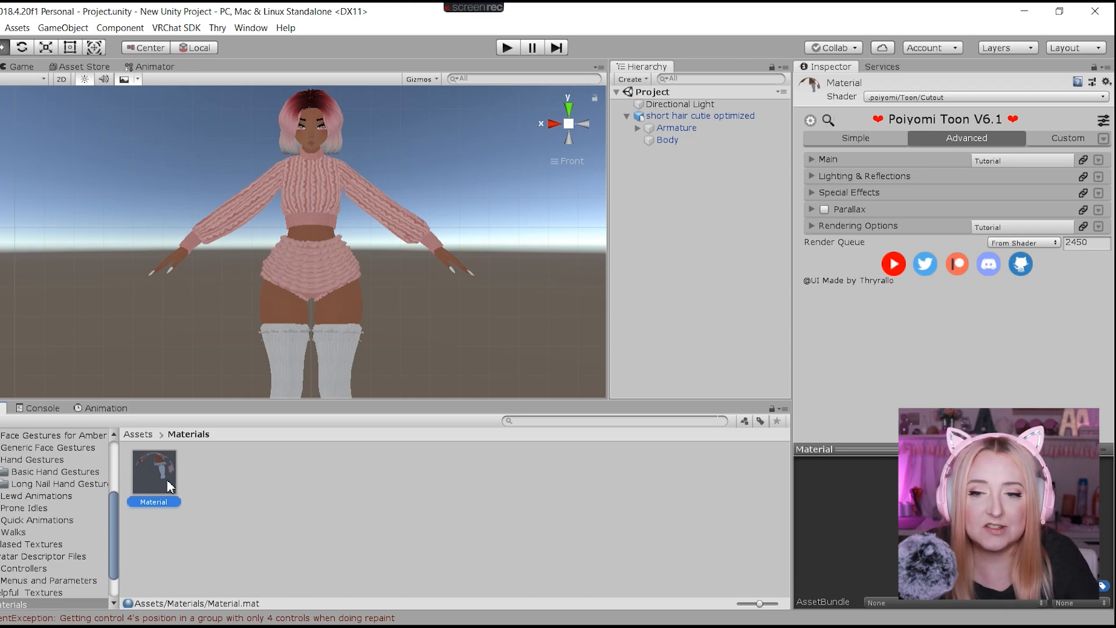
# - Expand the material's Main settings and set its Color & Alpha to pure white (FFFFFF)
pyautogui.click(811, 160)
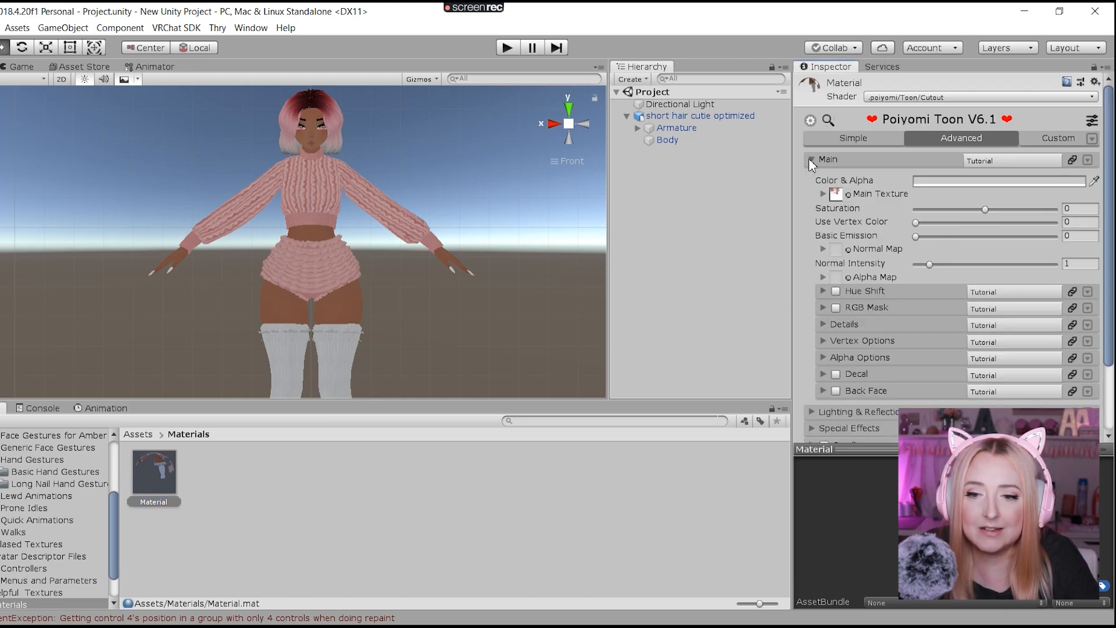
pyautogui.click(937, 183)
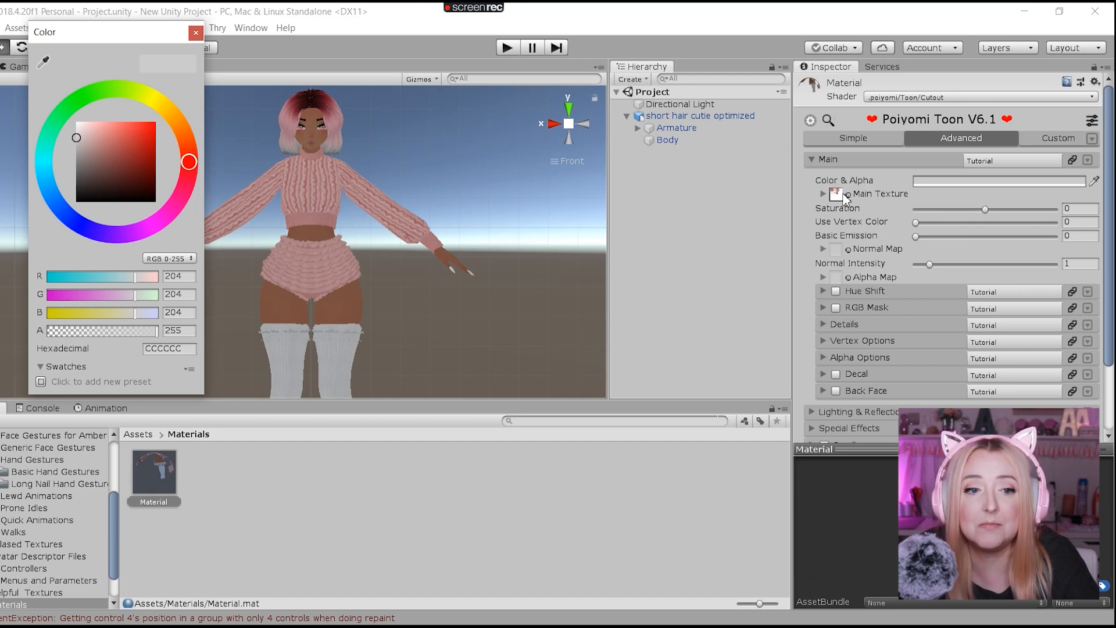
pyautogui.moveTo(98, 136)
pyautogui.mouseDown()
pyautogui.moveTo(65, 110)
pyautogui.moveTo(107, 157)
pyautogui.moveTo(117, 147)
pyautogui.moveTo(105, 138)
pyautogui.mouseUp()
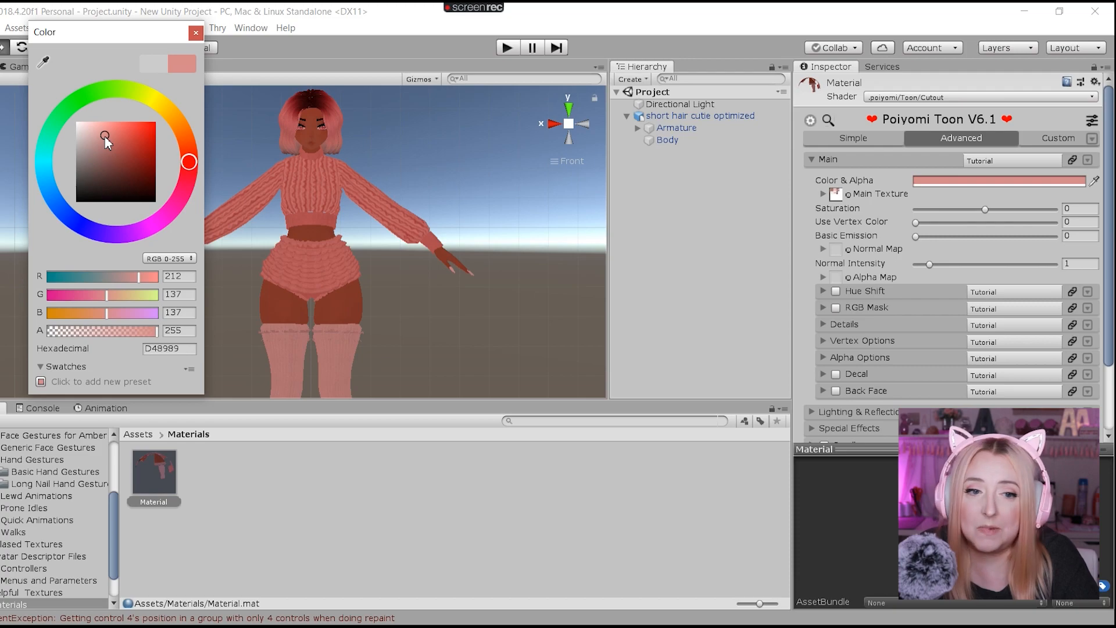
pyautogui.moveTo(105, 139); pyautogui.dragTo(42, 93)
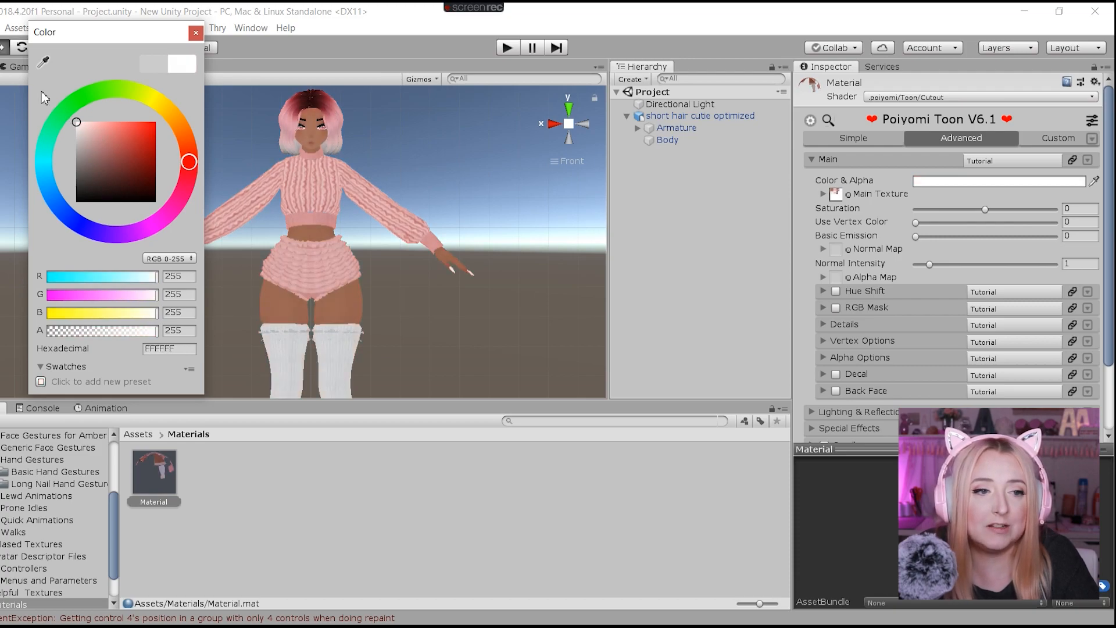
pyautogui.click(196, 32)
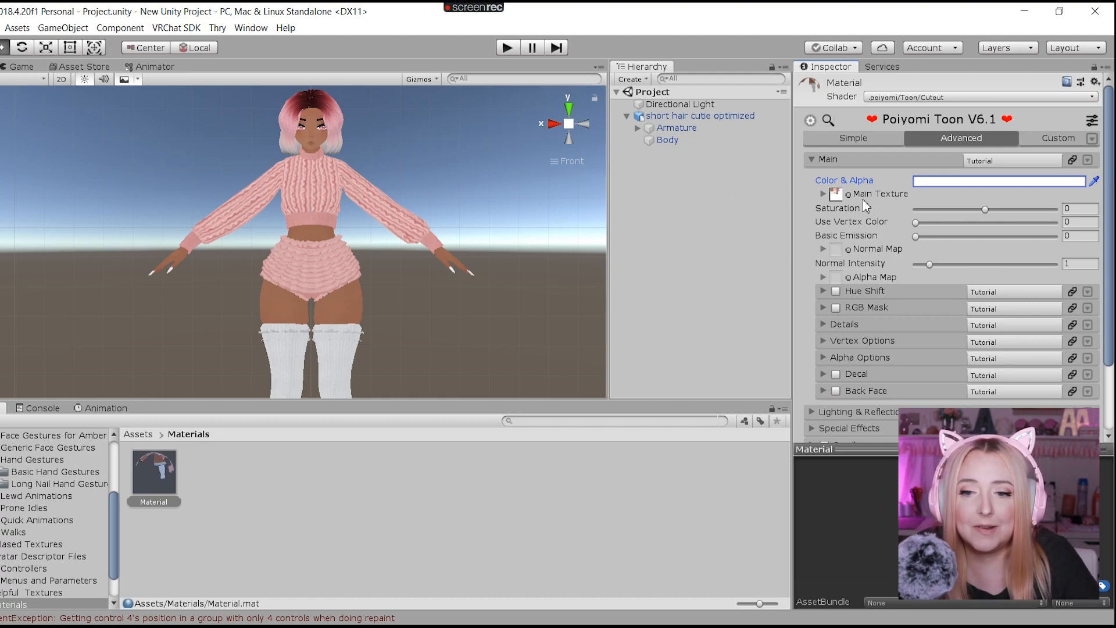
pyautogui.scroll(-2, 880, 215)
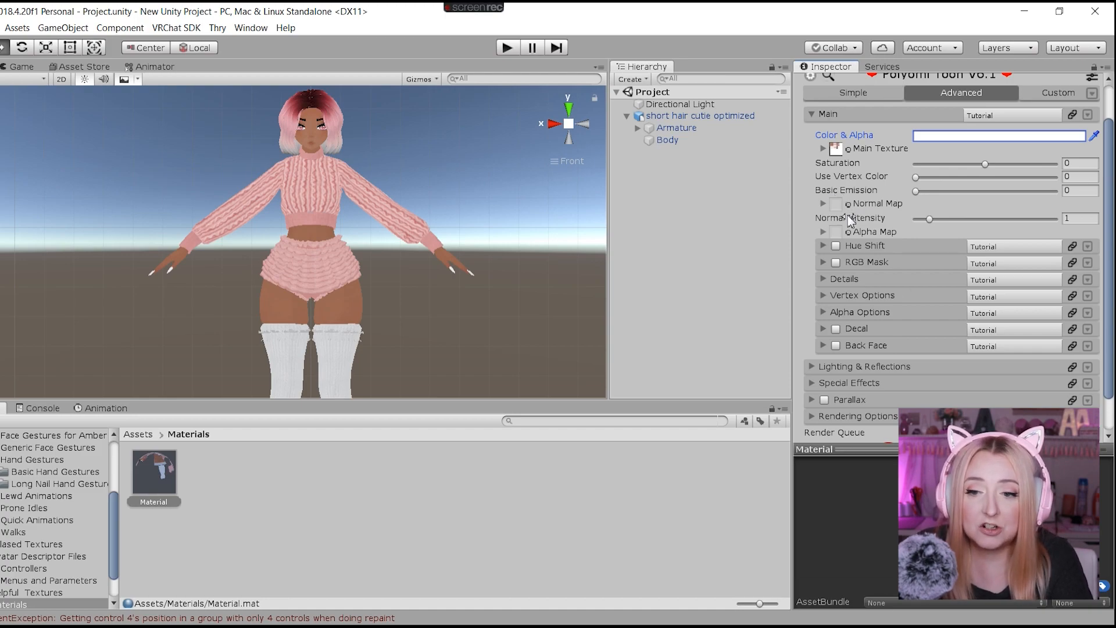
# - Assign the atlas normal texture as the material's Normal Map and fix it so the texture is marked as a normal map
pyautogui.click(848, 204)
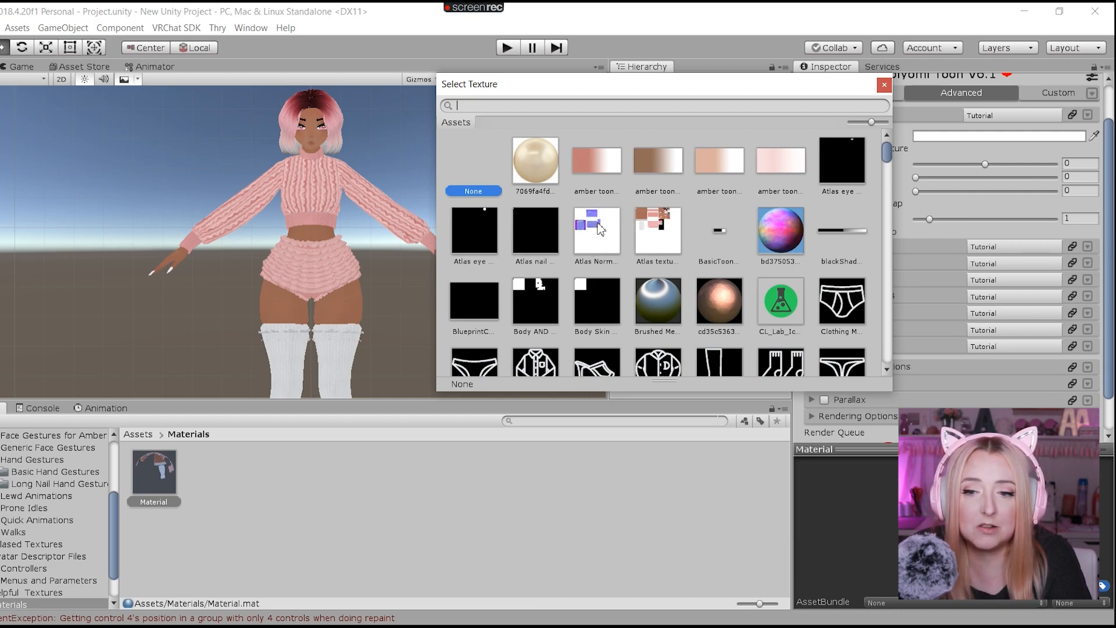
pyautogui.doubleClick(601, 228)
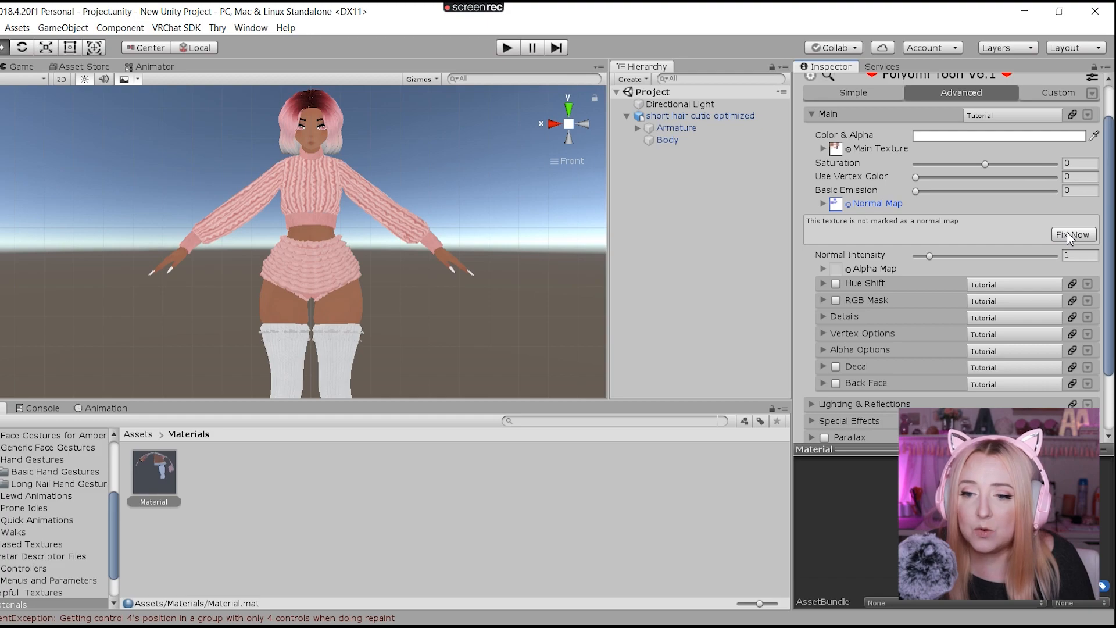
pyautogui.click(1080, 235)
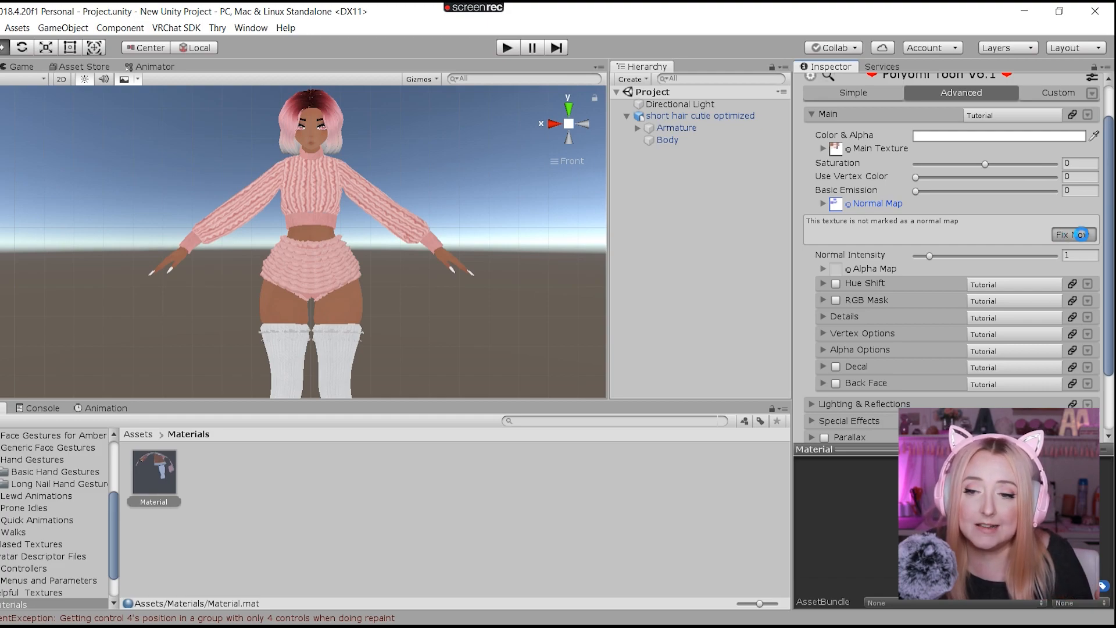
# - Set the material's Normal Intensity to 1.32 while checking the knit detail on the avatar's sweater
pyautogui.scroll(5, 448, 224)
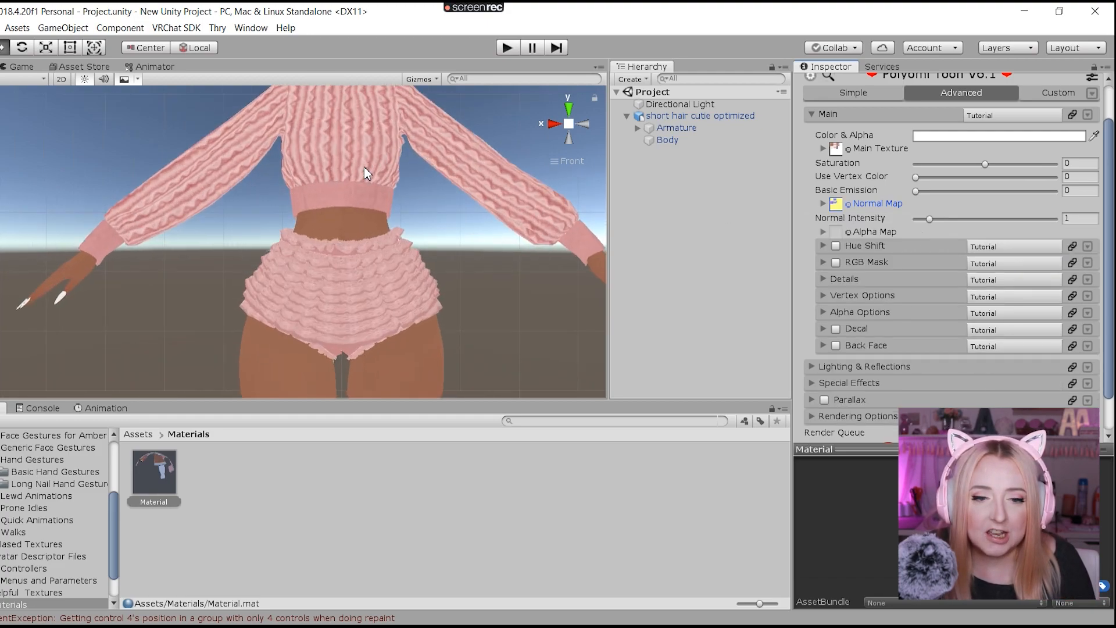
pyautogui.moveTo(364, 169); pyautogui.dragTo(367, 314, button='middle')
pyautogui.scroll(4, 367, 314)
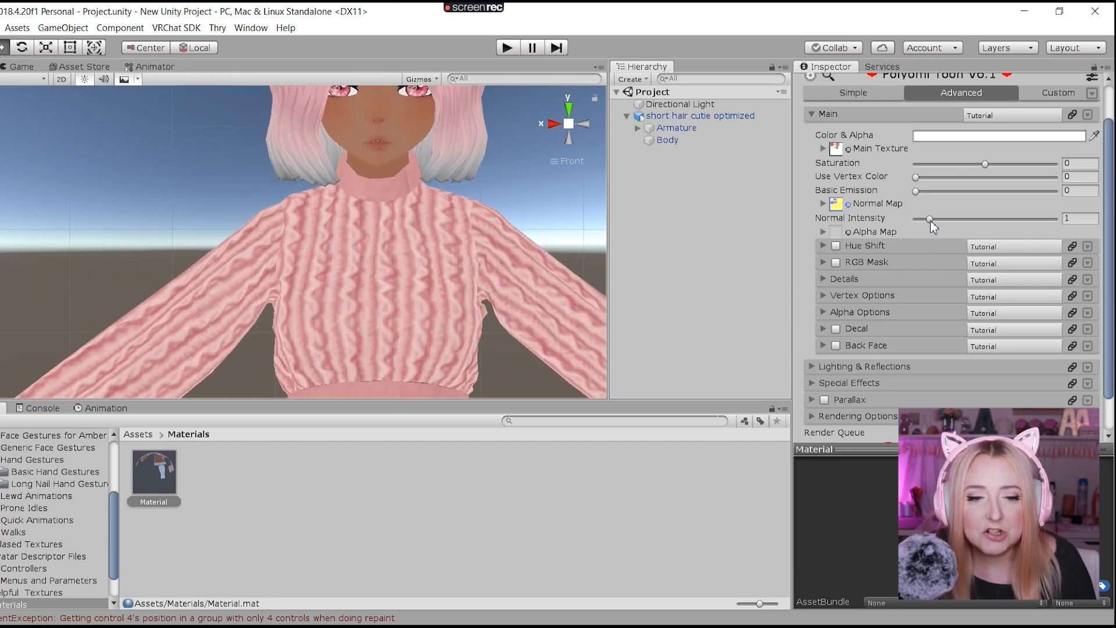
pyautogui.moveTo(930, 221)
pyautogui.mouseDown()
pyautogui.moveTo(1038, 217)
pyautogui.moveTo(929, 228)
pyautogui.moveTo(936, 223)
pyautogui.mouseUp()
pyautogui.scroll(-2, 929, 221)
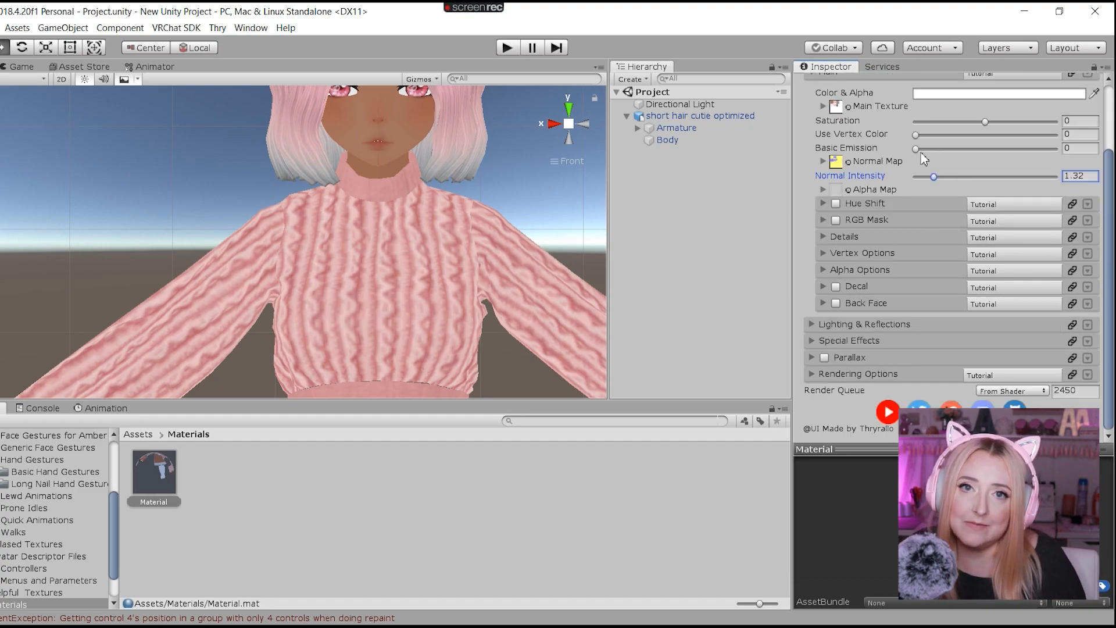
pyautogui.scroll(4, 916, 140)
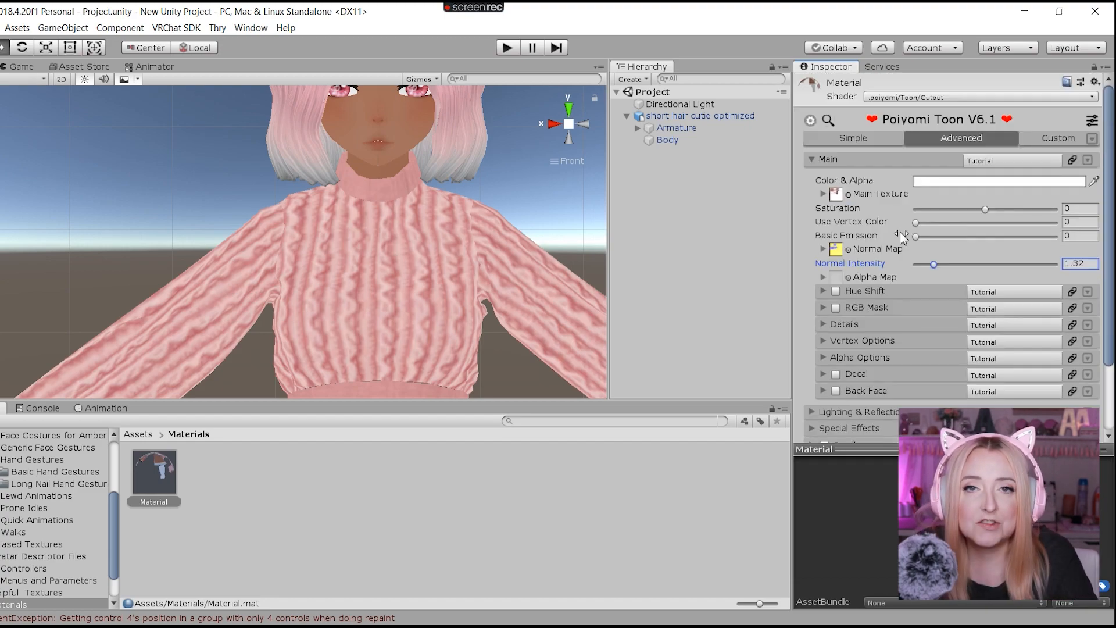
# - In the material's Light & Shadow settings, search for "ramp" and assign the black shadow ramp texture as the Lighting Ramp
pyautogui.click(811, 159)
pyautogui.click(813, 176)
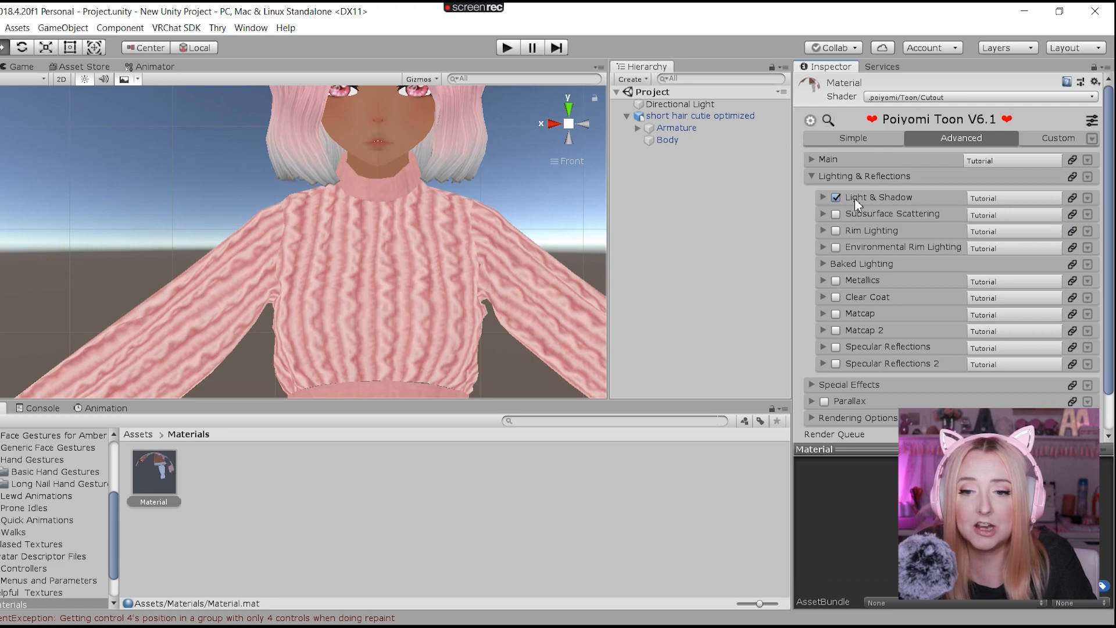
pyautogui.click(824, 199)
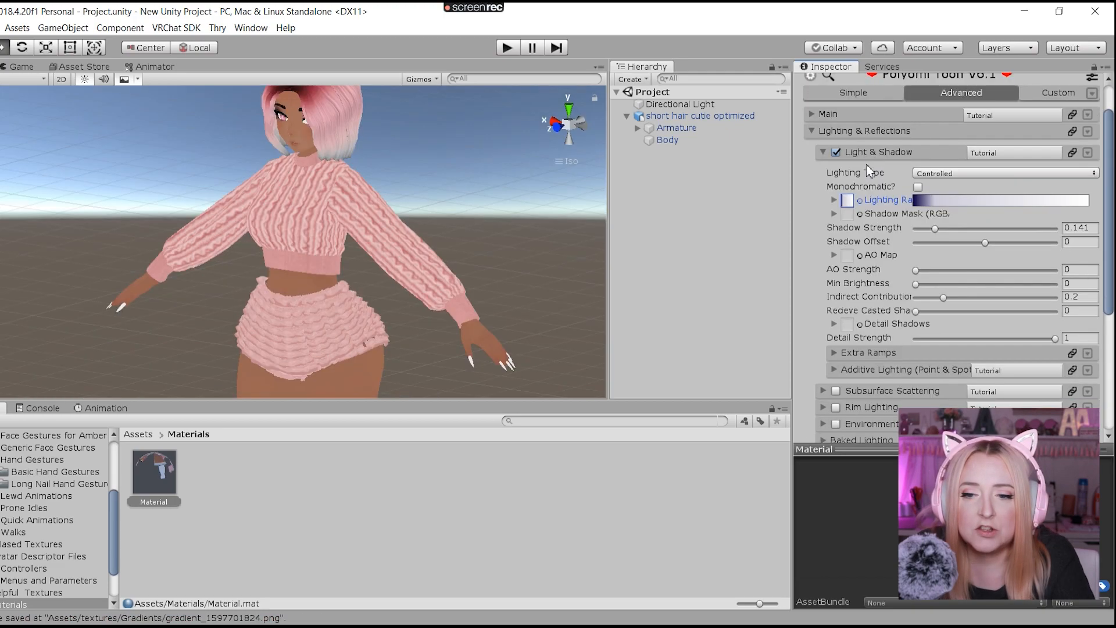
pyautogui.click(860, 203)
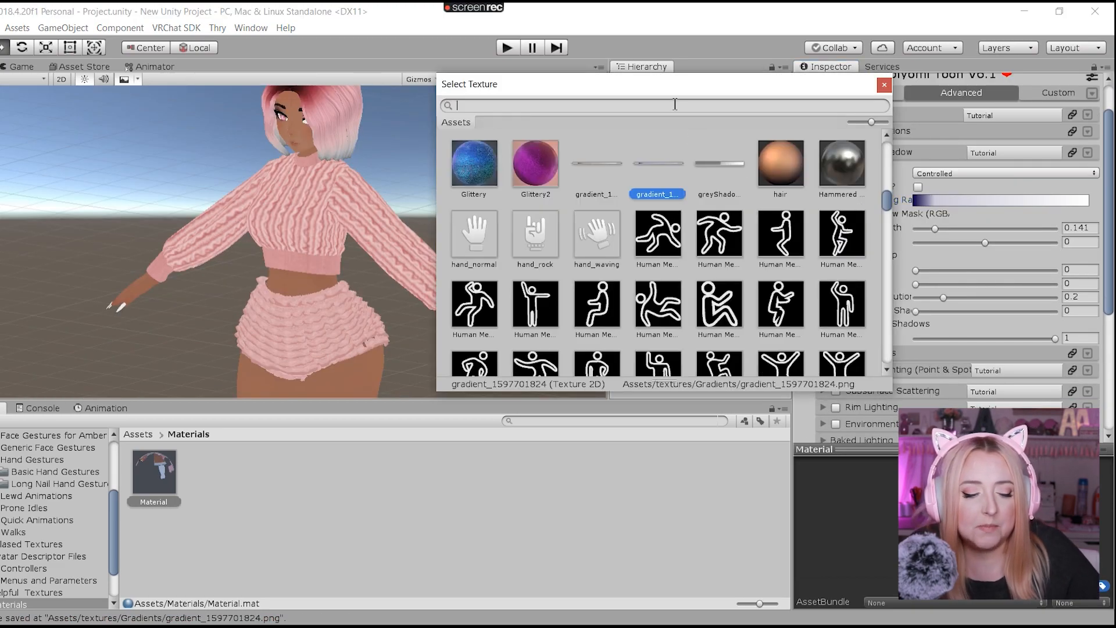
pyautogui.write('ramp')
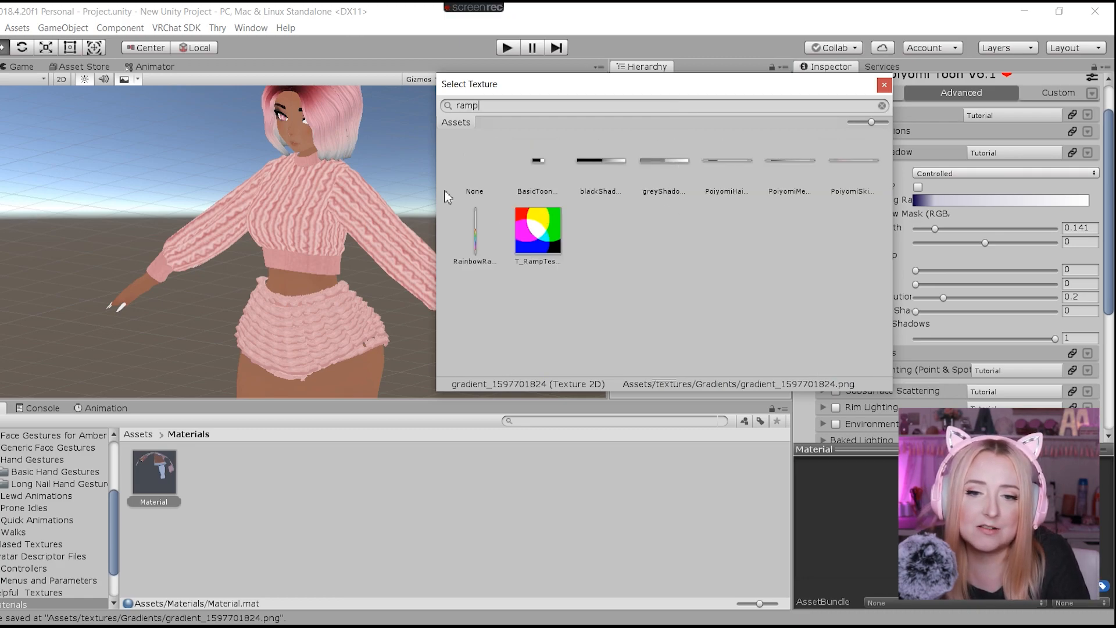
pyautogui.doubleClick(605, 161)
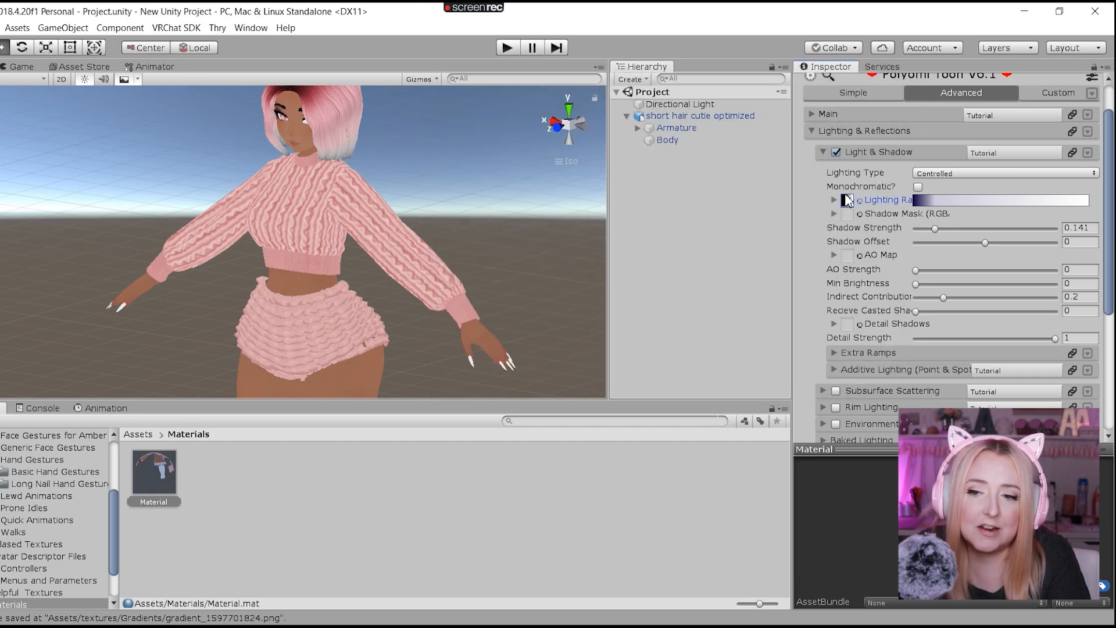
# - Set the Shadow Strength to 0.13 and the Min Brightness to .25, and collapse the lighting settings
pyautogui.scroll(-2, 922, 210)
pyautogui.moveTo(935, 184)
pyautogui.mouseDown()
pyautogui.moveTo(974, 185)
pyautogui.moveTo(933, 184)
pyautogui.mouseUp()
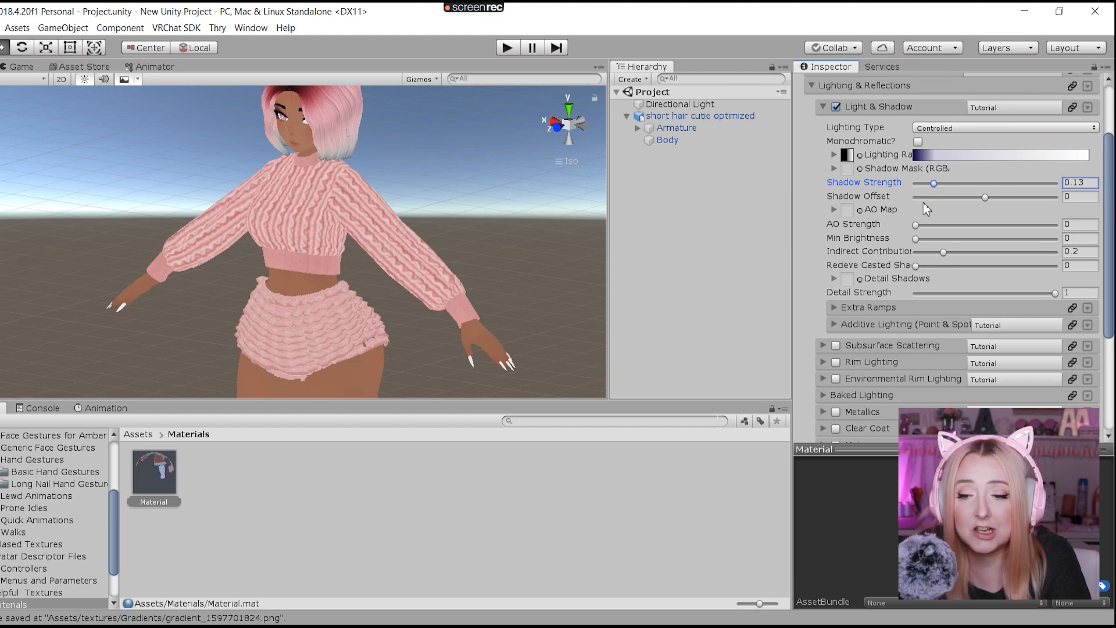
pyautogui.scroll(2, 927, 208)
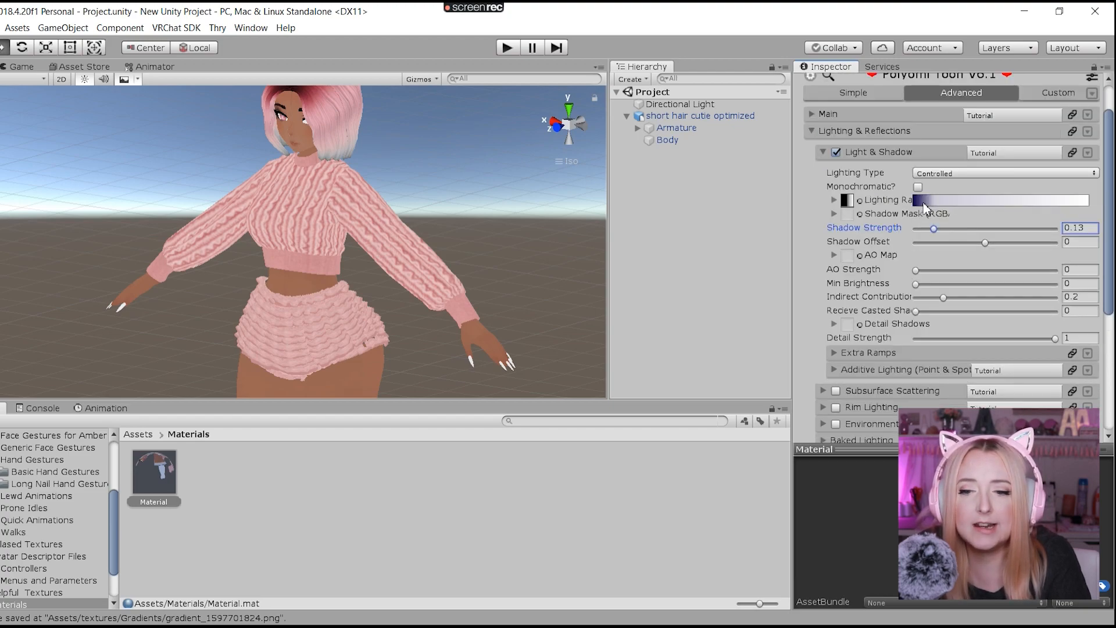
pyautogui.scroll(-2, 926, 209)
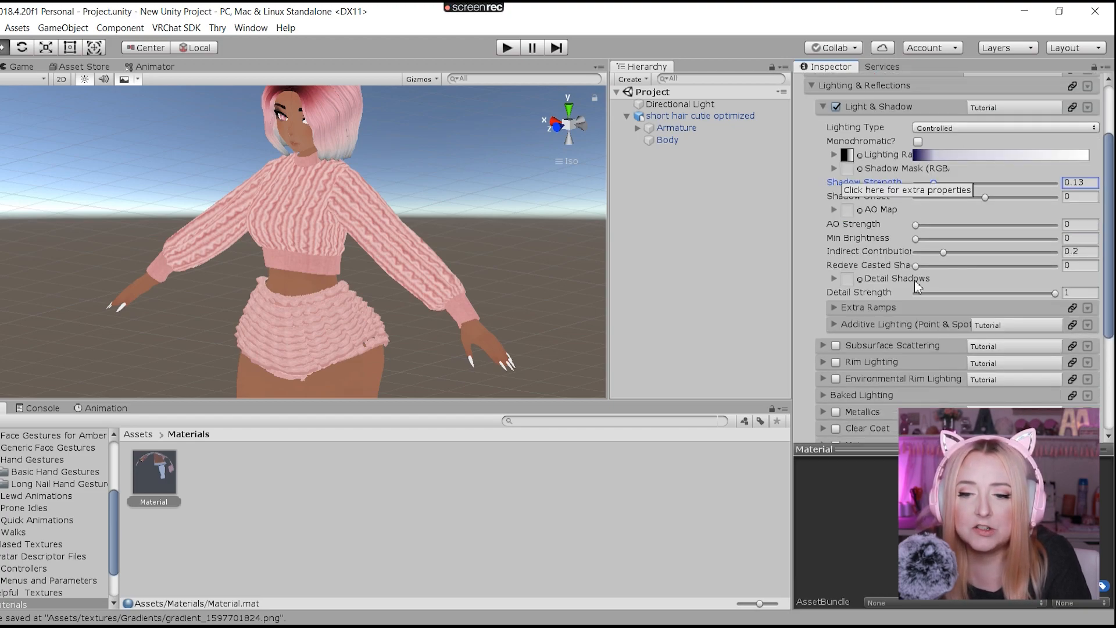
pyautogui.click(1081, 238)
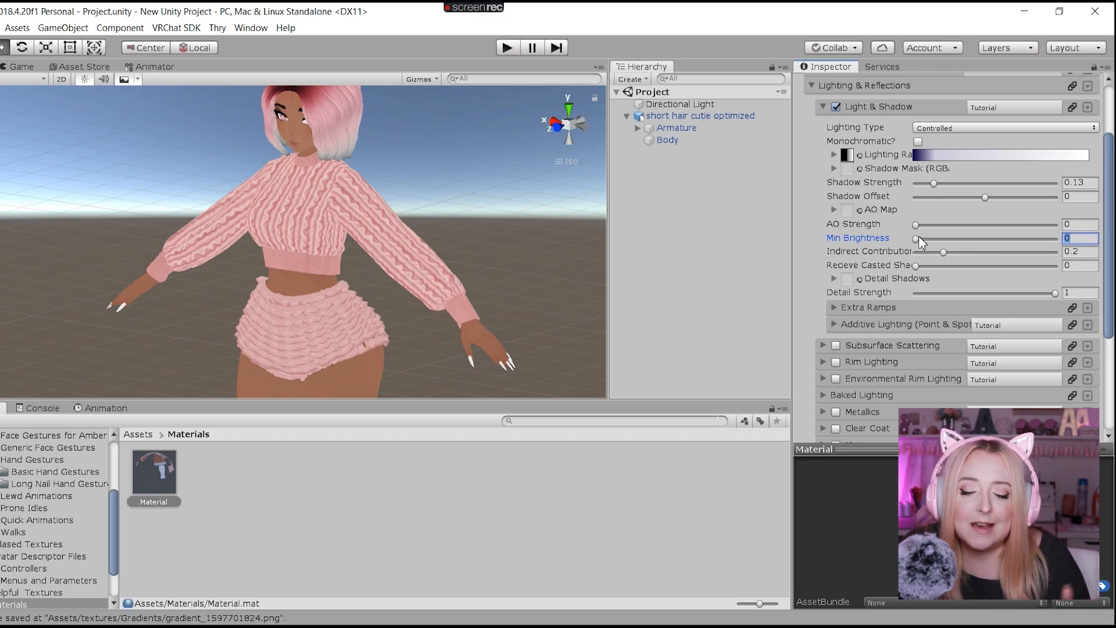
pyautogui.write('.25')
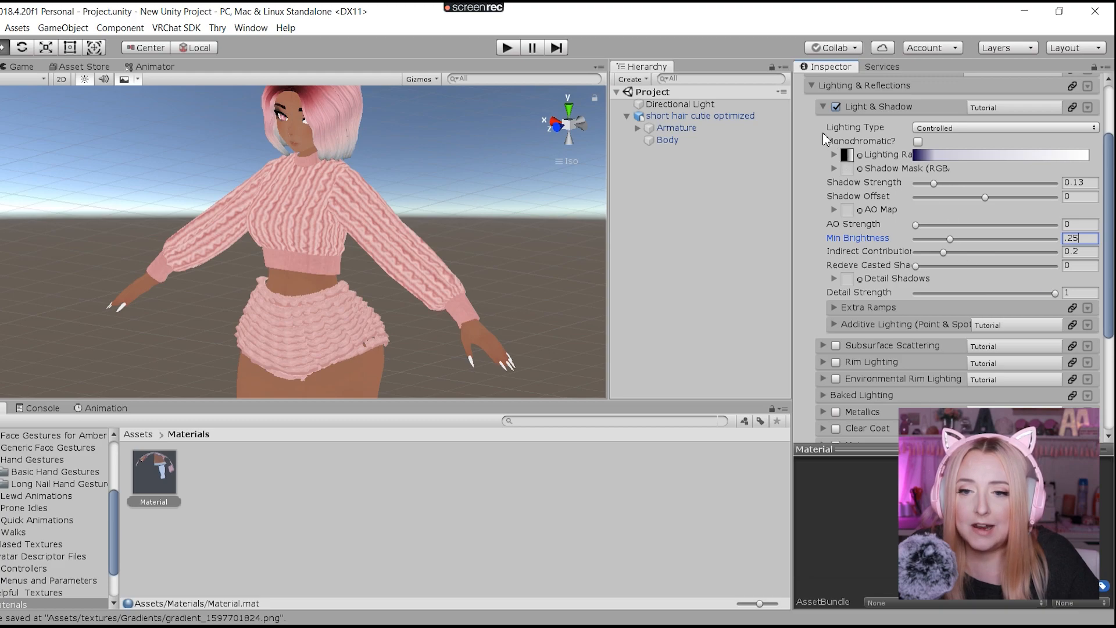
pyautogui.click(822, 107)
pyautogui.click(828, 130)
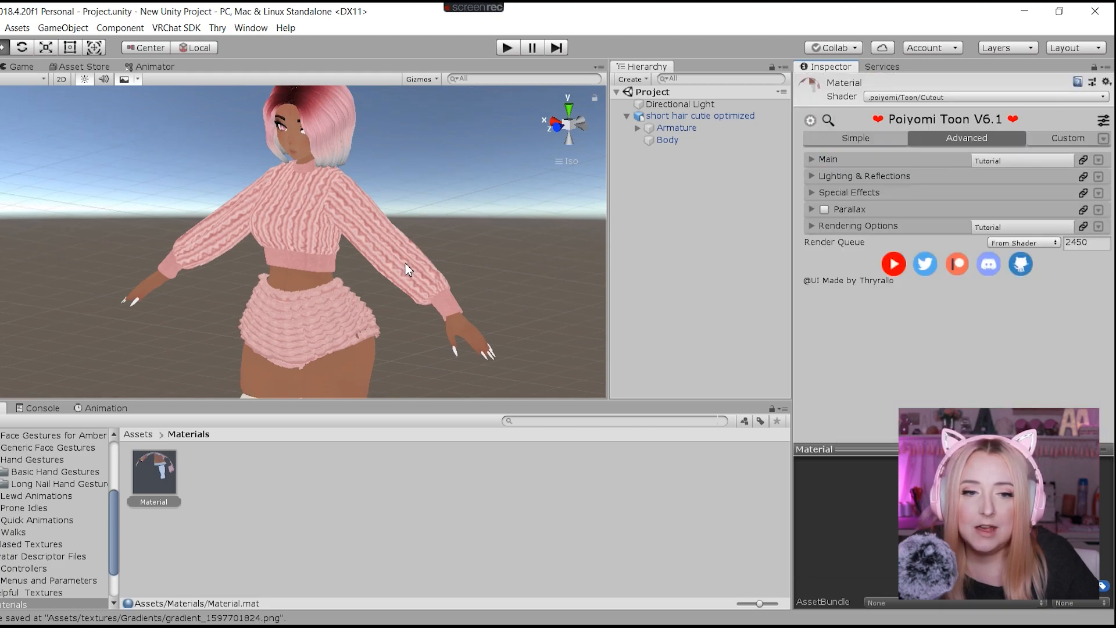
# - Enable Emission in the Special Effects settings and assign the atlas emission texture found with "emi" as the Emission Map
pyautogui.moveTo(406, 267); pyautogui.dragTo(480, 302, button='middle')
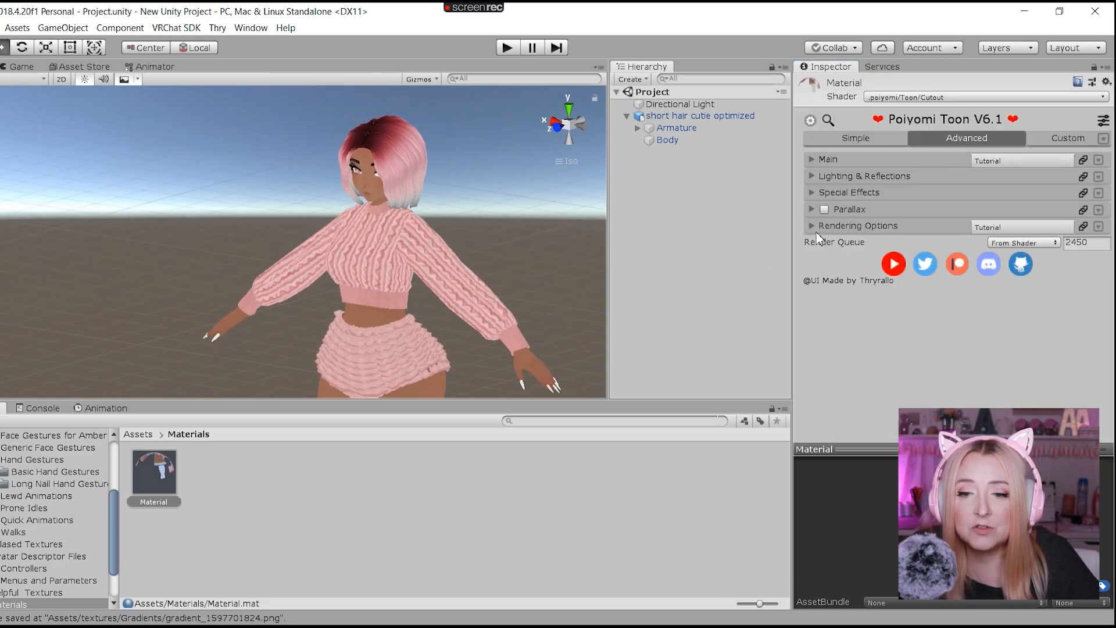
pyautogui.click(811, 192)
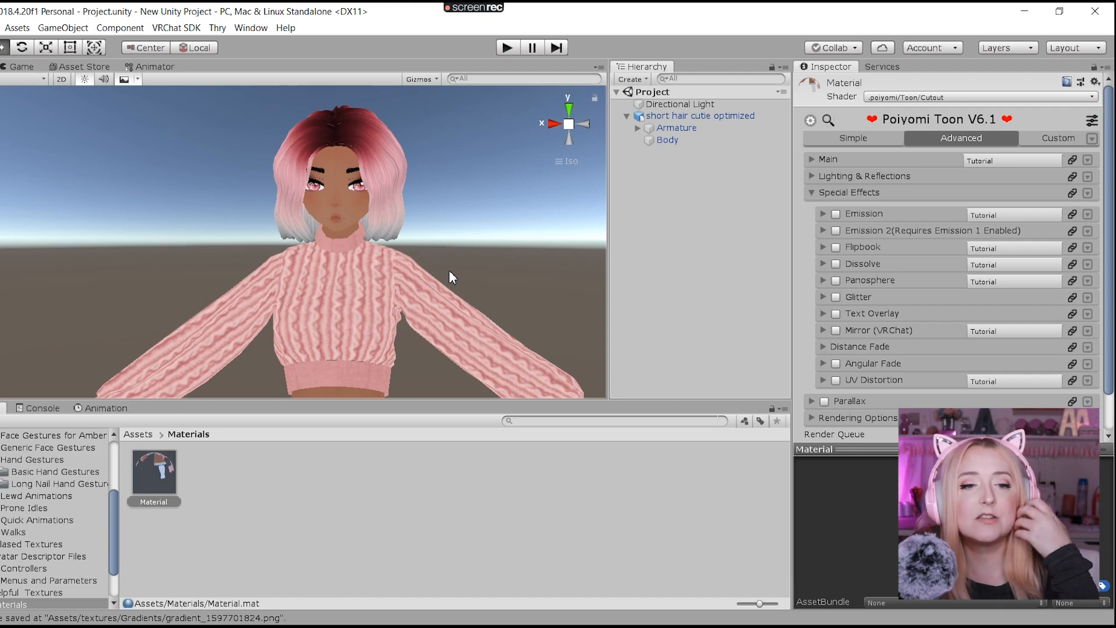
pyautogui.click(836, 214)
pyautogui.click(823, 215)
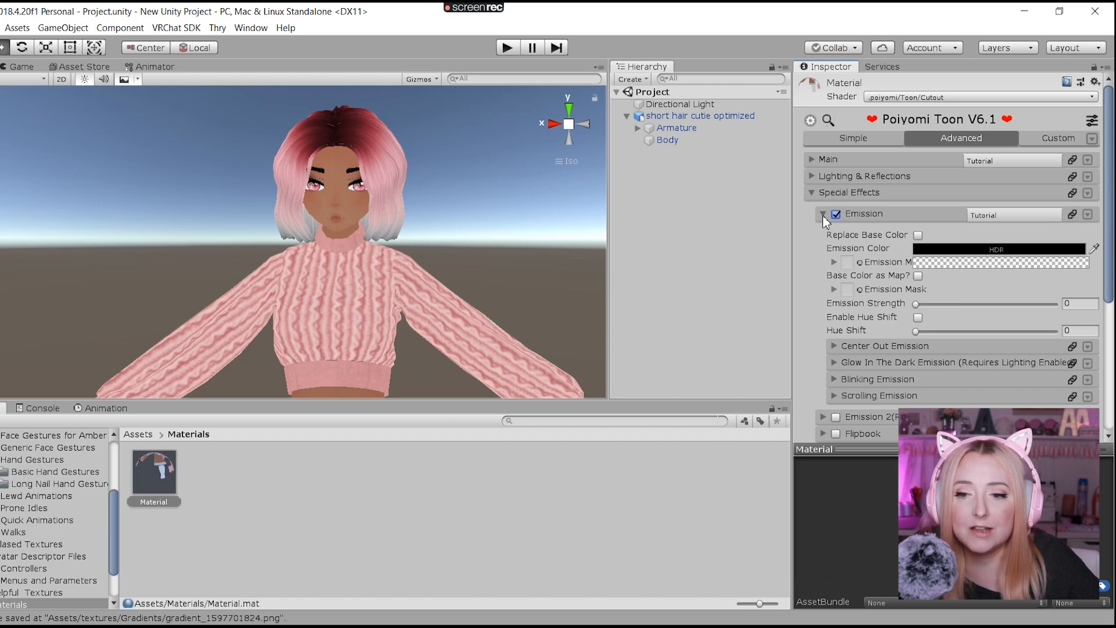
pyautogui.scroll(-3, 821, 233)
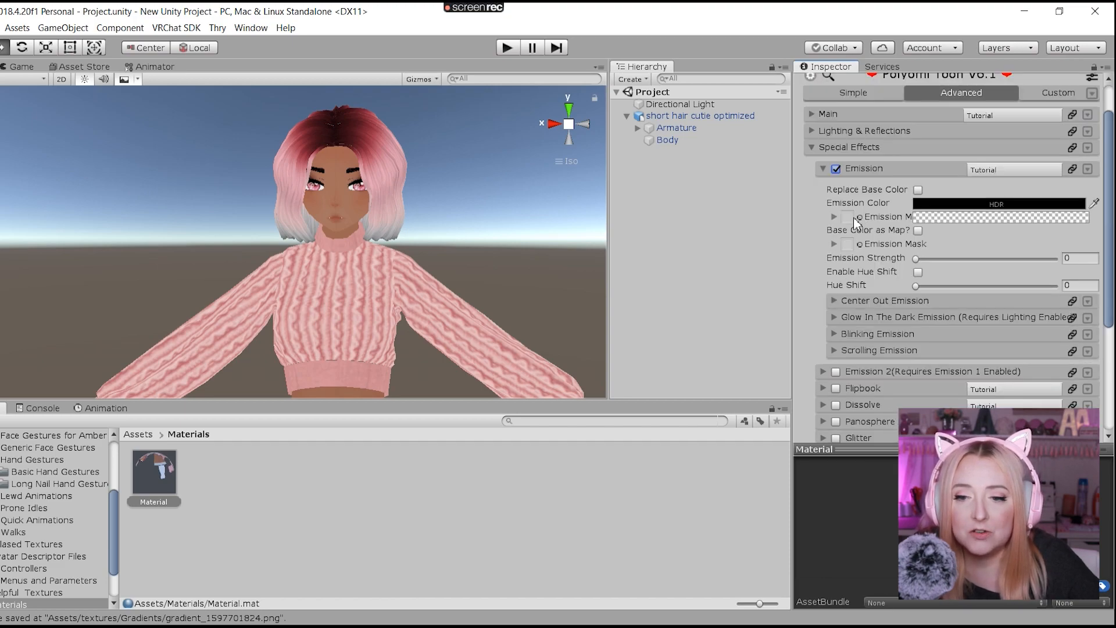
pyautogui.click(859, 218)
pyautogui.write('emi')
pyautogui.doubleClick(530, 153)
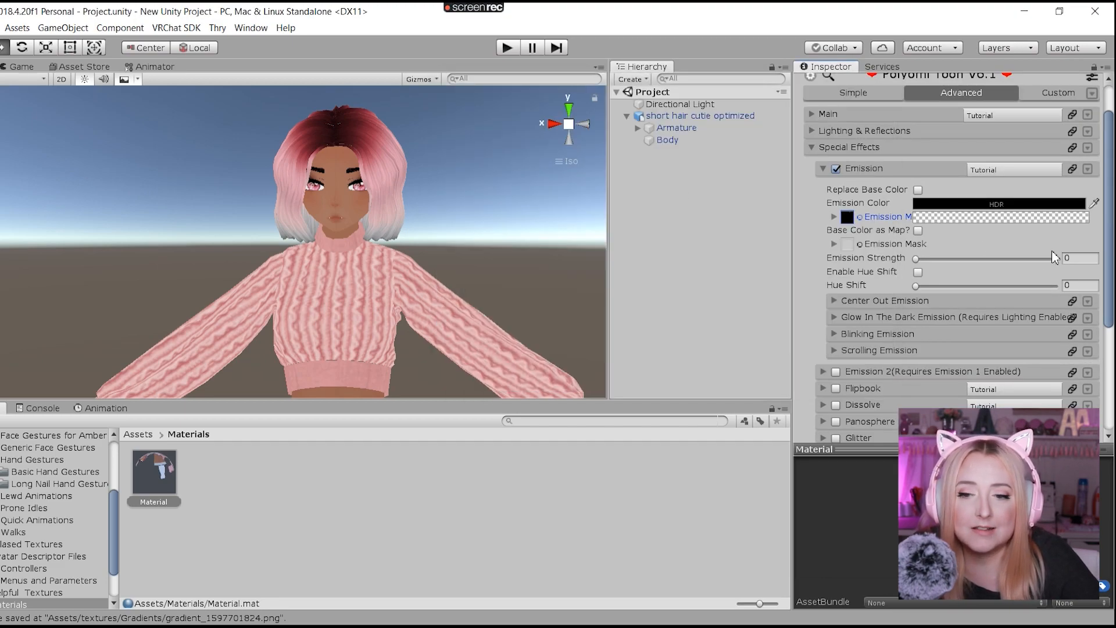
# - Try raising the material's Emission Strength to 6.1
pyautogui.click(917, 259)
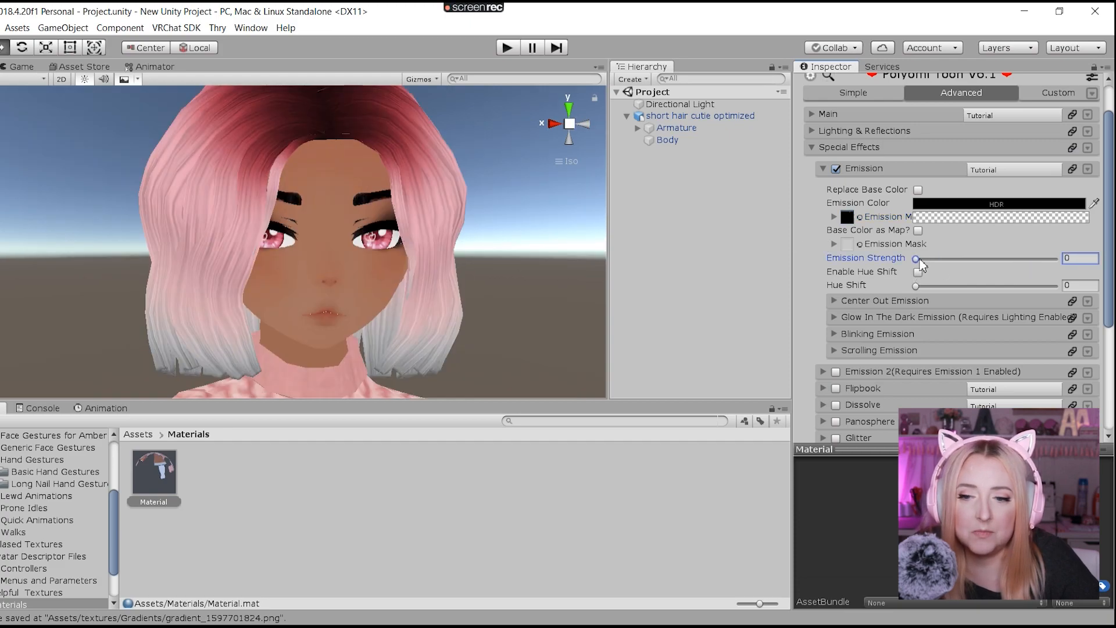
pyautogui.moveTo(918, 260); pyautogui.dragTo(957, 260)
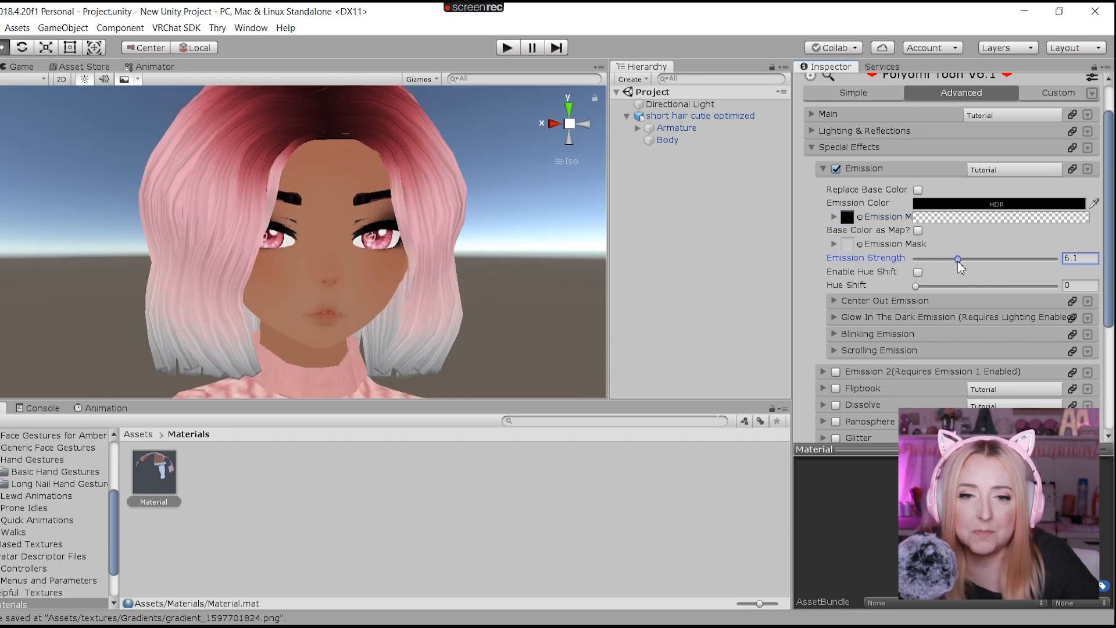
# - Turn off the Light component of the scene's Directional Light
pyautogui.click(680, 104)
pyautogui.scroll(2, 855, 180)
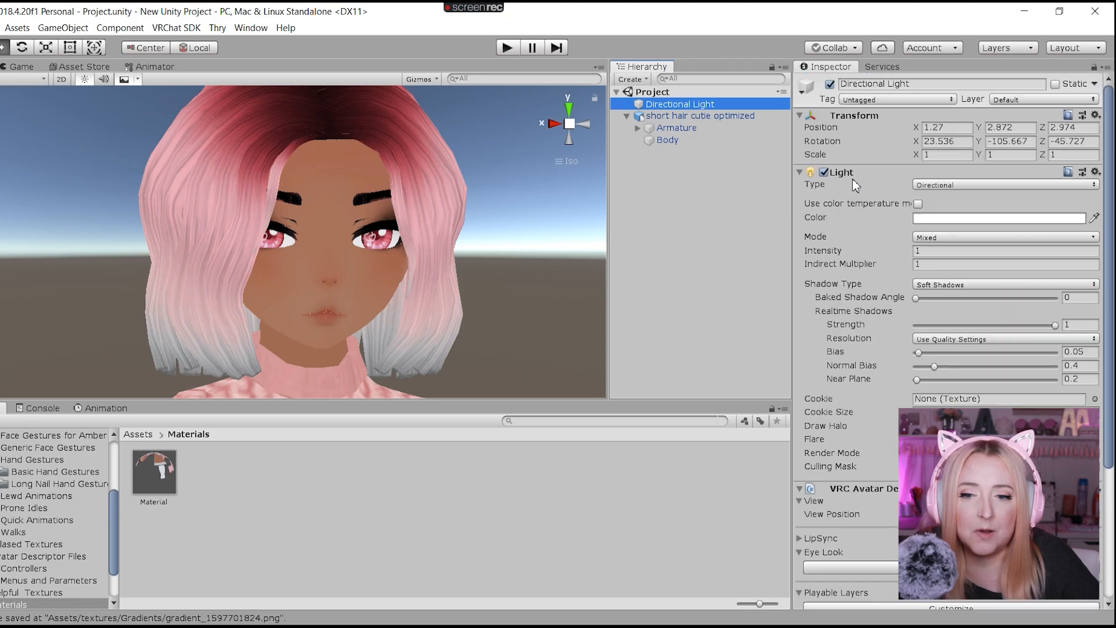
pyautogui.click(824, 173)
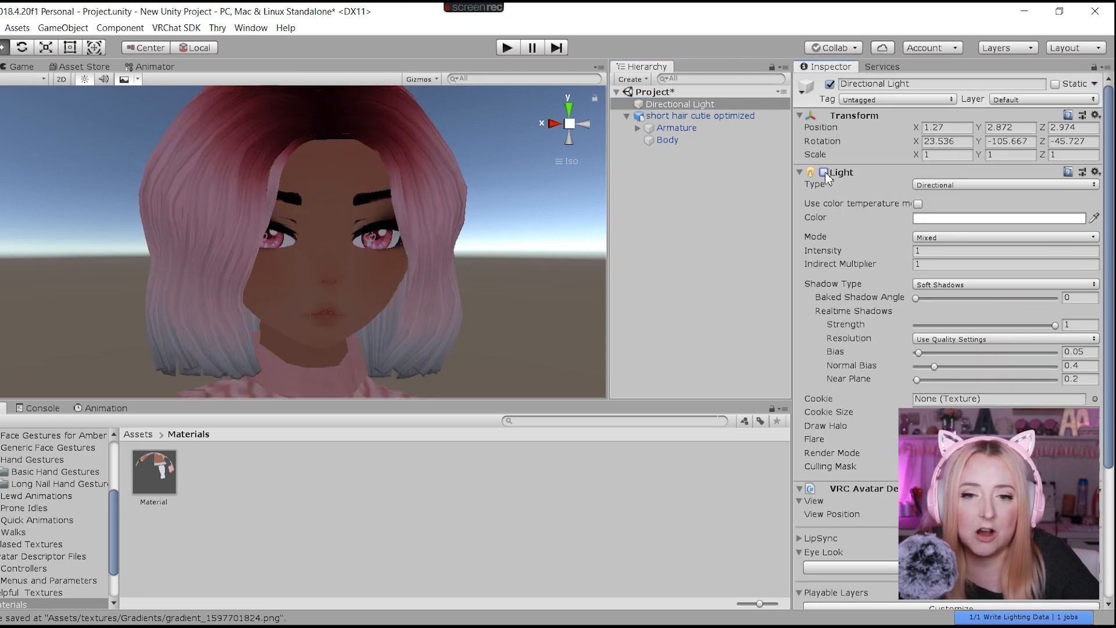
# - Set the material's Emission Color to white and its Emission Strength to 1.2
pyautogui.click(165, 469)
pyautogui.moveTo(918, 259); pyautogui.dragTo(945, 259)
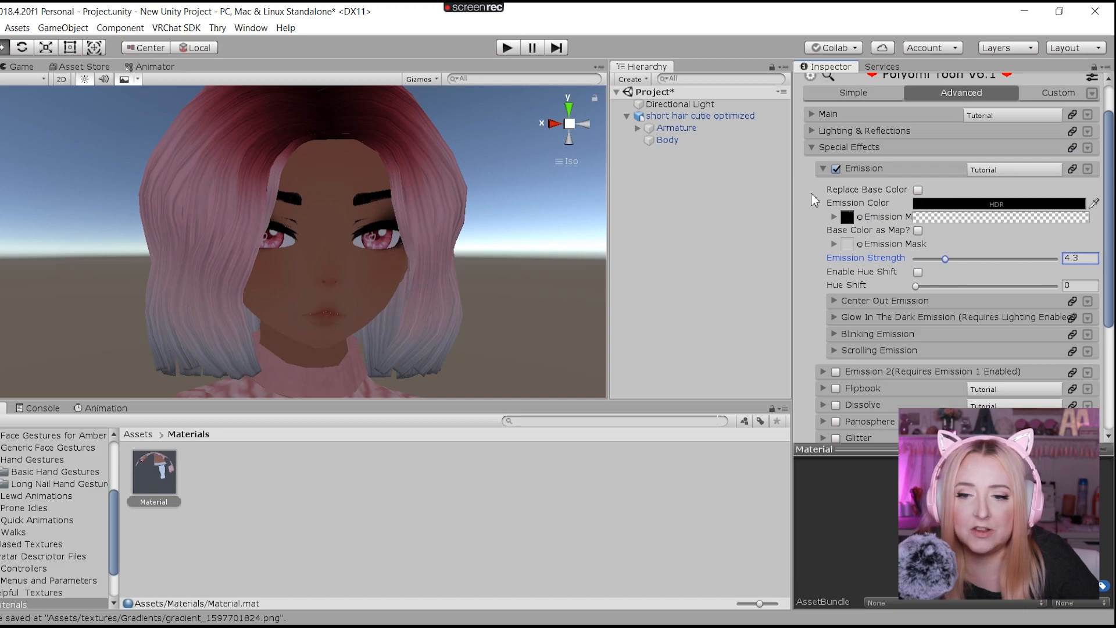
pyautogui.click(962, 204)
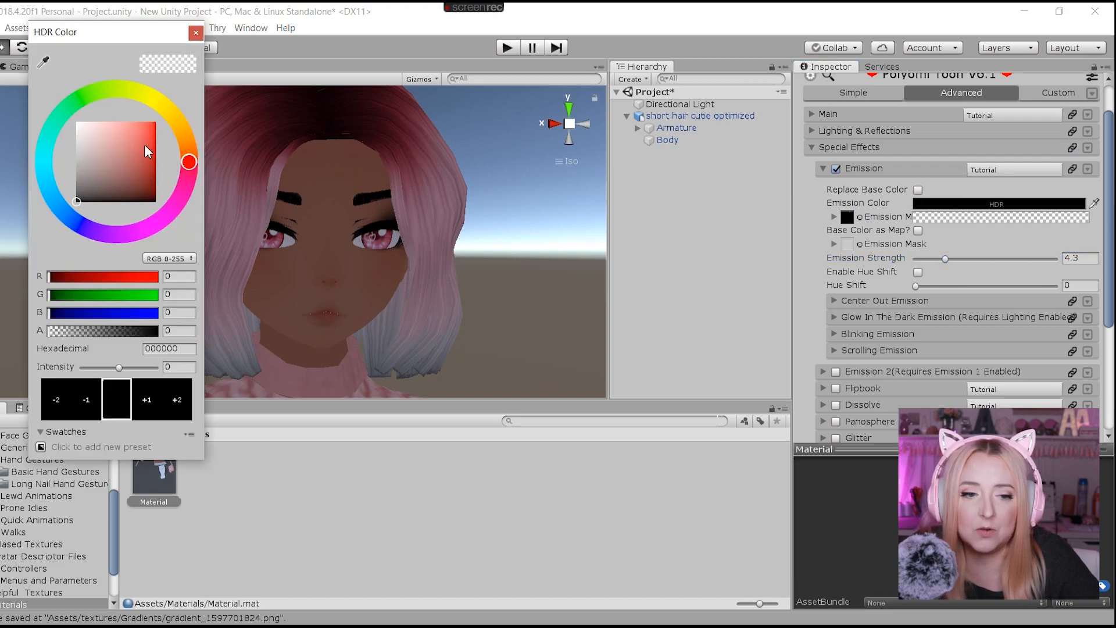
pyautogui.moveTo(148, 153); pyautogui.dragTo(76, 122)
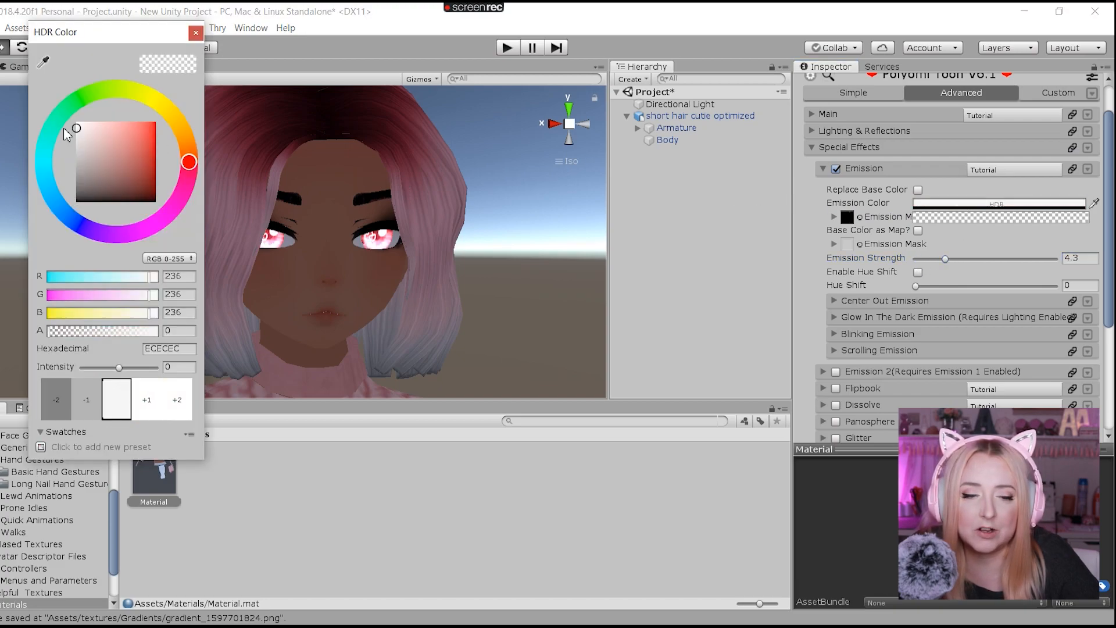
pyautogui.click(196, 33)
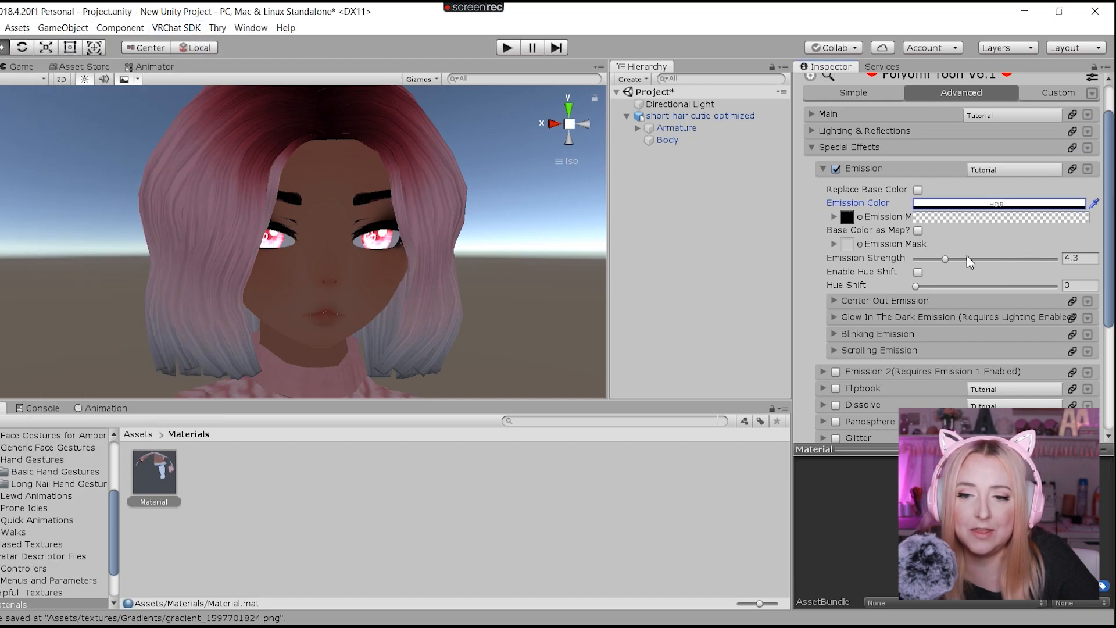
pyautogui.moveTo(946, 260); pyautogui.dragTo(928, 261)
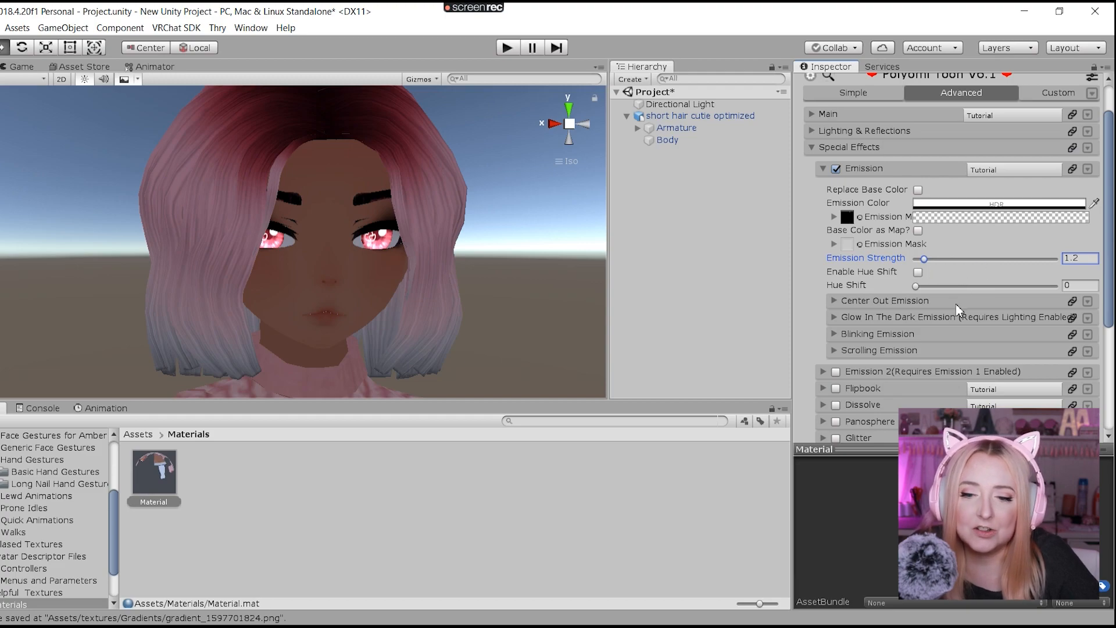
# - Expand the material's Blinking Emission settings and widen the Inspector so the full parameter names are readable
pyautogui.scroll(-2, 957, 308)
pyautogui.click(838, 289)
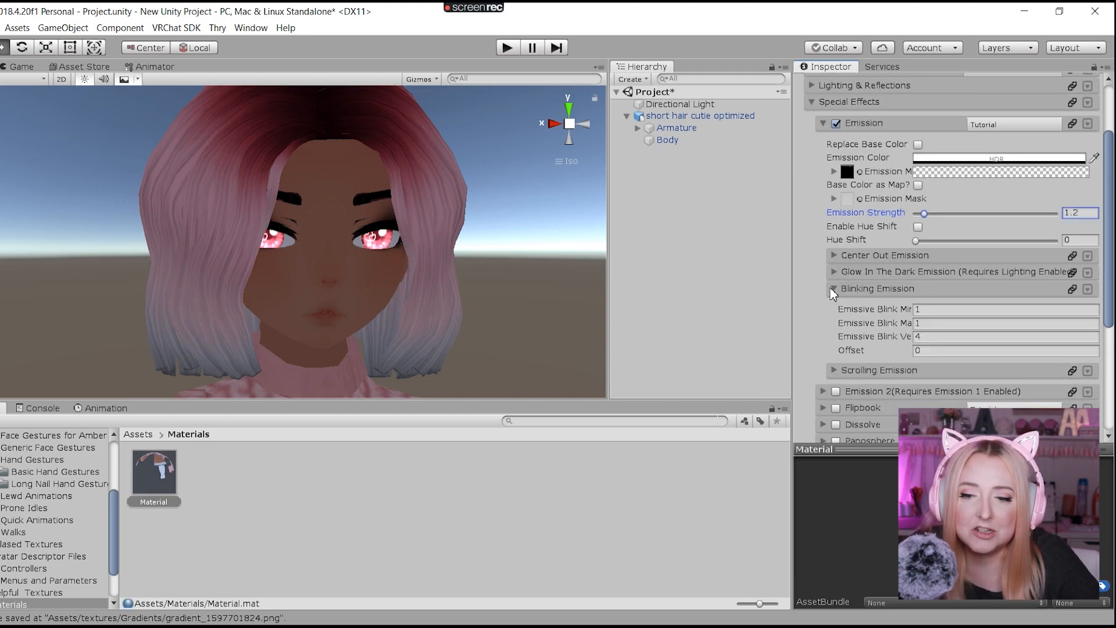
pyautogui.scroll(-2, 897, 284)
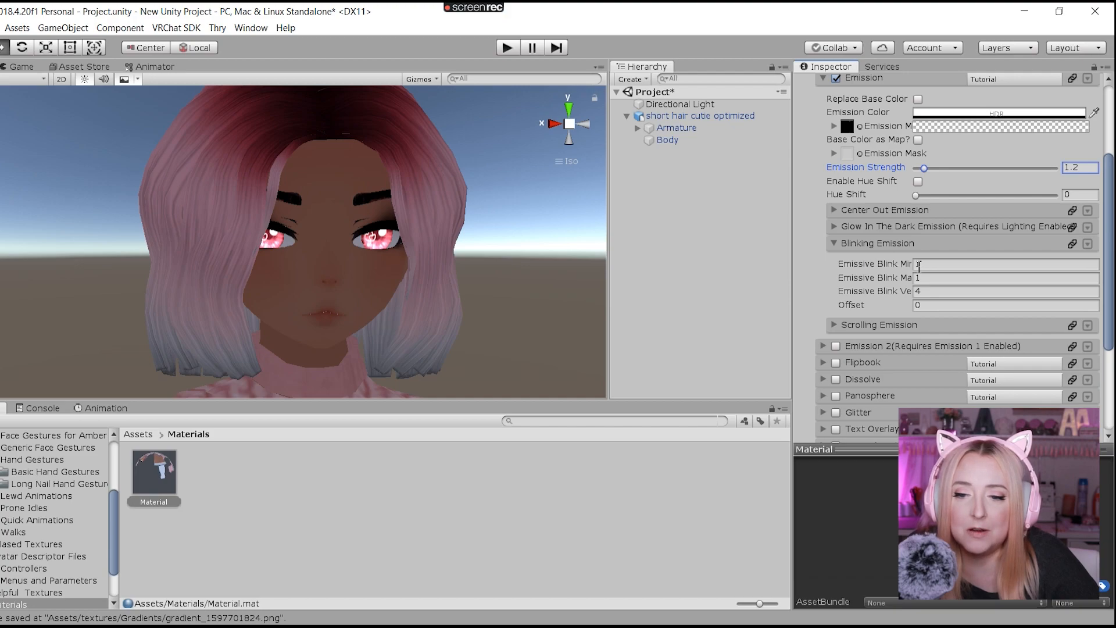
pyautogui.click(786, 274)
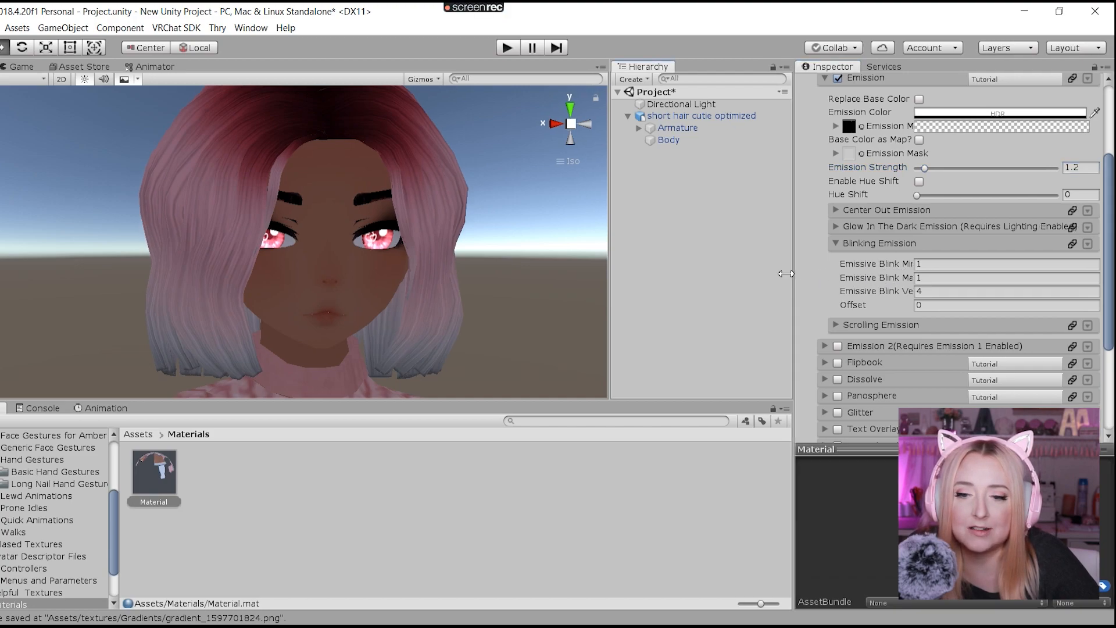
pyautogui.moveTo(786, 274); pyautogui.dragTo(720, 274)
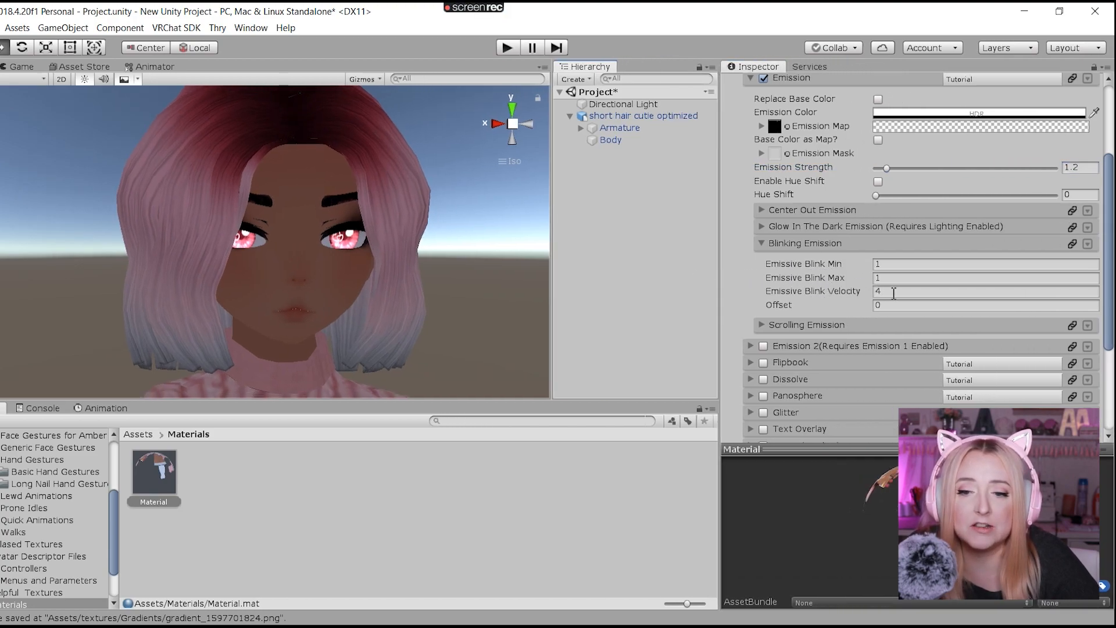
# - Set the Emissive Blink Min to 0.5 and the Emissive Blink Max to 1.5
pyautogui.click(889, 264)
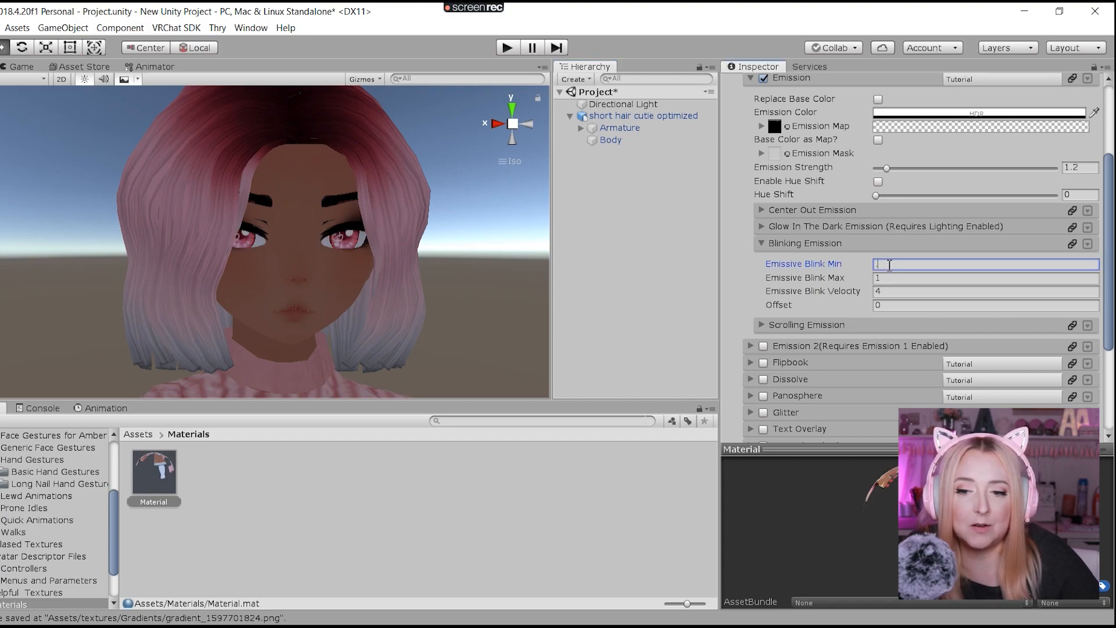
pyautogui.write('0.5')
pyautogui.click(897, 279)
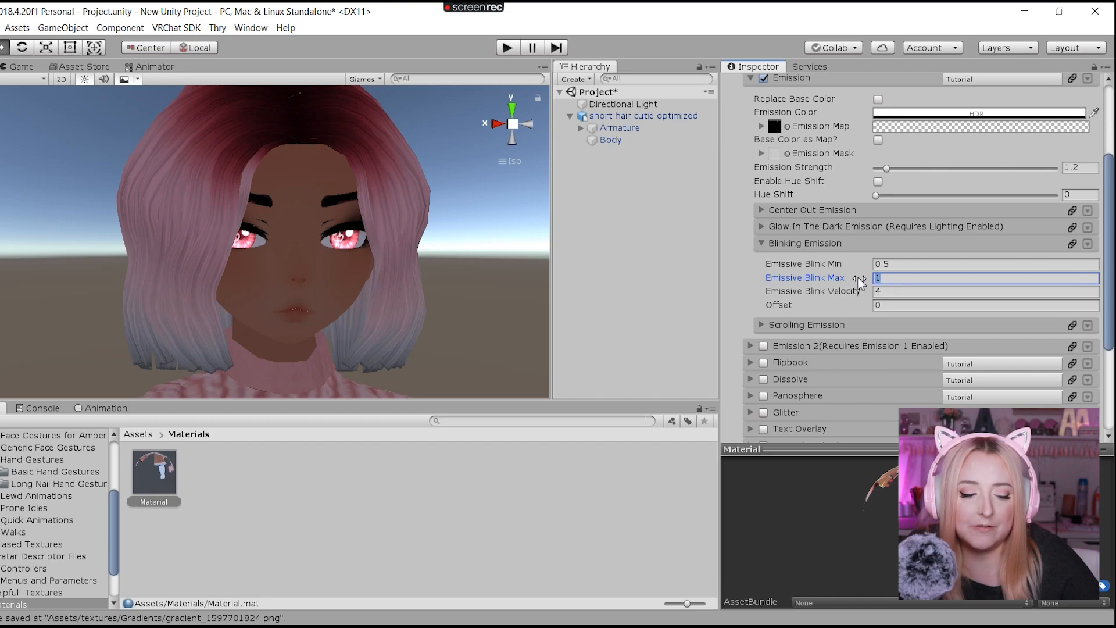
pyautogui.write('1.5')
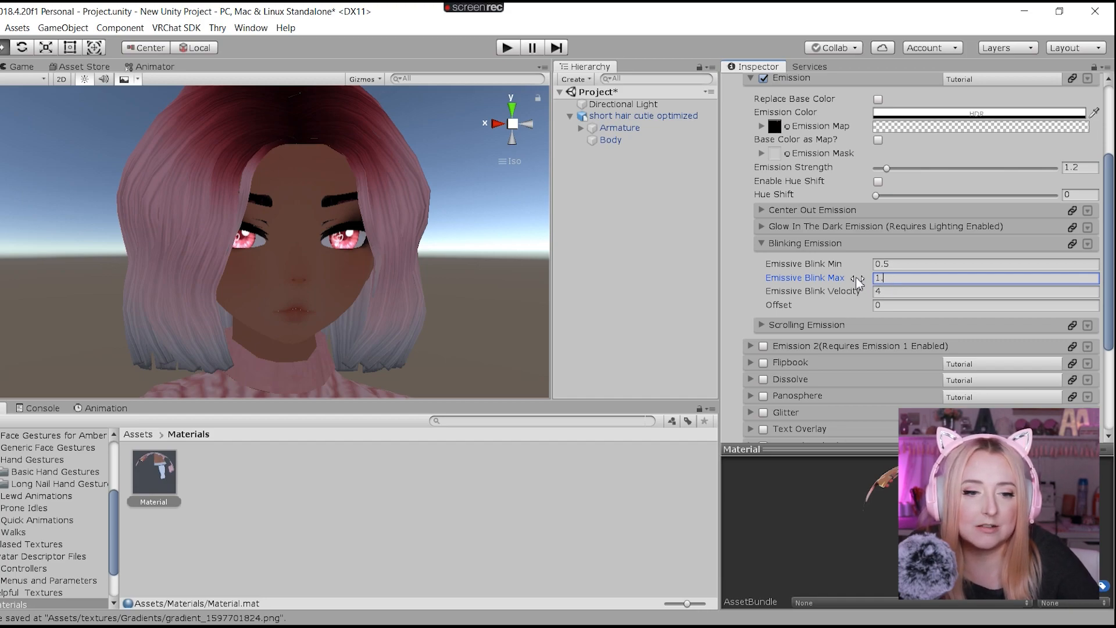
# - Try an Emissive Blink Velocity of 2, and set it to 6 instead
pyautogui.click(919, 291)
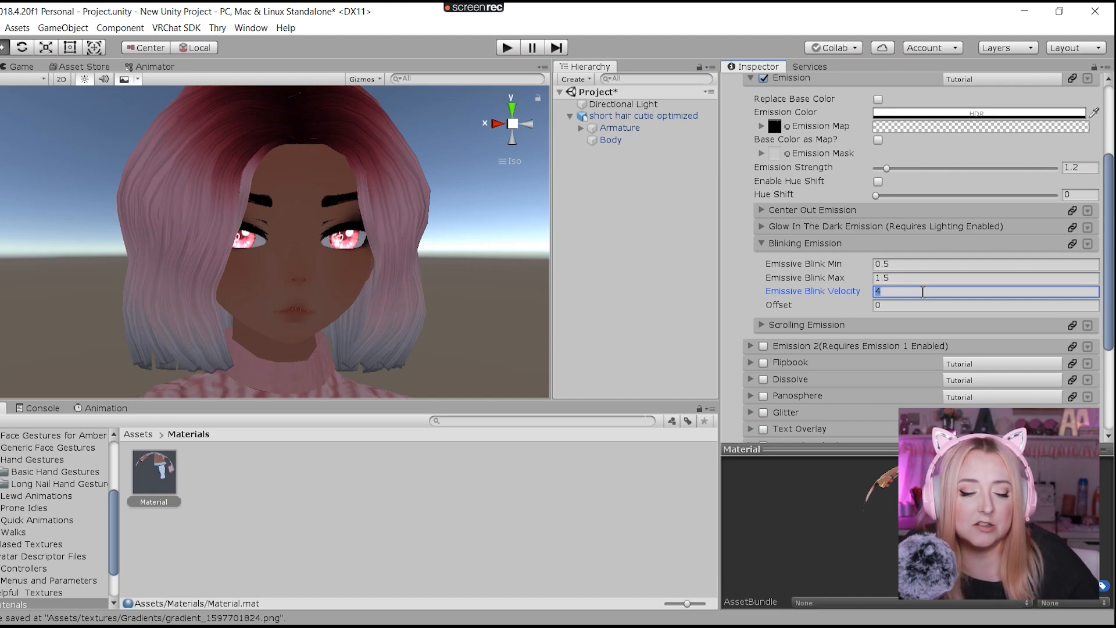
pyautogui.write('2')
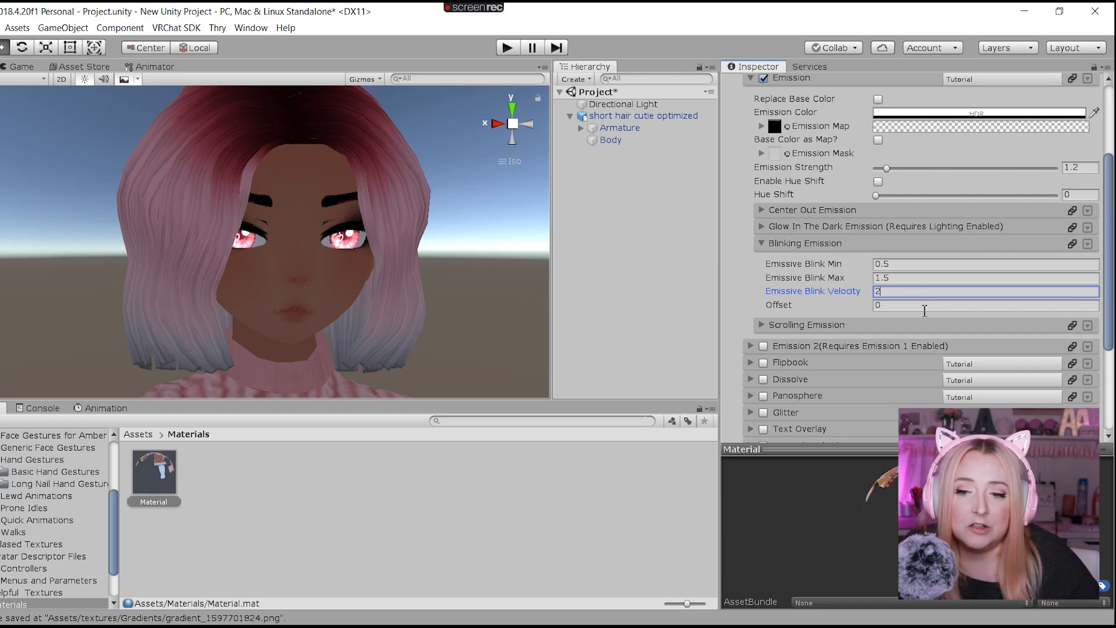
pyautogui.doubleClick(933, 292)
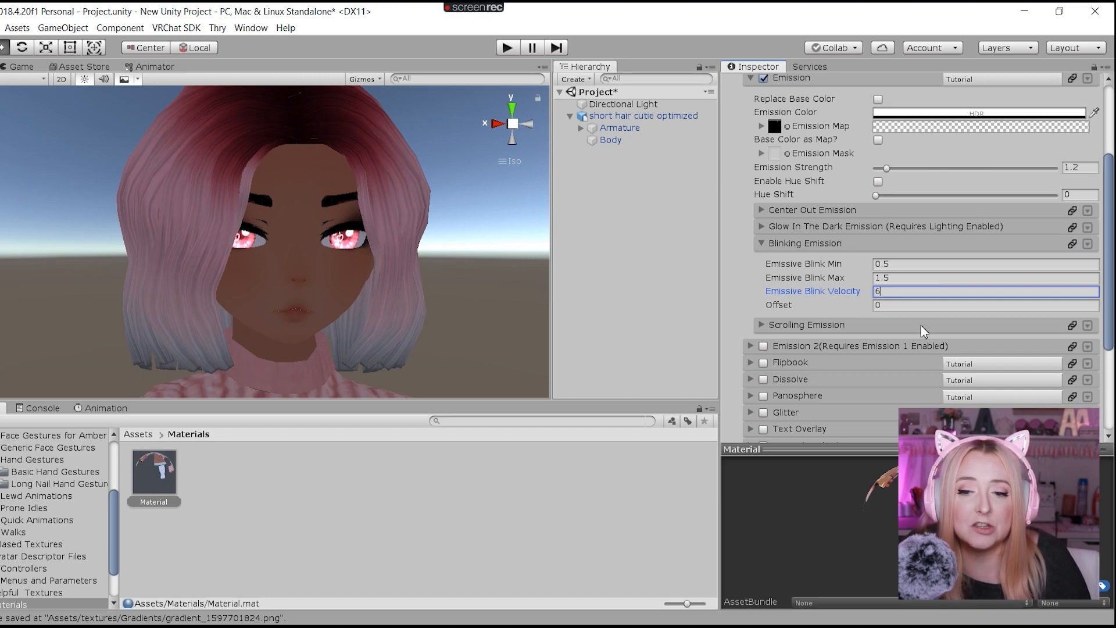
pyautogui.click(912, 305)
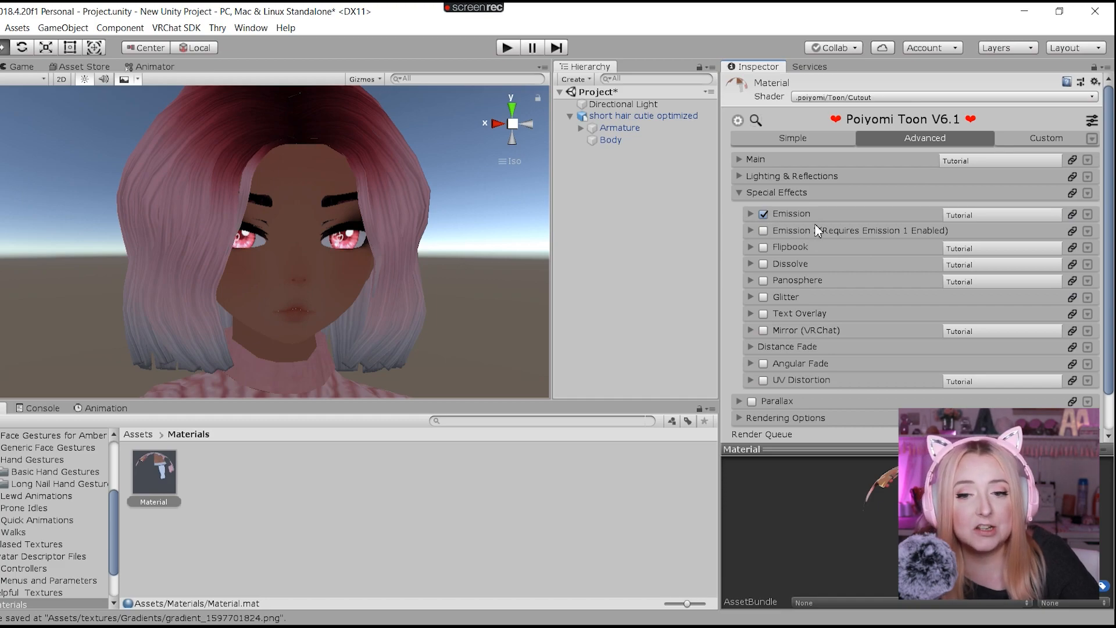
# - Expand and enable Emission 2 in the material's Special Effects settings
pyautogui.click(750, 232)
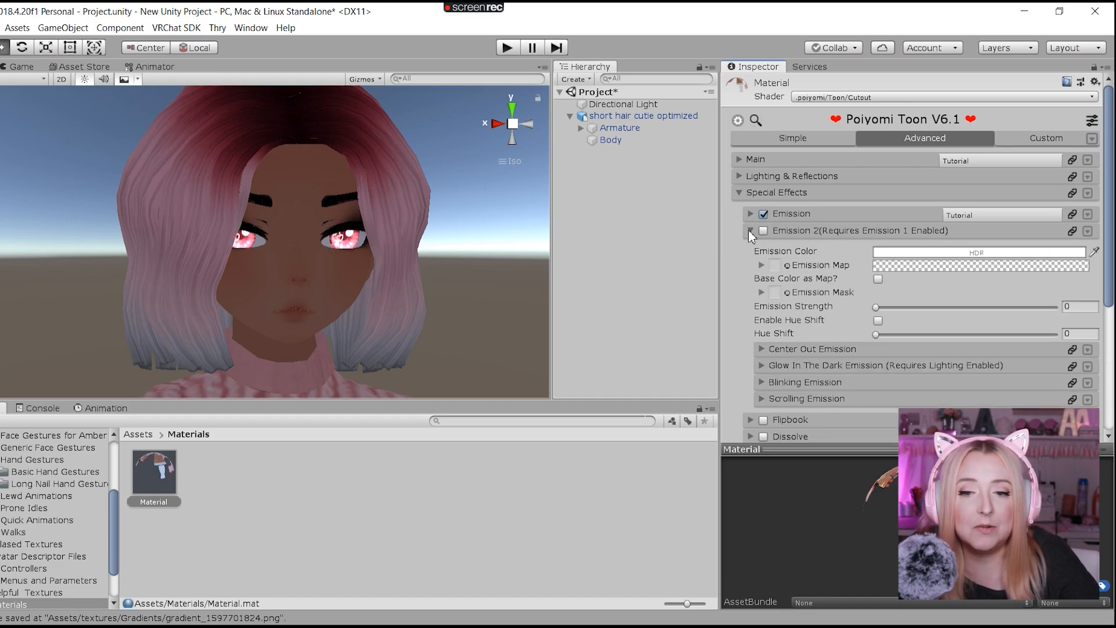
pyautogui.click(764, 231)
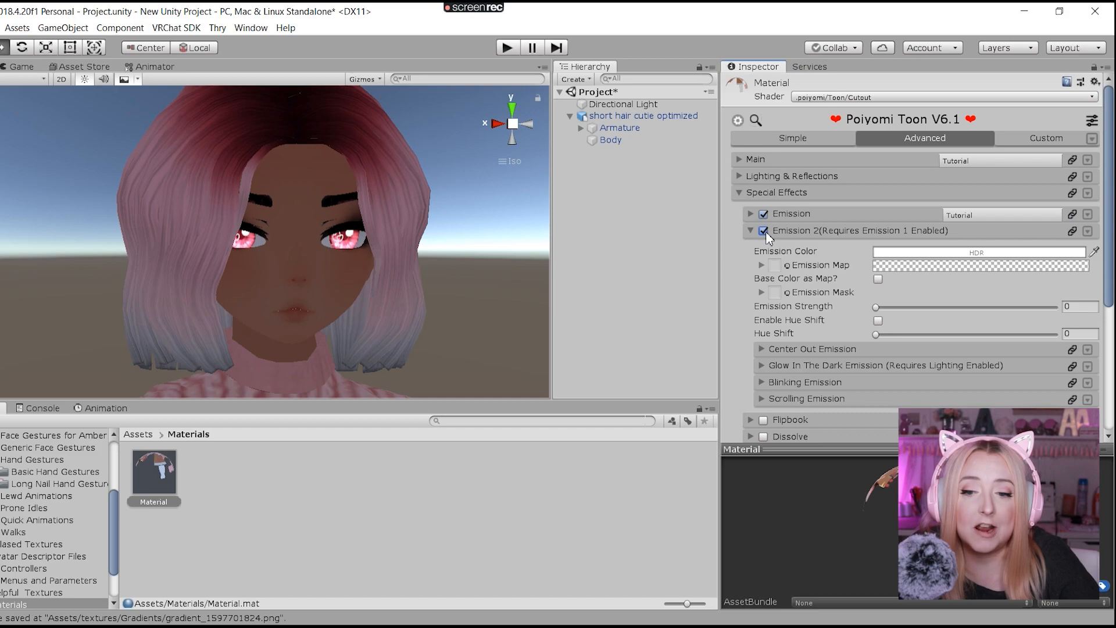
# - Find Atlas textures in the project's Atlased Textures folder and show the file in Windows Explorer
pyautogui.click(138, 434)
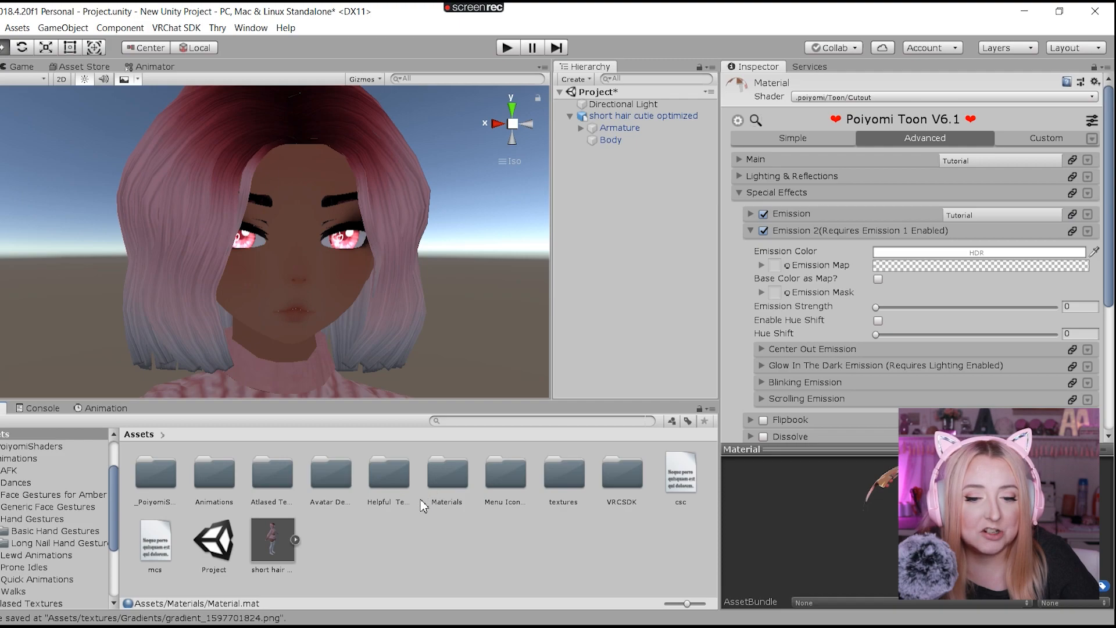
pyautogui.click(556, 478)
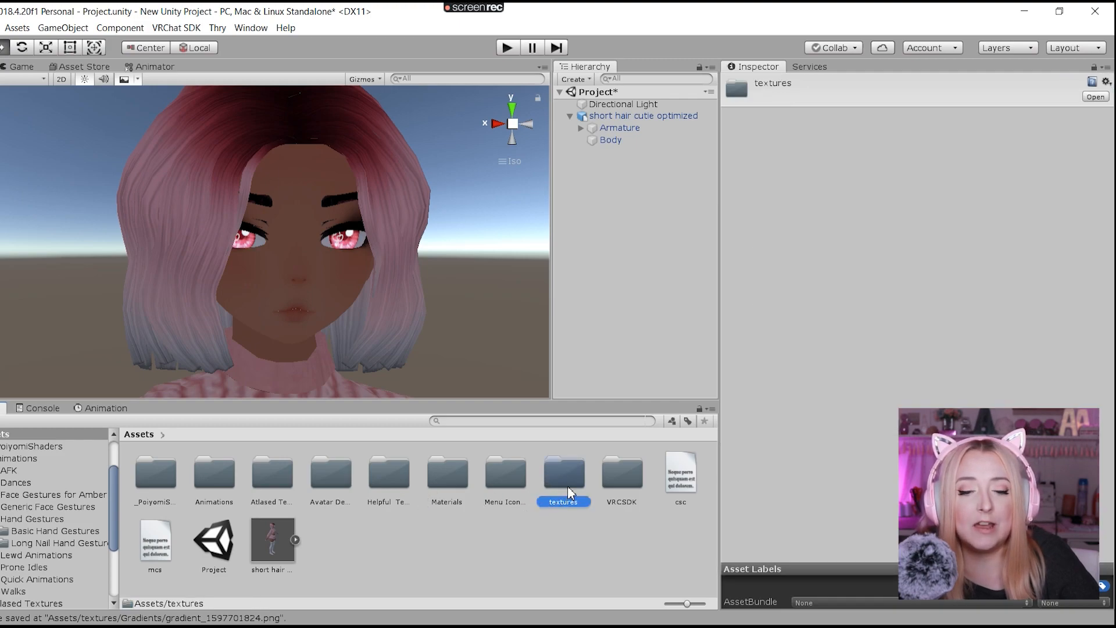
pyautogui.click(263, 476)
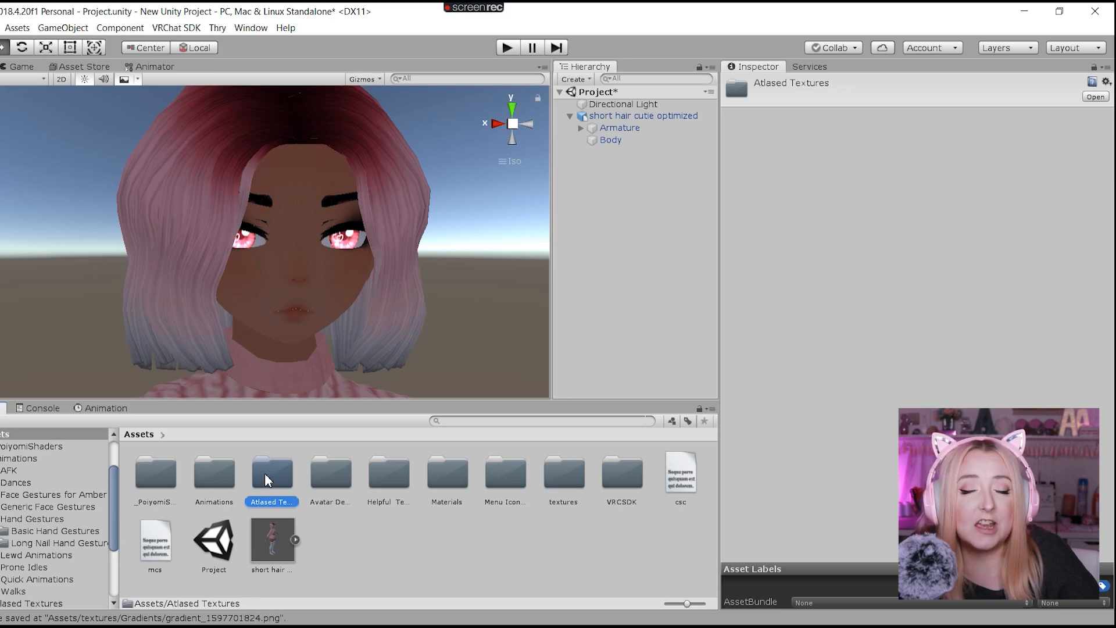
pyautogui.doubleClick(264, 473)
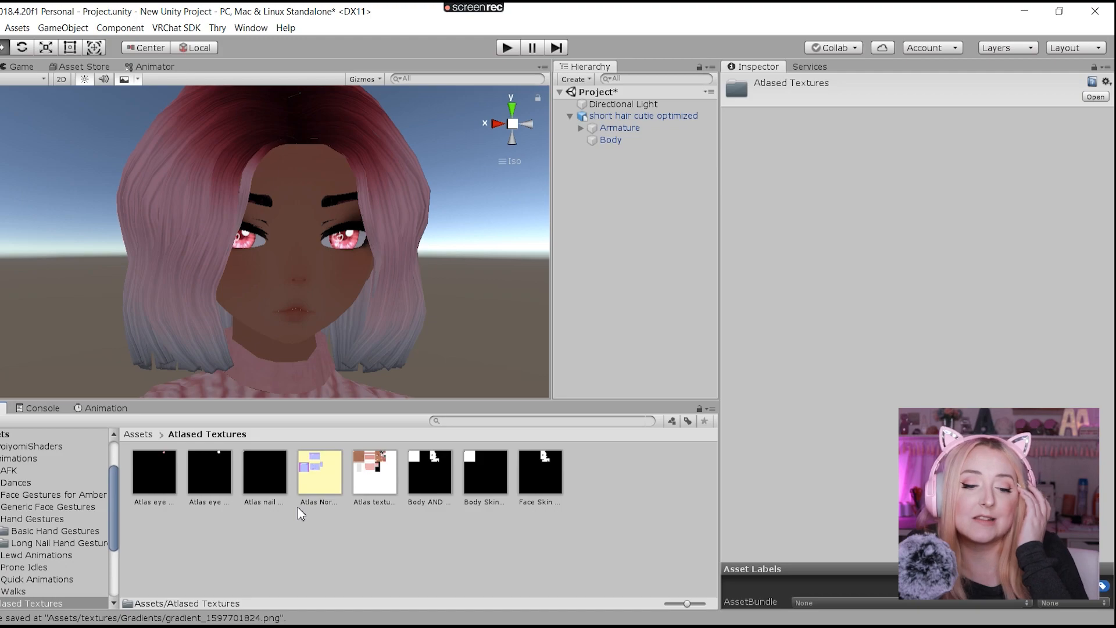
pyautogui.click(365, 482)
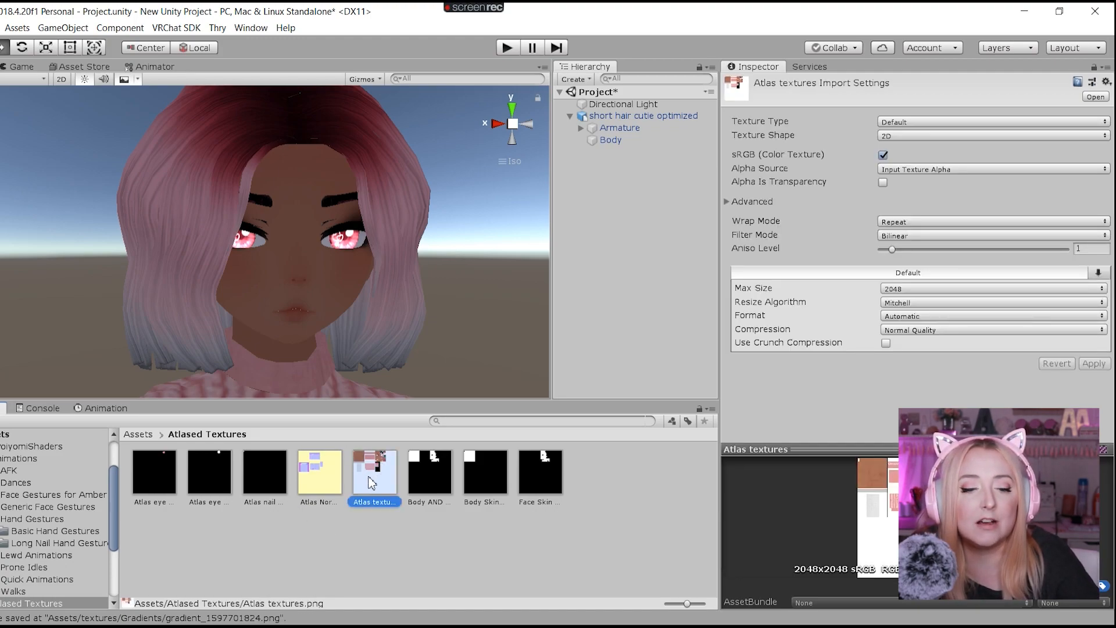
pyautogui.rightClick(370, 482)
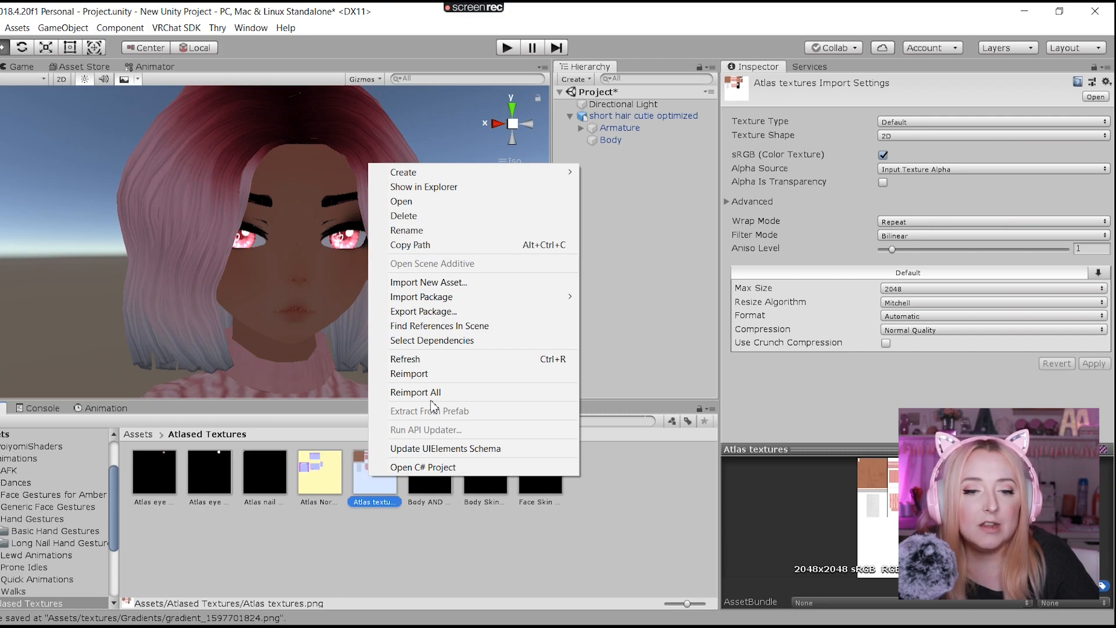
pyautogui.click(451, 187)
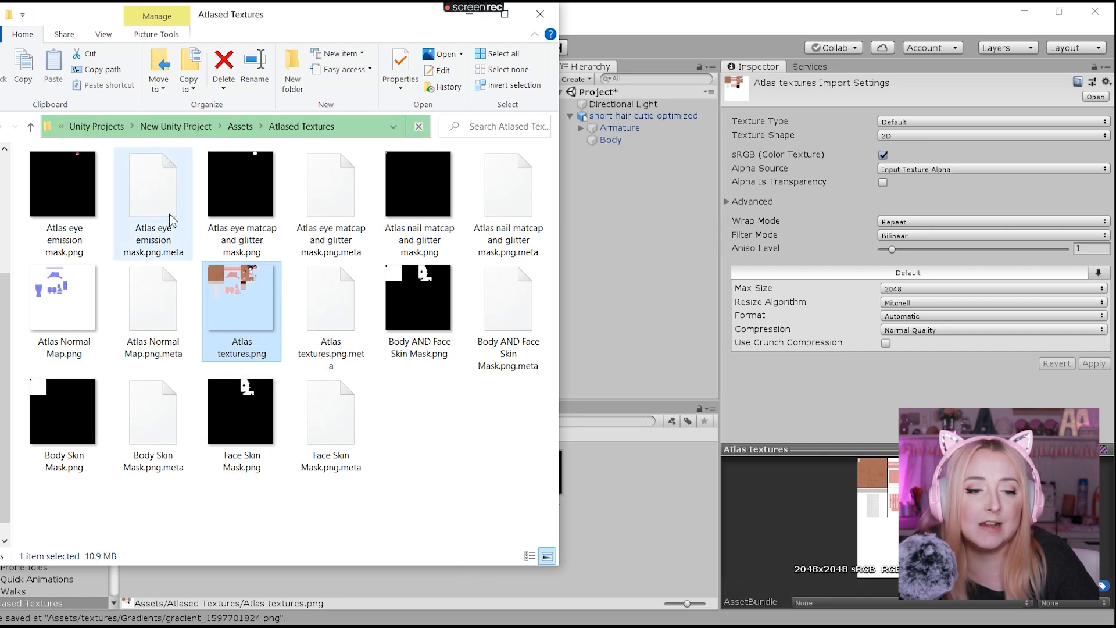
# - Duplicate Atlas textures.png within the Atlased Textures folder
pyautogui.moveTo(254, 308)
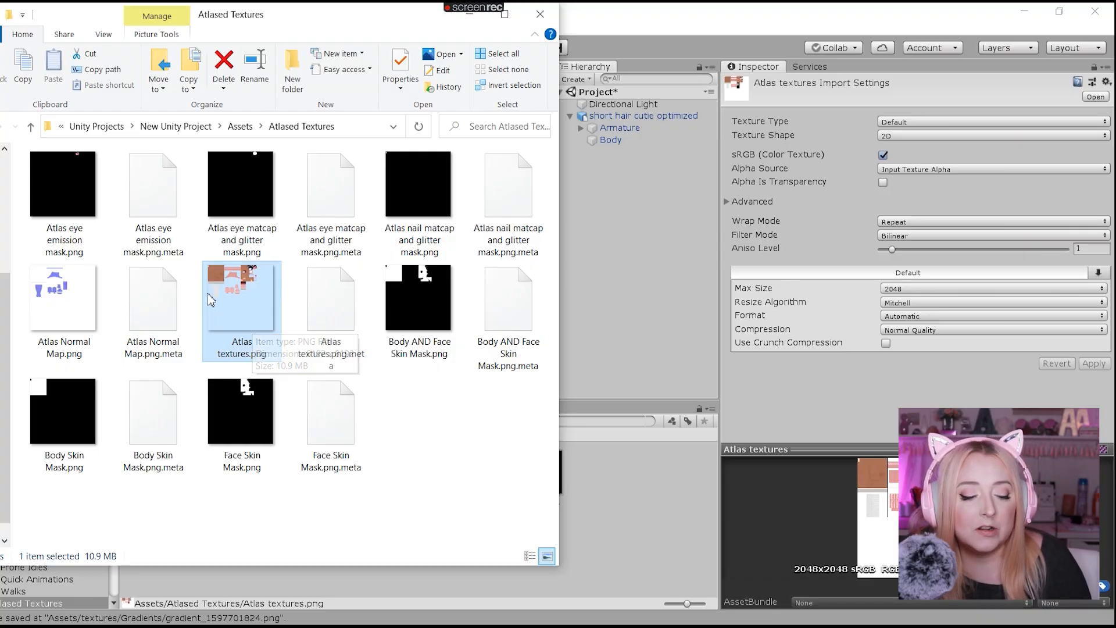
pyautogui.rightClick(240, 300)
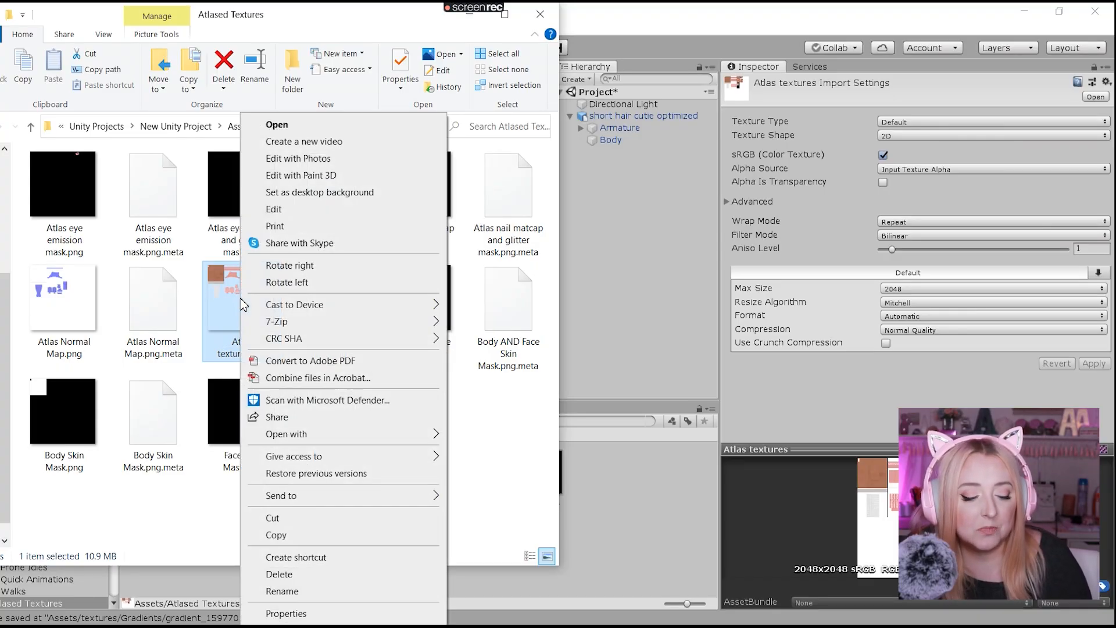
pyautogui.click(217, 305)
pyautogui.hotkey('ctrl', 'c')
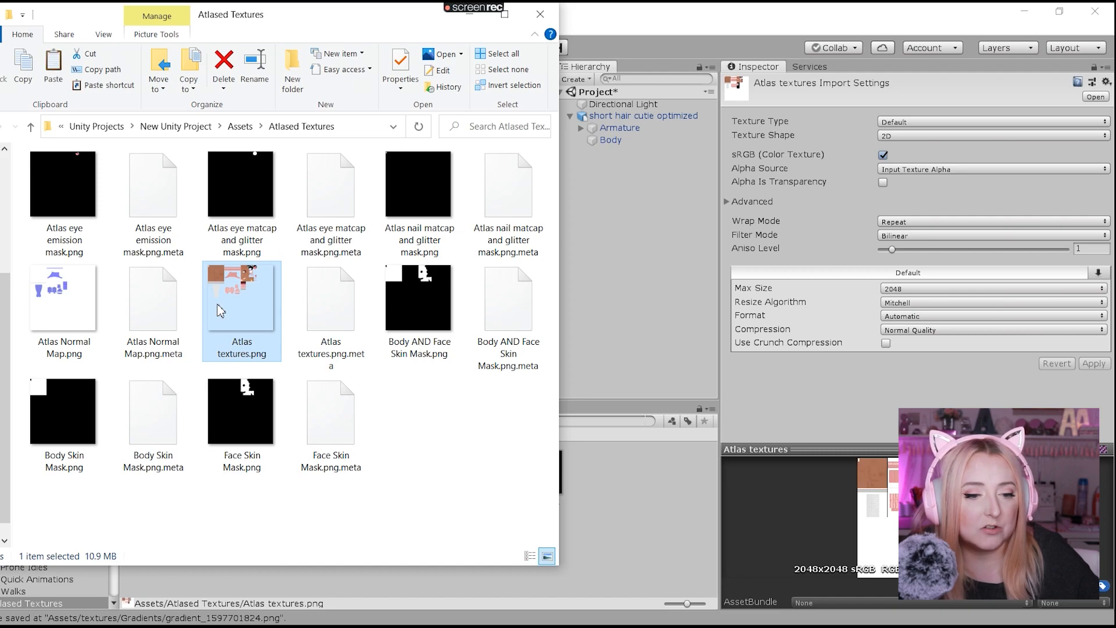
pyautogui.hotkey('ctrl', 'v')
# - Rename the copied atlas texture file as Hair Emission Mask.png
pyautogui.click(243, 355)
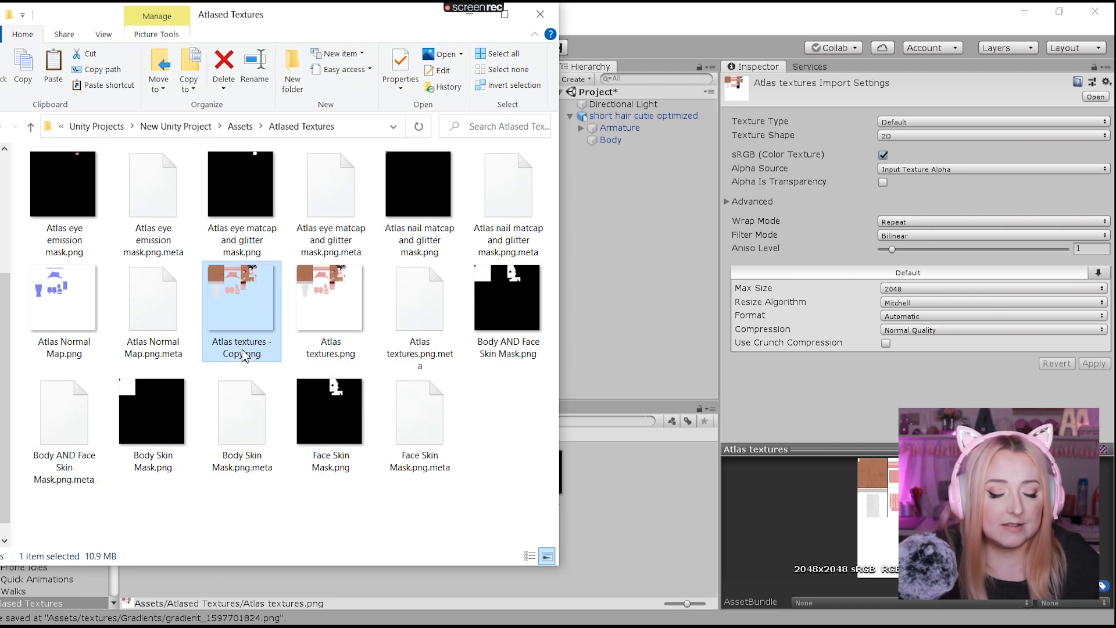
pyautogui.write('Hair Mask')
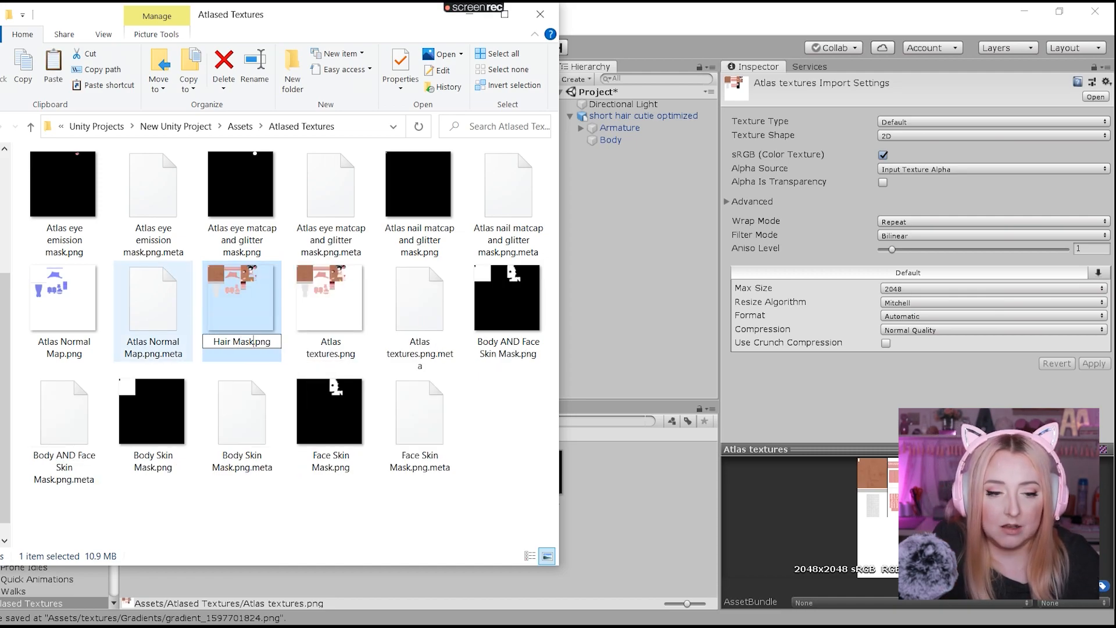
pyautogui.press('Left')
pyautogui.press('Left')
pyautogui.press('Left')
pyautogui.press('Left')
pyautogui.press('Left')
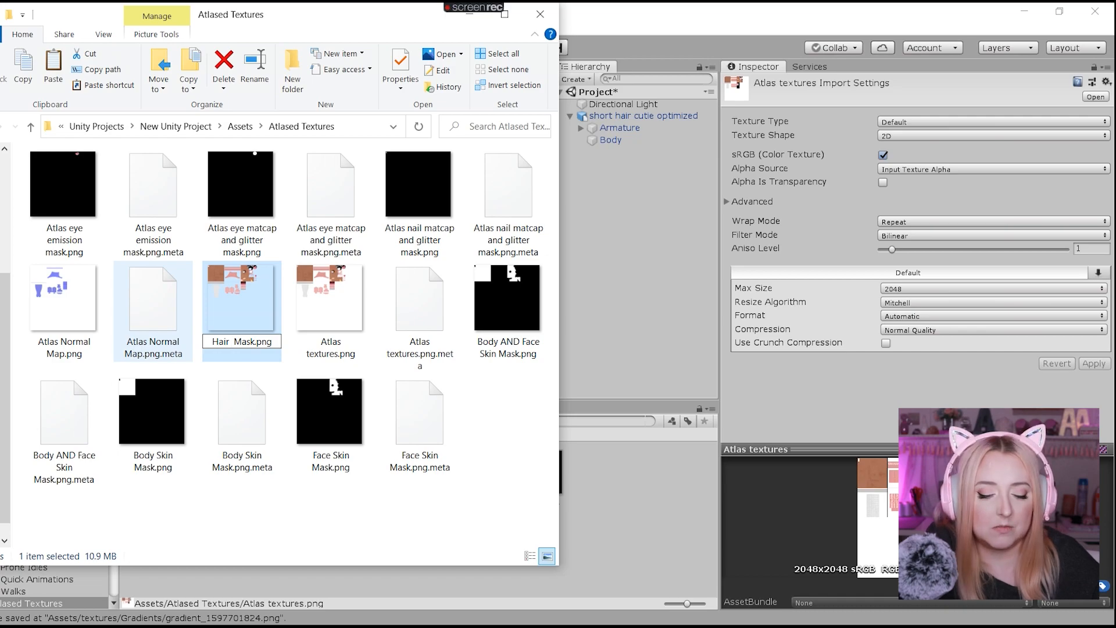
pyautogui.write('Emission')
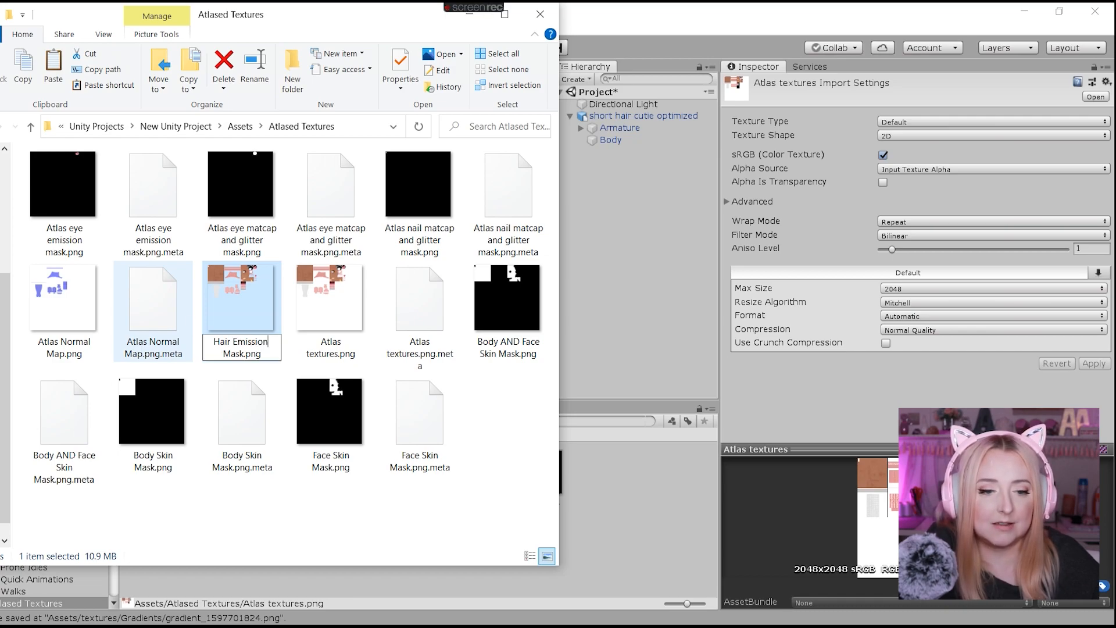
pyautogui.press('Return')
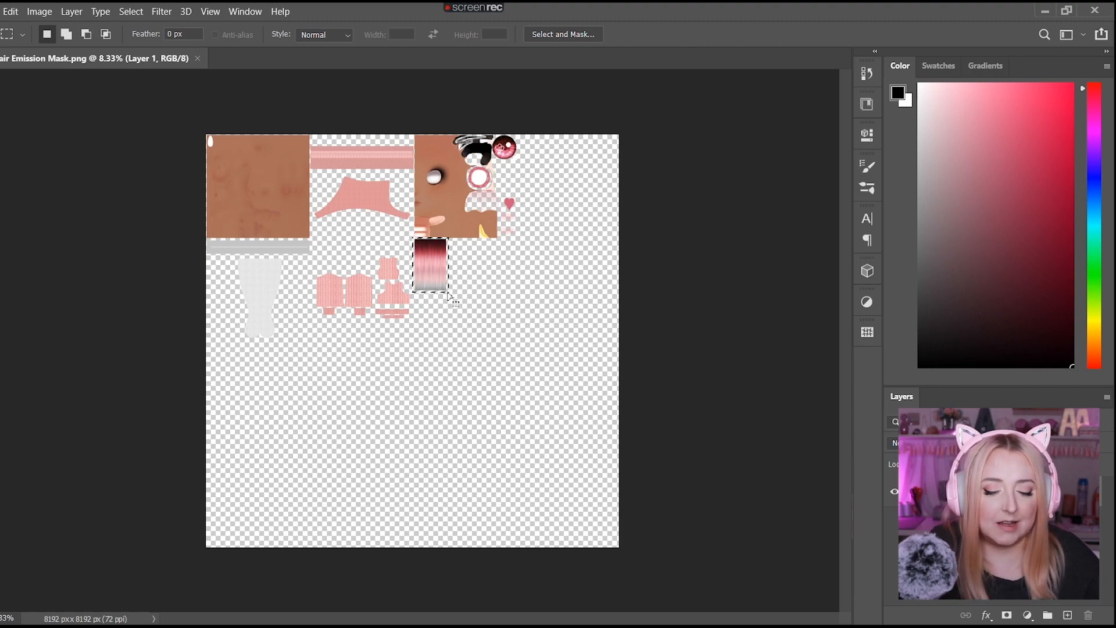
# - In Photoshop, fill everything outside the selected hair texture with black on a new layer and merge the visible layers
pyautogui.hotkey('ctrl', 'shift', 'i')
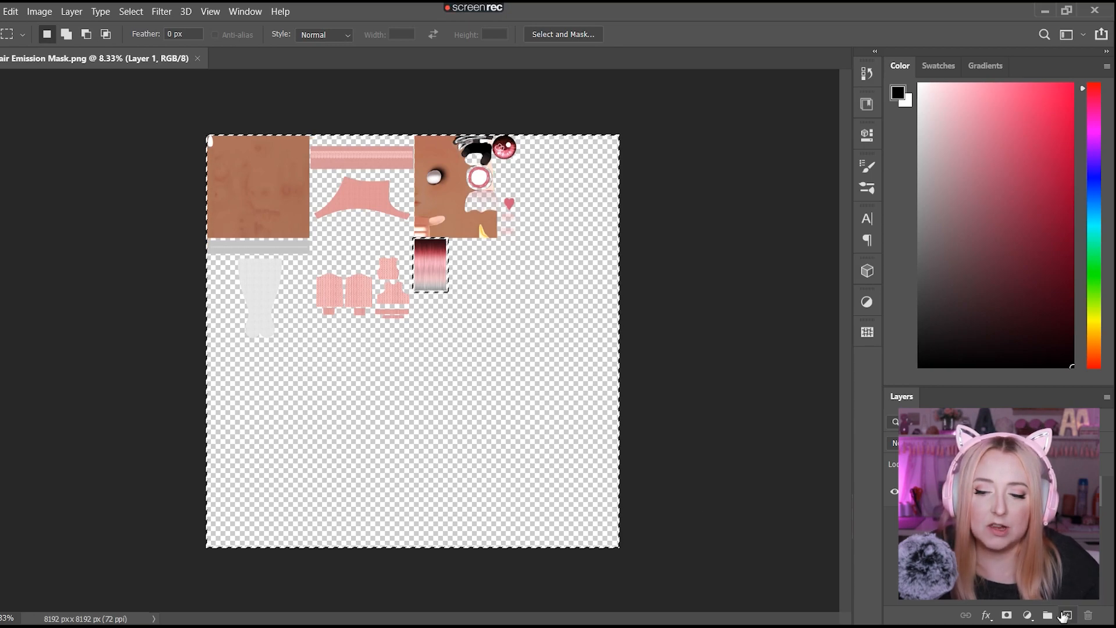
pyautogui.hotkey('ctrl', 'shift', 'alt', 'n')
pyautogui.press('g')
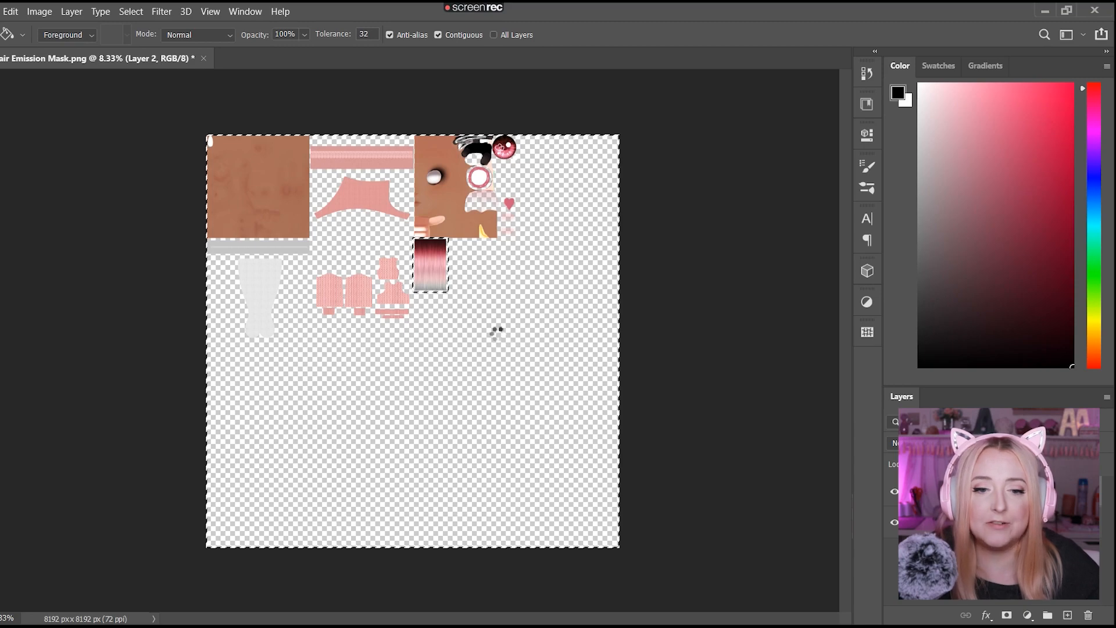
pyautogui.click(468, 324)
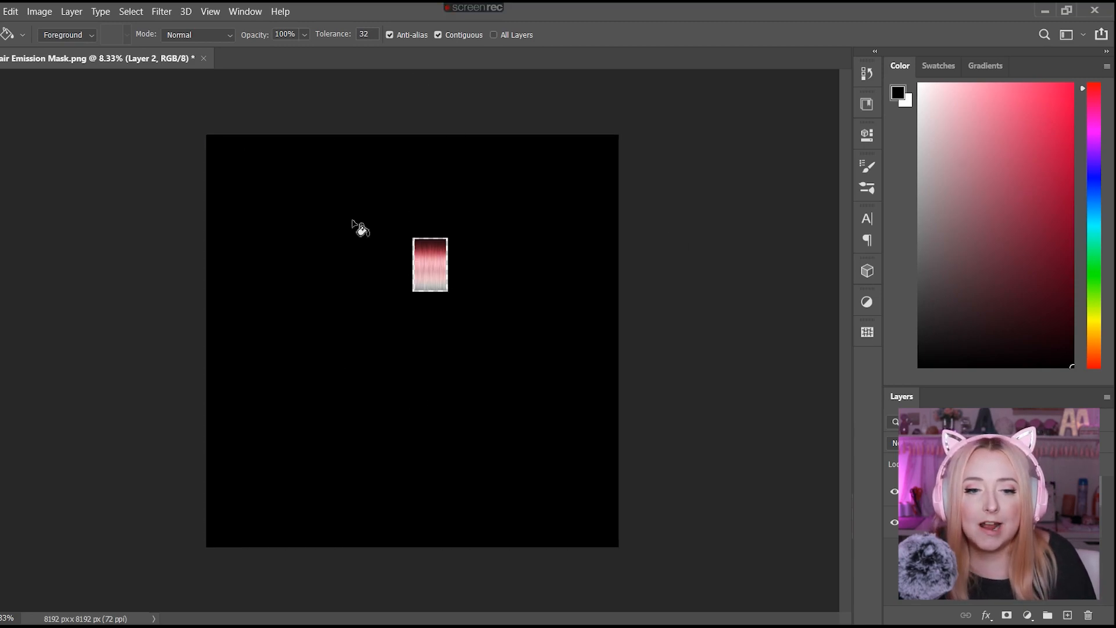
pyautogui.rightClick(998, 493)
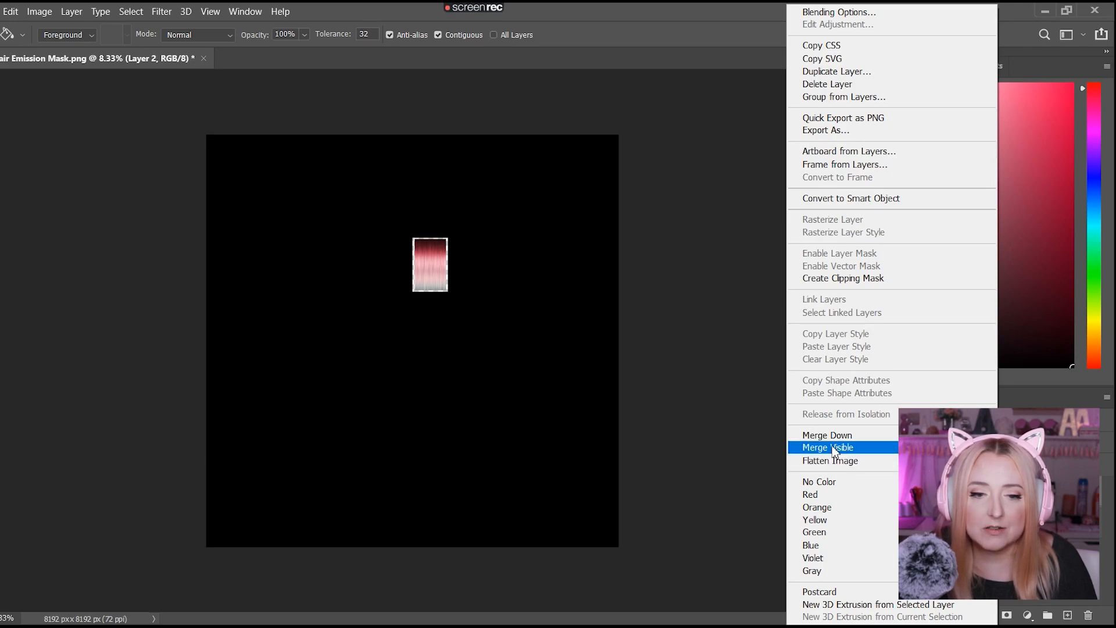
pyautogui.click(831, 448)
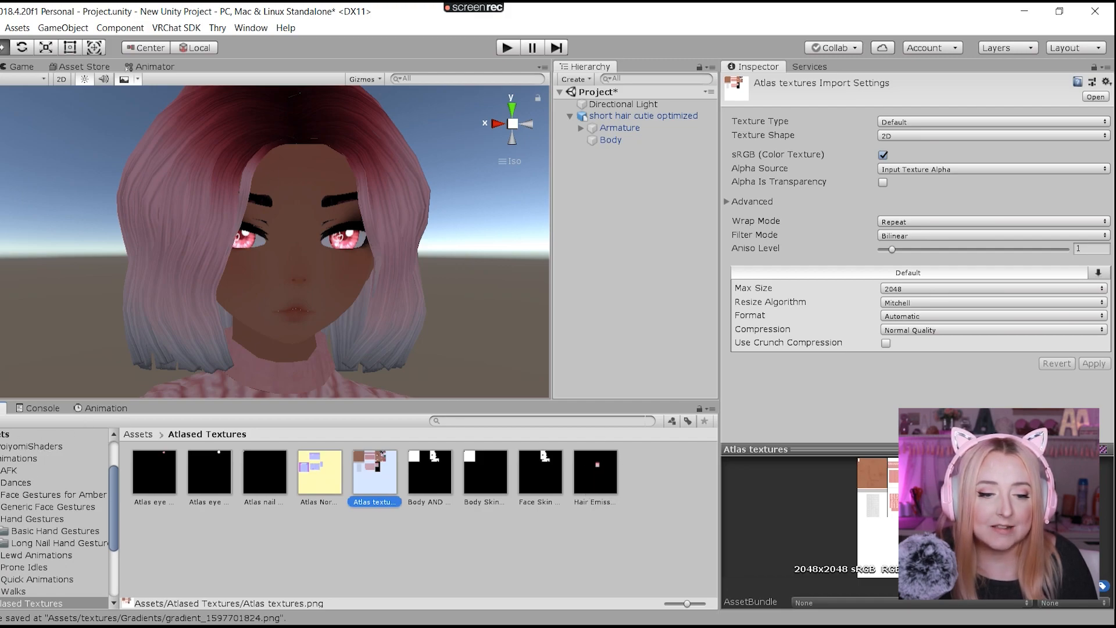
# - Assign the Hair Emission Mask texture as the Emission 2 map of Material in the Materials folder and set its emission strength to 0.67
pyautogui.click(36, 435)
pyautogui.doubleClick(431, 481)
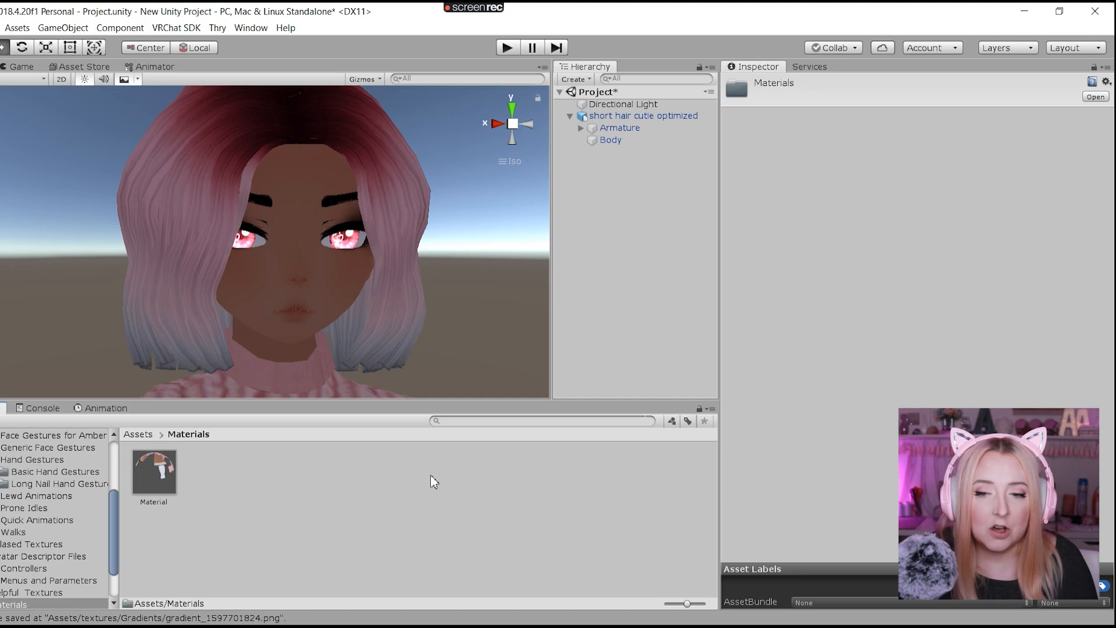
pyautogui.click(153, 472)
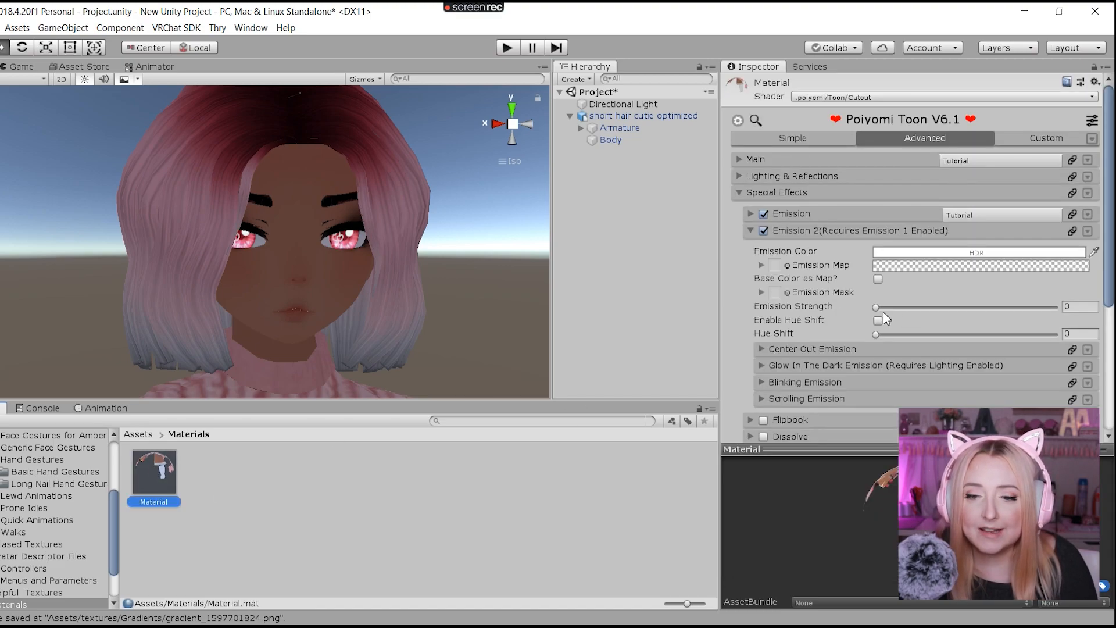
pyautogui.click(787, 266)
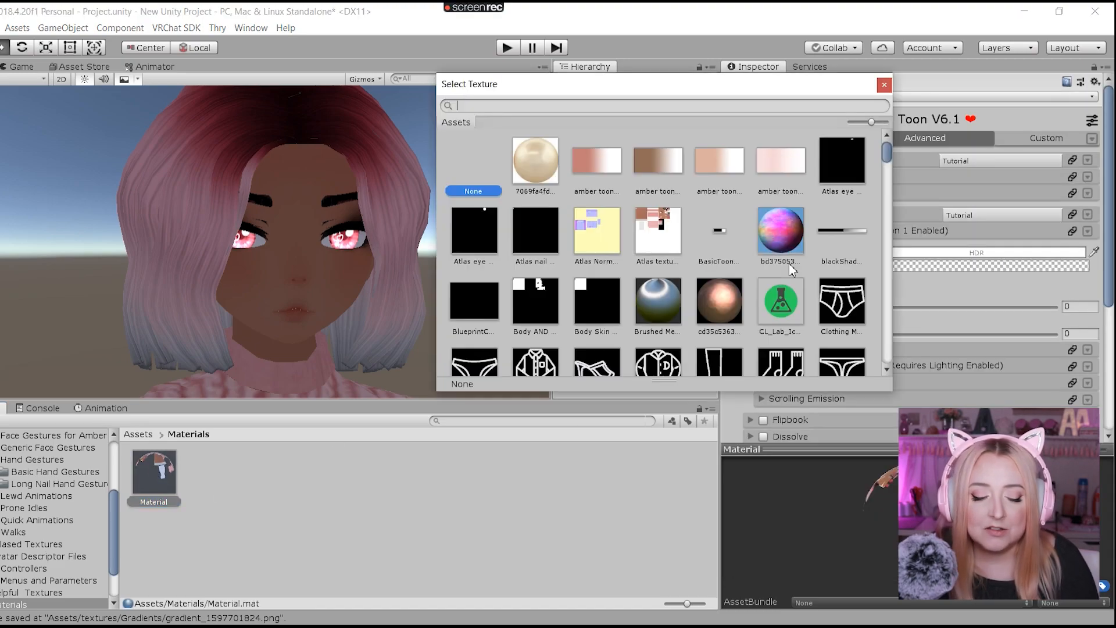
pyautogui.write('hai')
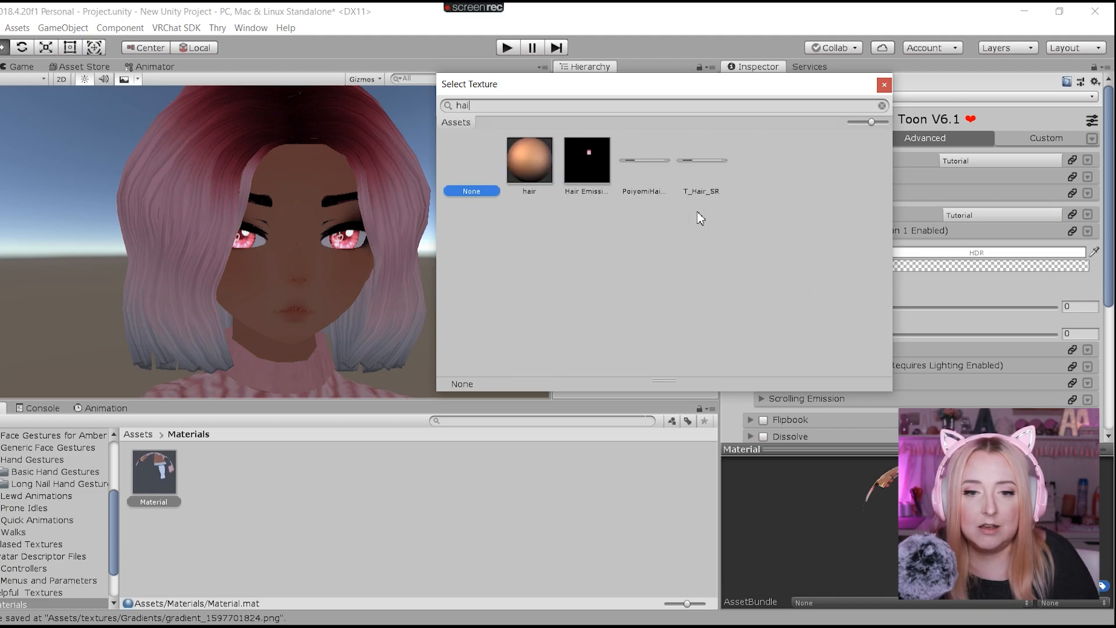
pyautogui.doubleClick(607, 168)
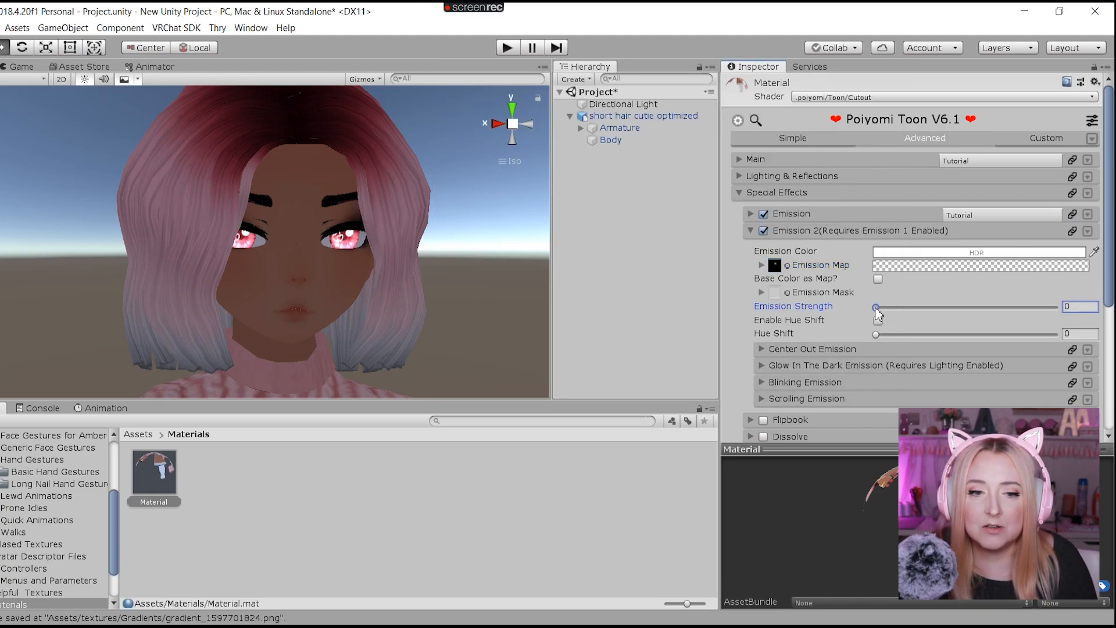
pyautogui.moveTo(877, 313)
pyautogui.mouseDown()
pyautogui.moveTo(893, 313)
pyautogui.moveTo(883, 313)
pyautogui.mouseUp()
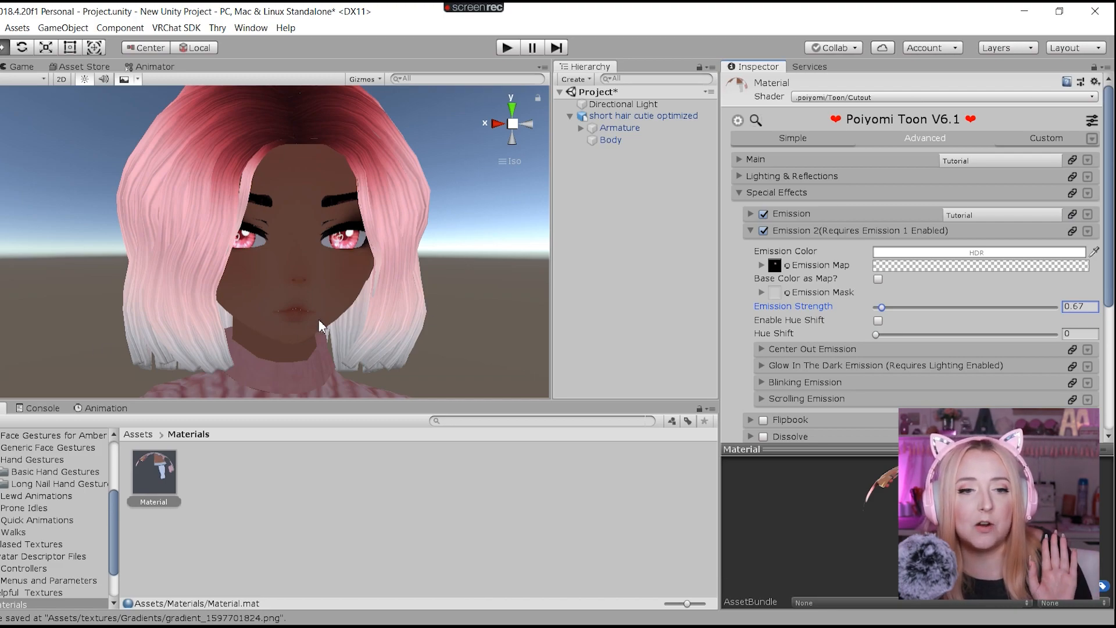
# - Enable scrolling emission for Emission 2 on the material
pyautogui.scroll(-2, 831, 294)
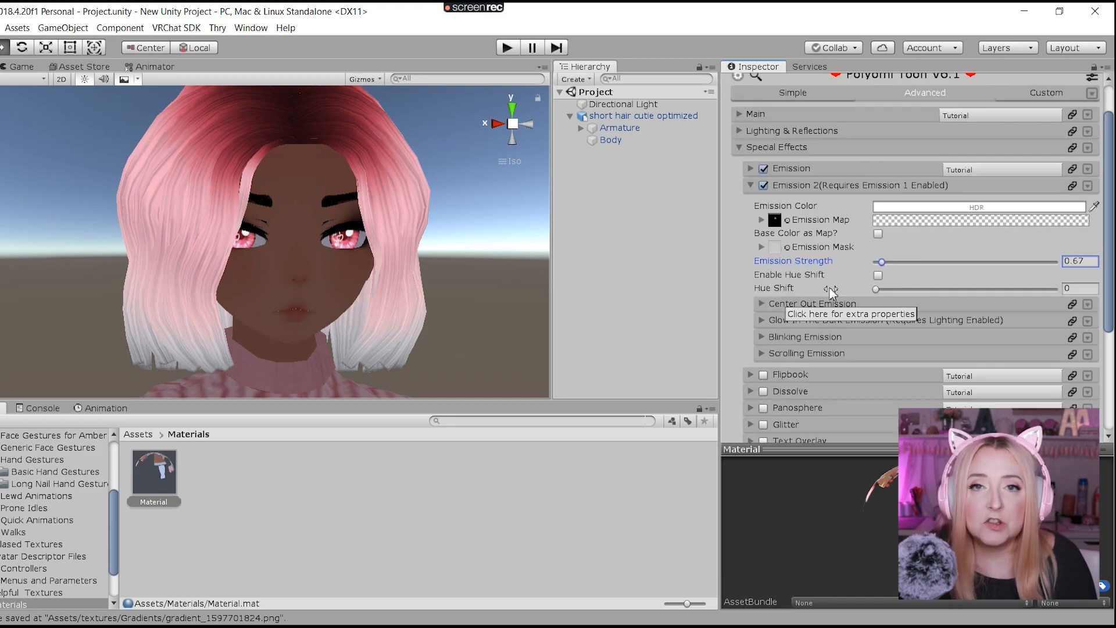
pyautogui.click(758, 354)
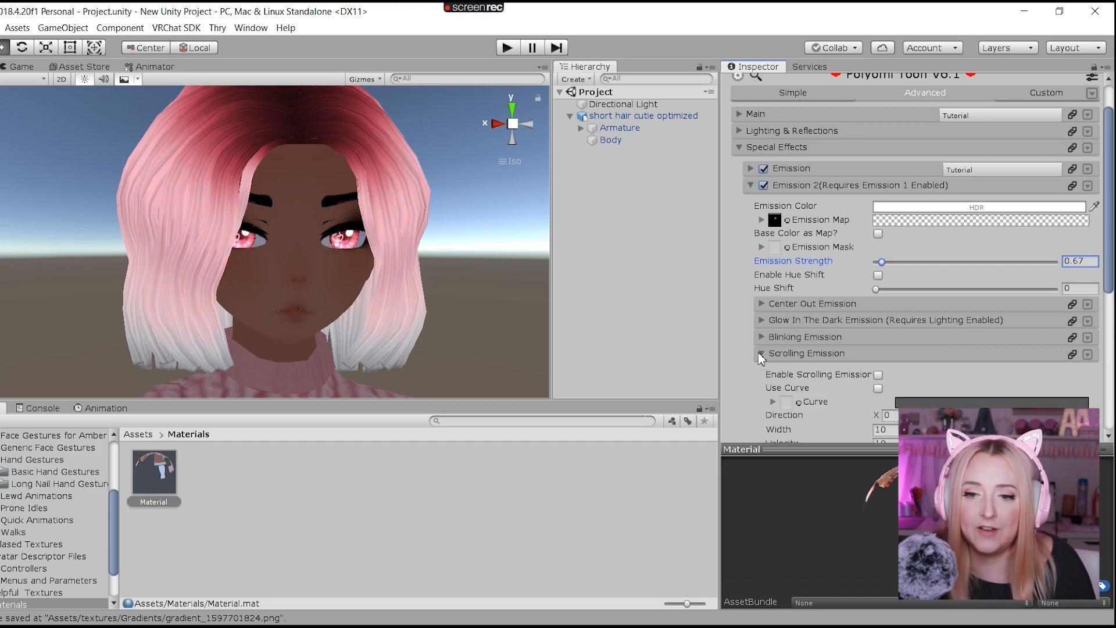
pyautogui.scroll(-3, 781, 326)
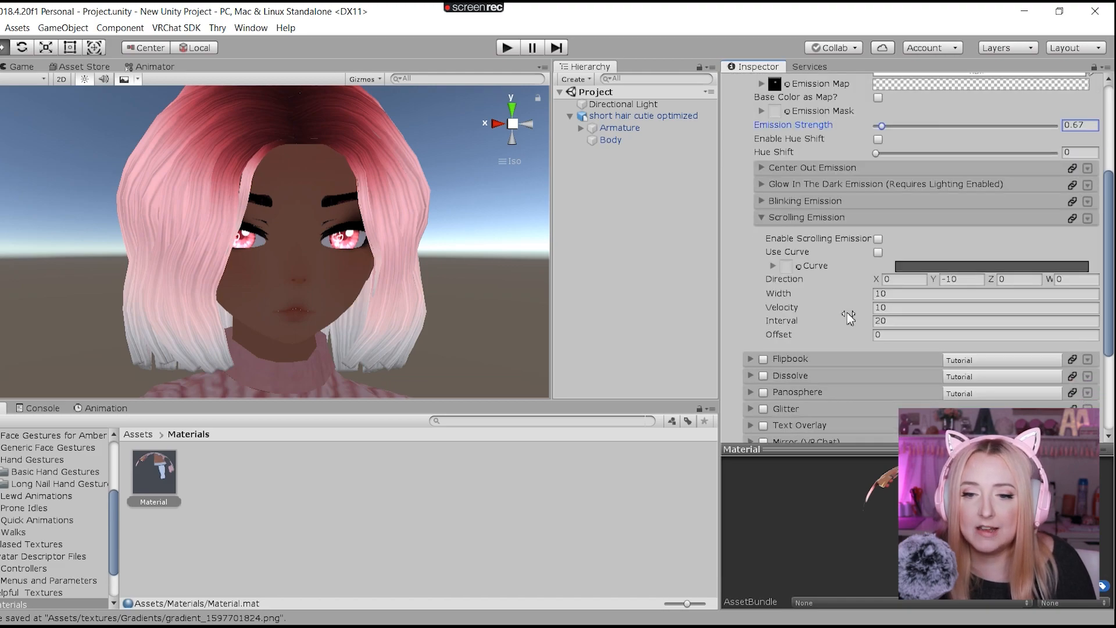
pyautogui.click(878, 238)
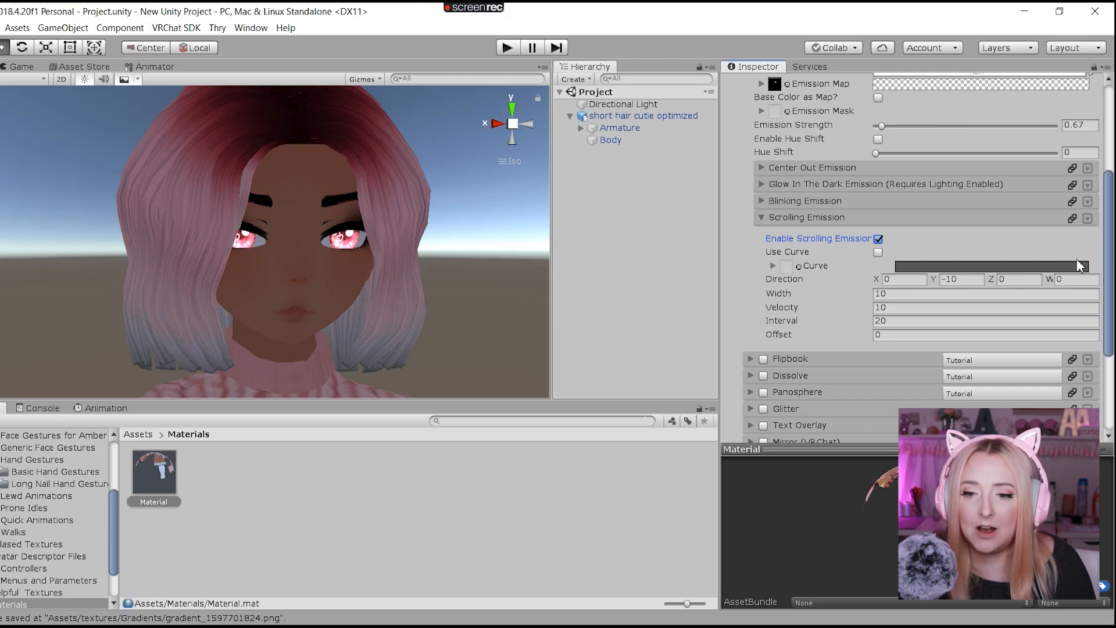
# - Set the scrolling emission's interval to 4, velocity to 3 and width to 2
pyautogui.scroll(-2, 967, 307)
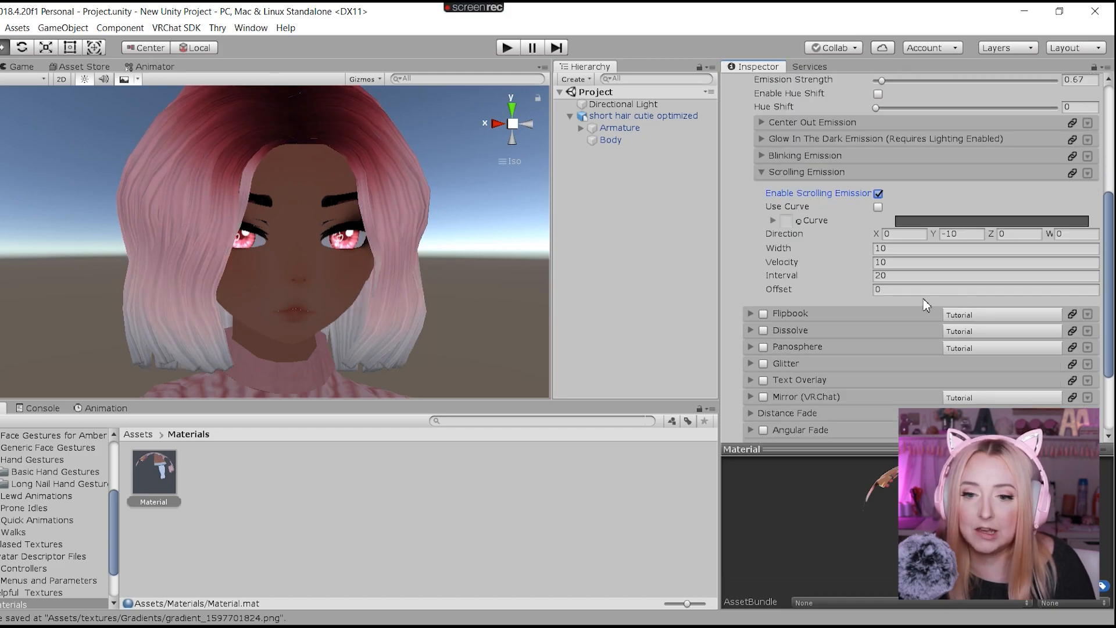
pyautogui.click(901, 278)
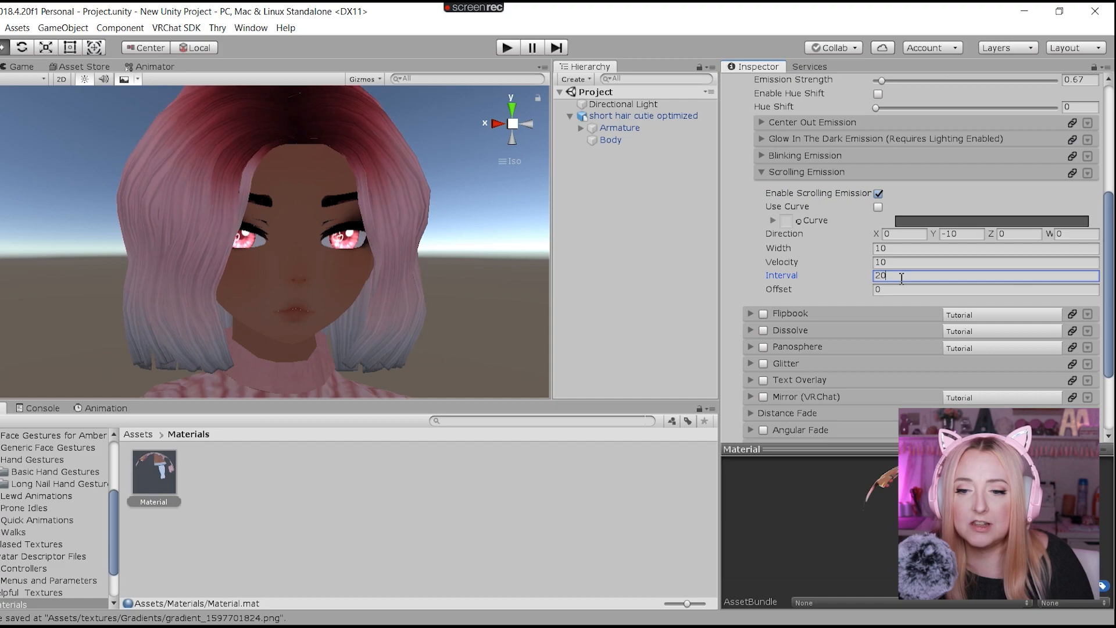
pyautogui.write('4')
pyautogui.click(845, 259)
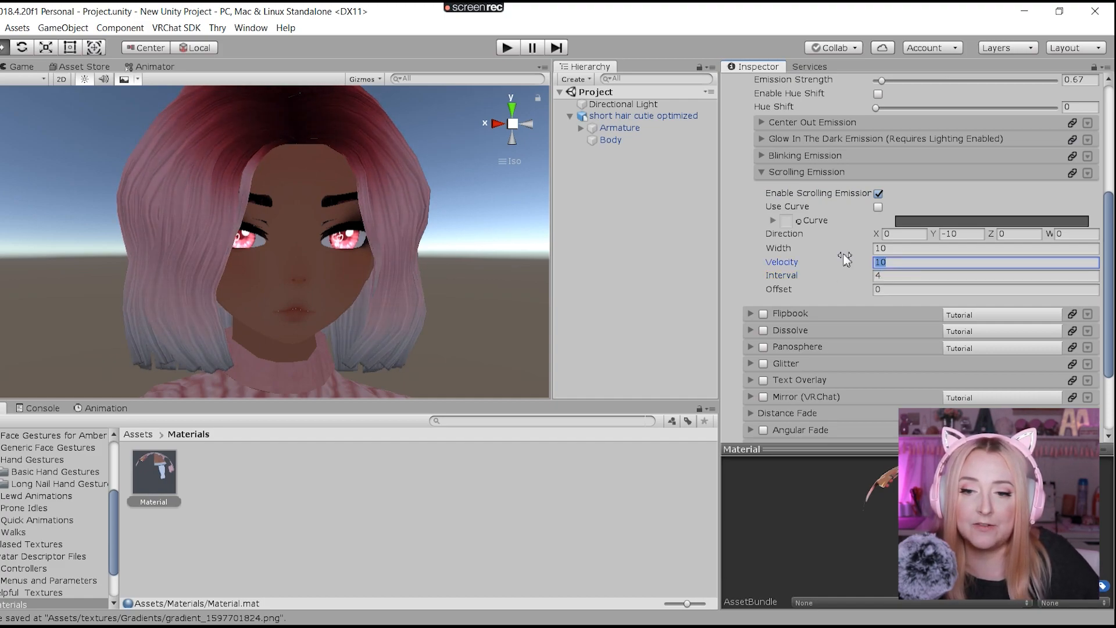
pyautogui.write('3')
pyautogui.click(848, 247)
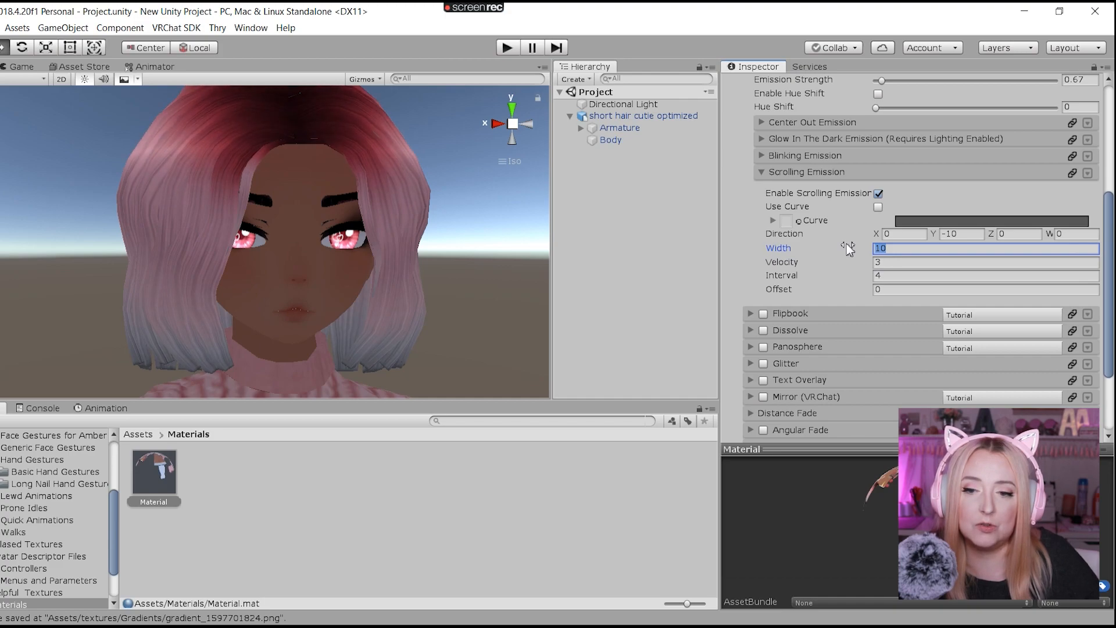
pyautogui.write('2')
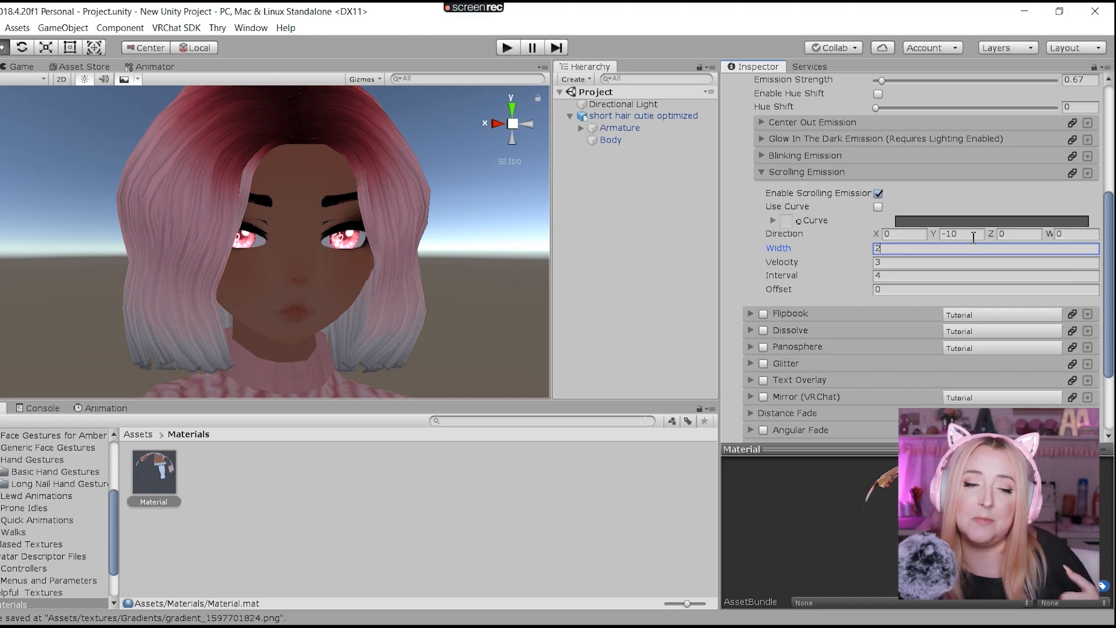
# - Lower the scrolling emission's velocity to 2, try an interval of 2, and return the interval to 4
pyautogui.click(894, 262)
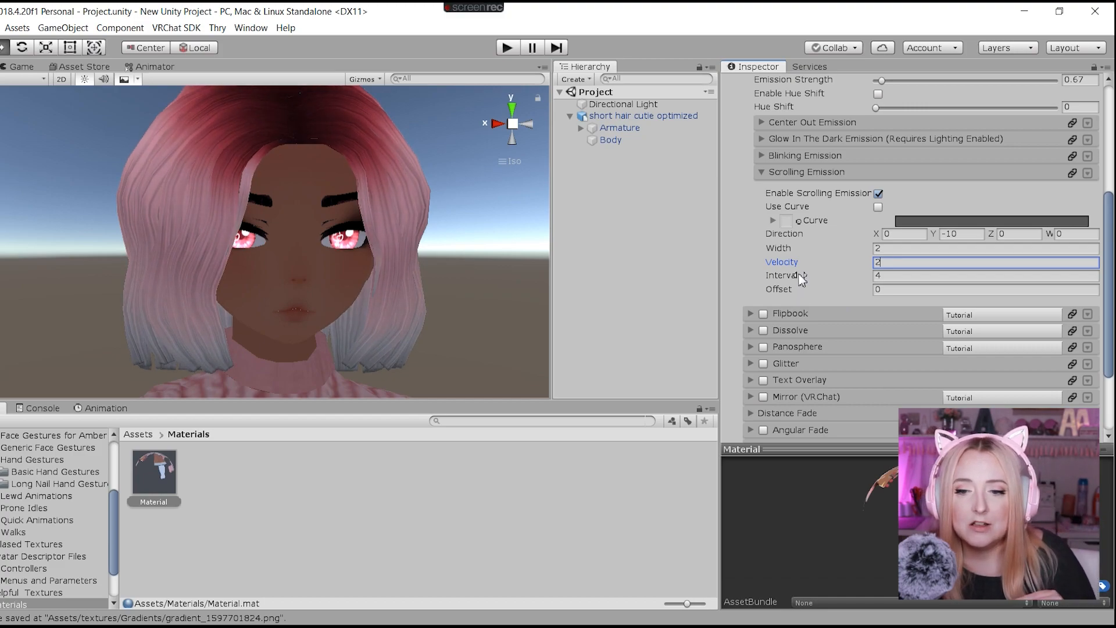
pyautogui.click(896, 274)
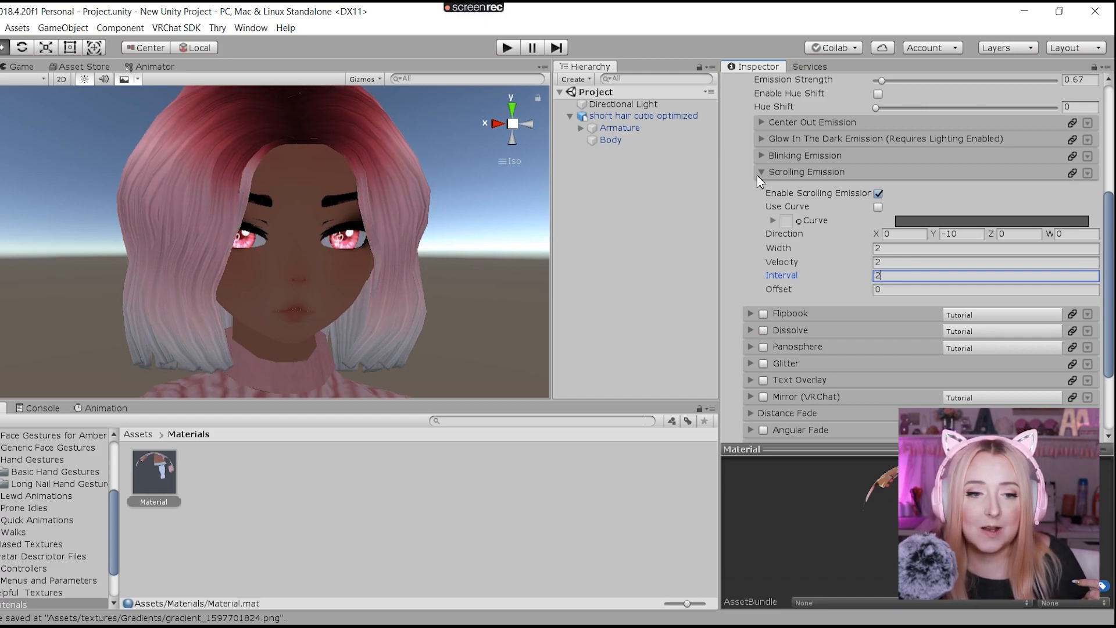
pyautogui.click(939, 274)
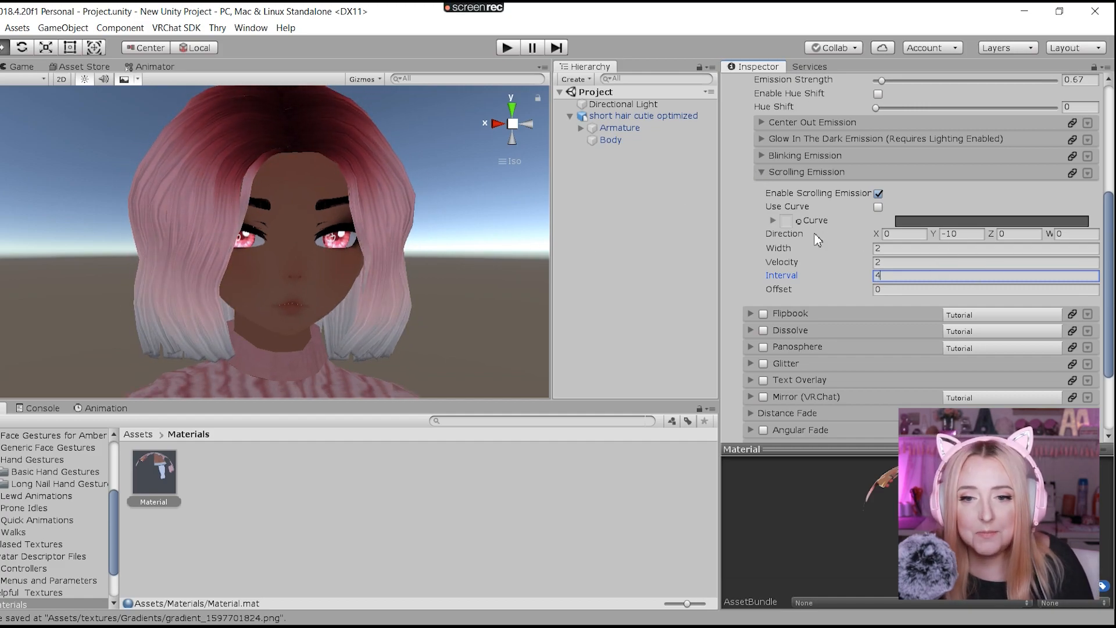
pyautogui.click(758, 170)
# - Turn on the Light component of the Directional Light in the scene
pyautogui.scroll(-2, 308, 241)
pyautogui.scroll(-5, 308, 241)
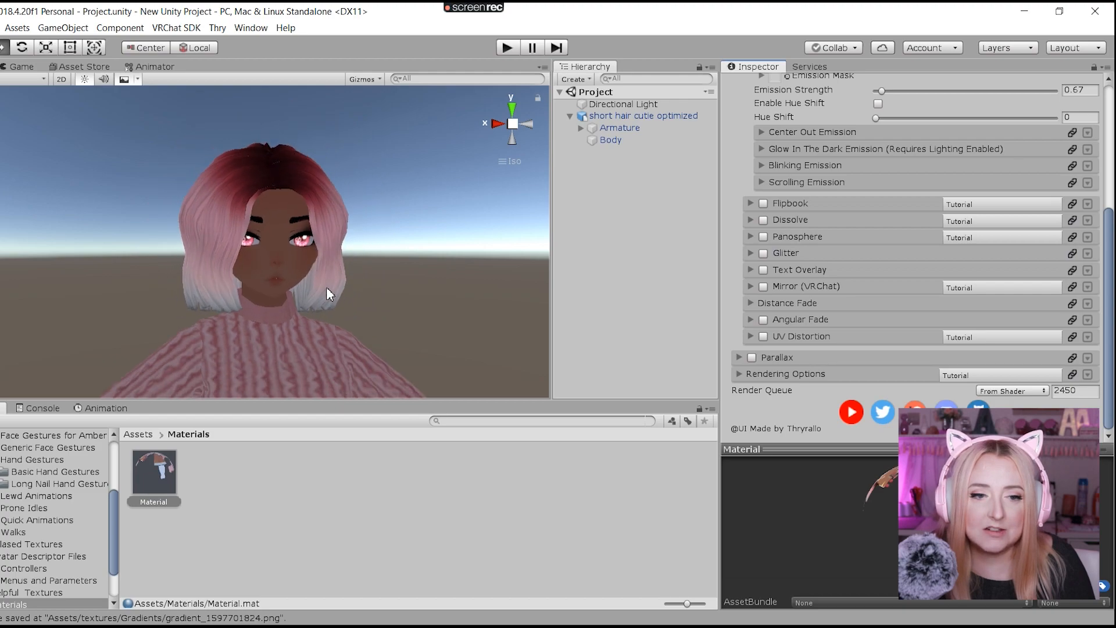
pyautogui.scroll(-2, 323, 181)
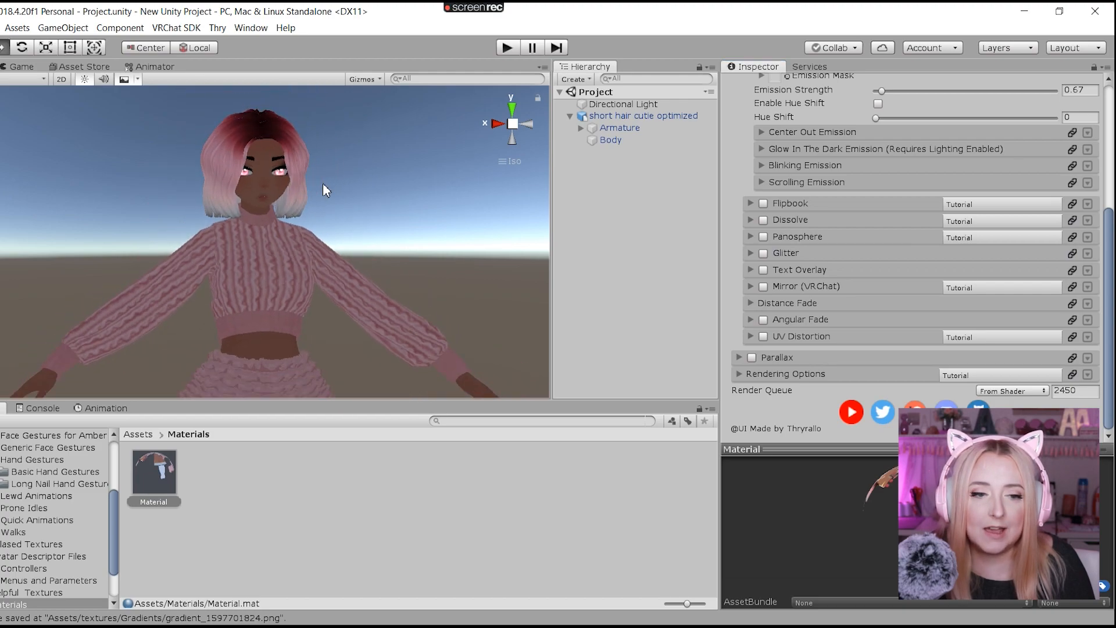
pyautogui.click(610, 104)
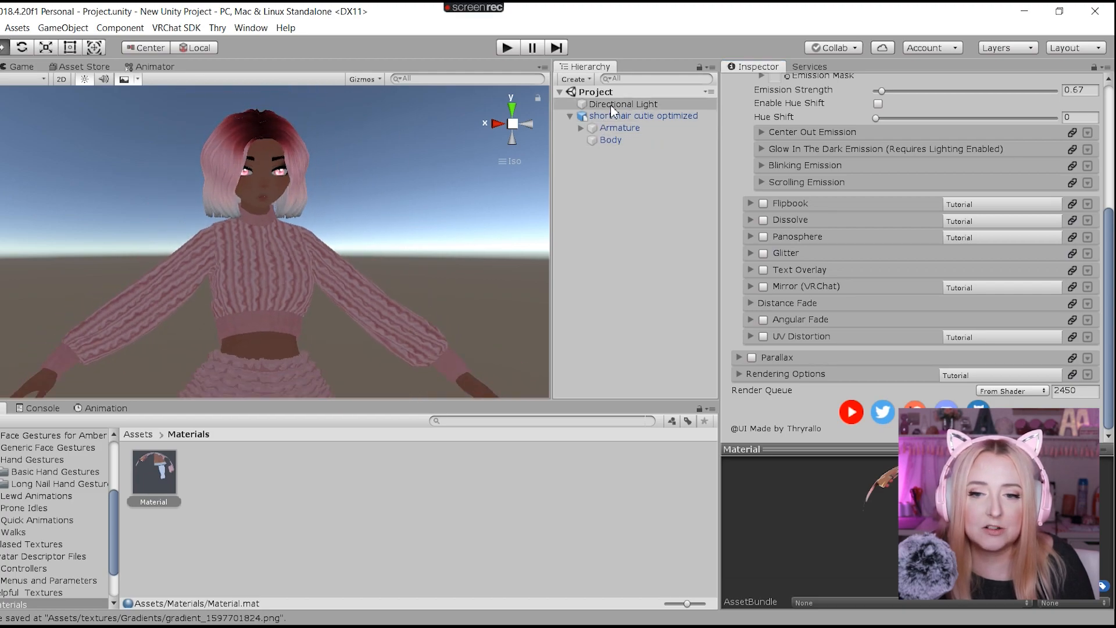
pyautogui.scroll(5, 771, 162)
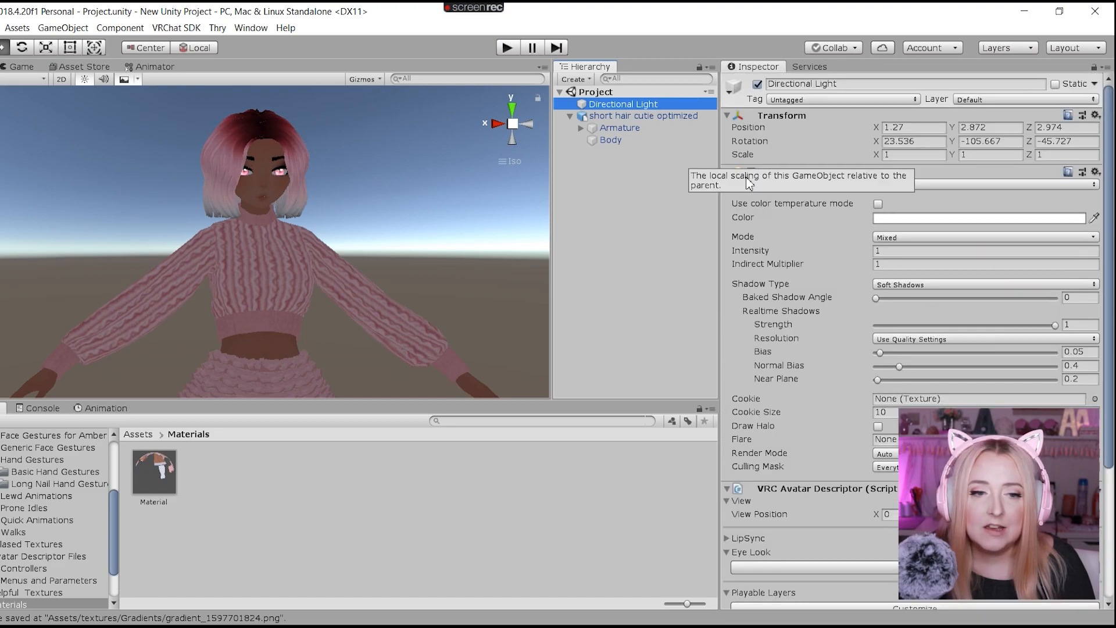
pyautogui.click(751, 173)
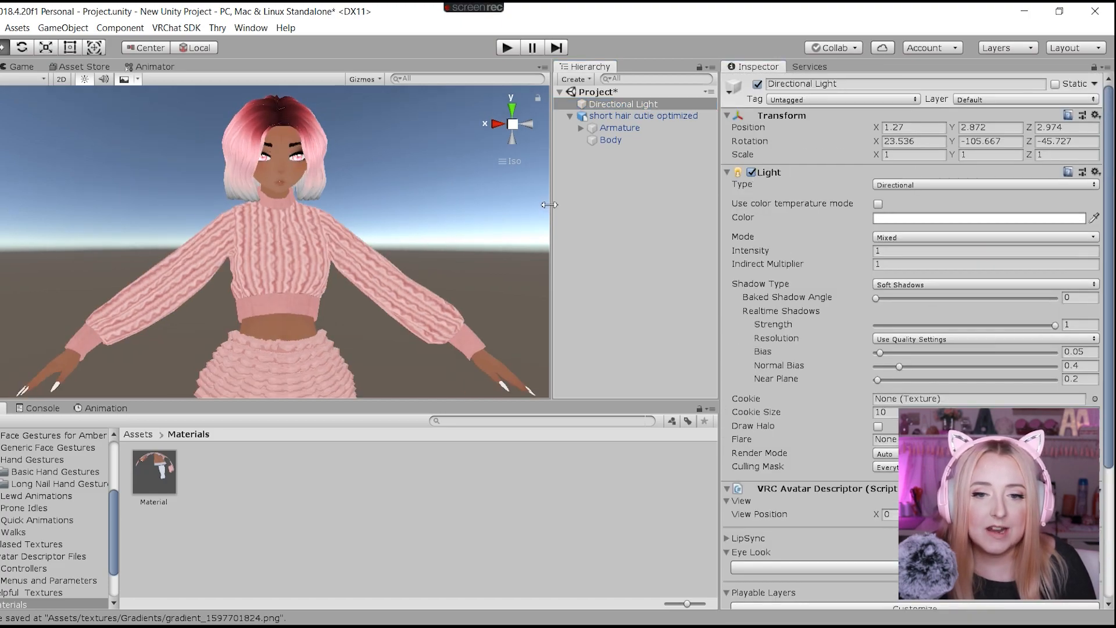
# - Reselect Material and examine the lit avatar from head to feet in the scene
pyautogui.click(154, 471)
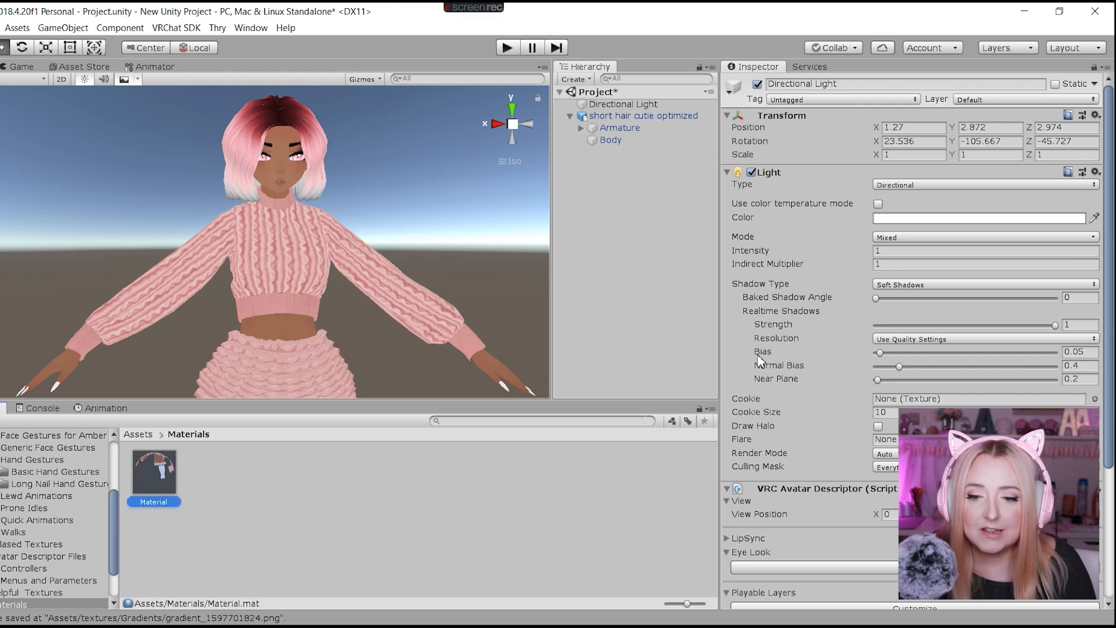
pyautogui.scroll(-5, 821, 294)
pyautogui.scroll(-8, 145, 249)
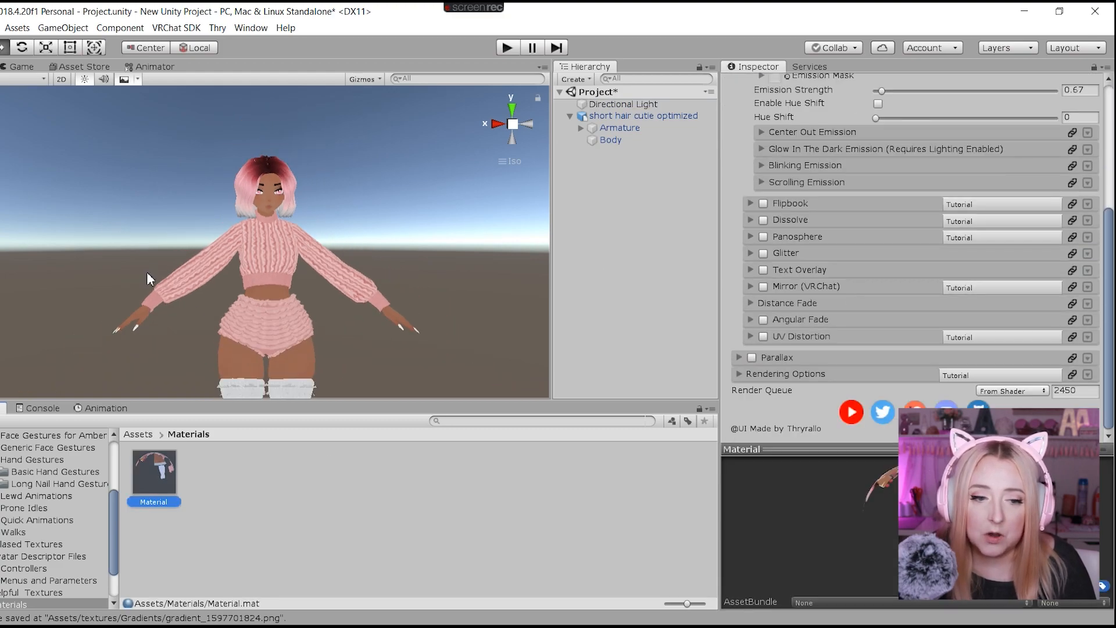
pyautogui.moveTo(212, 346); pyautogui.dragTo(159, 209, button='middle')
pyautogui.scroll(-7, 159, 208)
pyautogui.moveTo(193, 231); pyautogui.dragTo(184, 242, button='right')
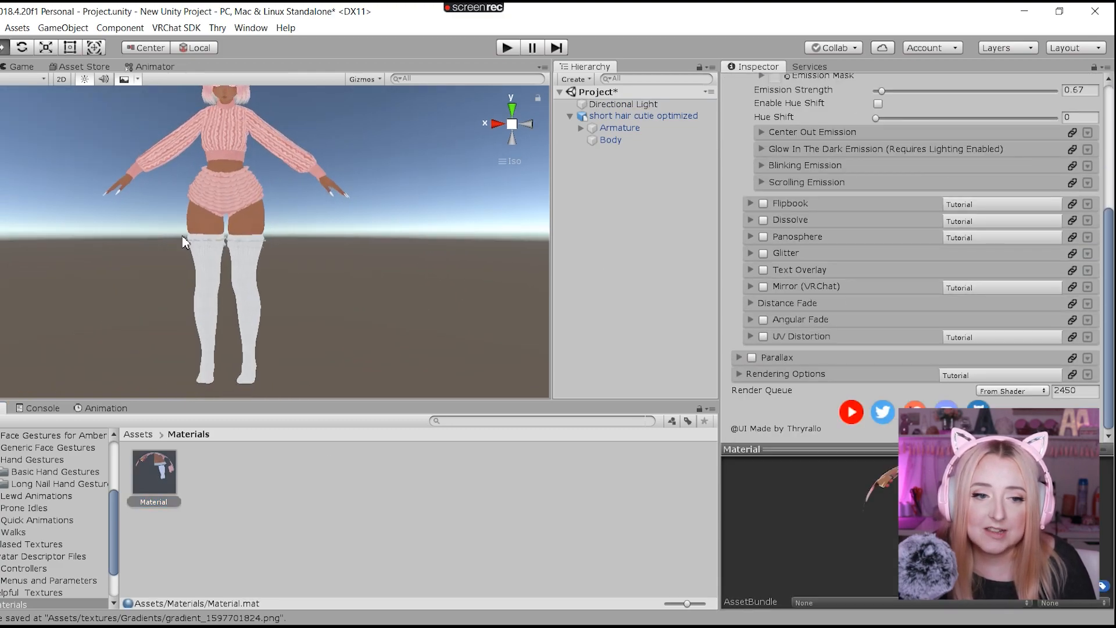
pyautogui.moveTo(206, 208); pyautogui.dragTo(209, 325, button='middle')
pyautogui.scroll(8, 217, 265)
pyautogui.scroll(8, 217, 269)
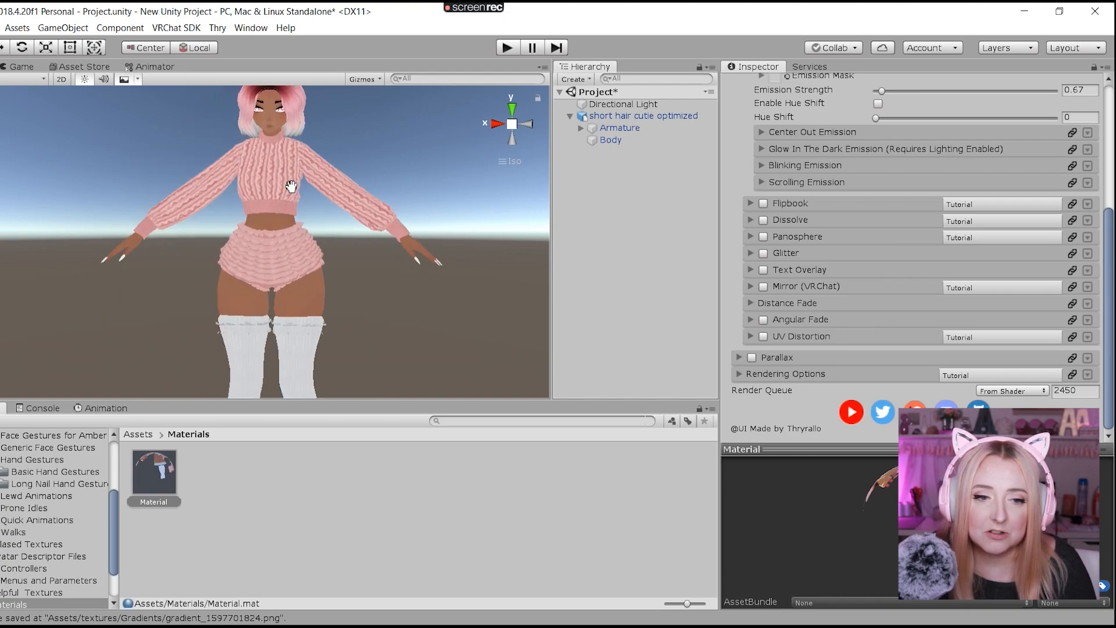
pyautogui.moveTo(333, 176); pyautogui.dragTo(303, 273, button='middle')
pyautogui.scroll(2, 302, 273)
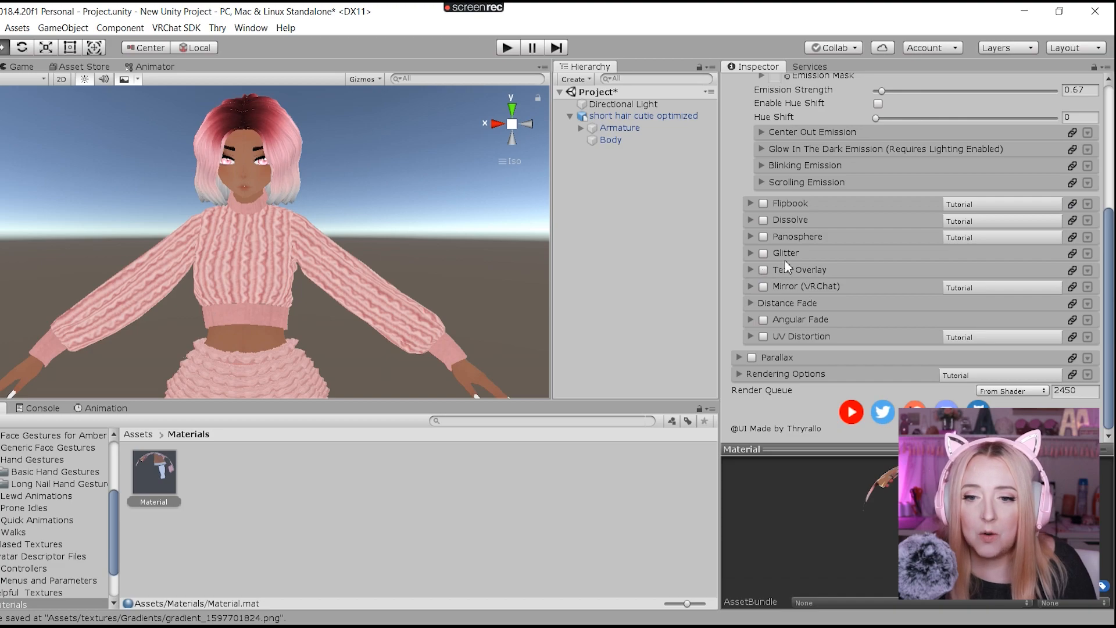
# - Enable Matcap in the material's Lighting & Reflections settings and set Replace With Matcap to 0
pyautogui.scroll(15, 787, 267)
pyautogui.click(740, 141)
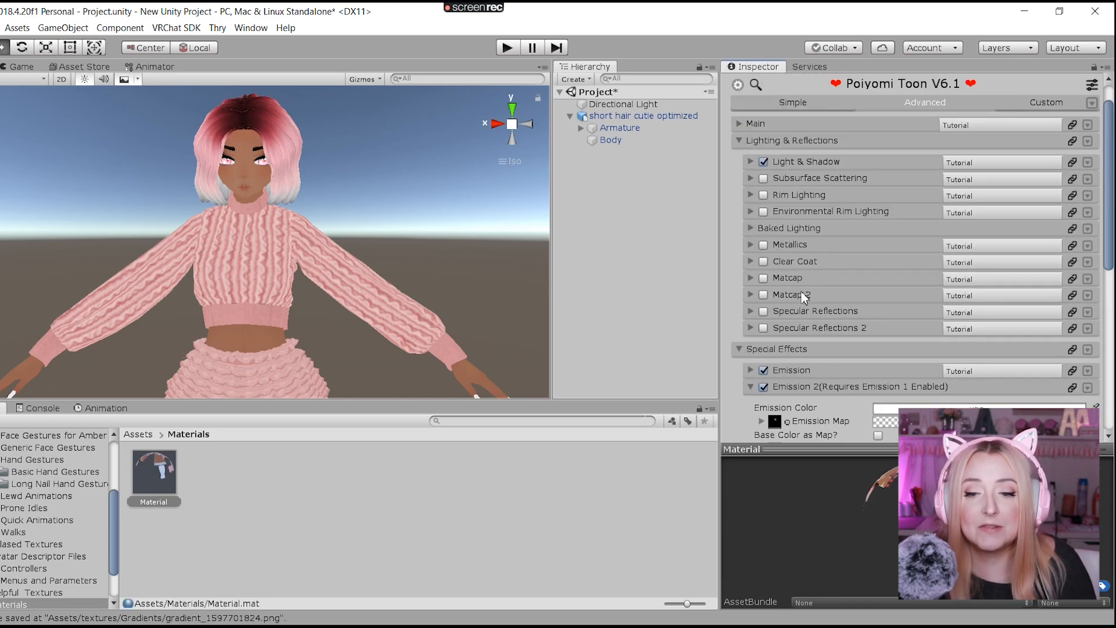
pyautogui.click(750, 278)
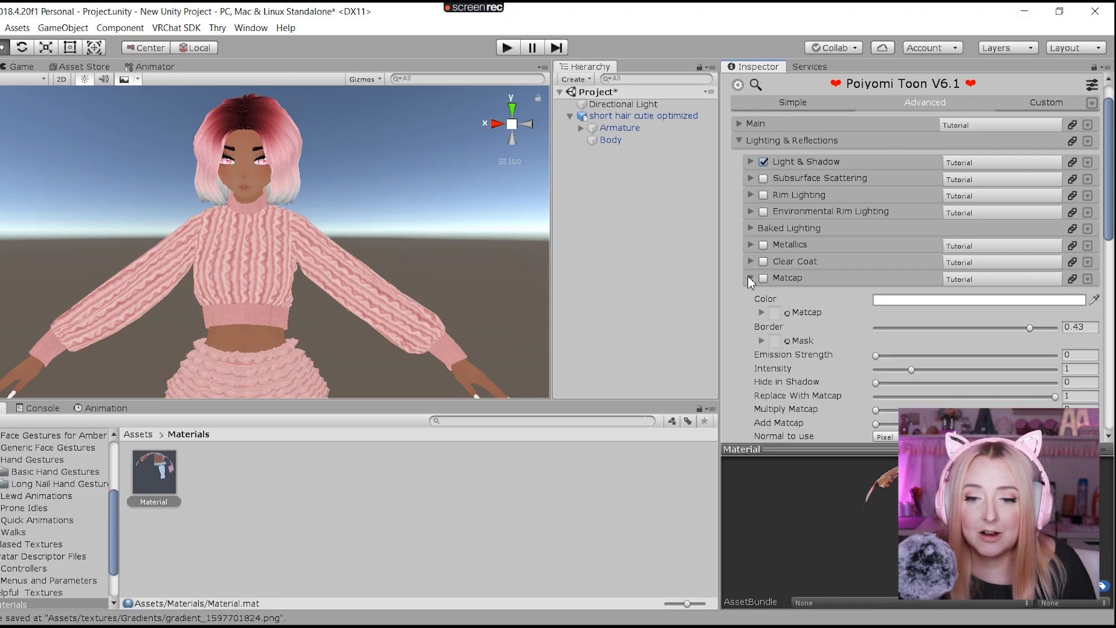
pyautogui.click(763, 278)
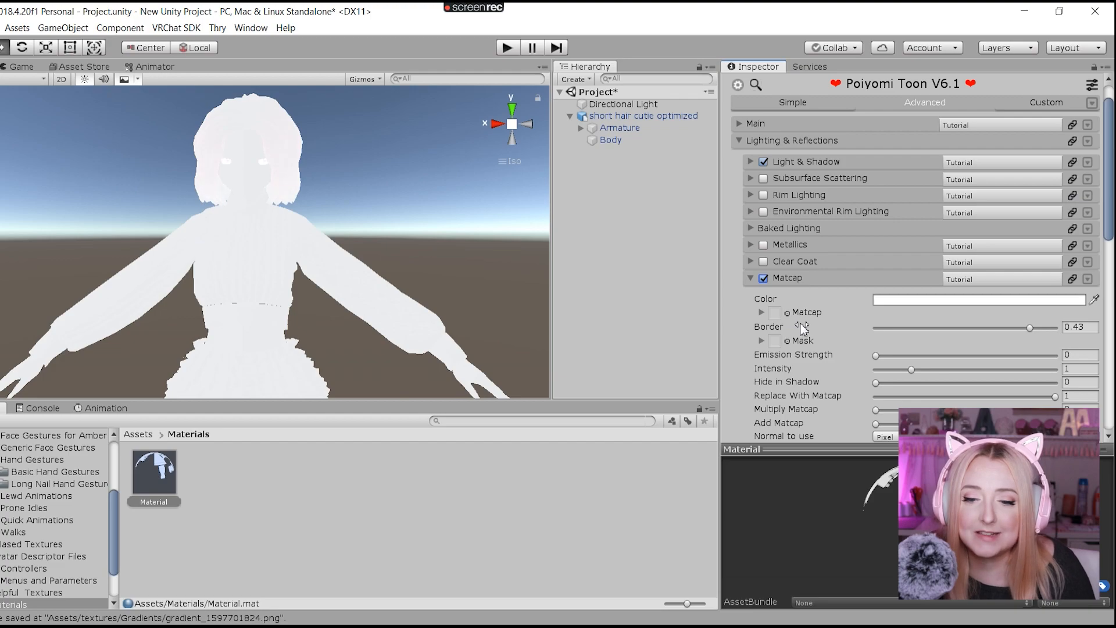
pyautogui.scroll(-2, 803, 328)
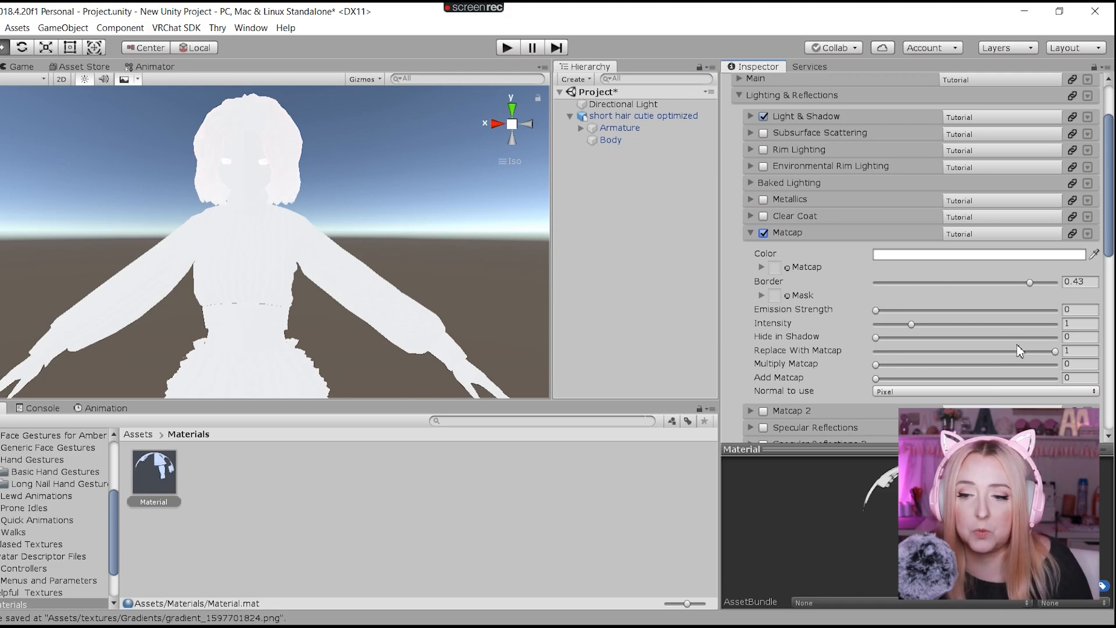
pyautogui.moveTo(1054, 351); pyautogui.dragTo(873, 351)
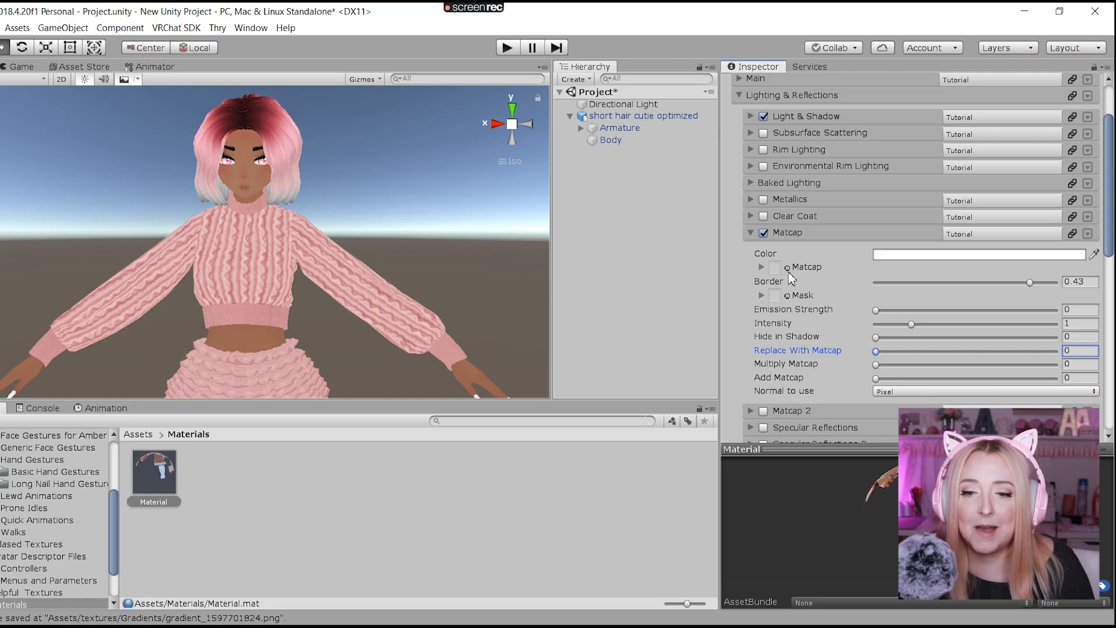
# - Browse the project textures for the Matcap slot, search for "sat", and assign the satin texture
pyautogui.click(773, 266)
pyautogui.scroll(-5, 759, 246)
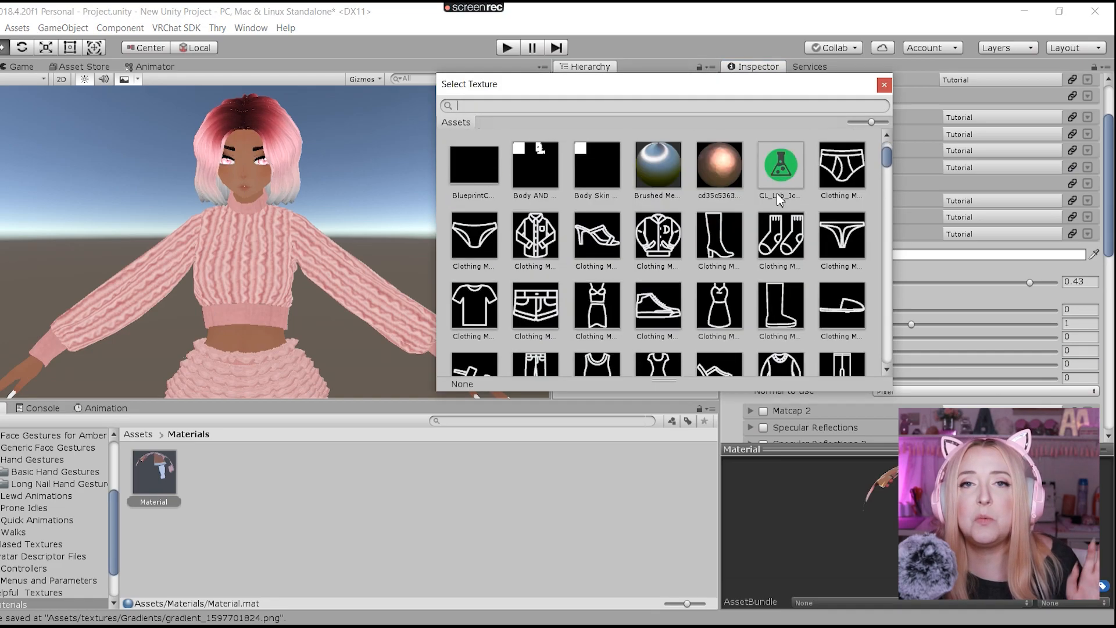
pyautogui.scroll(-10, 780, 197)
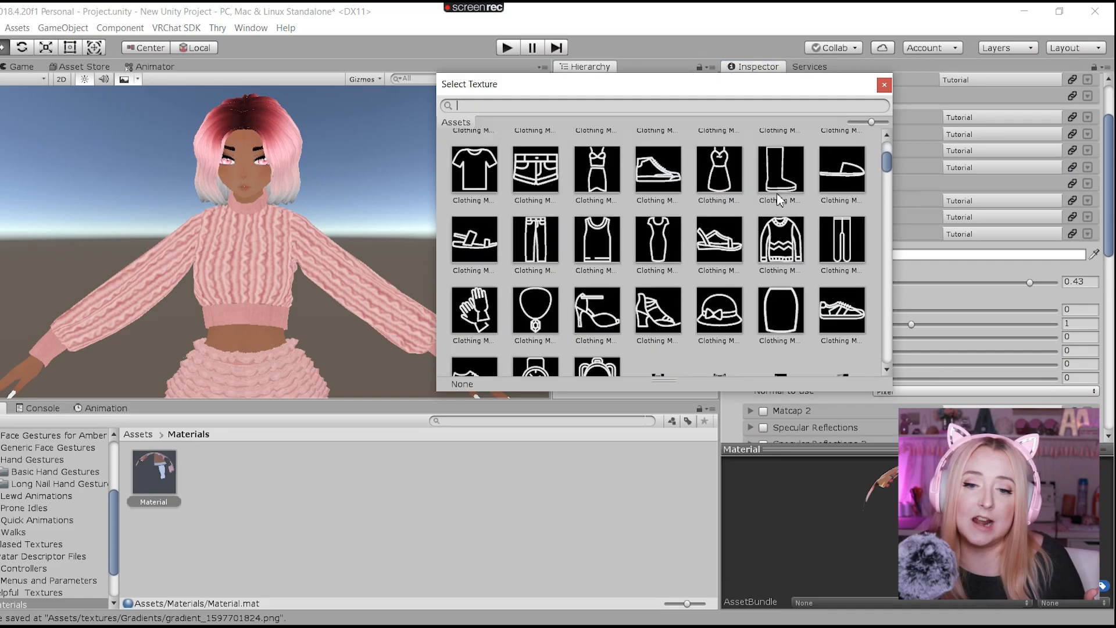
pyautogui.scroll(-6, 780, 198)
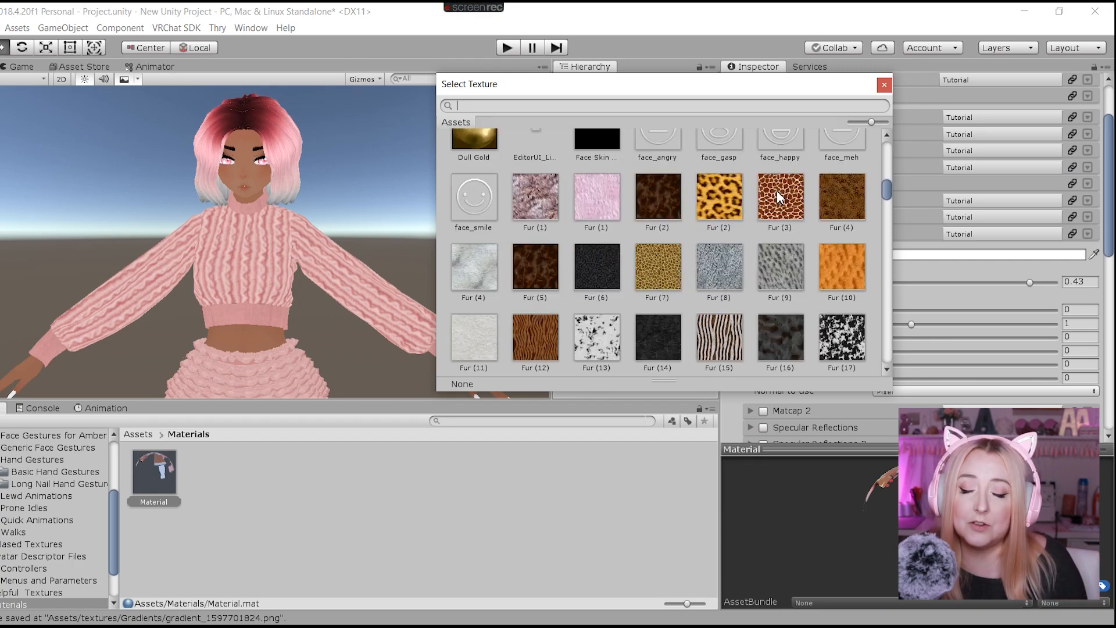
pyautogui.scroll(-1, 777, 190)
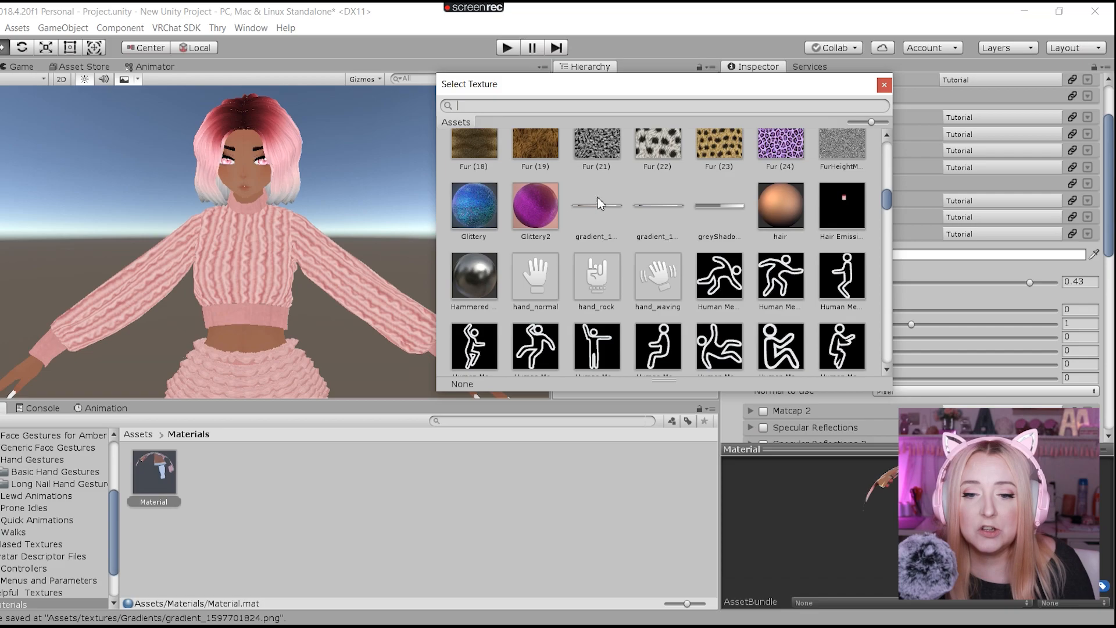
pyautogui.scroll(-8, 558, 215)
pyautogui.scroll(-1, 595, 210)
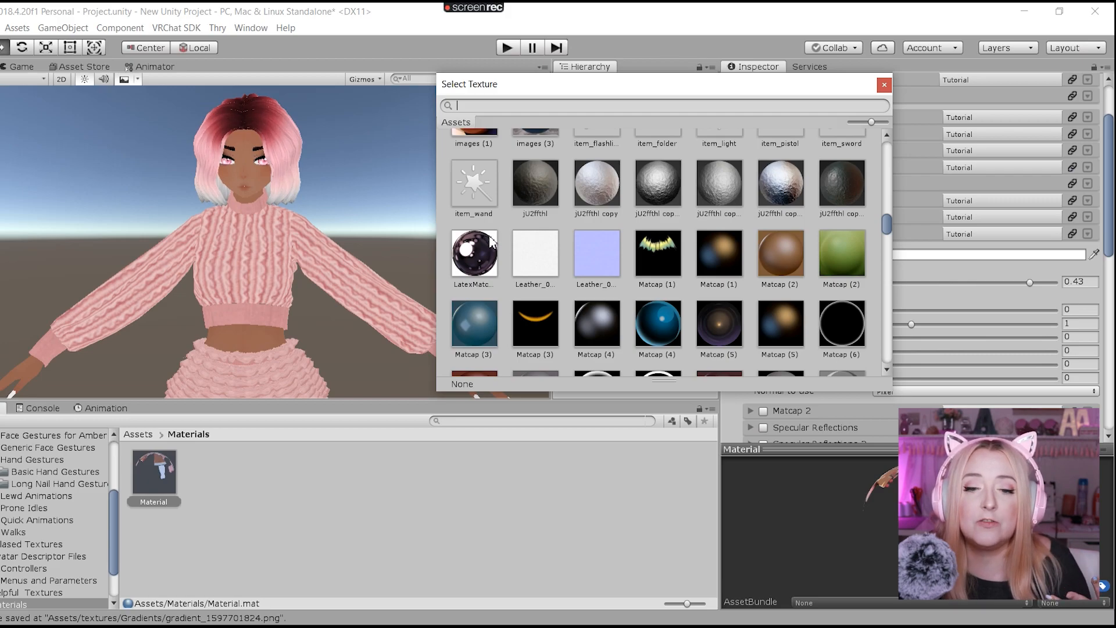
pyautogui.scroll(-6, 493, 240)
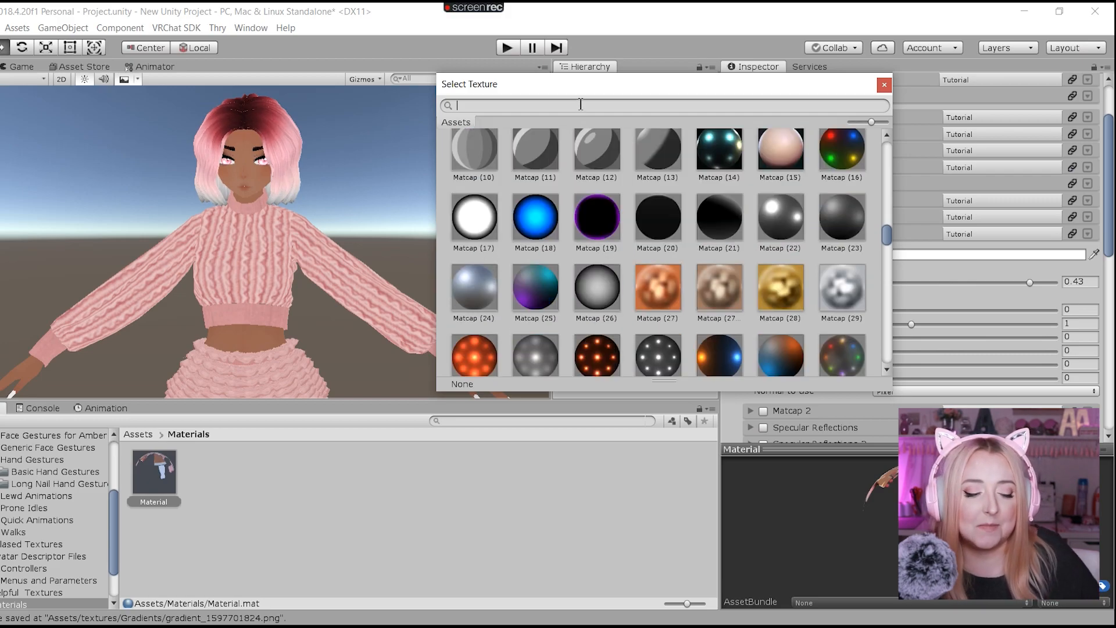
pyautogui.write('sat')
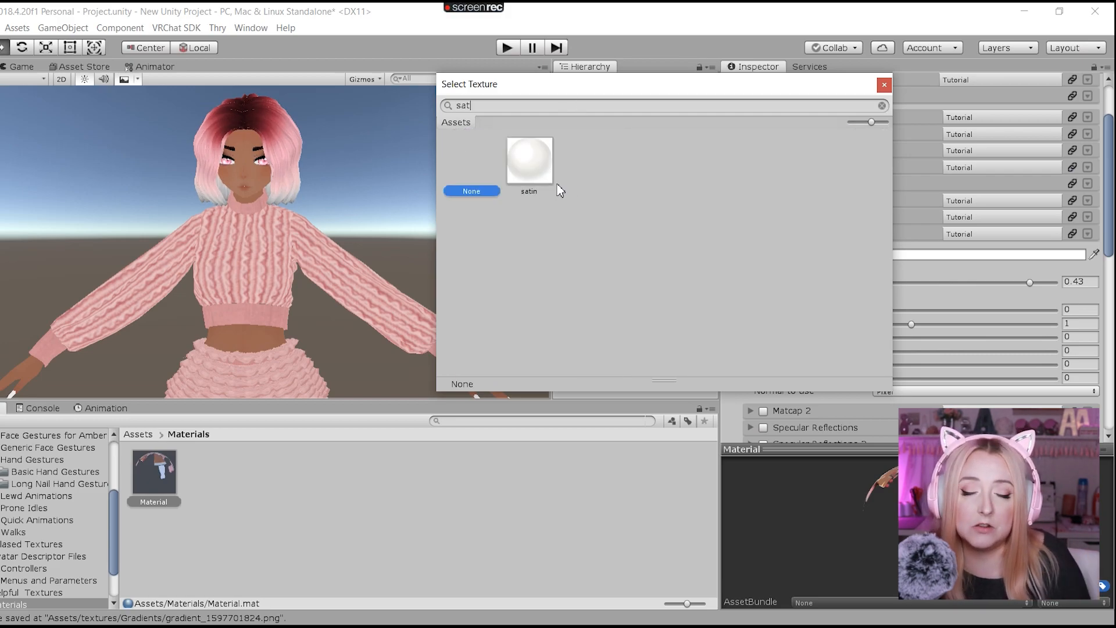
pyautogui.doubleClick(528, 169)
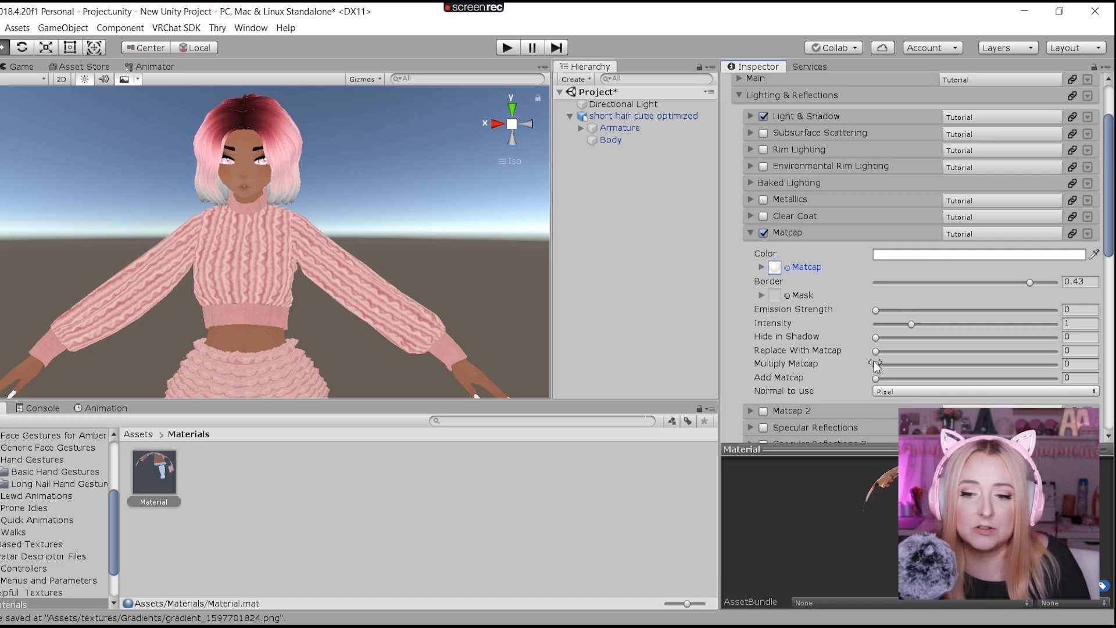
# - Try Multiply Matcap at 0.736 and at 1, inspecting the avatar's sweater up close
pyautogui.moveTo(874, 364); pyautogui.dragTo(1009, 373)
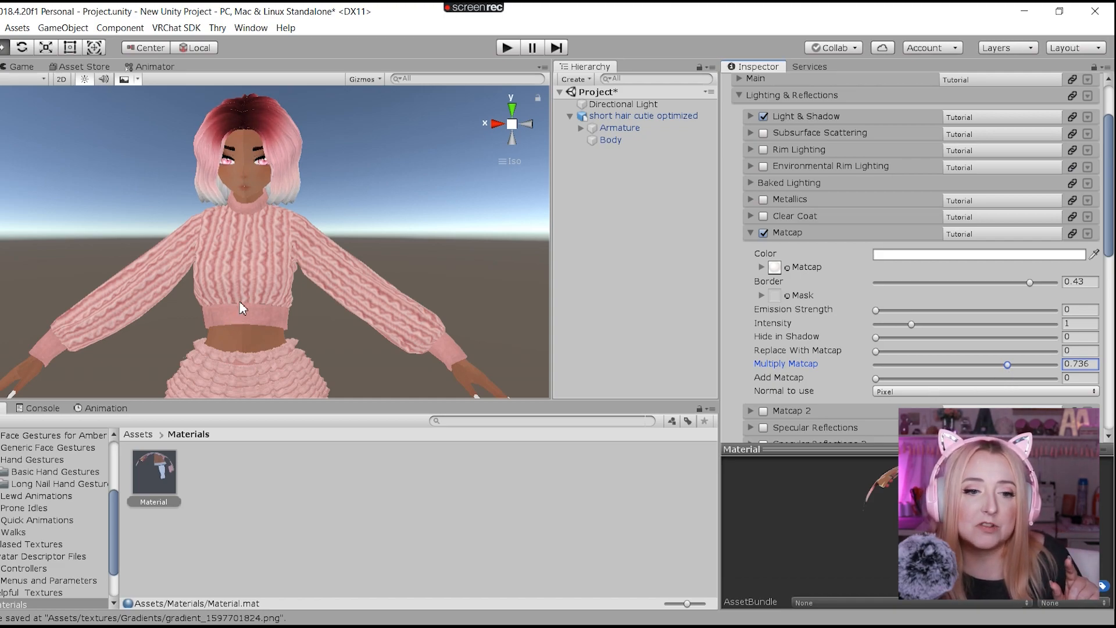
pyautogui.keyDown('alt'); pyautogui.moveTo(243, 308); pyautogui.dragTo(314, 227); pyautogui.keyUp('alt')
pyautogui.scroll(3, 324, 318)
pyautogui.scroll(-2, 323, 319)
pyautogui.scroll(2, 156, 343)
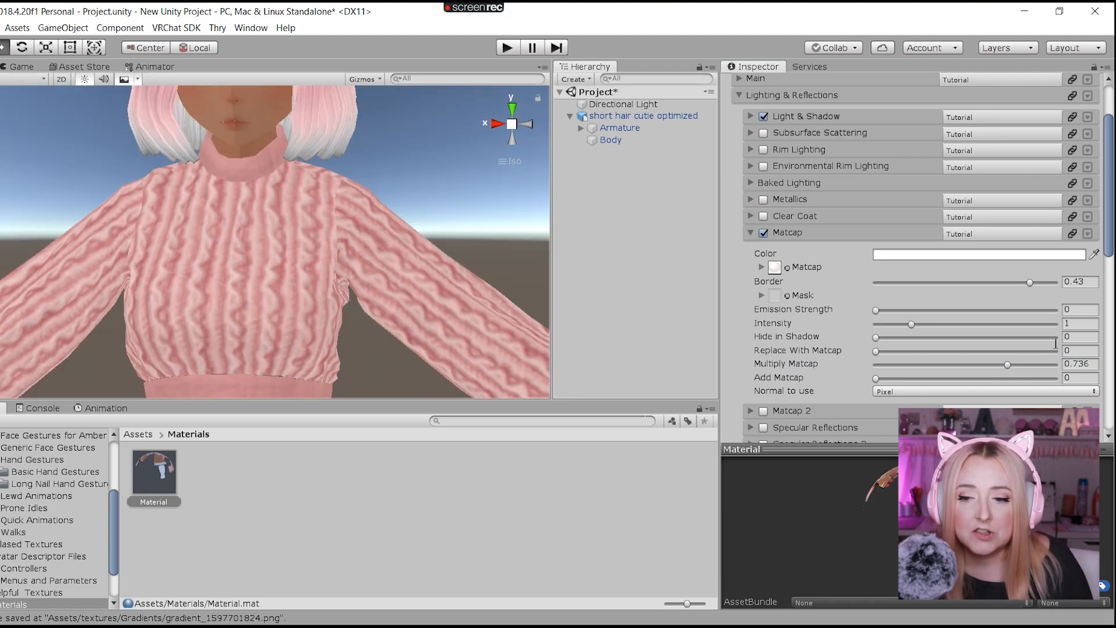
pyautogui.moveTo(1008, 367); pyautogui.dragTo(1106, 362)
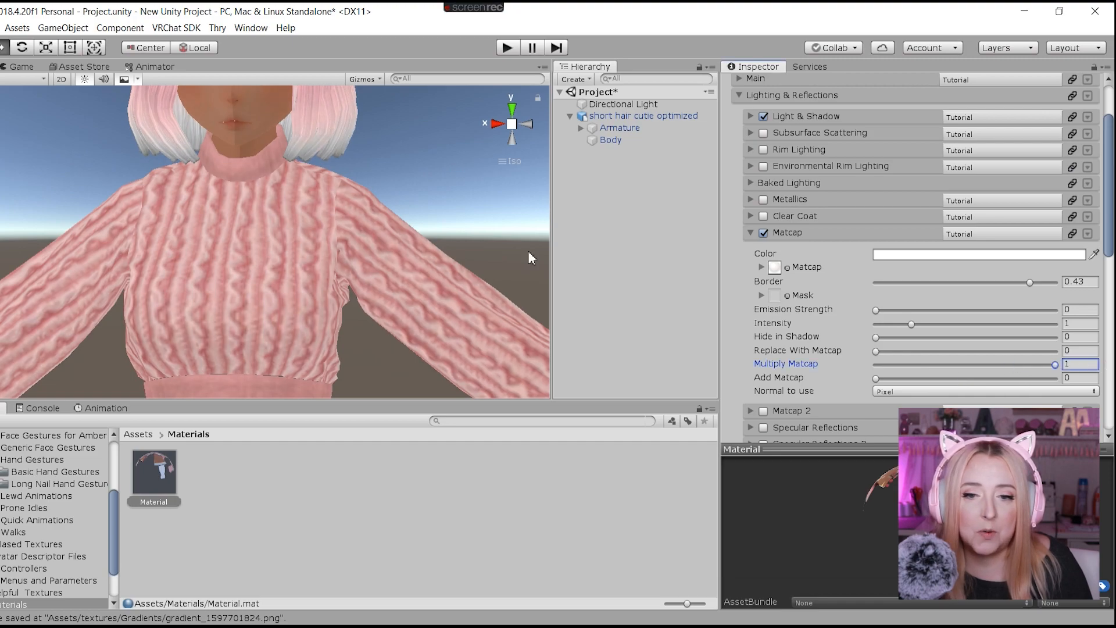
pyautogui.scroll(-4, 462, 273)
pyautogui.scroll(2, 845, 265)
pyautogui.scroll(1, 847, 271)
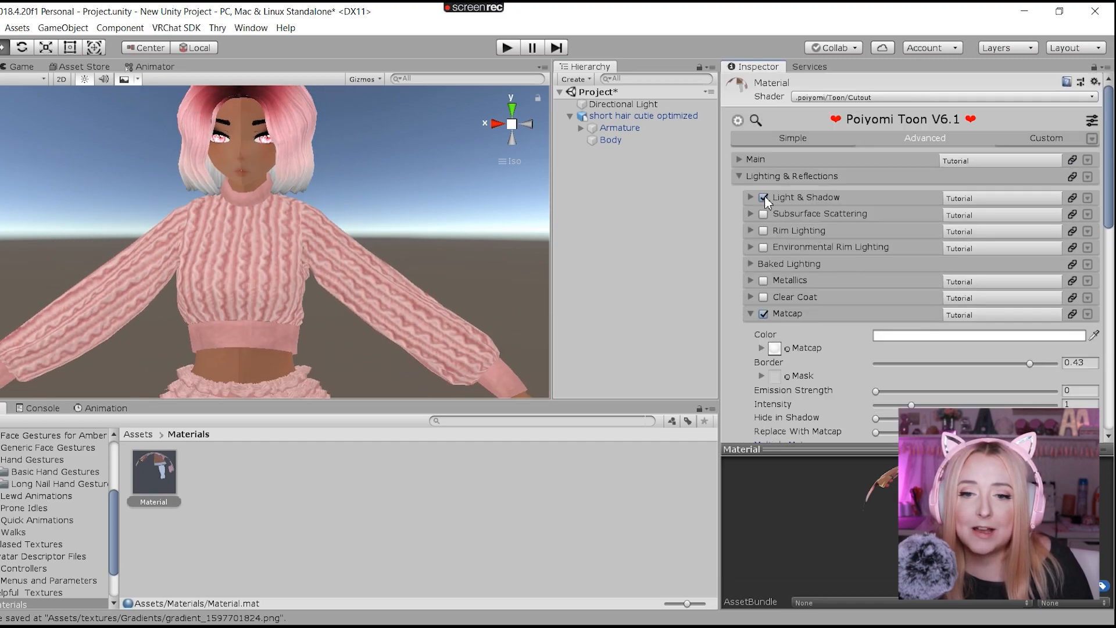
# - Expand the material's Main settings, try Normal Intensity at 2.2 and 5.86 on the knit clothing, and settle on 0.48
pyautogui.click(750, 160)
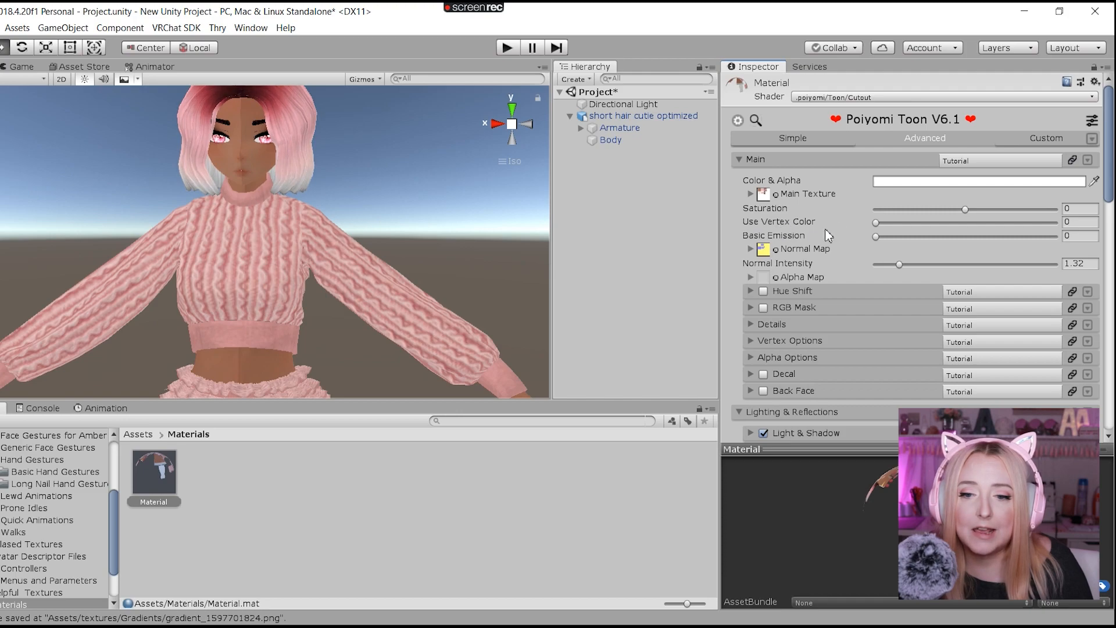
pyautogui.moveTo(870, 263)
pyautogui.mouseDown()
pyautogui.moveTo(968, 285)
pyautogui.moveTo(987, 304)
pyautogui.moveTo(865, 306)
pyautogui.moveTo(936, 306)
pyautogui.moveTo(886, 314)
pyautogui.moveTo(954, 326)
pyautogui.moveTo(897, 322)
pyautogui.moveTo(923, 326)
pyautogui.mouseUp()
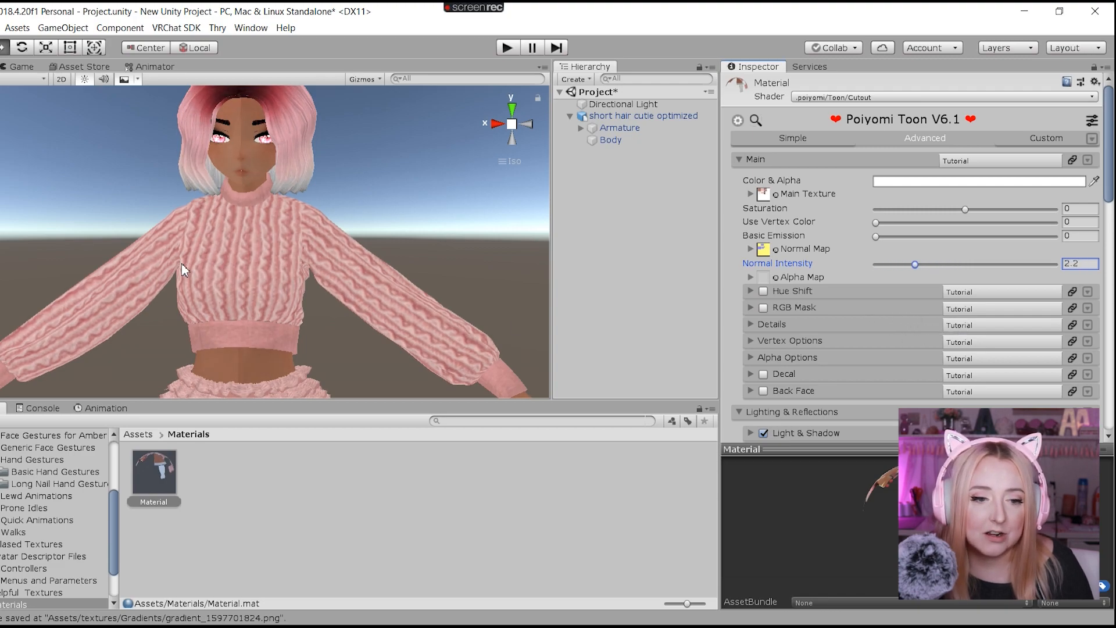
pyautogui.scroll(4, 211, 243)
pyautogui.scroll(3, 211, 243)
pyautogui.moveTo(210, 243); pyautogui.dragTo(241, 218, button='right')
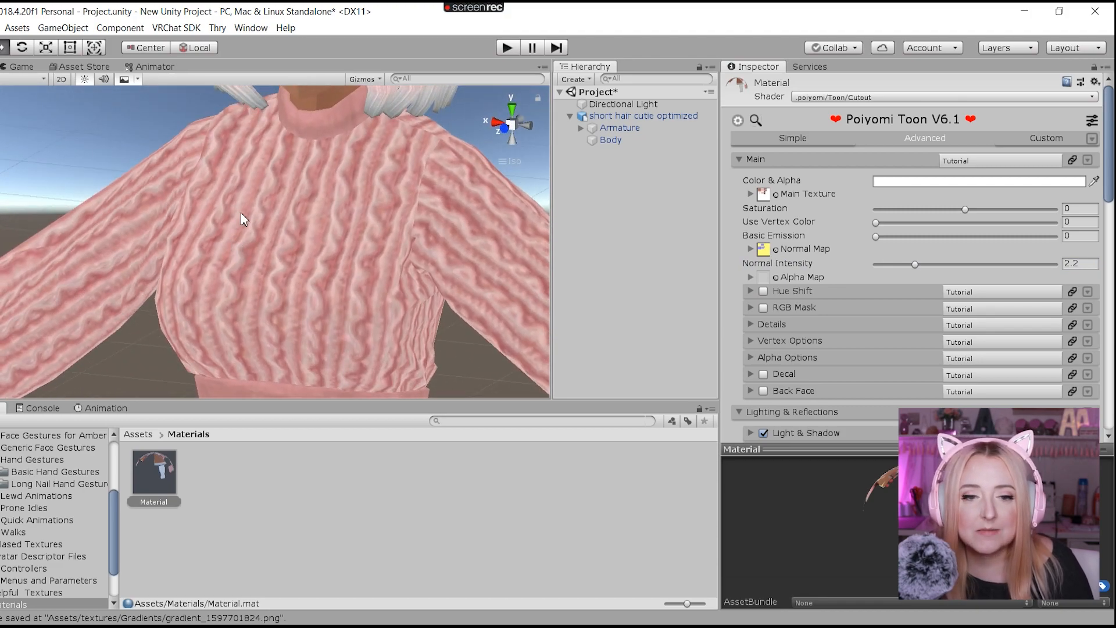
pyautogui.scroll(2, 241, 217)
pyautogui.scroll(-4, 241, 176)
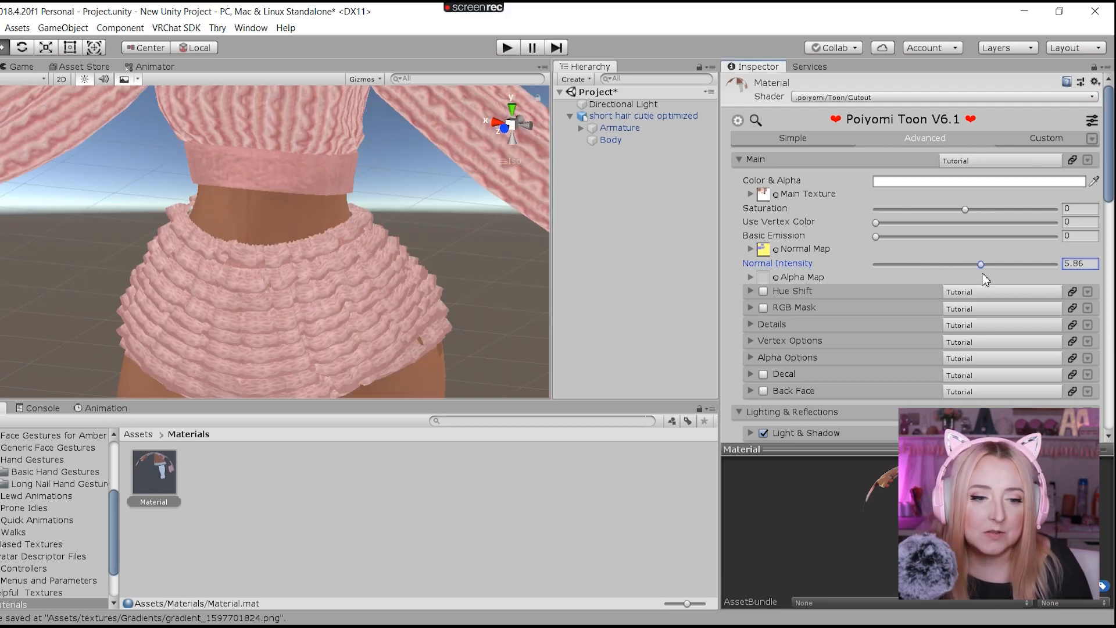
pyautogui.moveTo(969, 284); pyautogui.dragTo(887, 296)
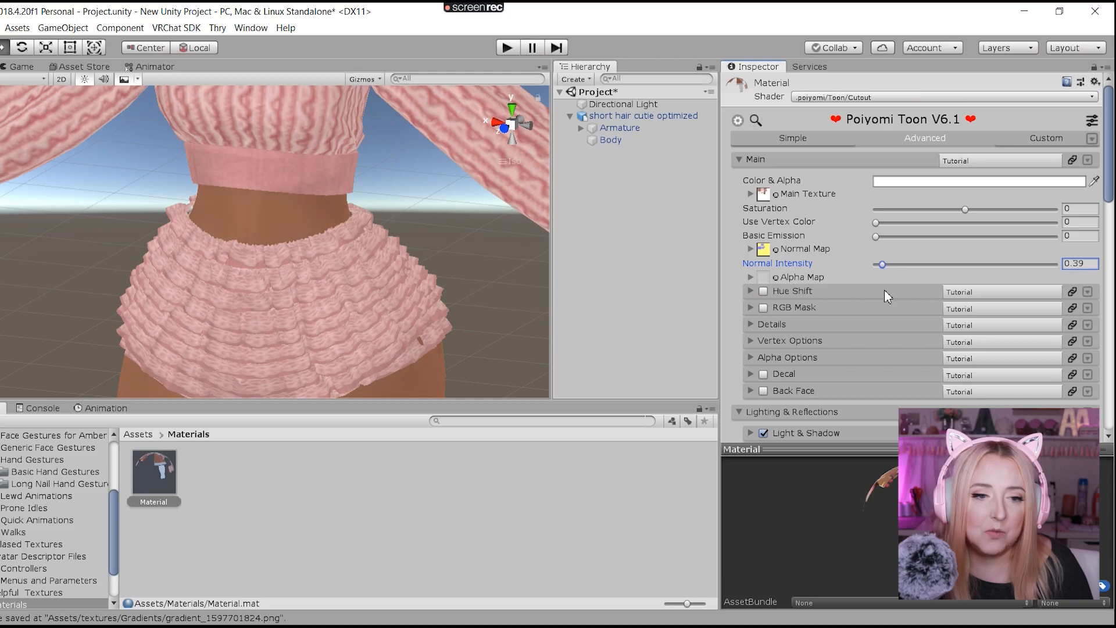
pyautogui.scroll(-10, 279, 271)
pyautogui.moveTo(224, 179); pyautogui.dragTo(285, 151, button='right')
# - Lower the first matcap's Multiply Matcap to 0.718
pyautogui.scroll(-12, 856, 280)
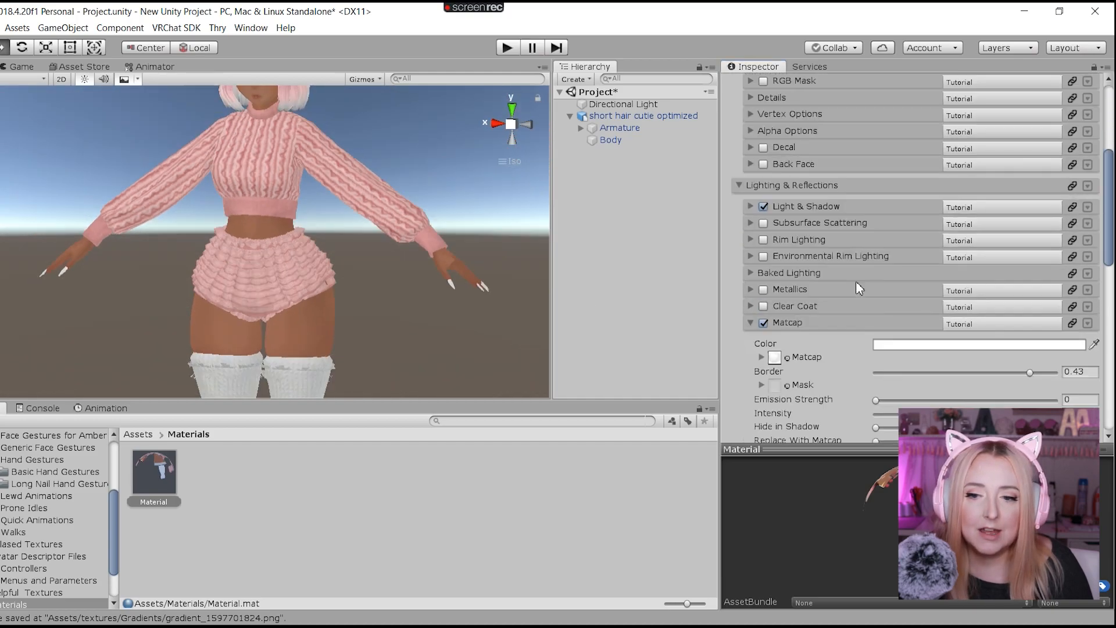
pyautogui.scroll(4, 826, 253)
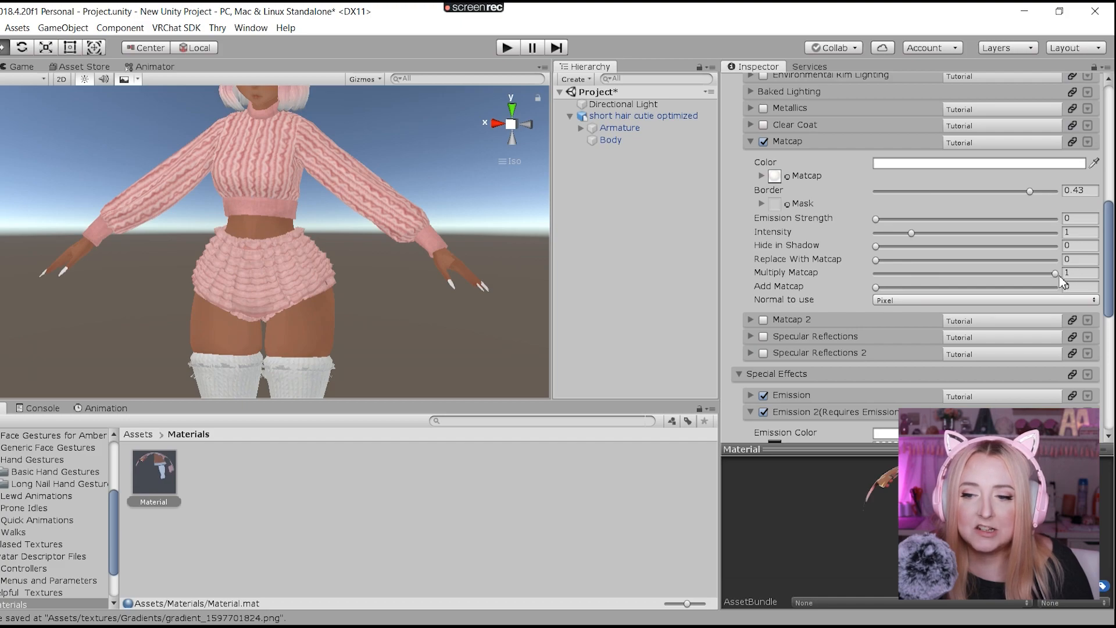
pyautogui.moveTo(1055, 273); pyautogui.dragTo(1004, 274)
pyautogui.scroll(-1, 297, 248)
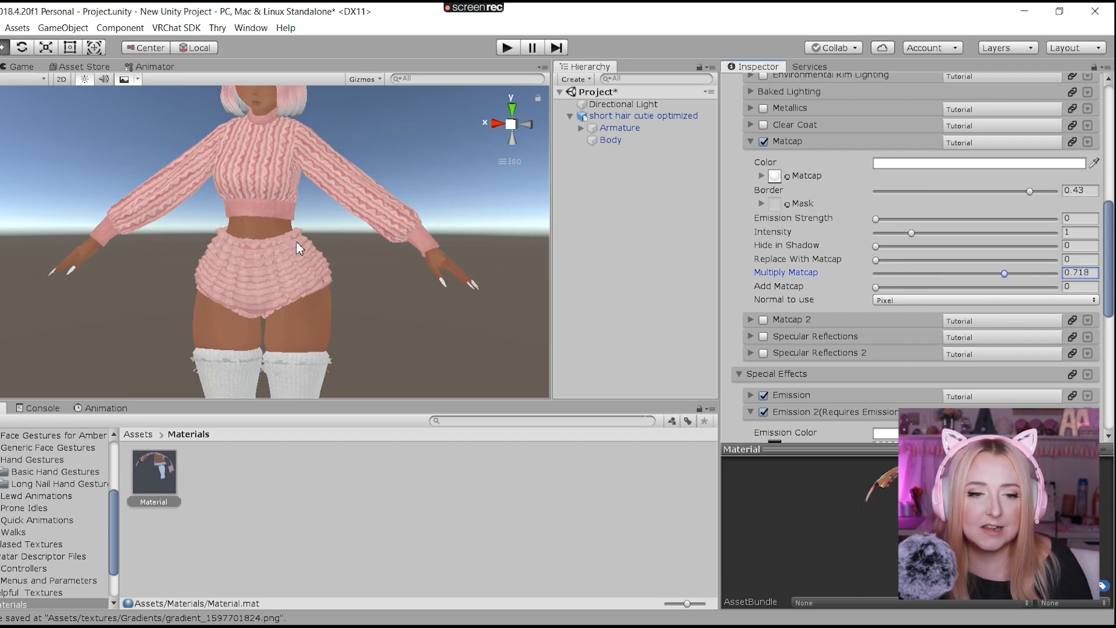
# - Examine the avatar's thigh-high socks from the front and side, including their upper edges, and the whole outfit
pyautogui.scroll(-3, 300, 248)
pyautogui.moveTo(308, 297); pyautogui.dragTo(308, 312, button='right')
pyautogui.moveTo(297, 323); pyautogui.dragTo(281, 120, button='middle')
pyautogui.scroll(3, 317, 106)
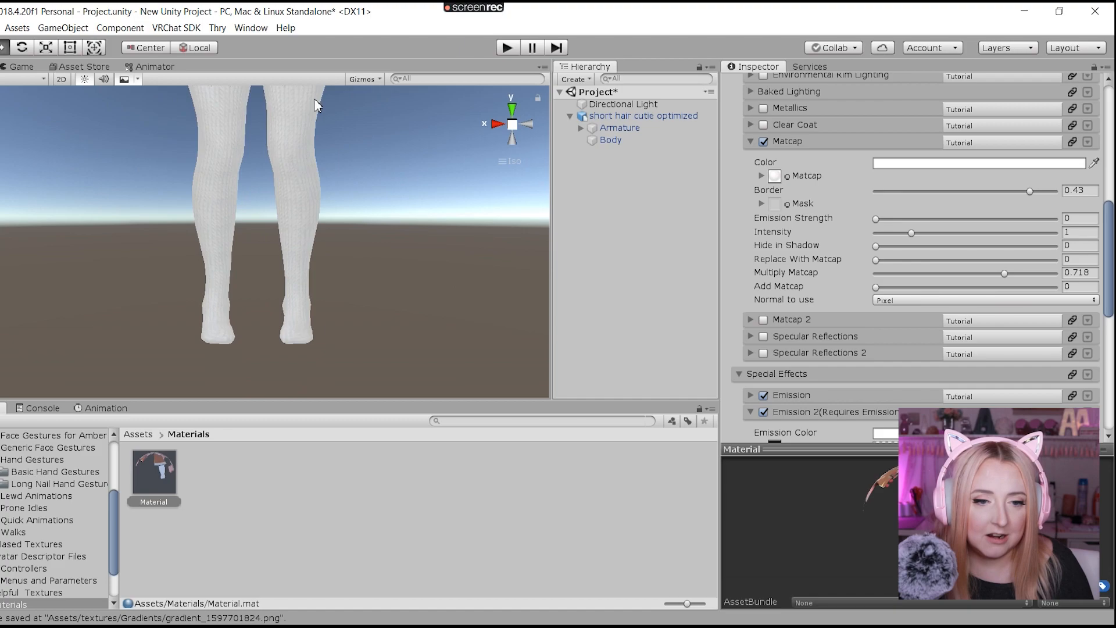
pyautogui.moveTo(314, 104); pyautogui.dragTo(163, 139, button='right')
pyautogui.moveTo(309, 189); pyautogui.dragTo(282, 409, button='middle')
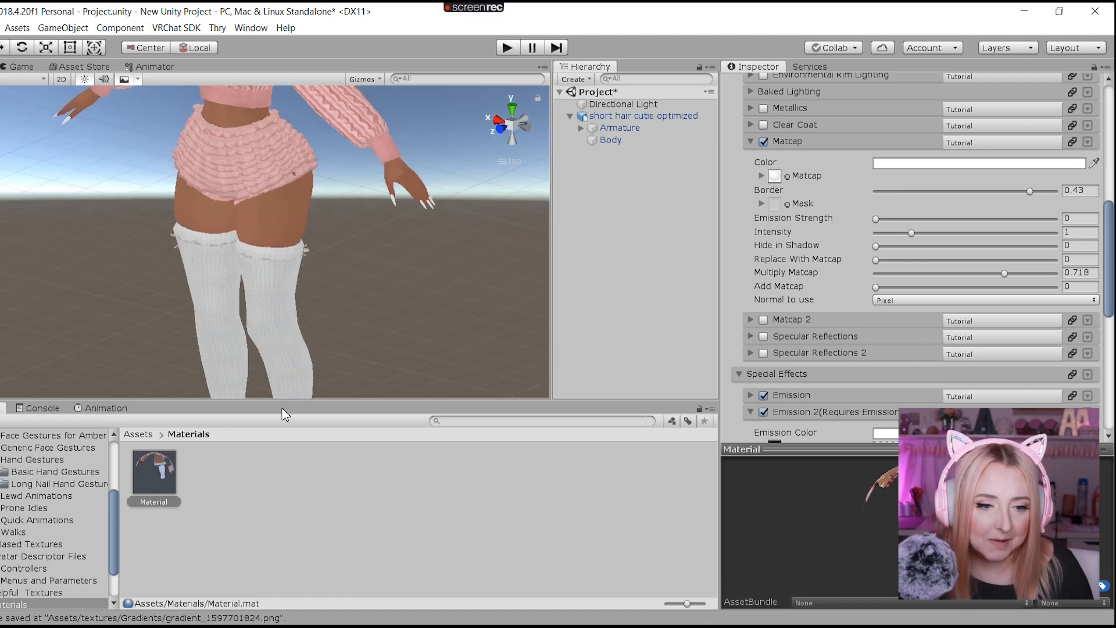
pyautogui.scroll(5, 264, 341)
pyautogui.moveTo(297, 320); pyautogui.dragTo(304, 157, button='middle')
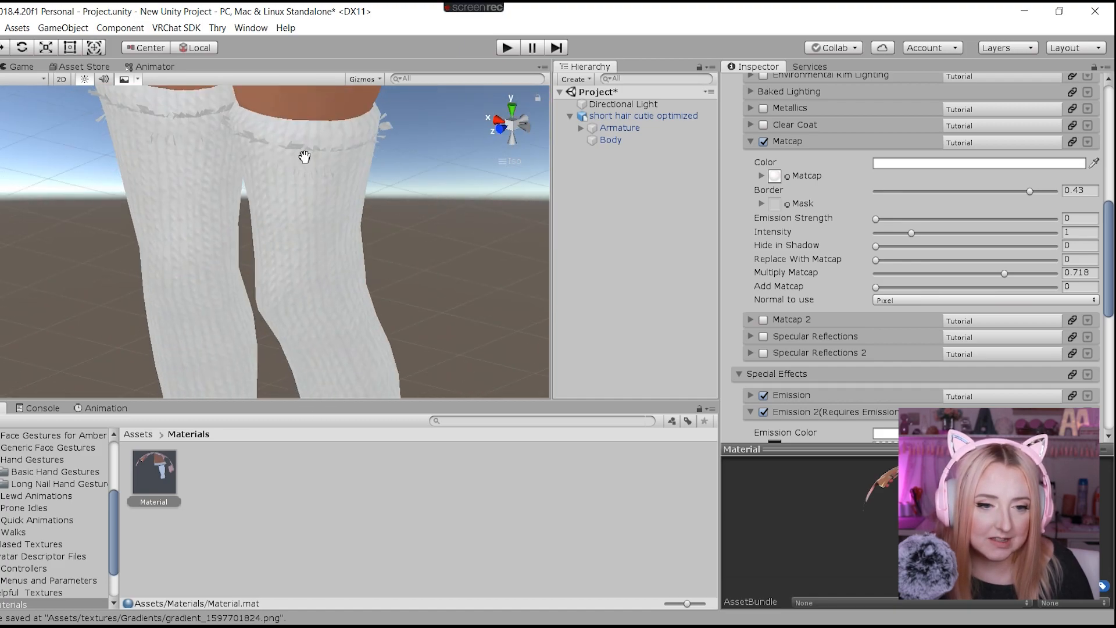
pyautogui.moveTo(304, 156); pyautogui.dragTo(331, 167, button='right')
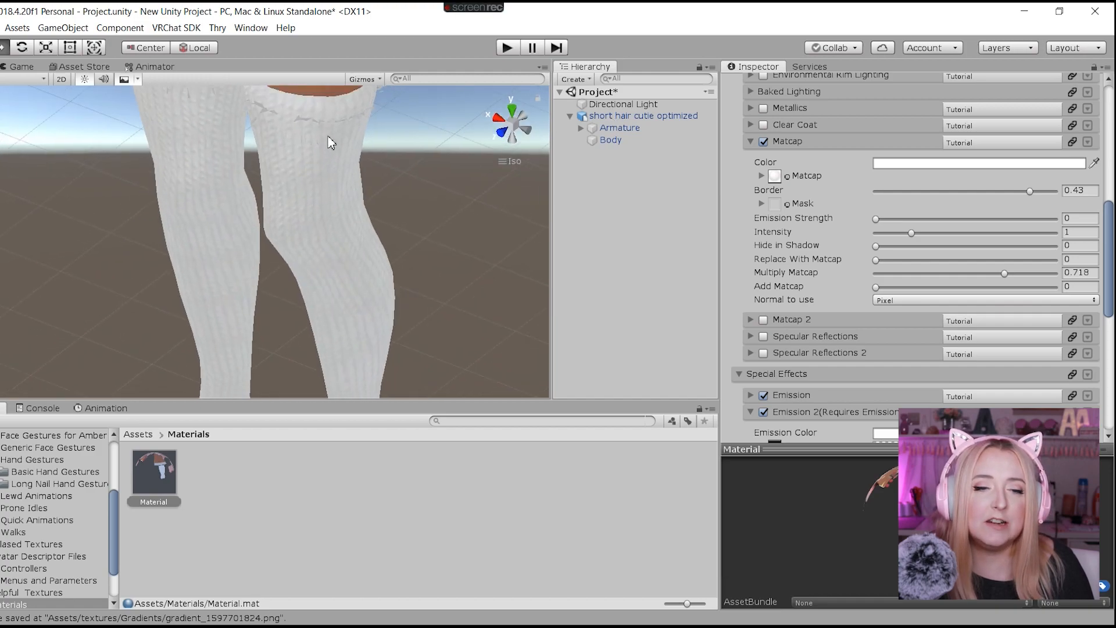
pyautogui.scroll(-3, 331, 143)
pyautogui.moveTo(339, 313); pyautogui.dragTo(199, 158, button='right')
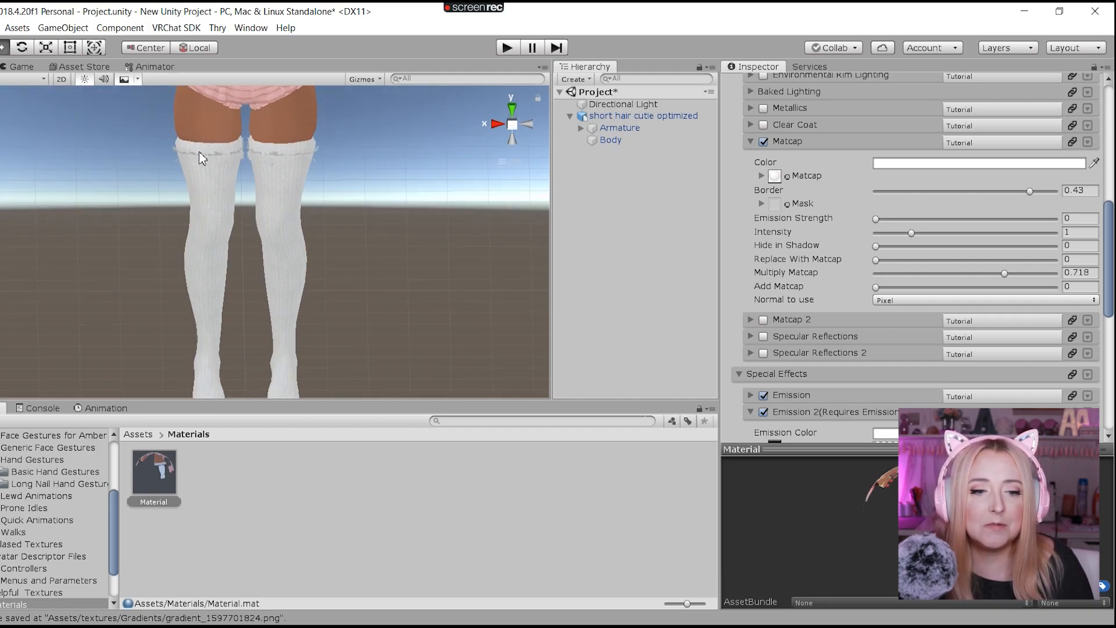
pyautogui.scroll(-5, 199, 158)
pyautogui.scroll(2, 199, 158)
pyautogui.scroll(-3, 198, 158)
pyautogui.moveTo(273, 258); pyautogui.dragTo(285, 274, button='right')
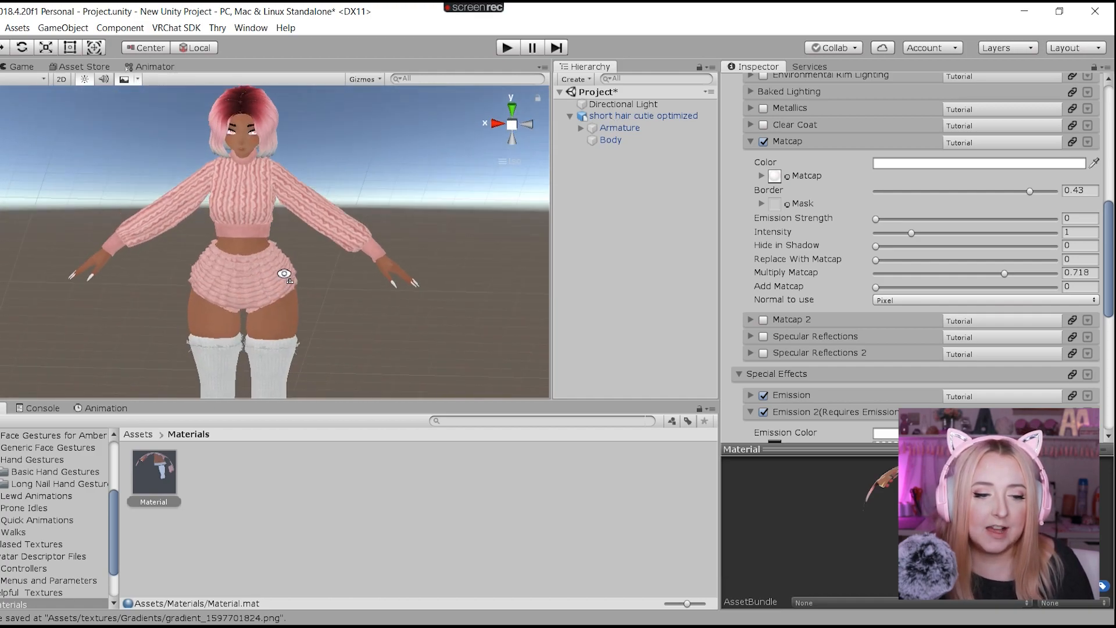
# - Reselect Material, set Cull to Off in its Rendering Options, and check the avatar's legs and clothing
pyautogui.click(146, 484)
pyautogui.scroll(-10, 924, 169)
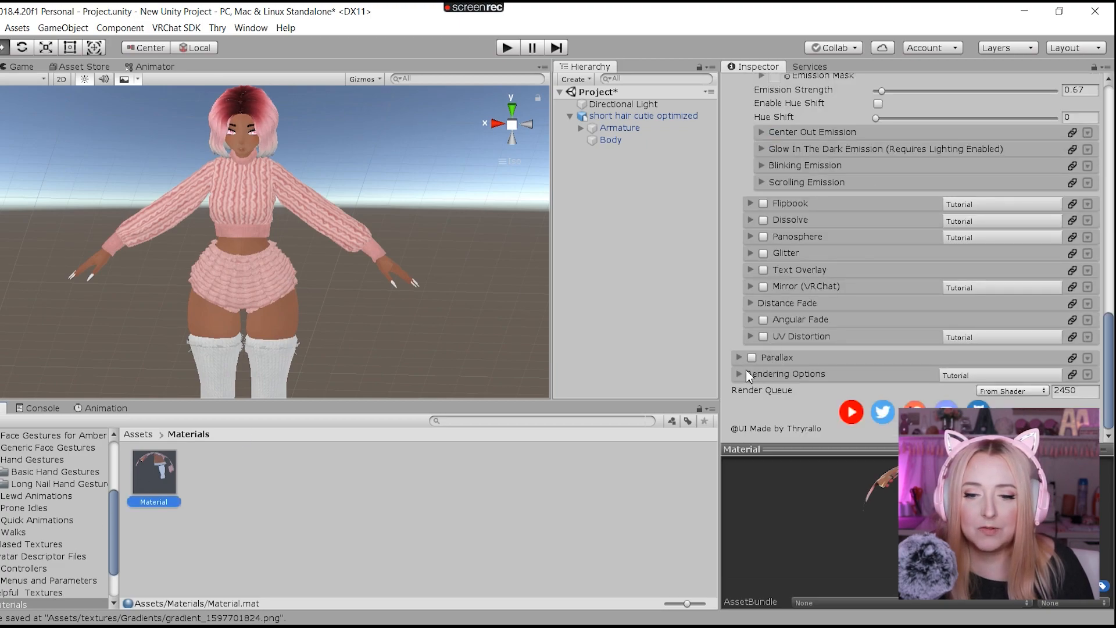
pyautogui.click(738, 375)
pyautogui.scroll(-3, 756, 366)
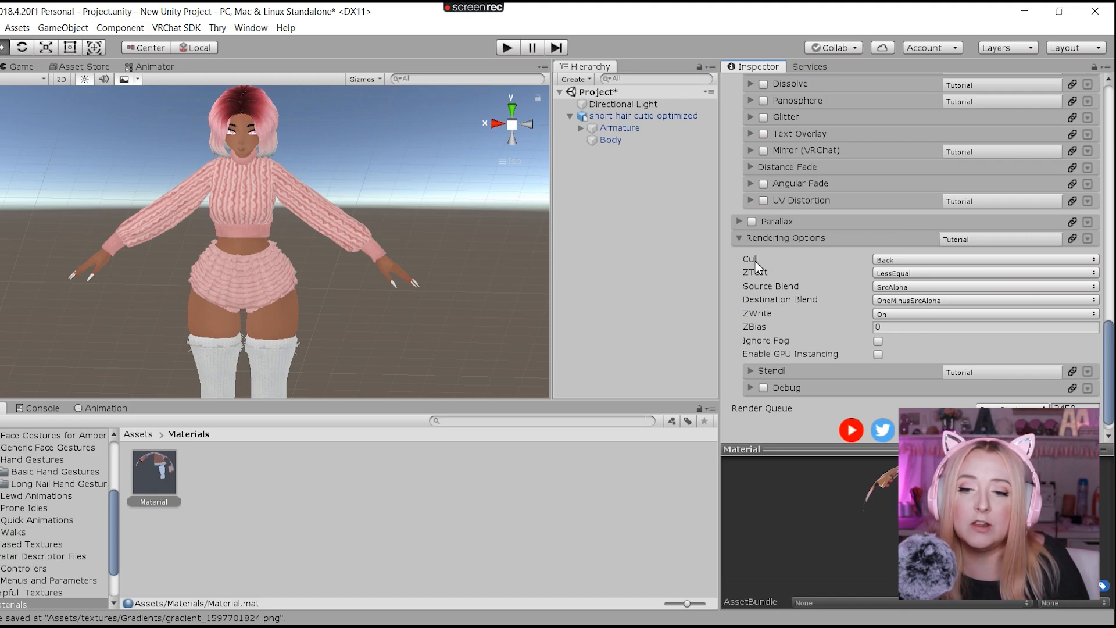
pyautogui.click(883, 259)
pyautogui.click(889, 276)
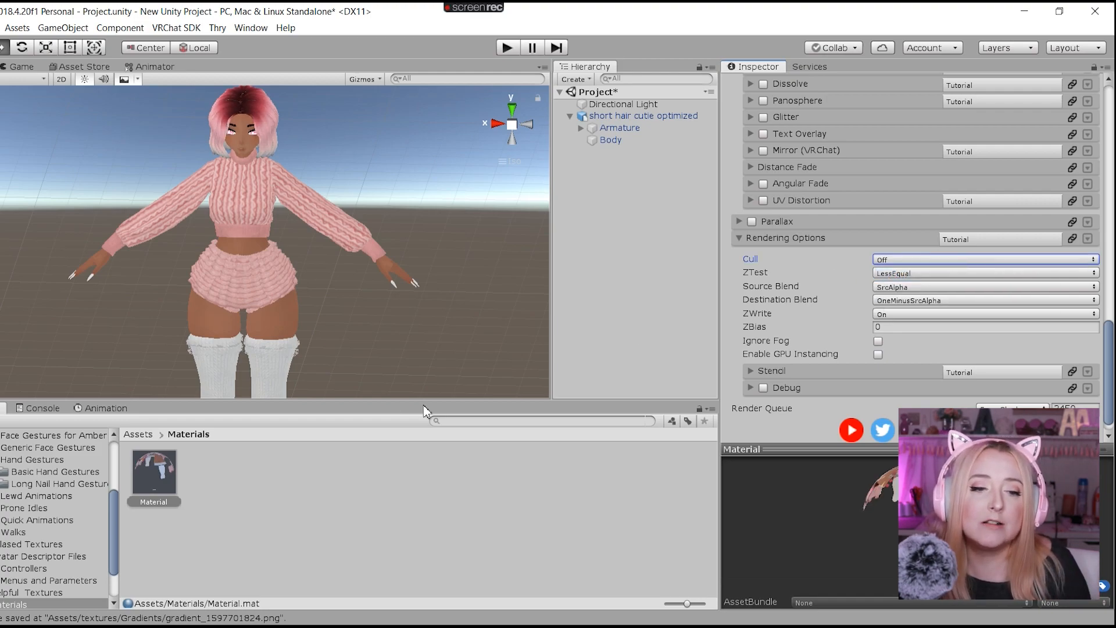
pyautogui.moveTo(292, 361); pyautogui.dragTo(302, 208, button='middle')
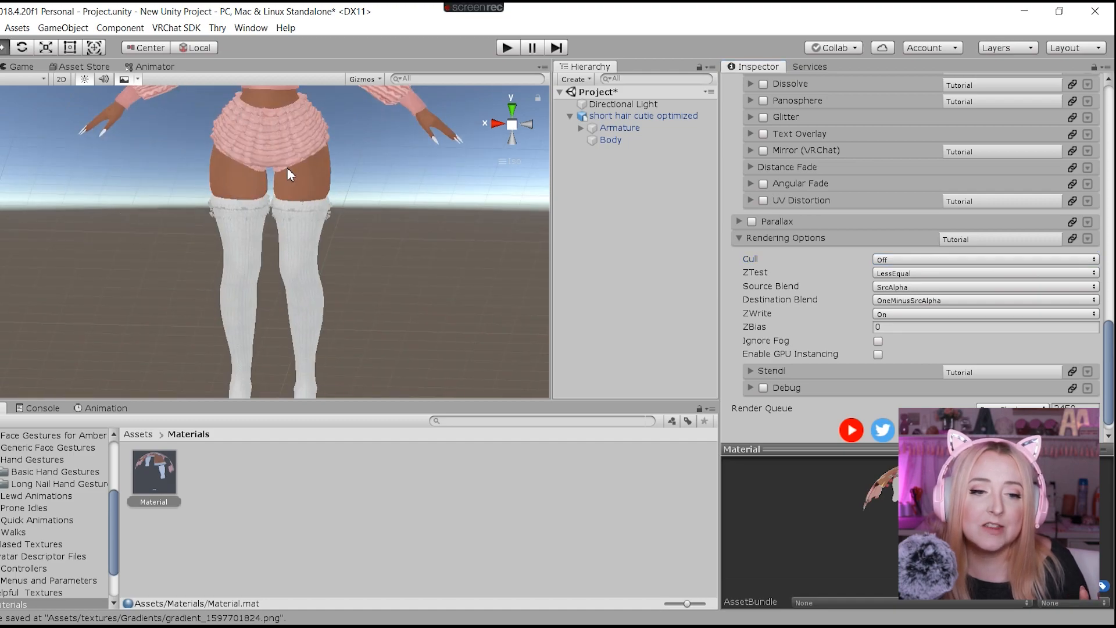
pyautogui.scroll(1, 348, 234)
pyautogui.moveTo(339, 240); pyautogui.dragTo(315, 297, button='middle')
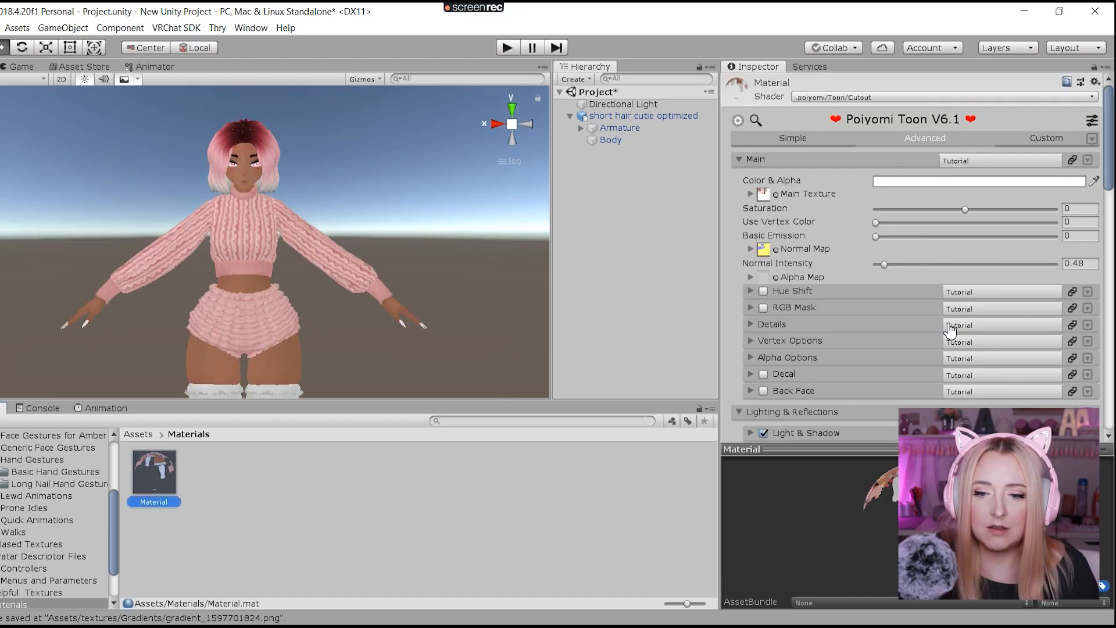
# - Collapse the first Matcap section in Lighting & Reflections and enable Matcap 2
pyautogui.scroll(-5, 947, 322)
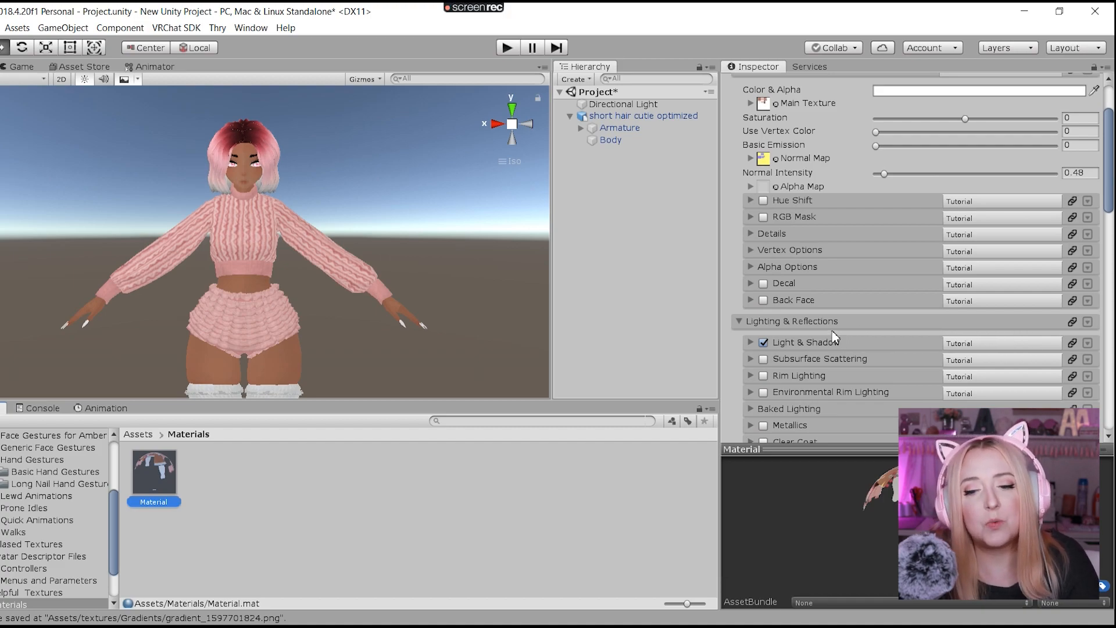
pyautogui.scroll(-3, 836, 336)
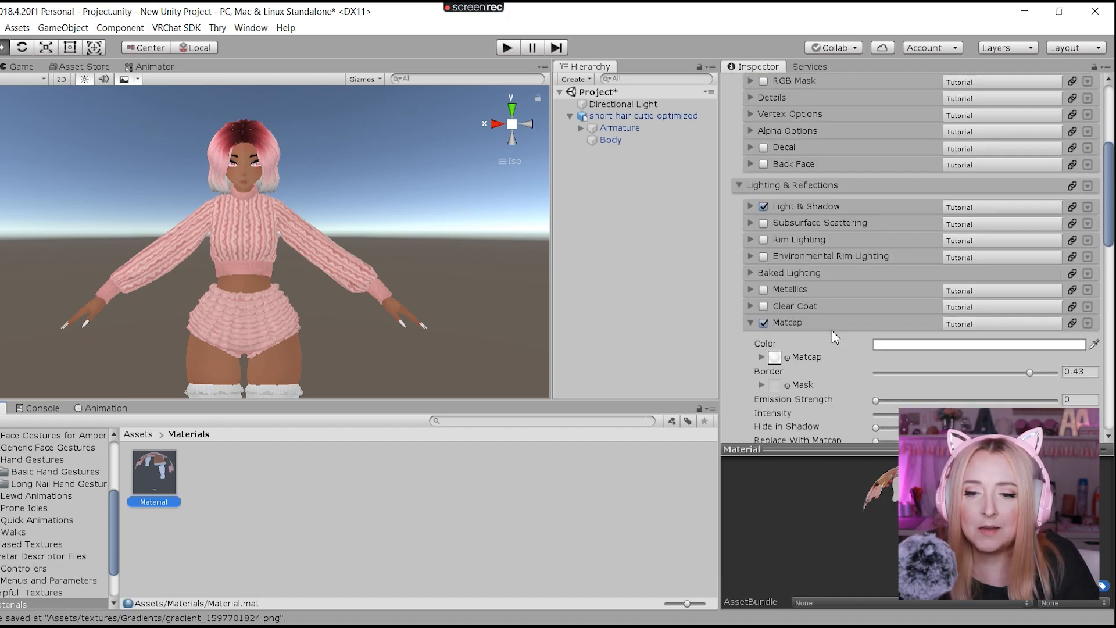
pyautogui.scroll(-1, 835, 336)
pyautogui.click(755, 278)
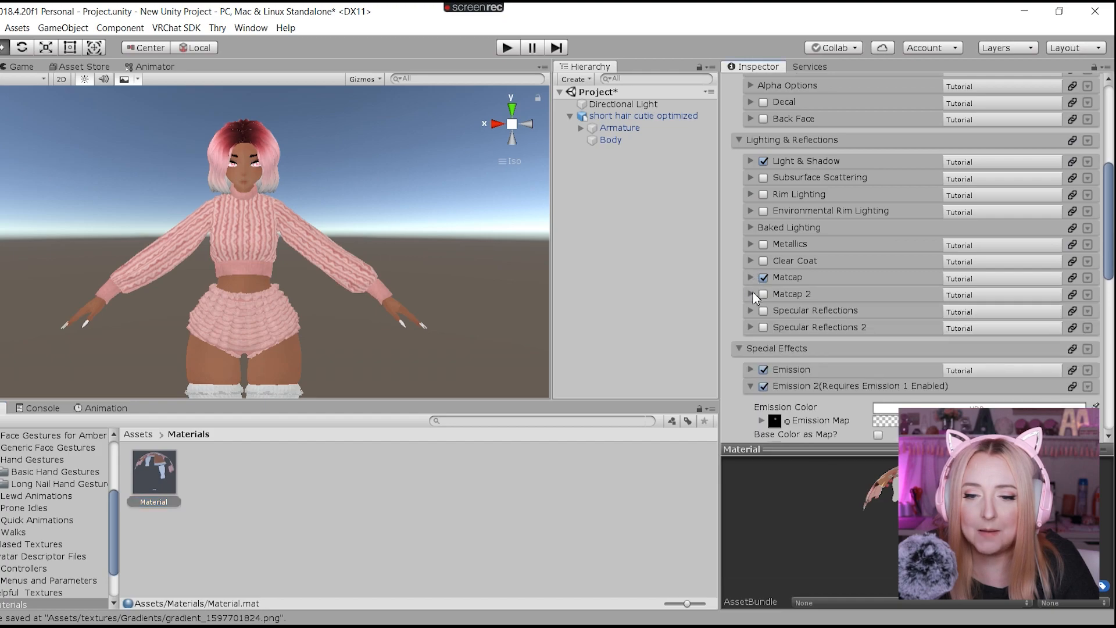
pyautogui.click(757, 294)
pyautogui.click(763, 294)
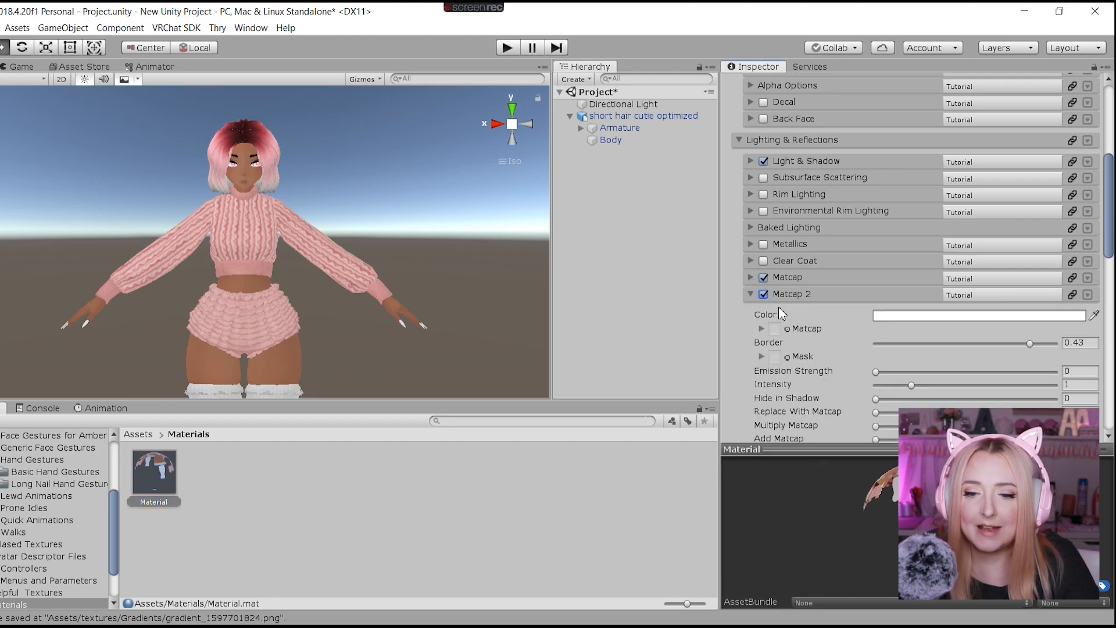
# - Assign the nail mask to Matcap 2's Mask and the Matcap (15) texture to its Matcap
pyautogui.scroll(-1, 779, 306)
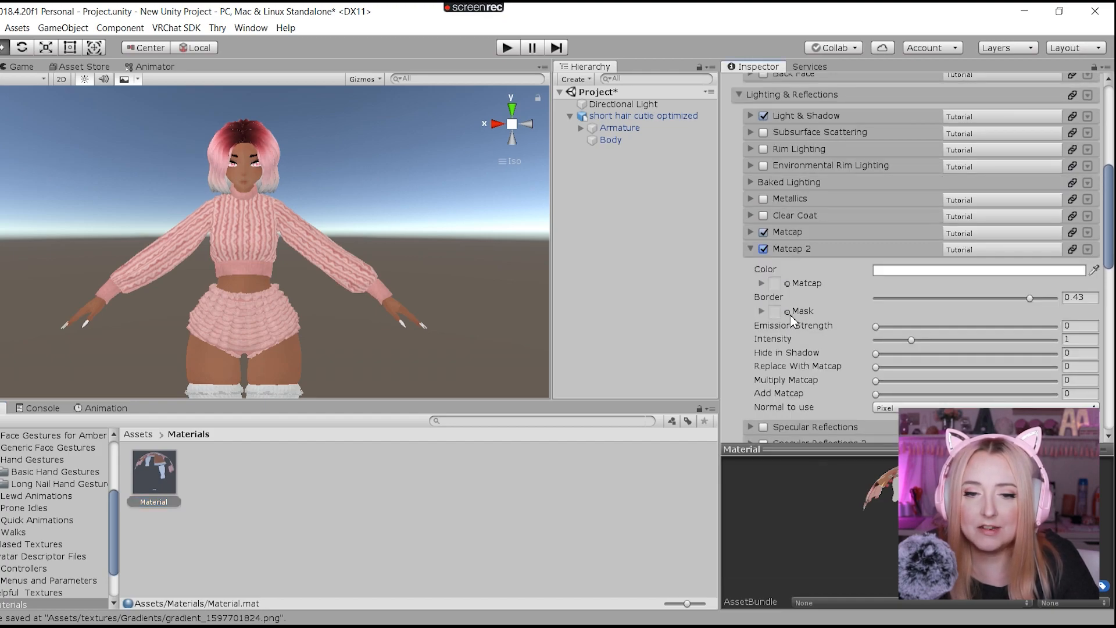
pyautogui.click(788, 313)
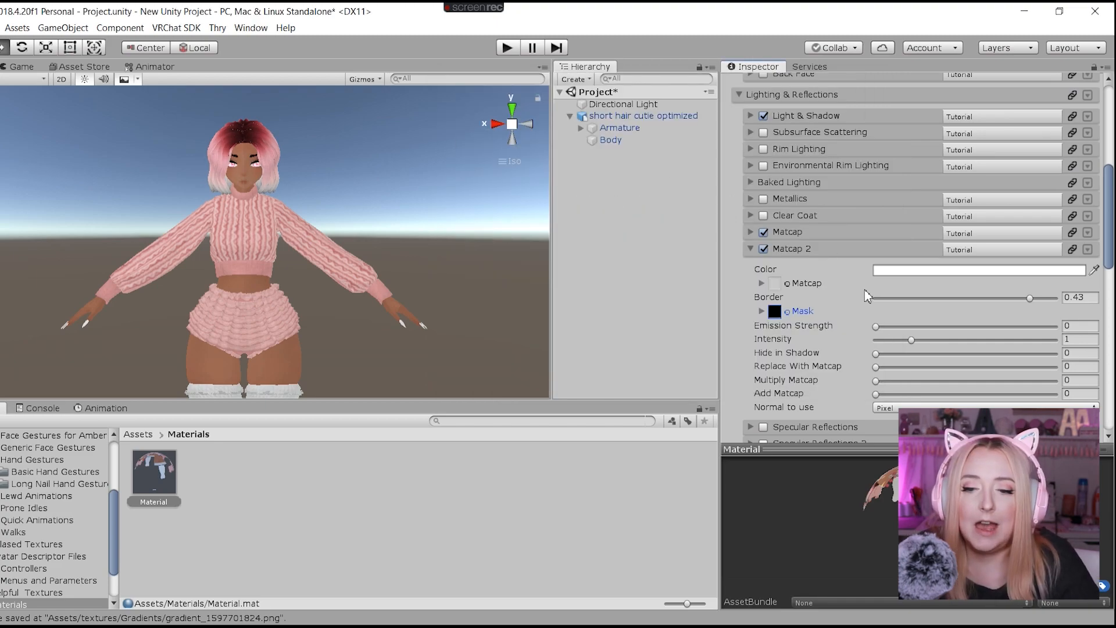
pyautogui.scroll(-1, 868, 301)
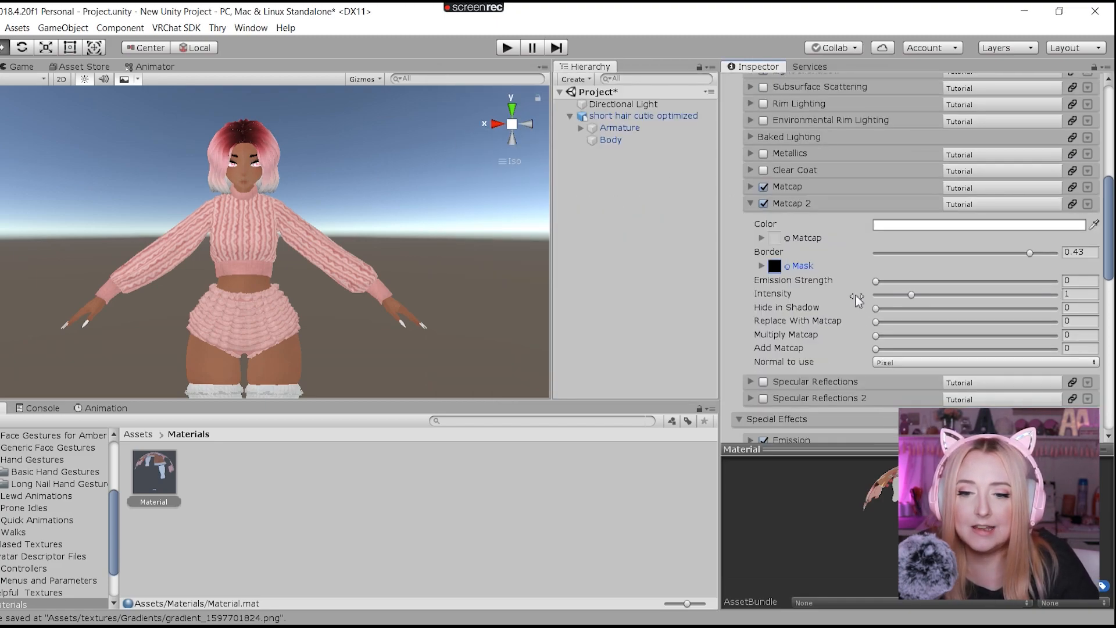
pyautogui.click(788, 238)
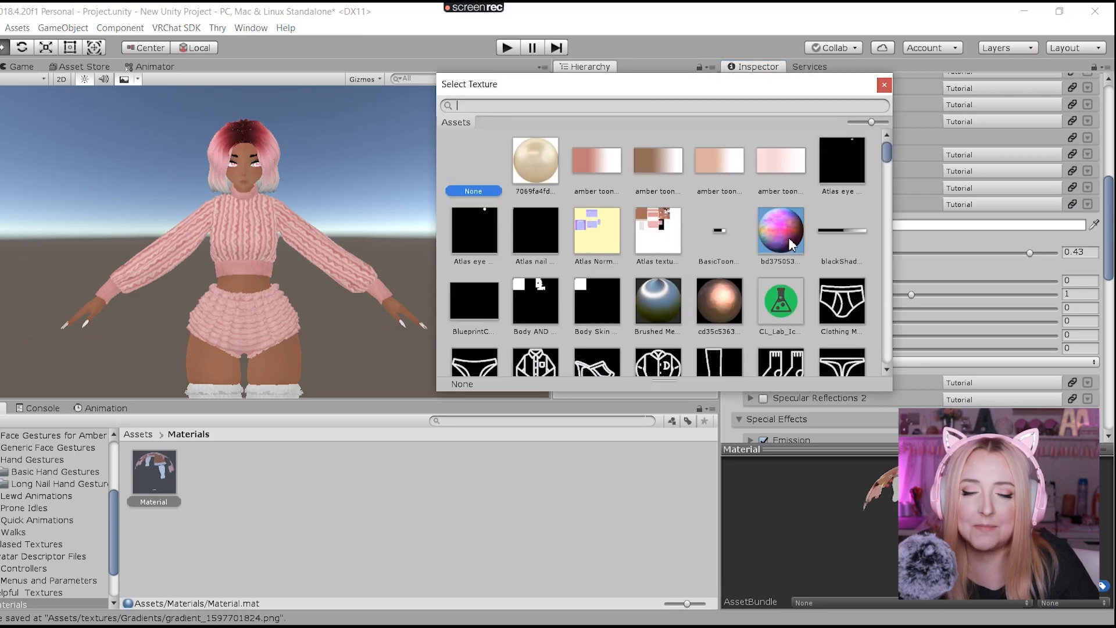
pyautogui.scroll(-5, 771, 256)
pyautogui.scroll(-10, 771, 255)
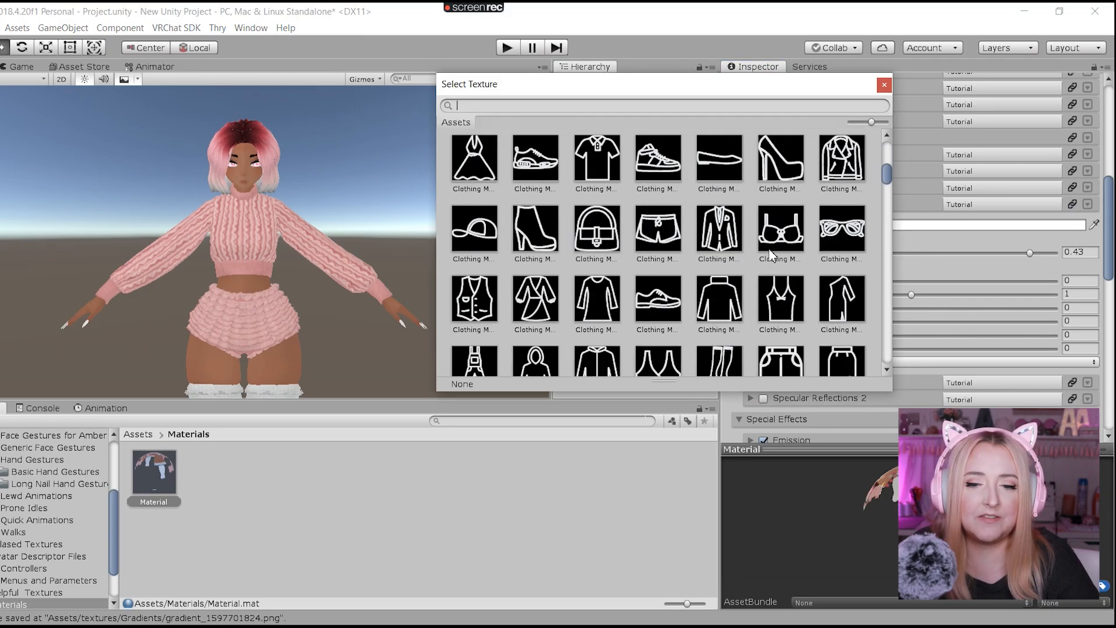
pyautogui.scroll(-10, 772, 251)
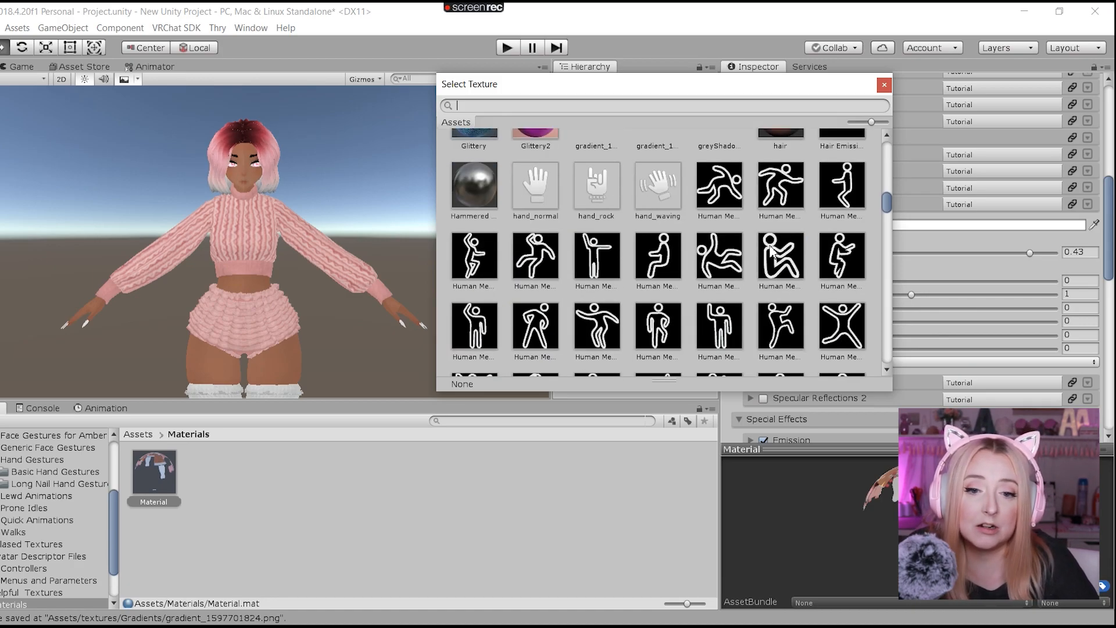
pyautogui.scroll(-10, 772, 251)
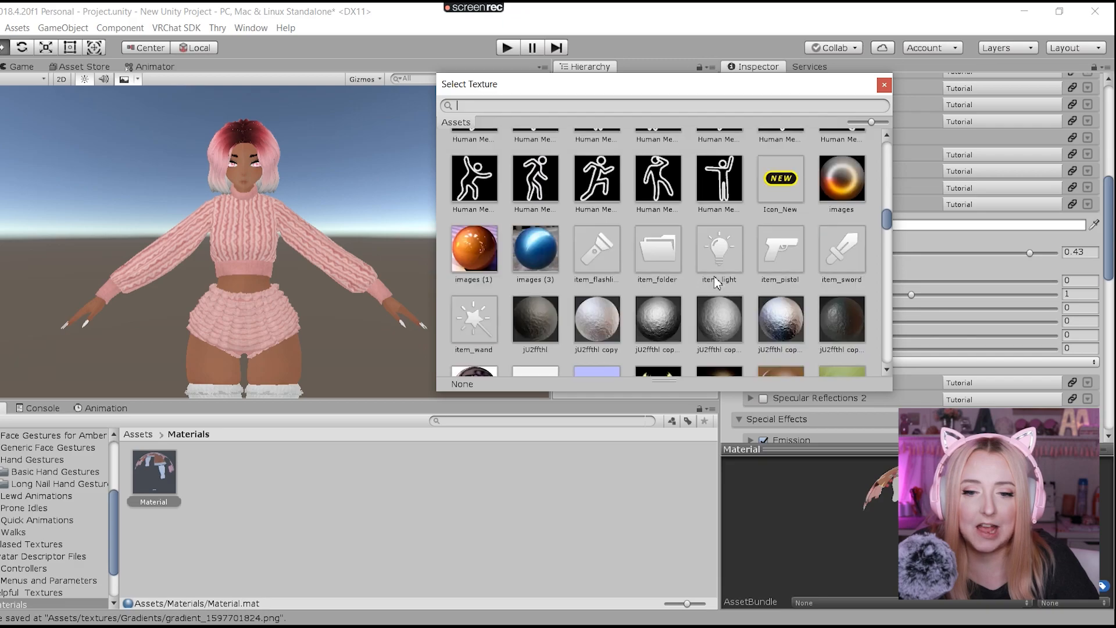
pyautogui.scroll(-10, 715, 277)
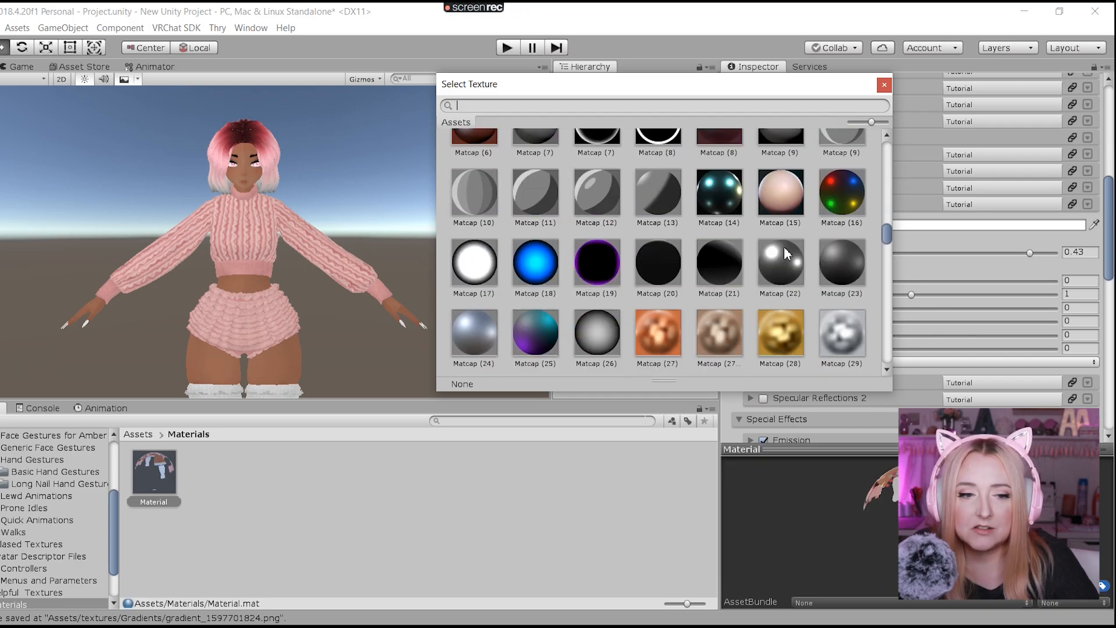
pyautogui.doubleClick(780, 192)
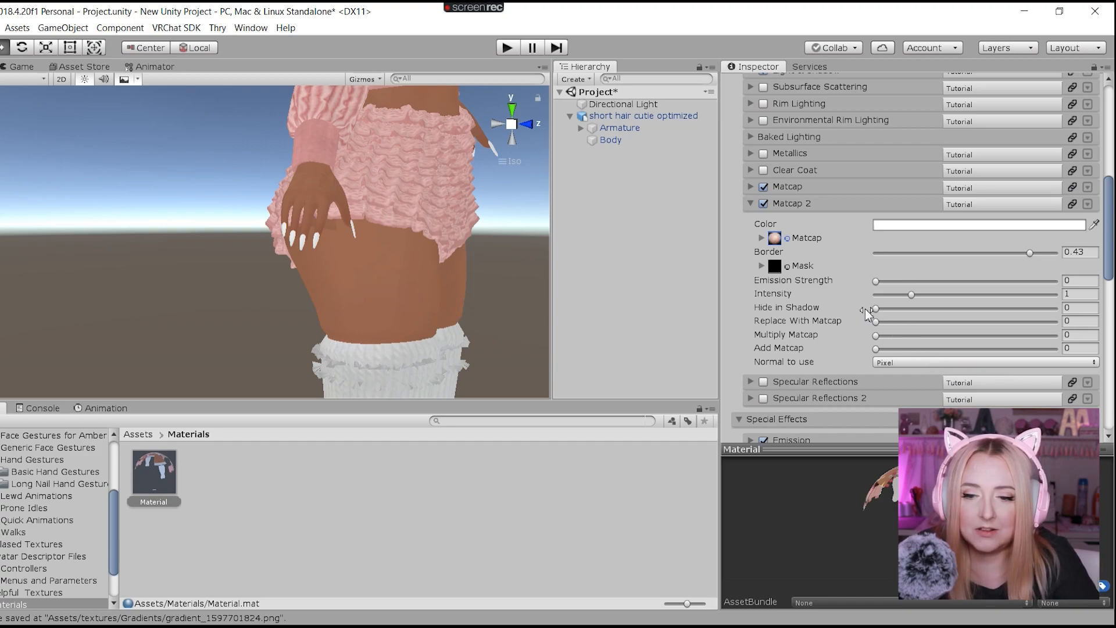
# - Set Matcap 2's Multiply Matcap to 1 and tint its Color light pink, FFC5D1
pyautogui.moveTo(877, 336); pyautogui.dragTo(1055, 335)
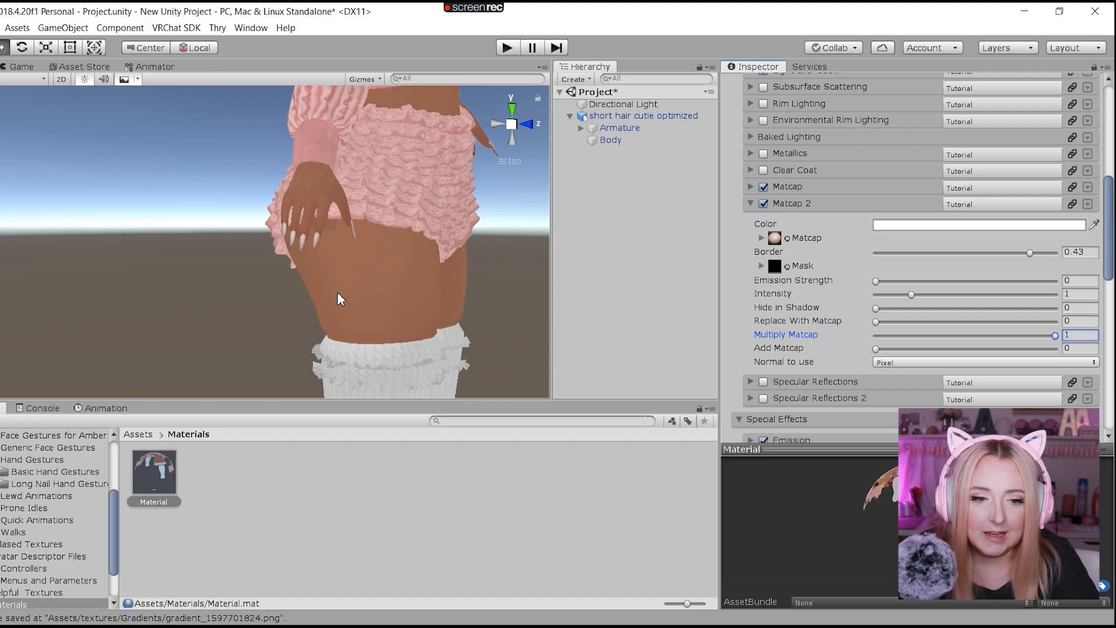
pyautogui.moveTo(338, 293); pyautogui.dragTo(322, 300, button='right')
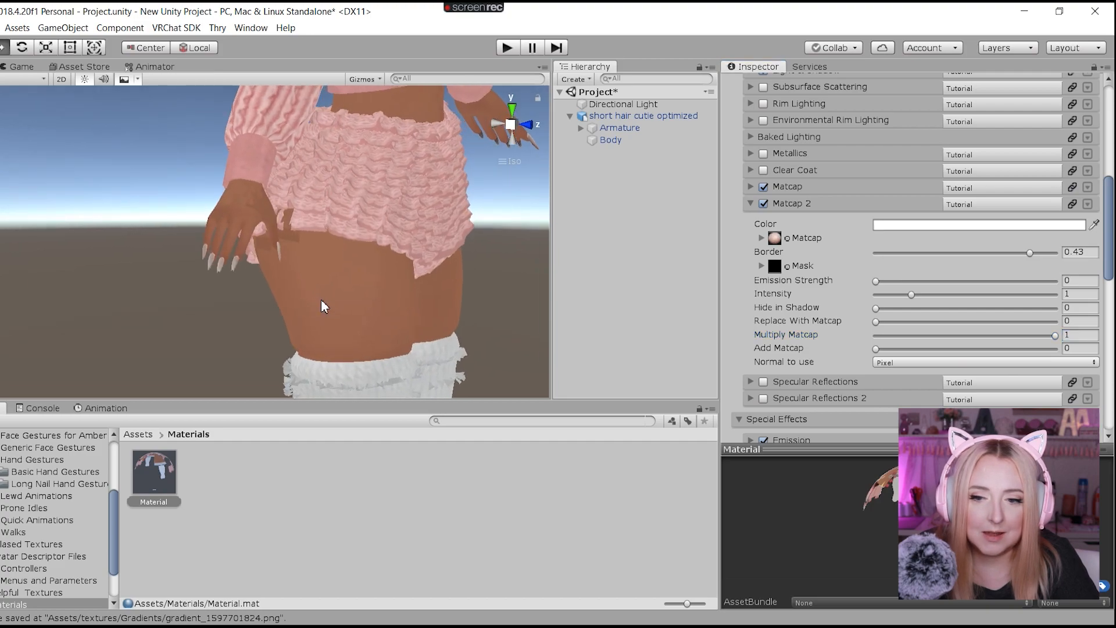
pyautogui.click(933, 232)
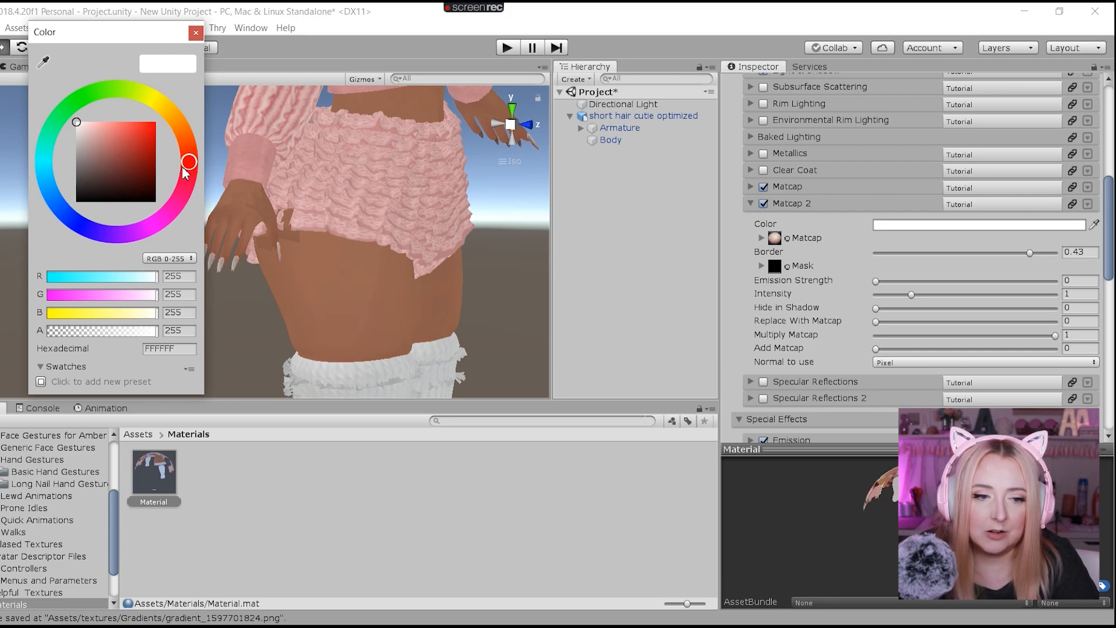
pyautogui.moveTo(185, 173); pyautogui.dragTo(183, 190)
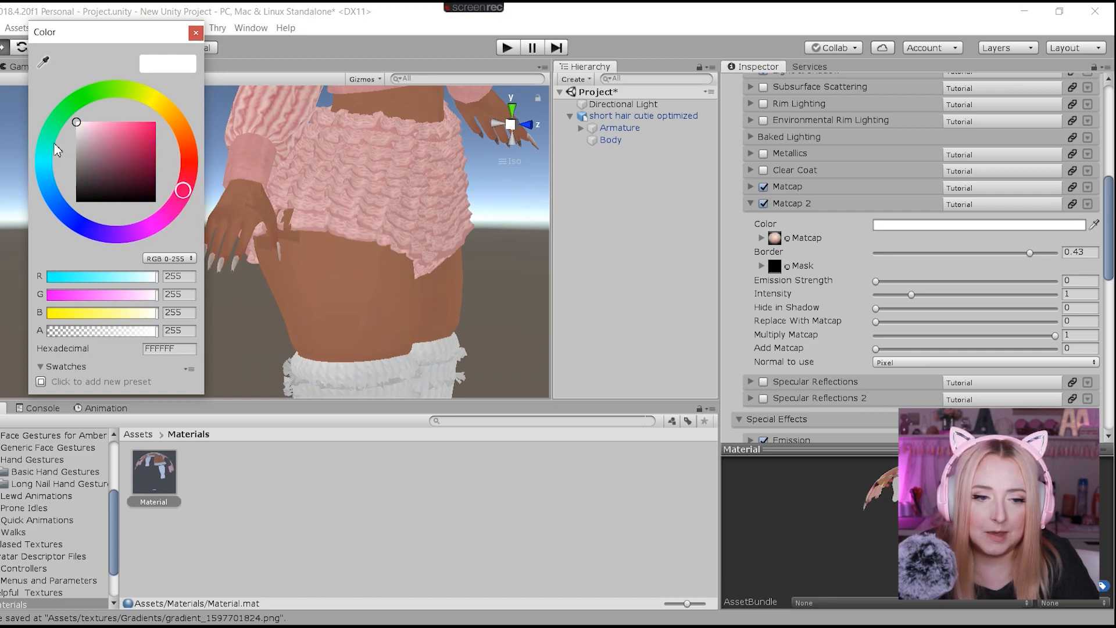
pyautogui.moveTo(80, 127); pyautogui.dragTo(96, 116)
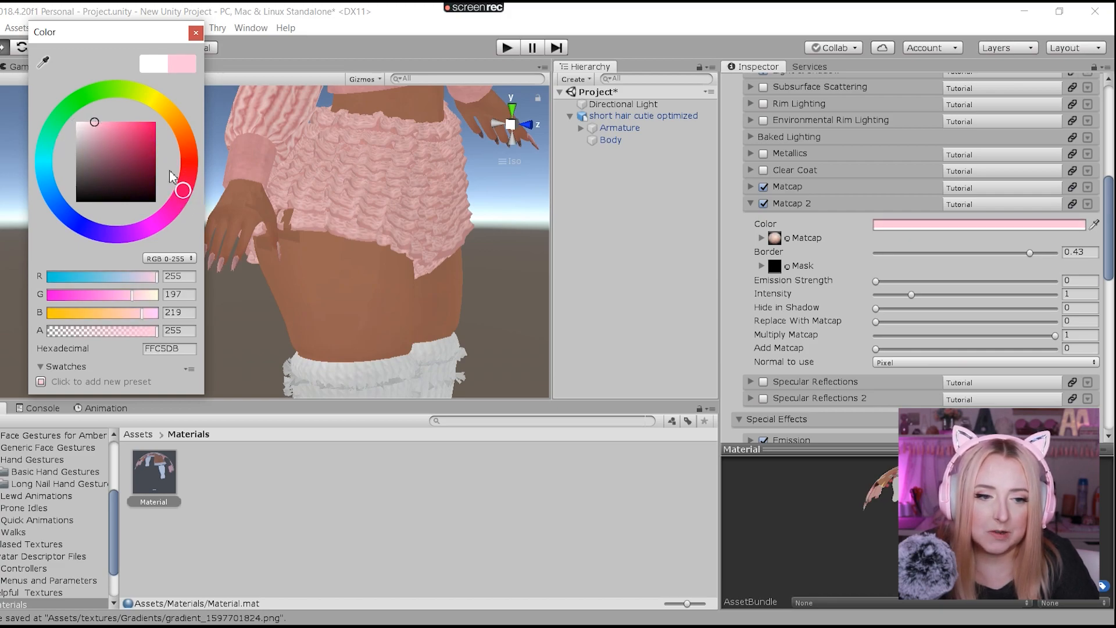
pyautogui.moveTo(186, 199); pyautogui.dragTo(196, 186)
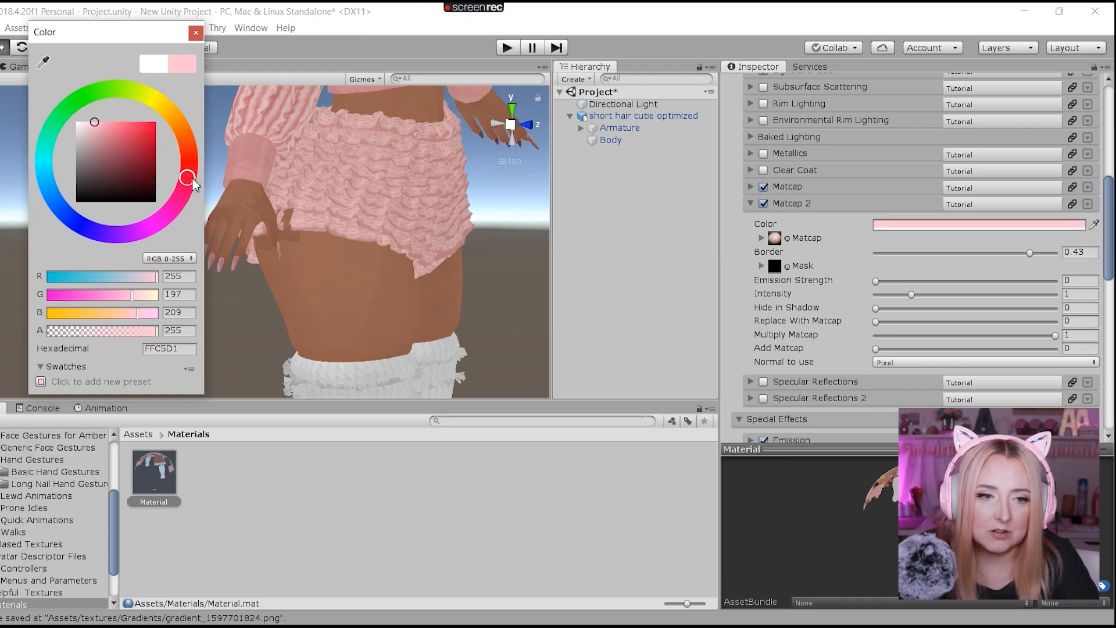
pyautogui.click(196, 33)
pyautogui.moveTo(408, 263); pyautogui.dragTo(380, 269, button='right')
# - Enable Glitter under Special Effects and assign the Atlas nail matcap and glitter mask as its Mask
pyautogui.scroll(-10, 903, 259)
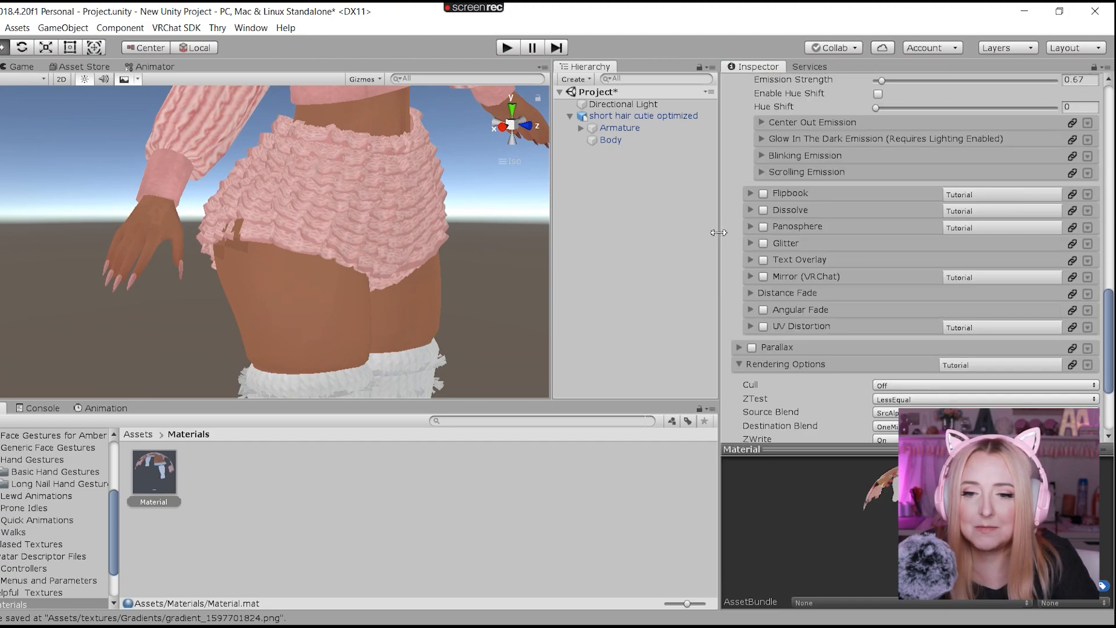
pyautogui.click(751, 243)
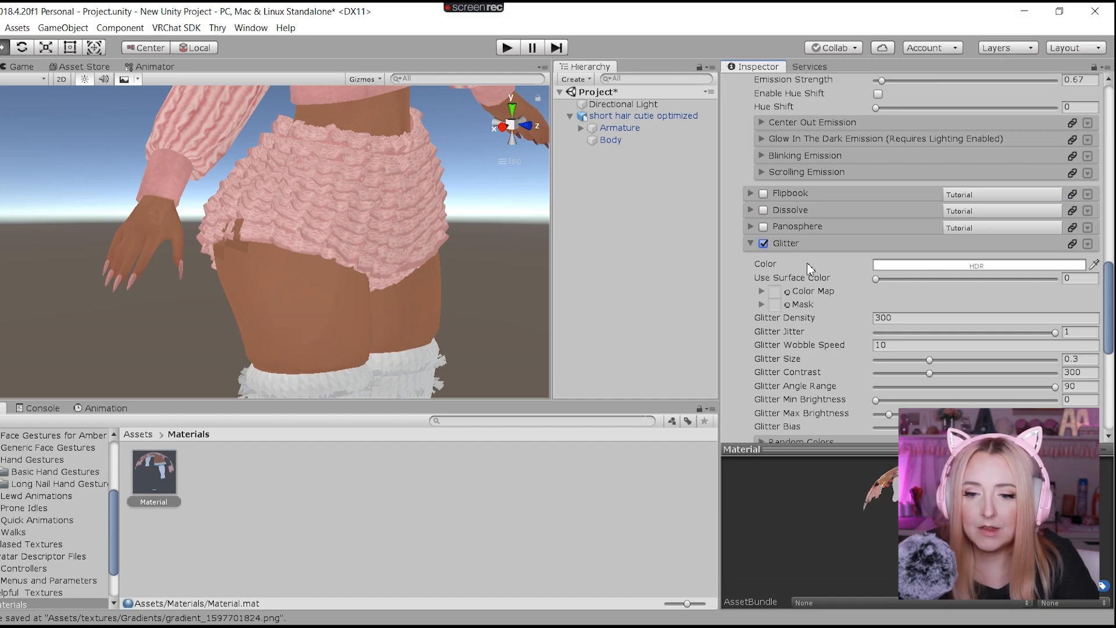
pyautogui.scroll(-3, 789, 332)
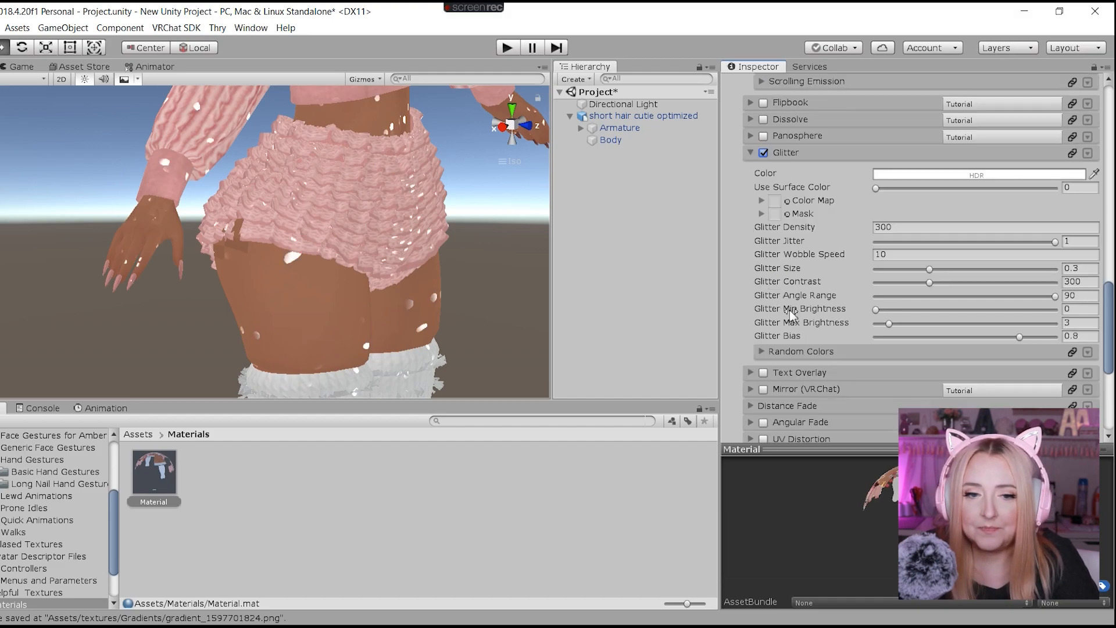
pyautogui.scroll(3, 794, 265)
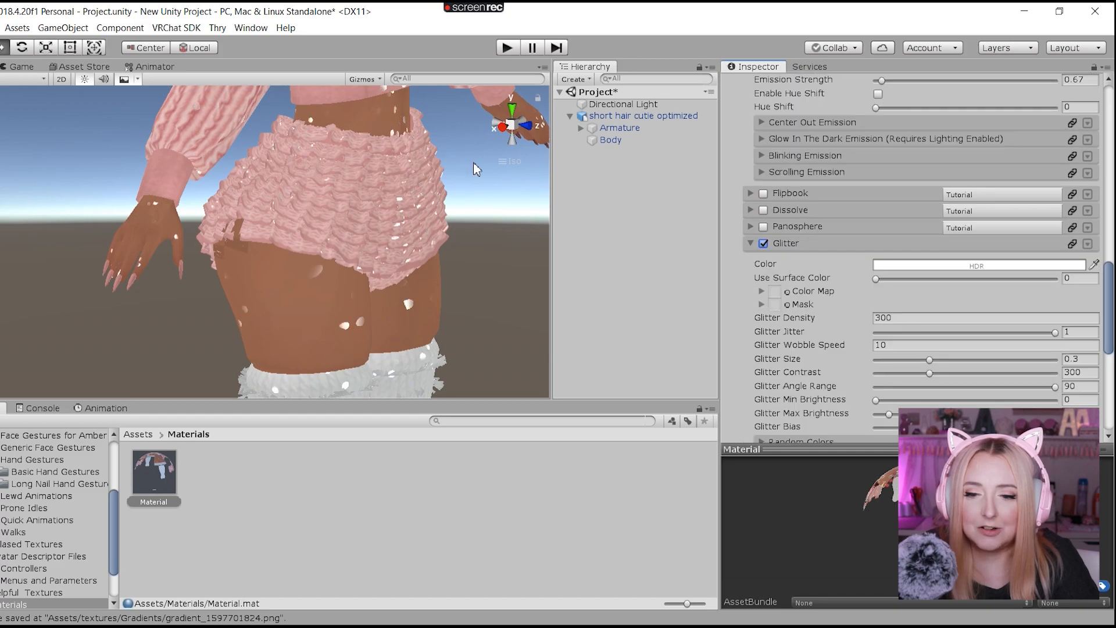
pyautogui.click(786, 305)
pyautogui.write('nail')
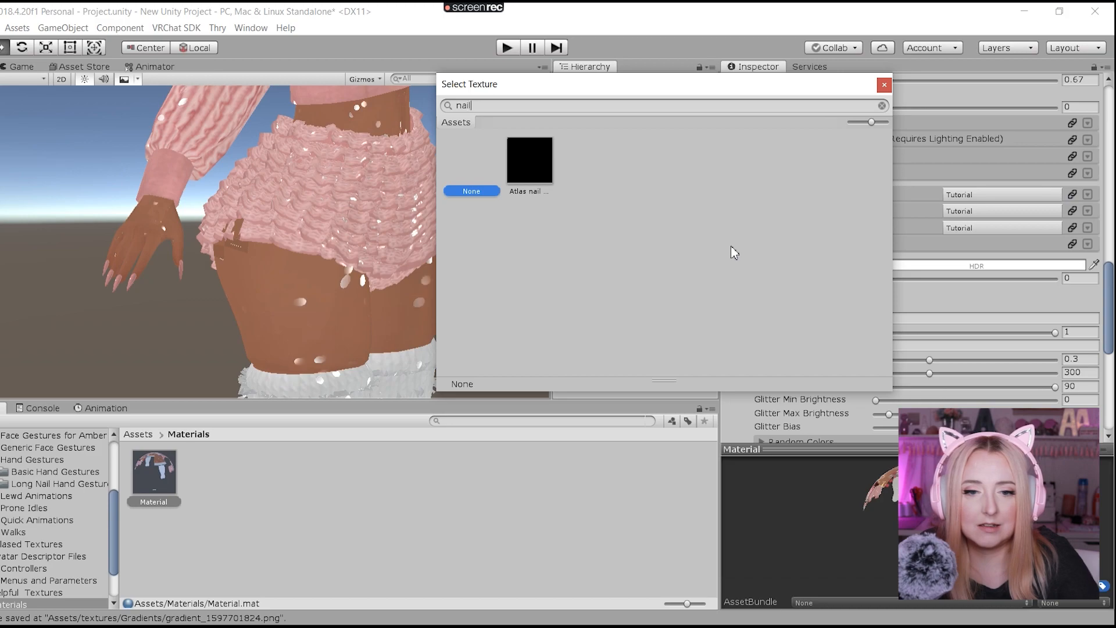
pyautogui.doubleClick(535, 168)
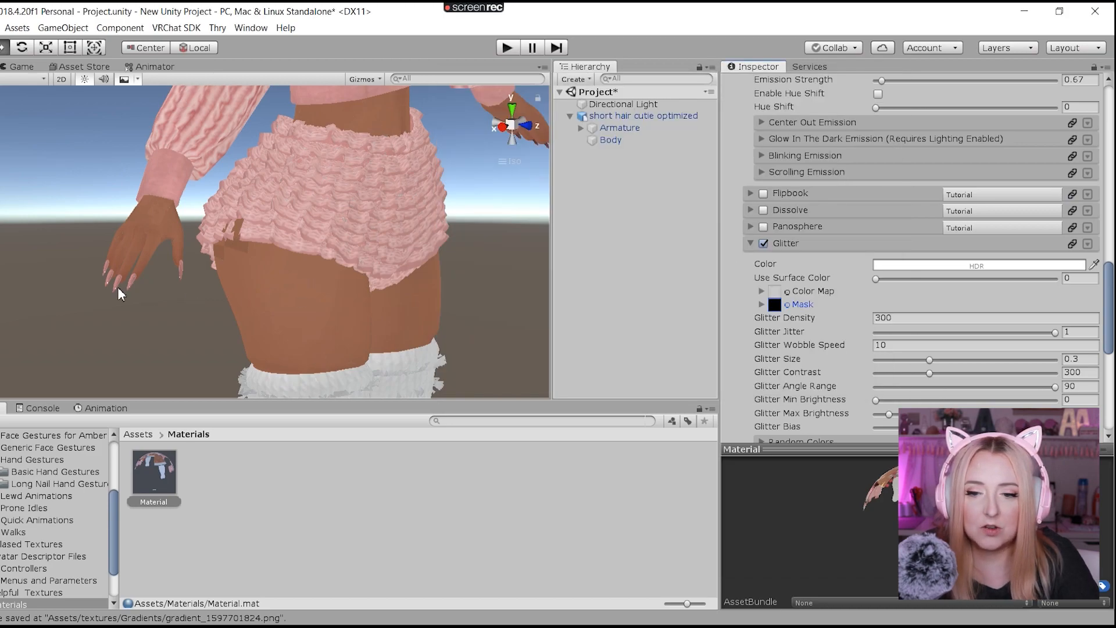
# - Set Glitter Density to 1200, Glitter Size to 0.161 and Glitter Wobble Speed to 40, and check the avatar's nails
pyautogui.click(895, 318)
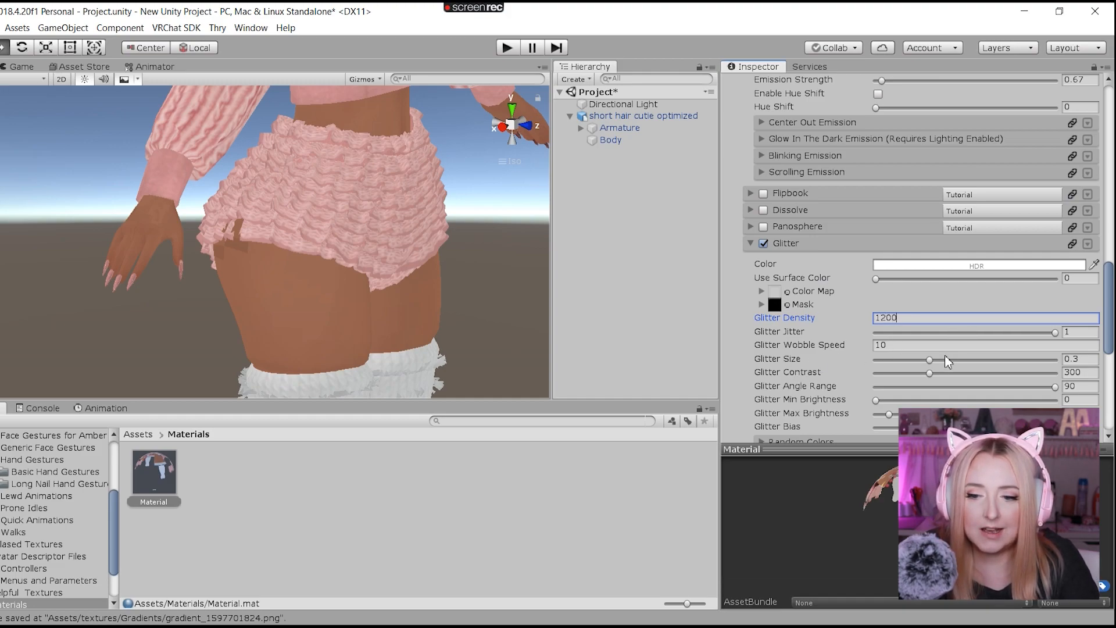
pyautogui.click(930, 360)
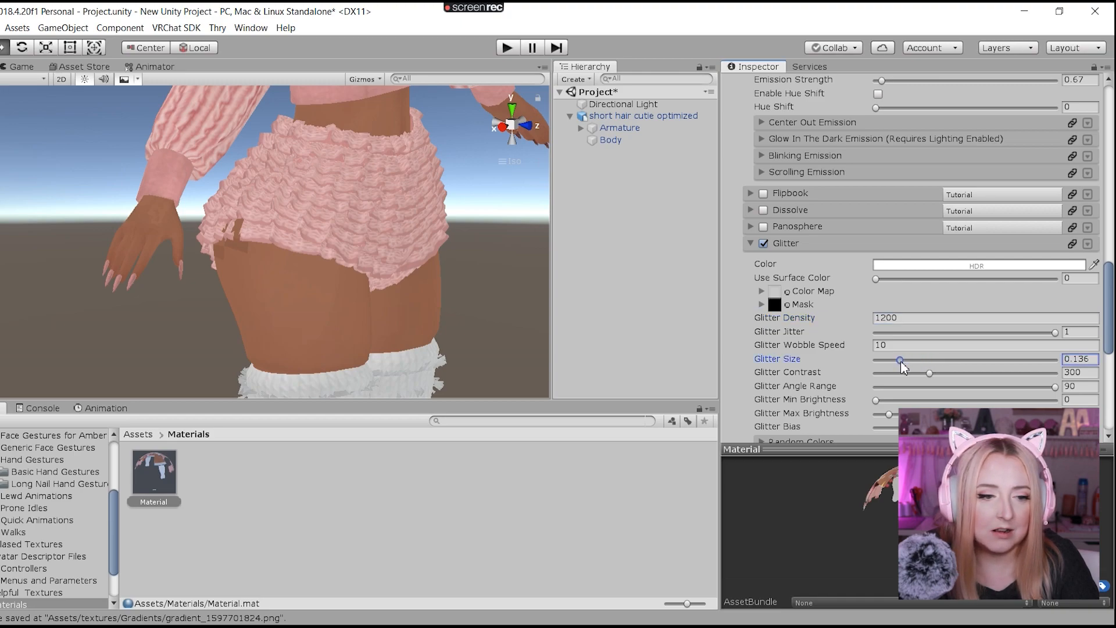
pyautogui.click(909, 345)
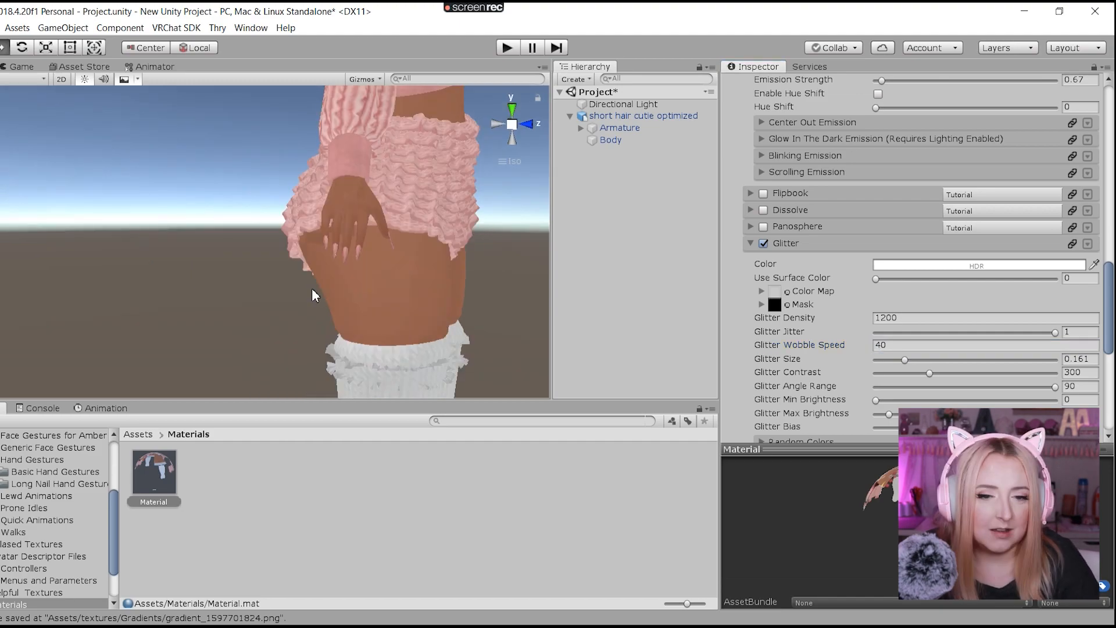
pyautogui.moveTo(396, 277); pyautogui.dragTo(321, 278, button='right')
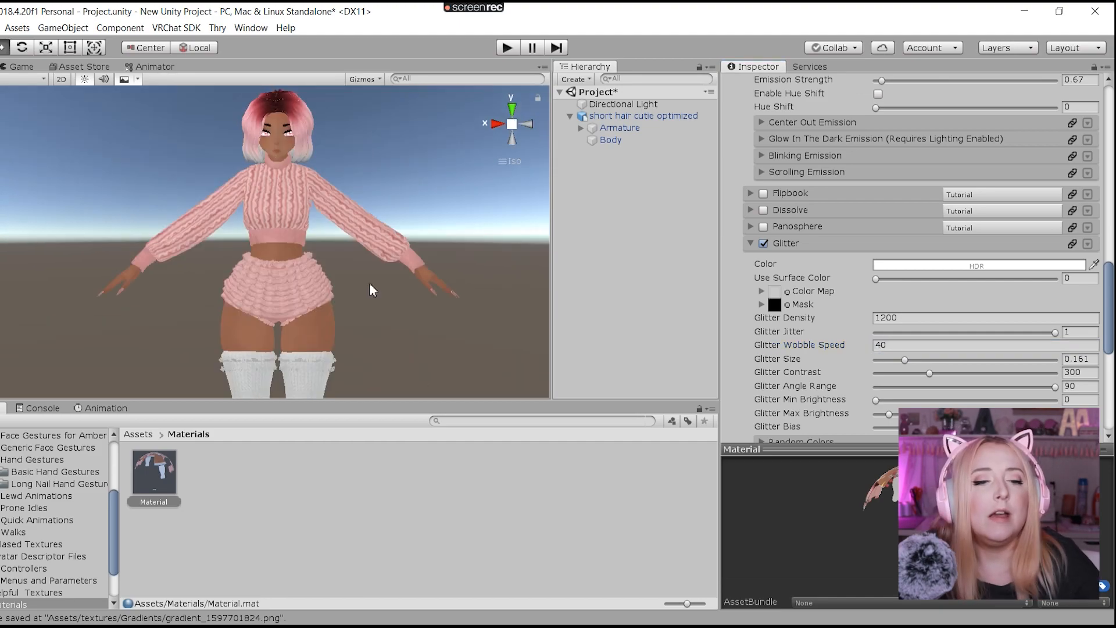
pyautogui.scroll(3, 320, 303)
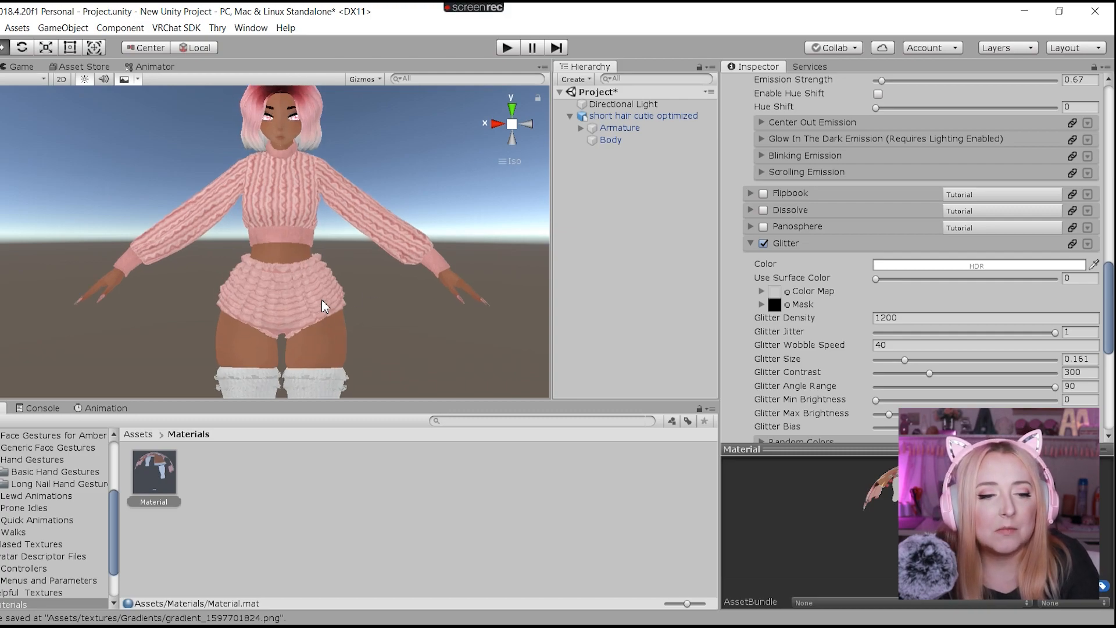
pyautogui.moveTo(386, 300); pyautogui.dragTo(341, 302, button='right')
pyautogui.scroll(-5, 250, 262)
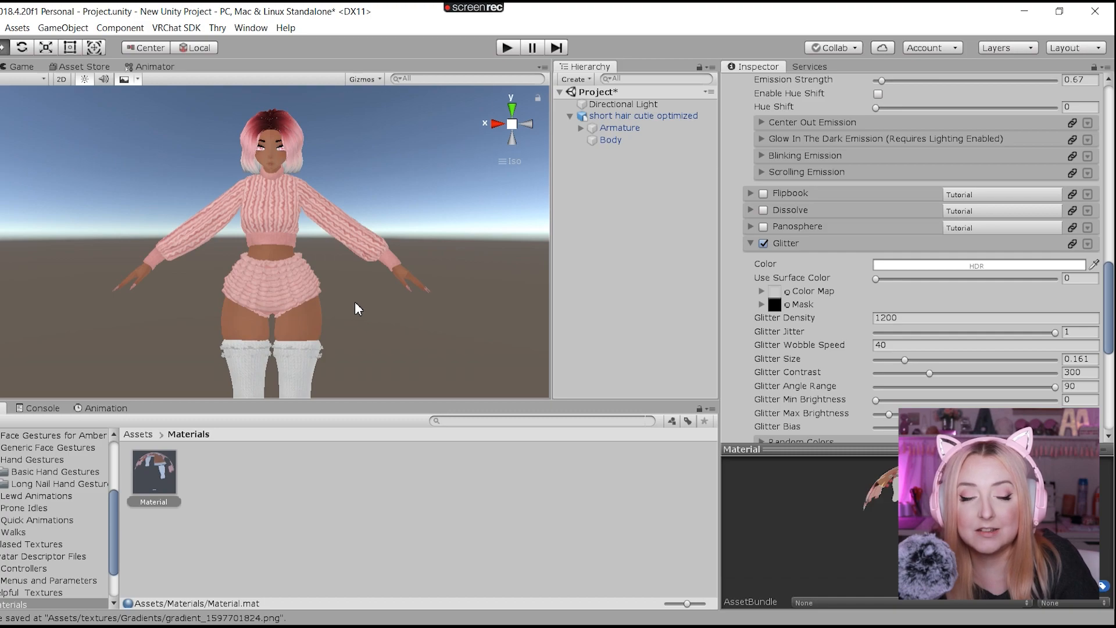
pyautogui.scroll(1, 236, 289)
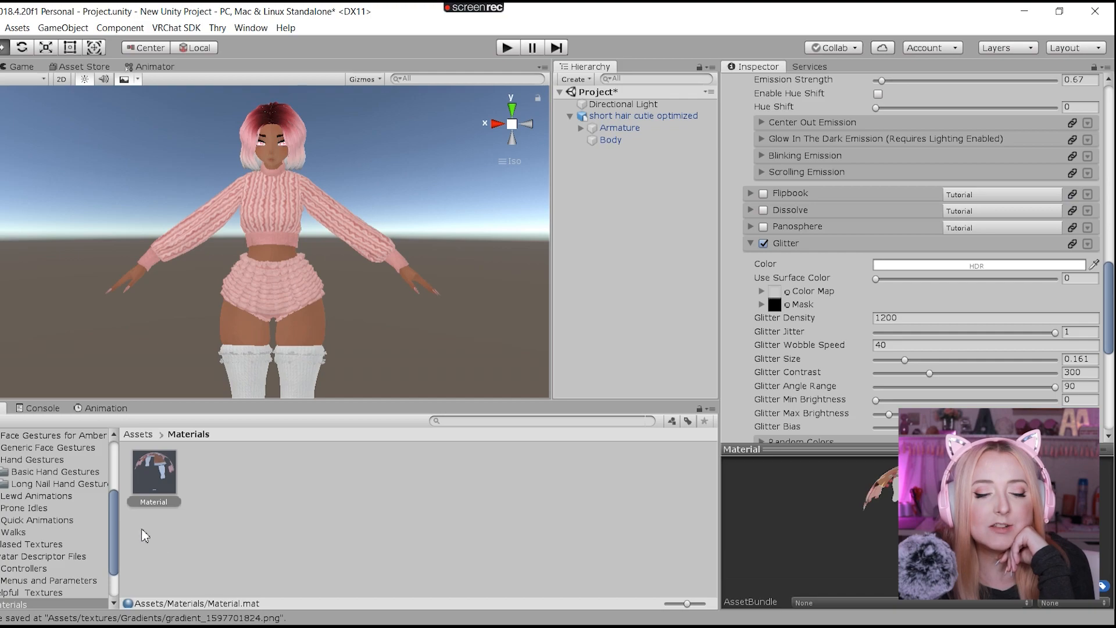
# - In File Explorer's Atlased Textures folder, duplicate Body AND Face Skin Mask.png and name the copy Body AND Face Skin Mask Reverse.png
pyautogui.click(521, 574)
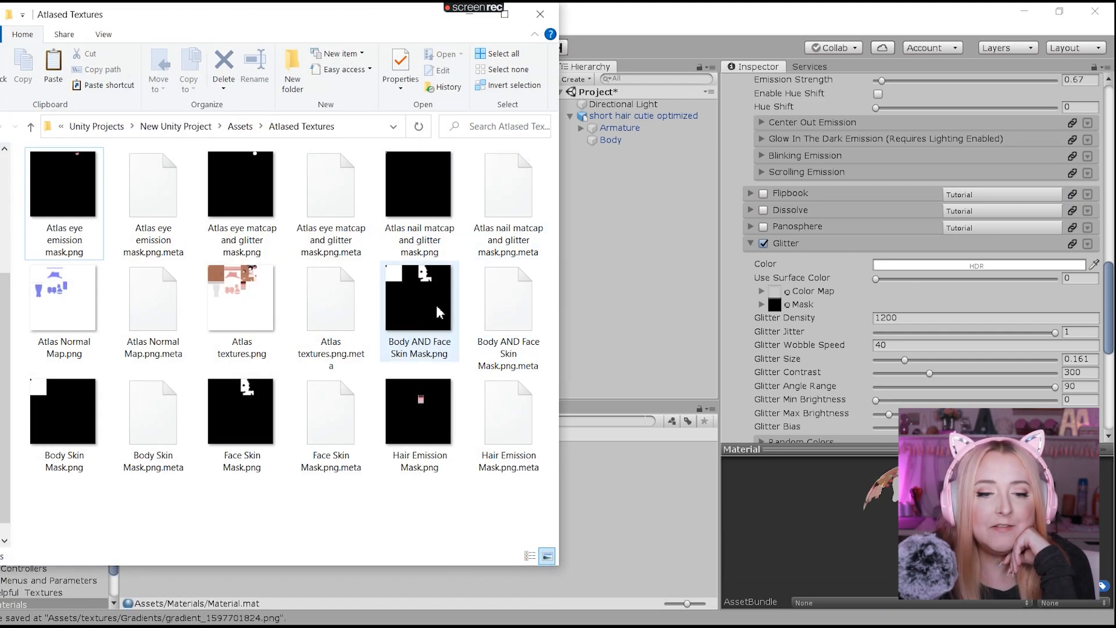
pyautogui.click(417, 297)
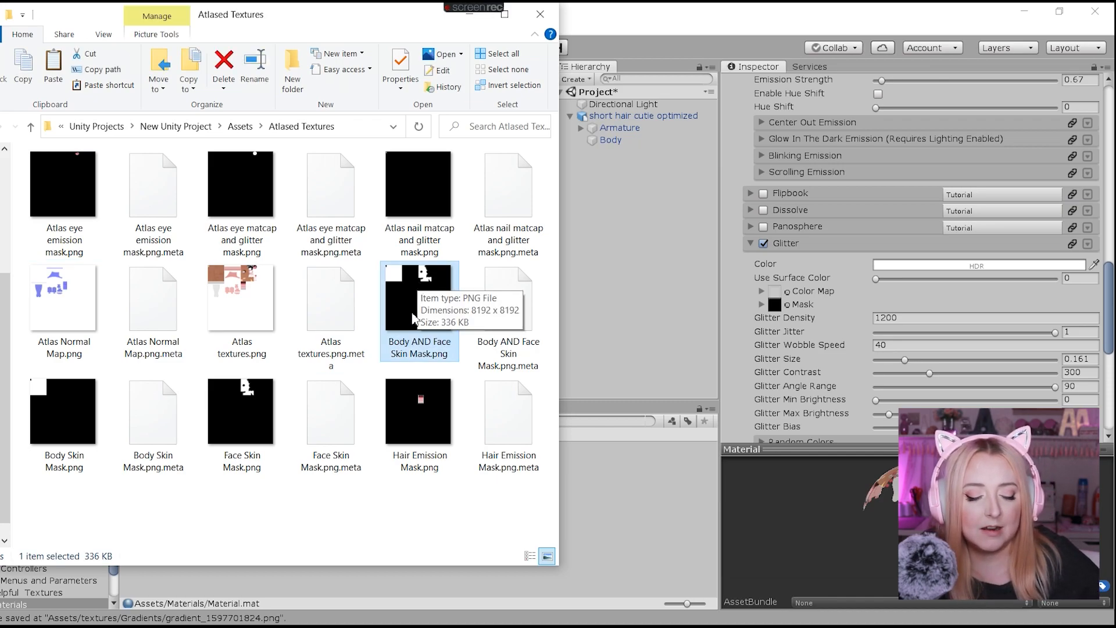
pyautogui.hotkey('ctrl', 'c')
pyautogui.hotkey('ctrl', 'v')
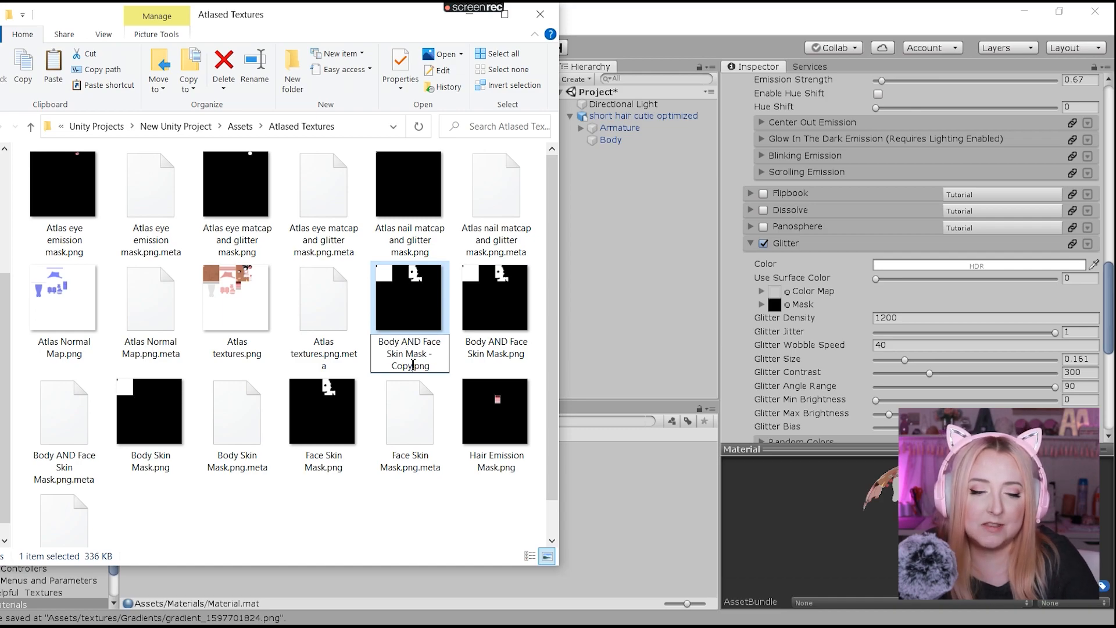
pyautogui.press('BackSpace')
pyautogui.press('BackSpace')
pyautogui.press('BackSpace')
pyautogui.press('BackSpace')
pyautogui.press('BackSpace')
pyautogui.press('BackSpace')
pyautogui.write('Reverse')
pyautogui.press('Return')
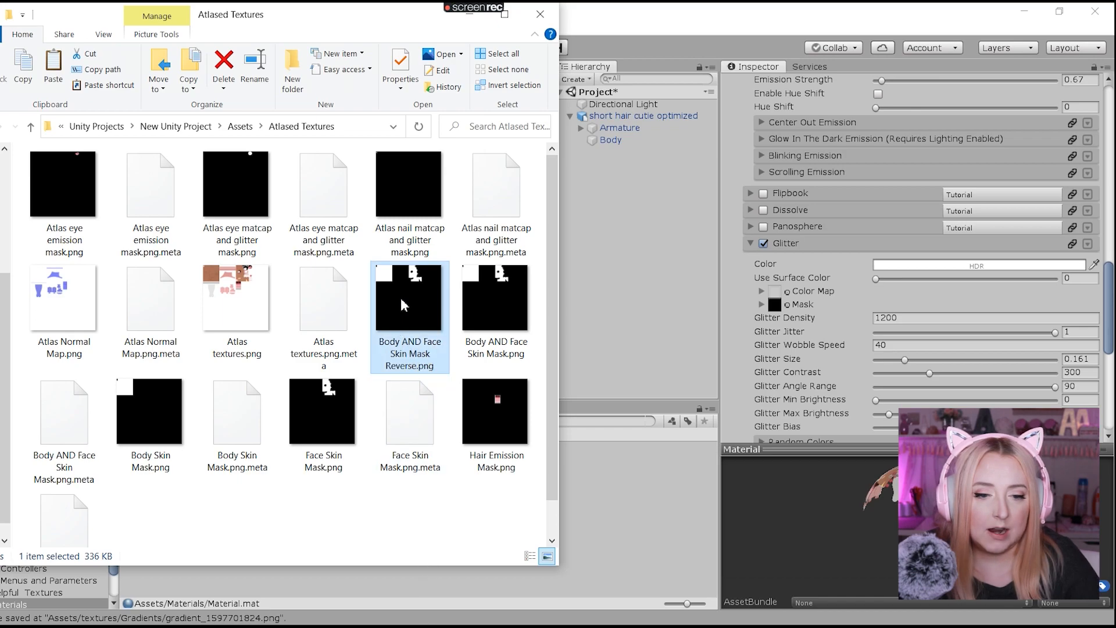
# - Open Body AND Face Skin Mask Reverse.png in Photoshop, invert its black and white areas, save it and return to Unity
pyautogui.moveTo(401, 300); pyautogui.dragTo(519, 185)
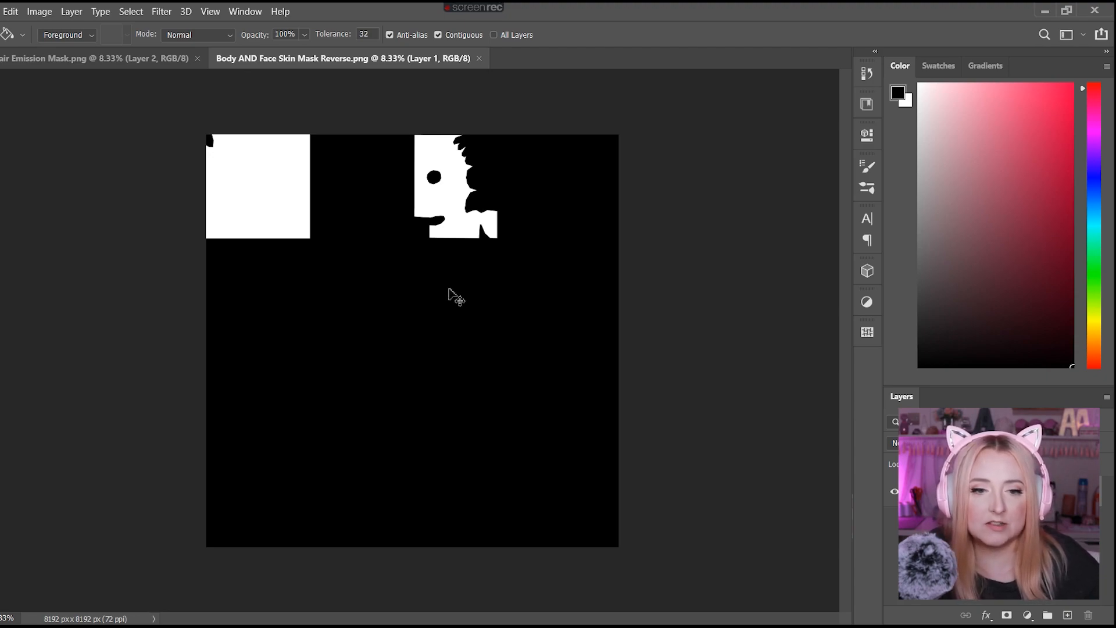
pyautogui.hotkey('ctrl', 'i')
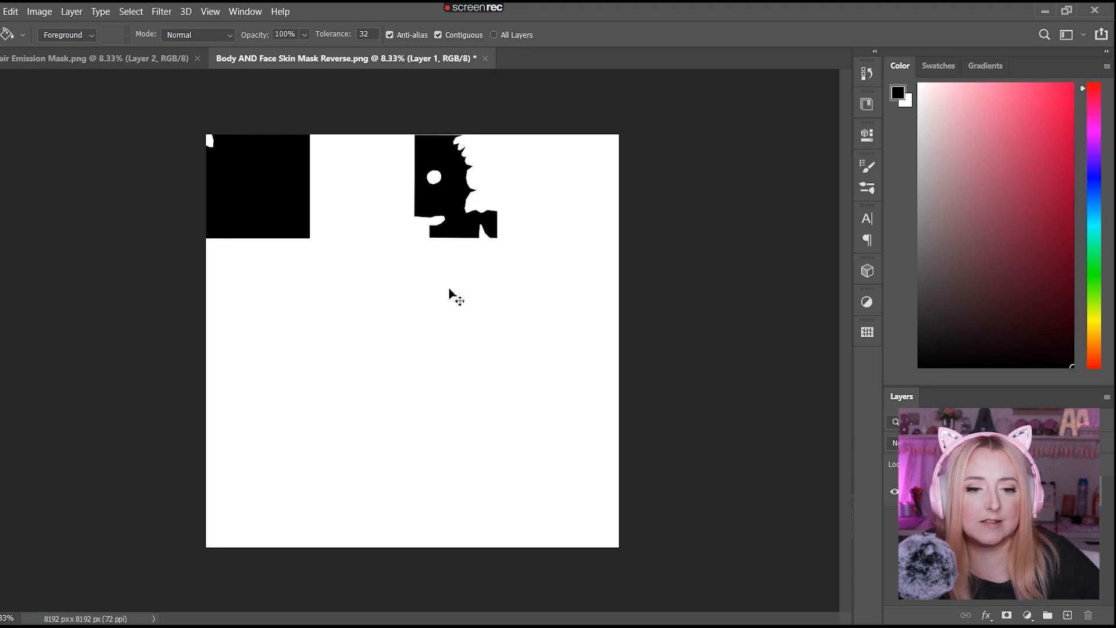
pyautogui.hotkey('ctrl', 's')
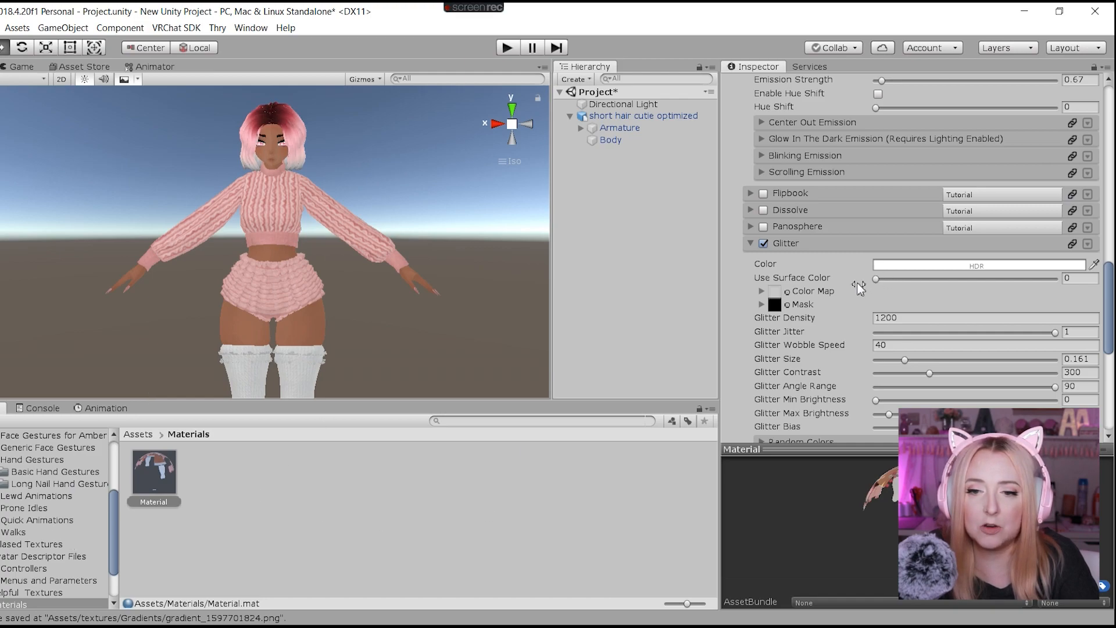
# - Assign the Body AND Face Skin Mask Reverse texture as the Mask of the first Matcap, collapsing the Matcap 2 settings
pyautogui.scroll(3, 856, 285)
pyautogui.scroll(10, 856, 281)
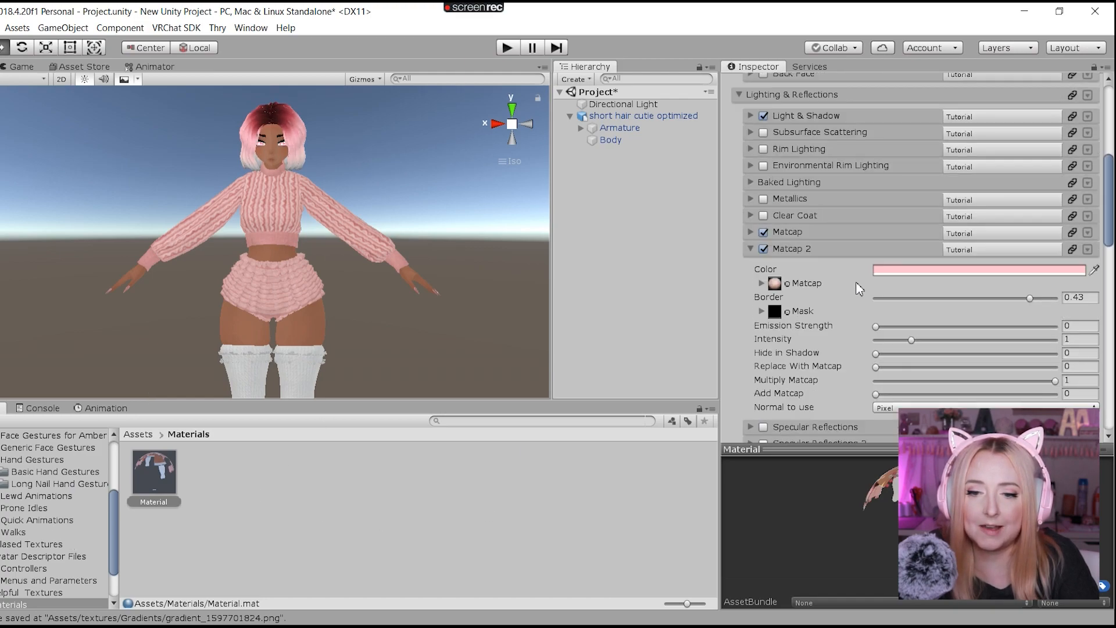
pyautogui.click(750, 248)
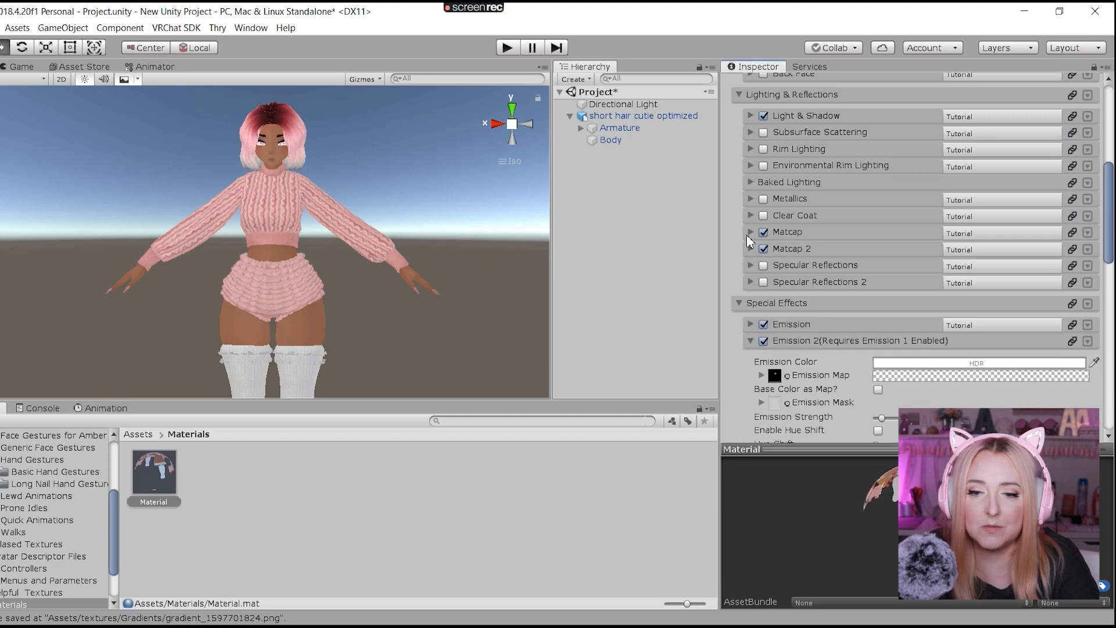
pyautogui.click(750, 232)
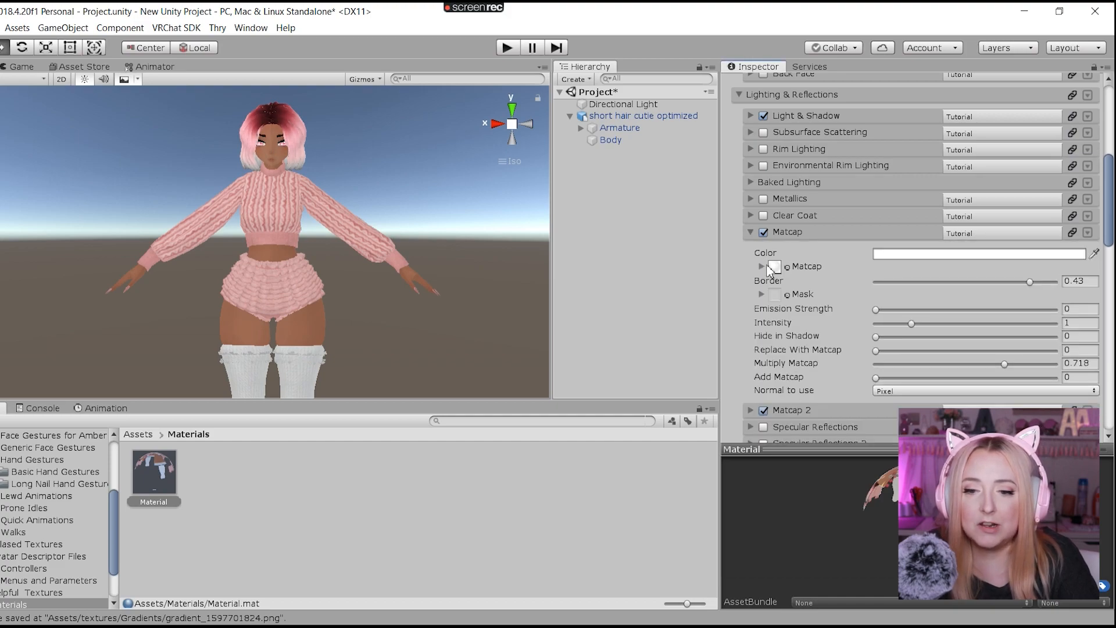
pyautogui.click(788, 296)
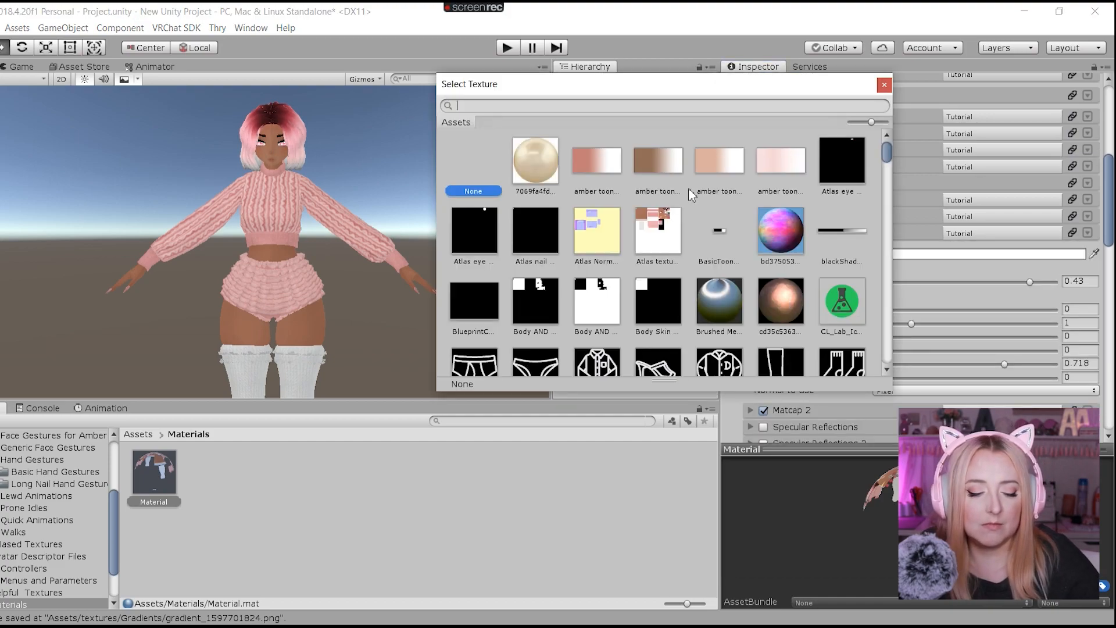
pyautogui.write('body')
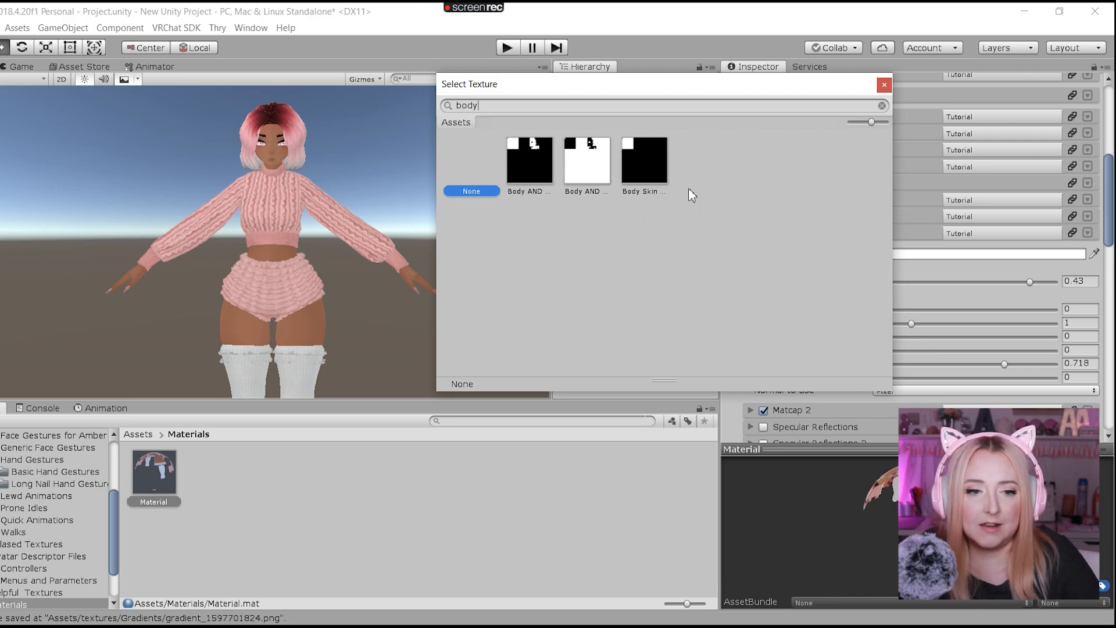
pyautogui.doubleClick(602, 169)
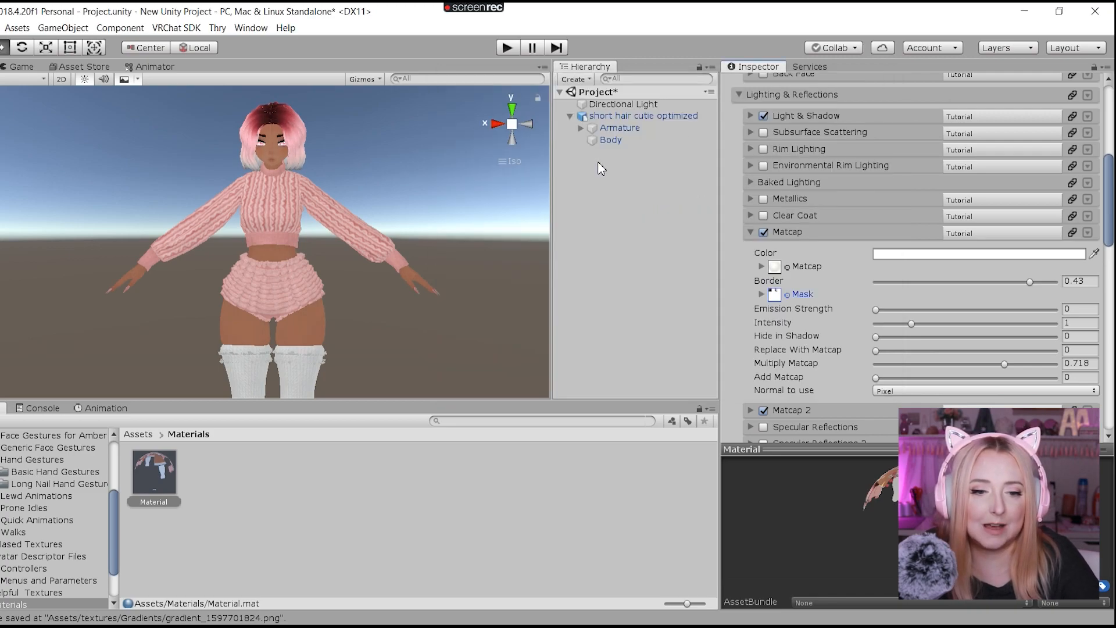
# - Examine how the masked matcap affects the avatar's skin, shorts and socks, both up close and at full height
pyautogui.scroll(2, 361, 303)
pyautogui.moveTo(508, 334); pyautogui.dragTo(239, 340, button='right')
pyautogui.moveTo(240, 330); pyautogui.dragTo(305, 198, button='middle')
pyautogui.scroll(2, 305, 197)
pyautogui.moveTo(175, 226); pyautogui.dragTo(386, 240, button='right')
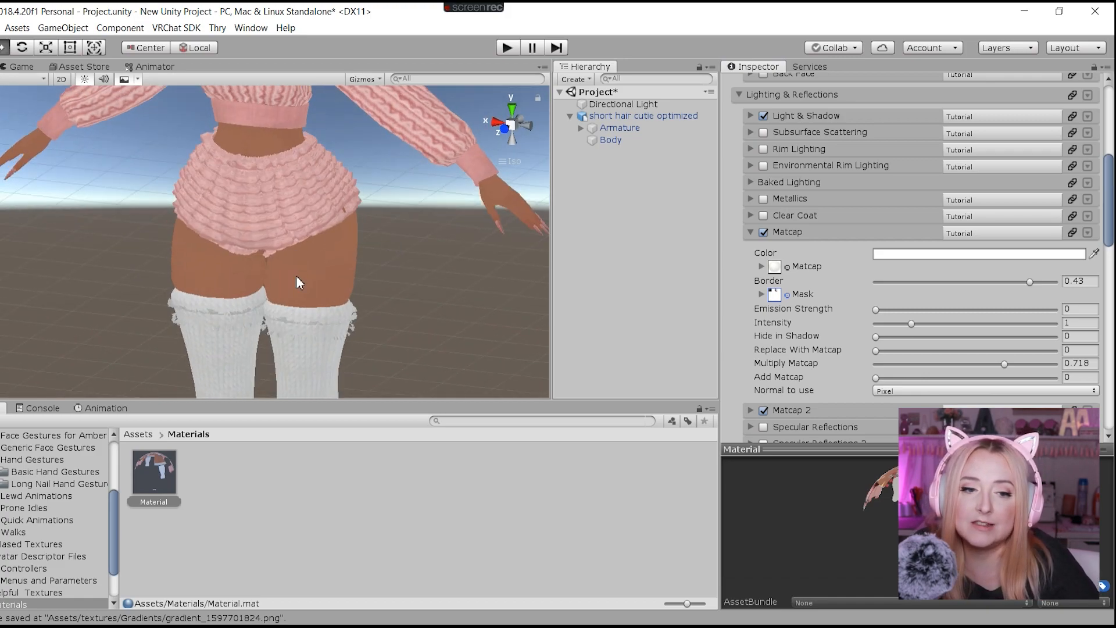
pyautogui.scroll(-8, 295, 276)
pyautogui.moveTo(239, 337); pyautogui.dragTo(285, 182, button='right')
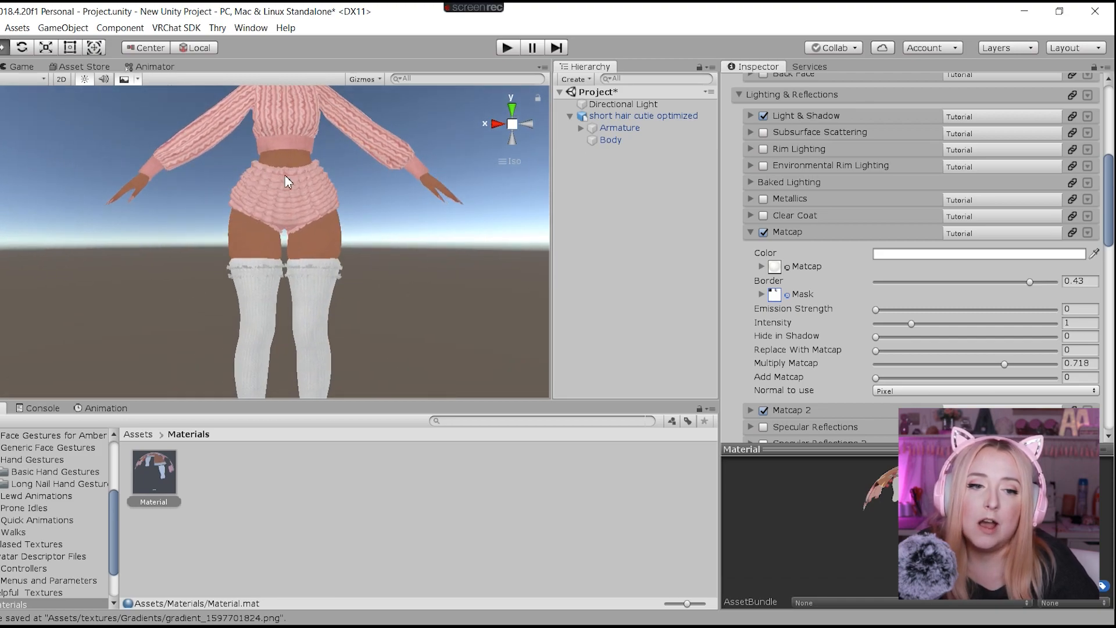
pyautogui.scroll(-5, 245, 327)
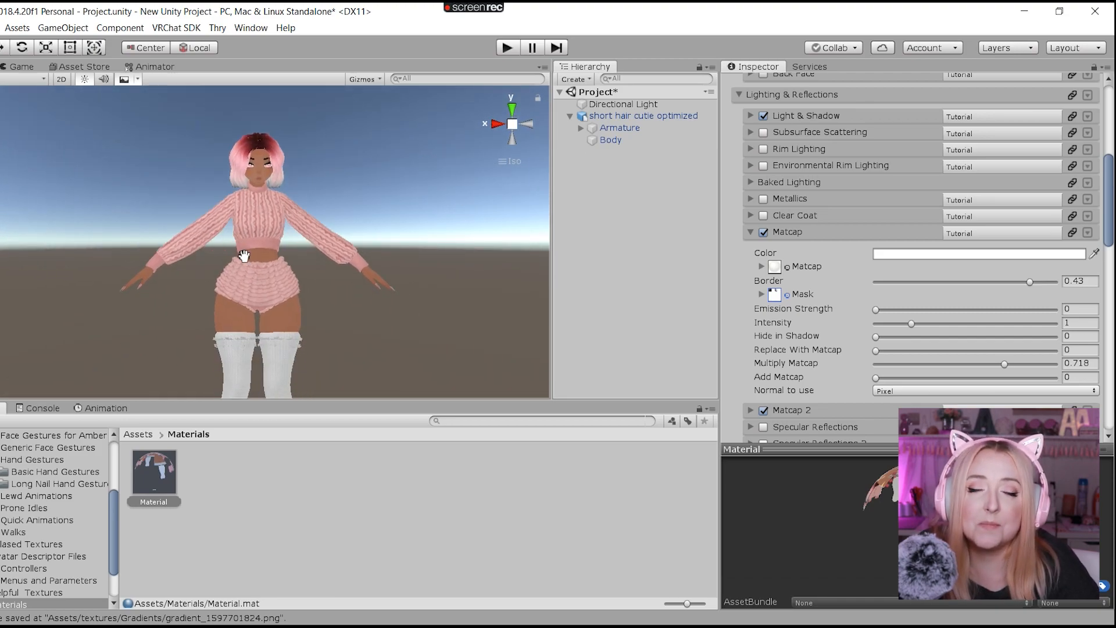
pyautogui.moveTo(241, 256); pyautogui.dragTo(167, 282, button='right')
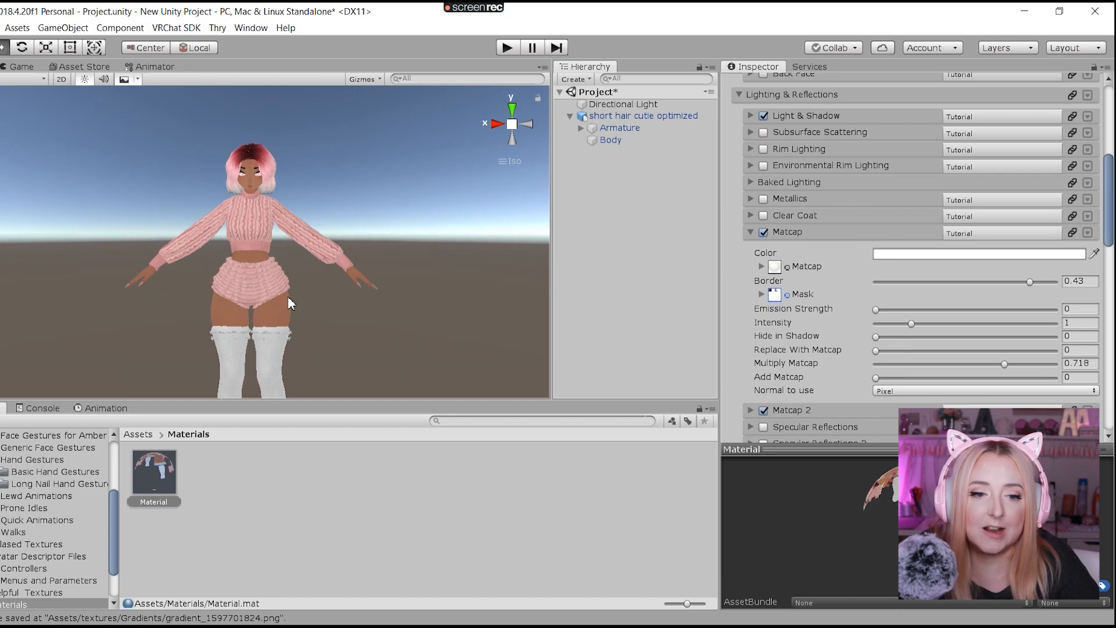
pyautogui.moveTo(277, 305); pyautogui.dragTo(311, 255, button='middle')
pyautogui.scroll(-2, 282, 266)
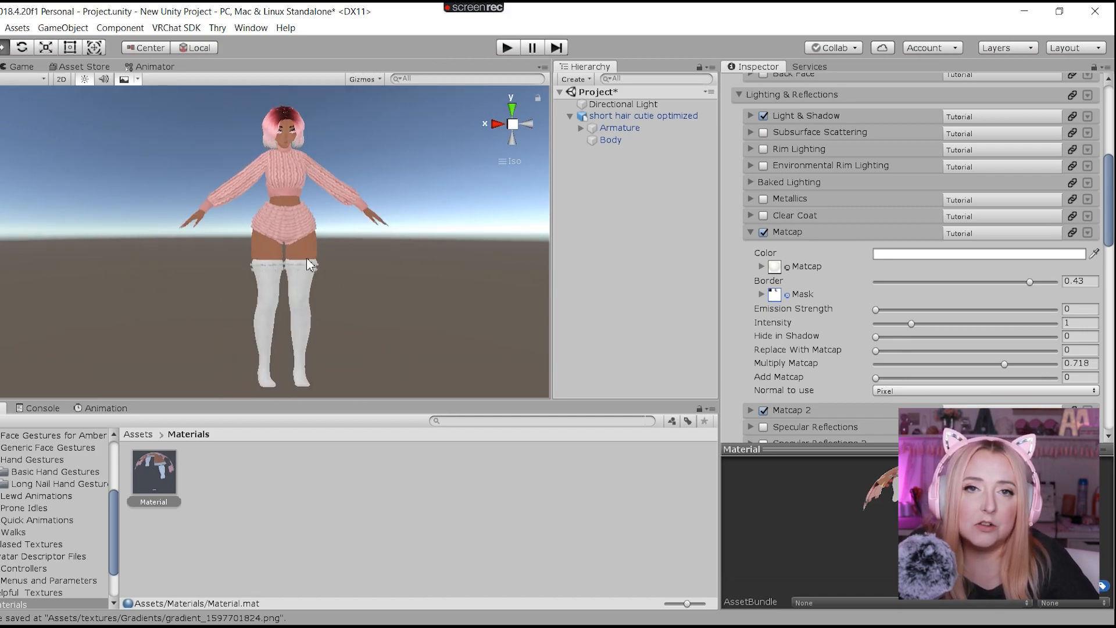
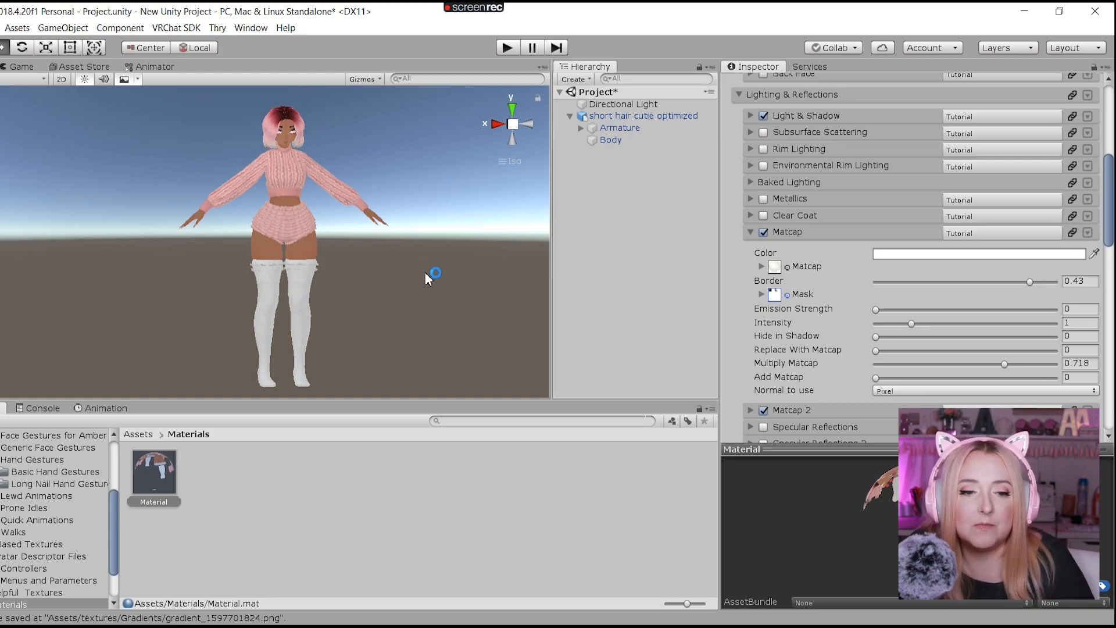
# - Look over the avatar's overall appearance from the front and at a slight angle
pyautogui.scroll(3, 426, 290)
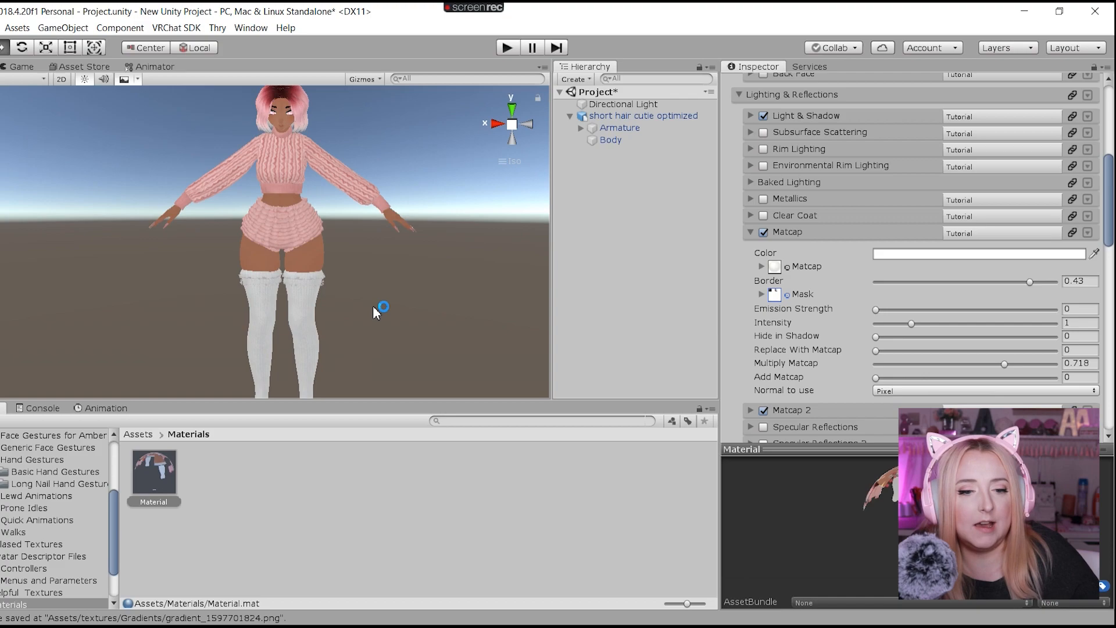
pyautogui.scroll(-3, 376, 304)
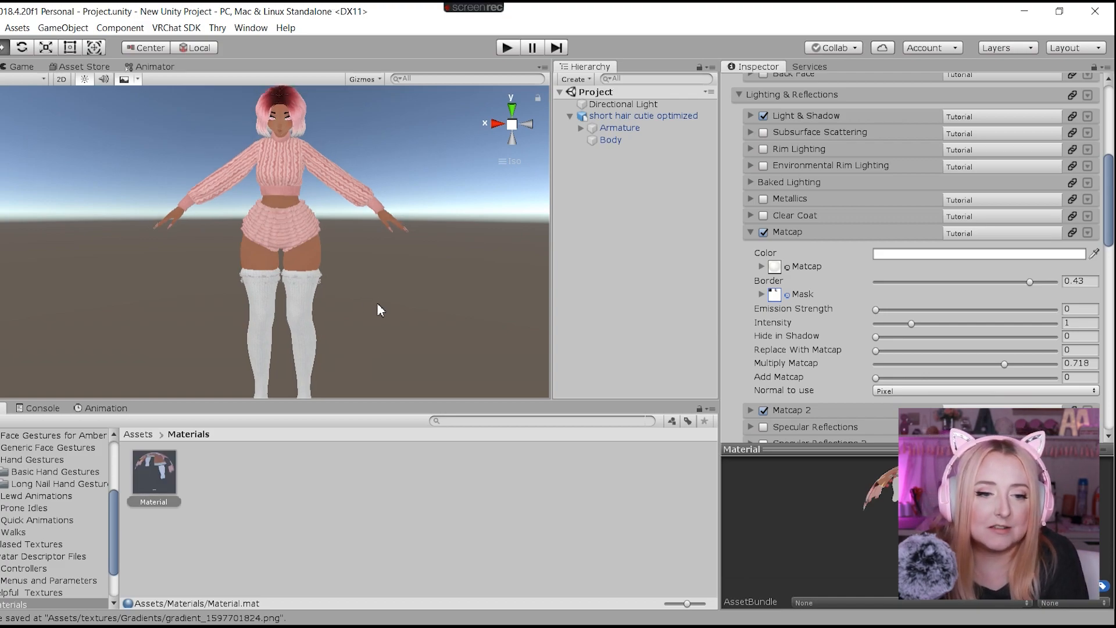
pyautogui.scroll(3, 473, 273)
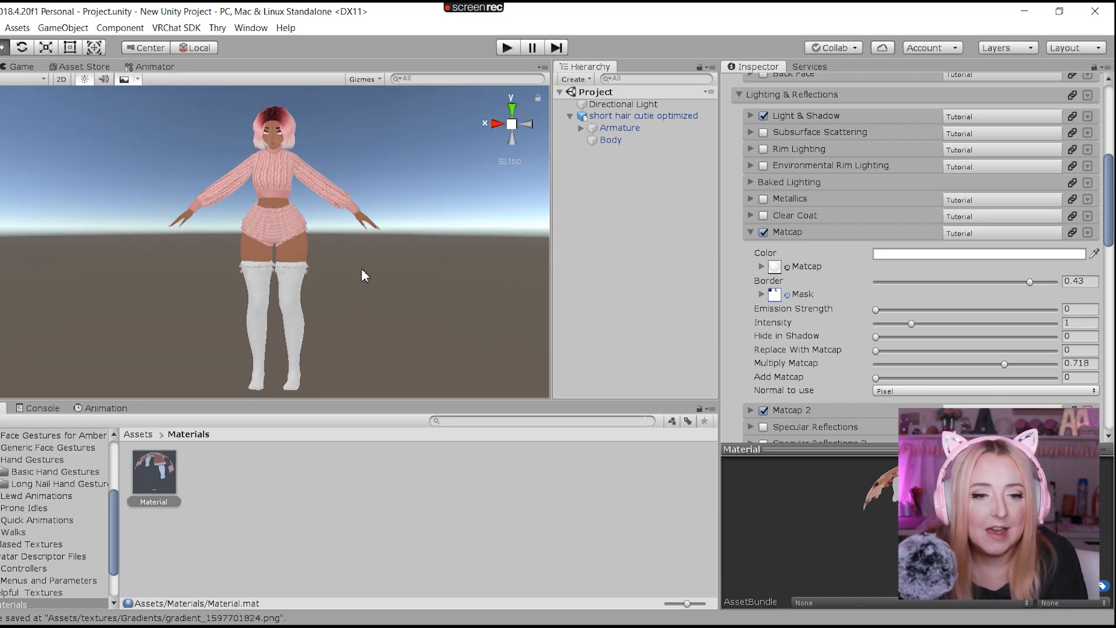
pyautogui.moveTo(360, 269); pyautogui.dragTo(317, 240, button='right')
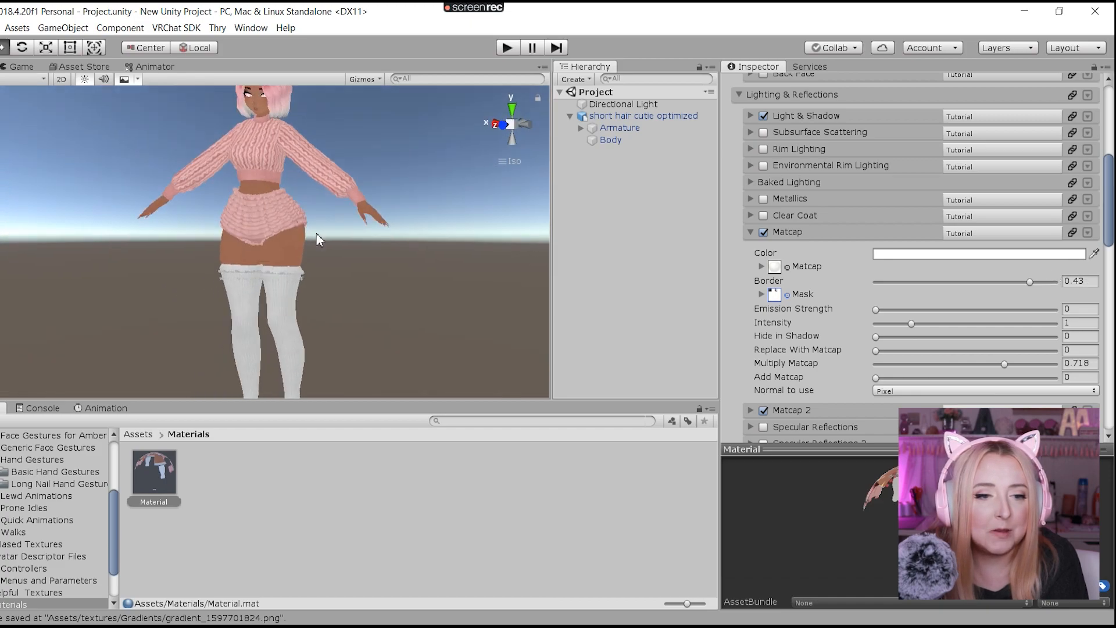
pyautogui.moveTo(324, 215); pyautogui.dragTo(303, 268, button='middle')
pyautogui.scroll(3, 300, 270)
pyautogui.moveTo(299, 274); pyautogui.dragTo(370, 238, button='right')
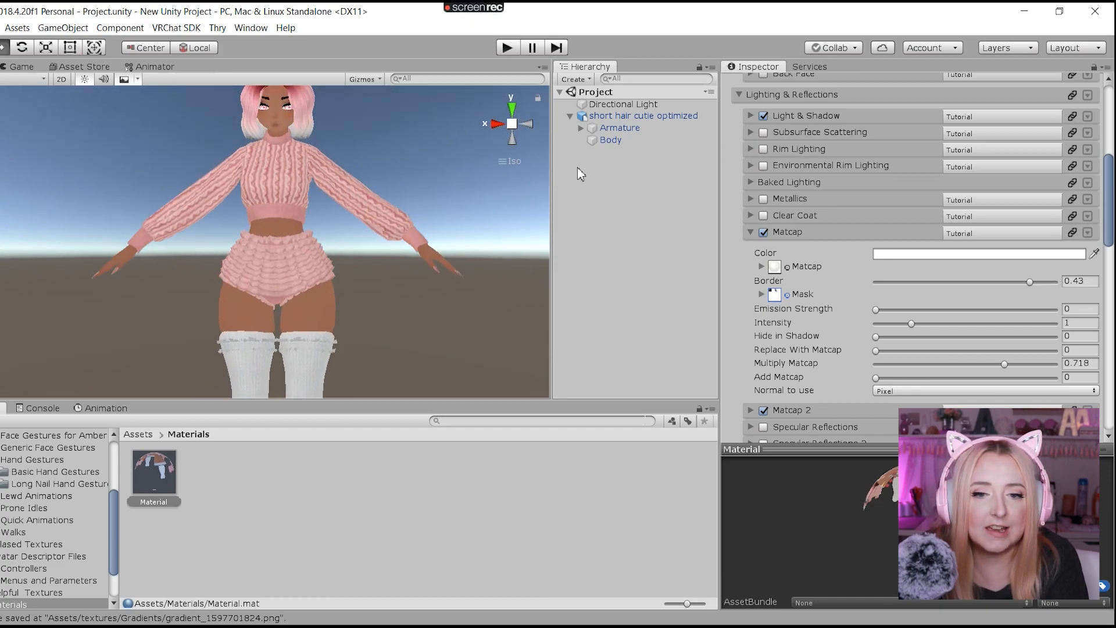
# - Disable the Directional Light's Light component temporarily, check the avatar and its glowing eyes in the dark, and re-enable the light
pyautogui.scroll(-3, 324, 191)
pyautogui.click(623, 103)
pyautogui.scroll(5, 756, 114)
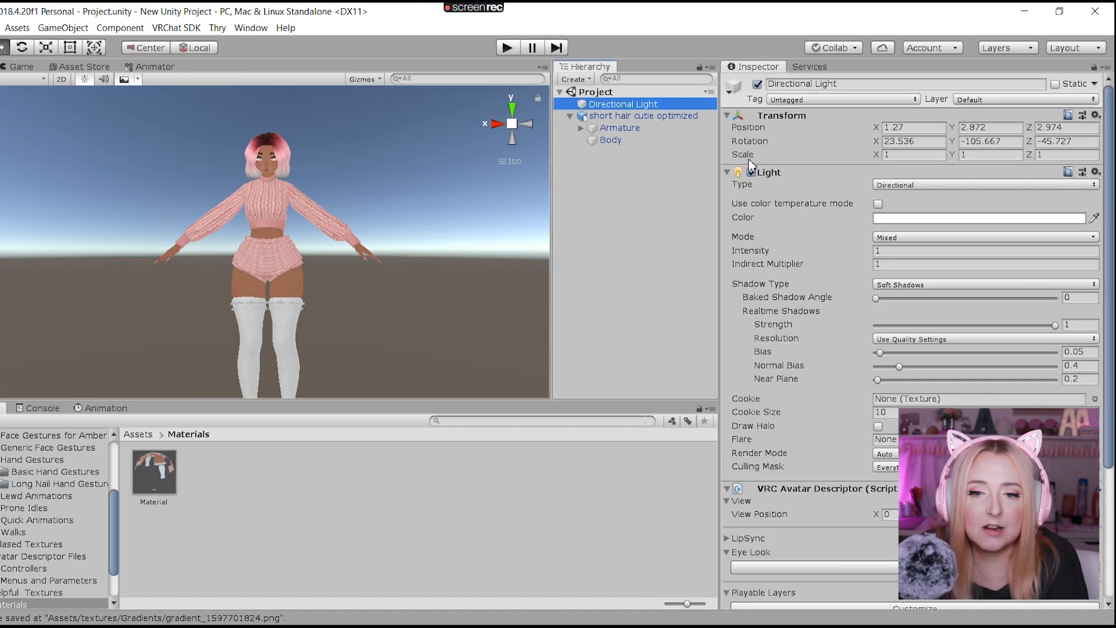
pyautogui.click(751, 172)
pyautogui.scroll(3, 210, 246)
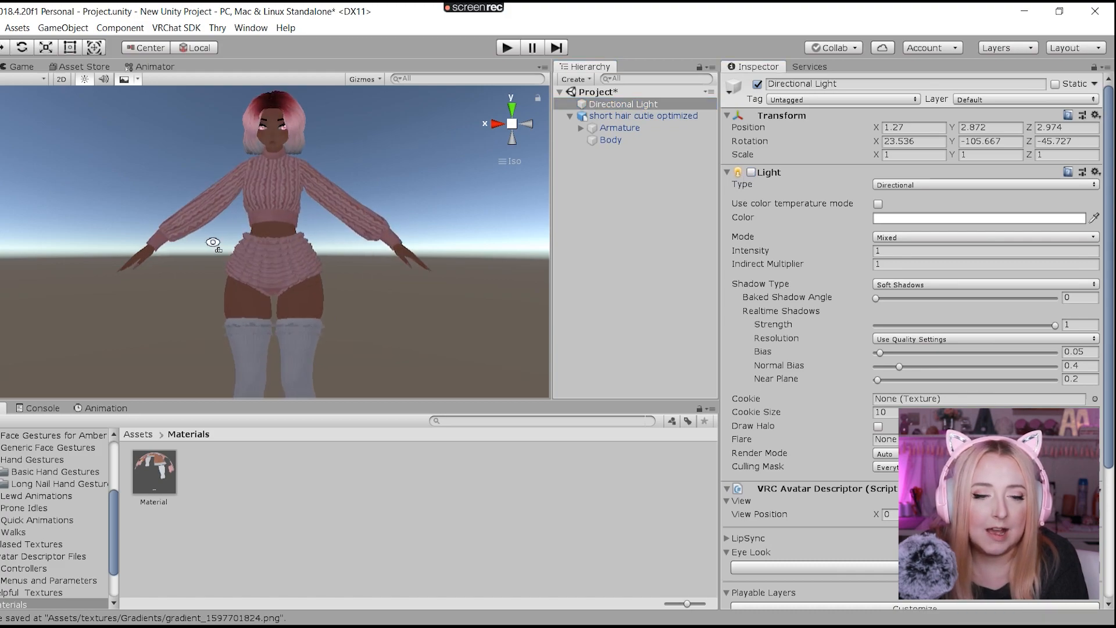
pyautogui.moveTo(214, 244)
pyautogui.mouseDown(button='right')
pyautogui.moveTo(404, 227)
pyautogui.moveTo(120, 165)
pyautogui.moveTo(158, 279)
pyautogui.moveTo(221, 256)
pyautogui.mouseUp(button='right')
pyautogui.scroll(5, 281, 183)
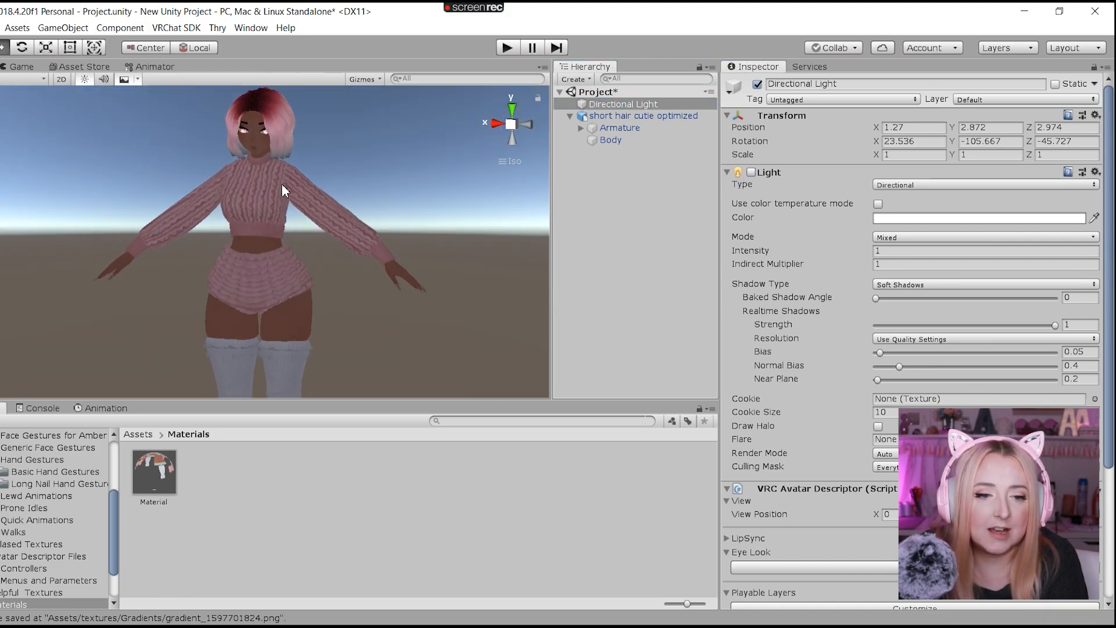
pyautogui.moveTo(281, 183); pyautogui.dragTo(241, 290, button='middle')
pyautogui.moveTo(453, 363); pyautogui.dragTo(109, 135, button='middle')
pyautogui.moveTo(127, 186); pyautogui.dragTo(169, 158, button='right')
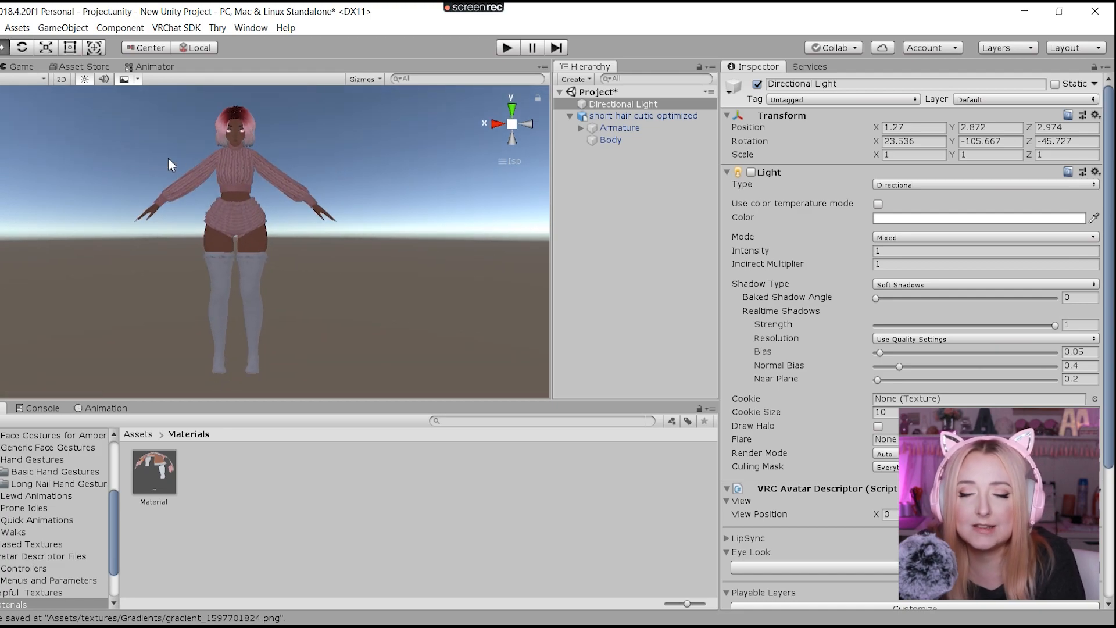
pyautogui.click(751, 173)
# - Return to the root Assets folder and add a VRC Avatar Descriptor component to the short hair cutie optimized object
pyautogui.click(135, 435)
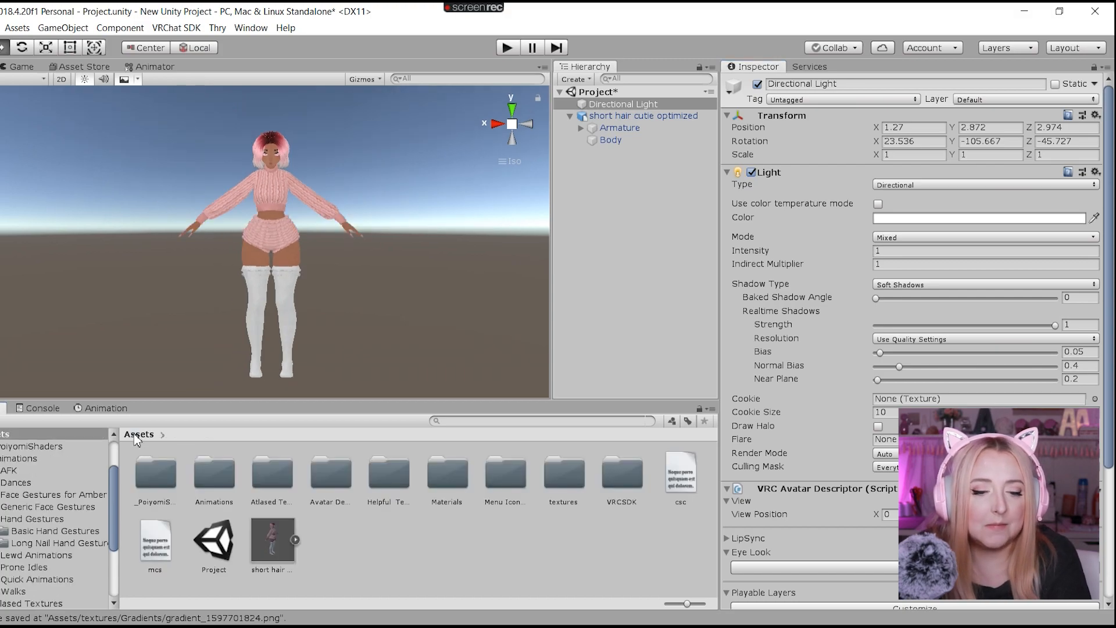
pyautogui.click(368, 545)
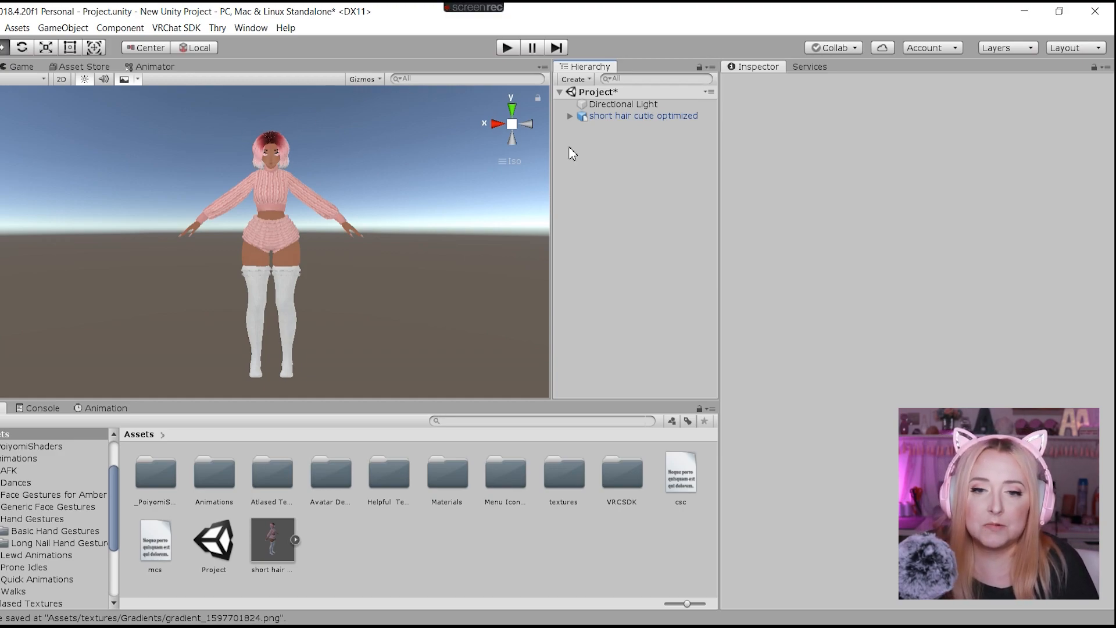
pyautogui.click(636, 118)
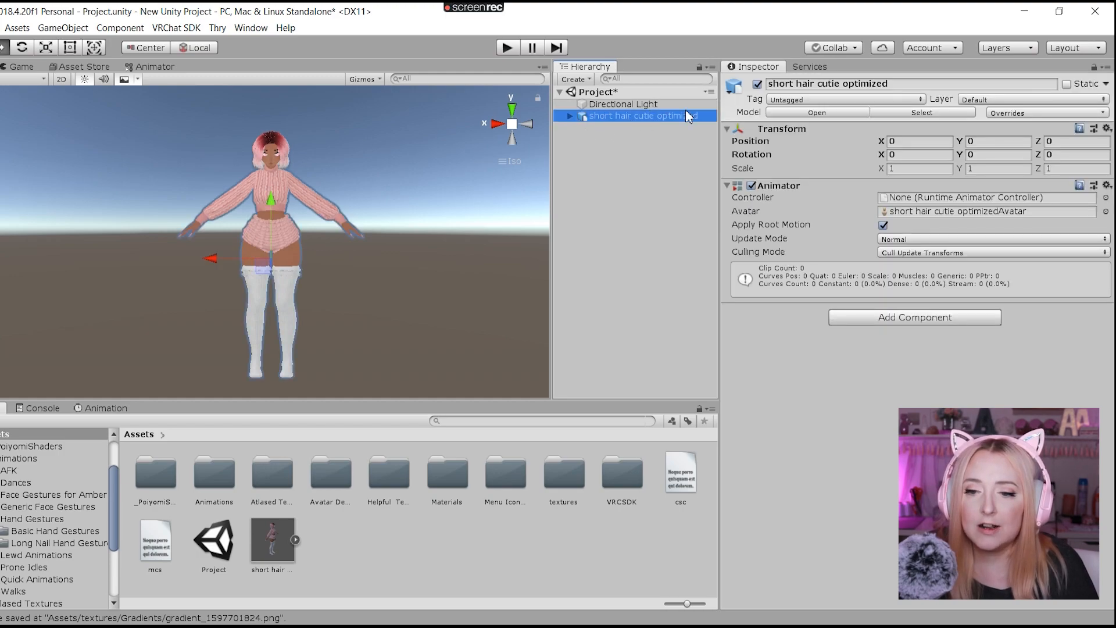
pyautogui.click(878, 319)
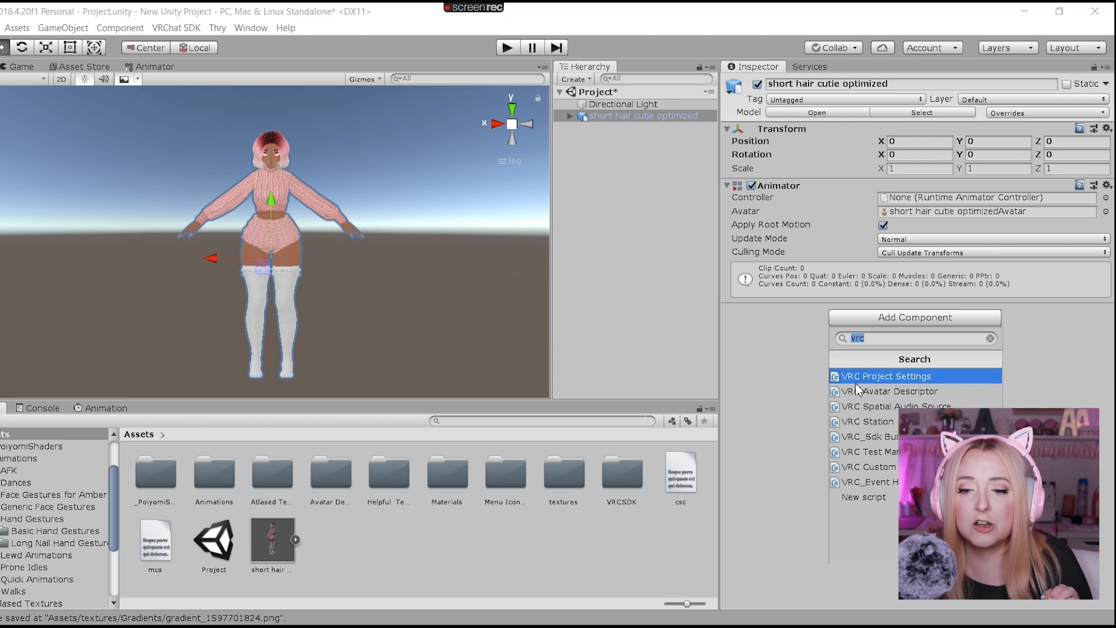
pyautogui.click(895, 394)
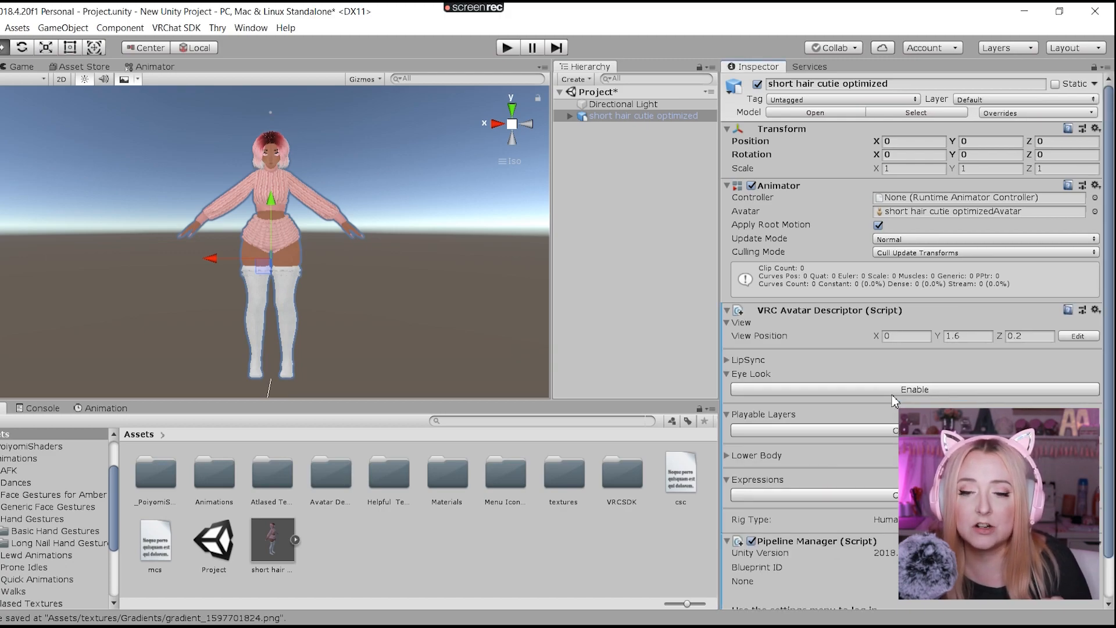
# - Auto-detect the Avatar Descriptor's LipSync visemes and keep vrc.v_sil for the sil viseme
pyautogui.scroll(-3, 895, 400)
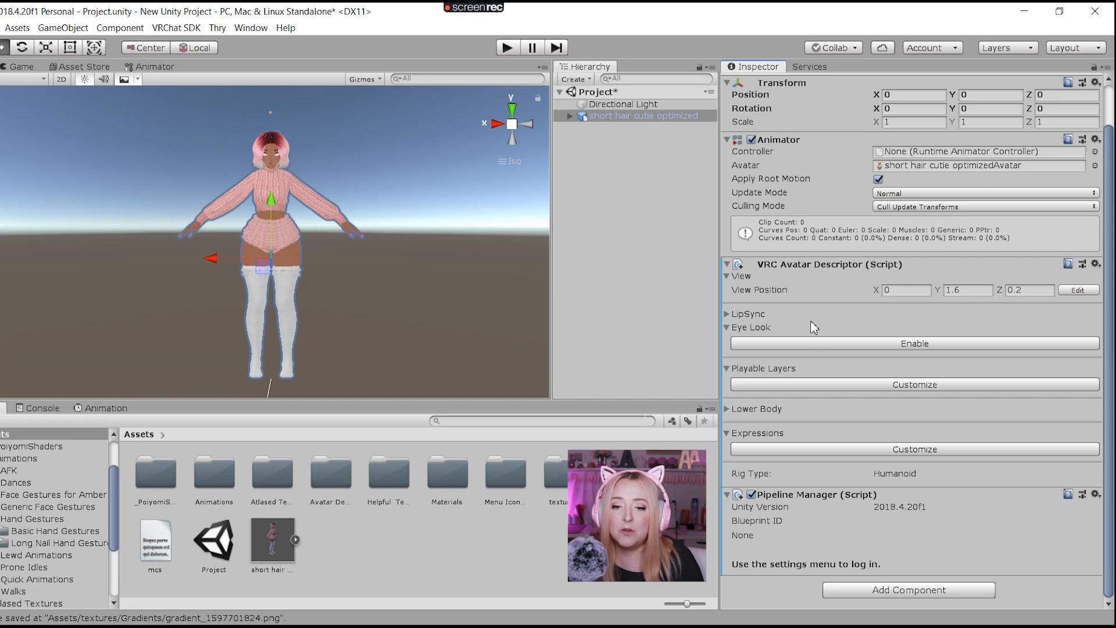
pyautogui.click(730, 314)
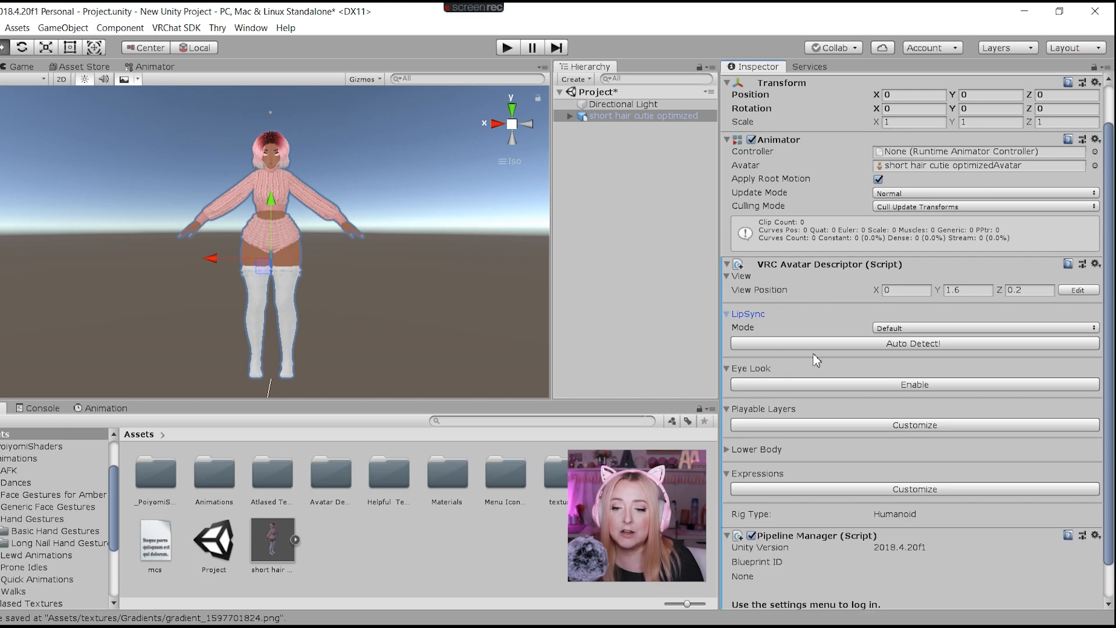
pyautogui.click(919, 344)
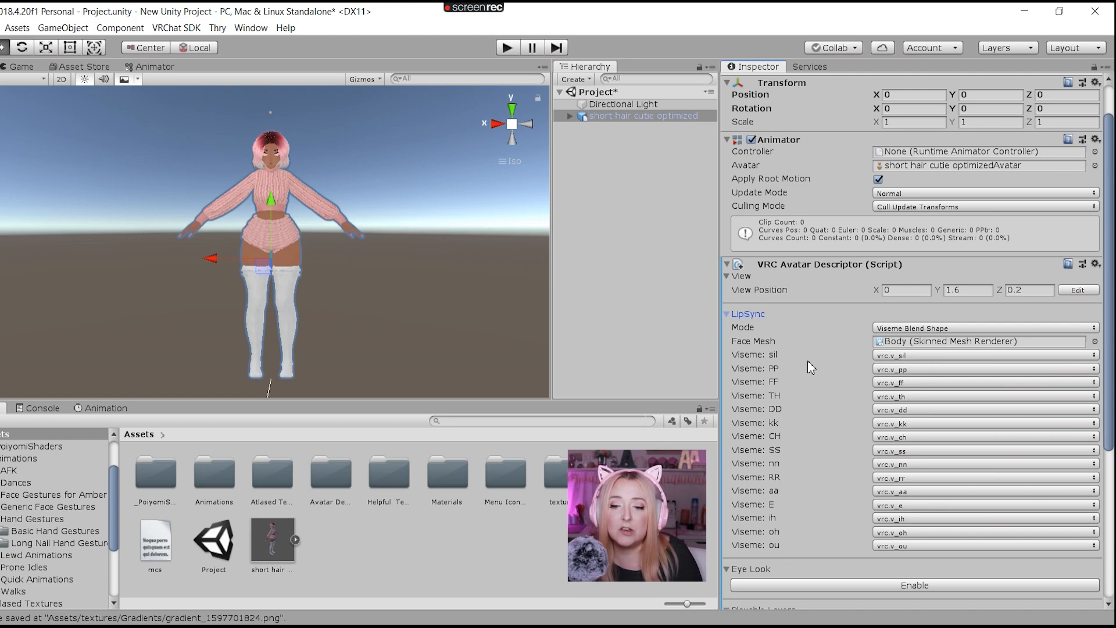
pyautogui.click(910, 356)
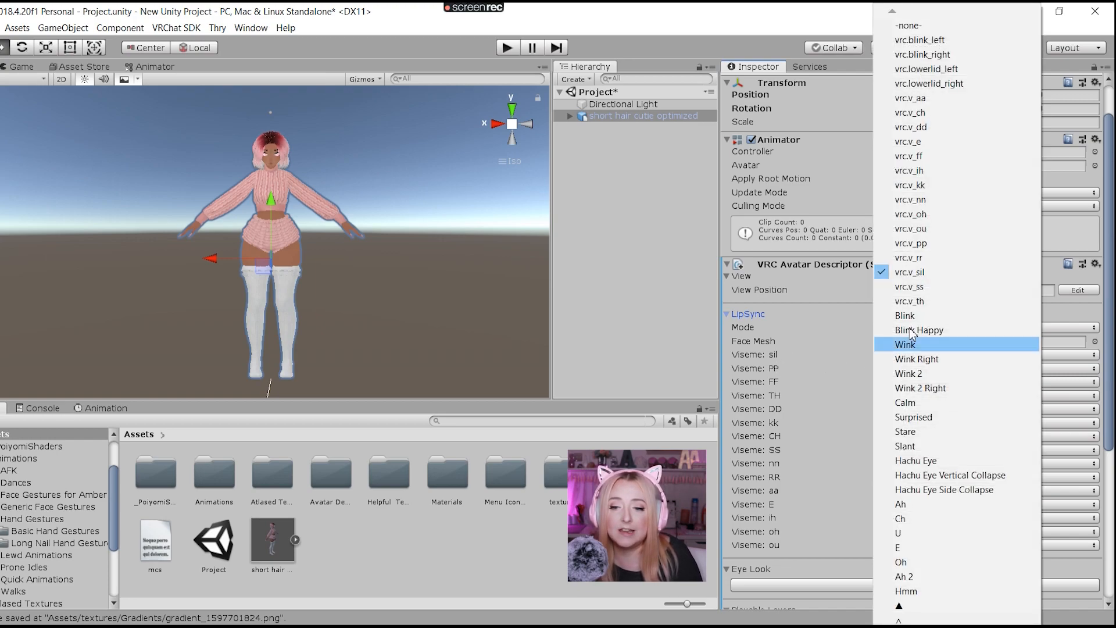
pyautogui.click(925, 273)
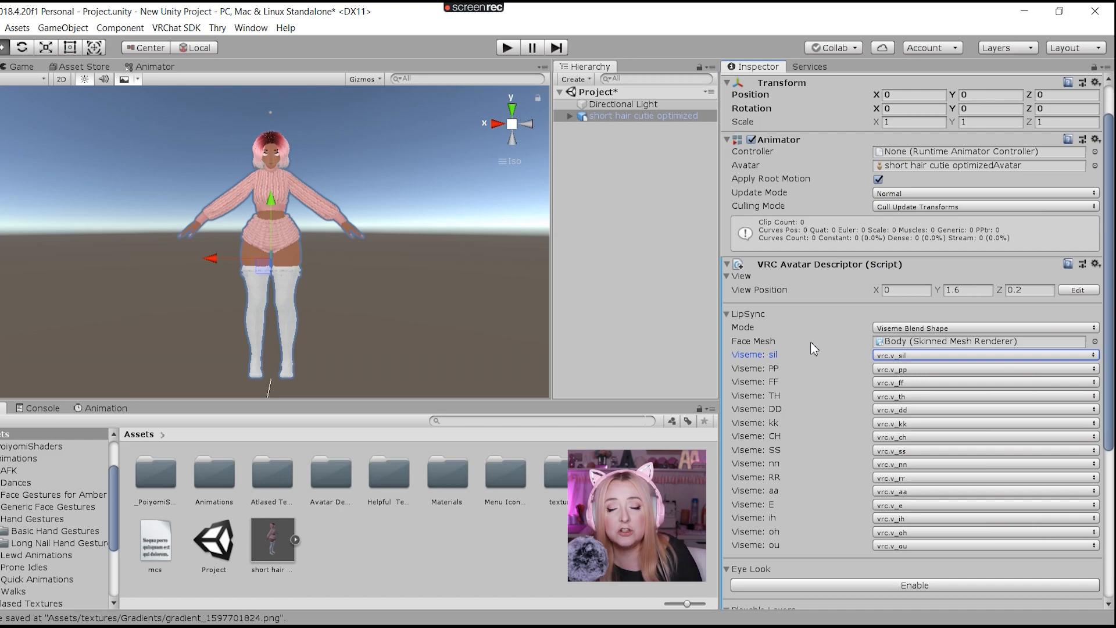
pyautogui.click(728, 314)
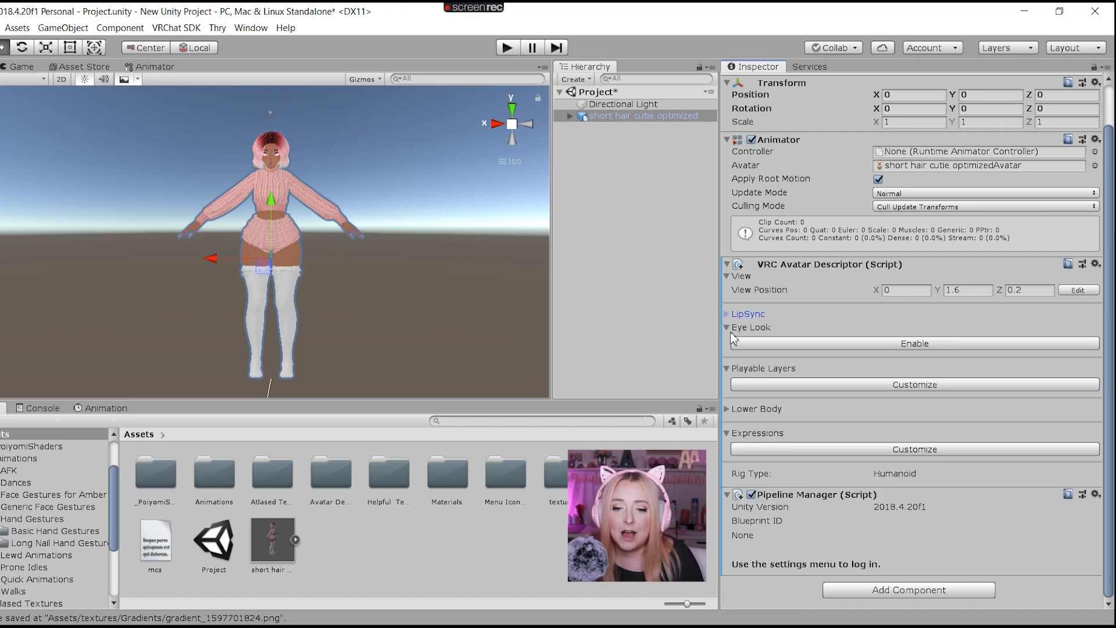
# - Enable Eye Look on the Avatar Descriptor and set its eye movements fully to Excited
pyautogui.click(829, 348)
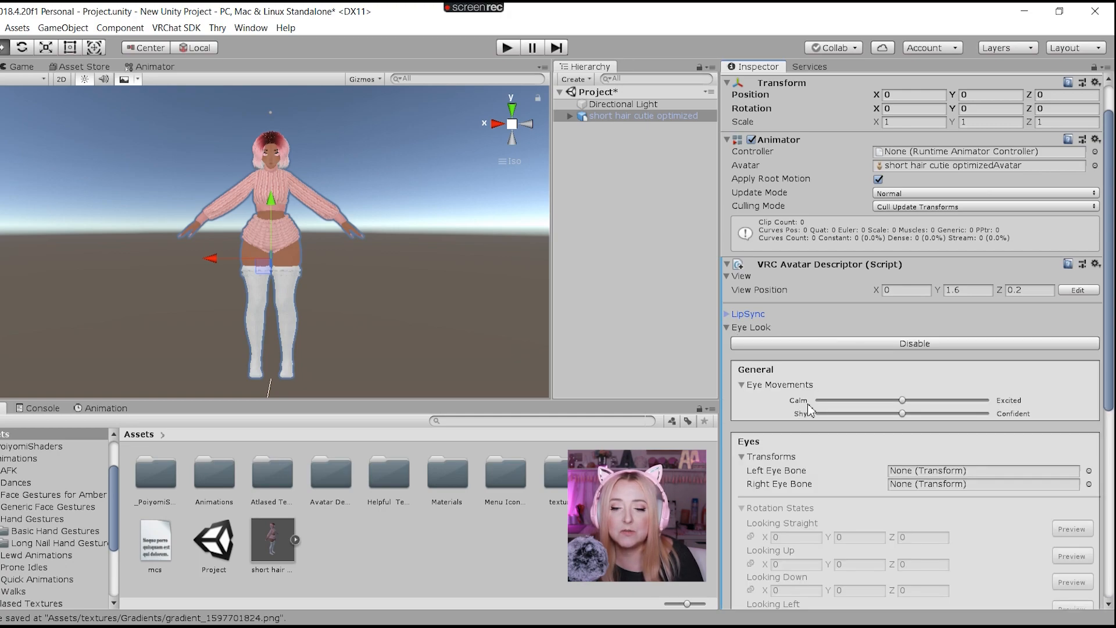
pyautogui.scroll(-3, 816, 407)
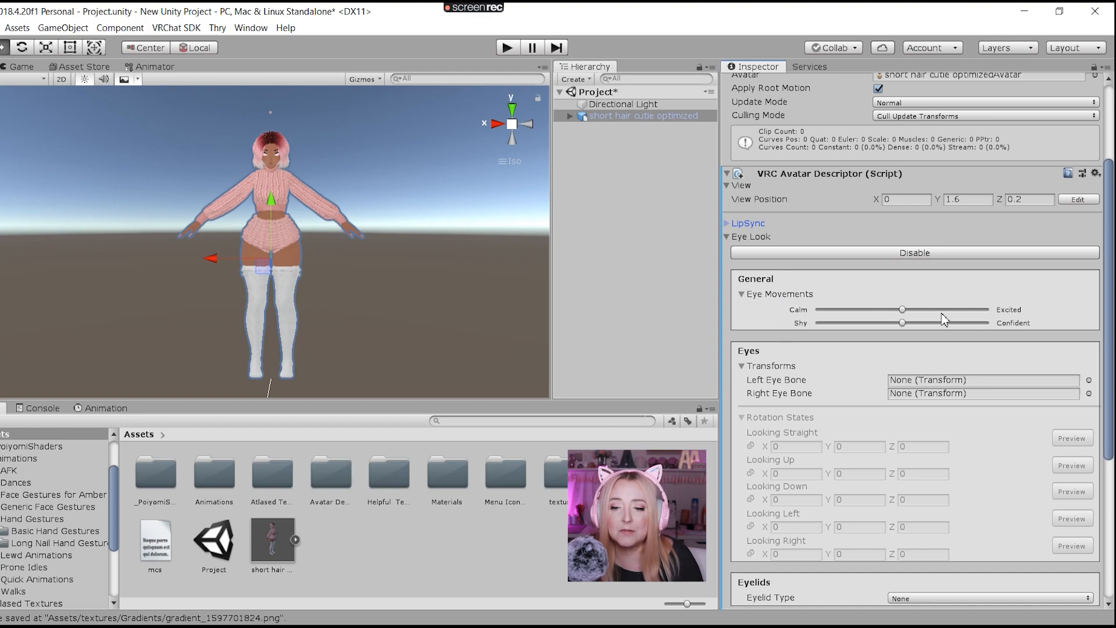
pyautogui.moveTo(902, 311); pyautogui.dragTo(1005, 320)
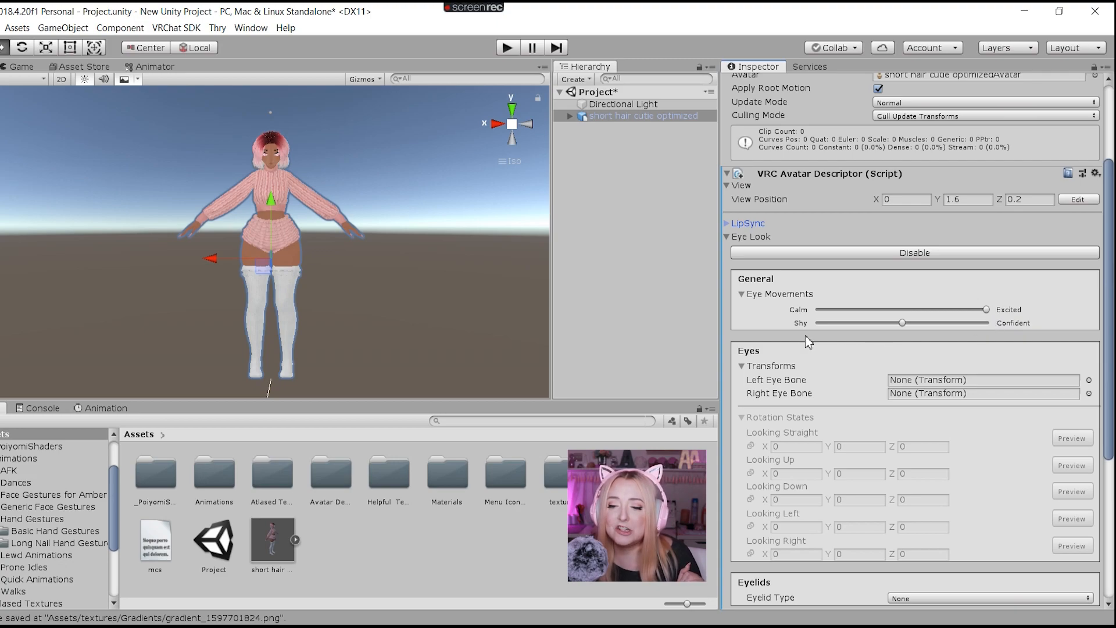
# - Set the eye movements fully to Confident and assign the LeftEye and RightEye transforms as the left and right eye bones
pyautogui.moveTo(905, 324); pyautogui.dragTo(1028, 330)
pyautogui.scroll(-2, 962, 351)
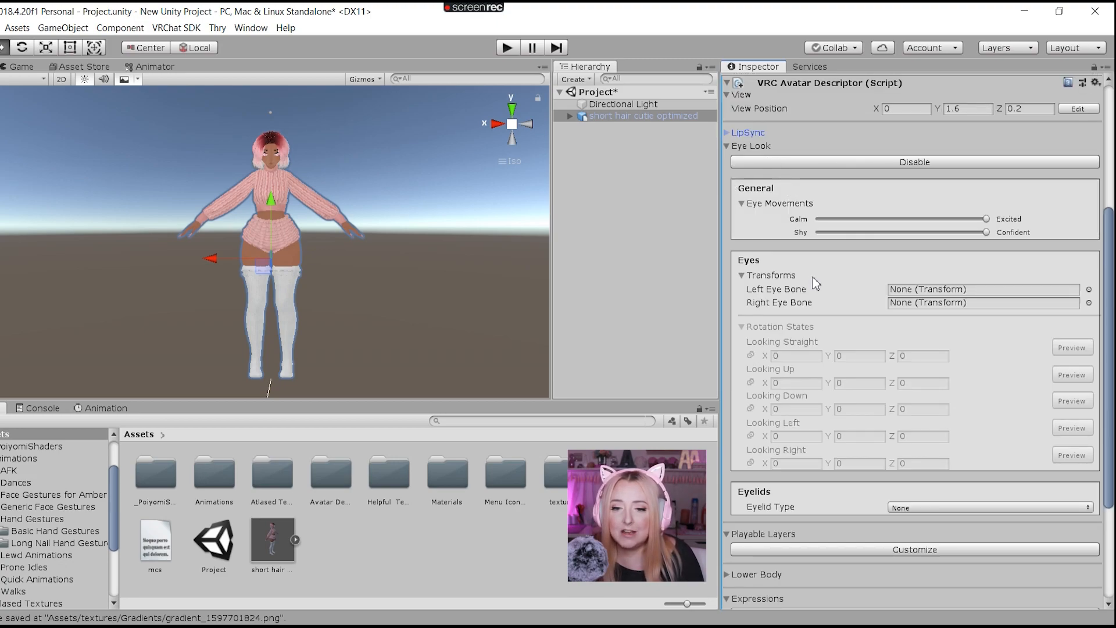
pyautogui.scroll(-1, 783, 258)
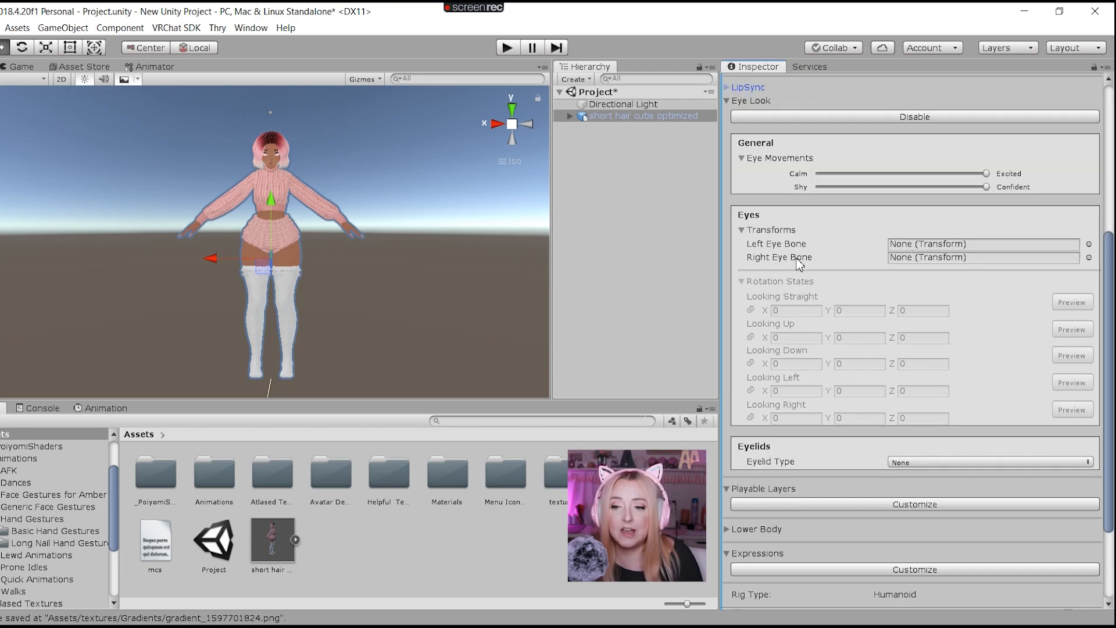
pyautogui.click(1089, 245)
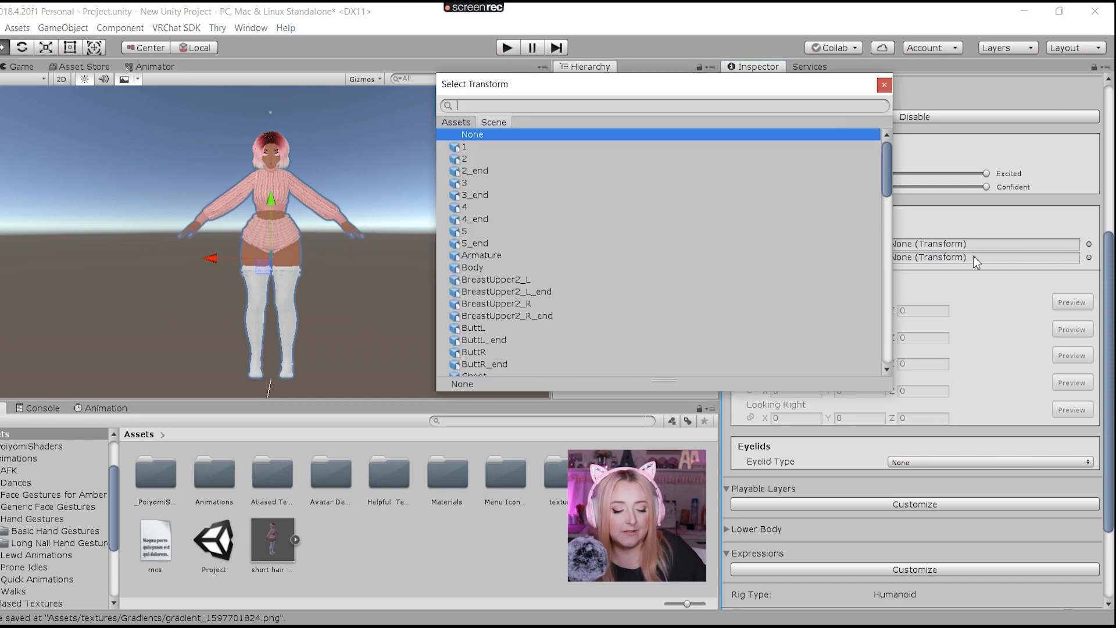
pyautogui.write('left')
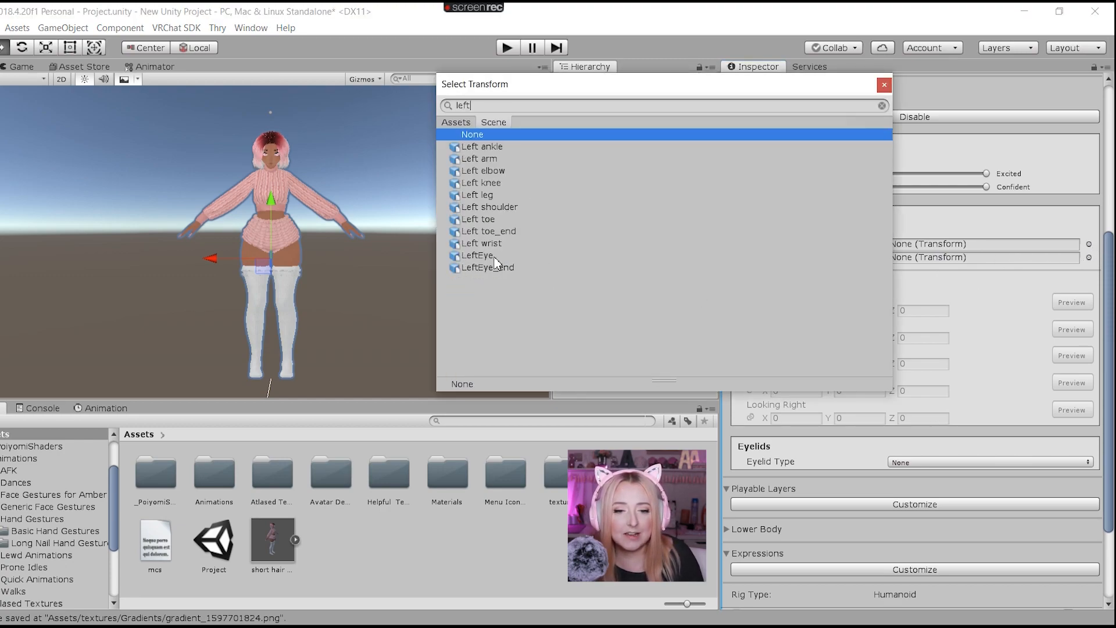
pyautogui.doubleClick(479, 256)
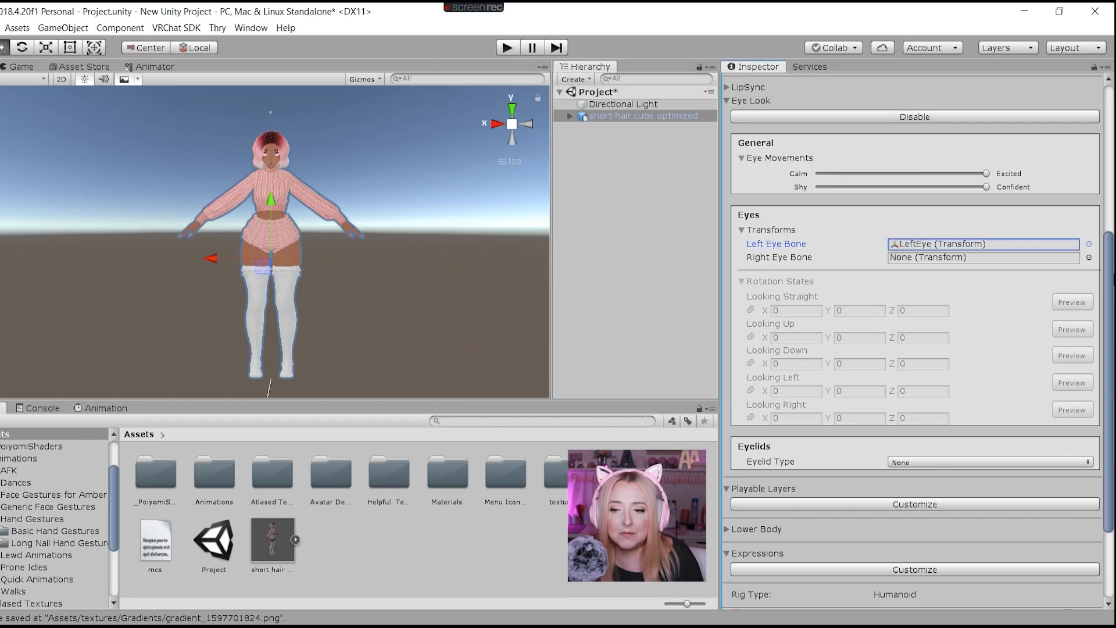
pyautogui.click(1090, 258)
pyautogui.write('right')
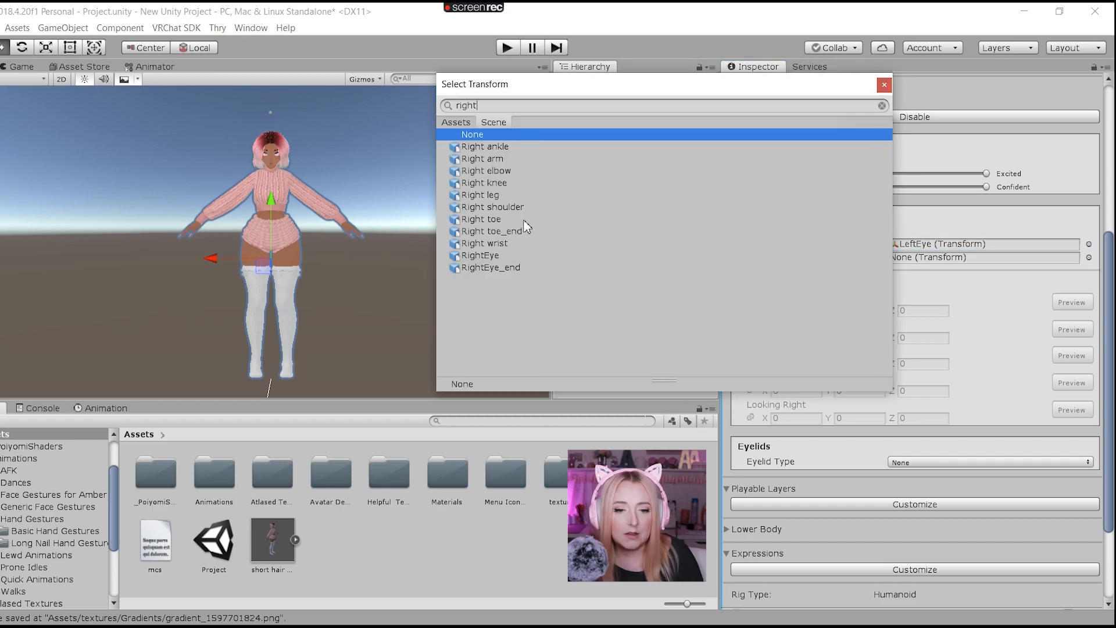
pyautogui.doubleClick(478, 256)
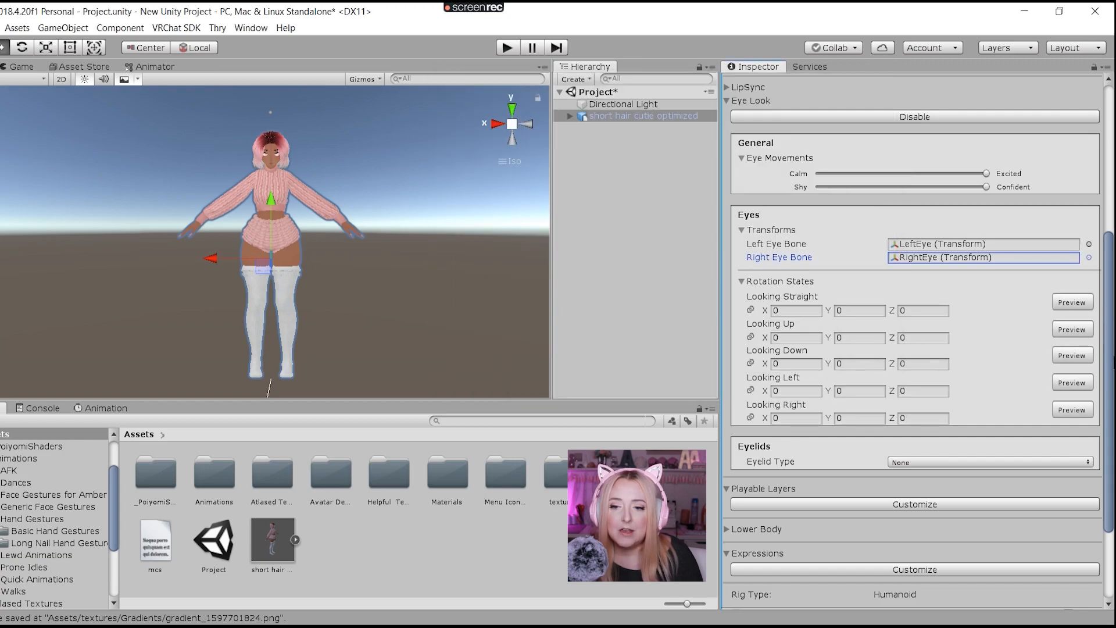
# - With the avatar's face in close view, set the Looking Up rotation's X to -15 and end its preview
pyautogui.scroll(-2, 816, 287)
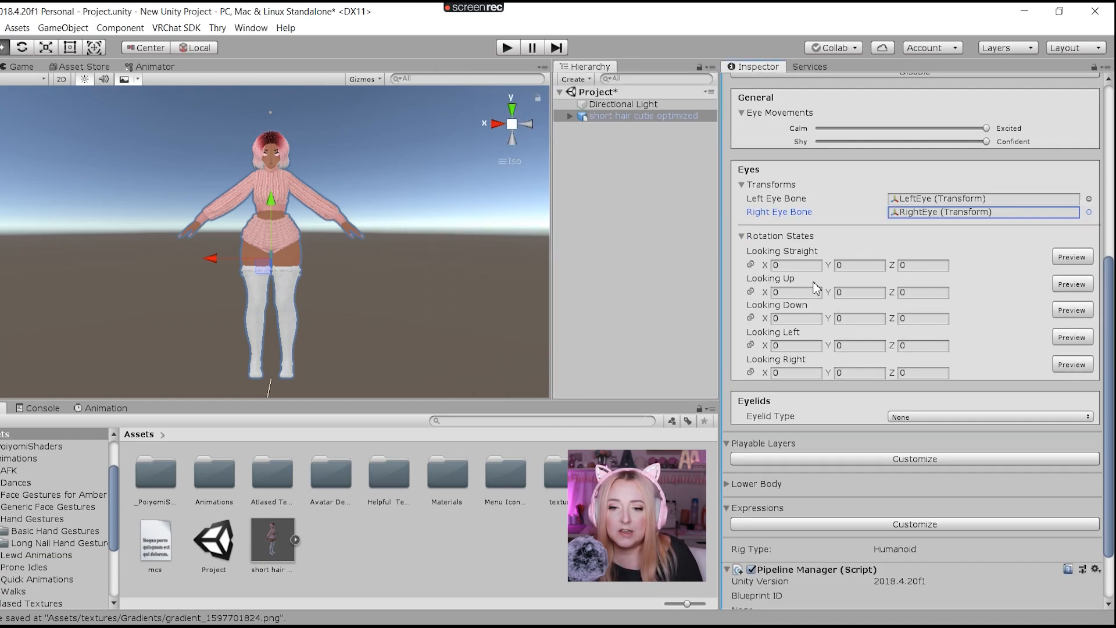
pyautogui.scroll(6, 354, 184)
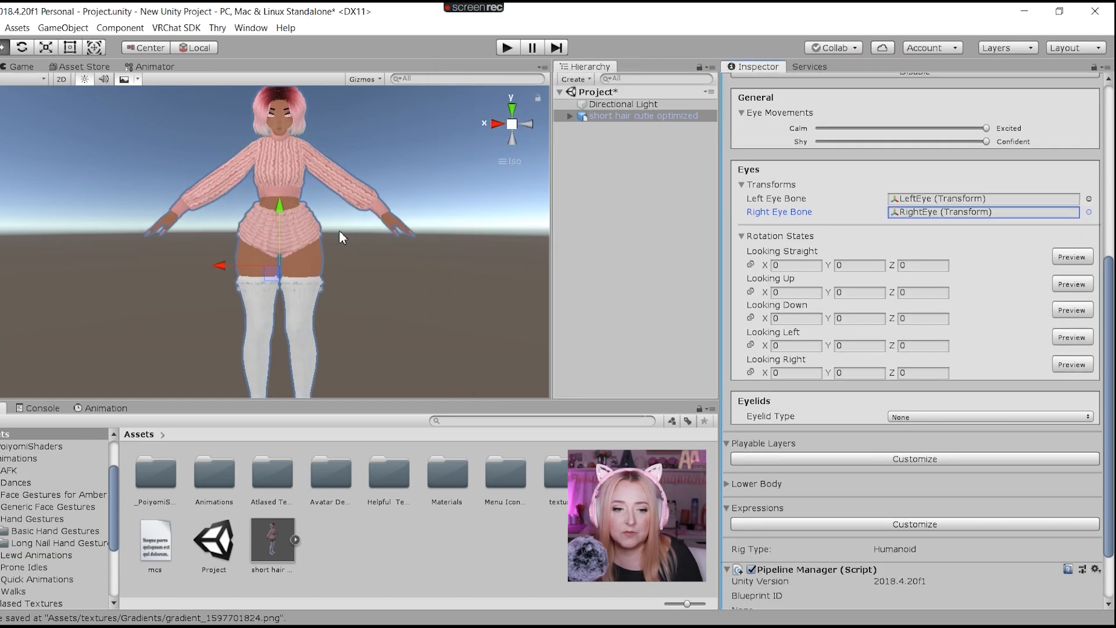
pyautogui.scroll(6, 335, 357)
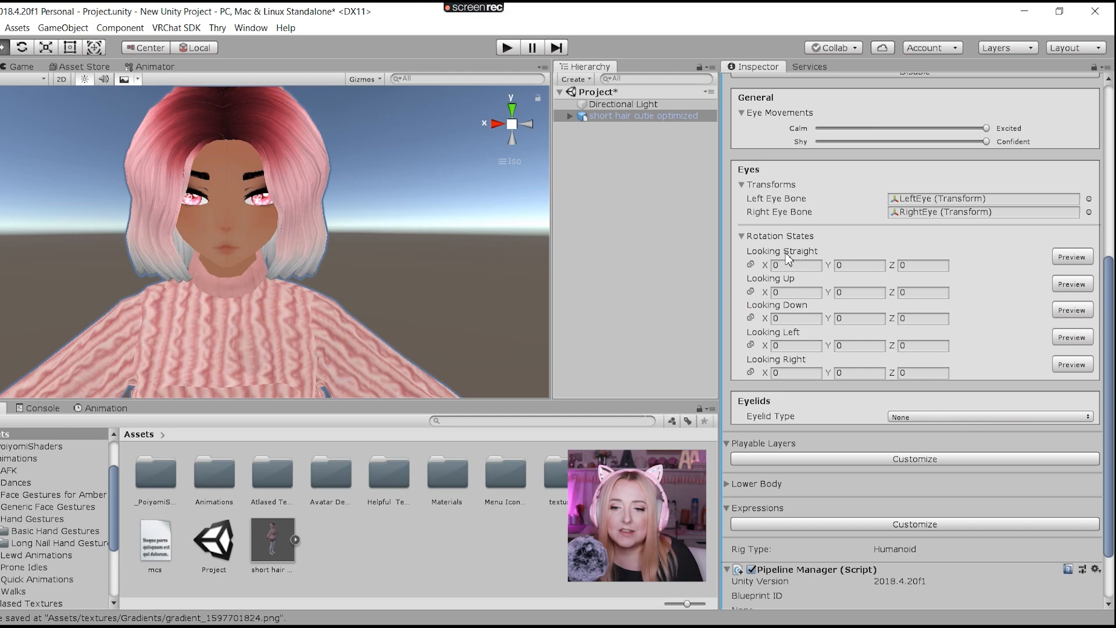
pyautogui.scroll(-2, 794, 262)
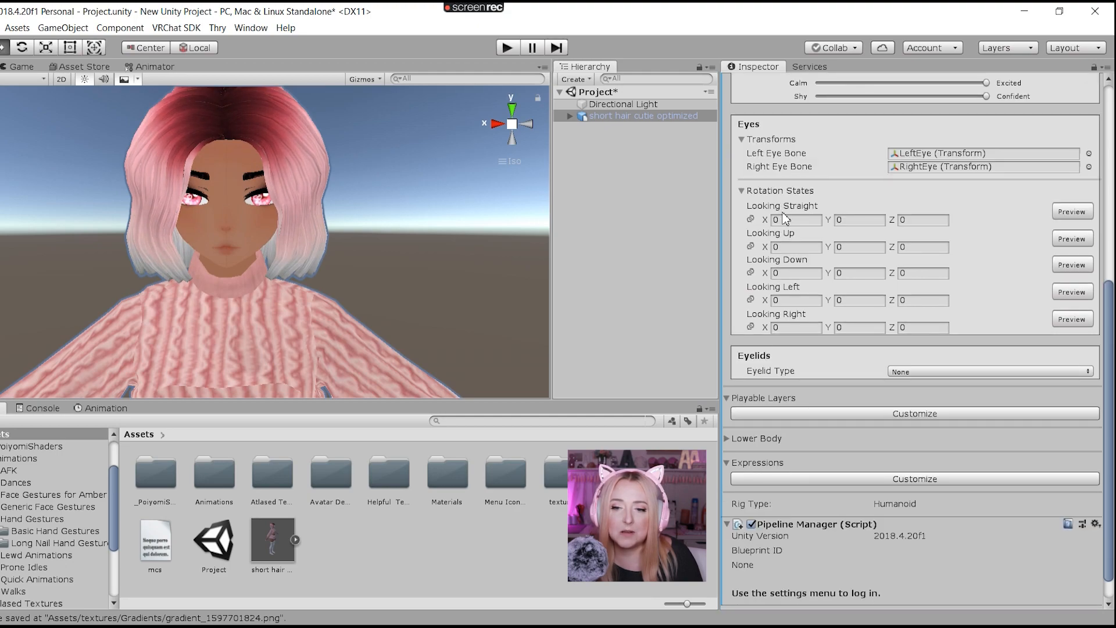
pyautogui.click(810, 247)
pyautogui.write('-30')
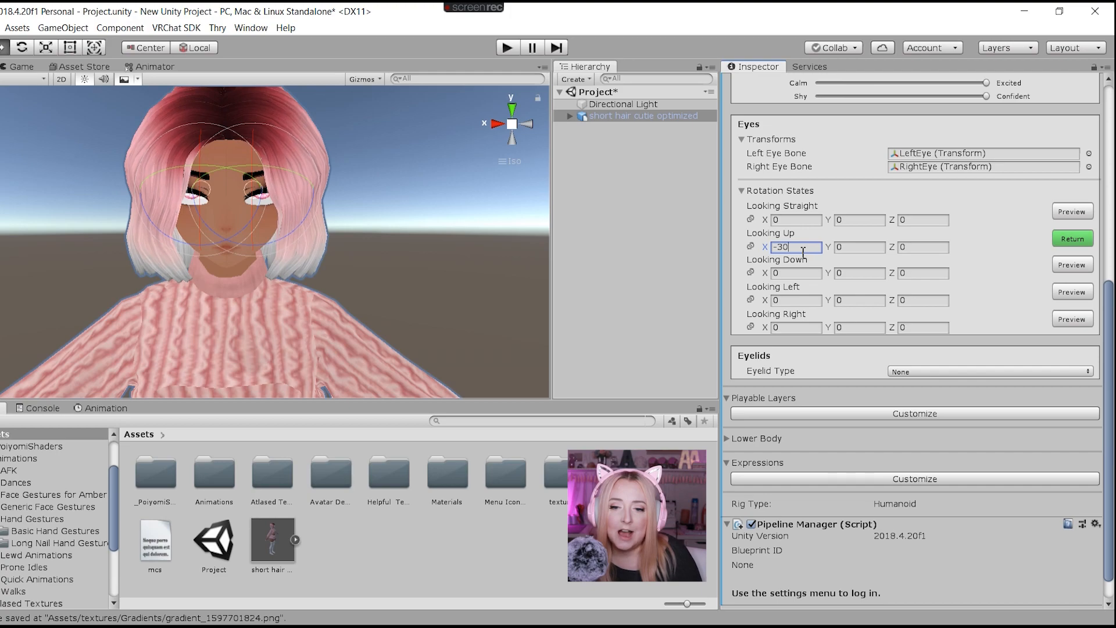
pyautogui.doubleClick(794, 246)
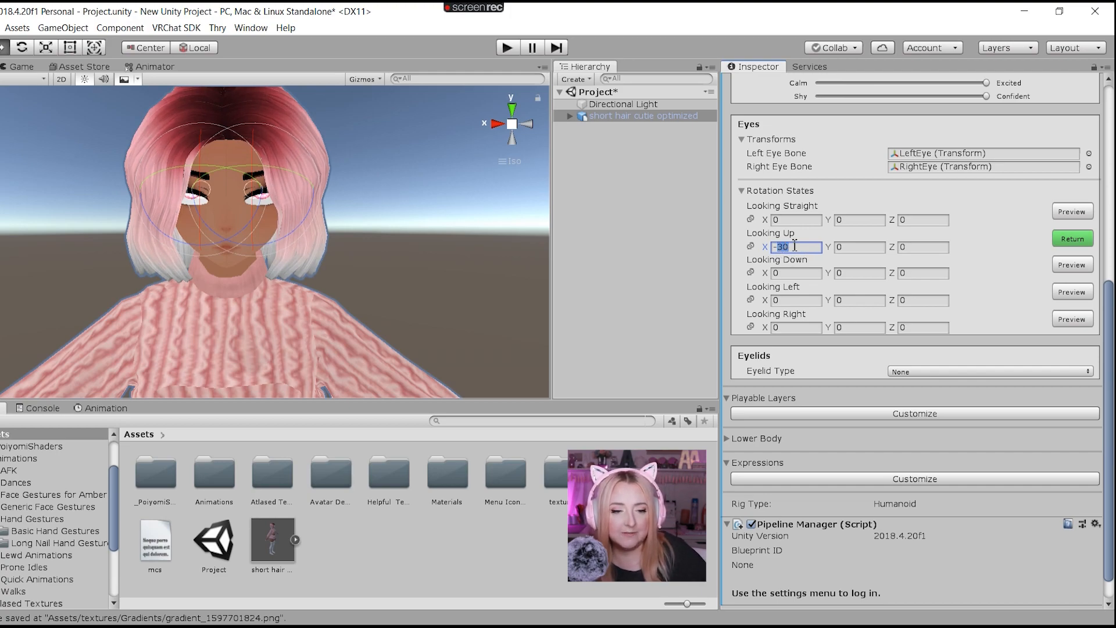
pyautogui.write('-15')
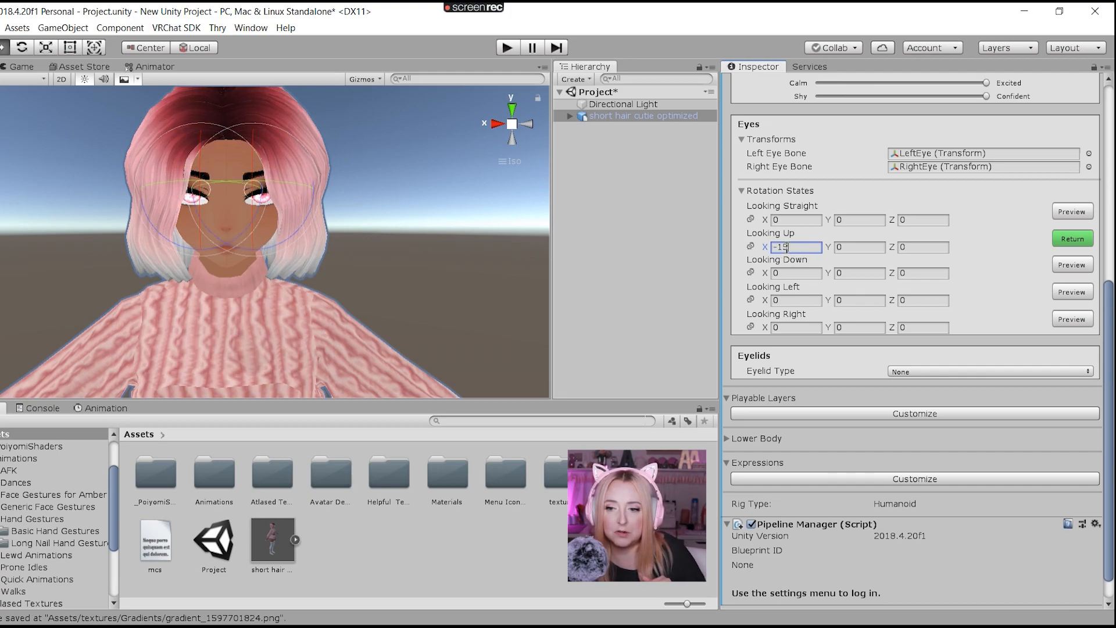
pyautogui.click(1073, 240)
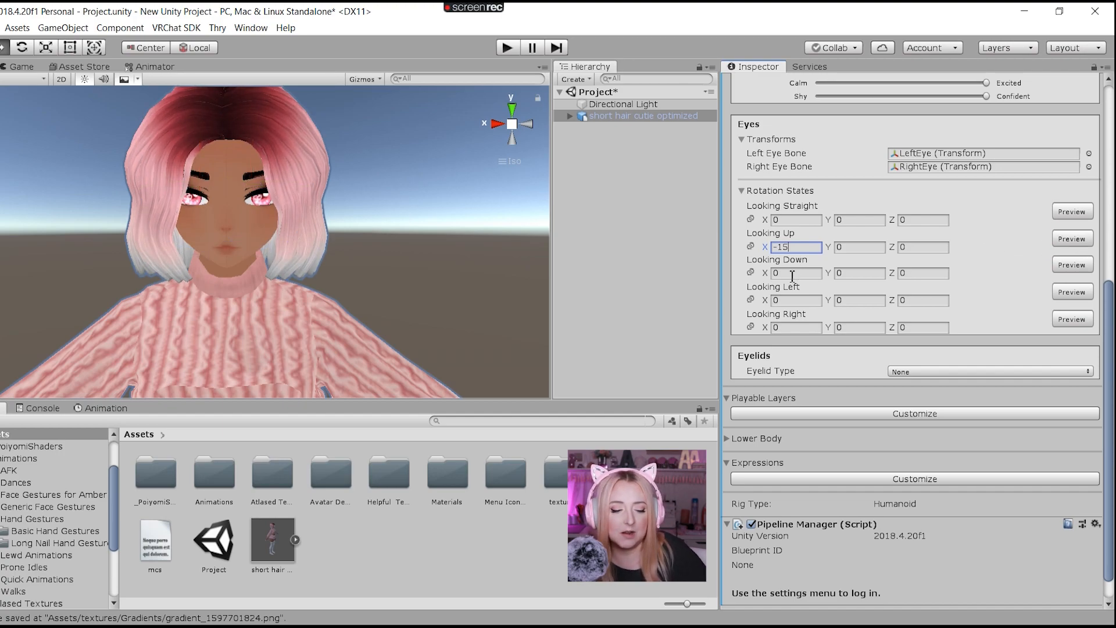
# - Set the Looking Down rotation's X to 20 and return the eyes from its preview
pyautogui.write('15')
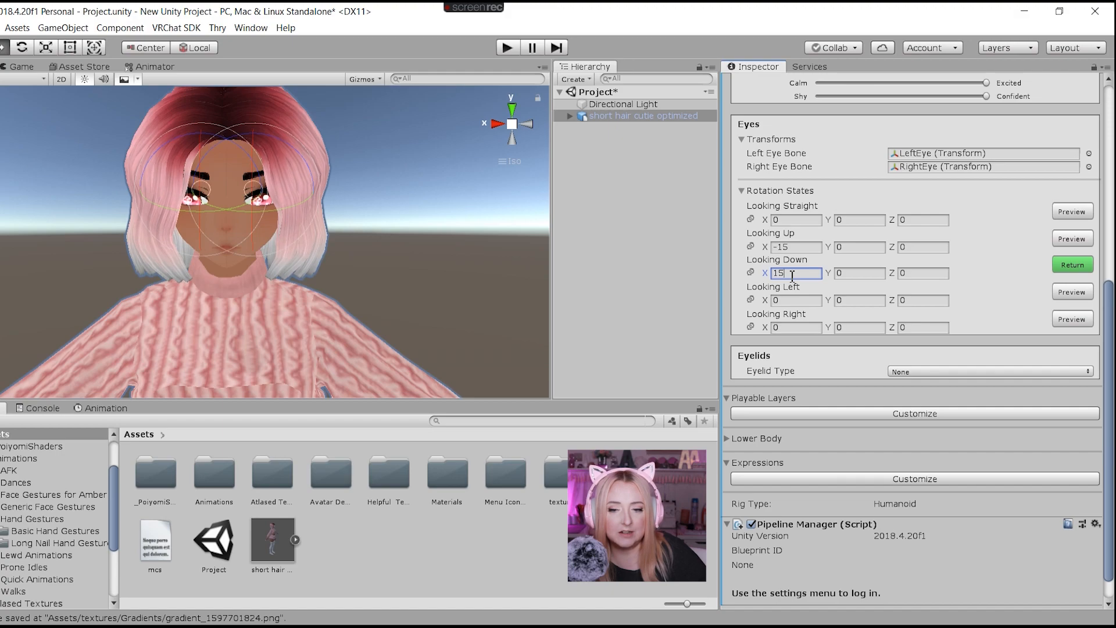
pyautogui.moveTo(792, 274); pyautogui.dragTo(775, 275)
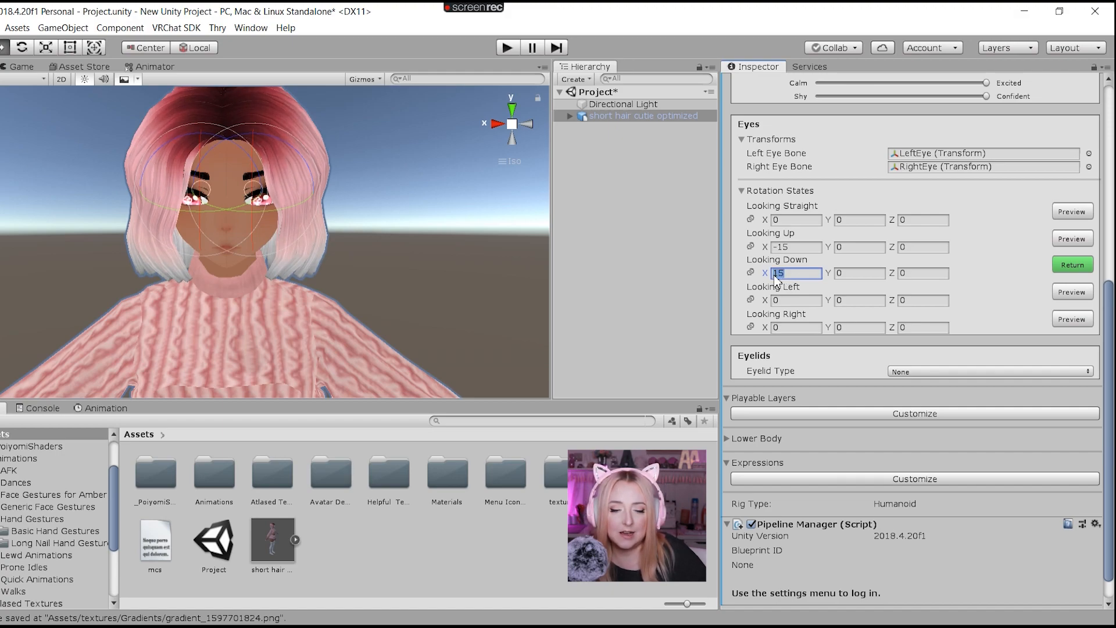
pyautogui.write('20')
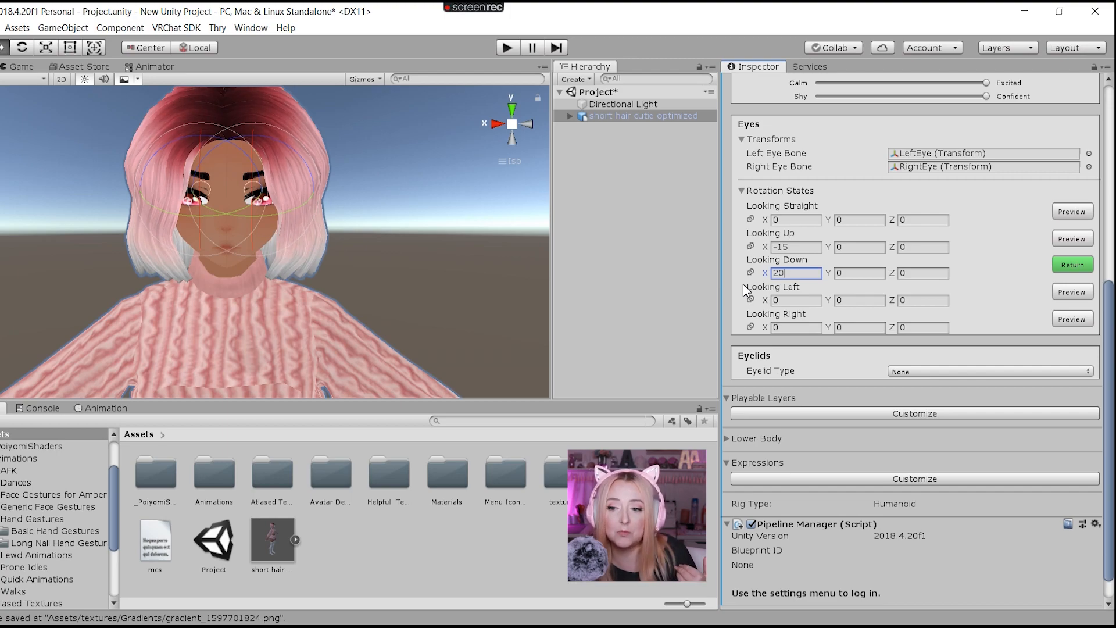
pyautogui.click(1073, 264)
# - Set the Looking Left rotation's Y to -20 in the Eye Look rotation states
pyautogui.click(866, 301)
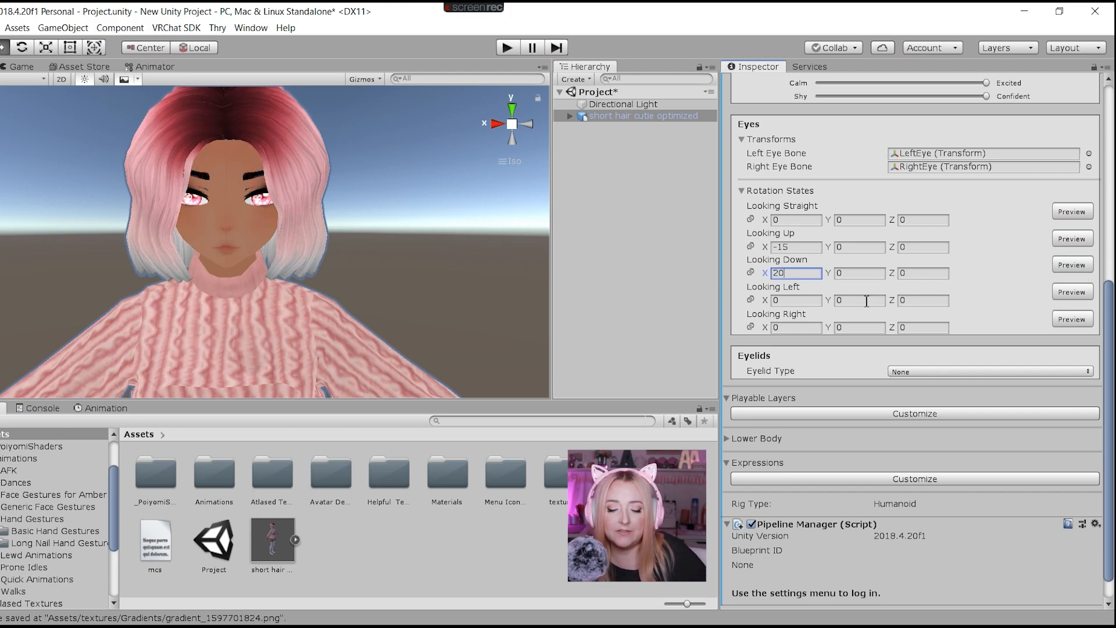
pyautogui.write('-15')
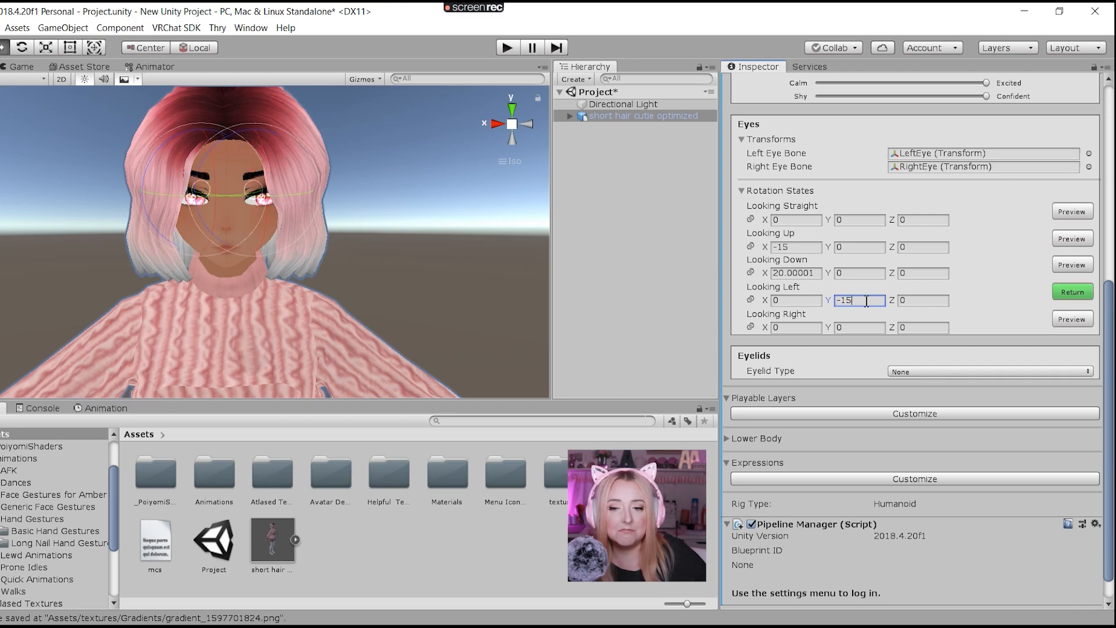
pyautogui.press('BackSpace')
pyautogui.press('BackSpace')
pyautogui.write('20')
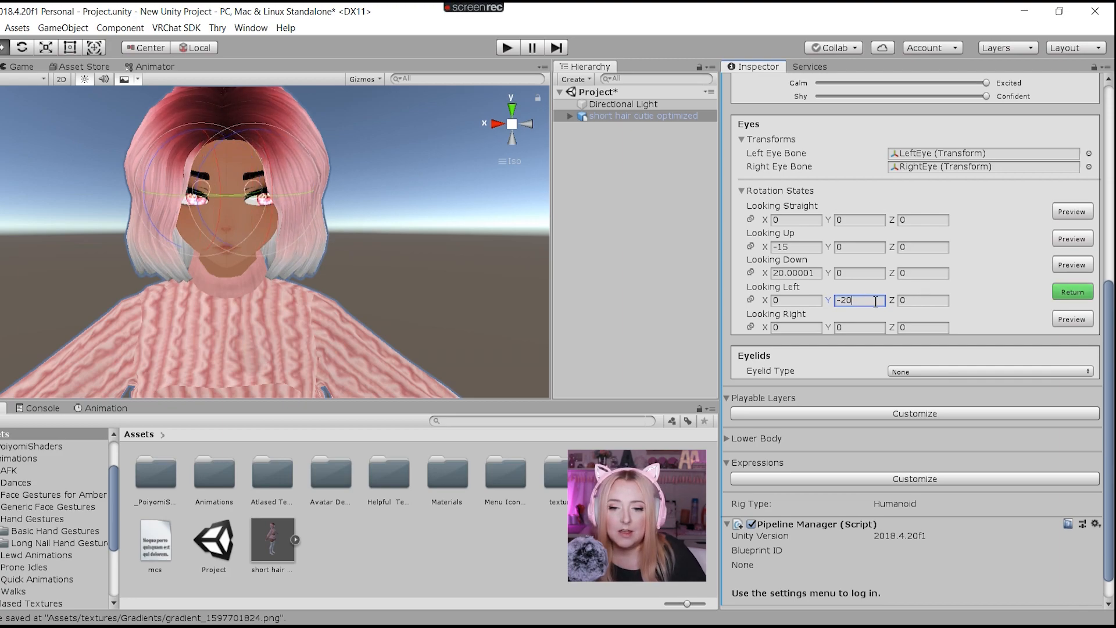
# - Set the Looking Right rotation's Y to 20, ending its preview, and collapse the Eye Look settings
pyautogui.scroll(-1, 876, 324)
pyautogui.click(864, 298)
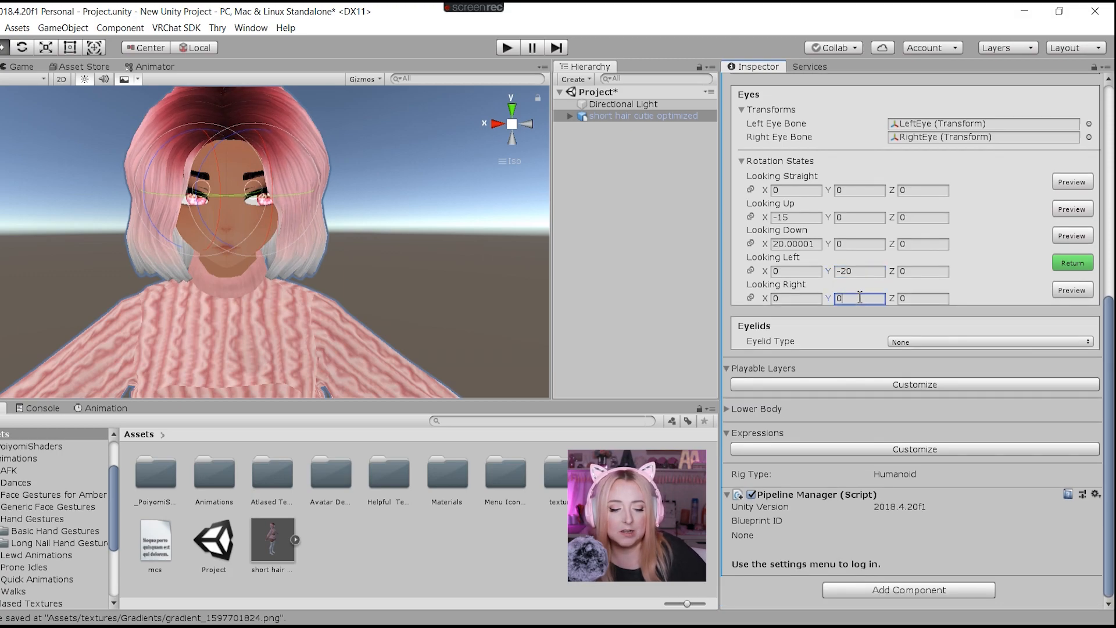
pyautogui.write('20')
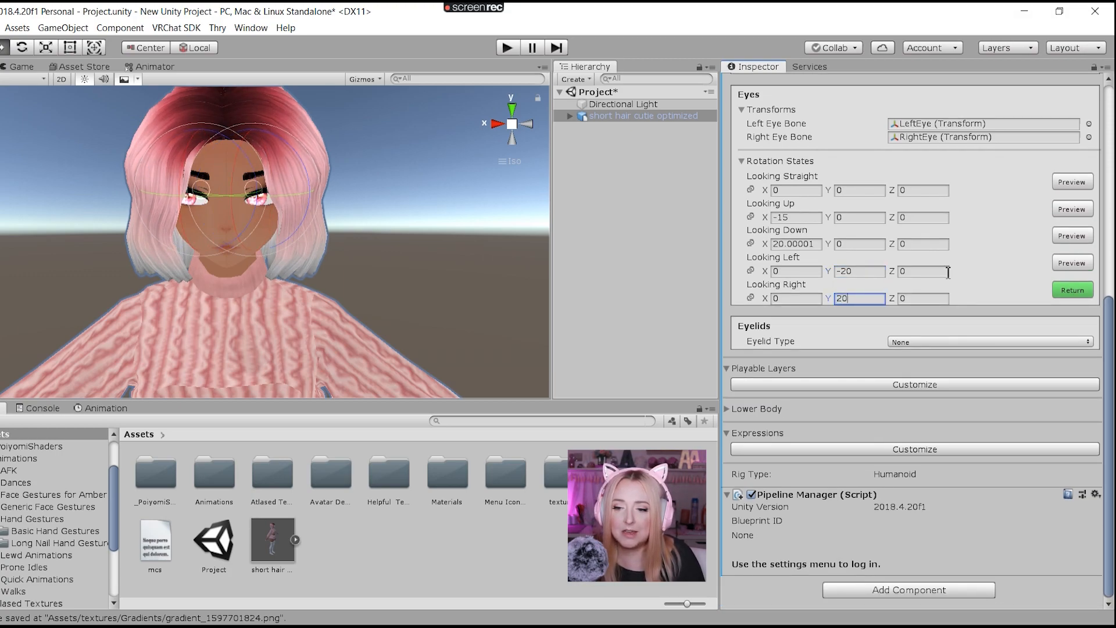
pyautogui.scroll(3, 947, 267)
pyautogui.click(1070, 382)
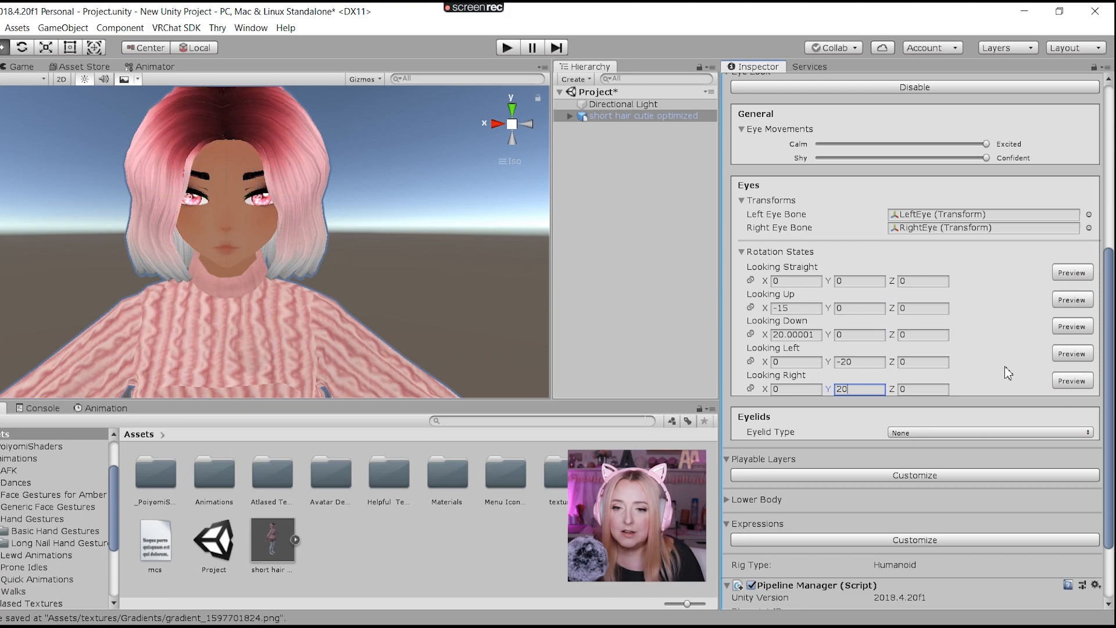
pyautogui.scroll(2, 907, 337)
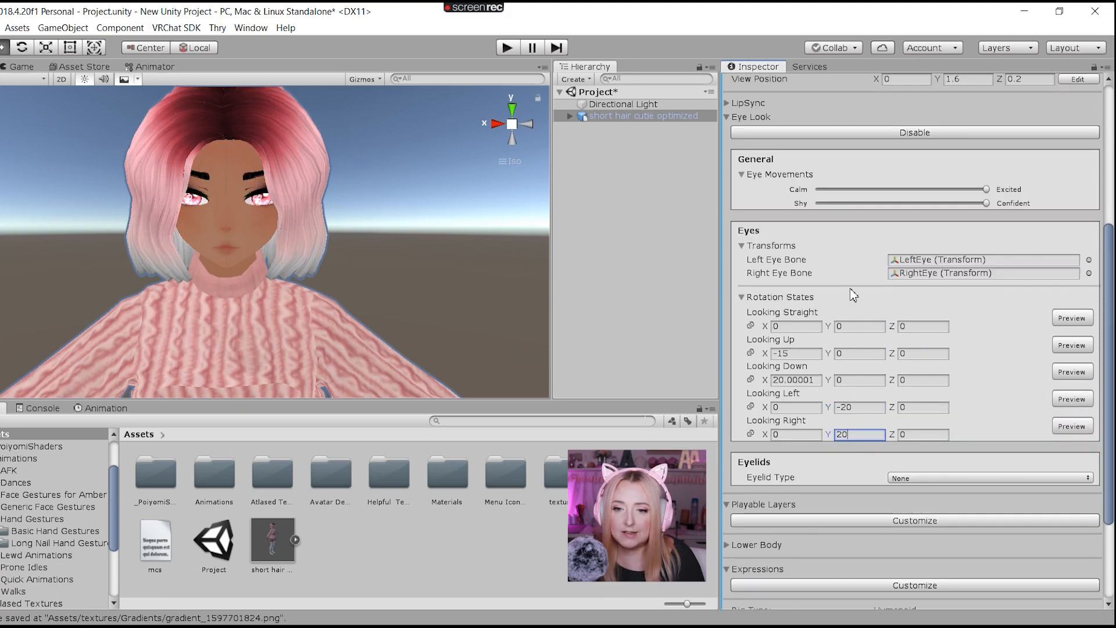
pyautogui.scroll(1, 850, 294)
pyautogui.click(750, 162)
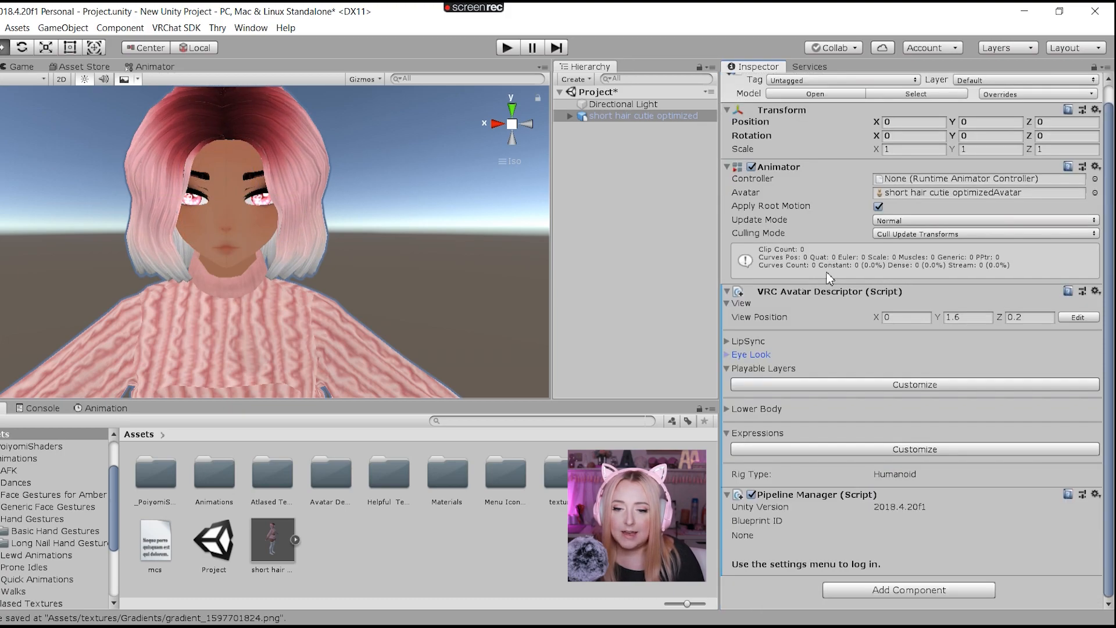
# - Edit the Avatar Descriptor's View Position, setting its Y to 1.3, and check the view ball against the face
pyautogui.scroll(1, 829, 280)
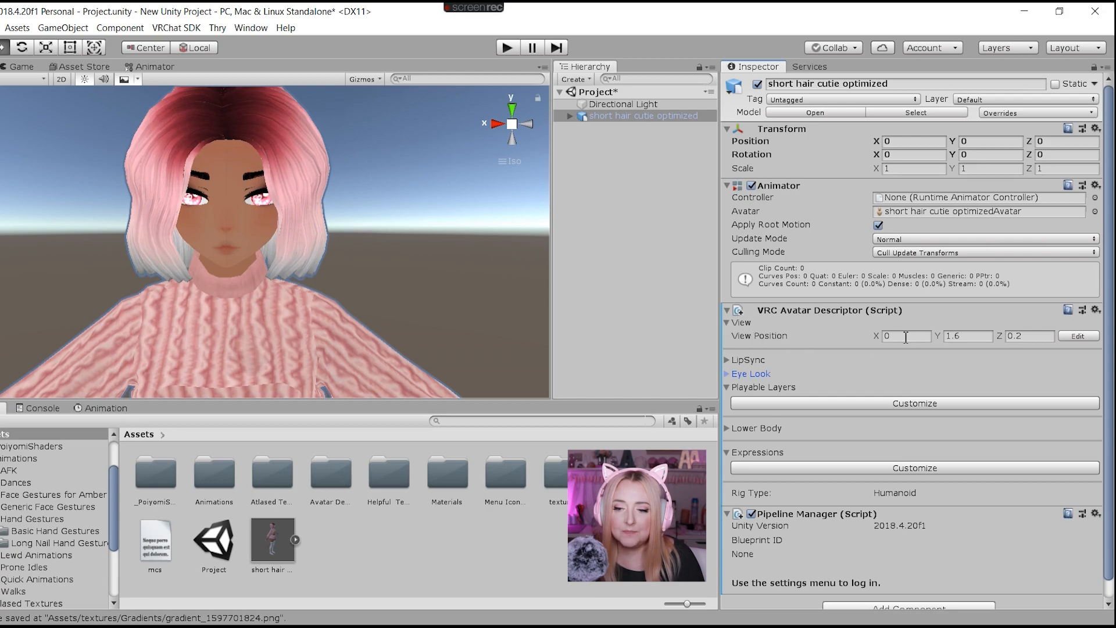
pyautogui.scroll(-6, 214, 269)
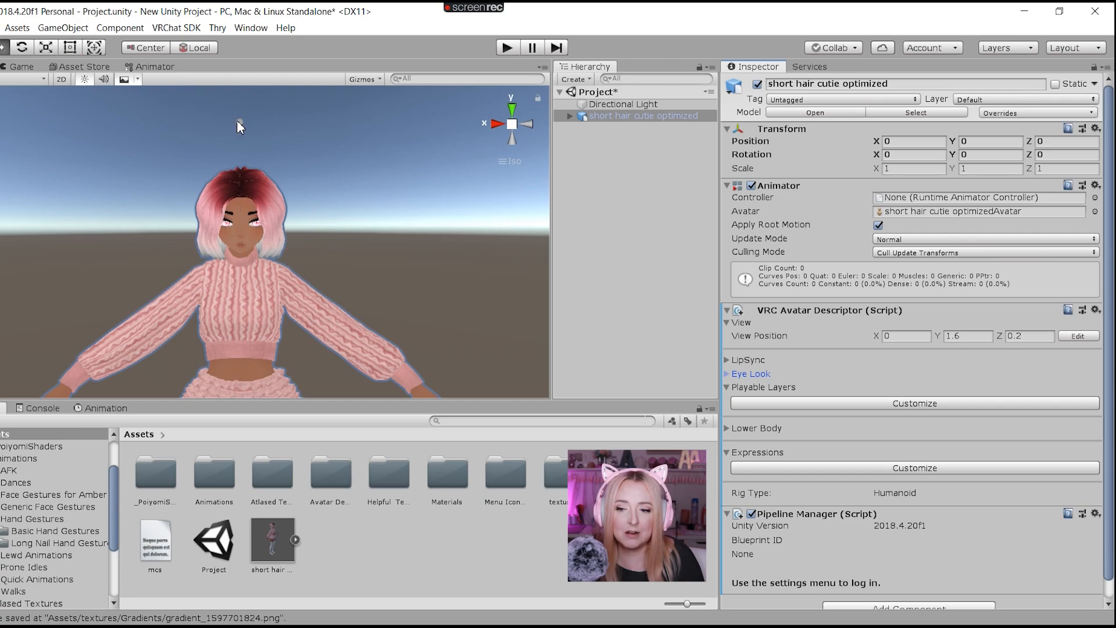
pyautogui.click(1082, 338)
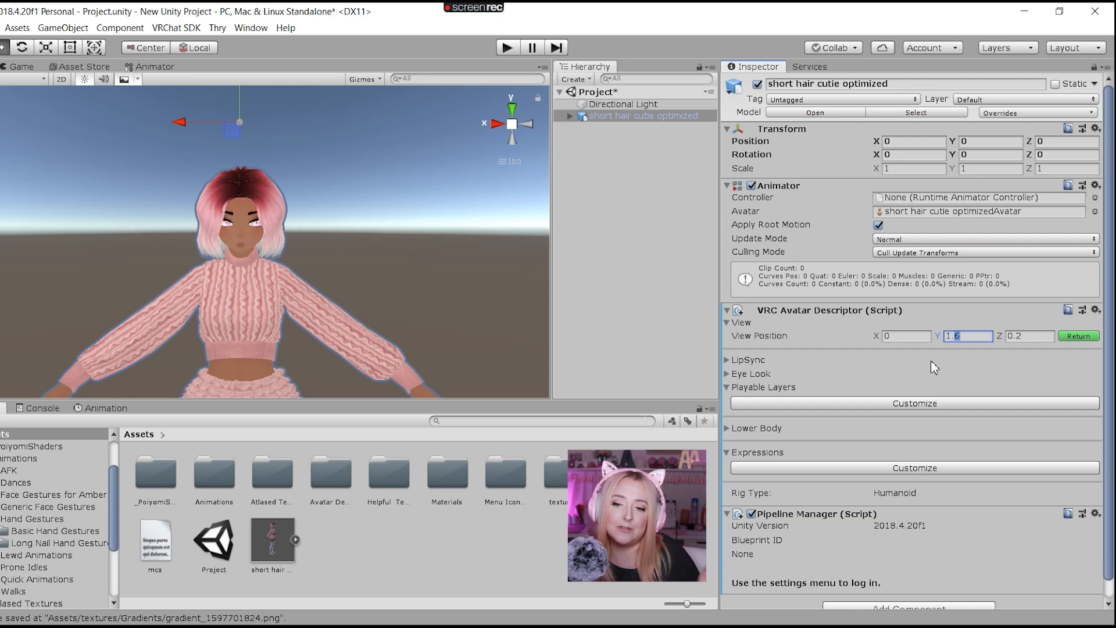
pyautogui.write('3')
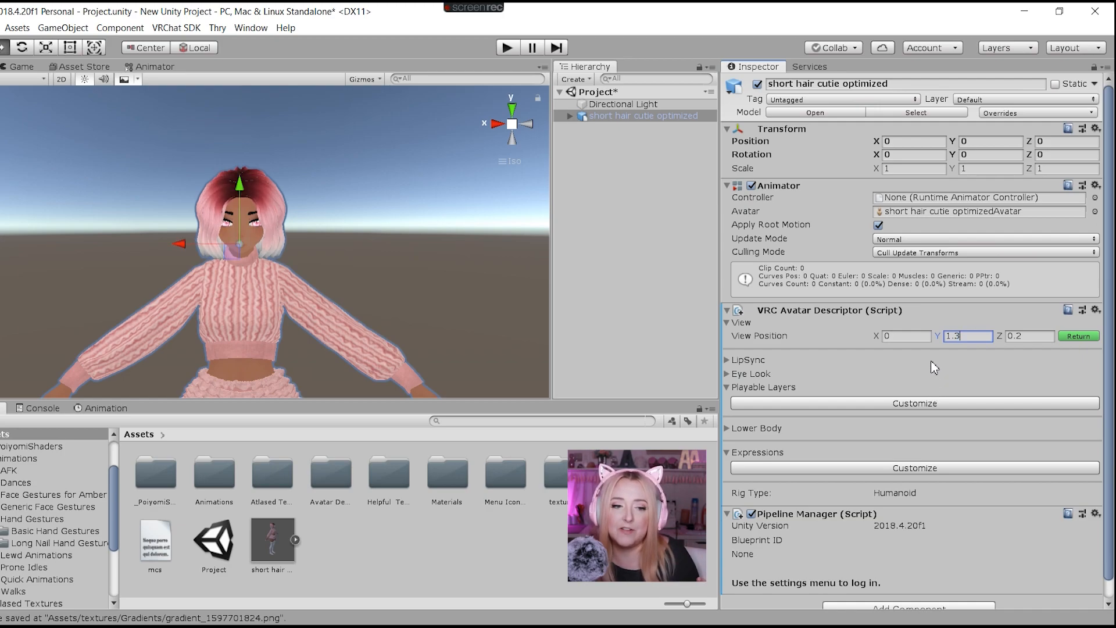
pyautogui.scroll(4, 287, 231)
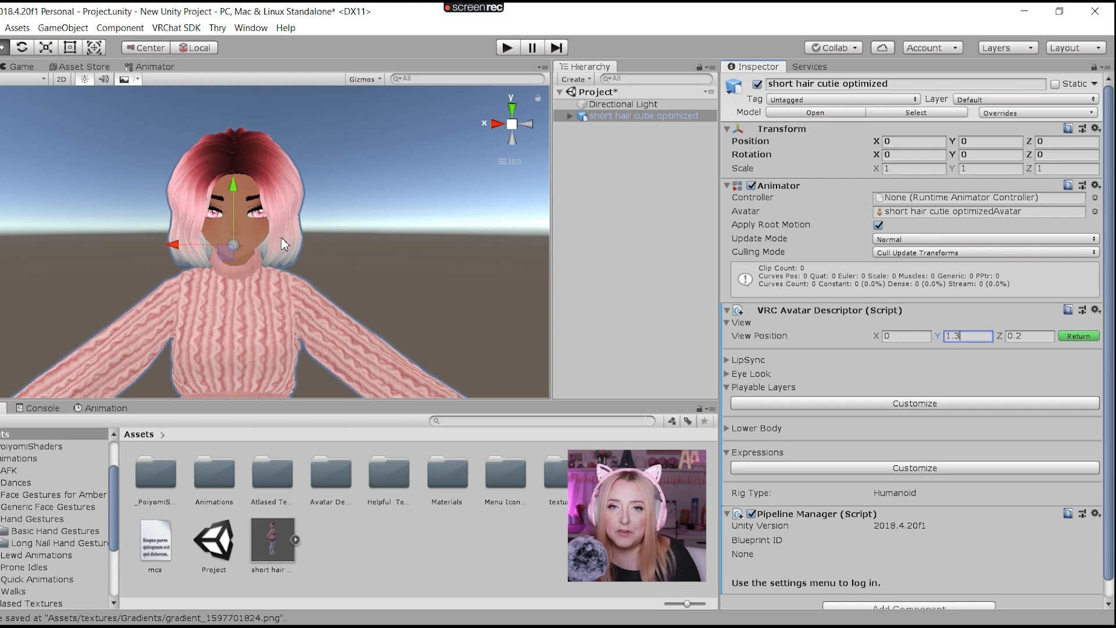
# - Set the avatar's Transform scale Y to 0.96 to bring its eyes level with the view ball
pyautogui.scroll(-2, 240, 258)
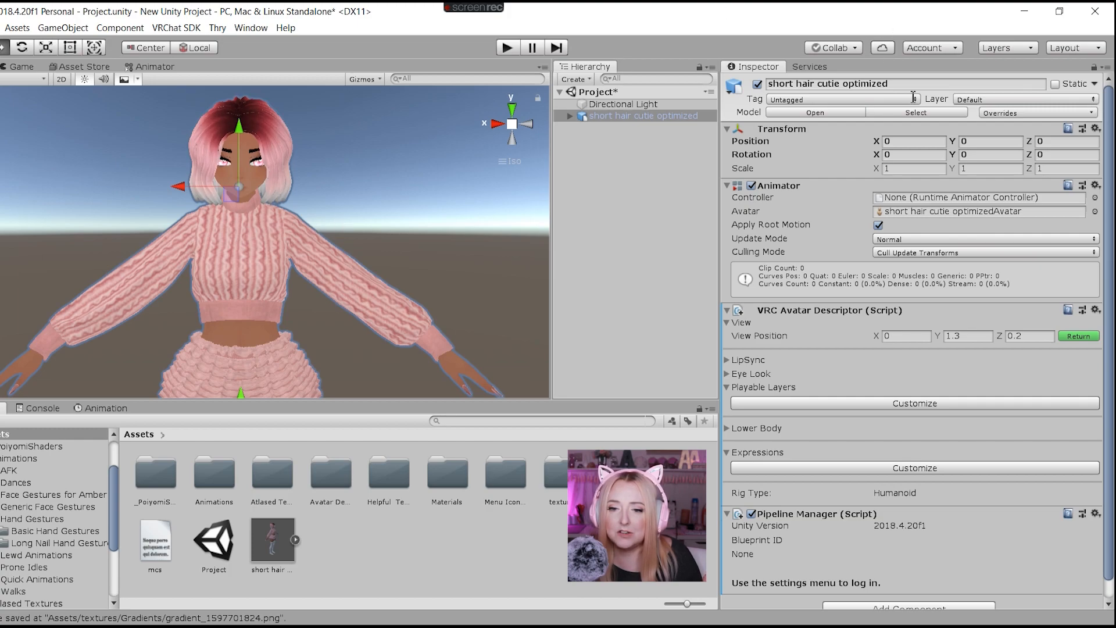
pyautogui.click(986, 169)
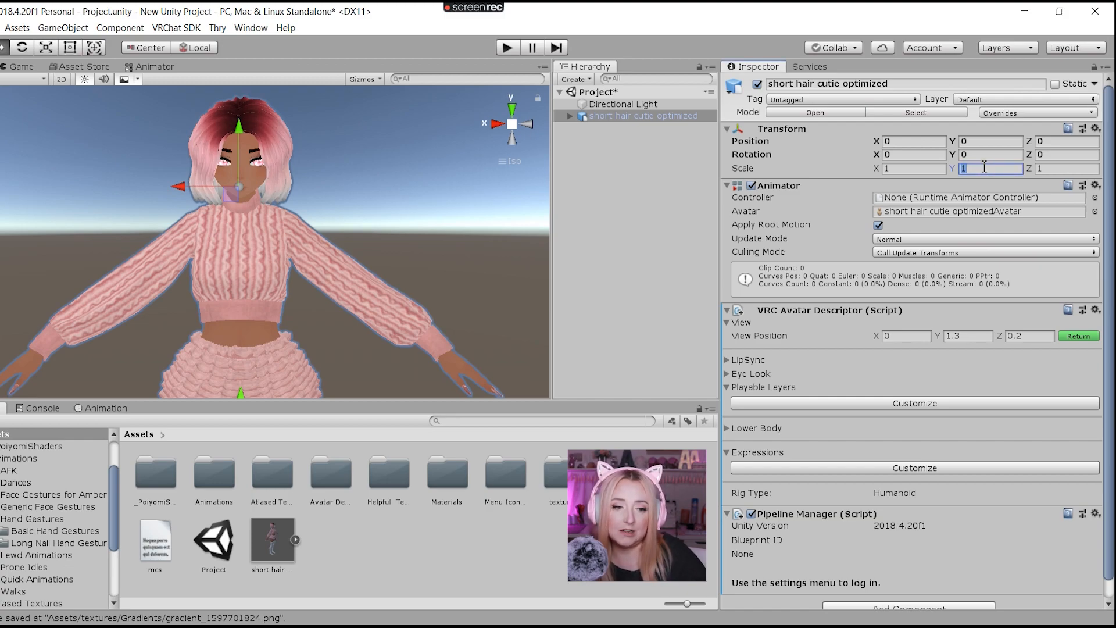
pyautogui.write('.9')
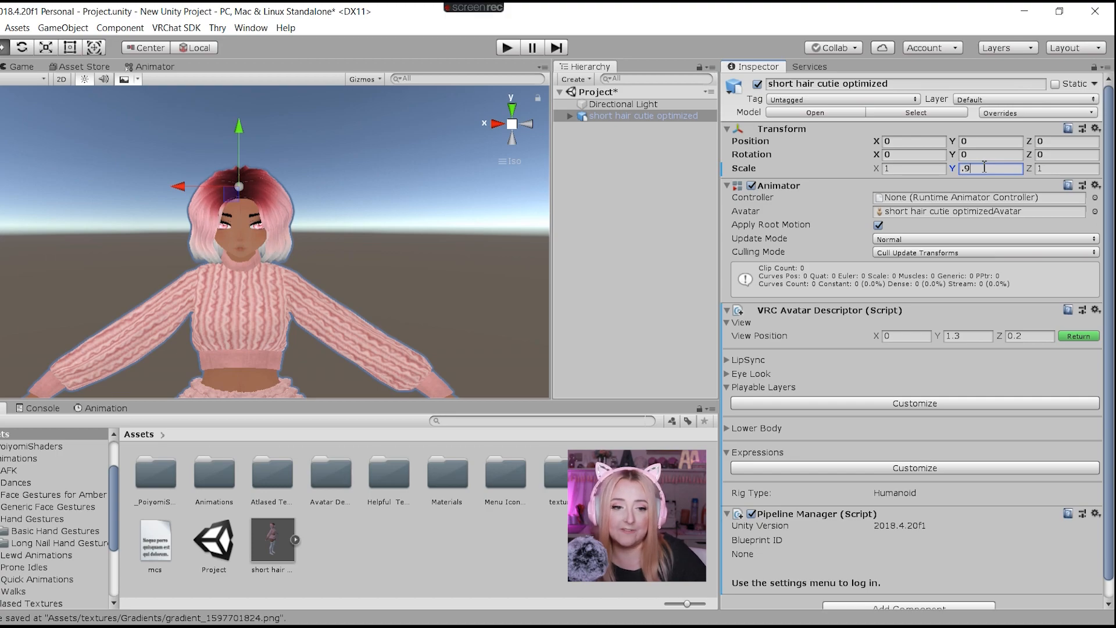
pyautogui.write('5')
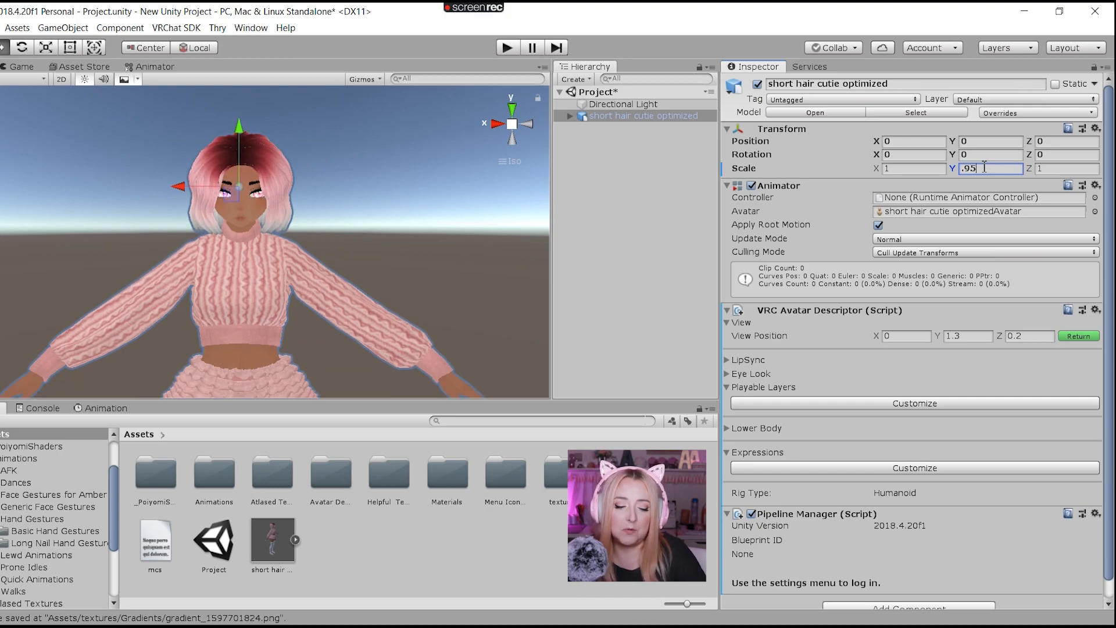
pyautogui.press('BackSpace')
pyautogui.write('6')
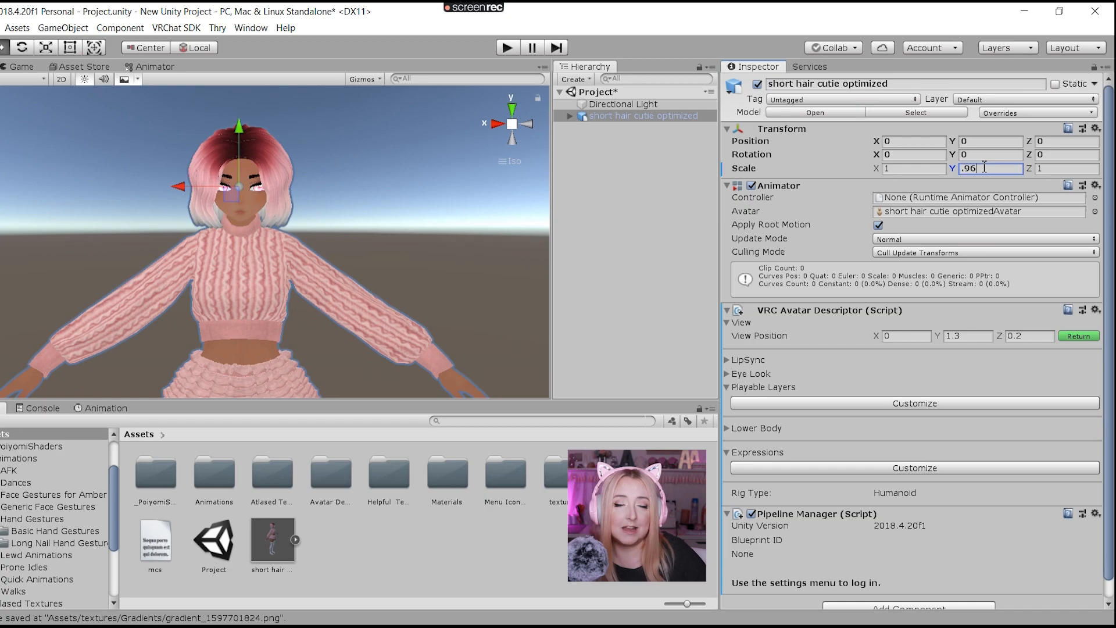
# - Move the avatar's view position to between the eyes, at about Y 1.286 and Z 0.088
pyautogui.scroll(4, 237, 179)
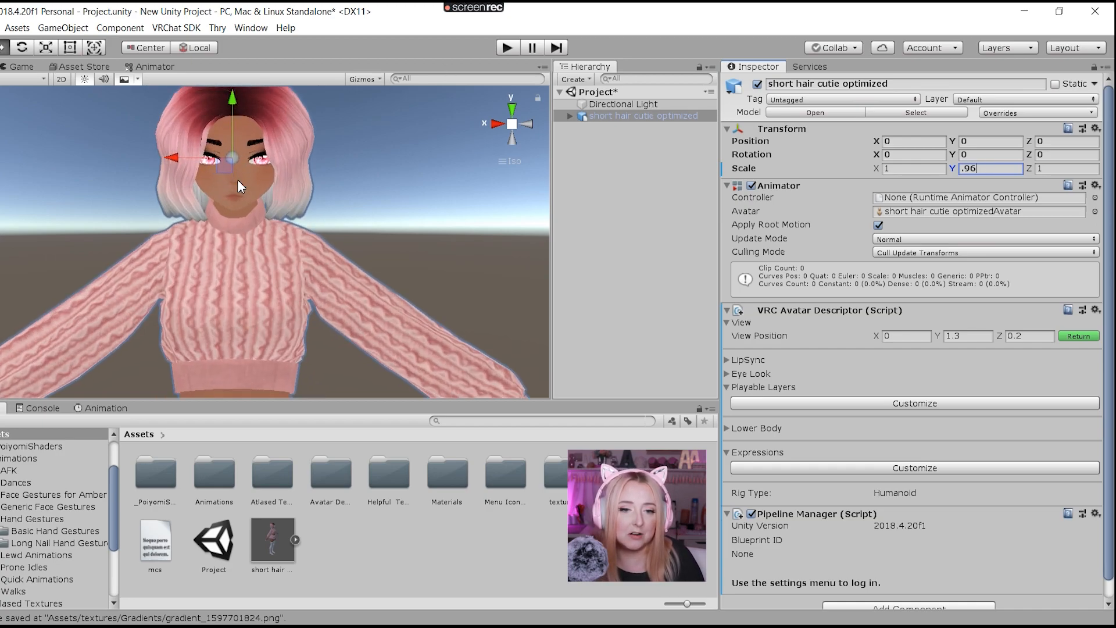
pyautogui.scroll(1, 237, 179)
pyautogui.scroll(-5, 341, 172)
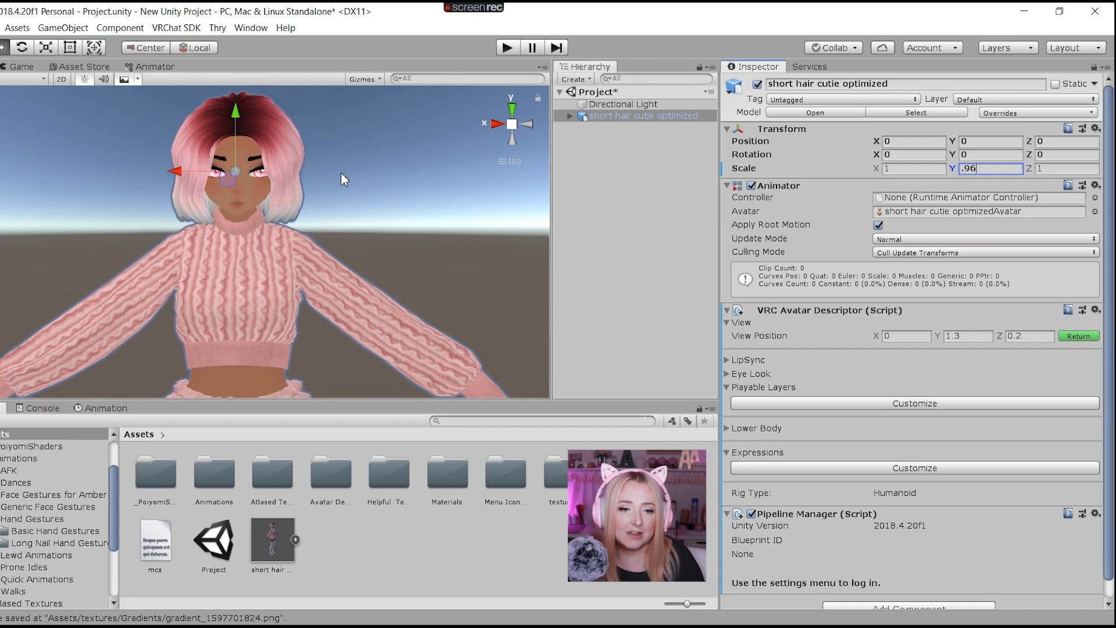
pyautogui.click(495, 124)
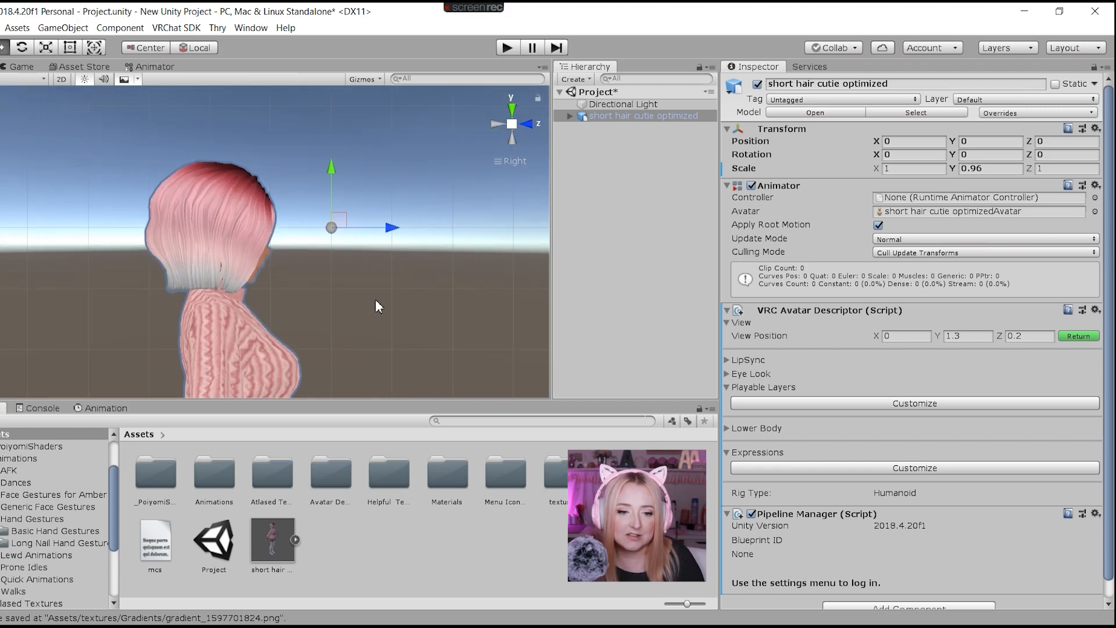
pyautogui.moveTo(360, 227); pyautogui.dragTo(335, 241)
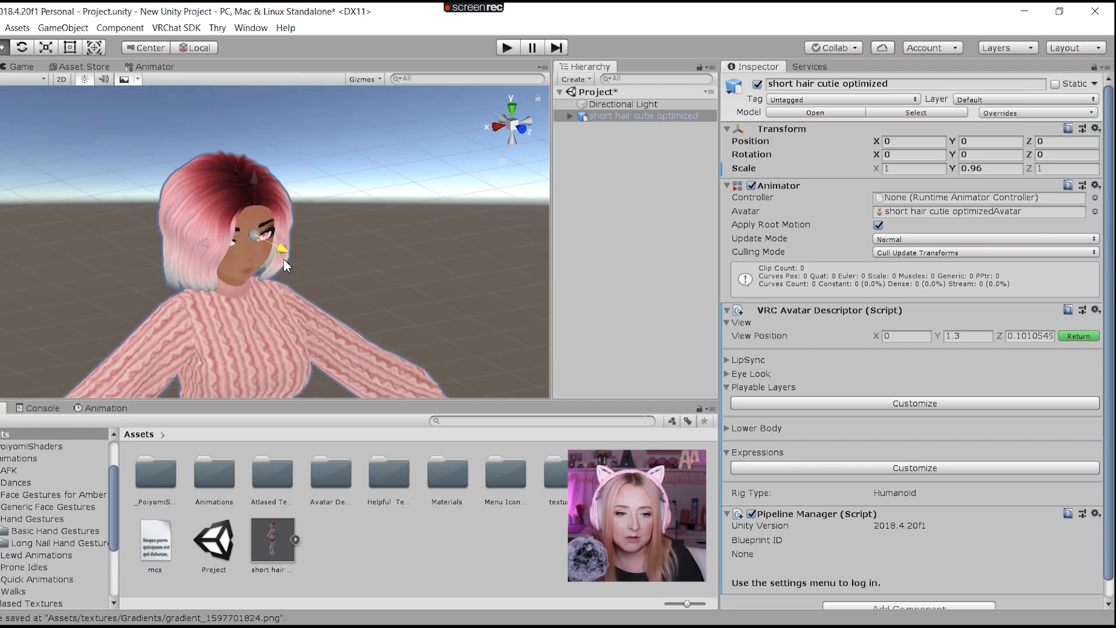
pyautogui.moveTo(283, 258); pyautogui.dragTo(281, 254)
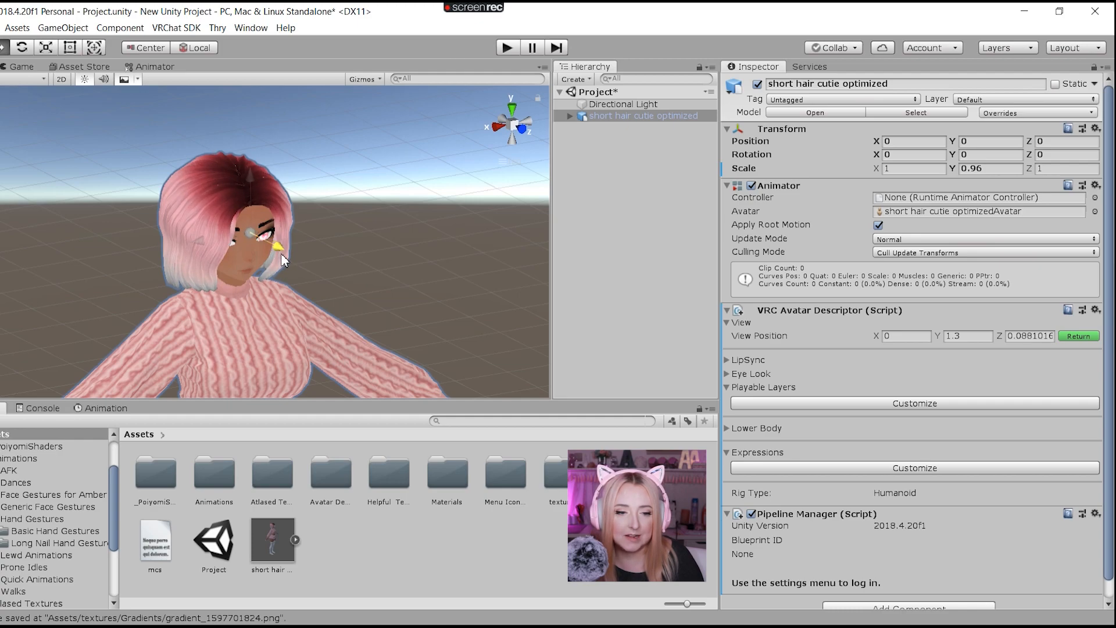
pyautogui.moveTo(281, 254); pyautogui.dragTo(169, 136, button='right')
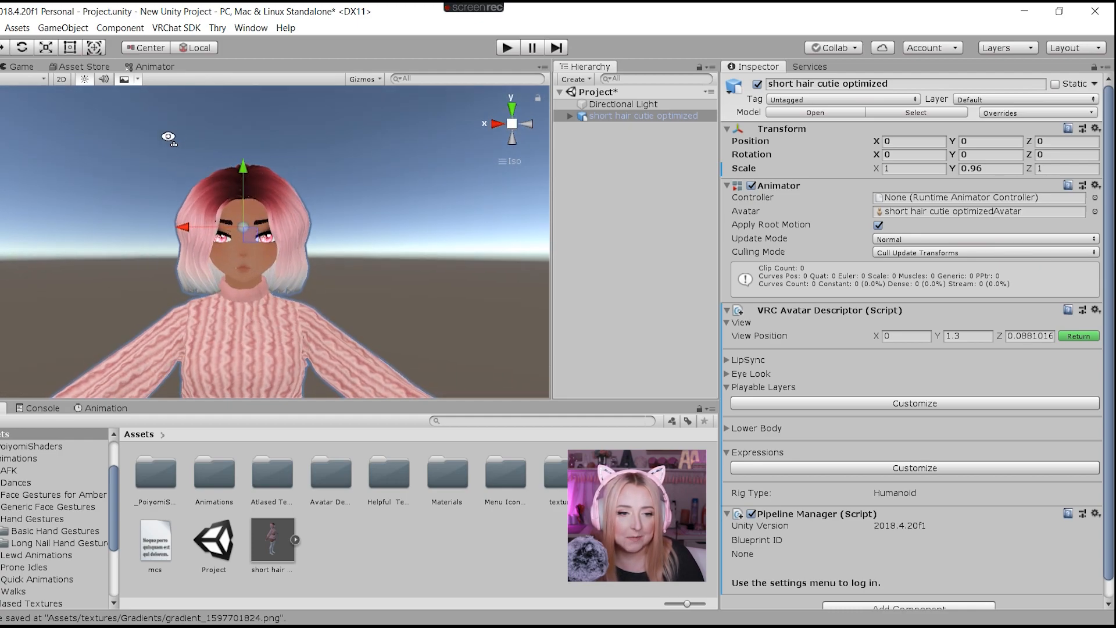
pyautogui.moveTo(243, 169); pyautogui.dragTo(244, 182)
pyautogui.scroll(-2, 291, 227)
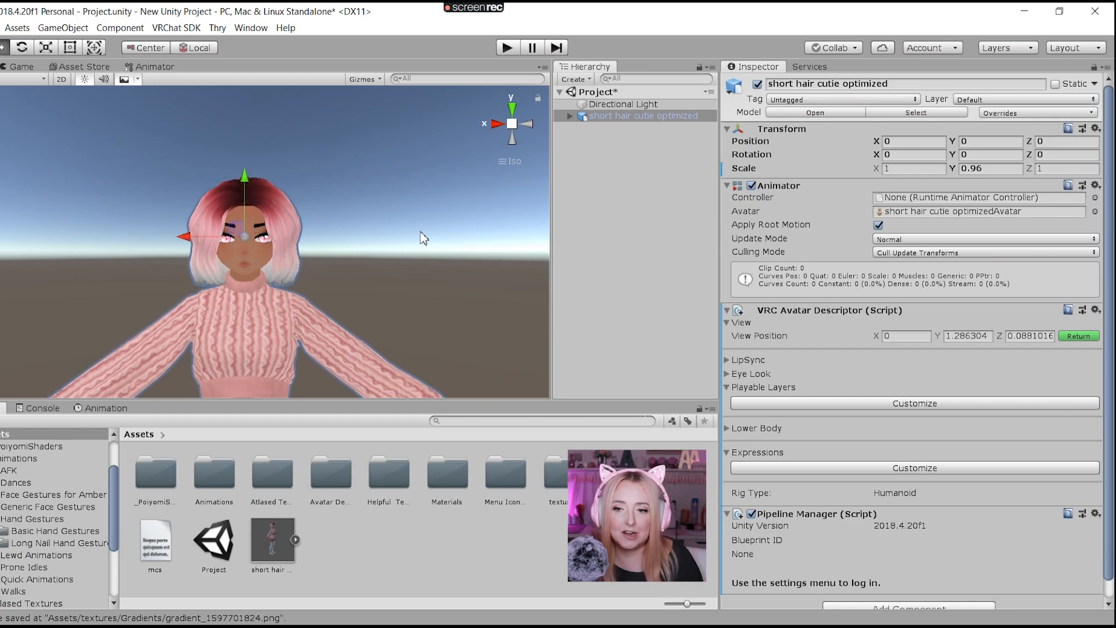
# - Set the avatar's X and Z scale to 0.96 and reselect short hair cutie optimized
pyautogui.click(913, 169)
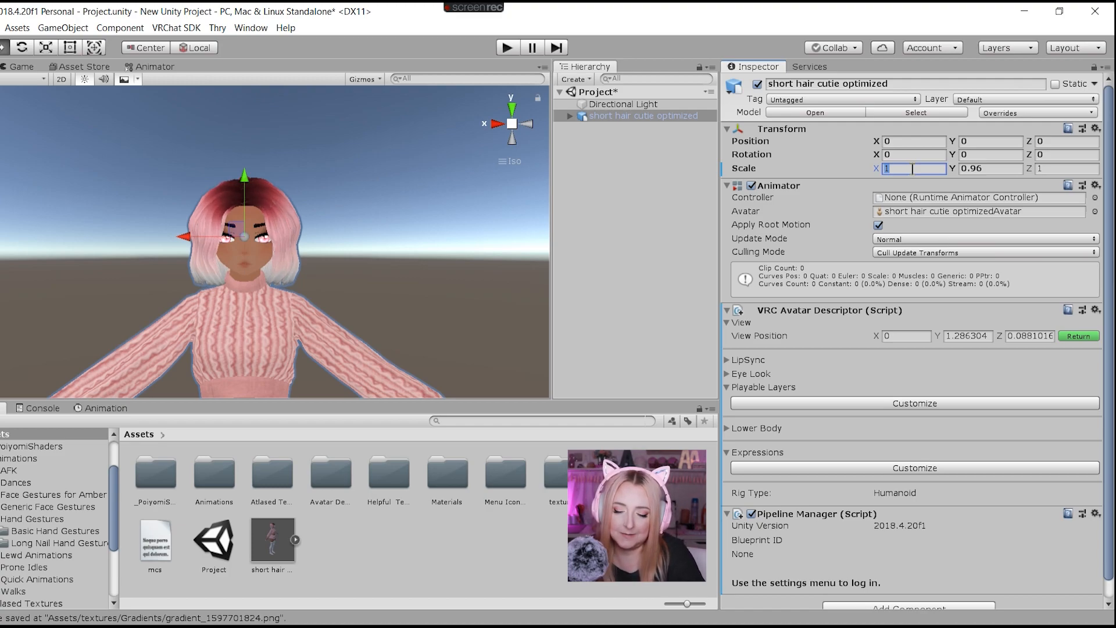
pyautogui.write('.96')
pyautogui.click(1068, 169)
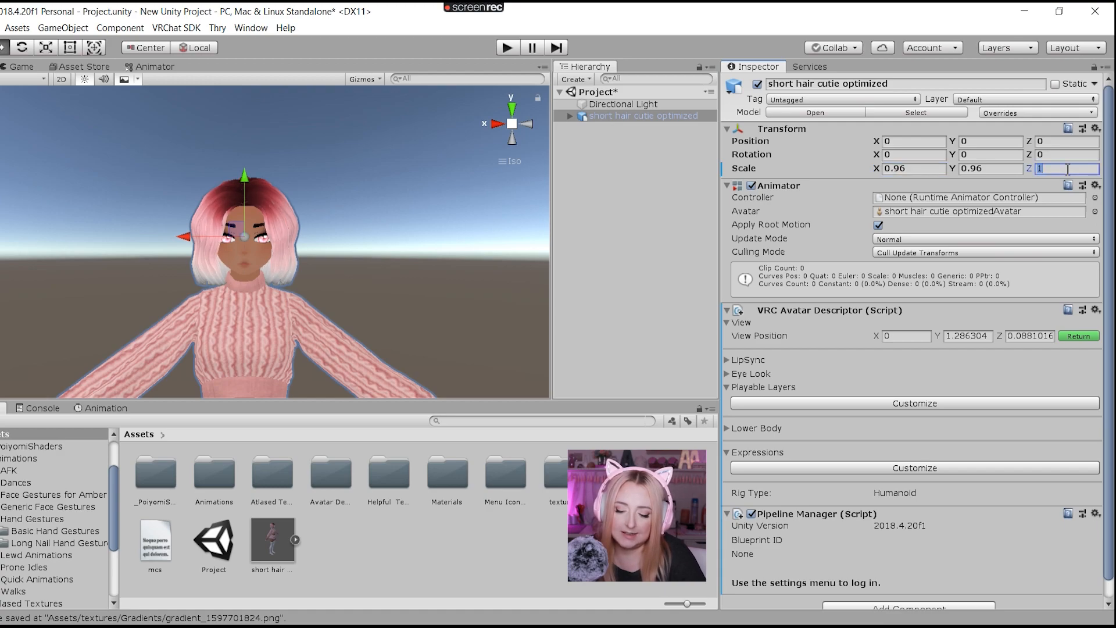
pyautogui.click(443, 197)
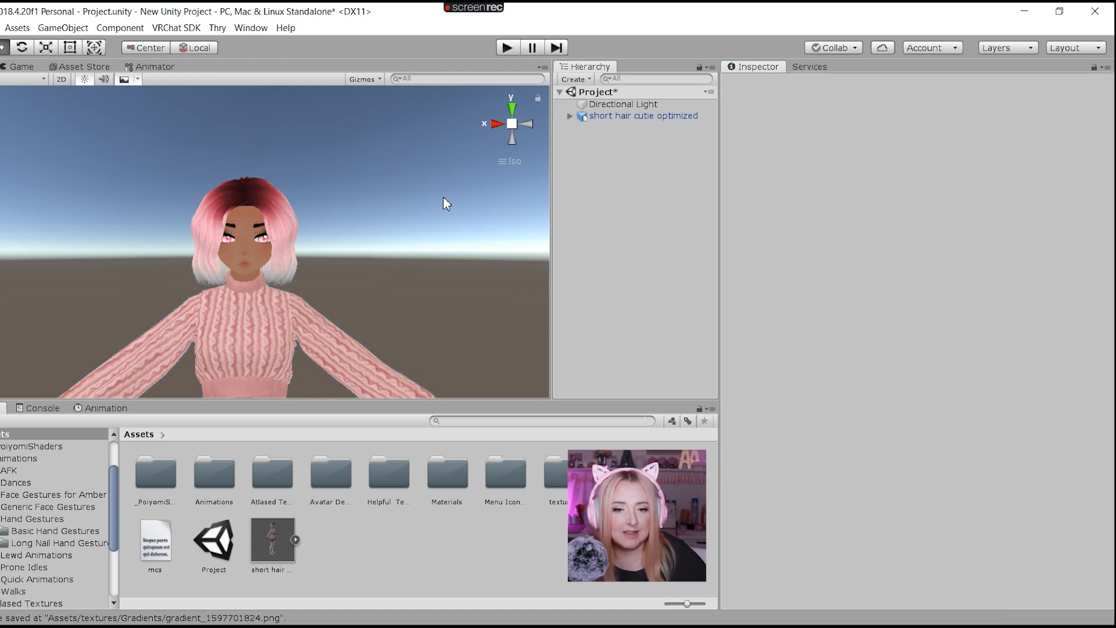
pyautogui.click(655, 117)
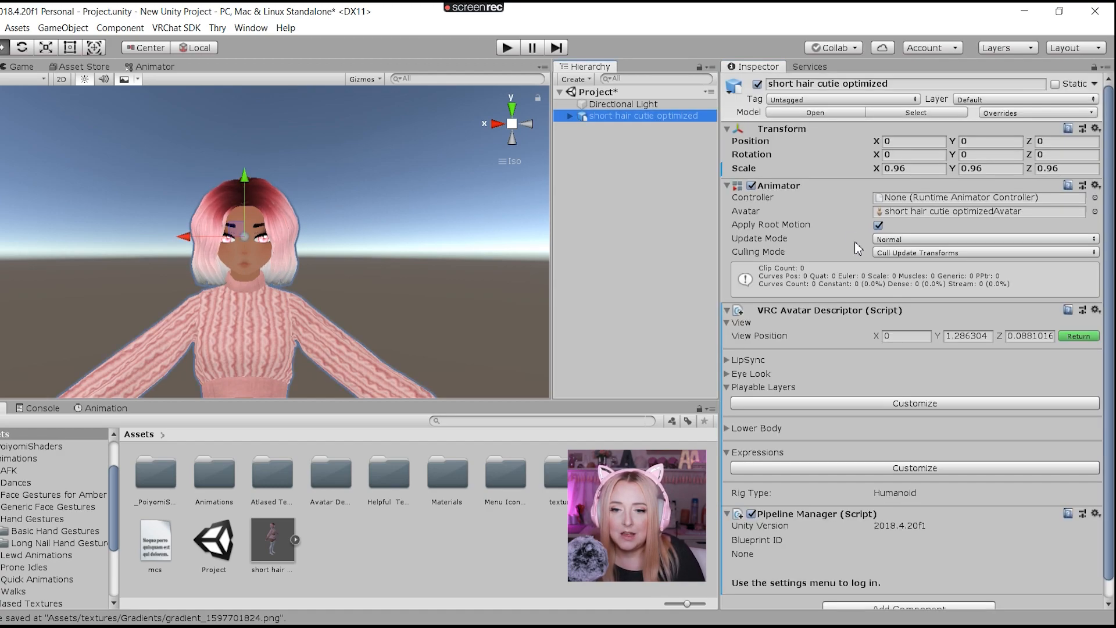
# - Finish editing the avatar's view position and collapse the View settings of the VRC Avatar Descriptor
pyautogui.scroll(-1, 754, 215)
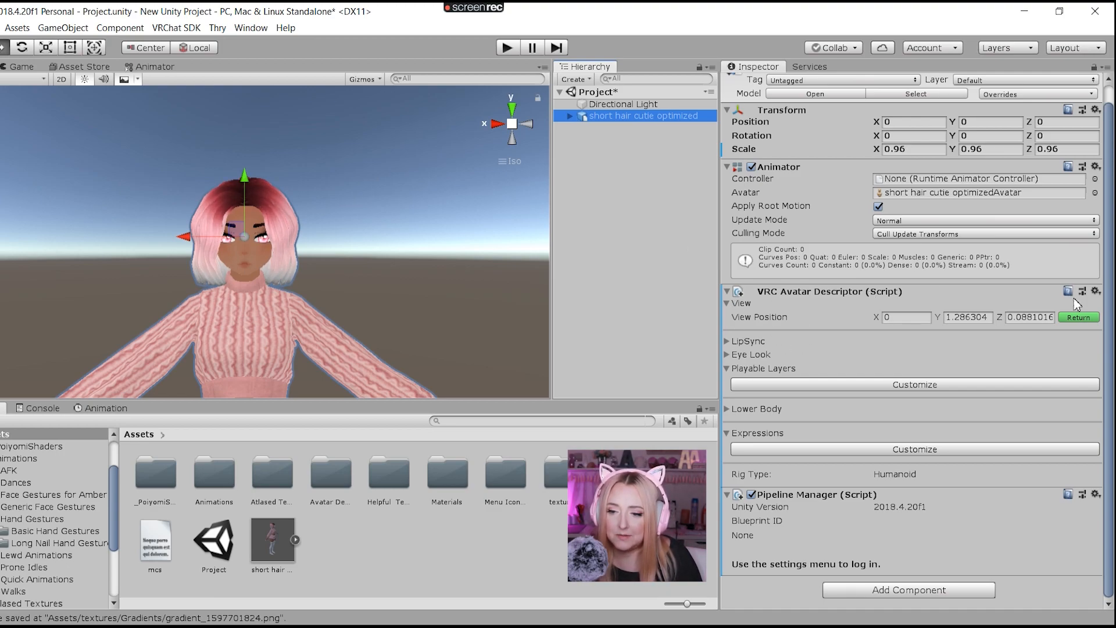
pyautogui.click(1067, 318)
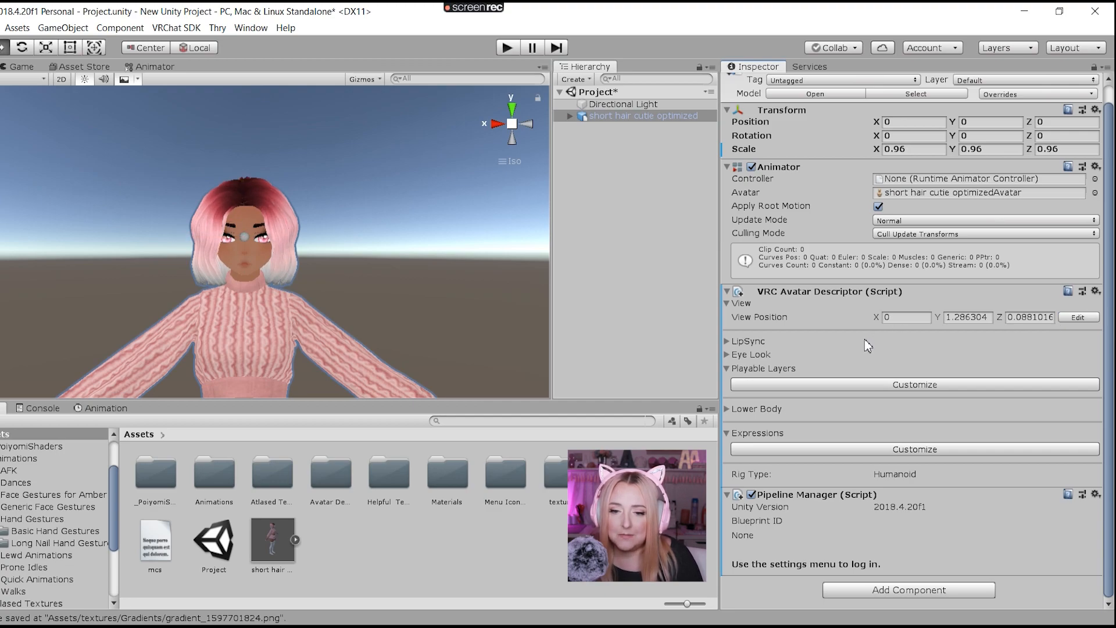
pyautogui.click(738, 303)
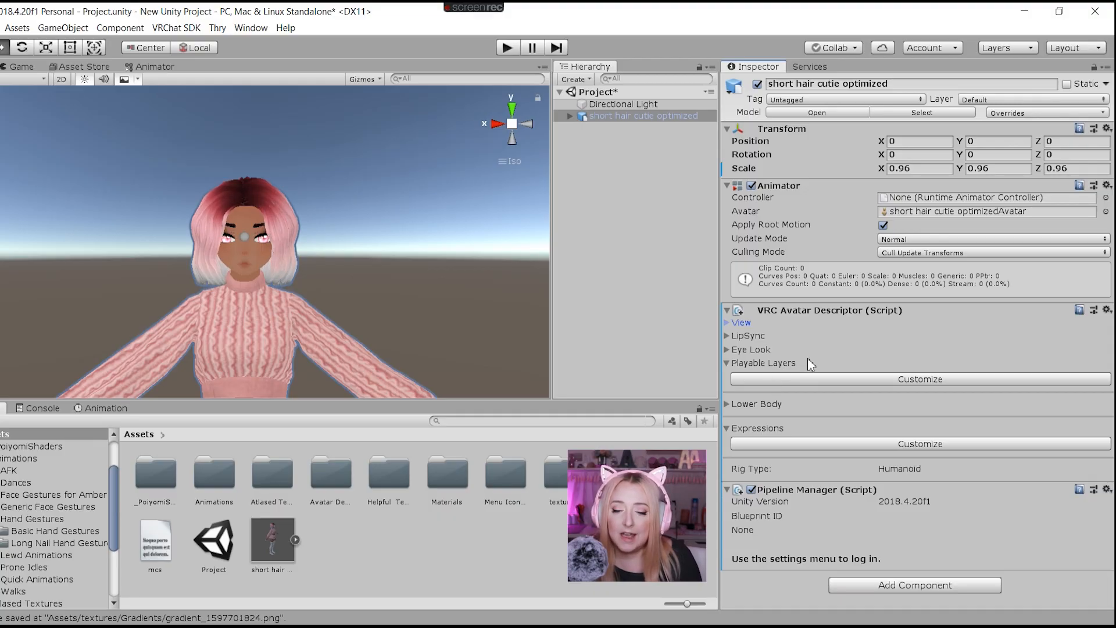
# - Customize the playable layers and switch Gesture, Action and FX from their defaults to custom controller slots
pyautogui.click(867, 379)
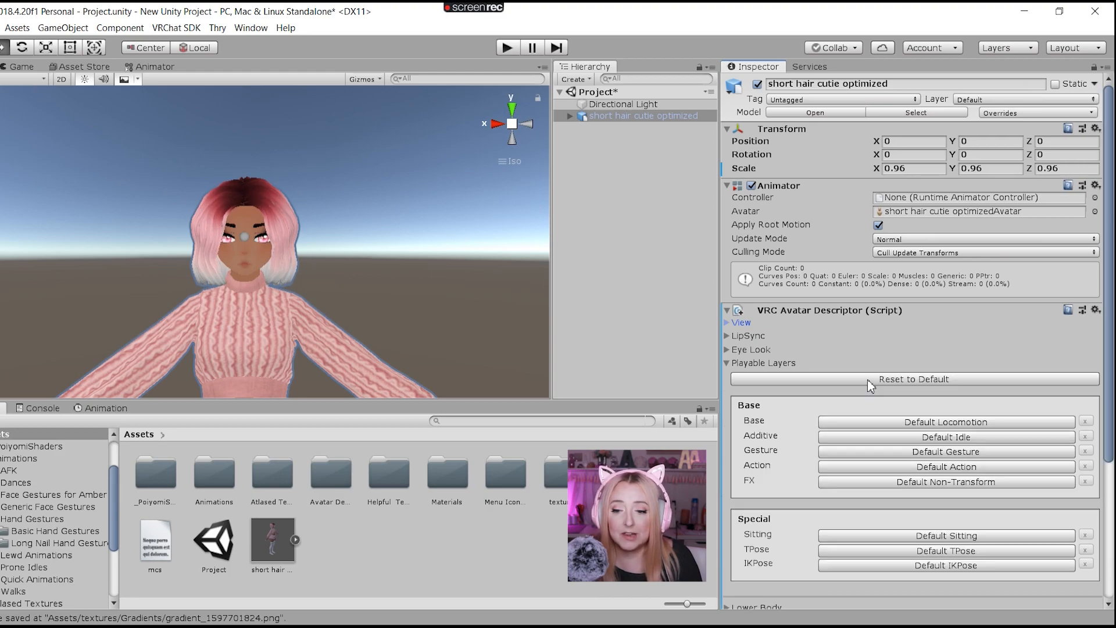
pyautogui.scroll(-3, 867, 379)
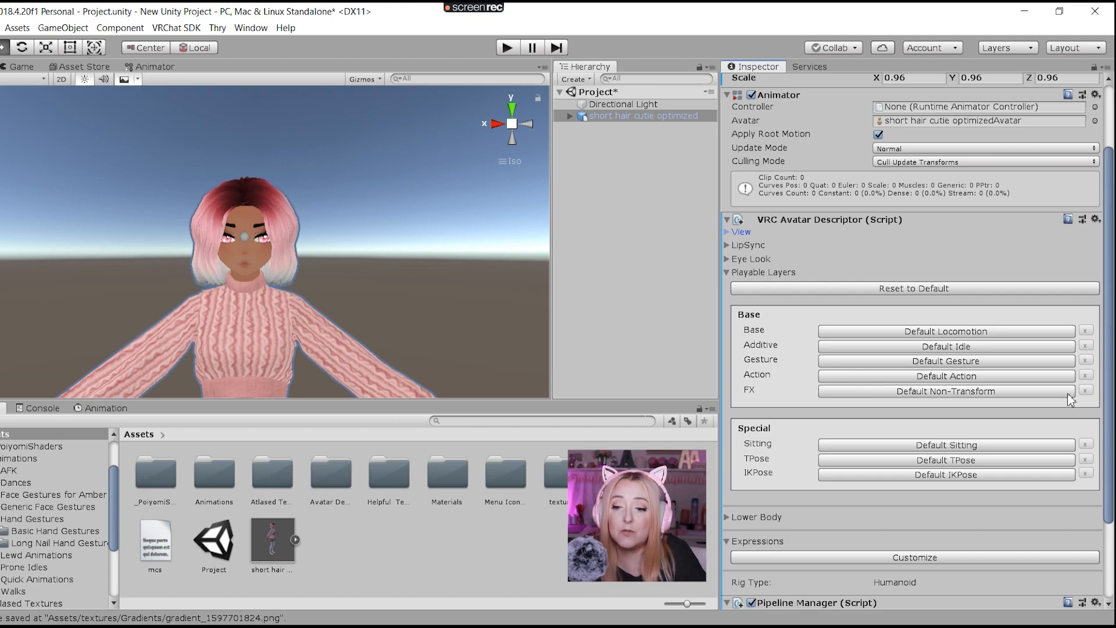
pyautogui.click(937, 361)
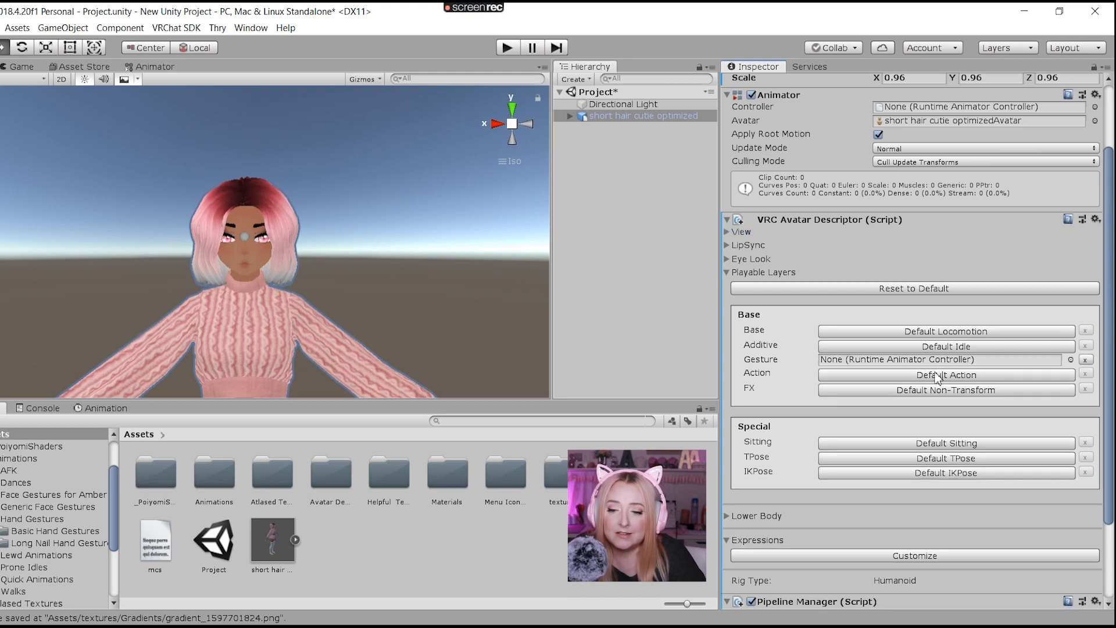
pyautogui.click(940, 375)
pyautogui.click(939, 389)
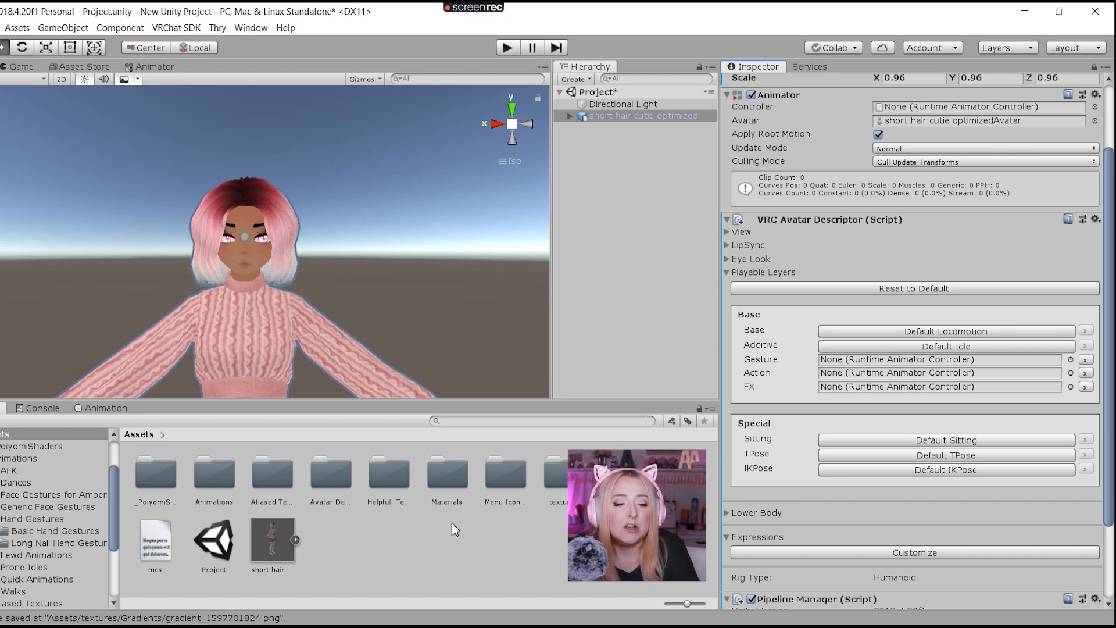
# - Open the Controllers folder inside Avatar Descriptor Files in the project assets
pyautogui.doubleClick(215, 477)
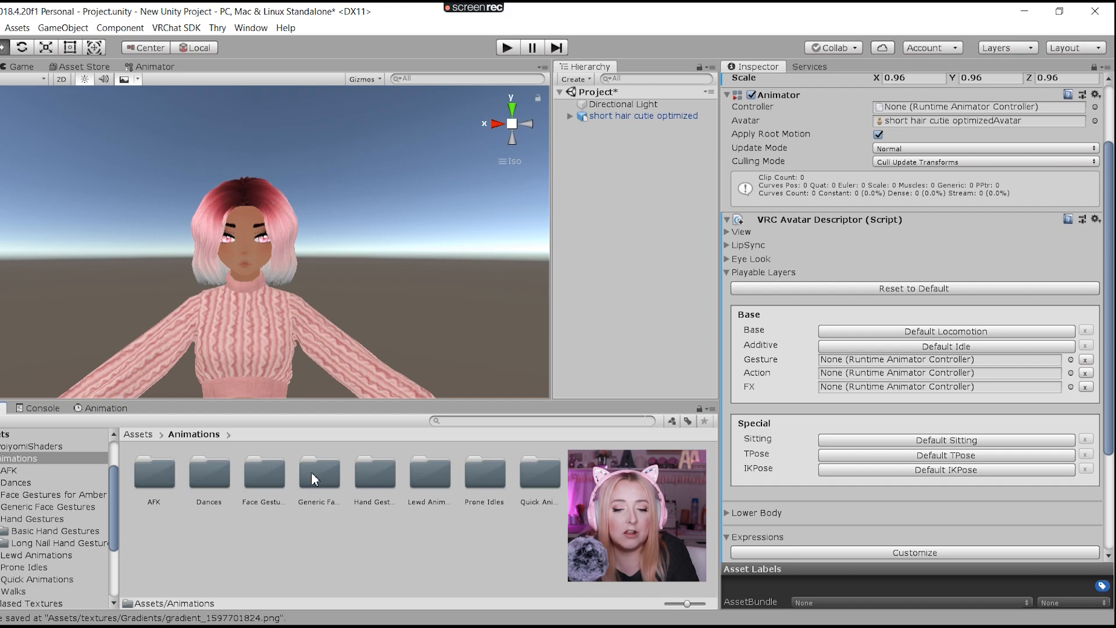
pyautogui.click(138, 435)
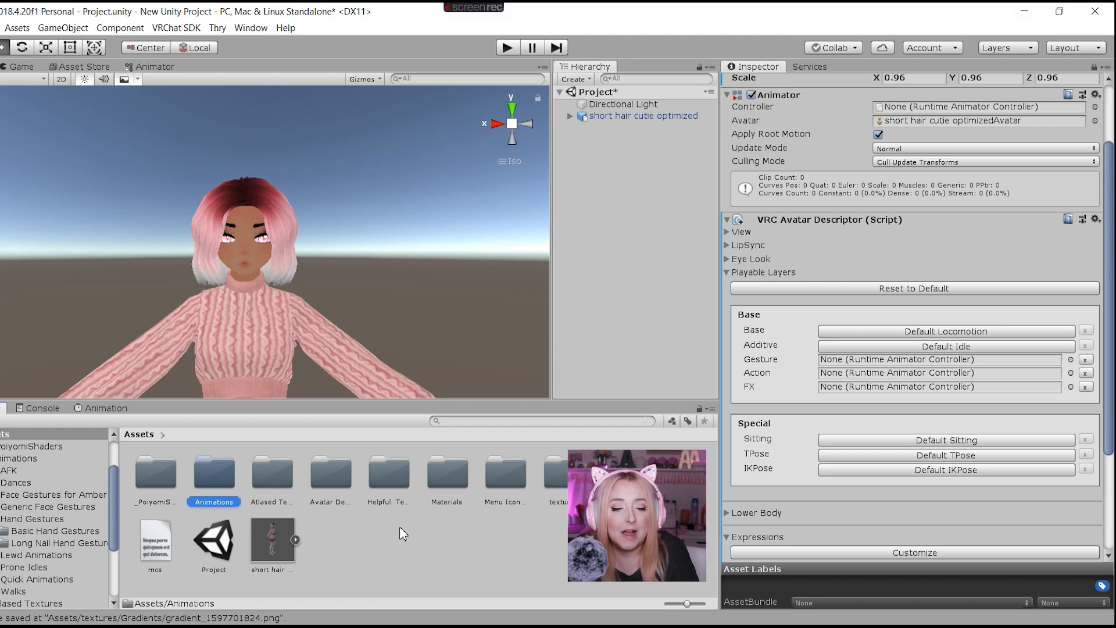
pyautogui.doubleClick(326, 472)
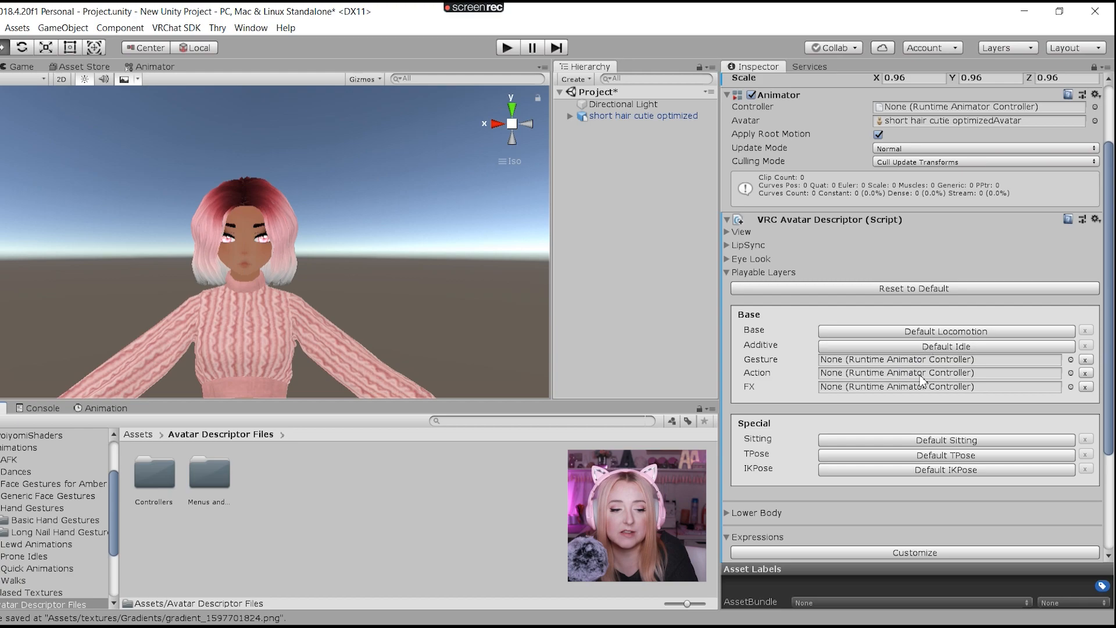
pyautogui.doubleClick(152, 473)
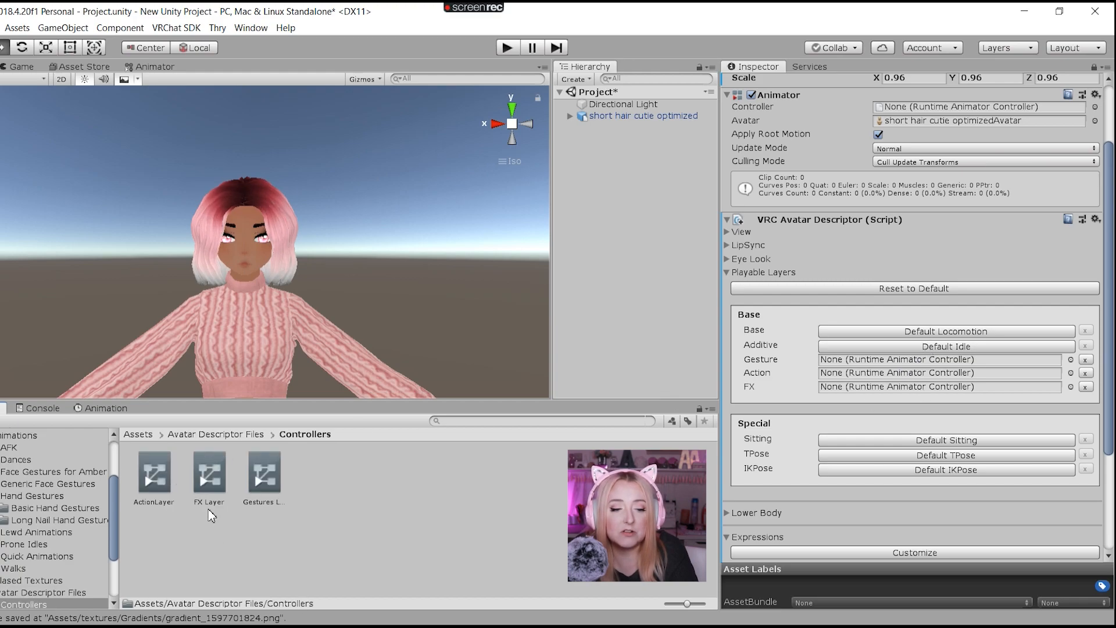
# - Examine the ActionLayer controller, the FX Layer's facial gesture and AFK layers, and the Gestures Layer's left and right hand layers
pyautogui.doubleClick(151, 474)
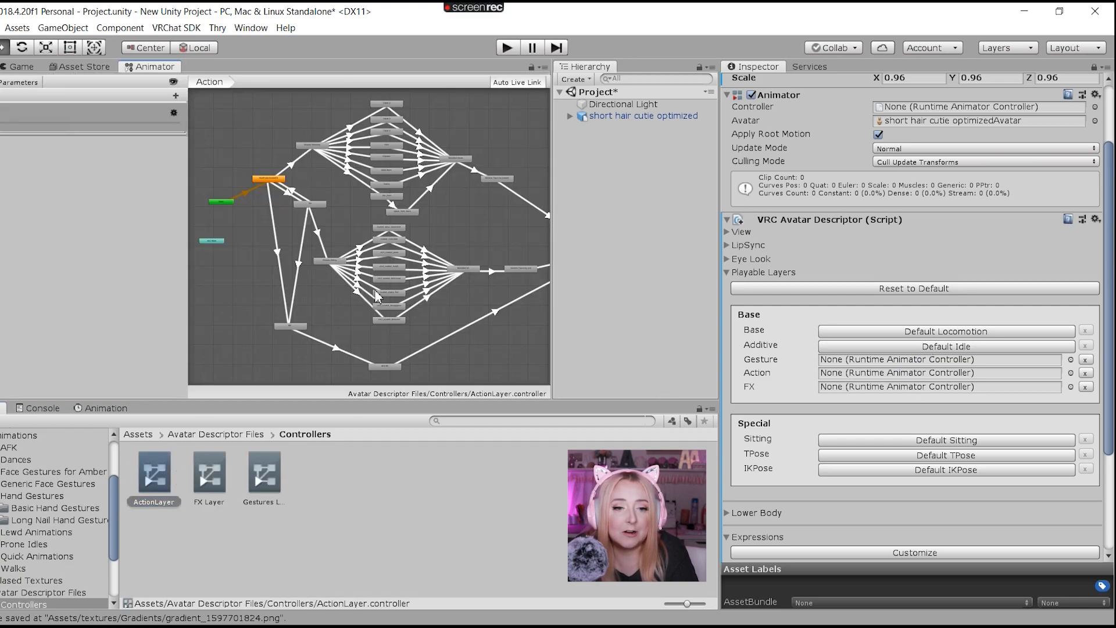
pyautogui.click(200, 475)
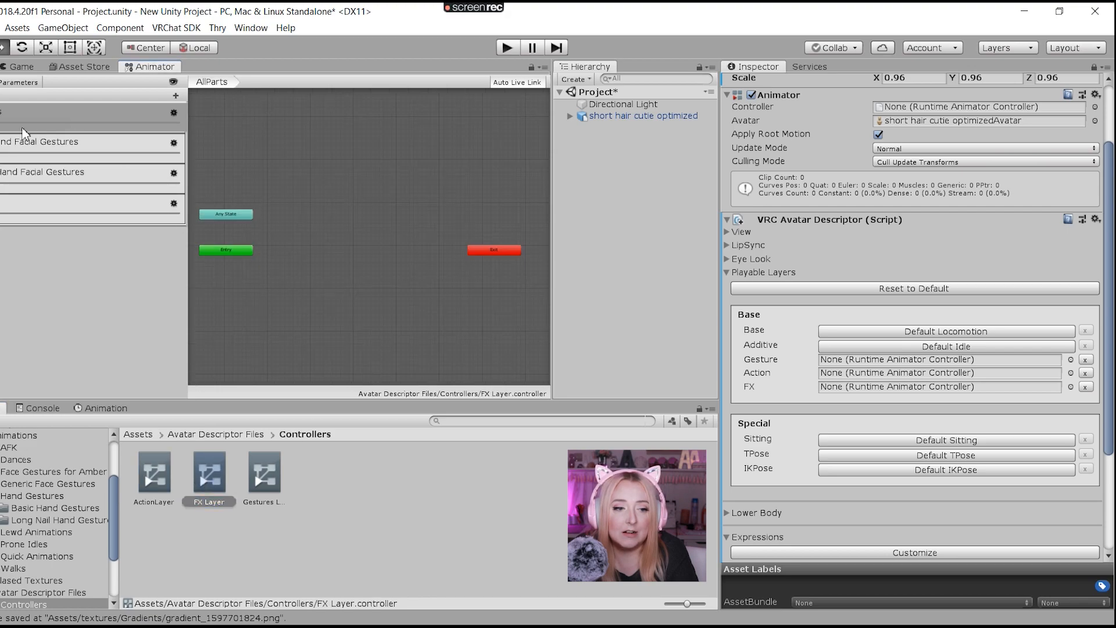
pyautogui.click(1, 152)
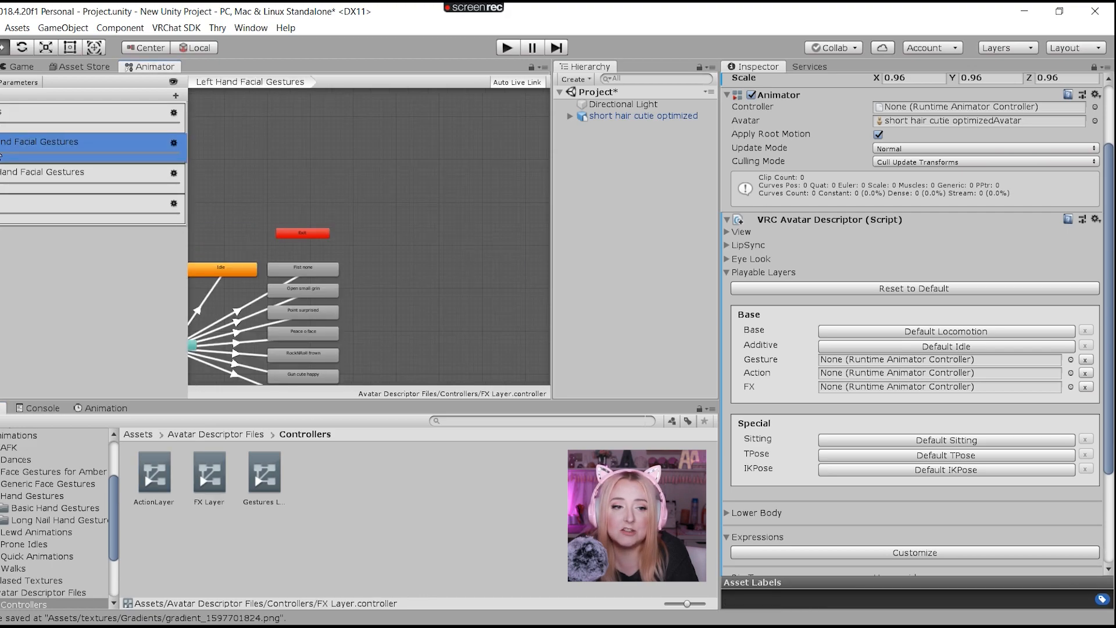
pyautogui.click(2, 183)
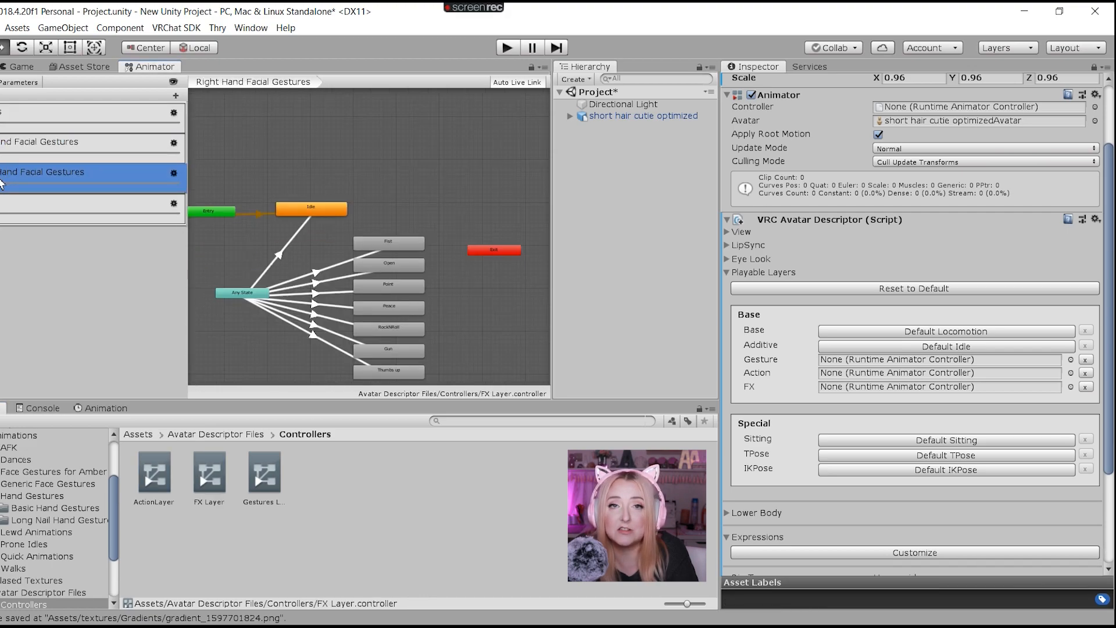
pyautogui.click(16, 150)
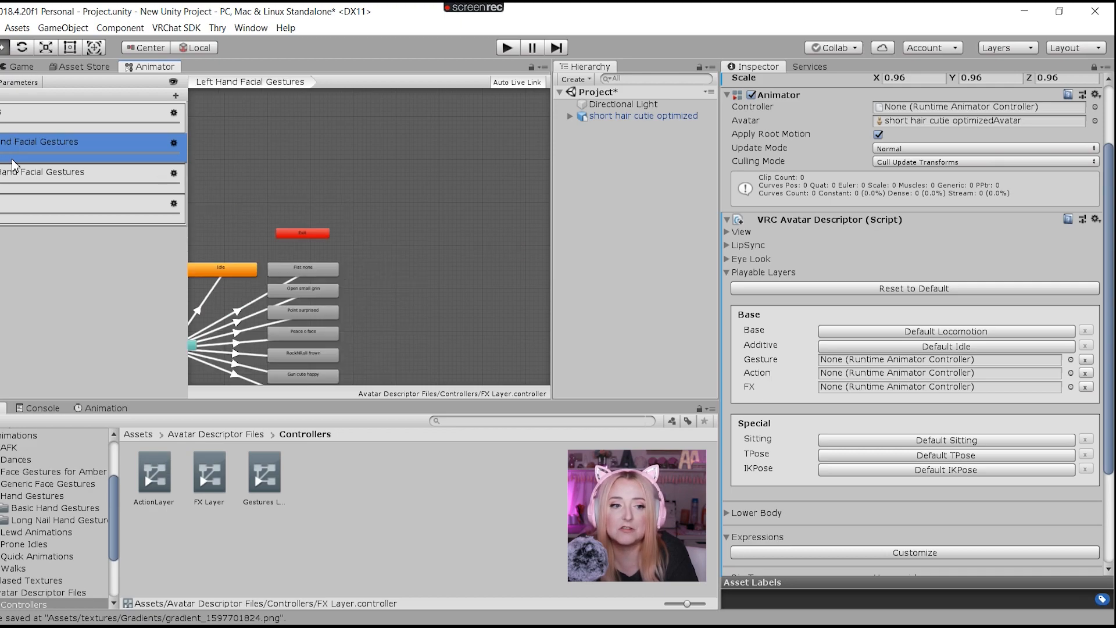
pyautogui.click(12, 183)
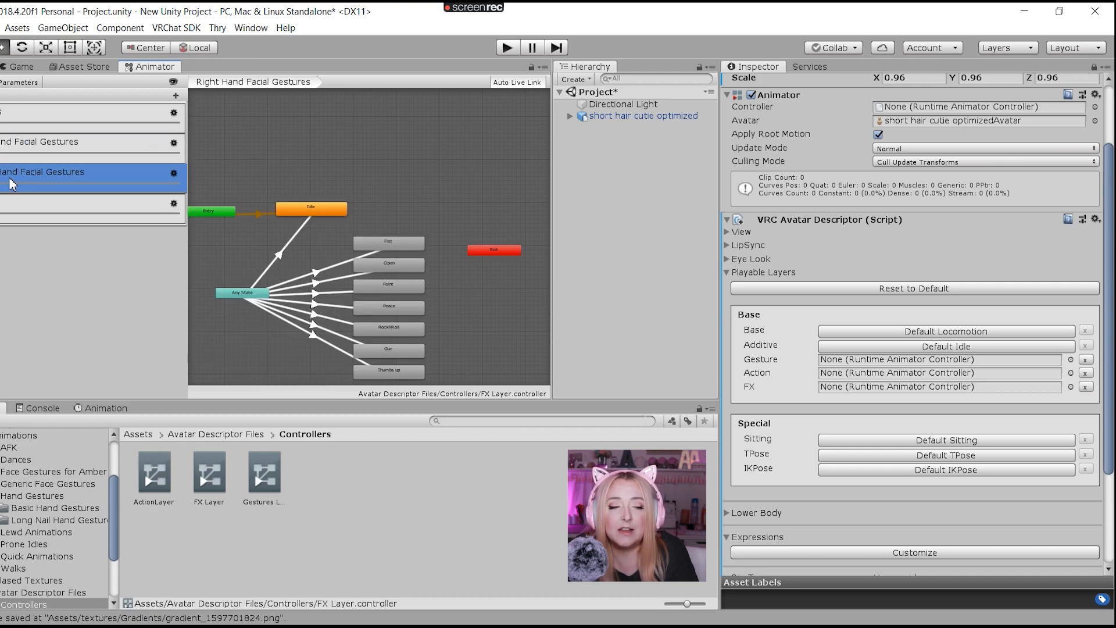
pyautogui.click(16, 212)
pyautogui.moveTo(375, 284); pyautogui.dragTo(441, 252, button='middle')
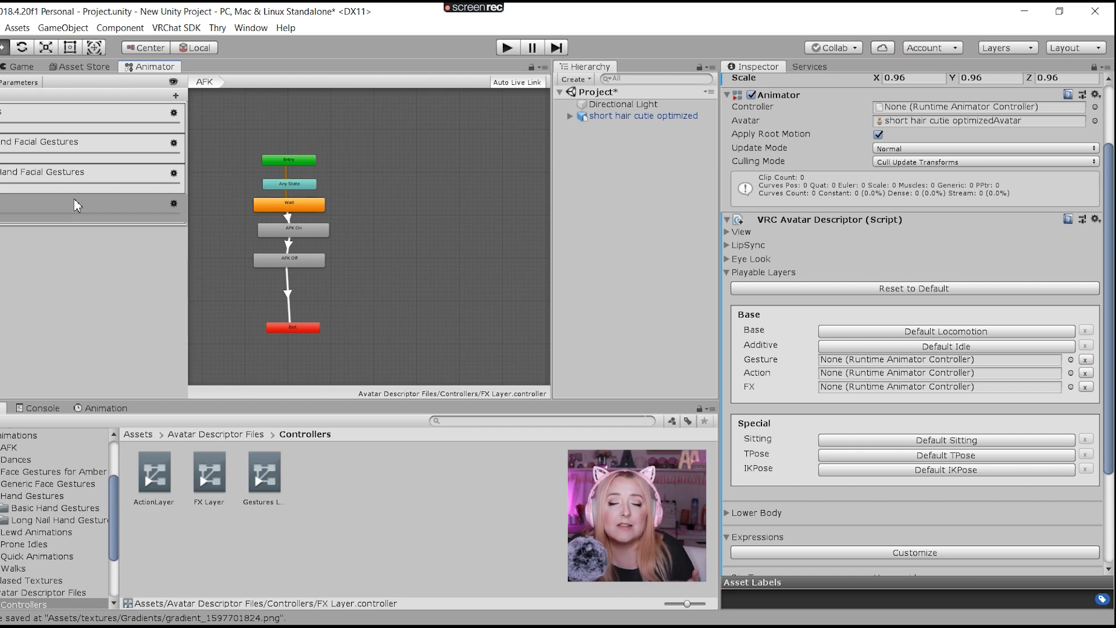
pyautogui.click(256, 465)
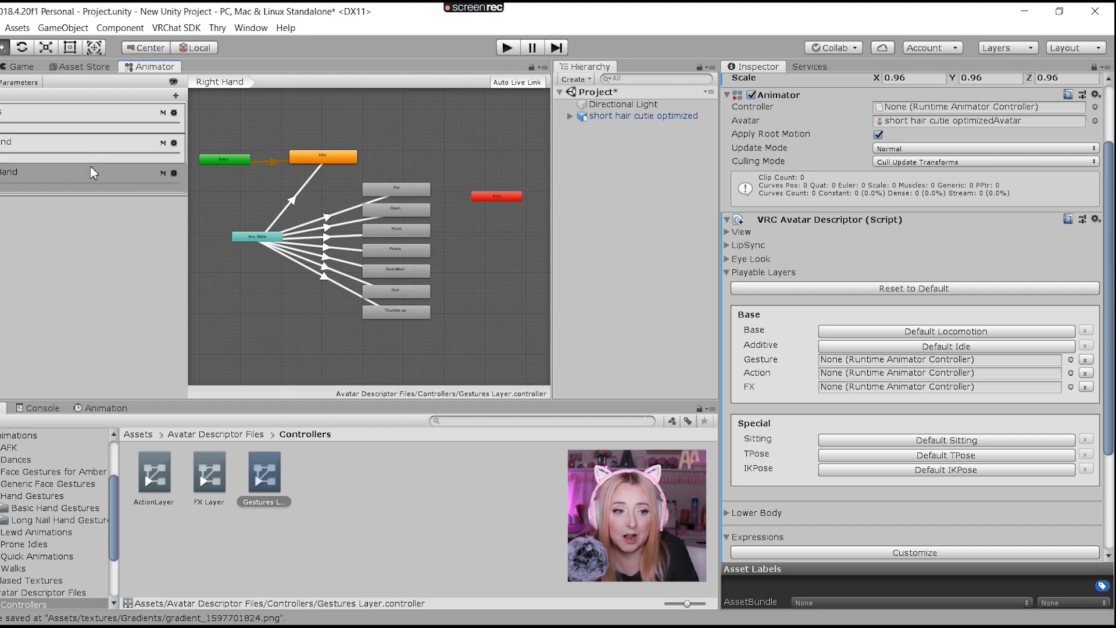
pyautogui.click(93, 144)
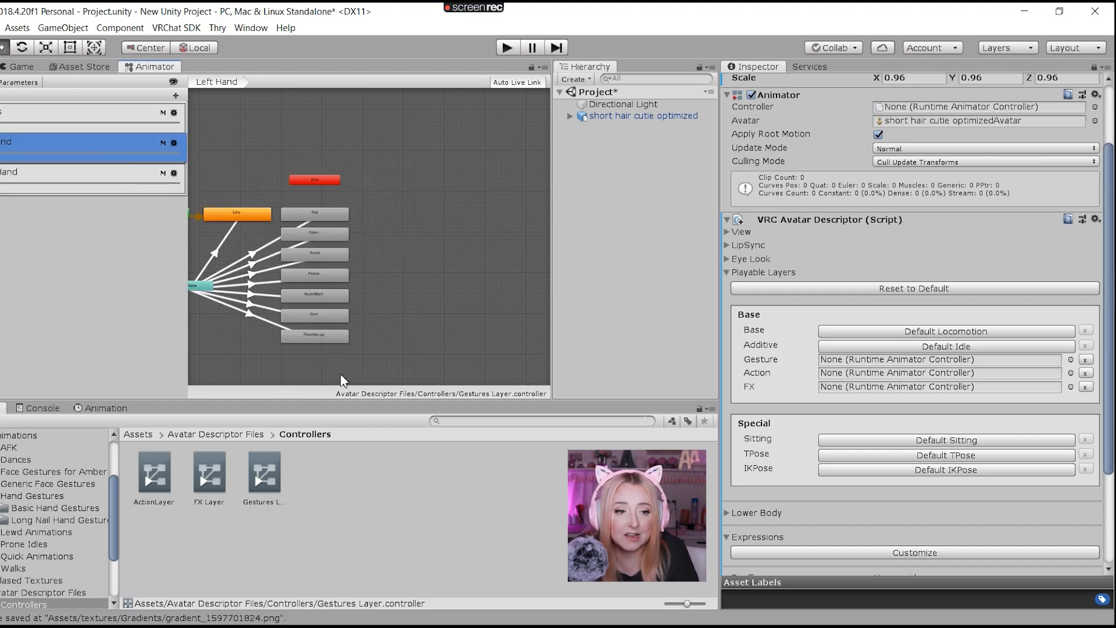
pyautogui.click(68, 174)
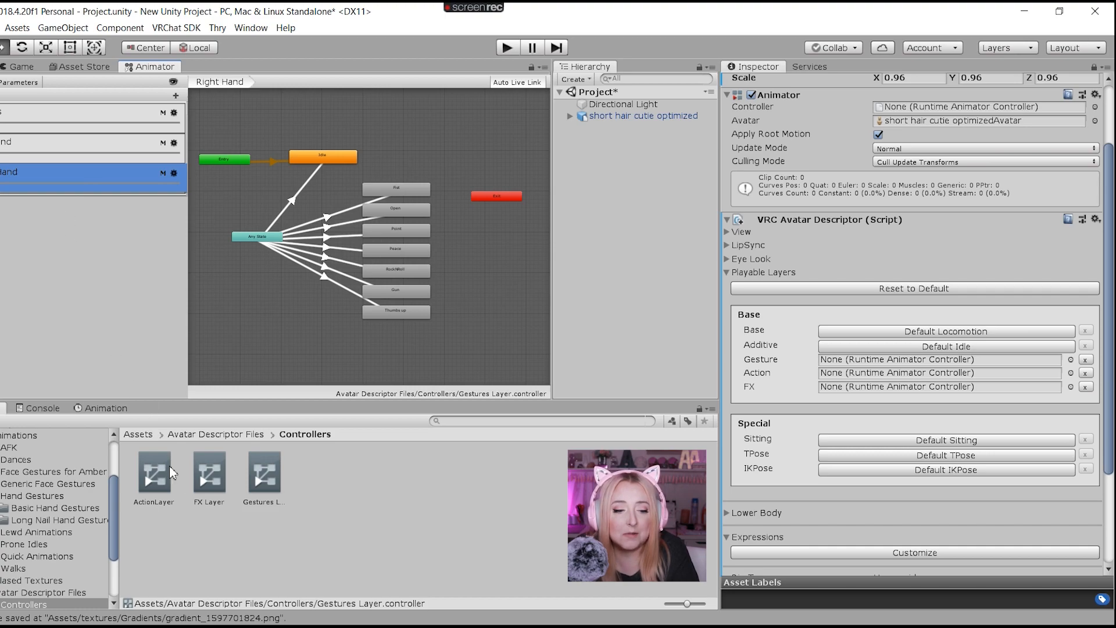
# - Assign ActionLayer to the Action slot, FX Layer to FX and Gestures Layer to Gesture in the playable layers
pyautogui.moveTo(154, 477); pyautogui.dragTo(852, 375)
pyautogui.moveTo(209, 474); pyautogui.dragTo(862, 396)
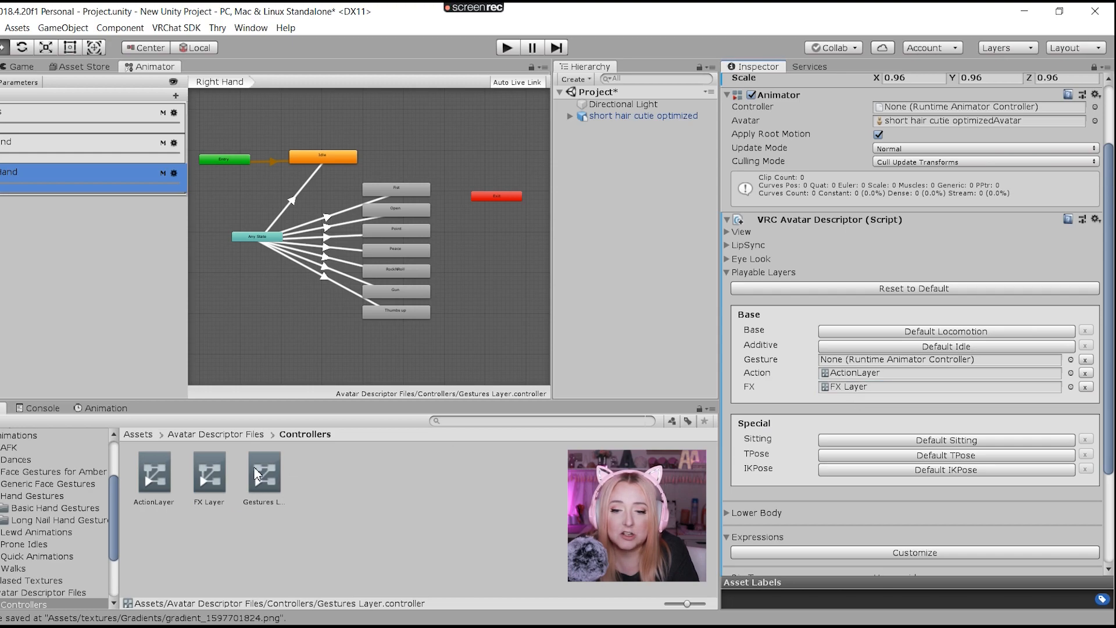
pyautogui.moveTo(261, 473); pyautogui.dragTo(863, 361)
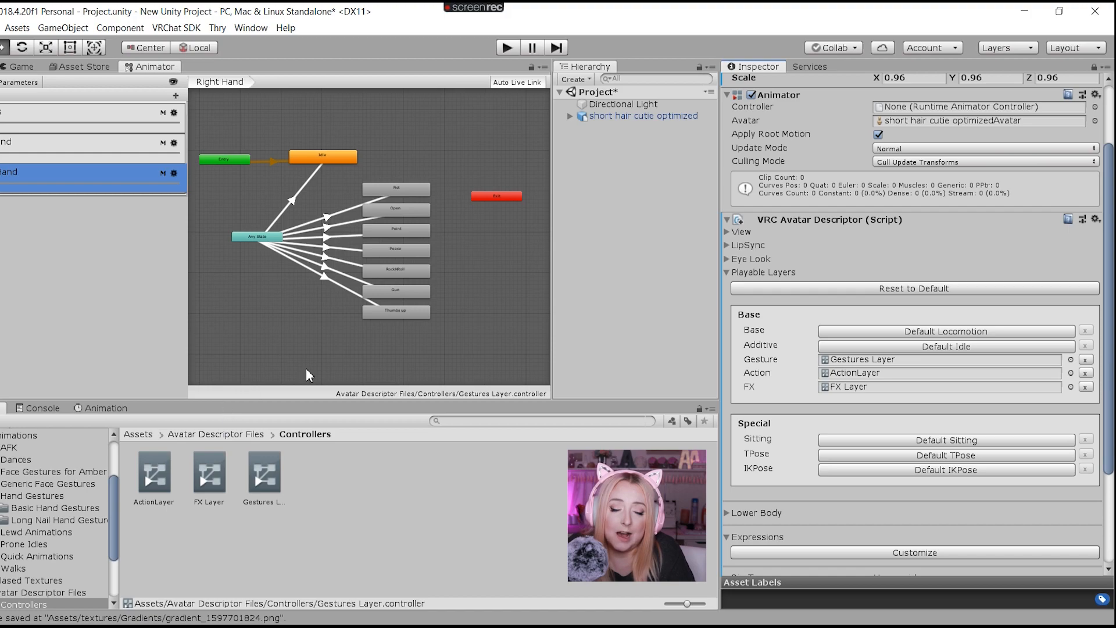
pyautogui.scroll(3, 399, 282)
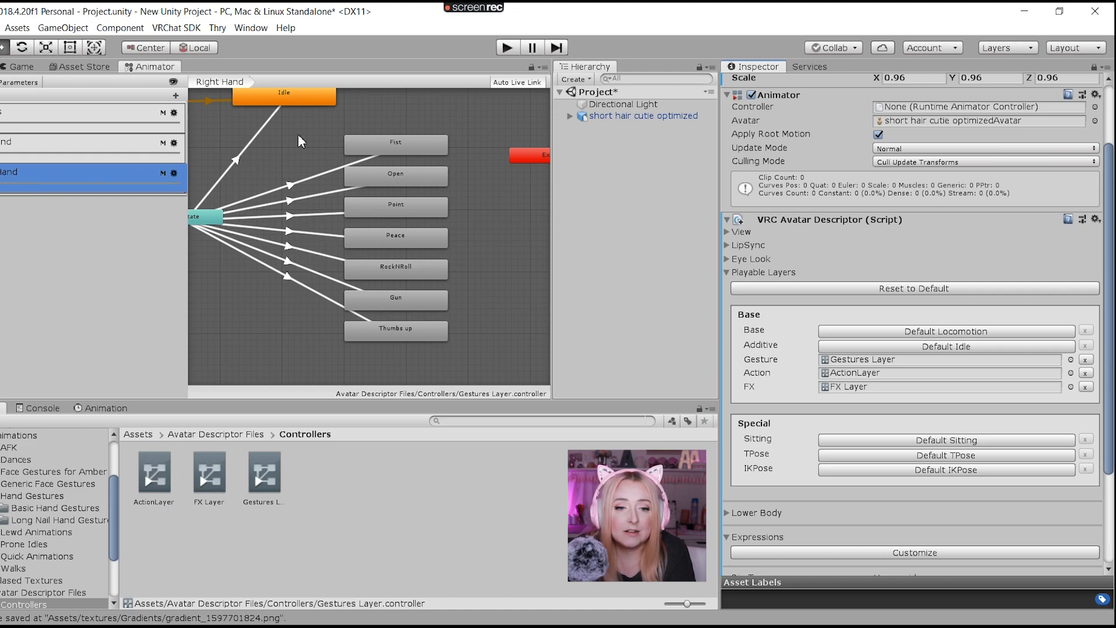
# - Unlock the Inspector and browse the motion clips available for the Fist state in the Right Hand layer
pyautogui.click(391, 148)
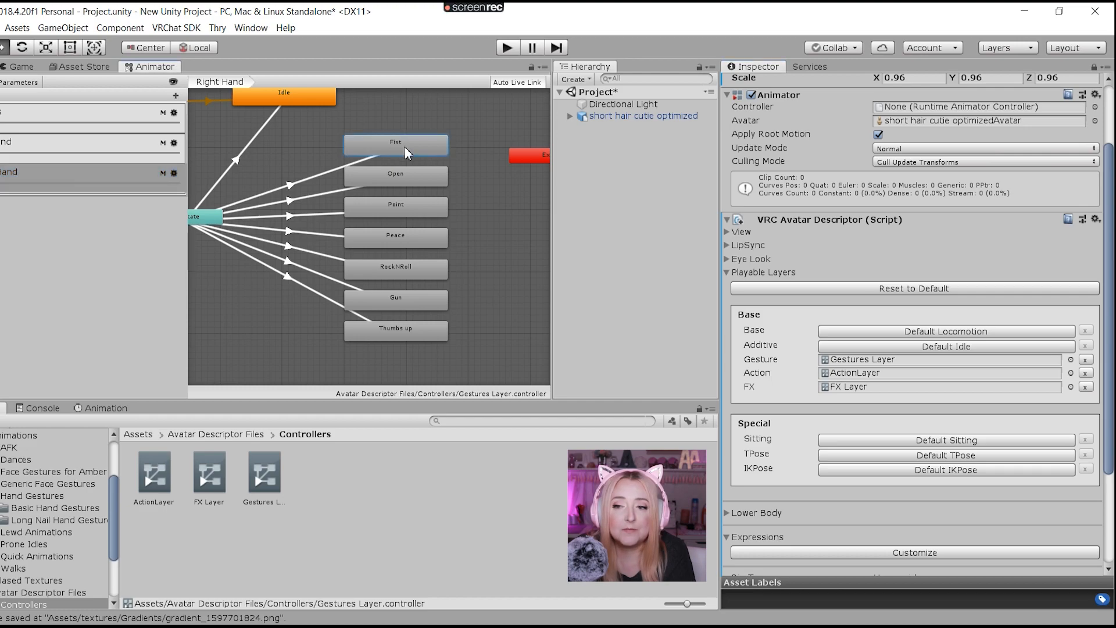
pyautogui.click(1096, 68)
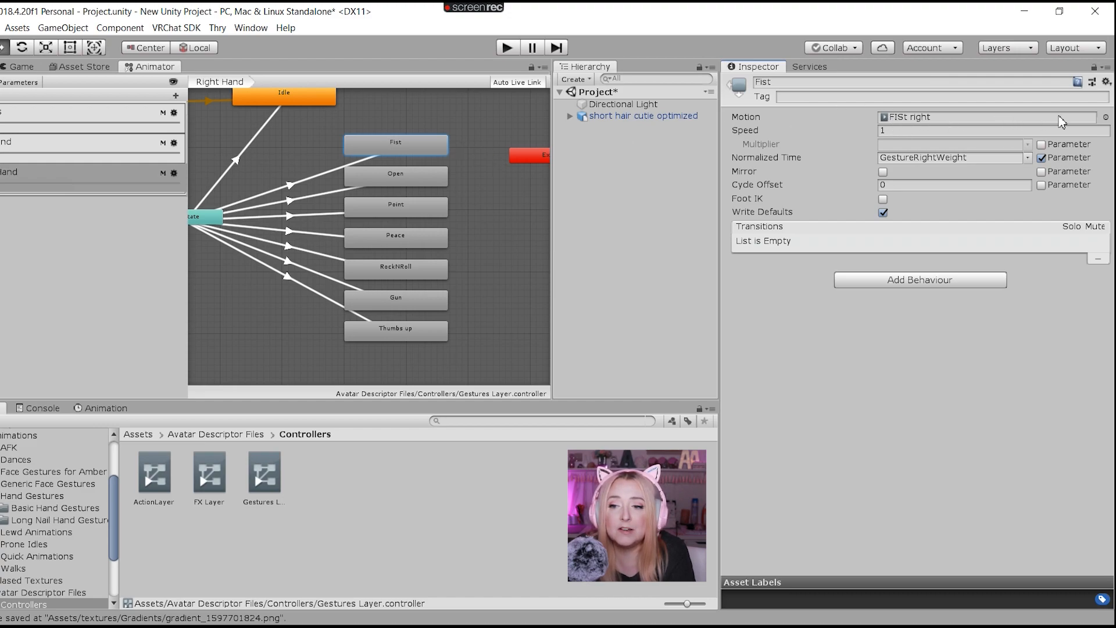
pyautogui.click(1105, 118)
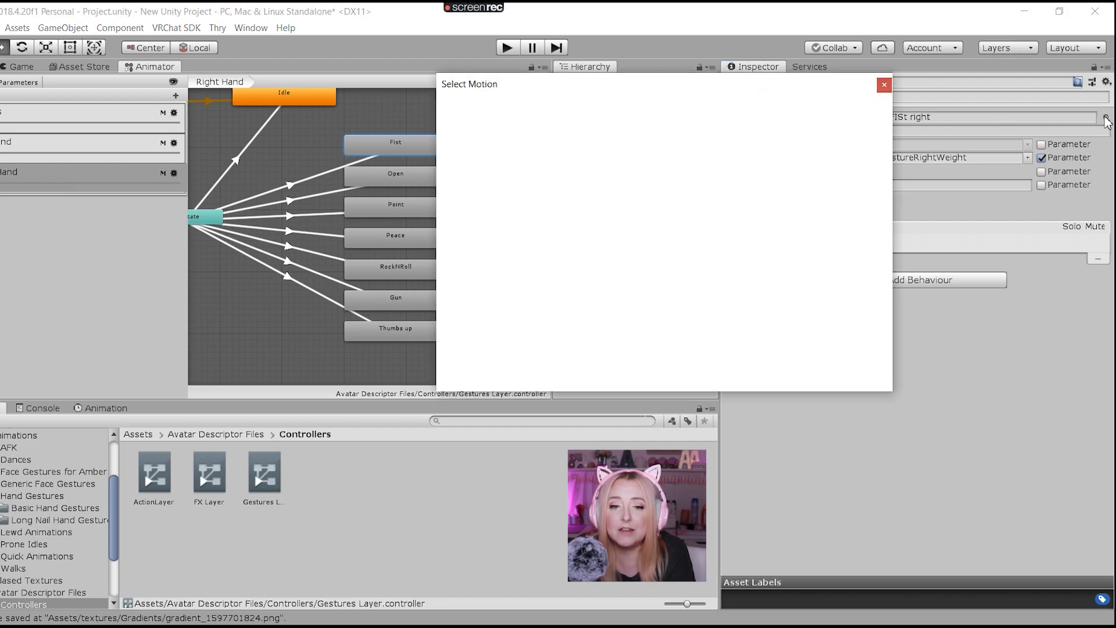
pyautogui.scroll(-5, 580, 268)
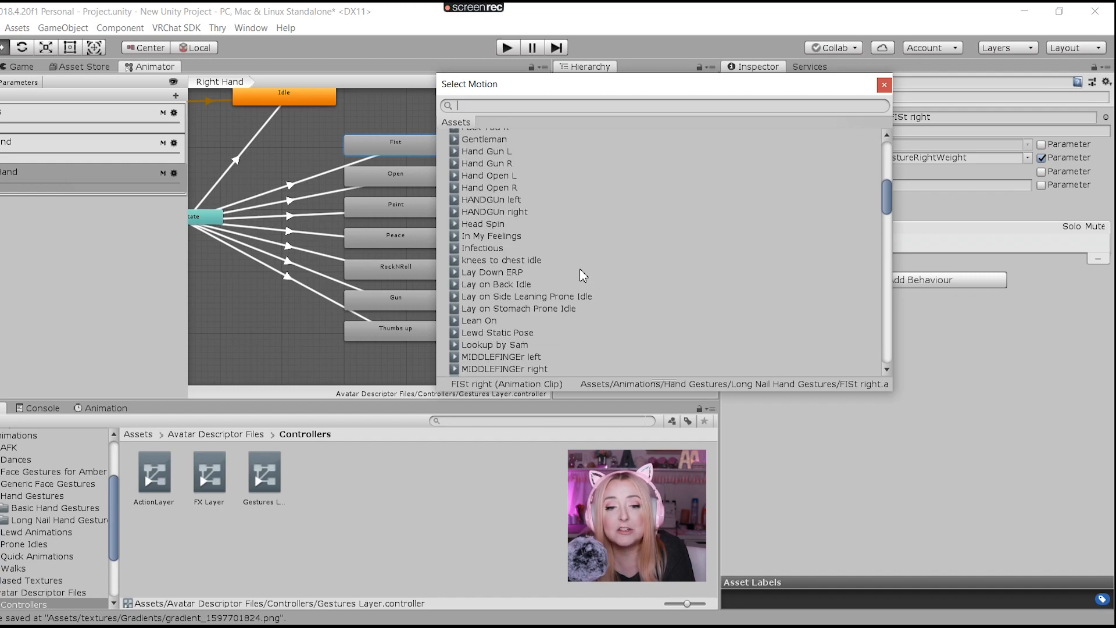
pyautogui.scroll(9, 580, 269)
pyautogui.scroll(5, 577, 266)
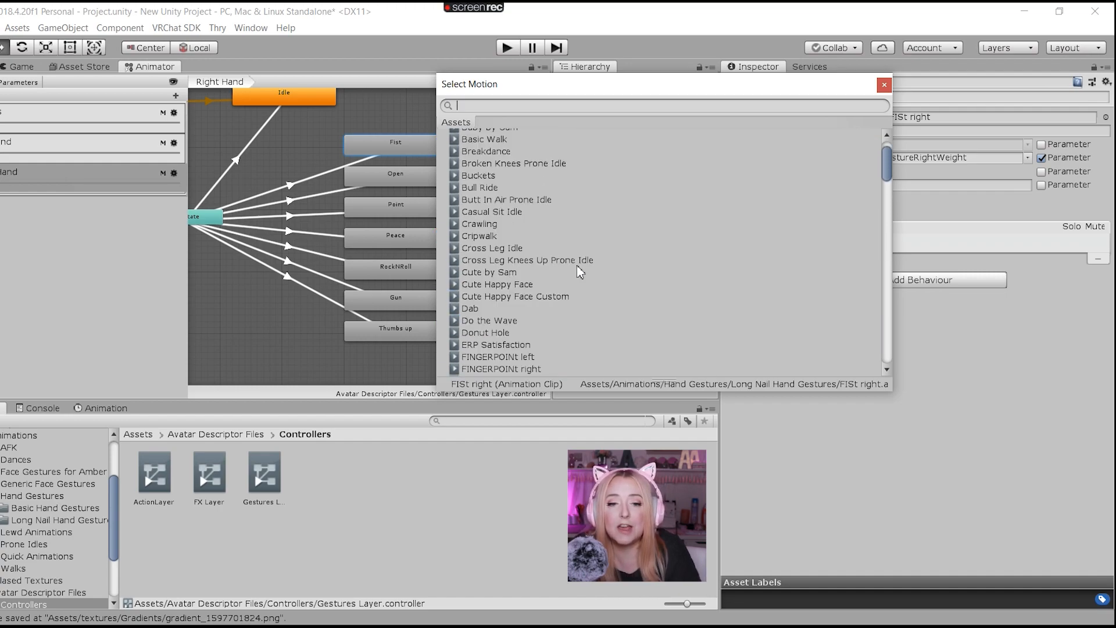
pyautogui.scroll(-5, 577, 265)
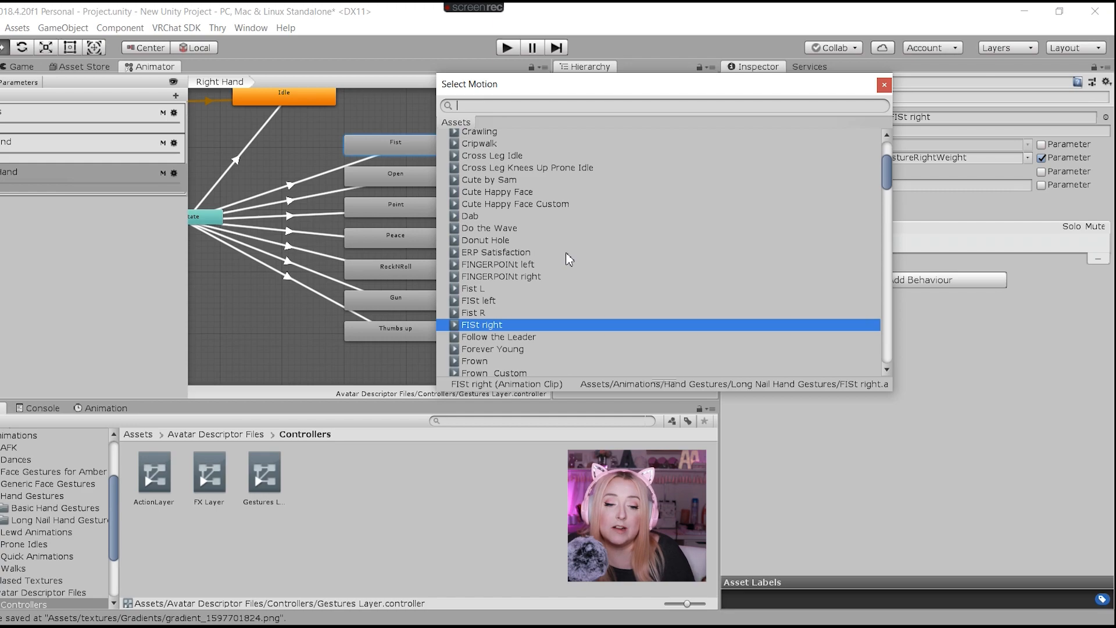
pyautogui.scroll(-3, 567, 253)
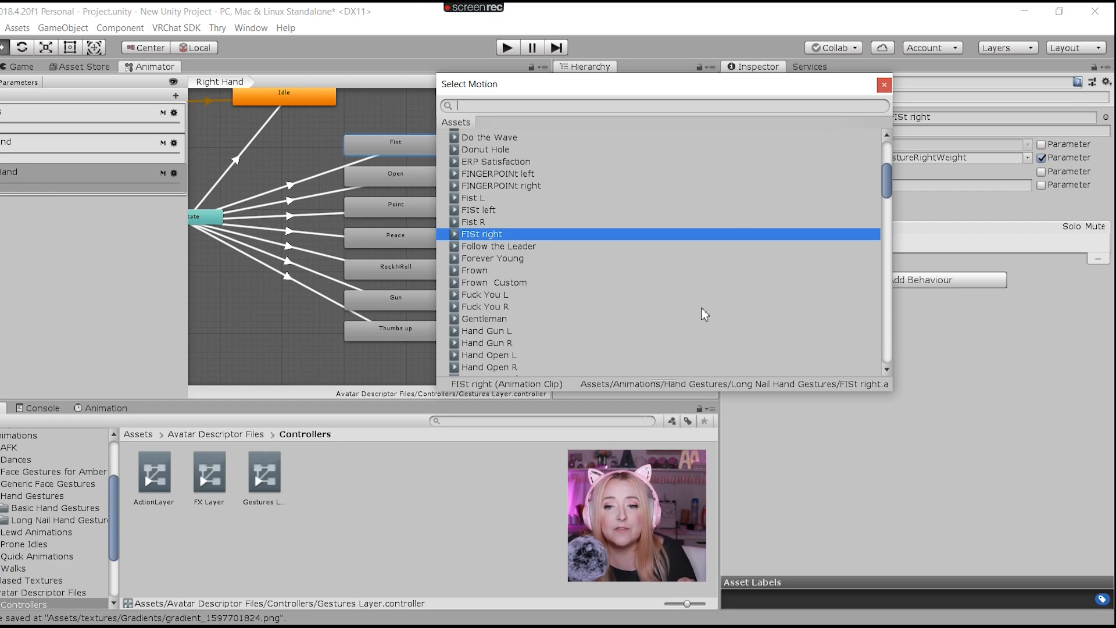
pyautogui.click(884, 84)
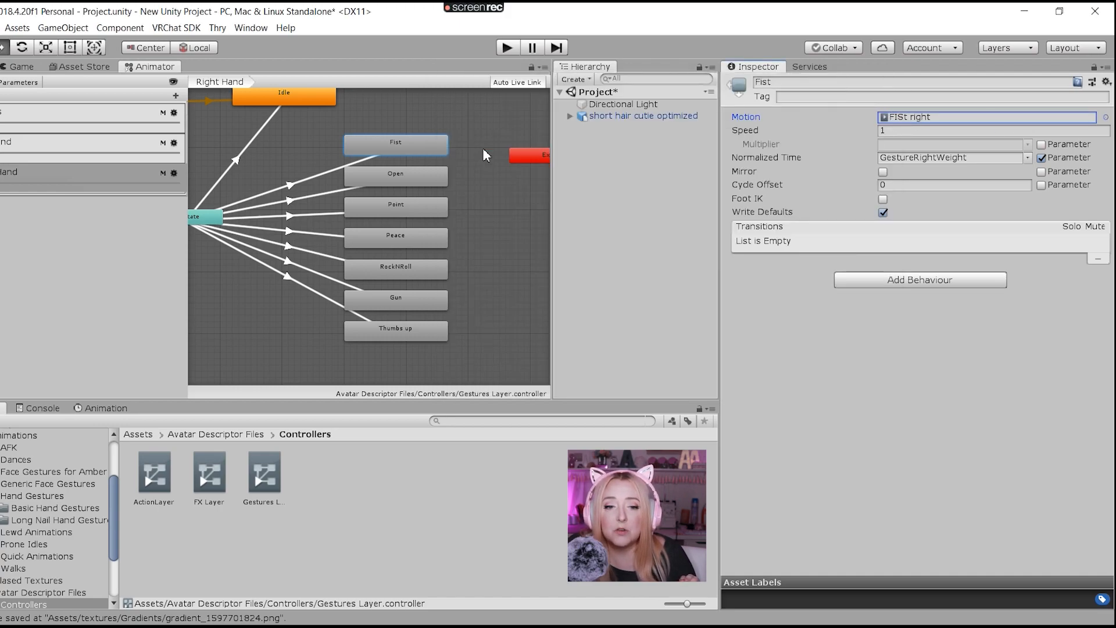
# - Examine the motions assigned to the Open and Point states of the Right Hand layer
pyautogui.click(410, 187)
pyautogui.click(402, 208)
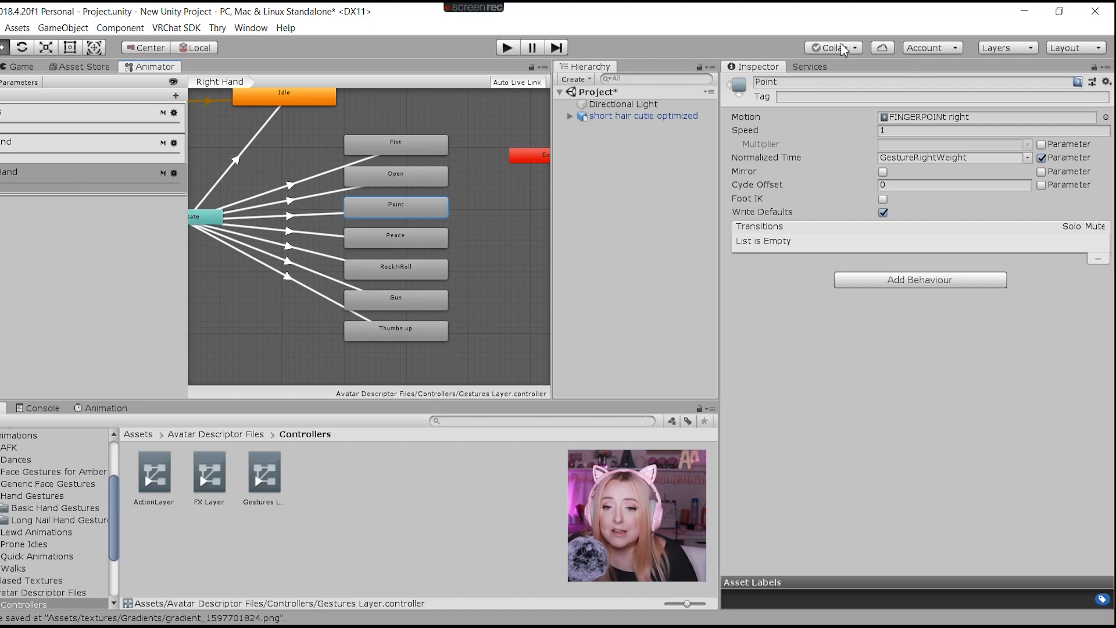
pyautogui.click(789, 84)
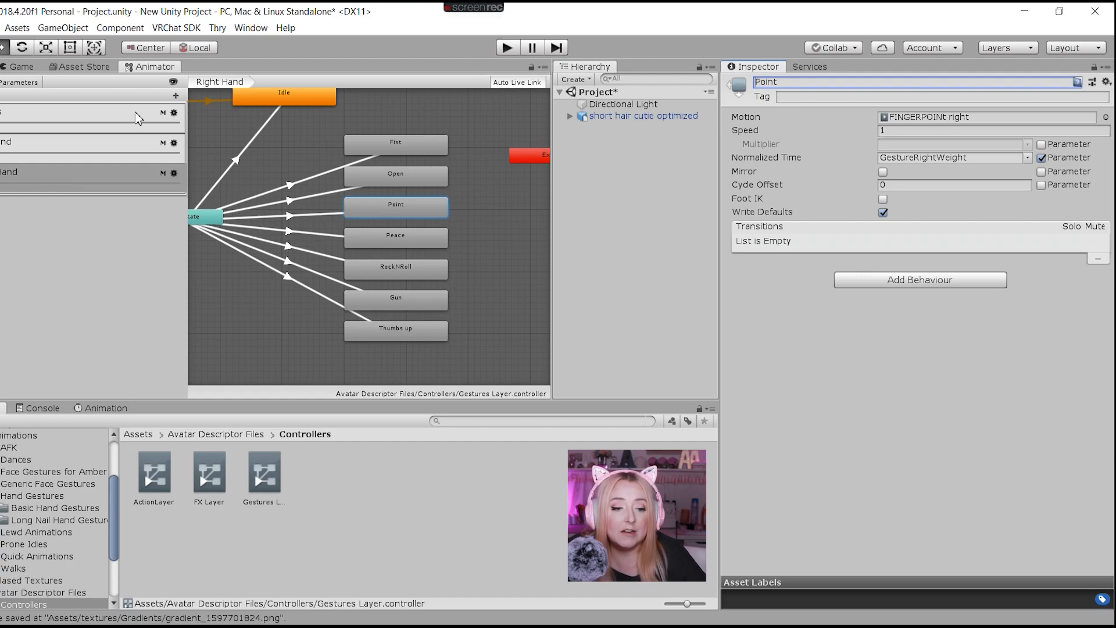
# - Review the state graphs of the Gestures Layer controller's Left Hand and Right Hand layers
pyautogui.click(261, 474)
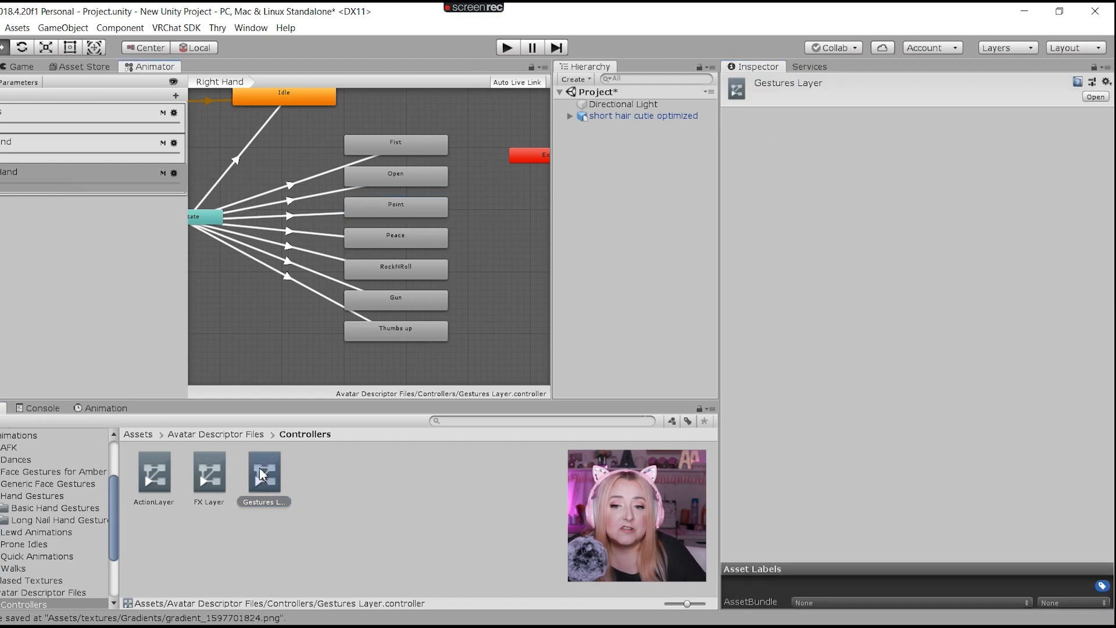
pyautogui.click(55, 141)
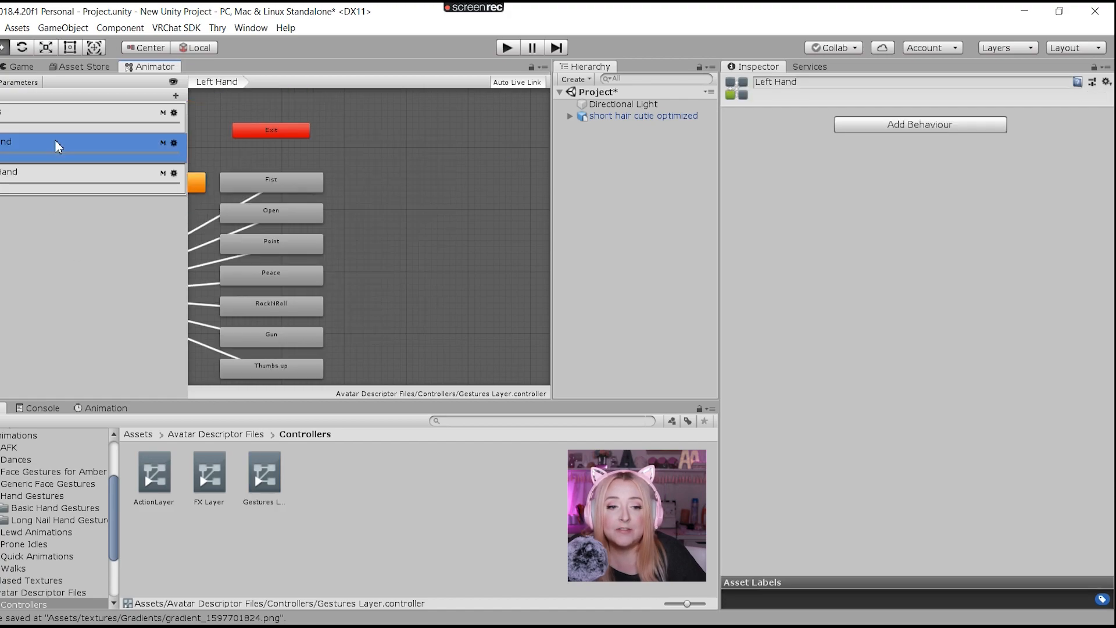
pyautogui.moveTo(307, 250); pyautogui.dragTo(396, 220, button='middle')
pyautogui.scroll(1, 394, 217)
pyautogui.click(12, 176)
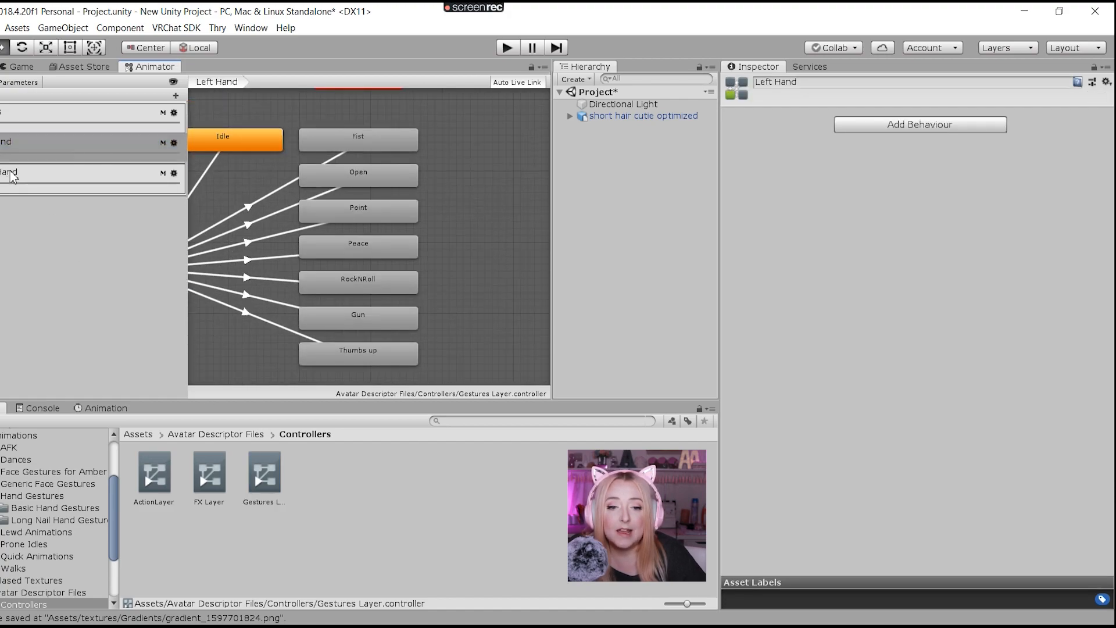
pyautogui.moveTo(515, 252); pyautogui.dragTo(437, 283, button='middle')
pyautogui.scroll(-3, 428, 244)
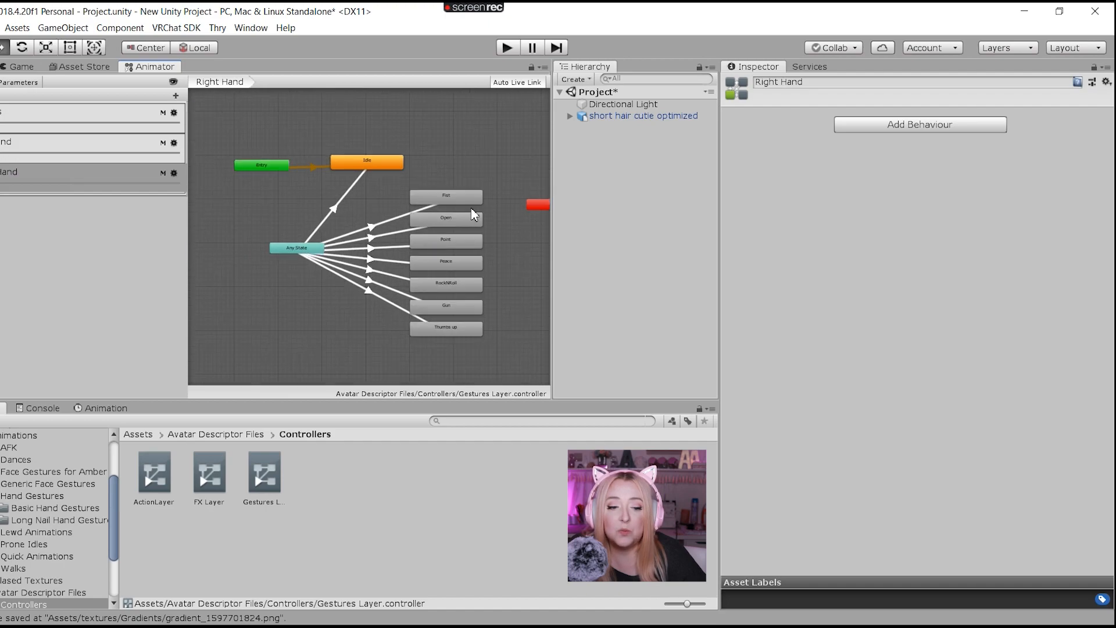
# - Examine the FX Layer's Fist none and Open small grin states for the left hand and its Fist state for the right
pyautogui.click(206, 480)
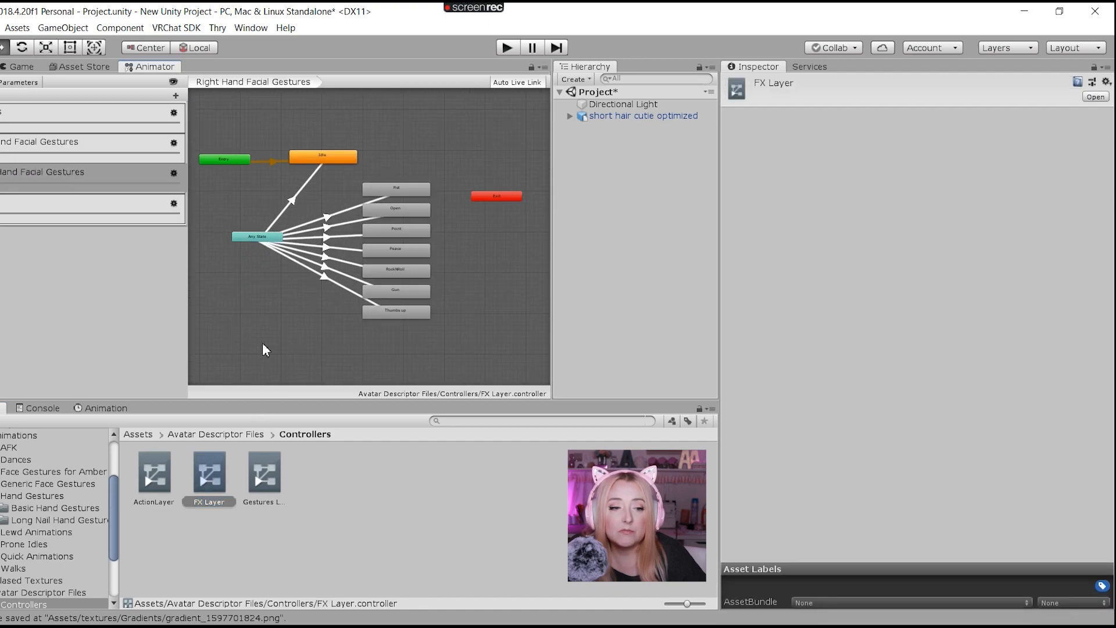
pyautogui.click(94, 144)
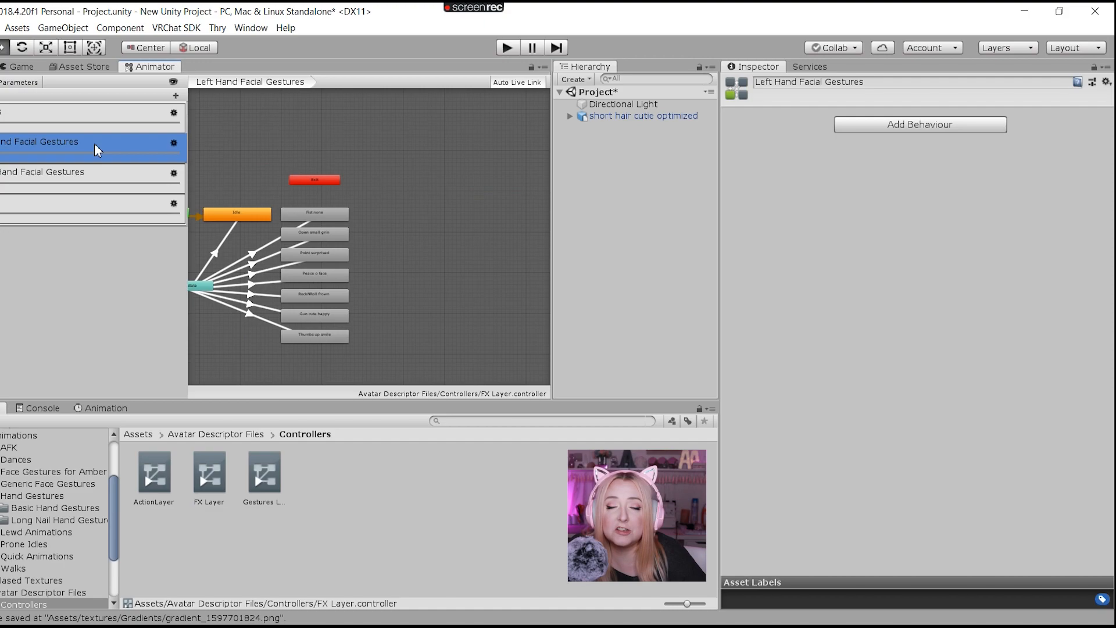
pyautogui.click(320, 218)
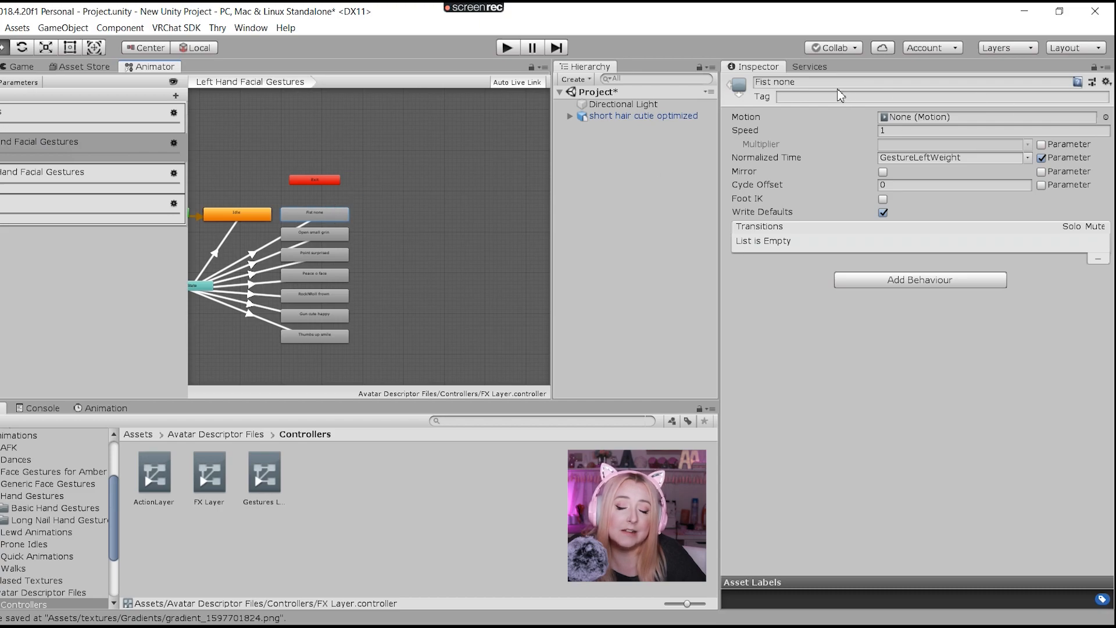
pyautogui.click(315, 235)
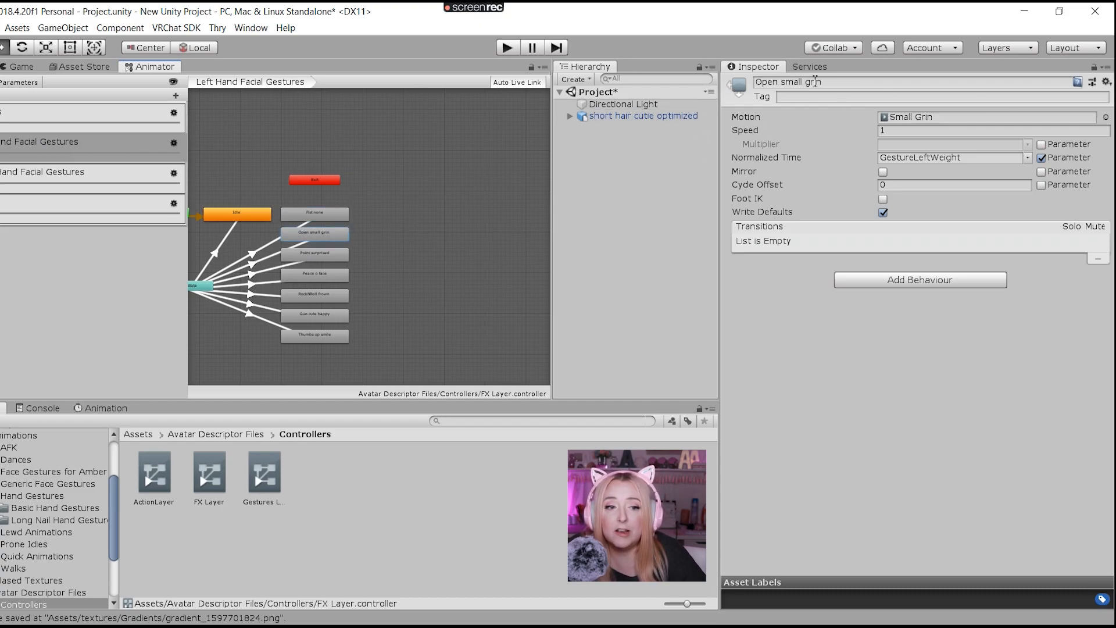
pyautogui.click(124, 175)
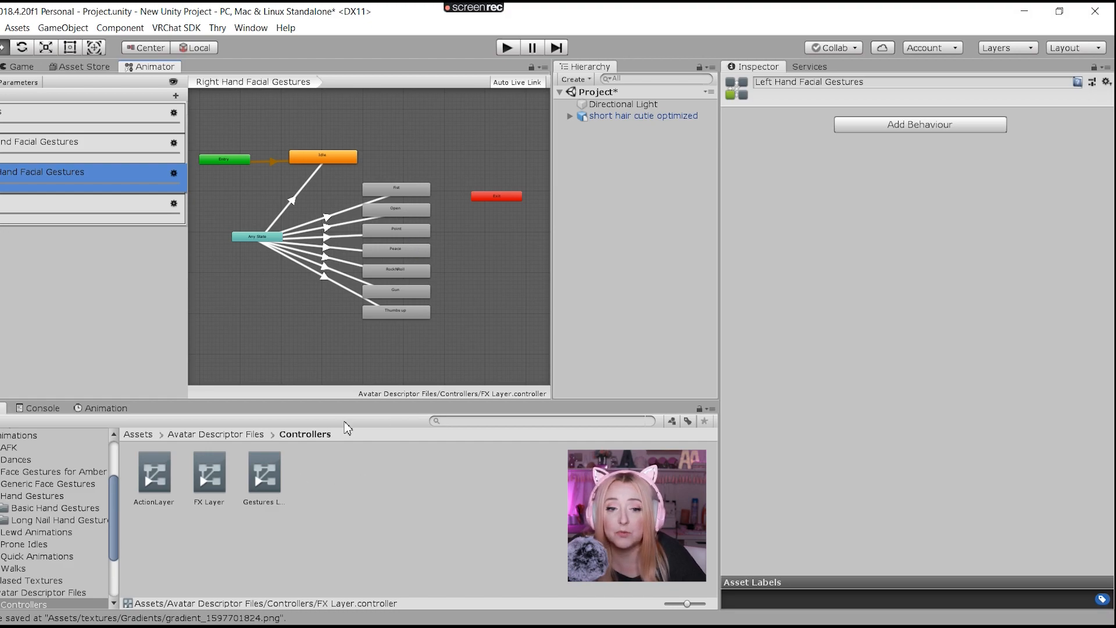
pyautogui.click(396, 192)
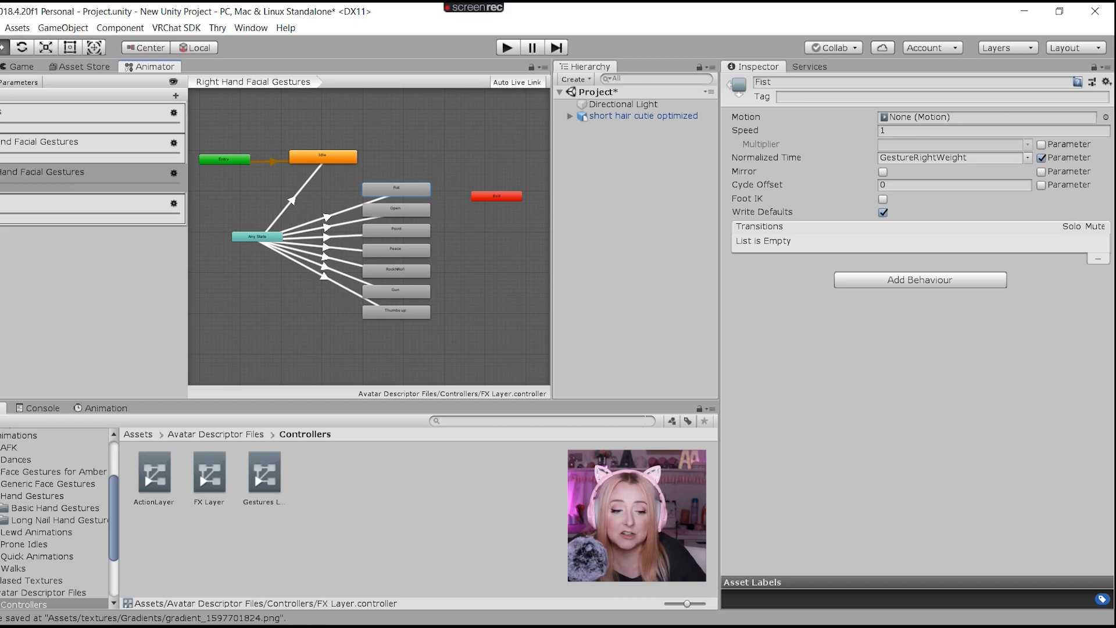
# - Examine the ActionLayer controller's dance states and the motion clips available for its Twerk 2 state
pyautogui.click(154, 473)
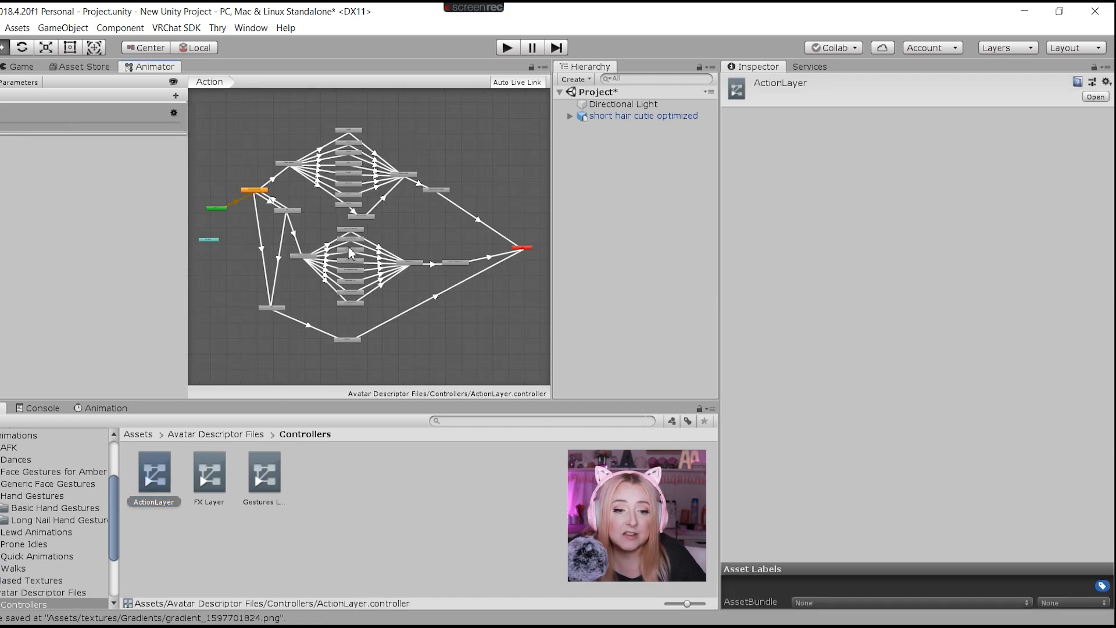
pyautogui.scroll(4, 351, 253)
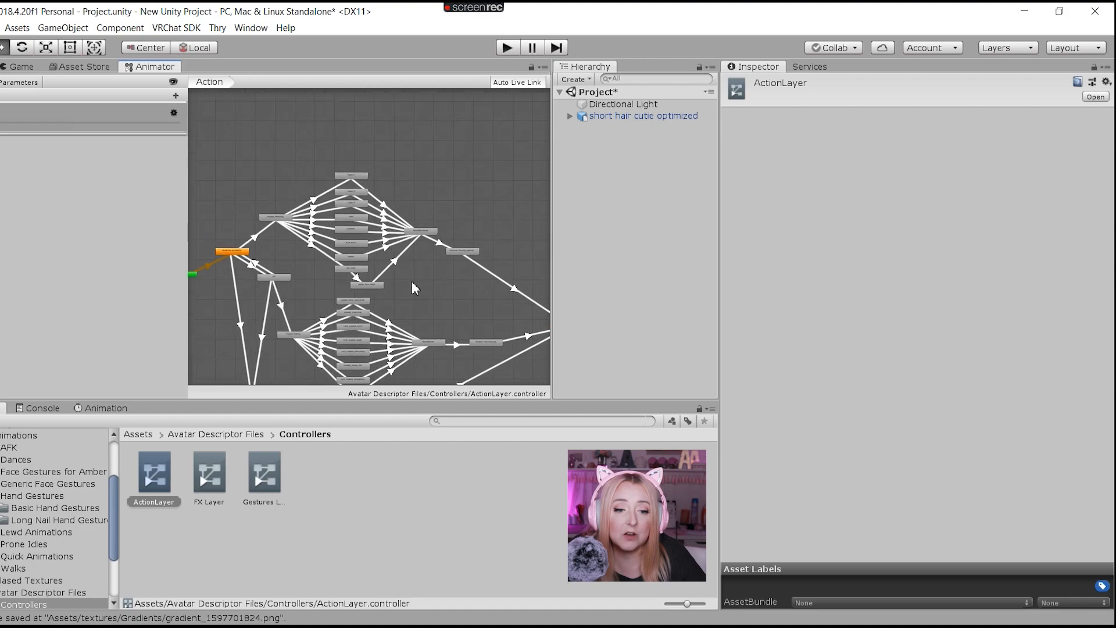
pyautogui.scroll(5, 342, 195)
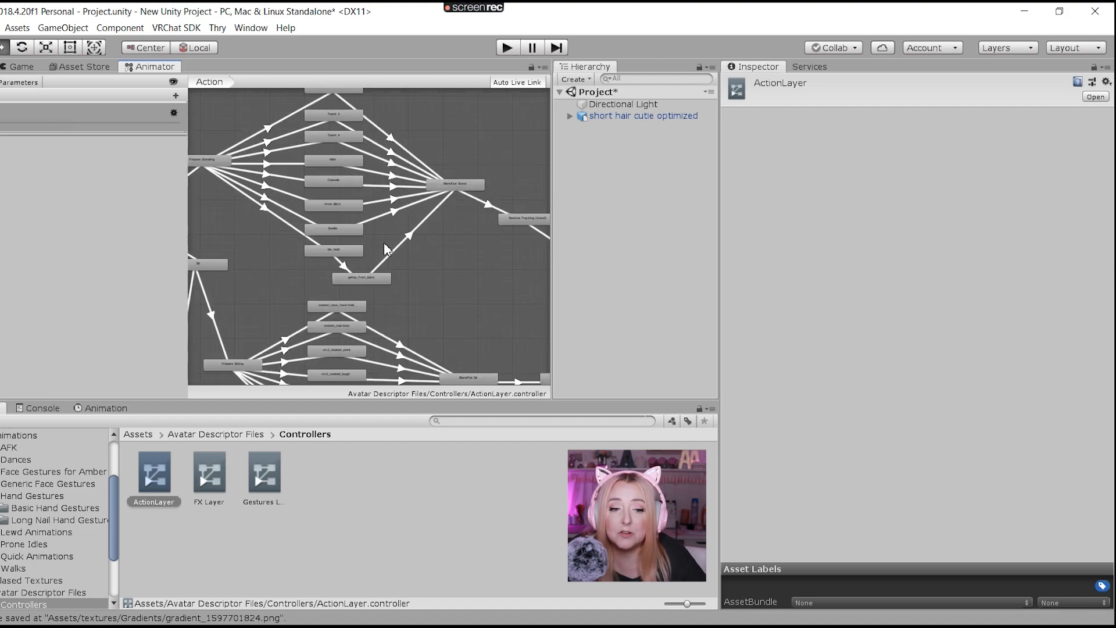
pyautogui.moveTo(343, 197); pyautogui.dragTo(383, 291, button='middle')
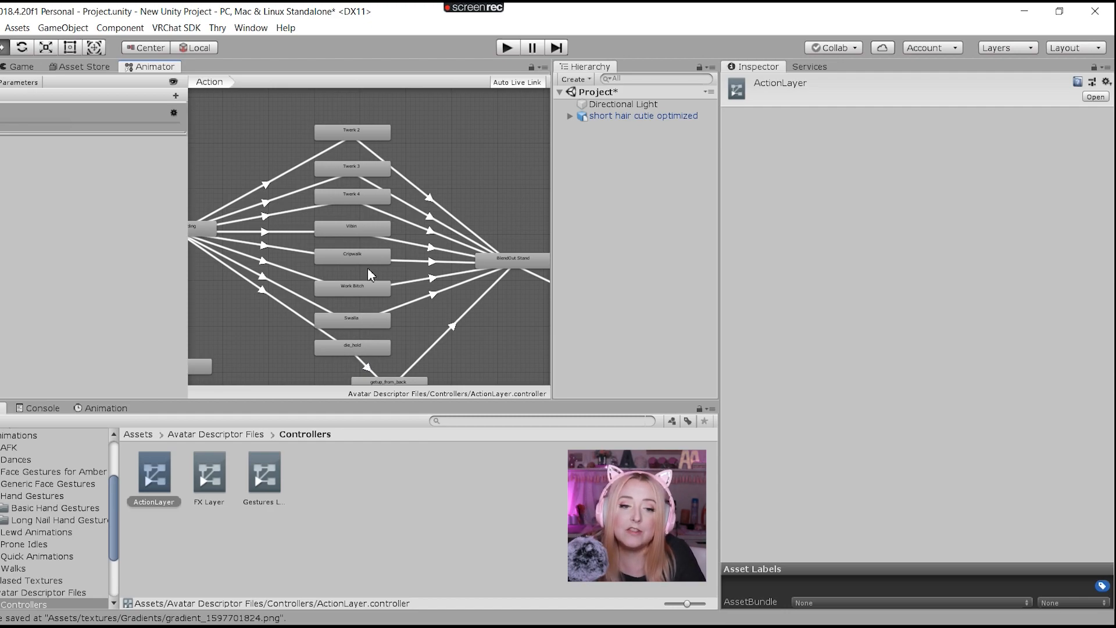
pyautogui.click(352, 132)
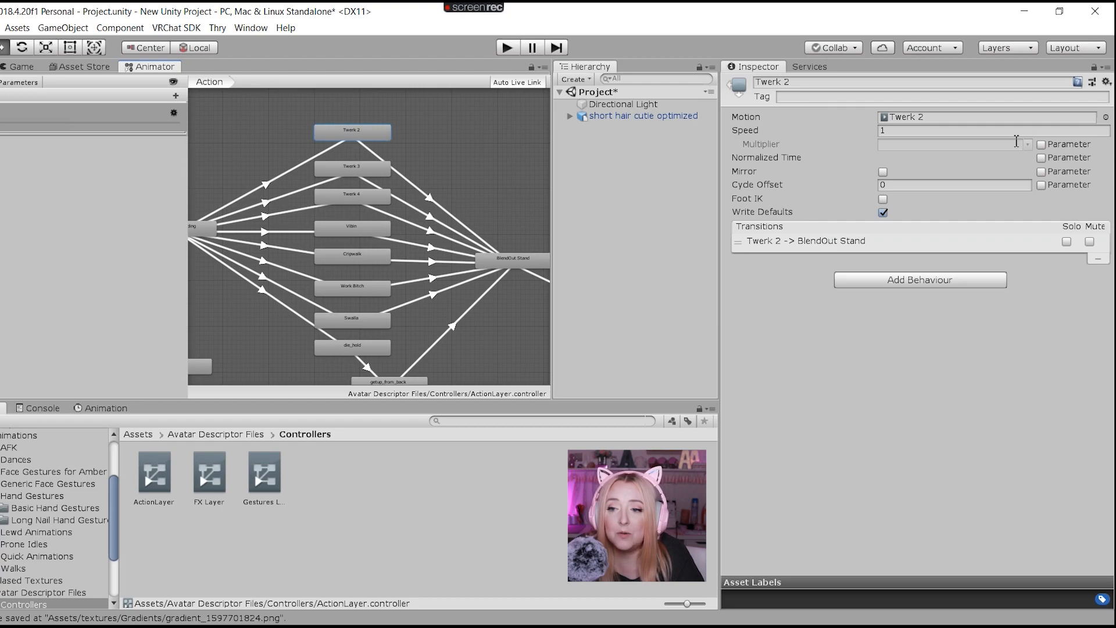
pyautogui.click(1105, 118)
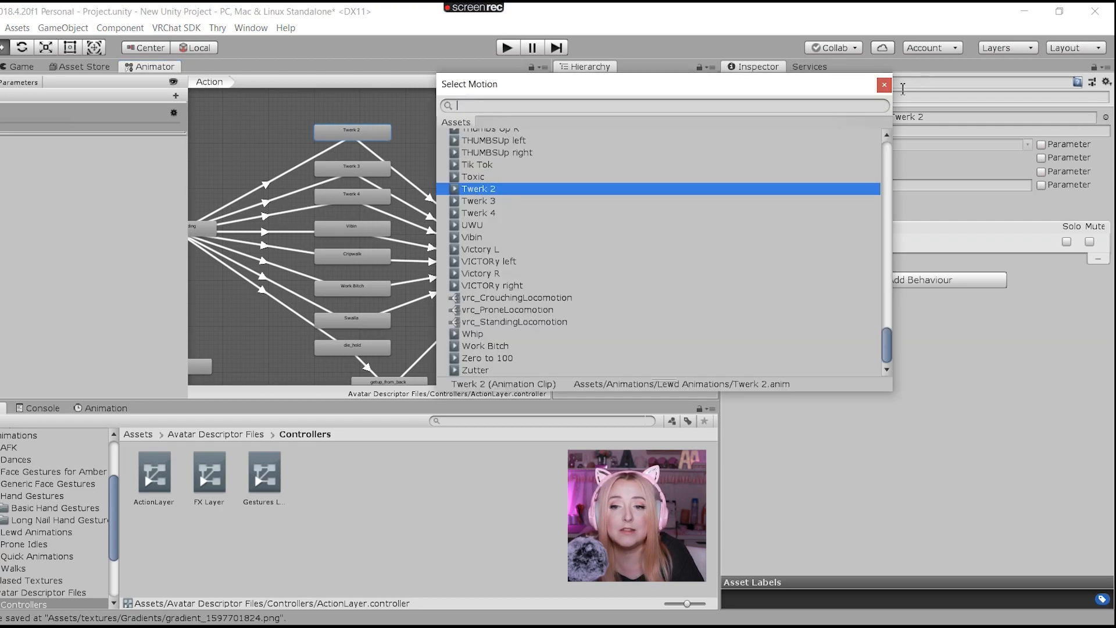
pyautogui.click(884, 85)
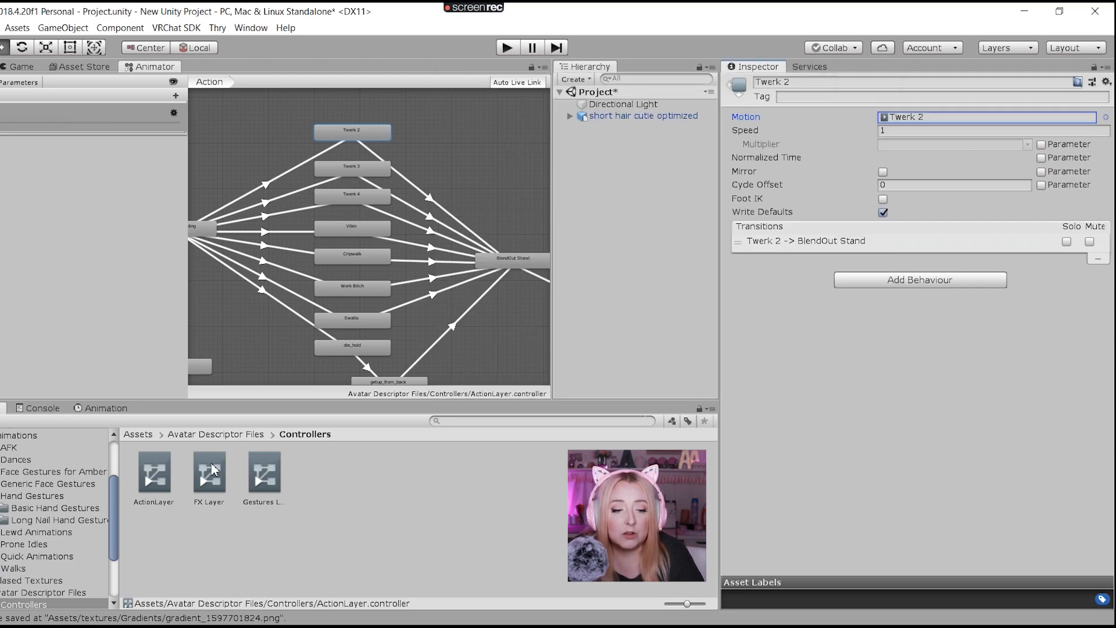
# - Lock the Inspector on the short hair cutie optimized avatar and open the Menus and Parameters folder in the project assets
pyautogui.click(215, 434)
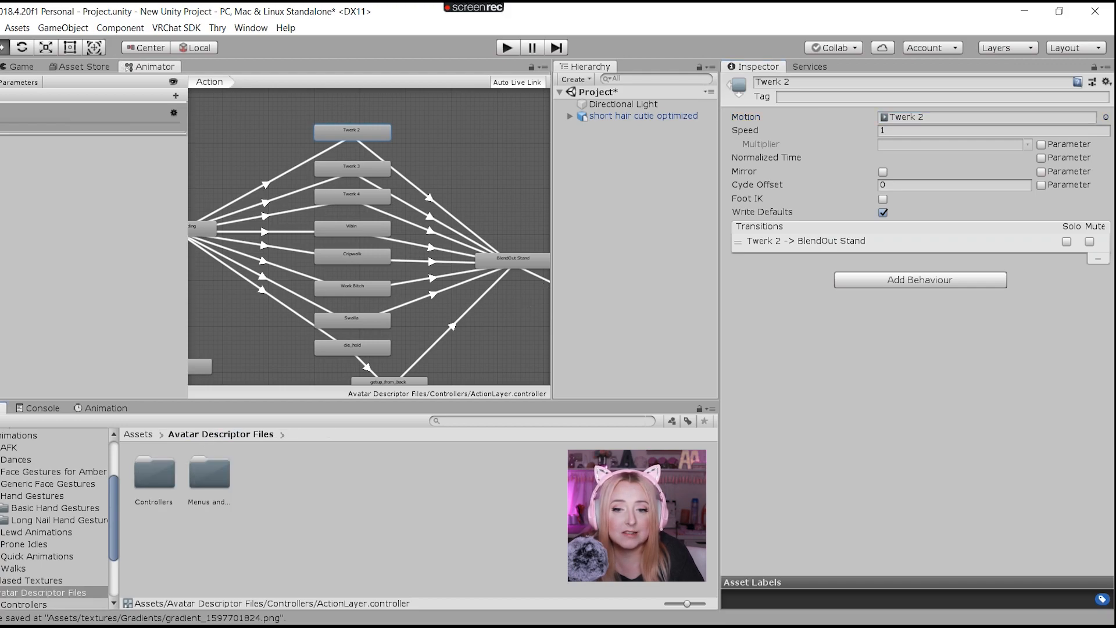
pyautogui.click(0, 66)
pyautogui.click(623, 117)
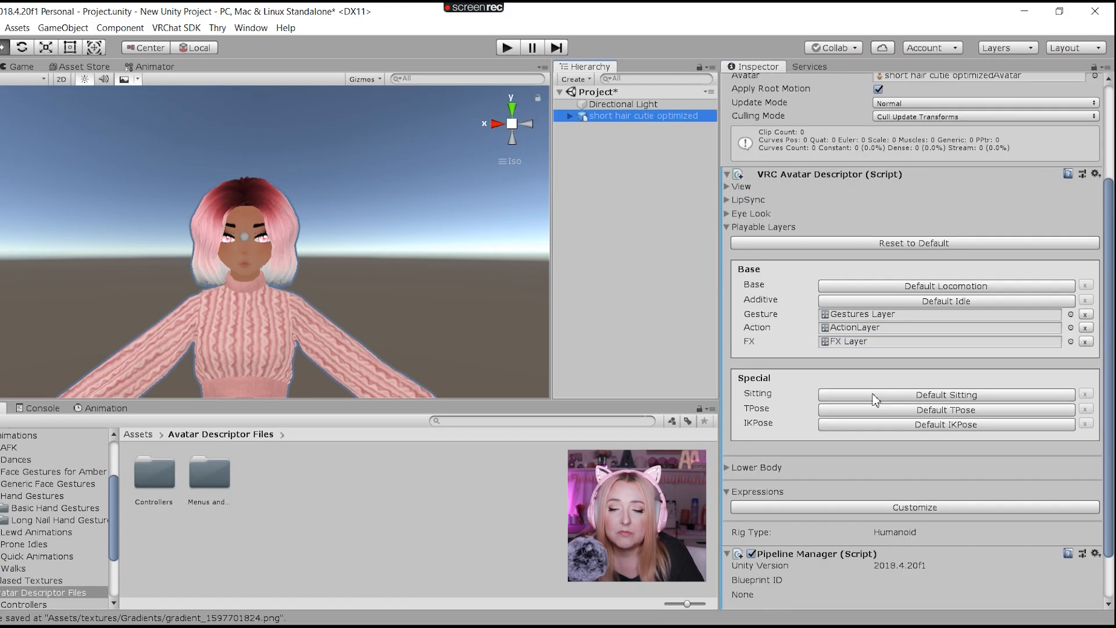
pyautogui.click(1093, 68)
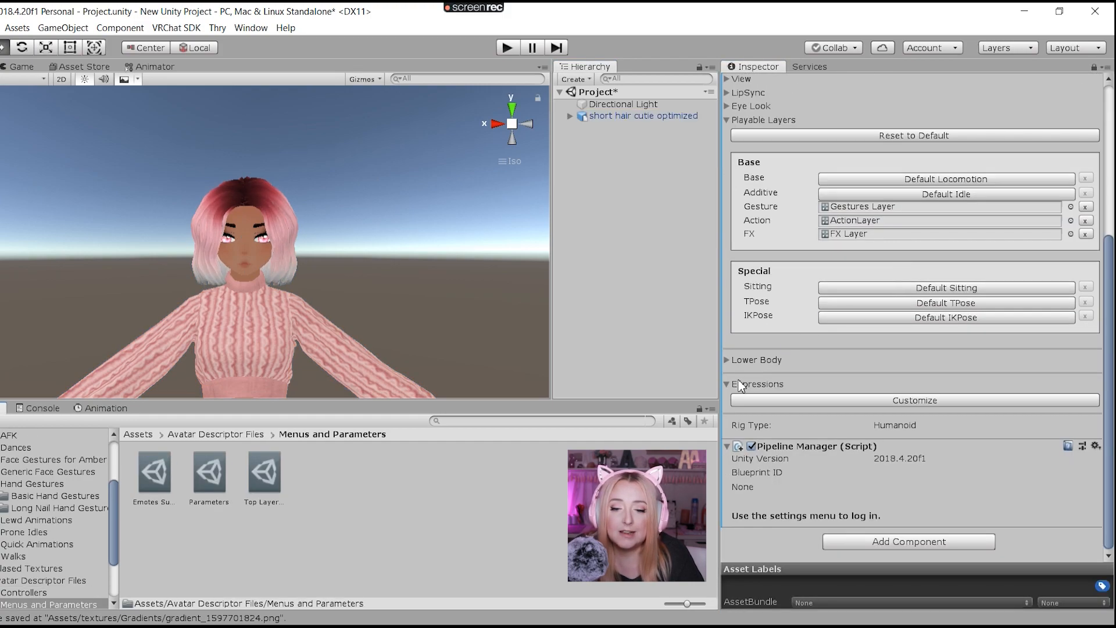
# - Customize the avatar descriptor's Expressions so it offers its own Menu and Parameters slots
pyautogui.click(728, 385)
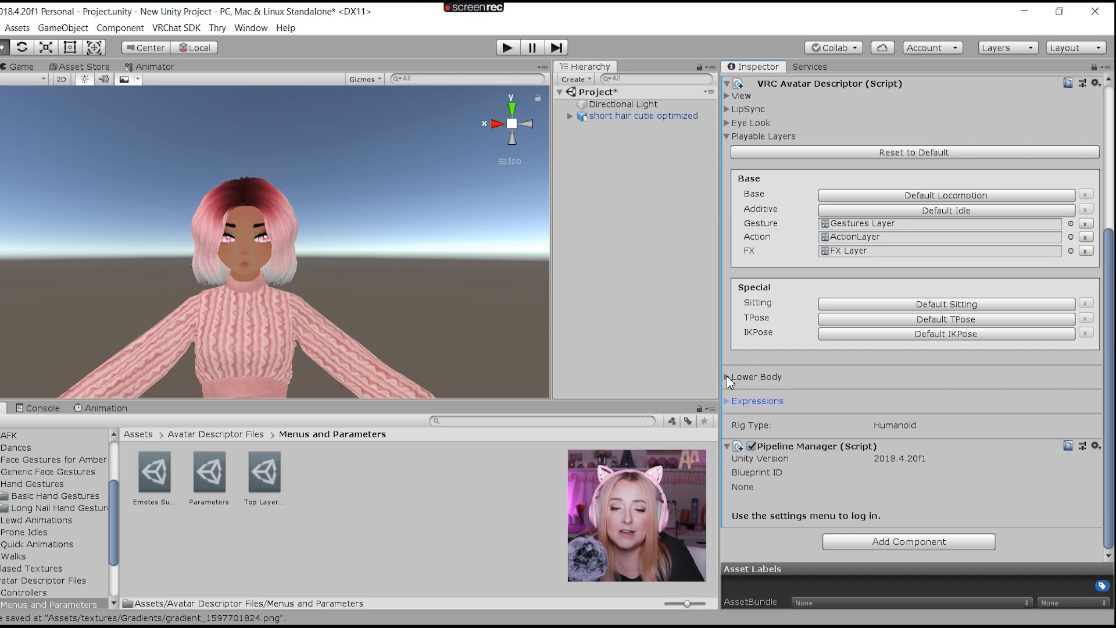
pyautogui.click(727, 402)
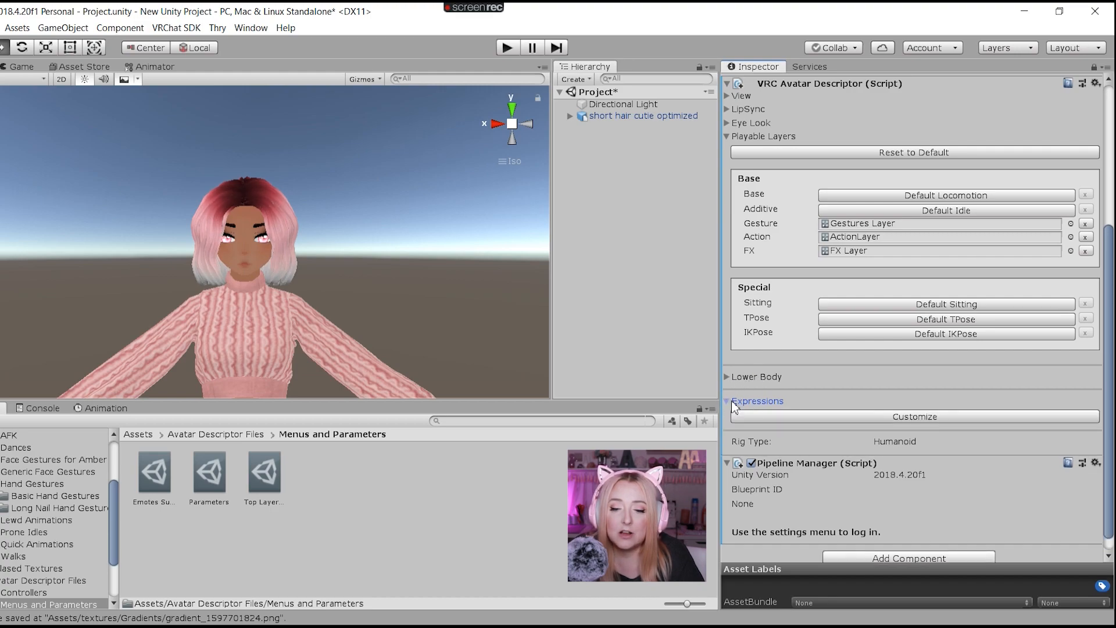
pyautogui.click(853, 414)
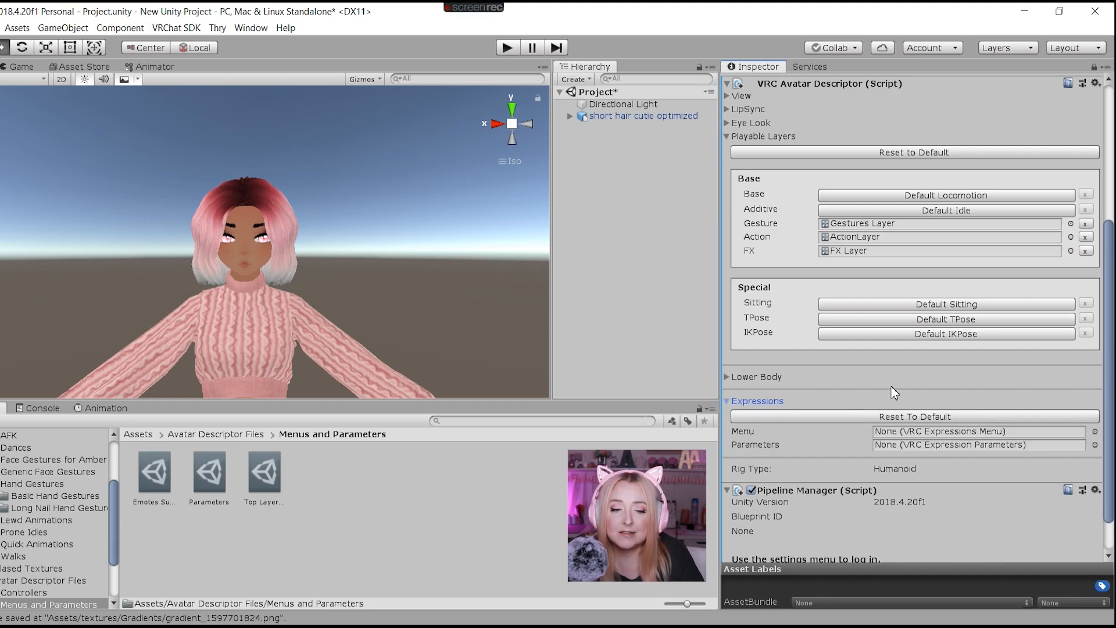
pyautogui.scroll(-2, 913, 291)
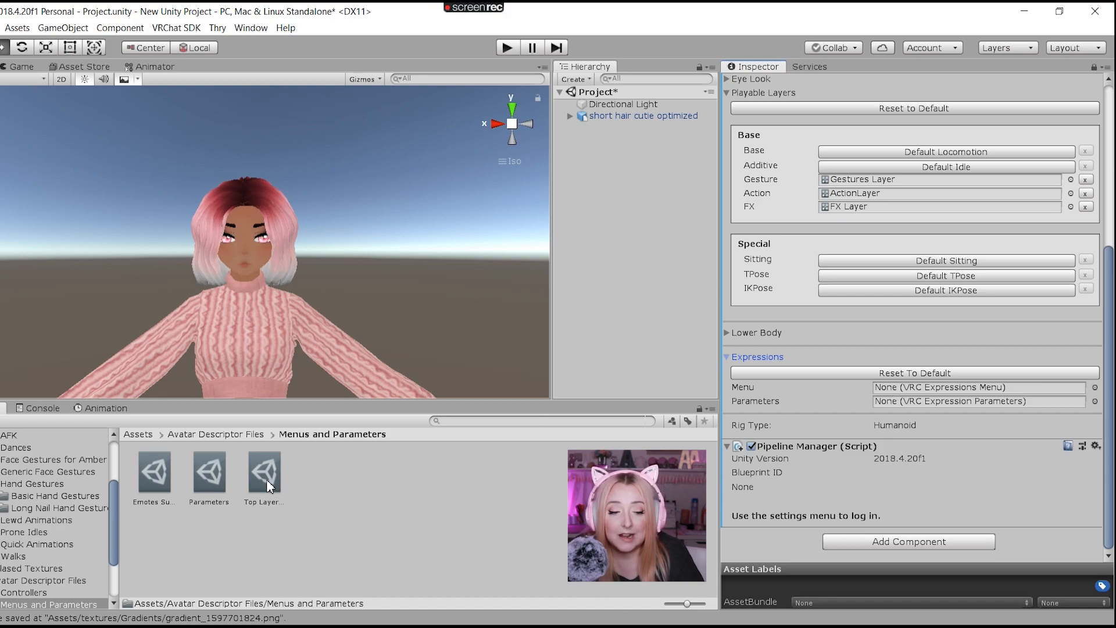
pyautogui.click(223, 541)
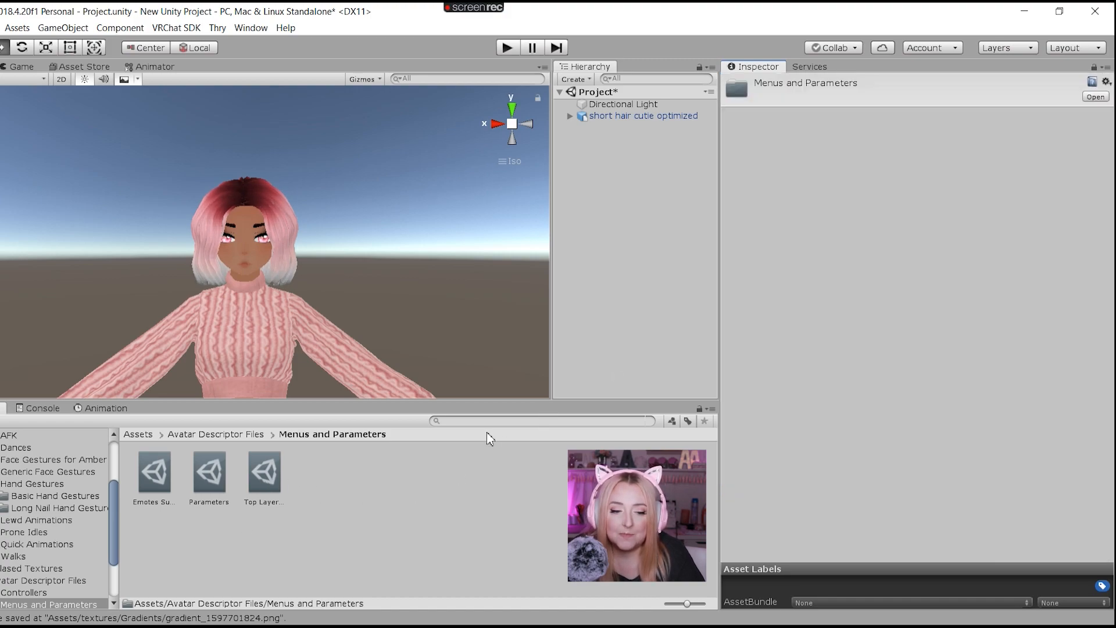
# - Examine the Top Layer Menu's Emotes control and the parameter options of Twerk 2 in the Emotes SubMenu
pyautogui.click(266, 474)
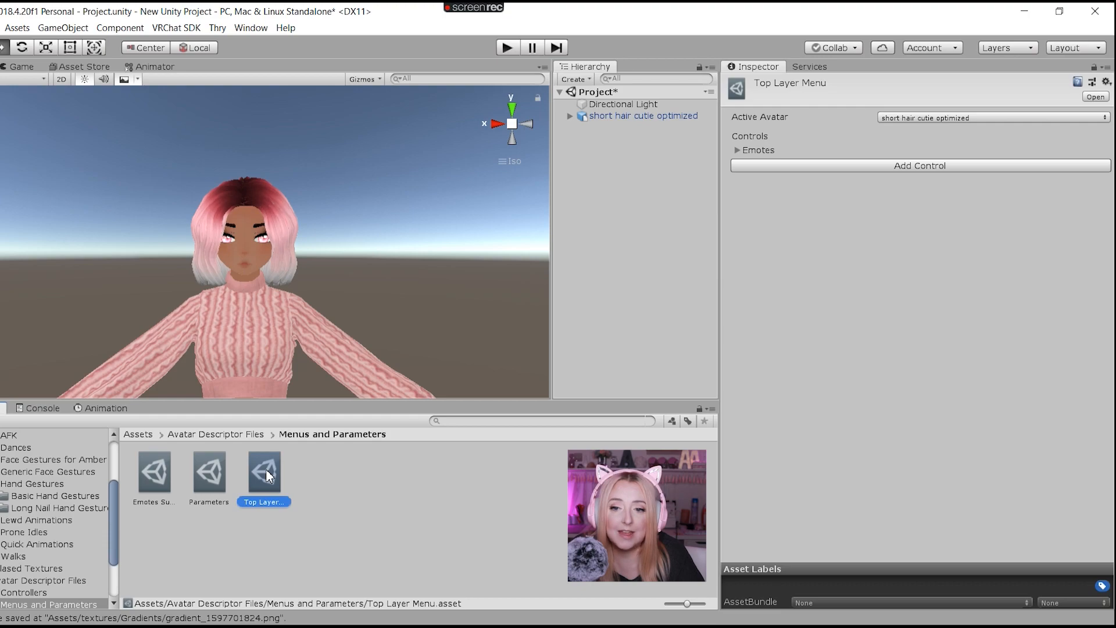
pyautogui.click(744, 152)
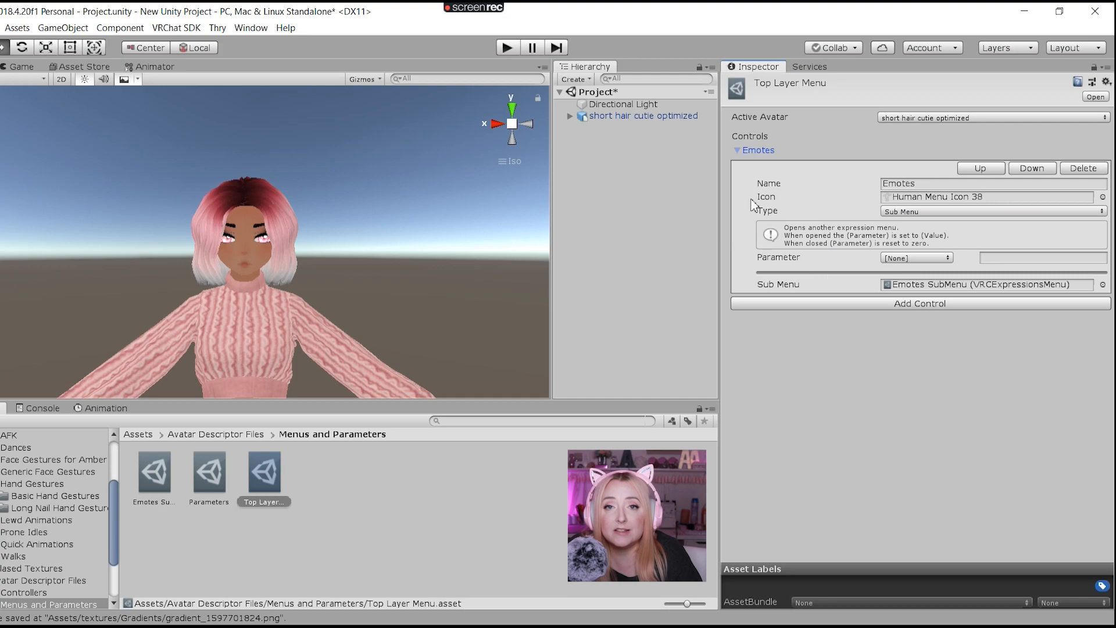
pyautogui.click(164, 487)
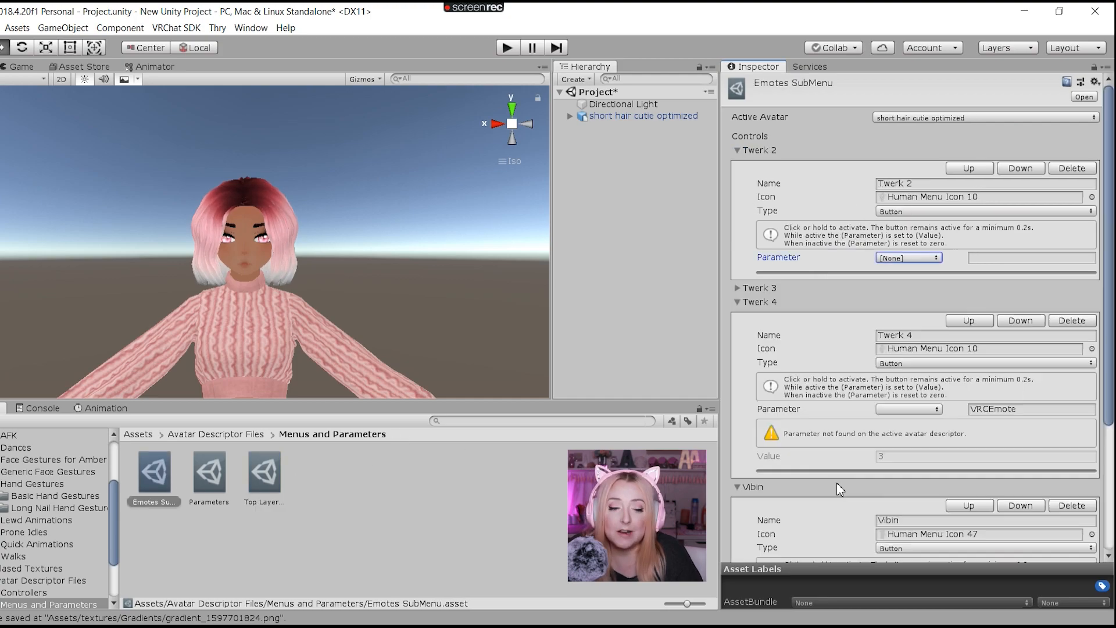
pyautogui.click(883, 259)
pyautogui.click(910, 273)
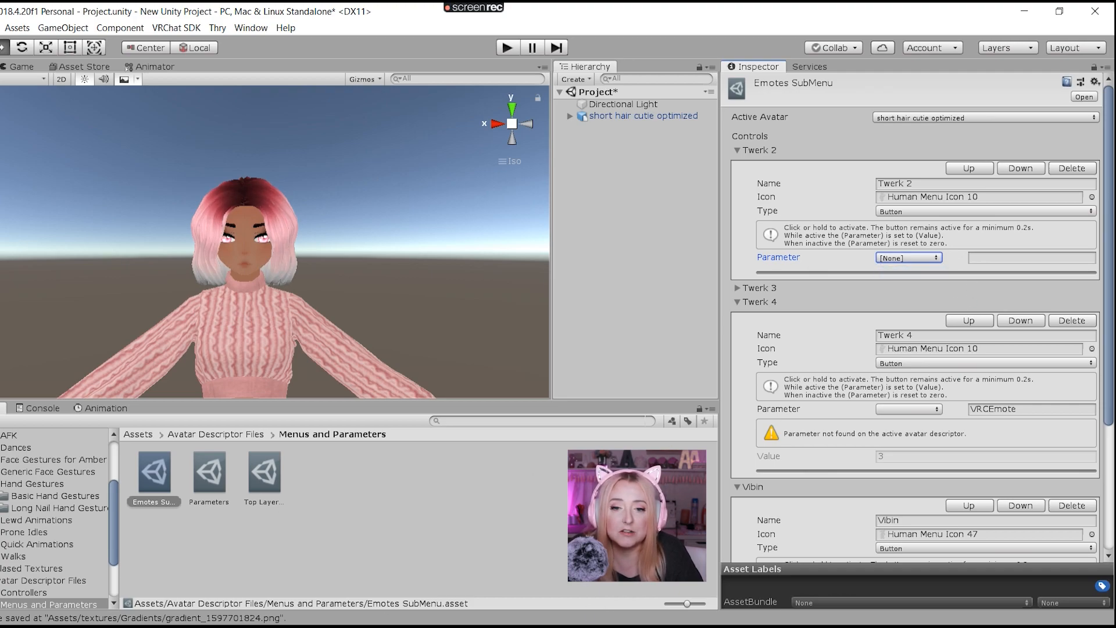
# - Assign Top Layer Menu as the Menu and the Parameters asset as the Parameters in the avatar descriptor's Expressions
pyautogui.click(696, 119)
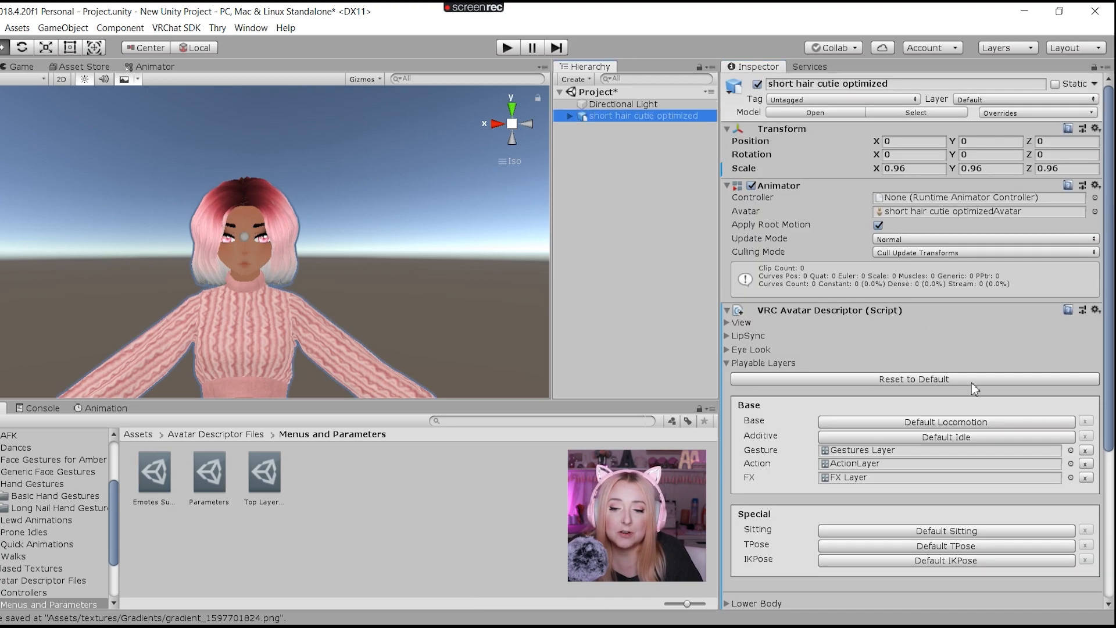
pyautogui.scroll(-5, 972, 382)
pyautogui.scroll(-3, 959, 412)
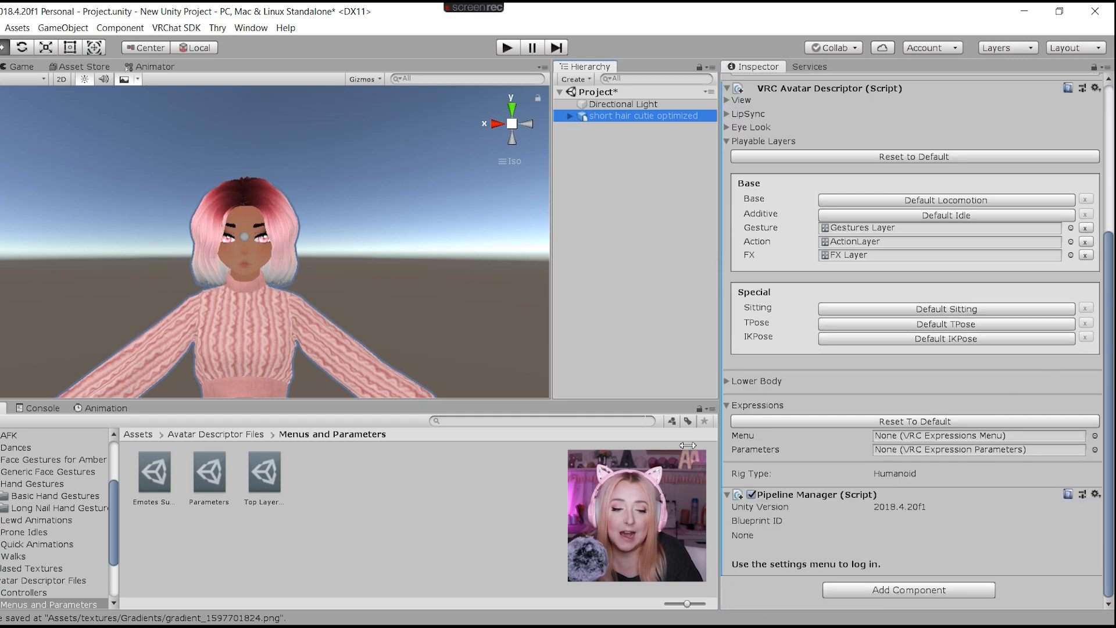
pyautogui.moveTo(266, 484); pyautogui.dragTo(906, 436)
pyautogui.moveTo(210, 477); pyautogui.dragTo(904, 451)
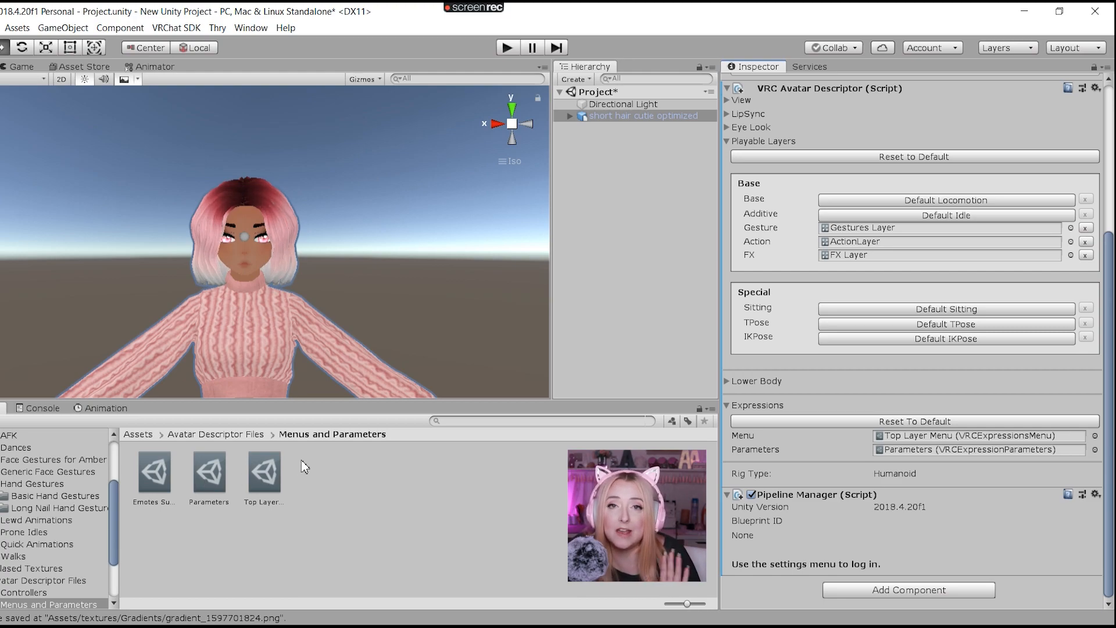
# - Set the Twerk 2 control's parameter to VRCEmote, Int in the Emotes SubMenu and expand the Twerk 3 control
pyautogui.click(261, 478)
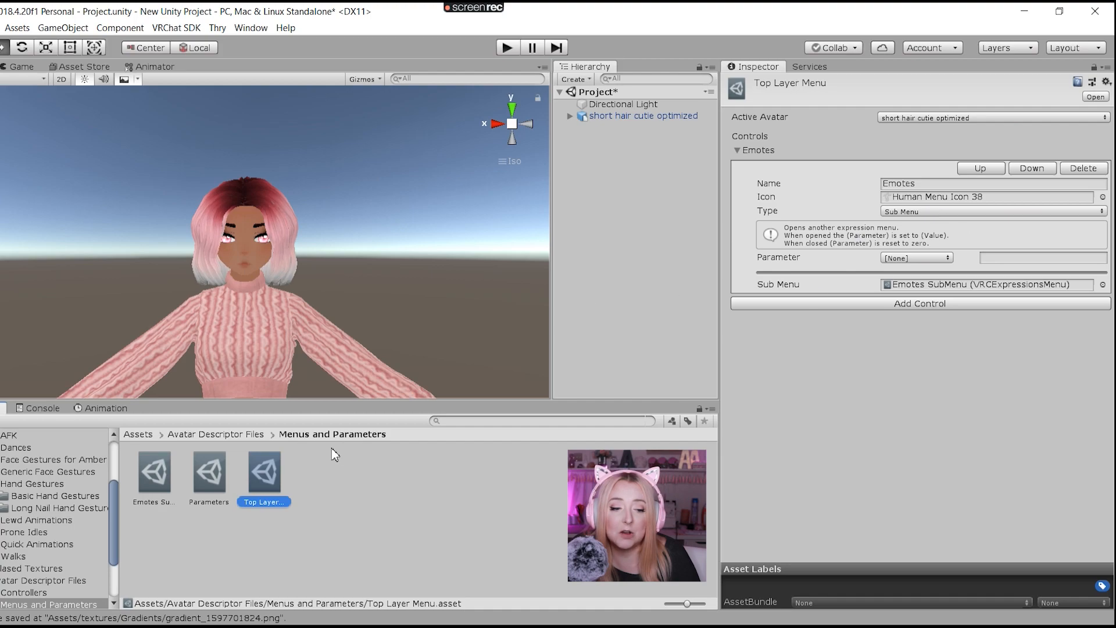
pyautogui.click(144, 465)
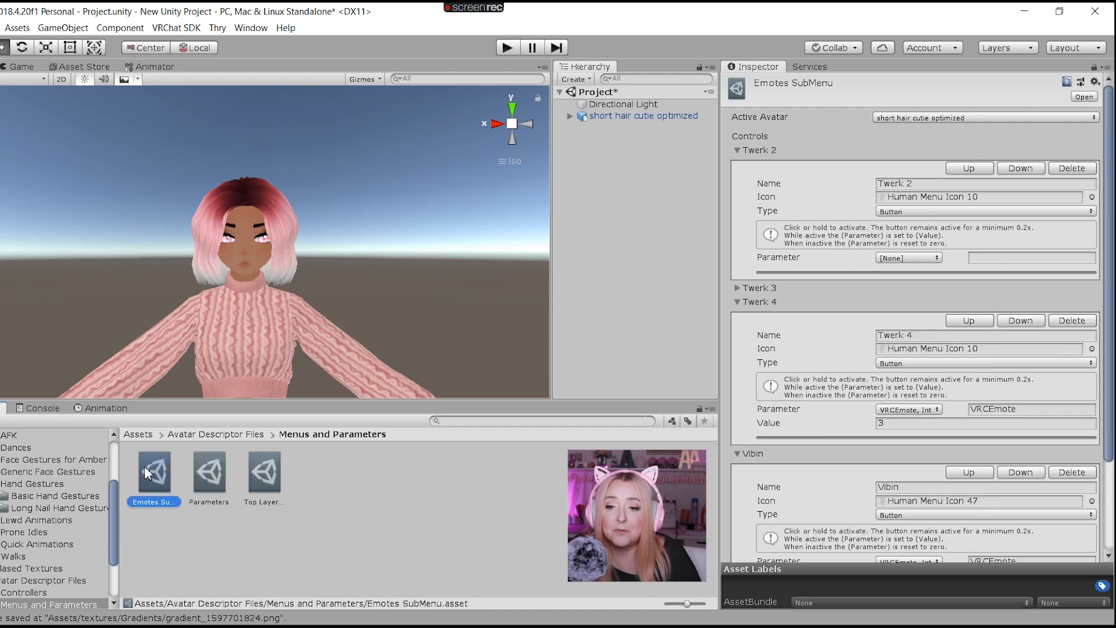
pyautogui.click(883, 259)
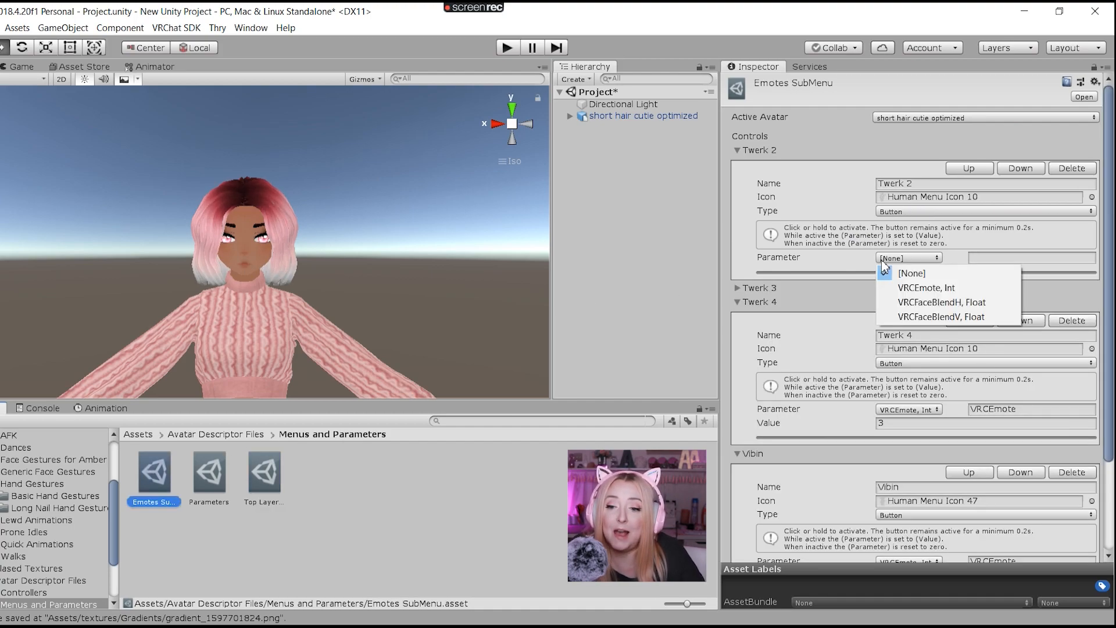
pyautogui.click(902, 289)
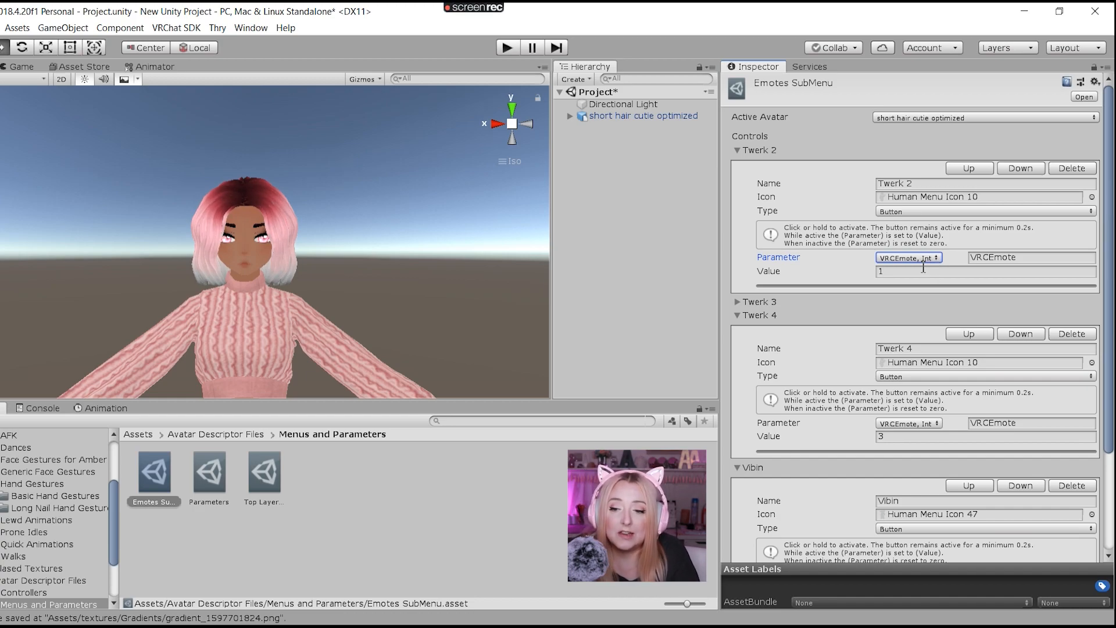
pyautogui.click(756, 301)
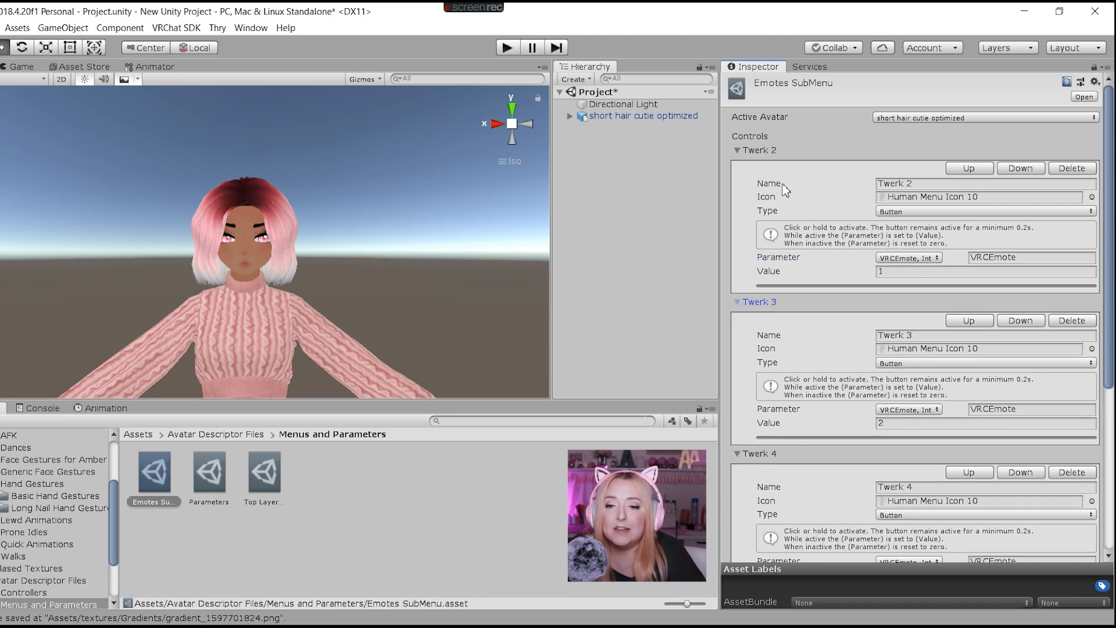
pyautogui.click(952, 184)
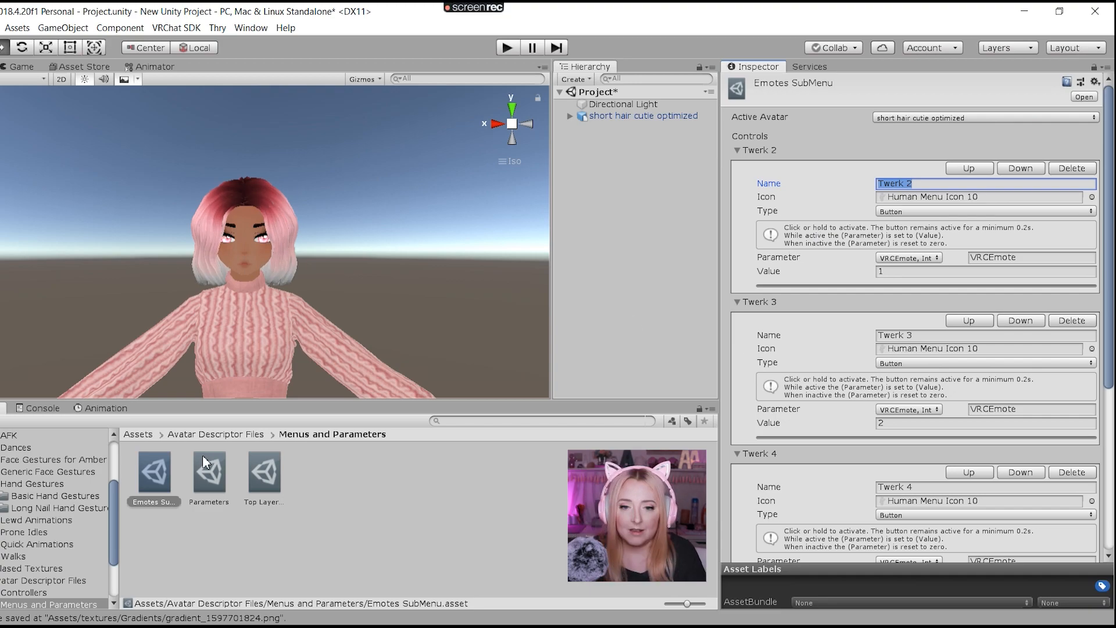
# - Review the short hair cutie optimized avatar's descriptor settings and collapse its Playable Layers and Expressions sections
pyautogui.click(626, 116)
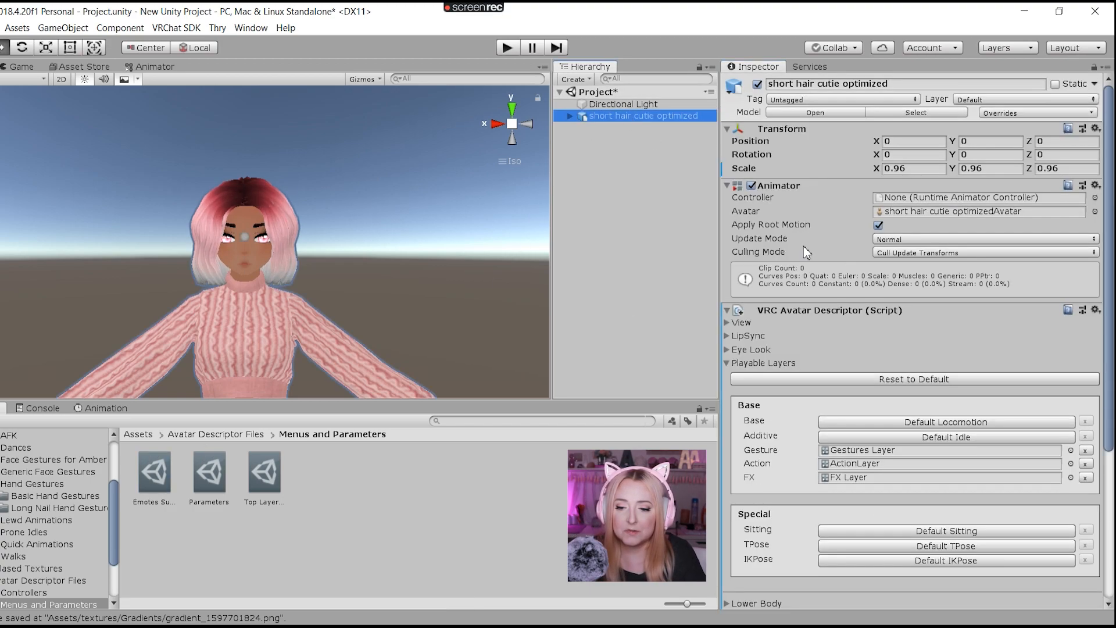
pyautogui.scroll(-6, 893, 339)
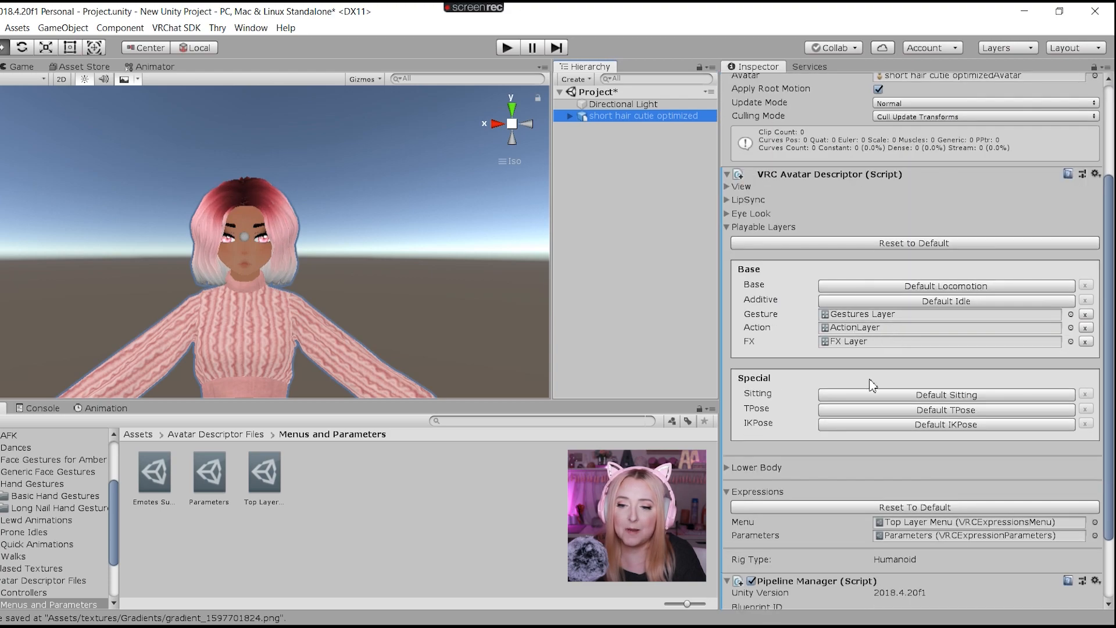
pyautogui.scroll(-2, 907, 325)
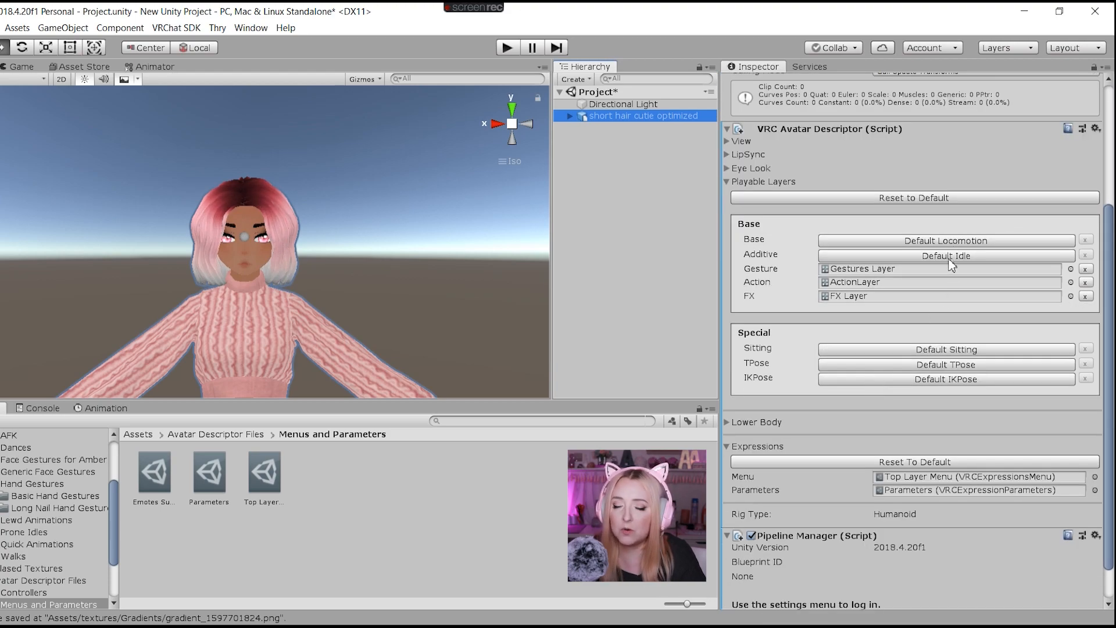
pyautogui.scroll(-2, 954, 263)
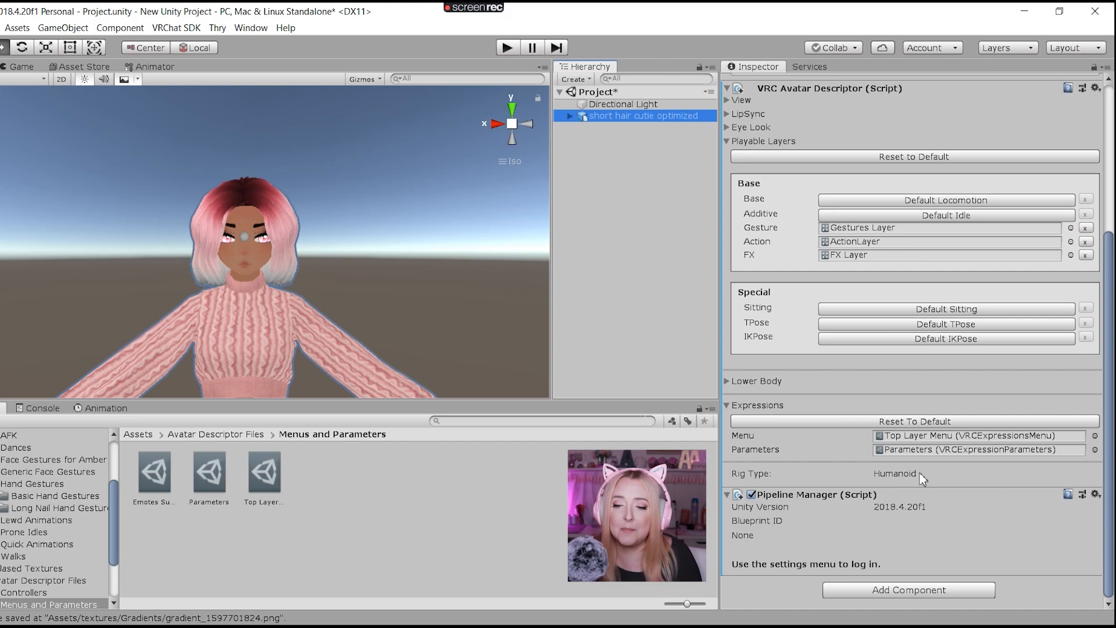
pyautogui.scroll(5, 926, 457)
pyautogui.scroll(-5, 926, 457)
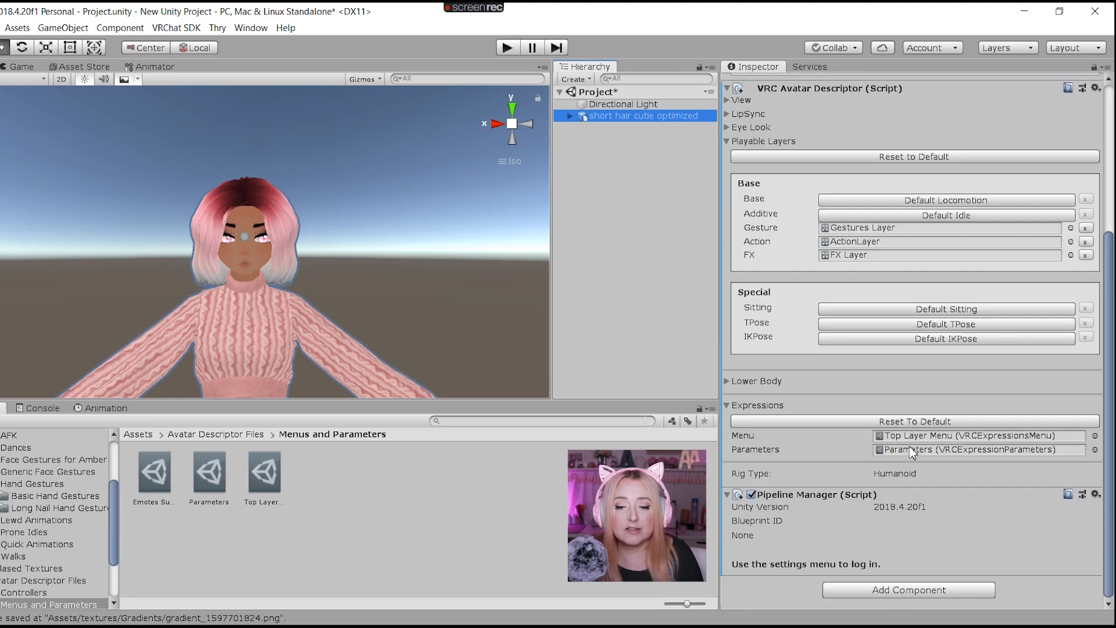
pyautogui.scroll(6, 909, 446)
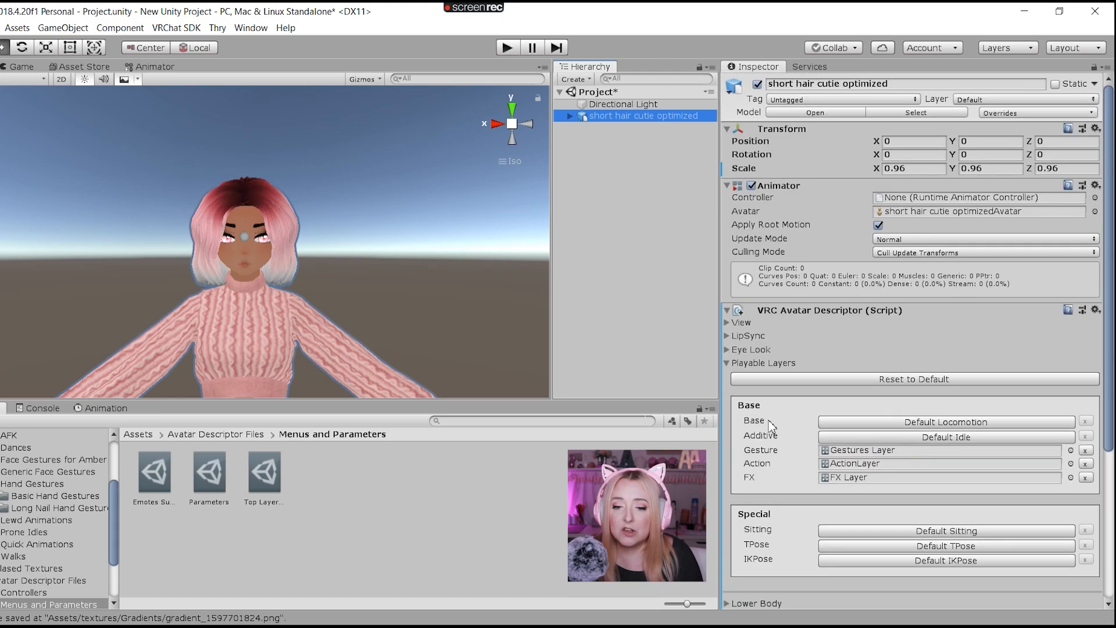
pyautogui.click(728, 365)
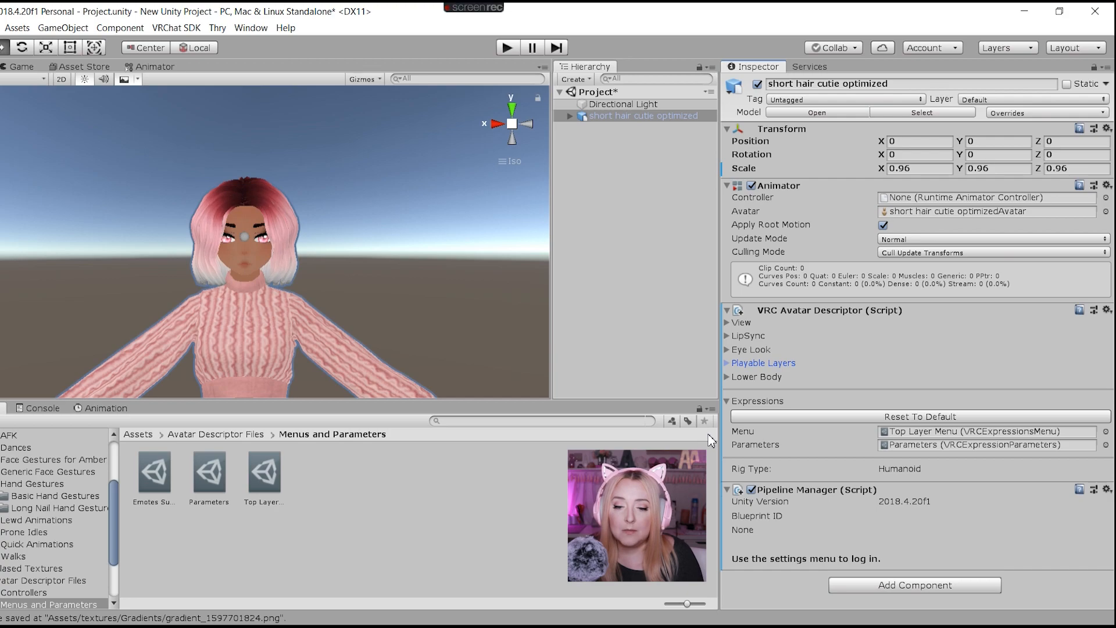
pyautogui.click(727, 401)
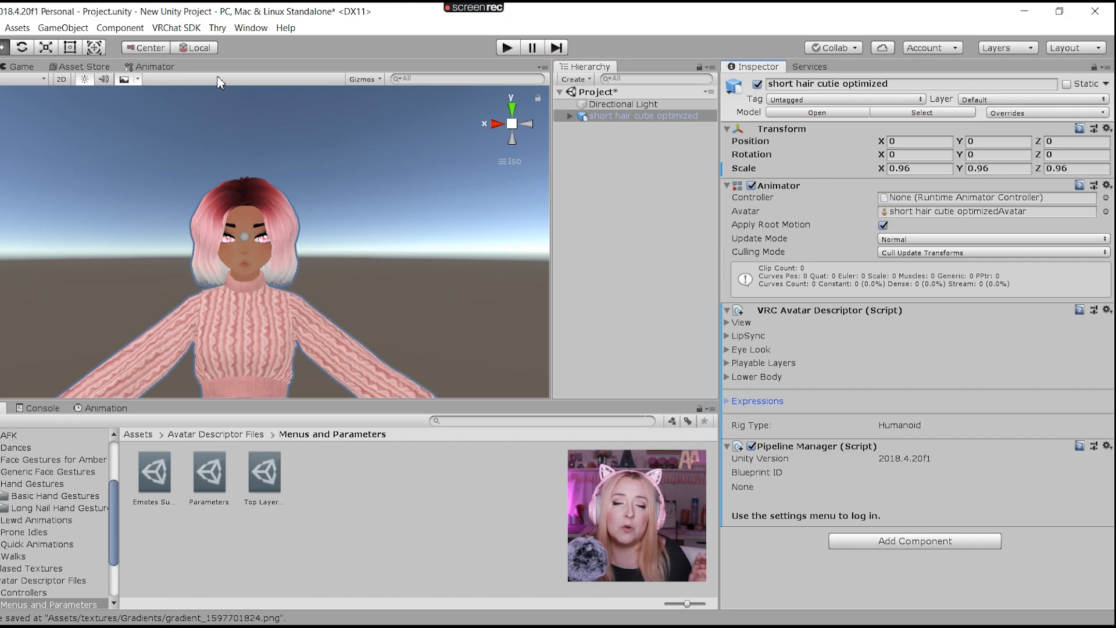
# - Show the VRChat SDK control panel and sign in with the account credentials already filled in
pyautogui.click(176, 27)
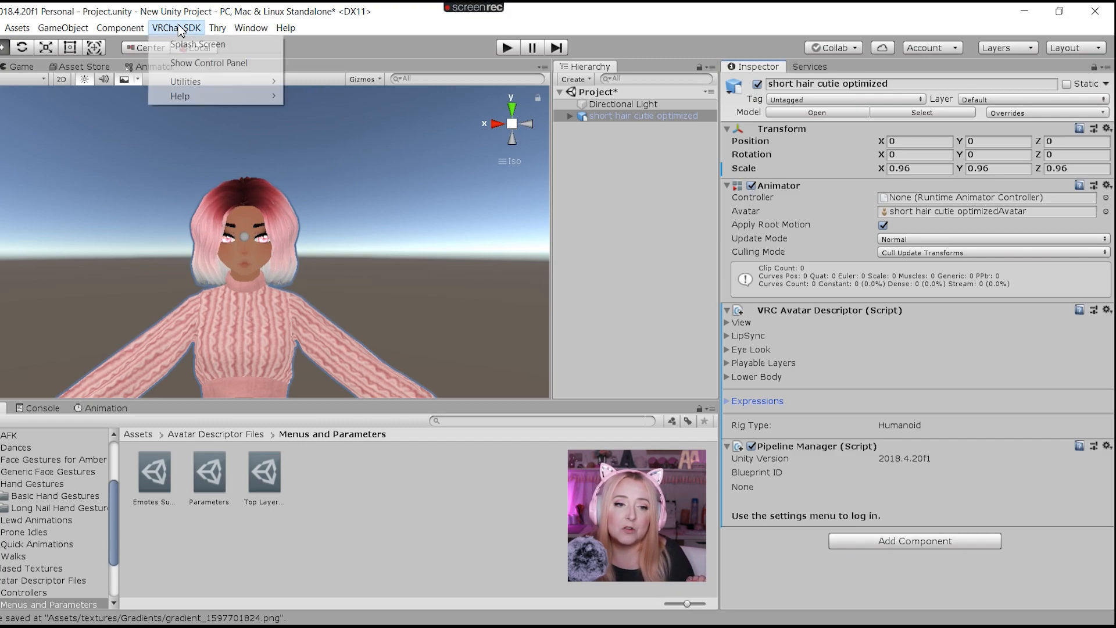
pyautogui.click(191, 69)
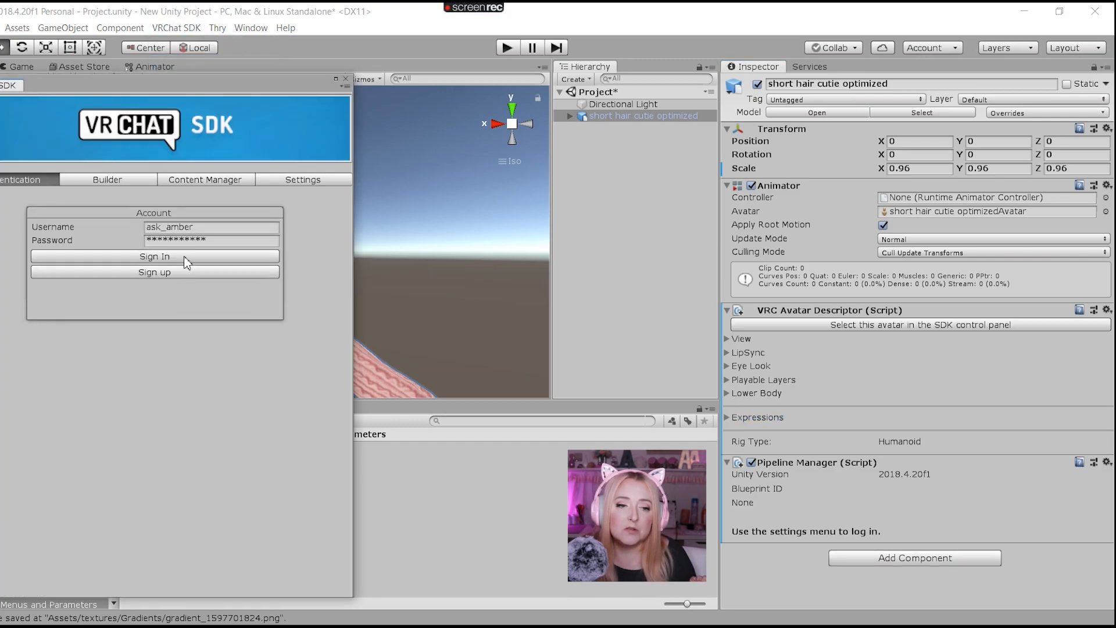
pyautogui.click(185, 258)
# - Browse the uploaded worlds and avatars in the SDK's Content Manager, and check the avatar's Blueprint ID field in the Pipeline Manager
pyautogui.click(207, 182)
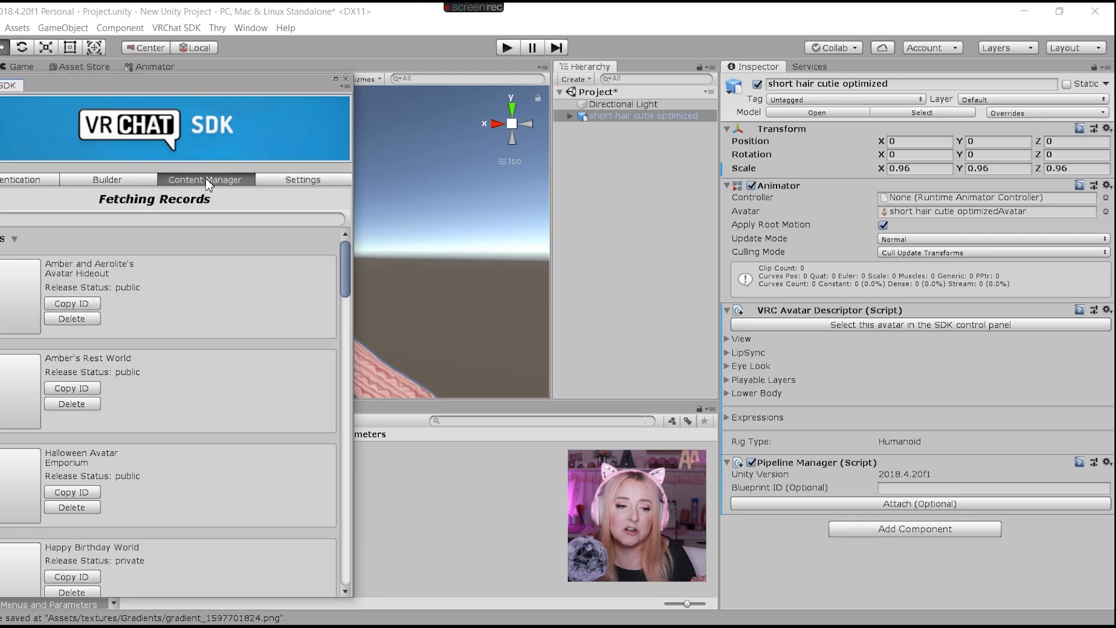
pyautogui.scroll(-2, 189, 272)
pyautogui.scroll(-1, 189, 272)
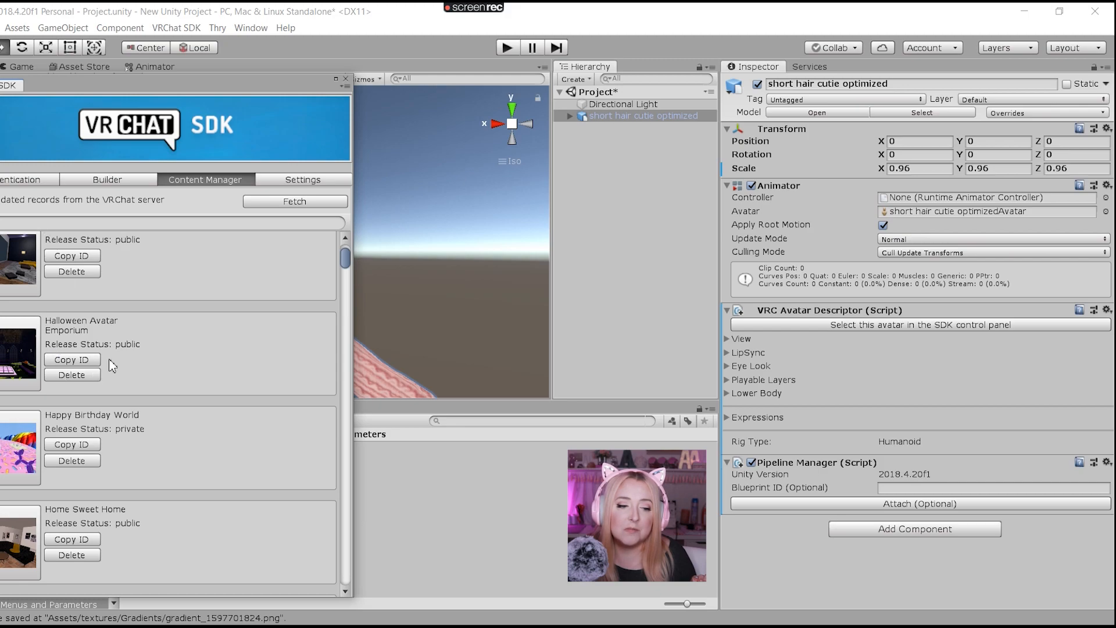
pyautogui.scroll(-4, 109, 358)
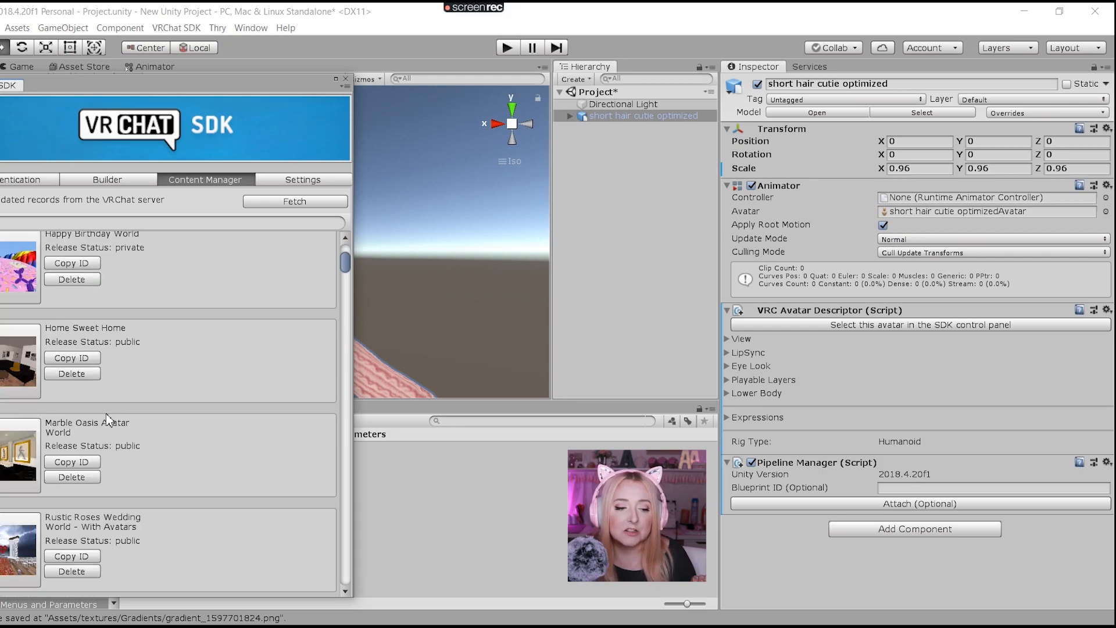
pyautogui.scroll(-8, 107, 416)
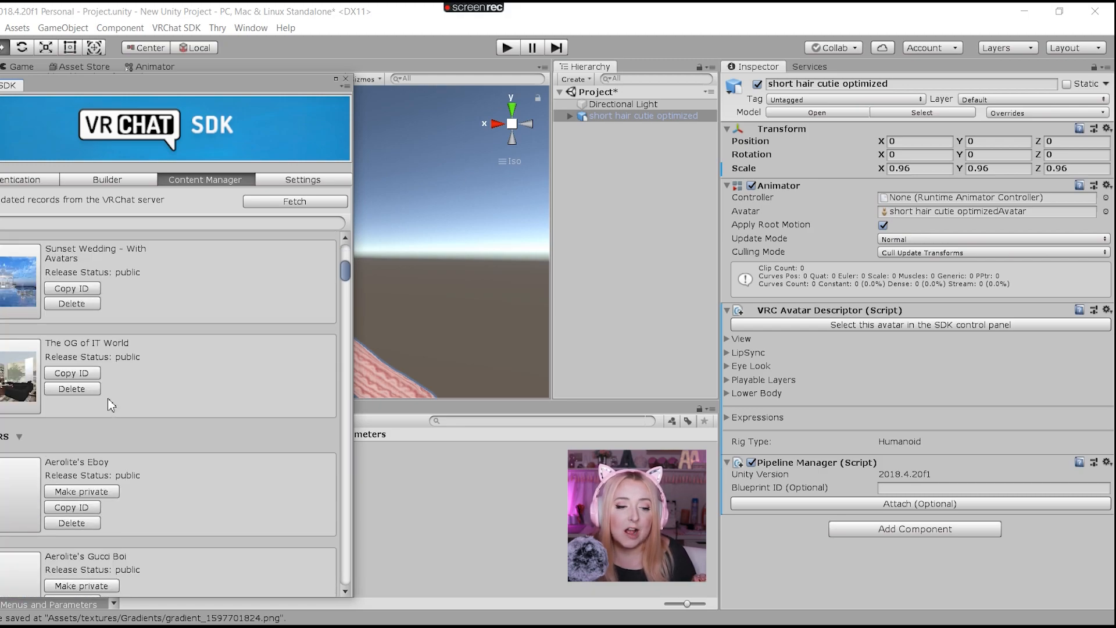
pyautogui.scroll(-1, 111, 405)
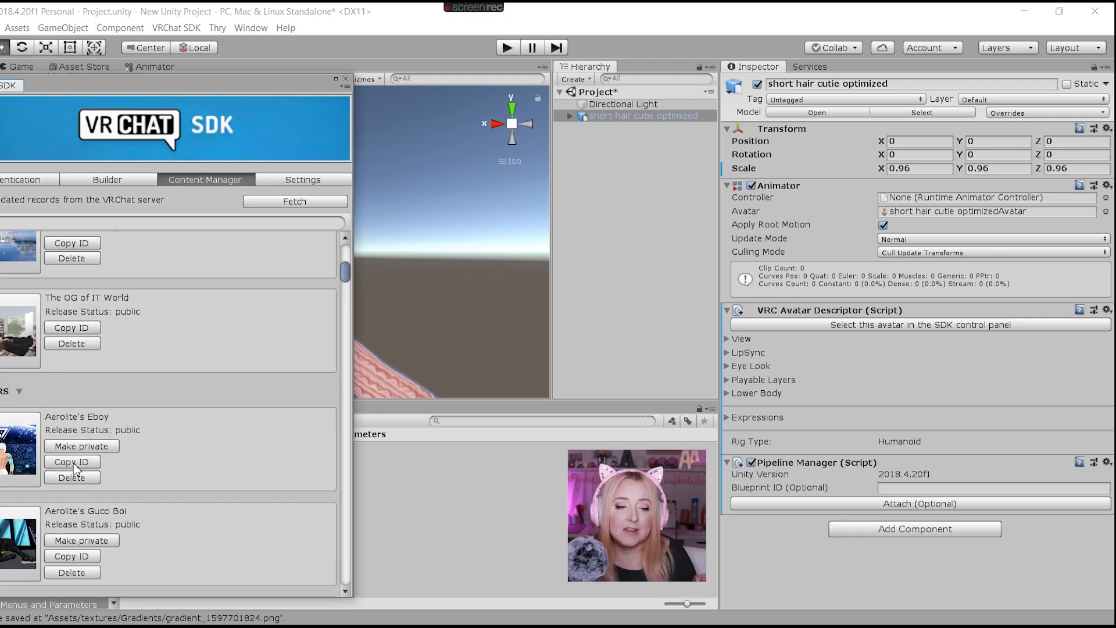
pyautogui.click(346, 79)
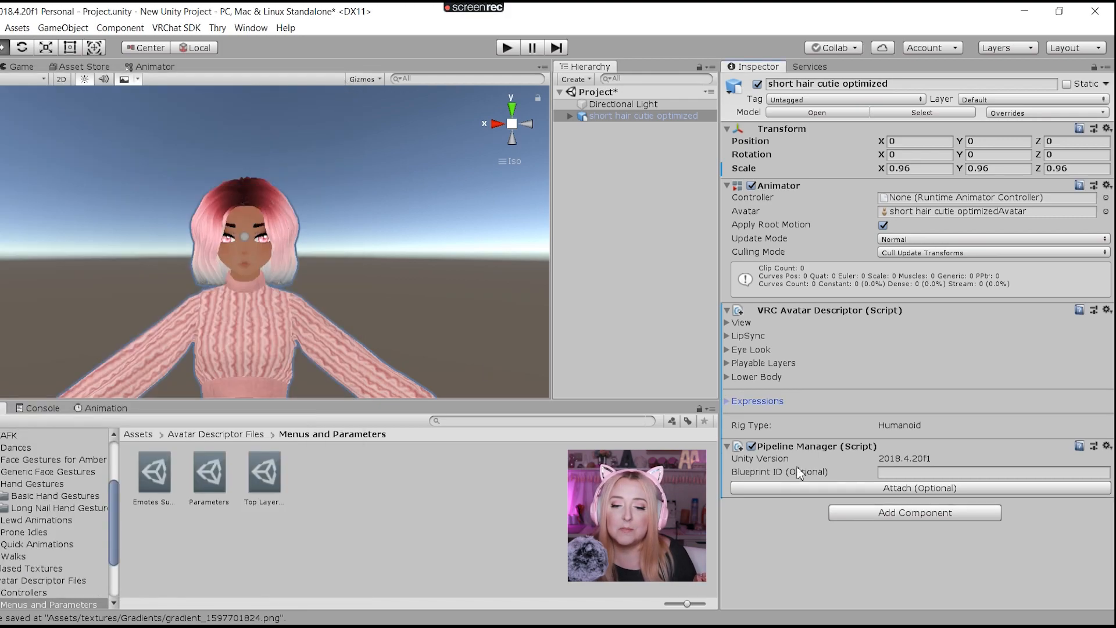
pyautogui.click(890, 471)
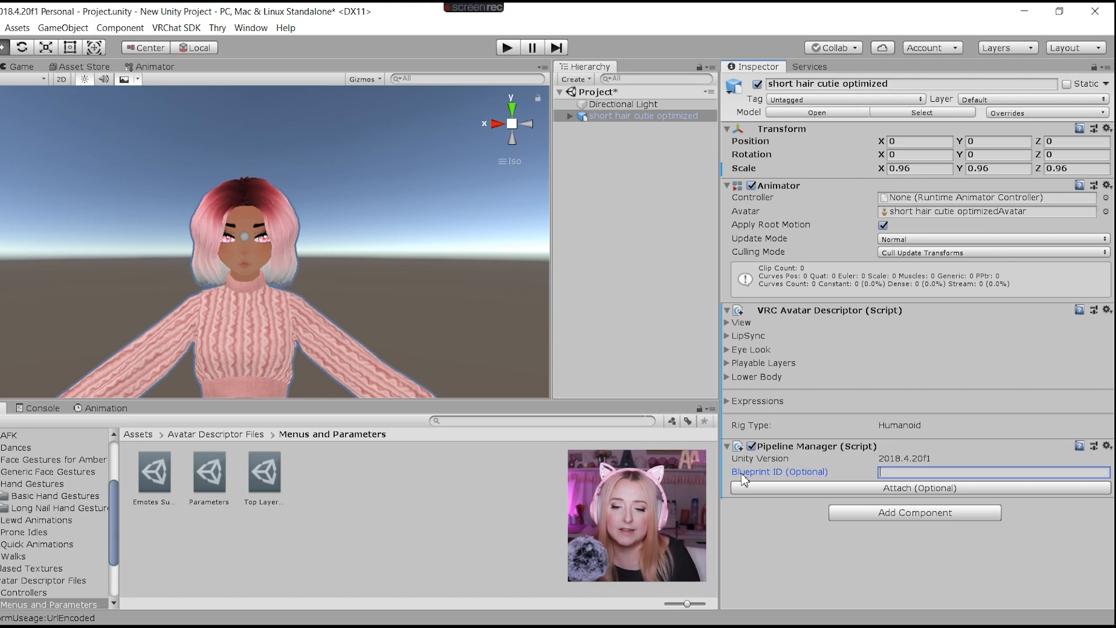
pyautogui.click(727, 446)
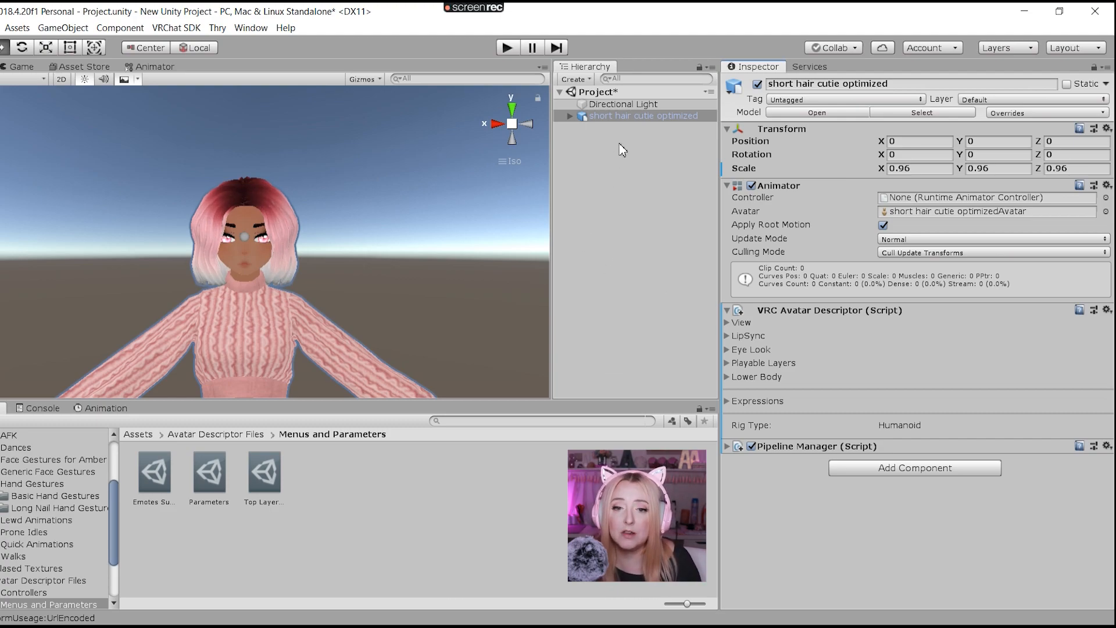
# - Expand the avatar's Armature and Hips in the scene hierarchy to show the child bones
pyautogui.click(570, 115)
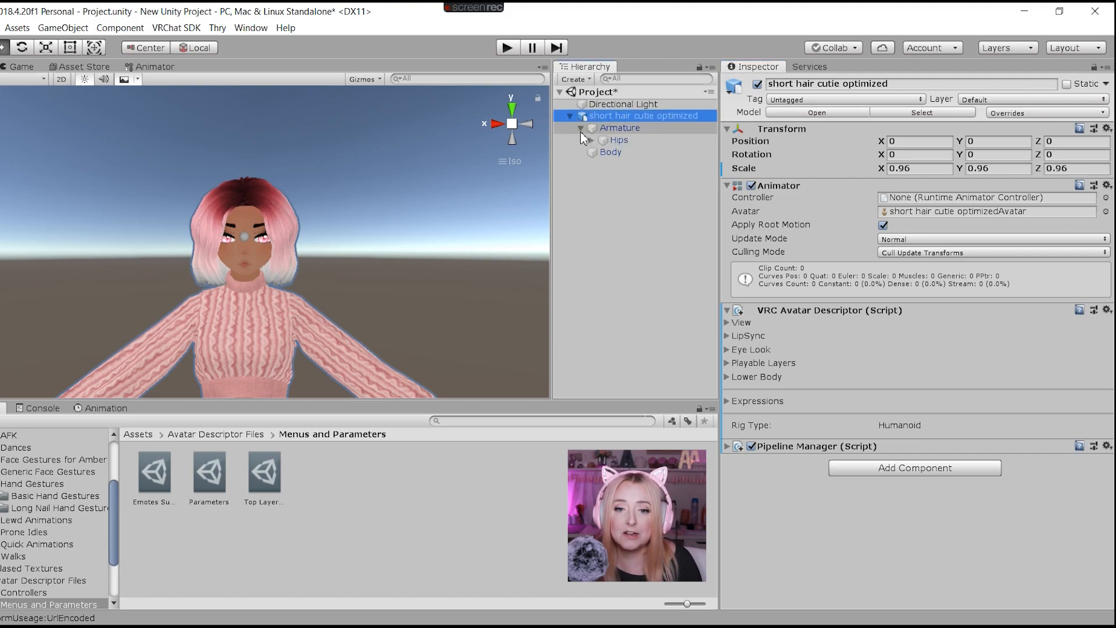
pyautogui.click(591, 140)
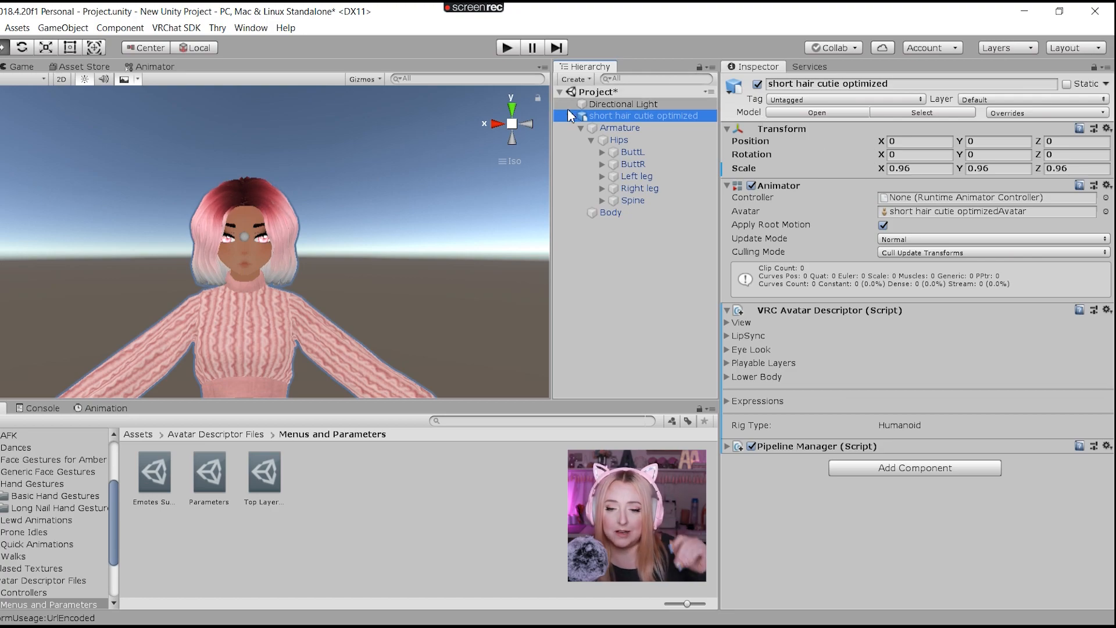
pyautogui.click(909, 472)
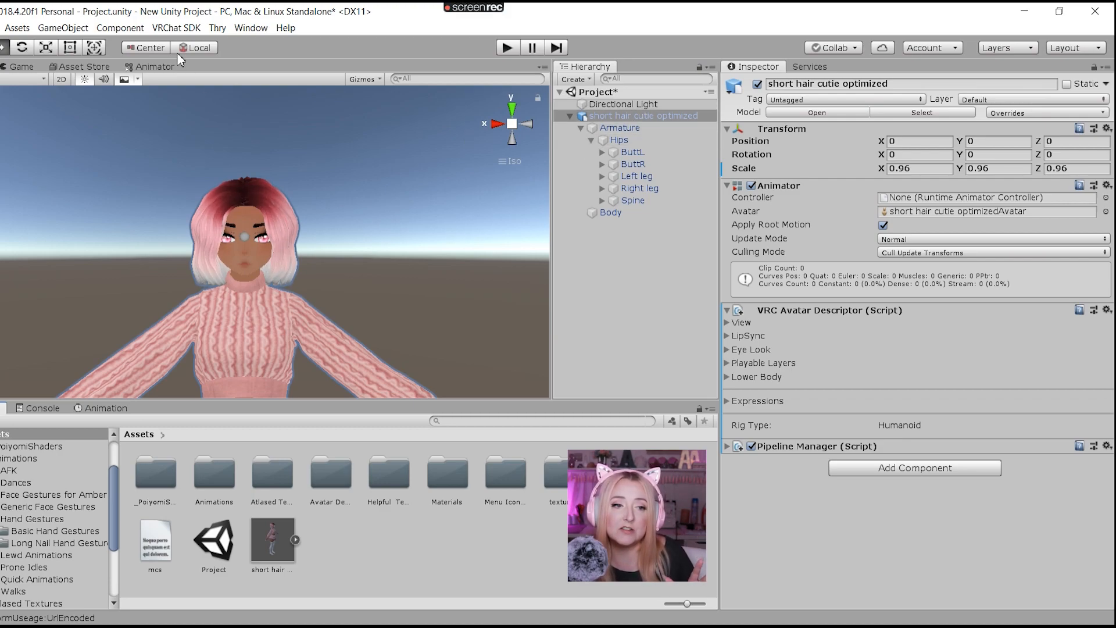
# - Open the Unity Asset Store and sign in with the existing Unity account
pyautogui.click(86, 66)
pyautogui.click(522, 302)
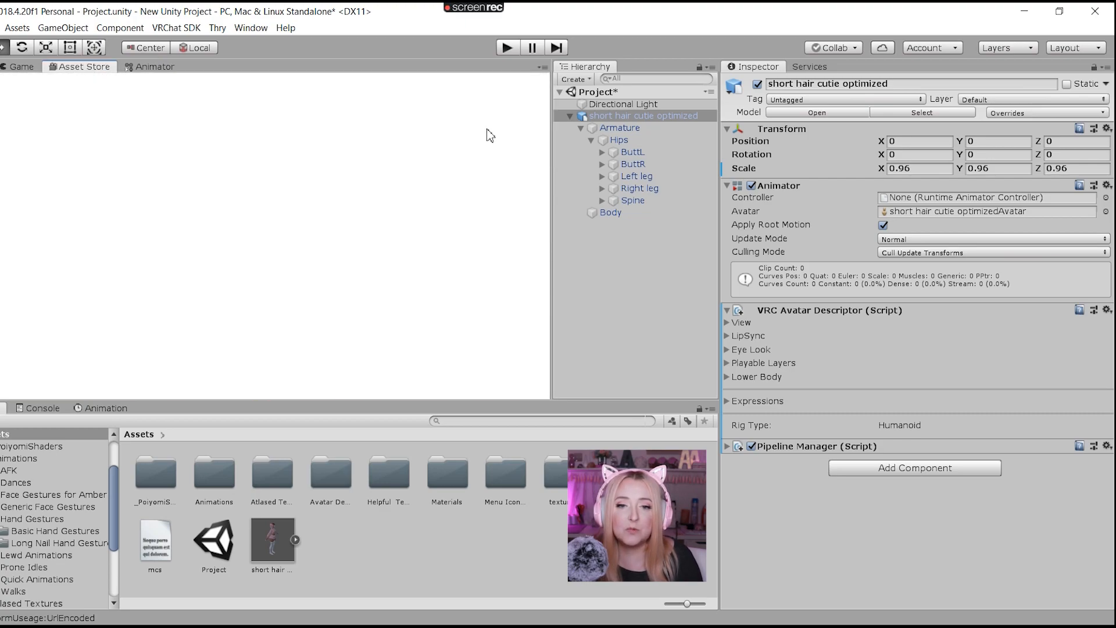
pyautogui.click(523, 119)
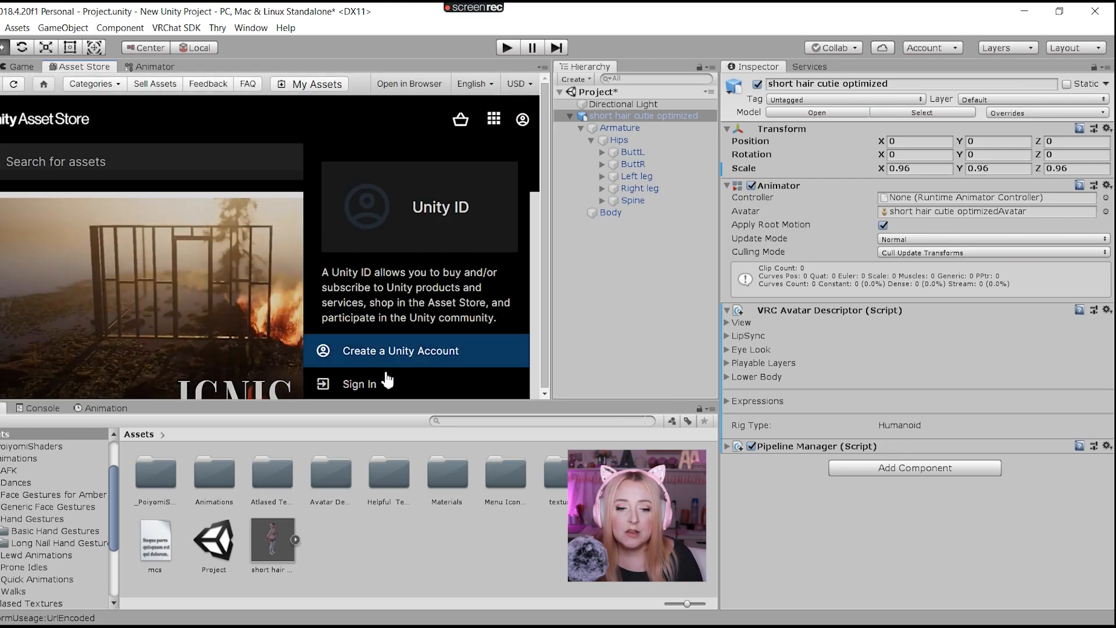
pyautogui.click(368, 386)
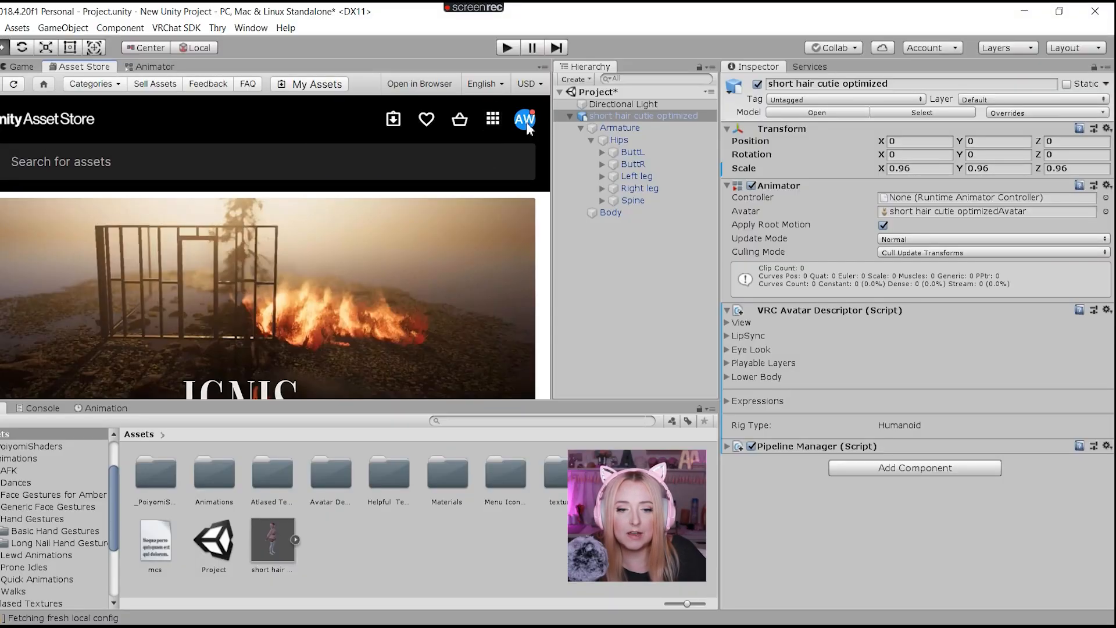
# - Find Dynamic Bone among the purchased assets, import it into the project and save the scene
pyautogui.click(525, 120)
pyautogui.click(396, 256)
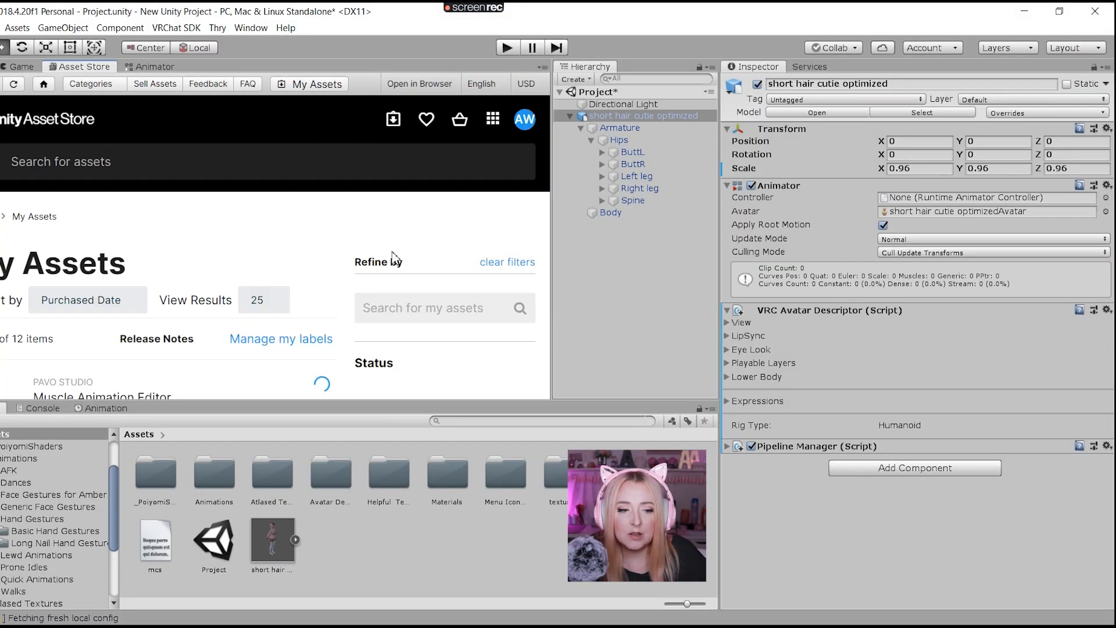
pyautogui.scroll(-3, 395, 257)
pyautogui.scroll(-10, 394, 257)
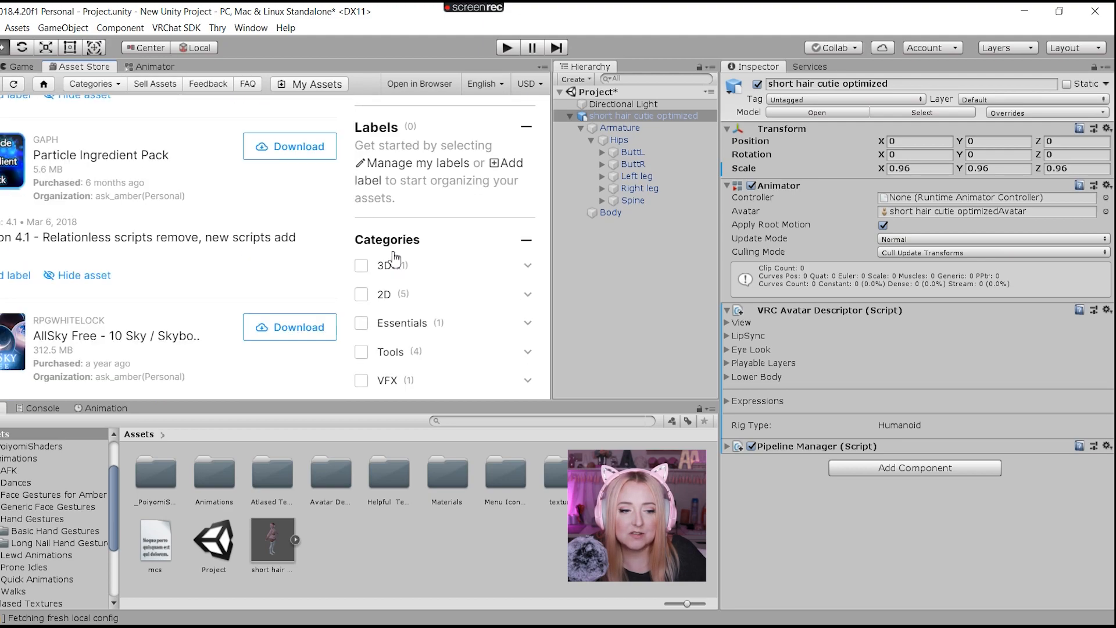
pyautogui.scroll(-12, 393, 257)
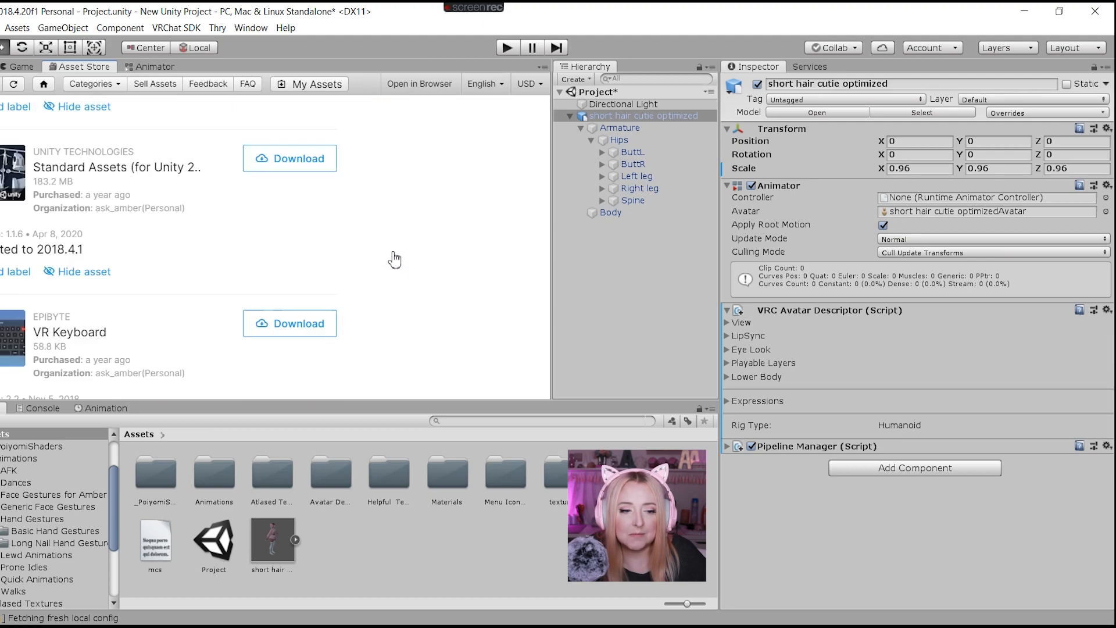
pyautogui.click(292, 246)
pyautogui.click(194, 430)
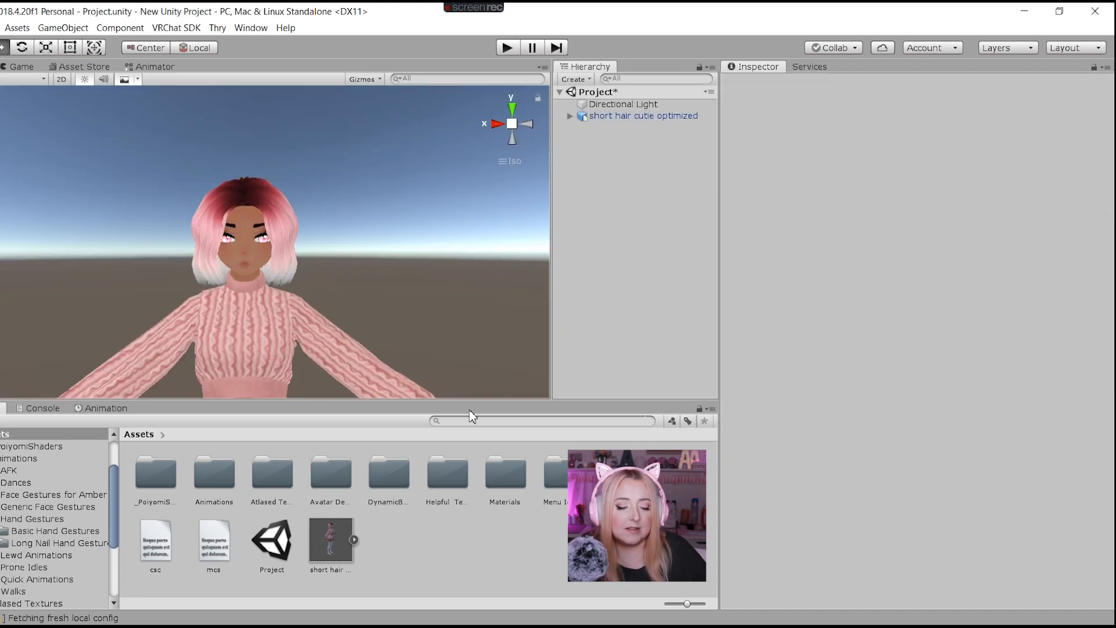
pyautogui.hotkey('ctrl', 's')
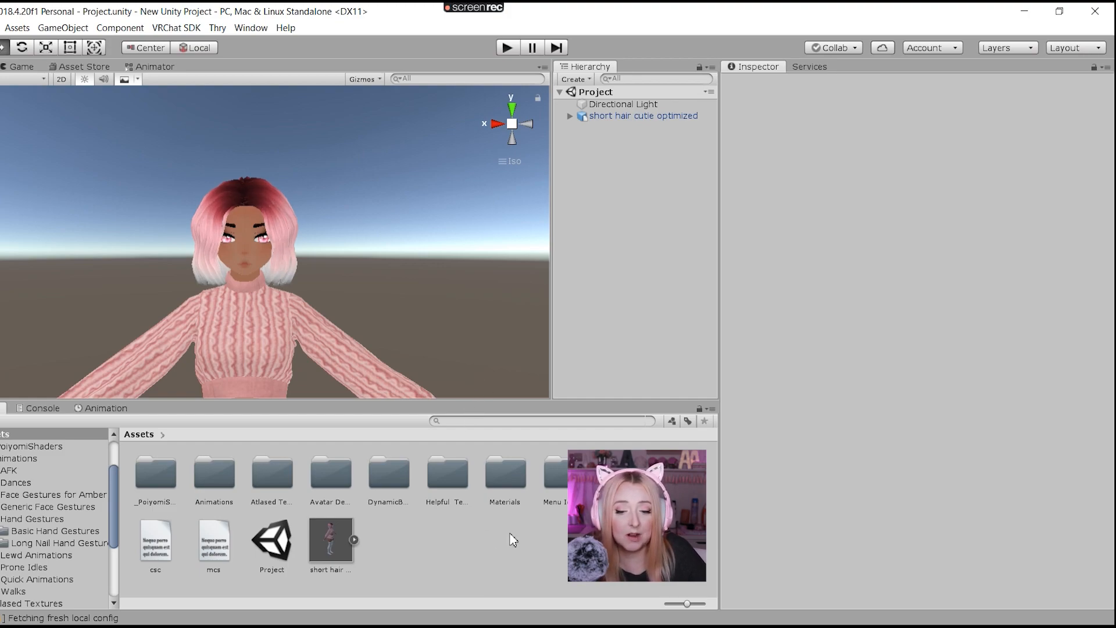
# - Expand the short hair cutie optimized avatar's hierarchy down to the Hips children and add a Dynamic Bone component to the avatar
pyautogui.click(641, 117)
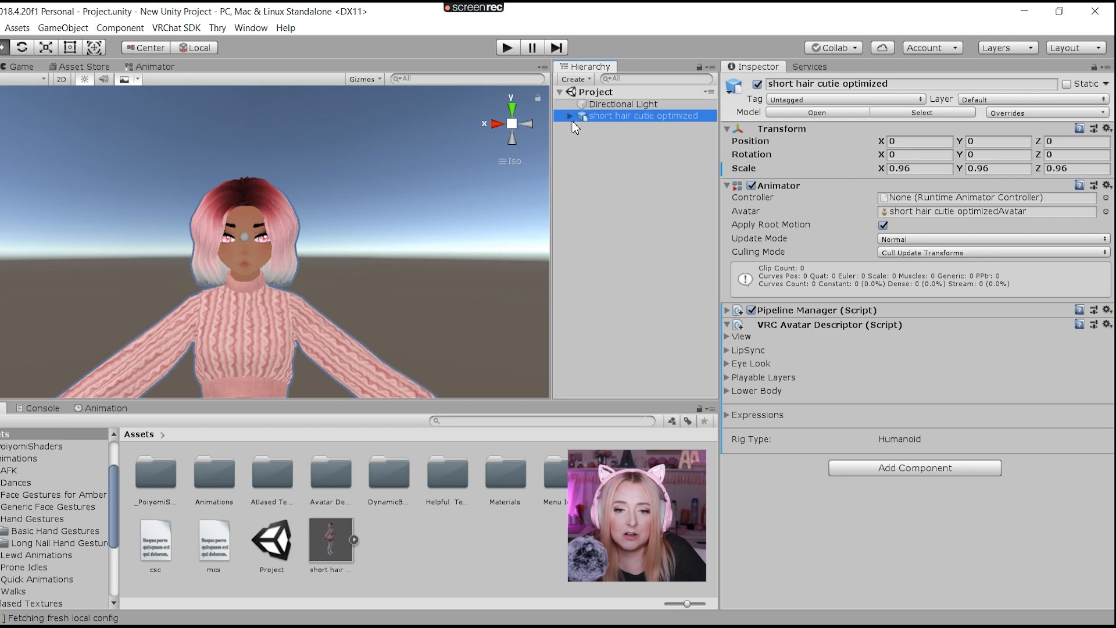
pyautogui.click(570, 116)
pyautogui.click(580, 128)
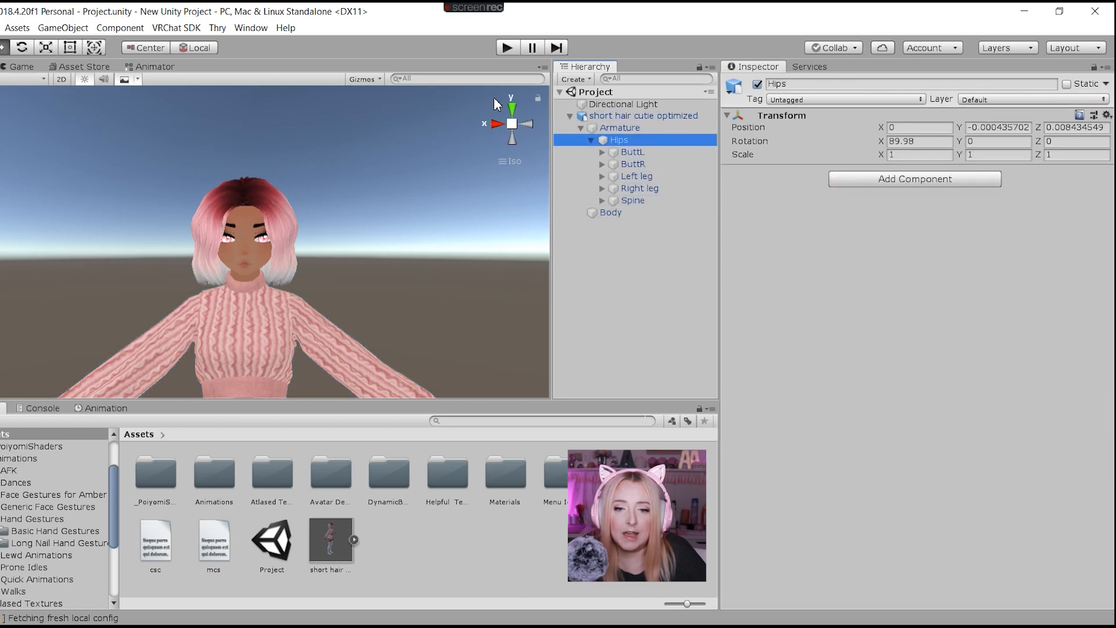
pyautogui.click(608, 117)
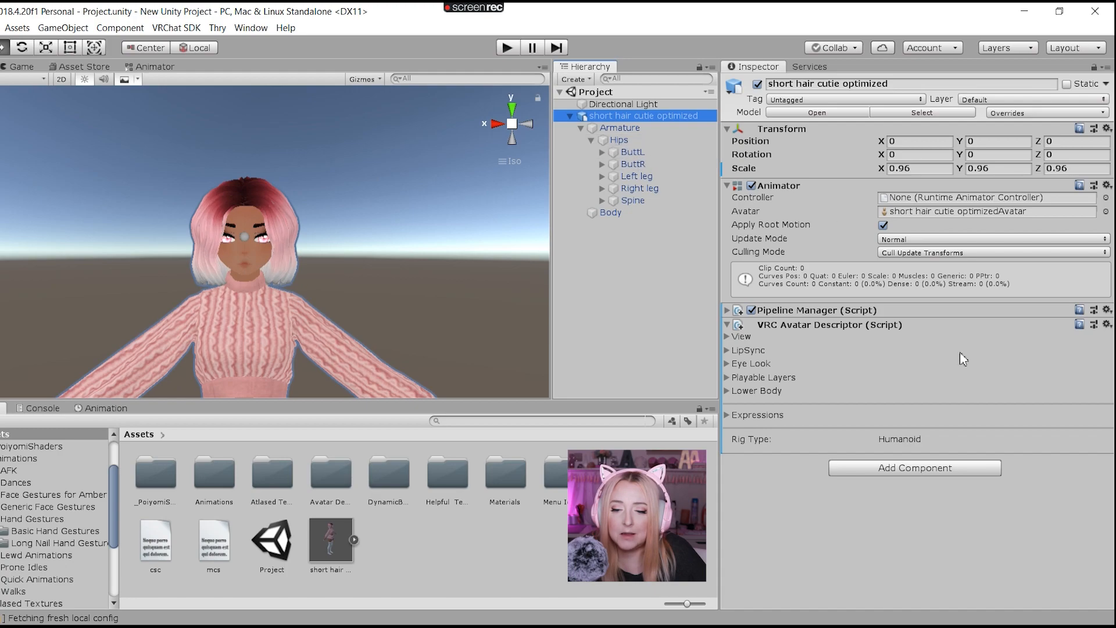
pyautogui.click(923, 471)
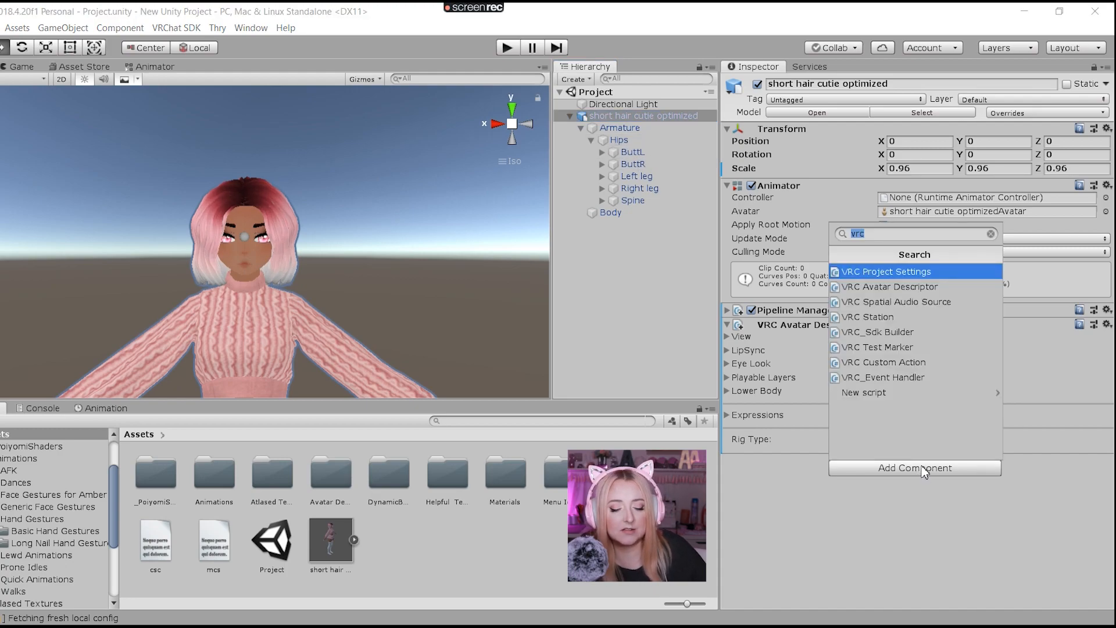
pyautogui.write('dyn')
pyautogui.press('Return')
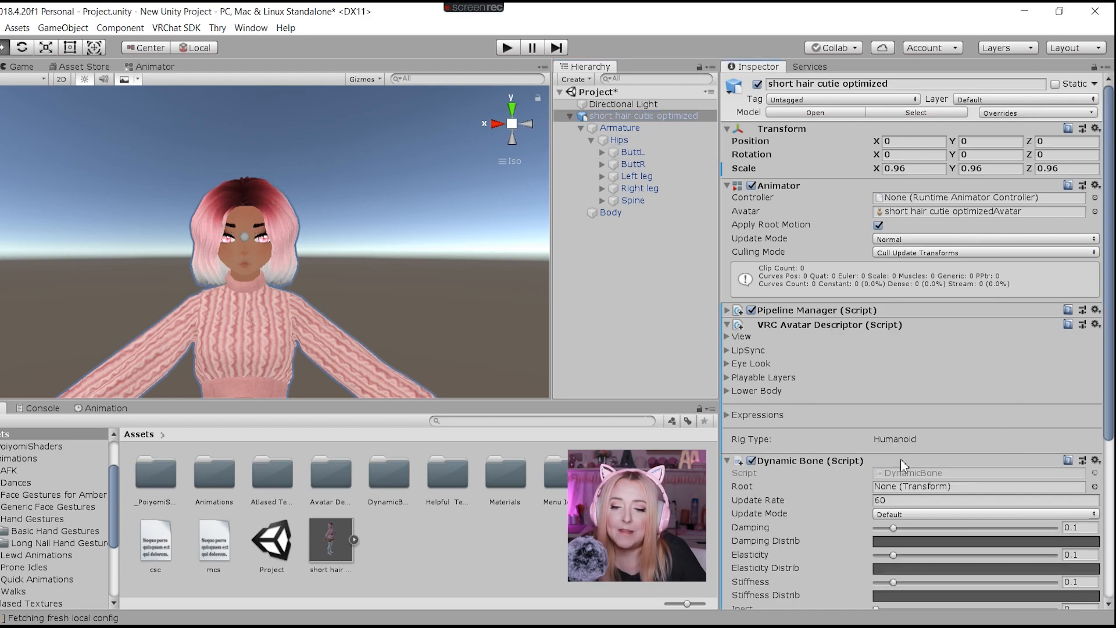
# - Assign the Hips bone as the Root of the avatar's Dynamic Bone component
pyautogui.scroll(-10, 866, 482)
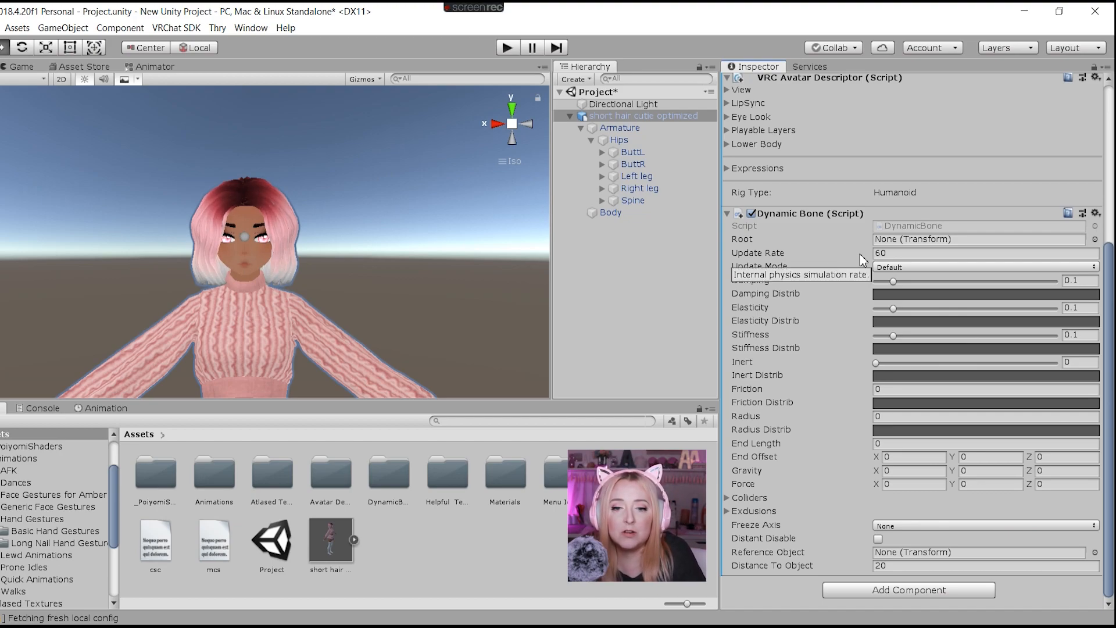
pyautogui.scroll(-1, 320, 302)
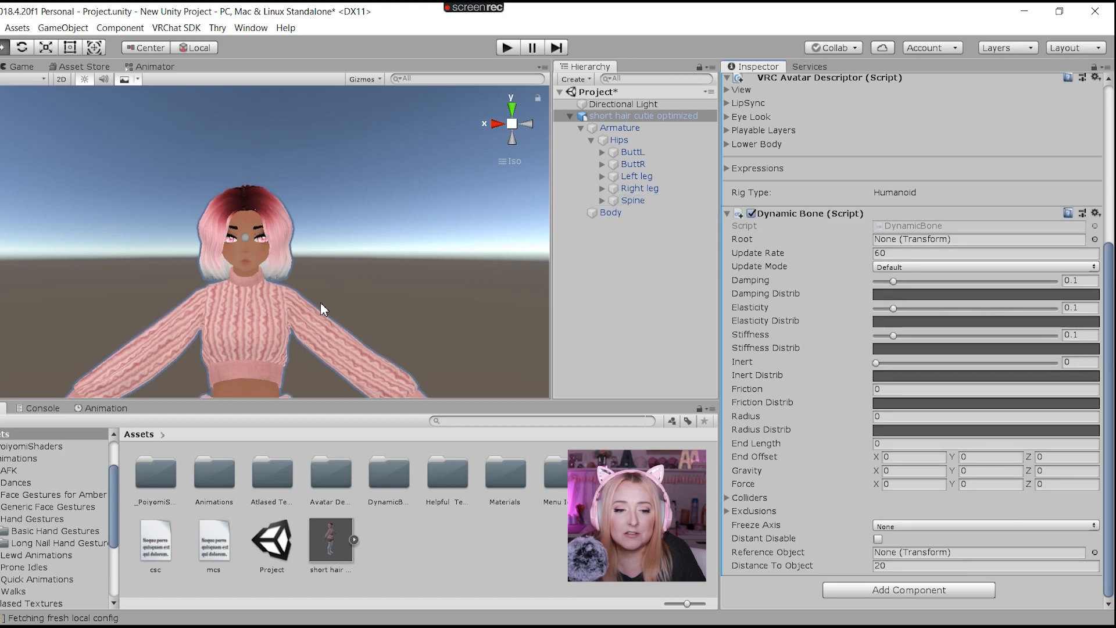
pyautogui.moveTo(320, 302); pyautogui.dragTo(327, 203, button='middle')
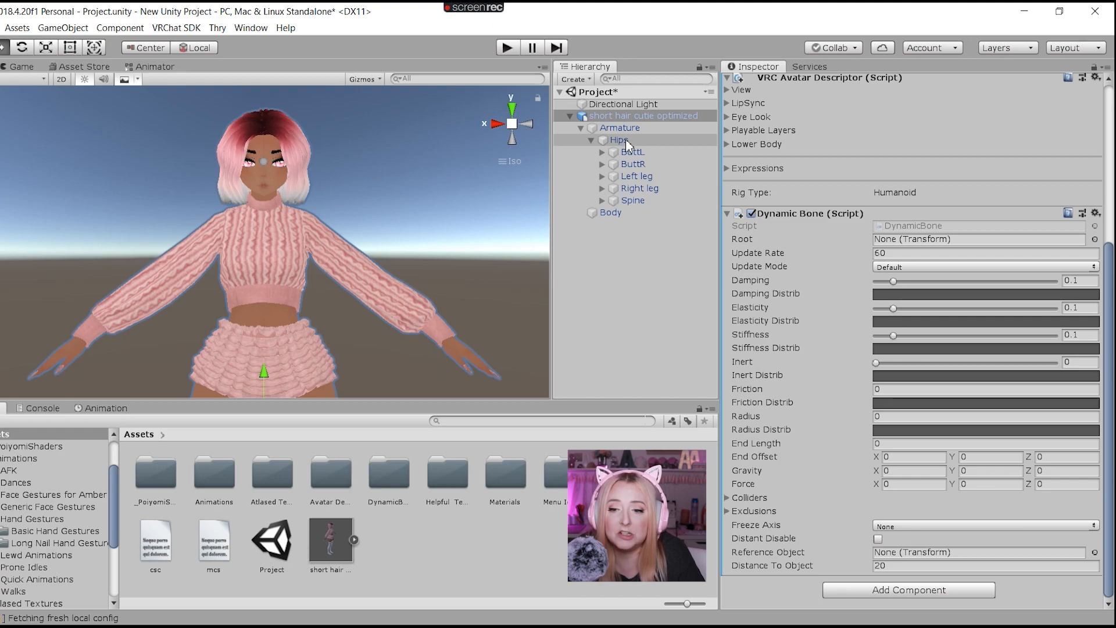
pyautogui.moveTo(630, 143); pyautogui.dragTo(913, 244)
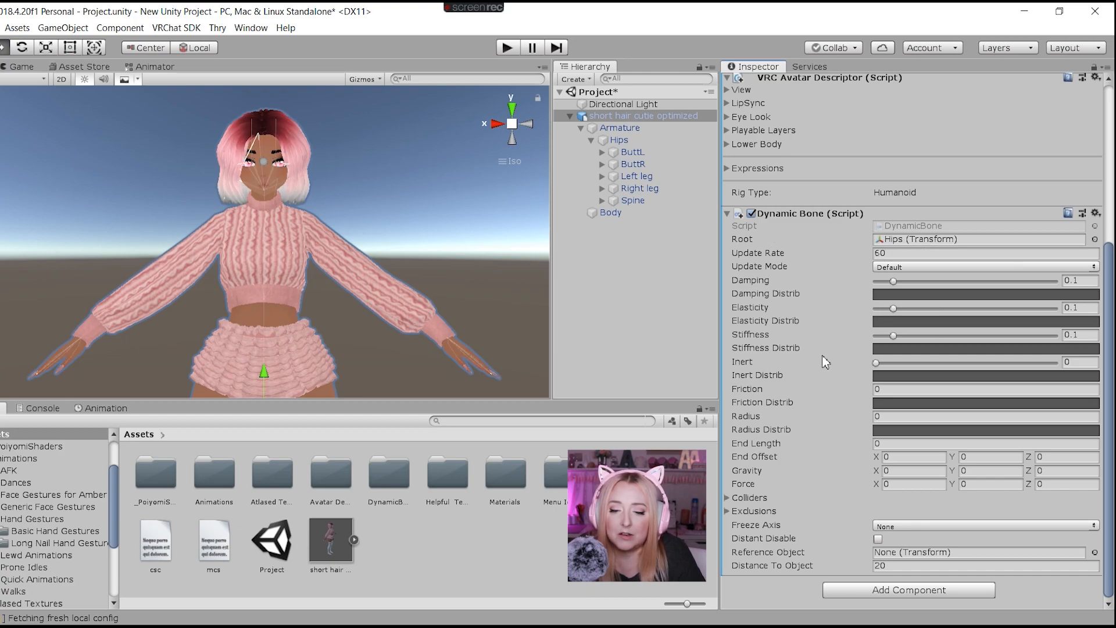
# - Add the Left leg, Right leg and Spine bones to the Dynamic Bone's Exclusions
pyautogui.click(751, 511)
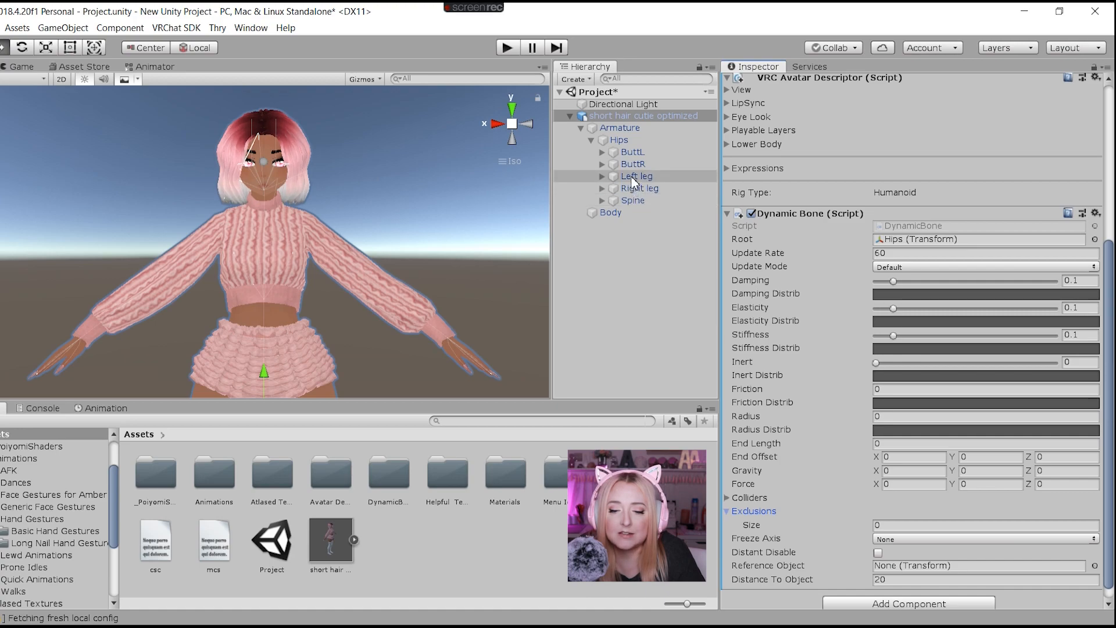
pyautogui.moveTo(640, 189); pyautogui.dragTo(775, 466)
pyautogui.moveTo(897, 526); pyautogui.dragTo(767, 514)
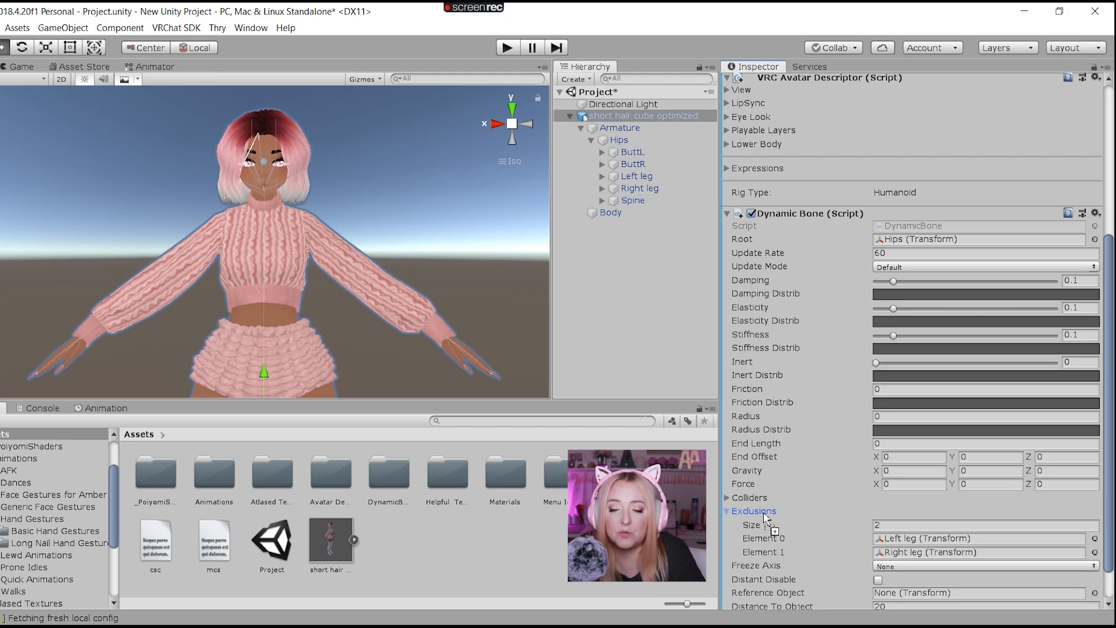
pyautogui.moveTo(767, 517); pyautogui.dragTo(765, 515)
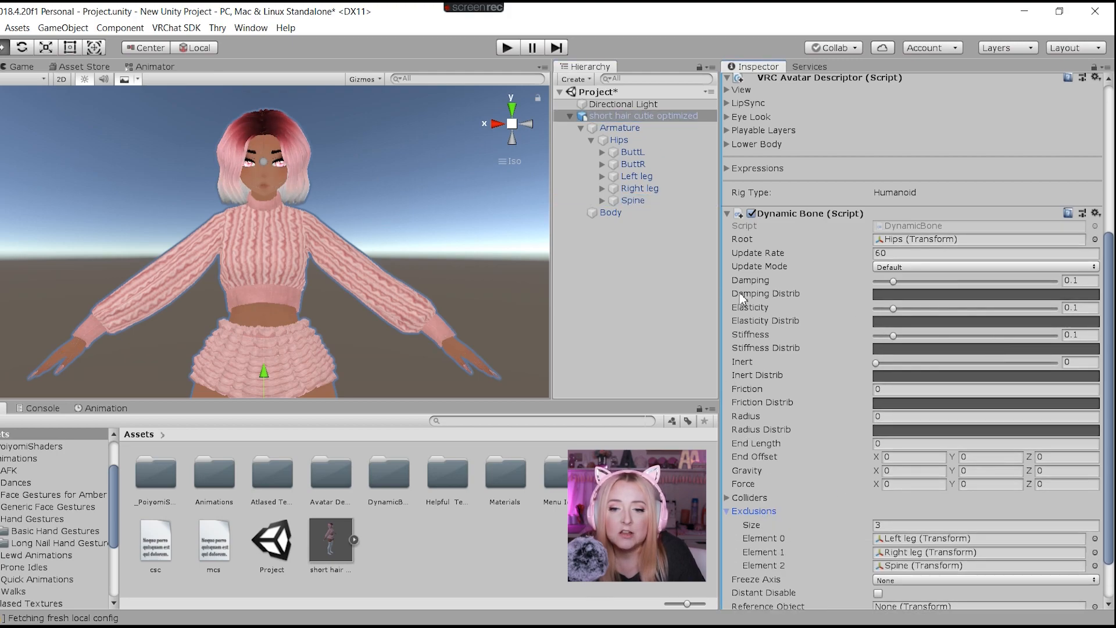
pyautogui.scroll(-3, 990, 319)
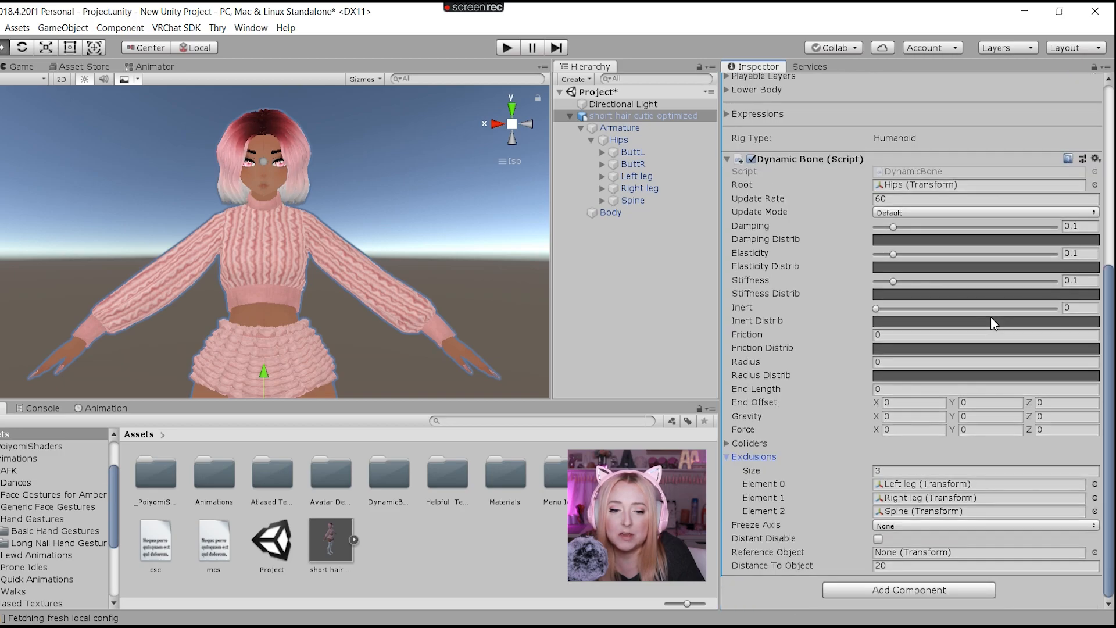
# - Set the Dynamic Bone's Damping to 0.369, Elasticity to 0.31, Stiffness to 0.289 and Inert to 0.319
pyautogui.keyDown('alt'); pyautogui.moveTo(354, 312); pyautogui.dragTo(6, 376); pyautogui.keyUp('alt')
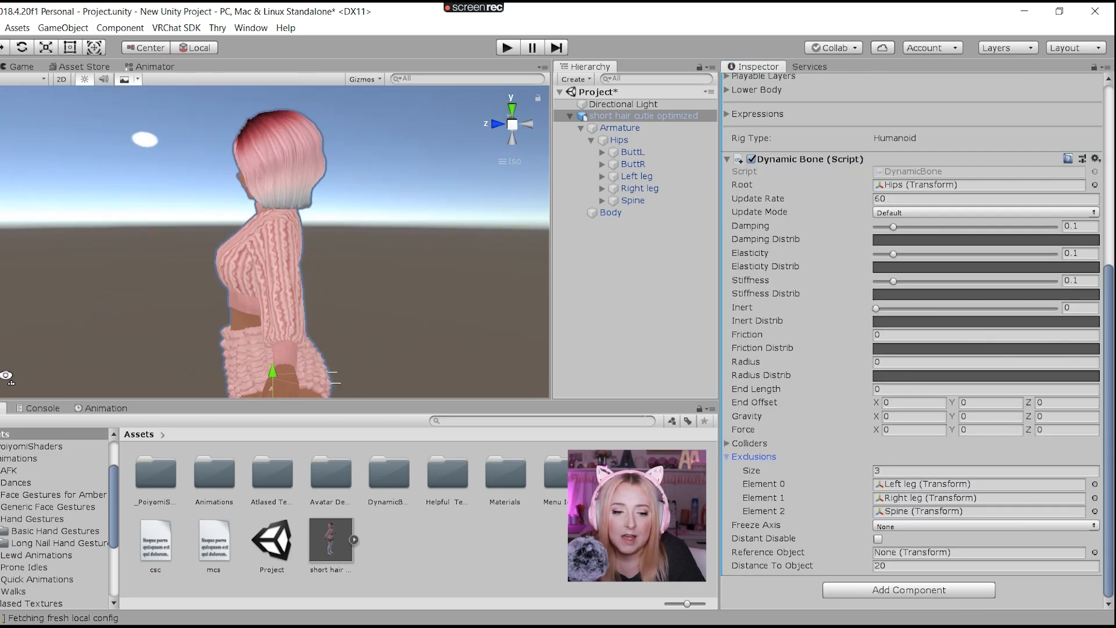
pyautogui.moveTo(6, 376); pyautogui.dragTo(1, 391, button='right')
pyautogui.moveTo(364, 275); pyautogui.dragTo(371, 191, button='middle')
pyautogui.scroll(2, 372, 193)
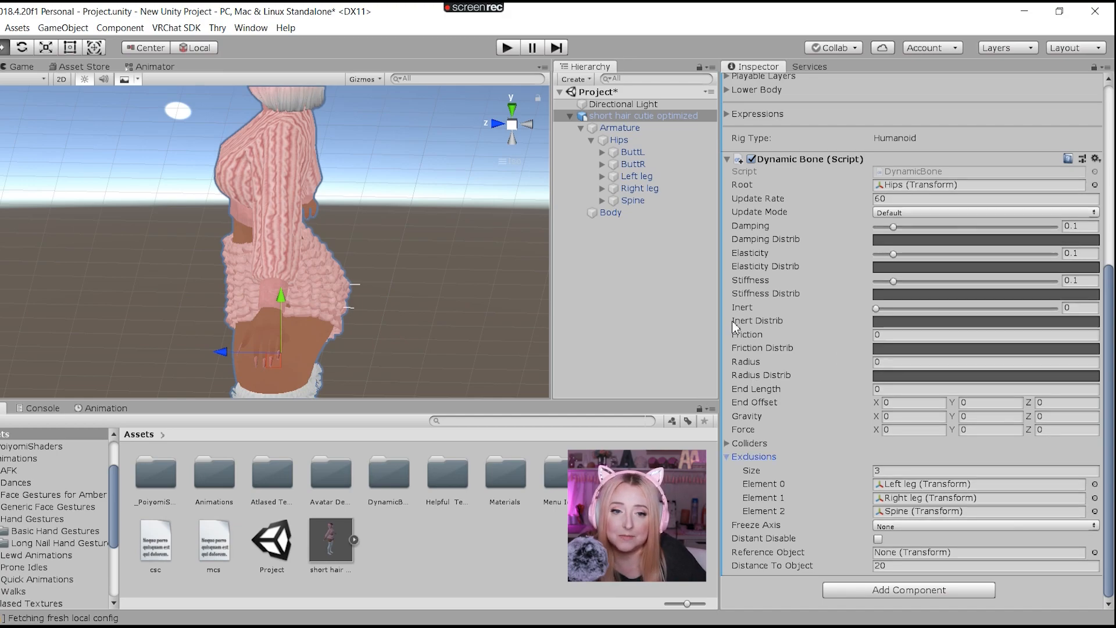
pyautogui.click(942, 227)
pyautogui.click(932, 254)
pyautogui.click(928, 281)
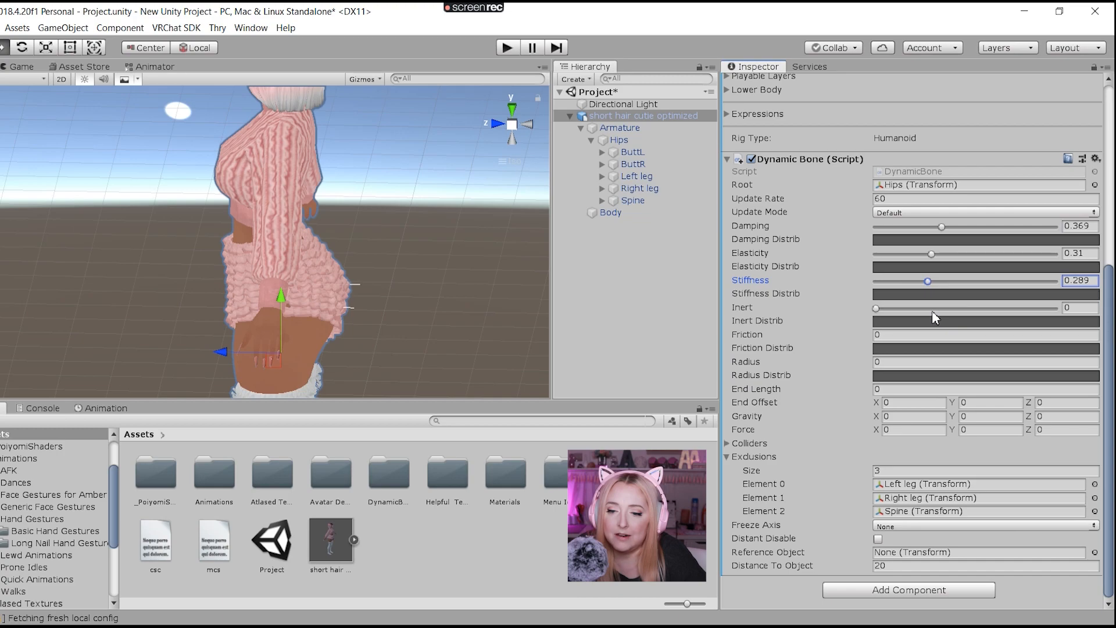
pyautogui.click(933, 309)
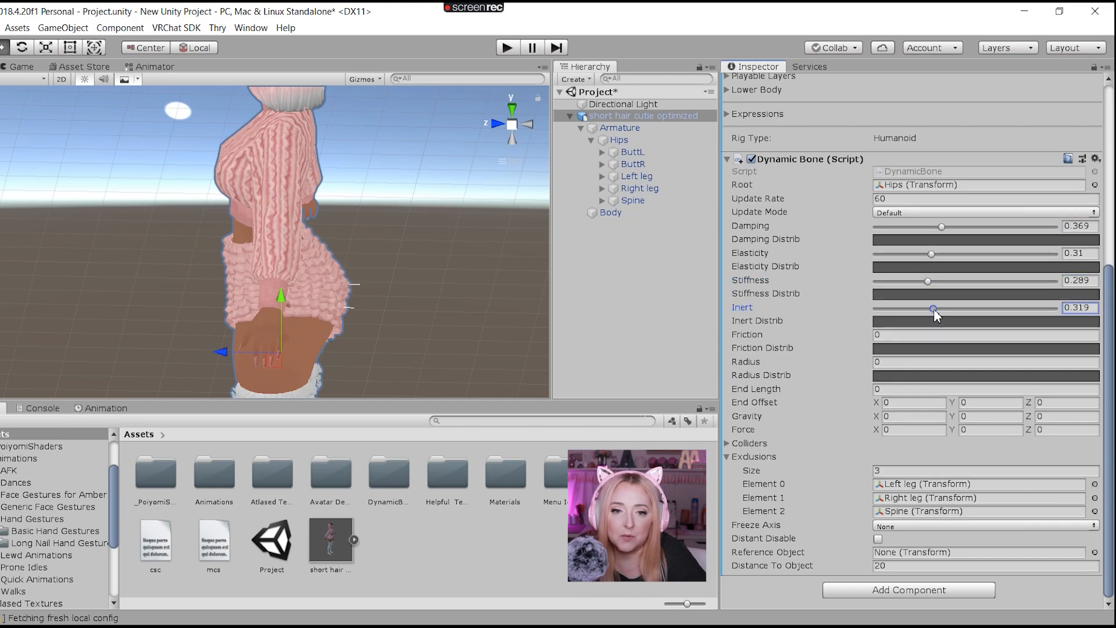
# - Enter play mode and move the avatar sideways in the scene from behind to test the hip bone physics
pyautogui.click(507, 48)
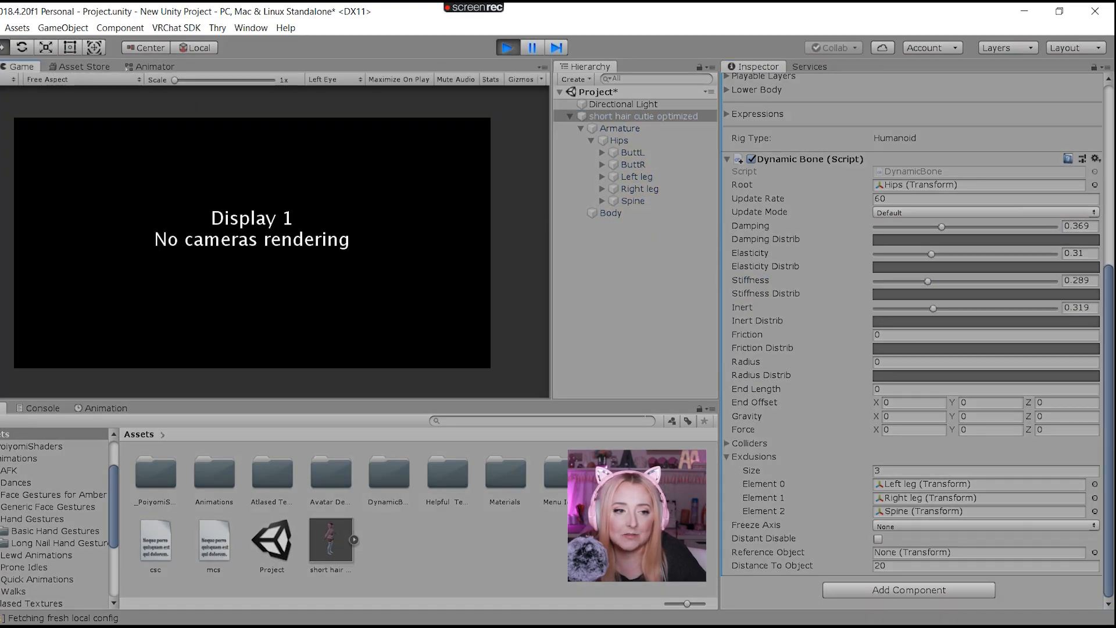
pyautogui.click(1, 67)
pyautogui.moveTo(360, 260); pyautogui.dragTo(182, 254, button='right')
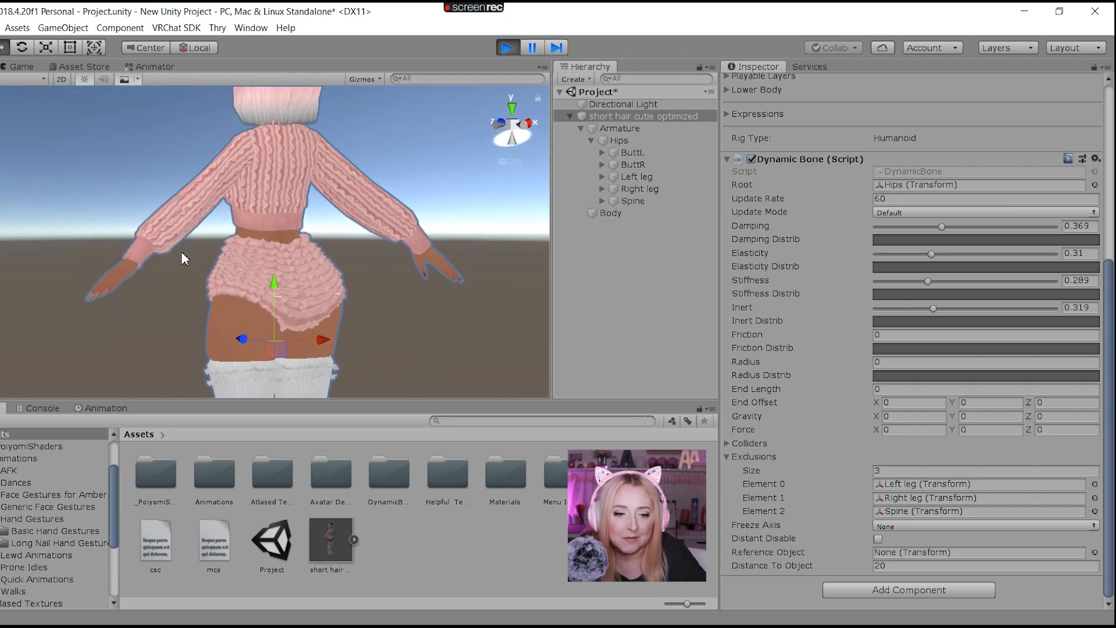
pyautogui.moveTo(324, 340)
pyautogui.mouseDown()
pyautogui.moveTo(367, 341)
pyautogui.moveTo(285, 342)
pyautogui.moveTo(353, 329)
pyautogui.moveTo(321, 303)
pyautogui.moveTo(240, 297)
pyautogui.moveTo(257, 290)
pyautogui.moveTo(376, 321)
pyautogui.moveTo(308, 336)
pyautogui.mouseUp()
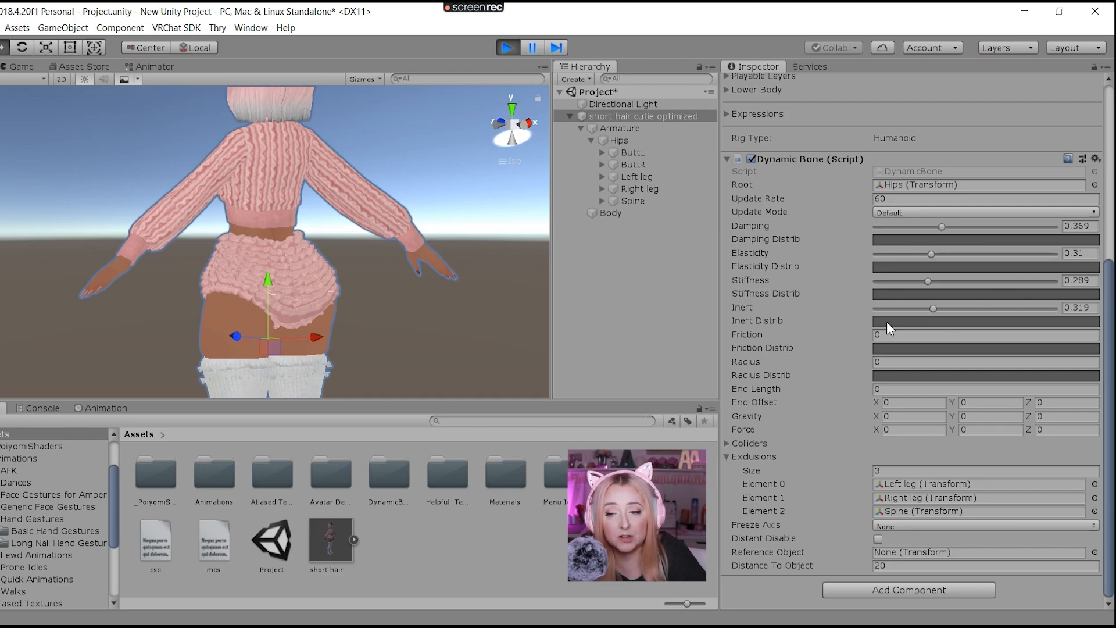
# - Copy the Dynamic Bone component in play mode, leave play mode and paste the values back onto the component
pyautogui.click(1095, 158)
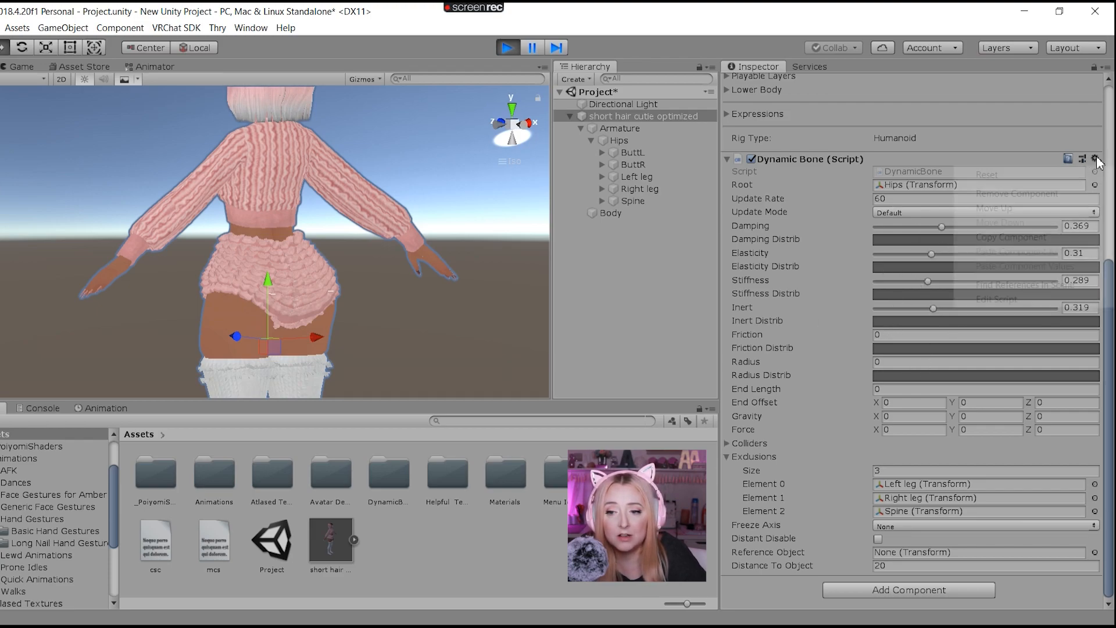
pyautogui.click(1011, 237)
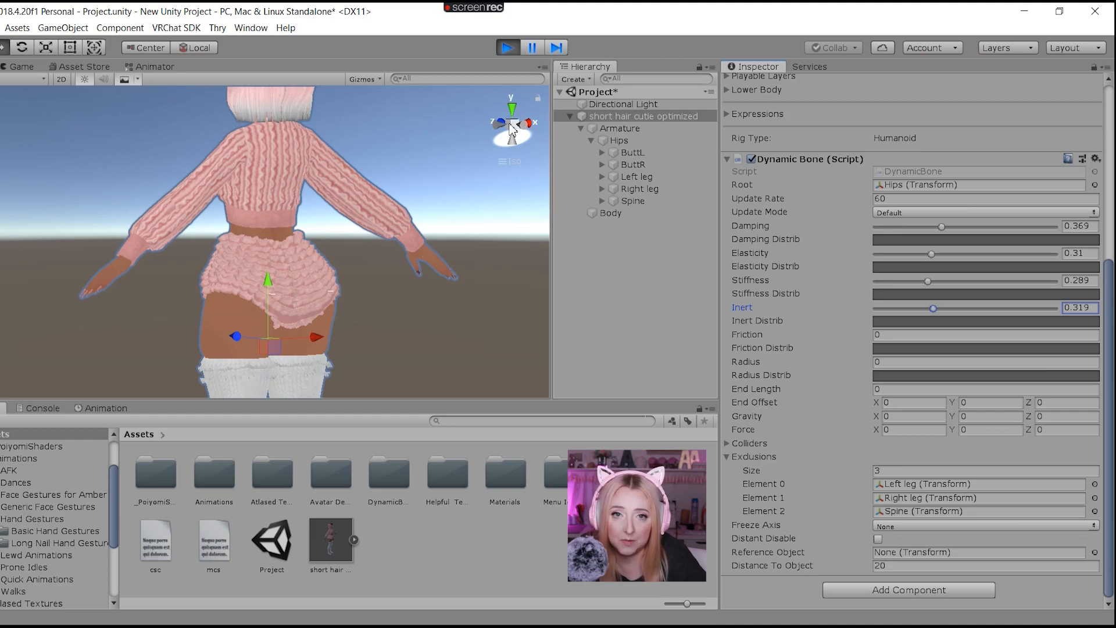
pyautogui.click(507, 48)
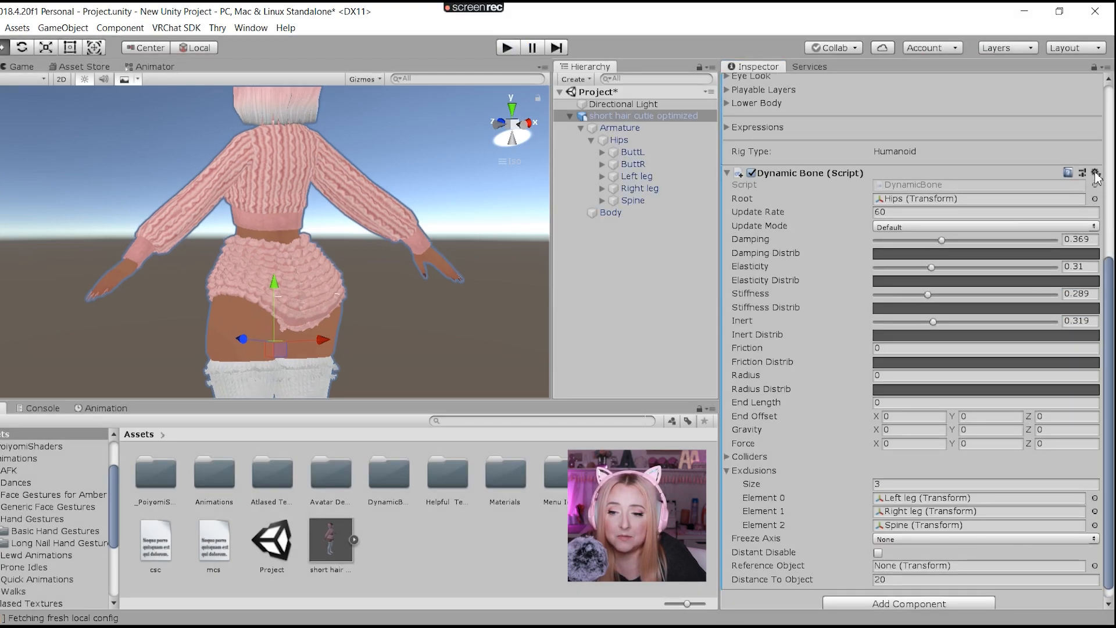
pyautogui.click(1096, 174)
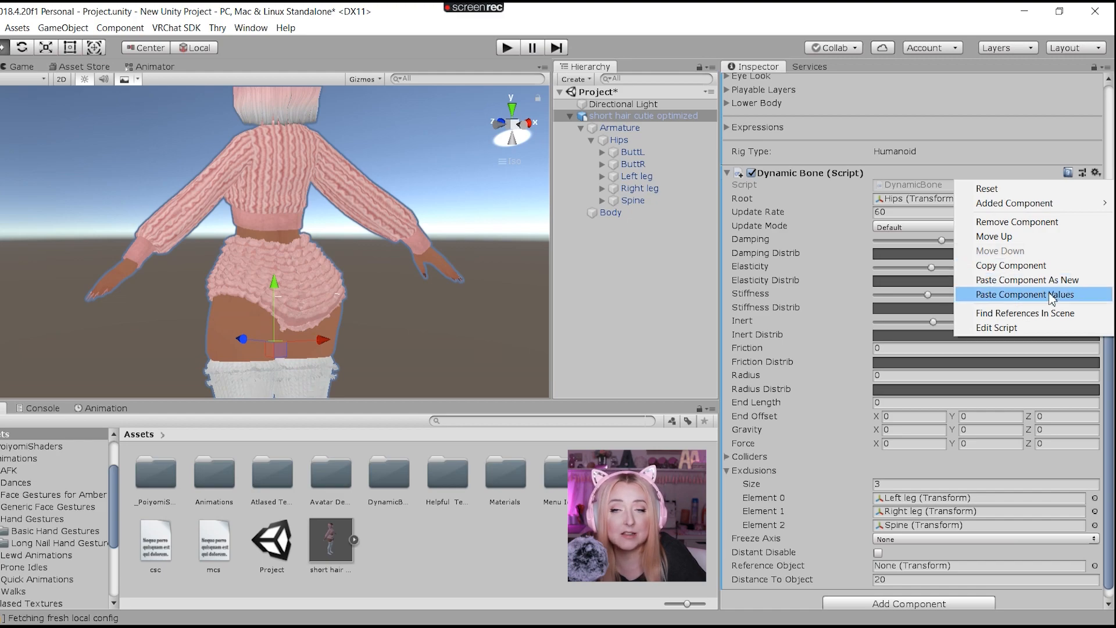
pyautogui.click(1021, 298)
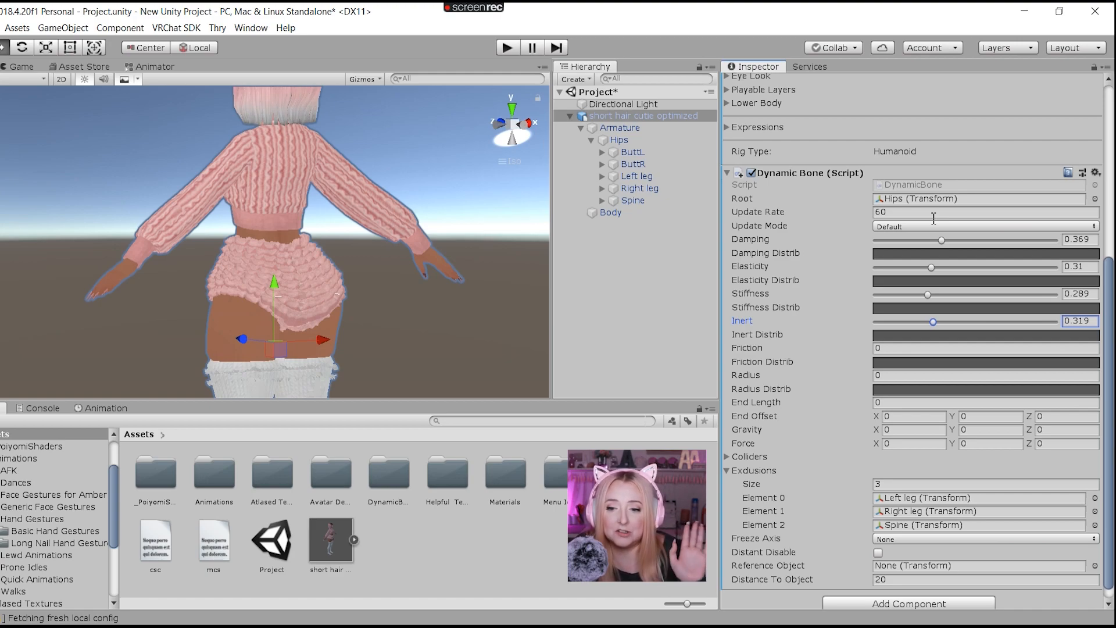
# - Set the Dynamic Bone's Elasticity to 0.205
pyautogui.click(913, 267)
pyautogui.scroll(-1, 979, 321)
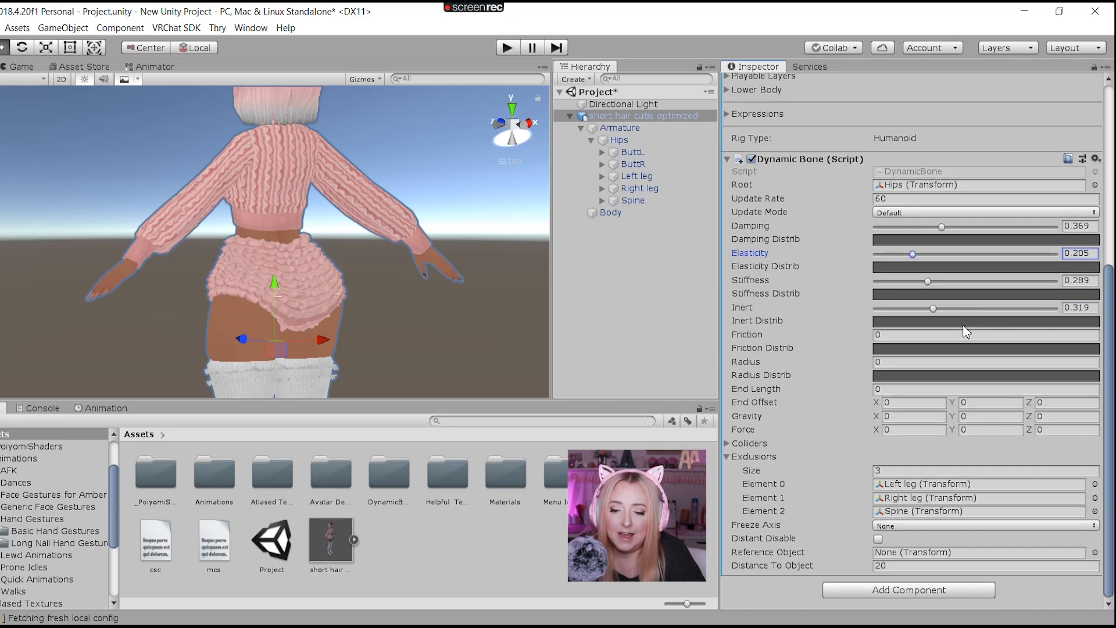
pyautogui.scroll(8, 964, 327)
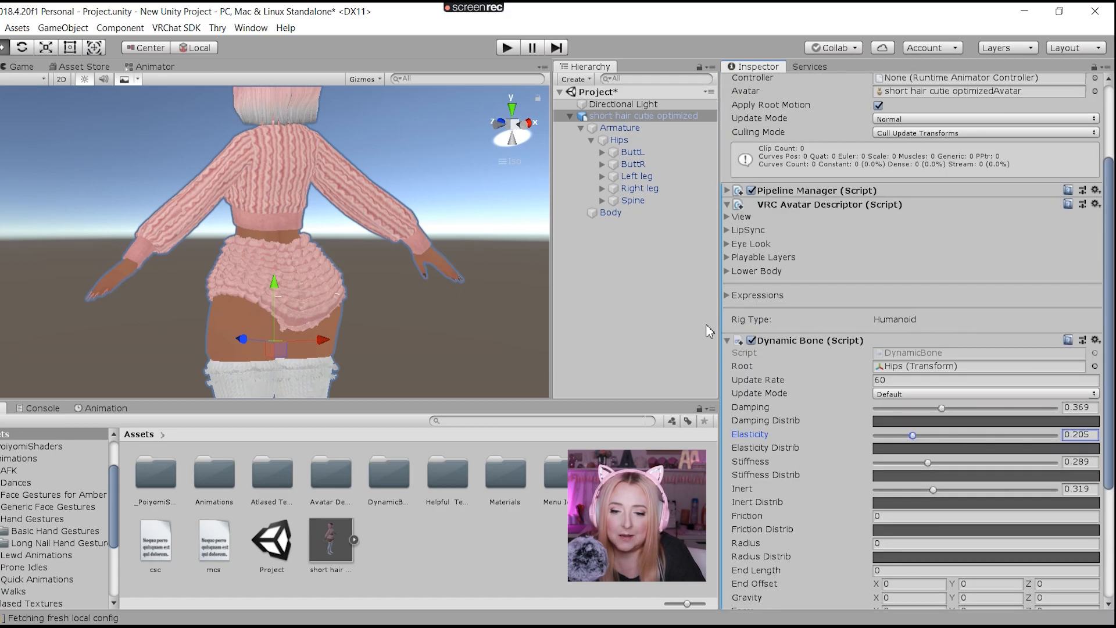
# - Collapse the hips Dynamic Bone, expand the second one and assign the Chest bone as its root
pyautogui.click(728, 341)
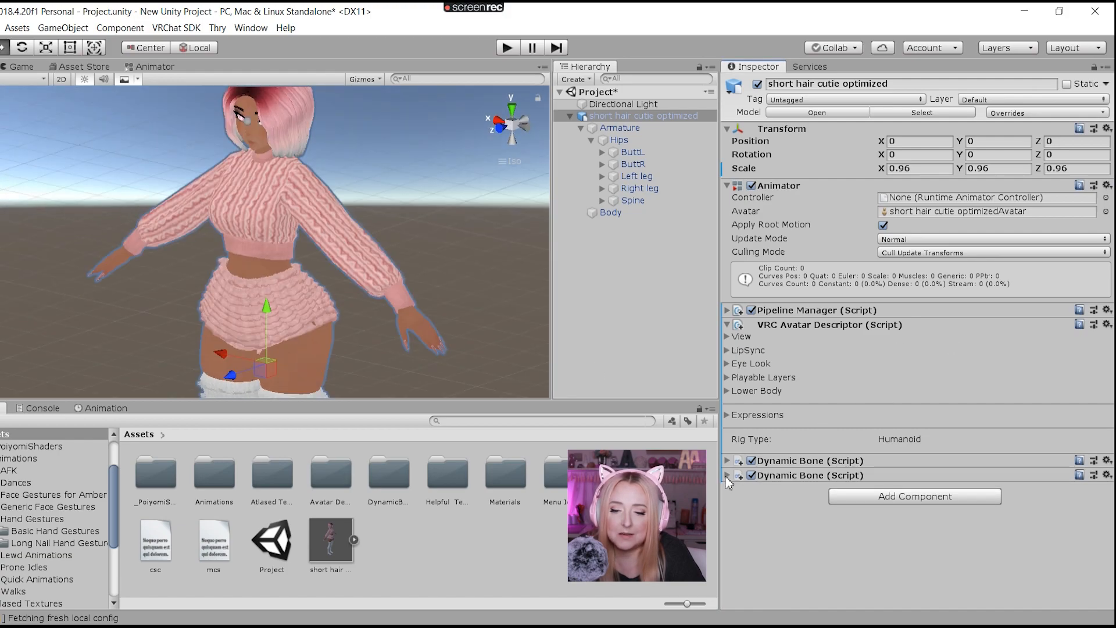
pyautogui.click(727, 476)
pyautogui.scroll(-8, 756, 465)
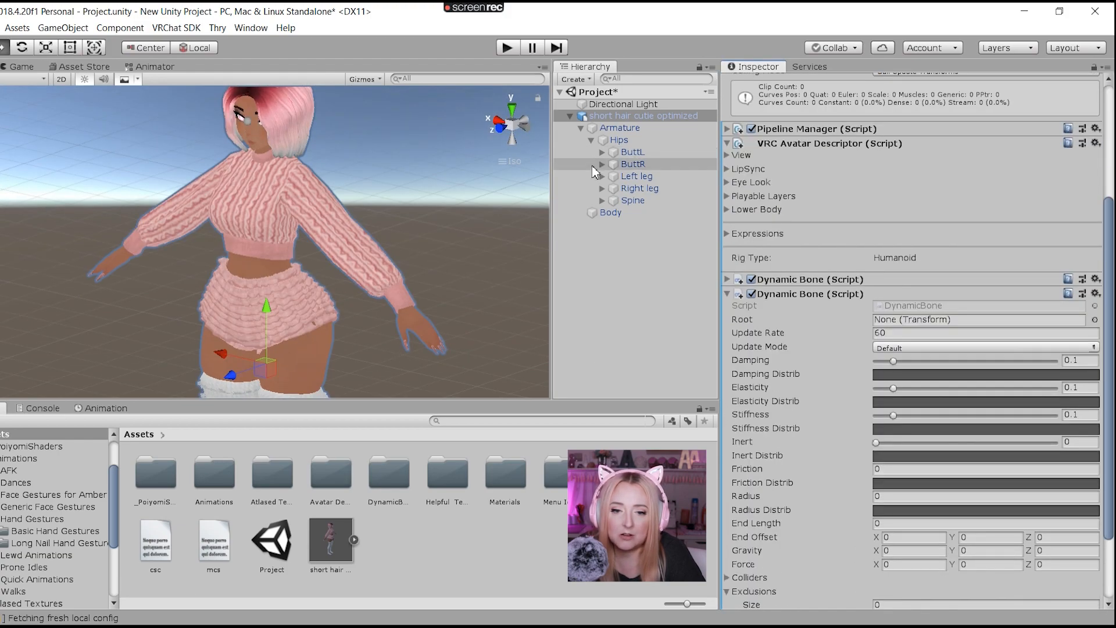
pyautogui.click(603, 200)
pyautogui.click(612, 213)
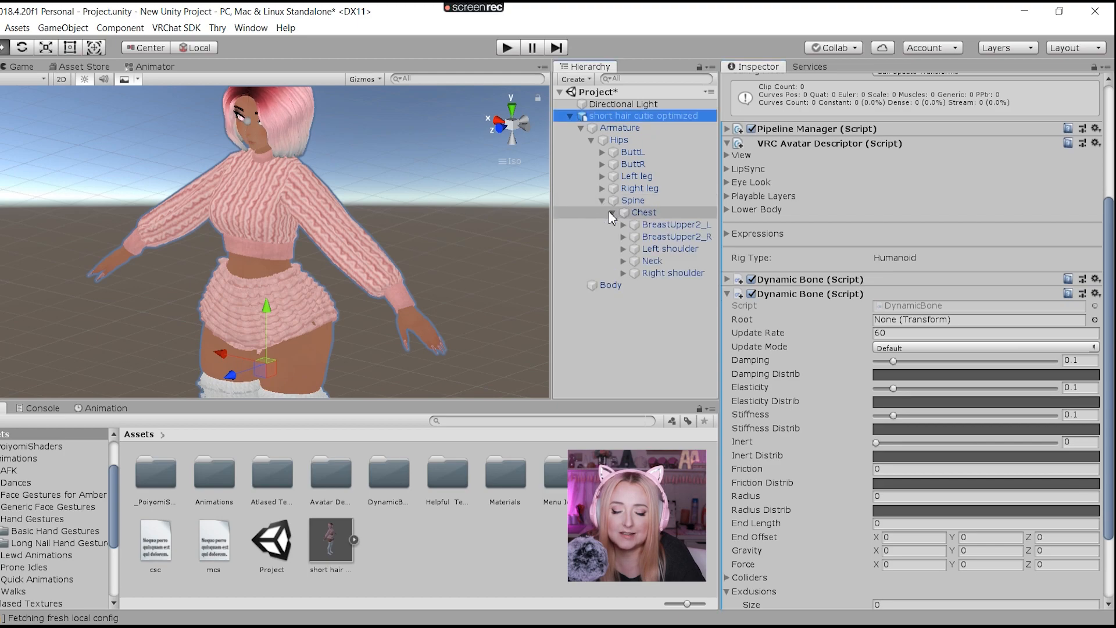
pyautogui.moveTo(643, 213); pyautogui.dragTo(900, 323)
# - Set the chest Dynamic Bone's Damping to 0.424, Elasticity to 0.247, Stiffness to 0.243 and Inert to 0.235
pyautogui.scroll(-4, 900, 323)
pyautogui.click(951, 271)
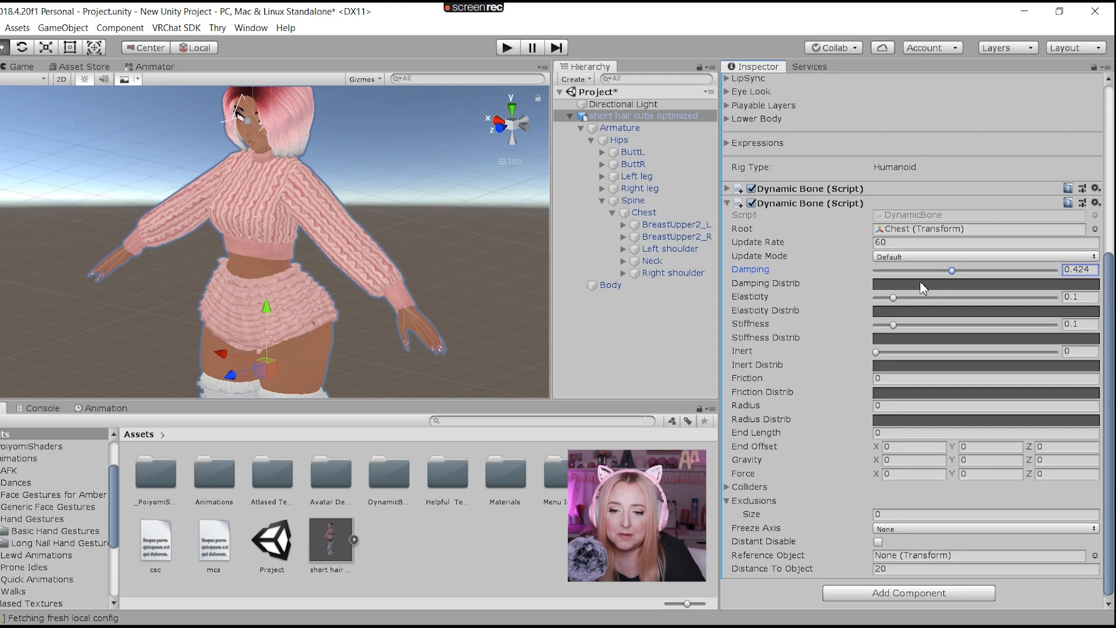
pyautogui.click(921, 297)
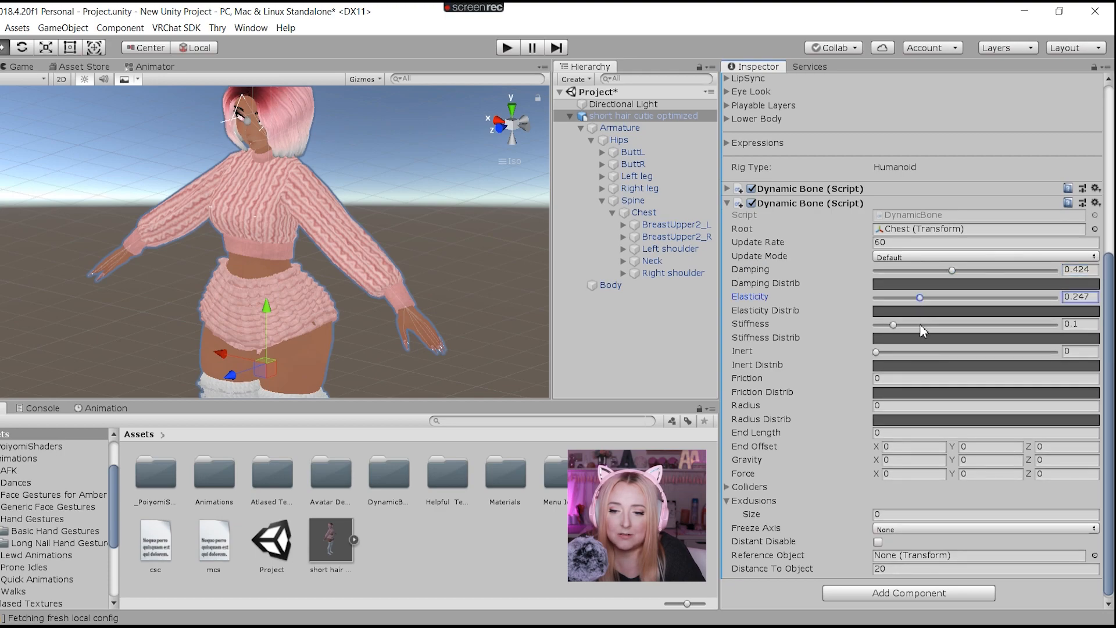
pyautogui.click(919, 324)
pyautogui.click(918, 351)
# - Add Left shoulder, Neck and Right shoulder to the chest Dynamic Bone's exclusions
pyautogui.scroll(-1, 897, 275)
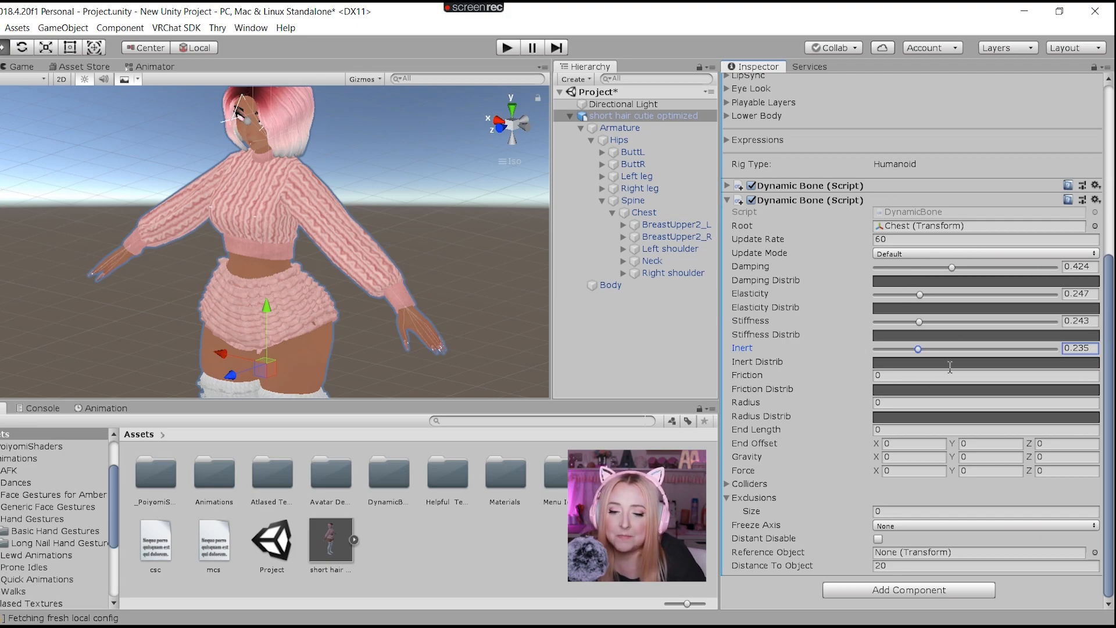
pyautogui.click(655, 250)
pyautogui.moveTo(655, 250); pyautogui.dragTo(755, 501)
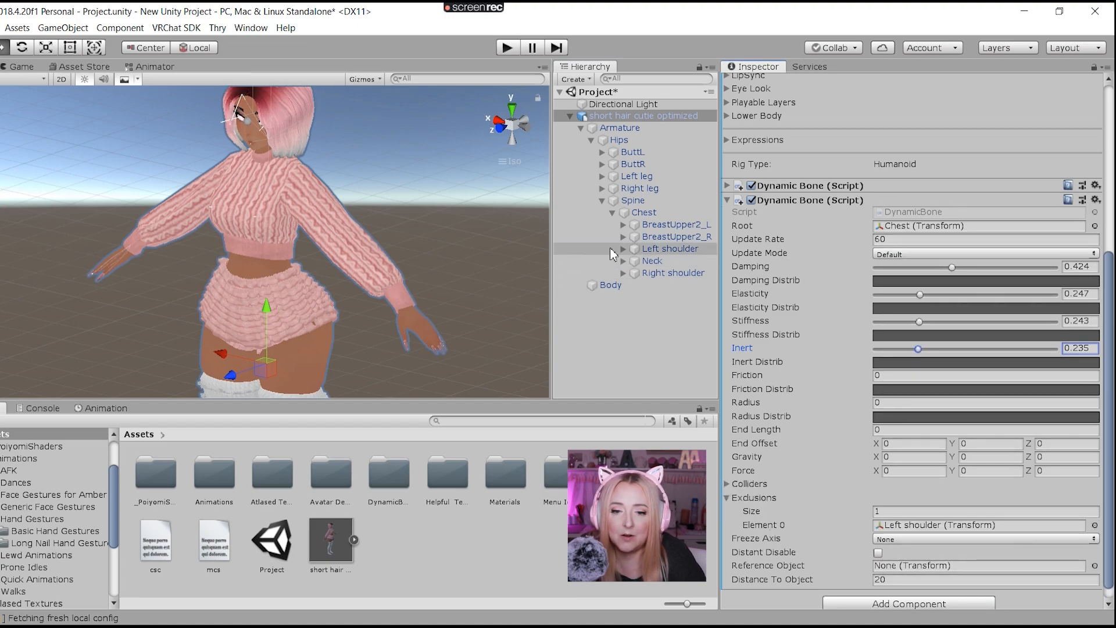
pyautogui.moveTo(652, 262); pyautogui.dragTo(754, 498)
pyautogui.moveTo(673, 273); pyautogui.dragTo(750, 497)
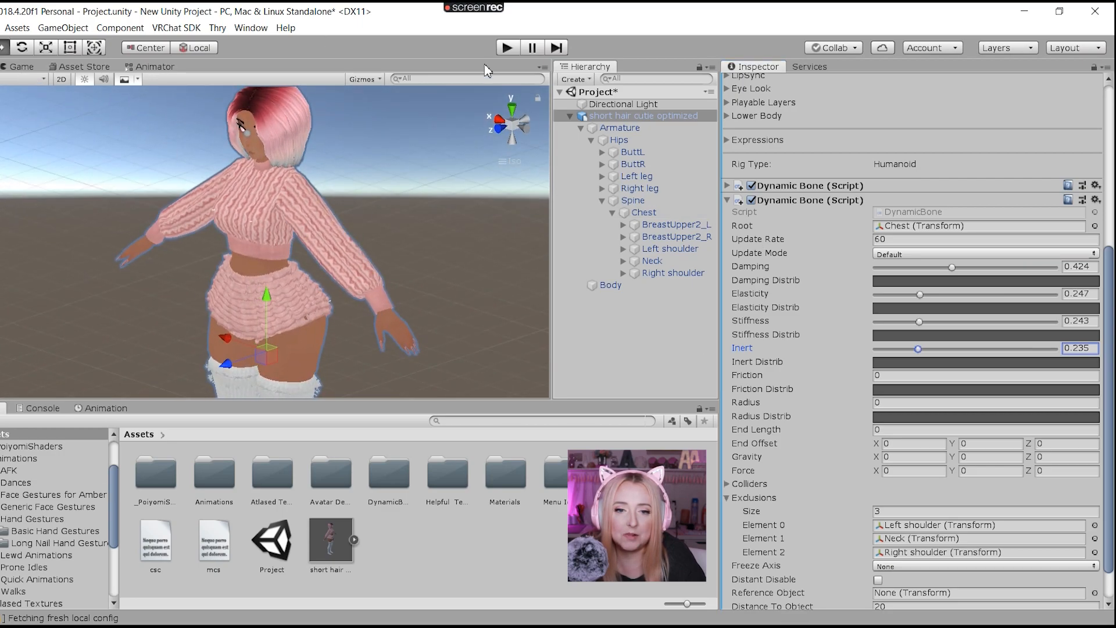
# - Enter play mode, move the avatar around in the scene to test the chest physics, and leave play mode
pyautogui.click(507, 48)
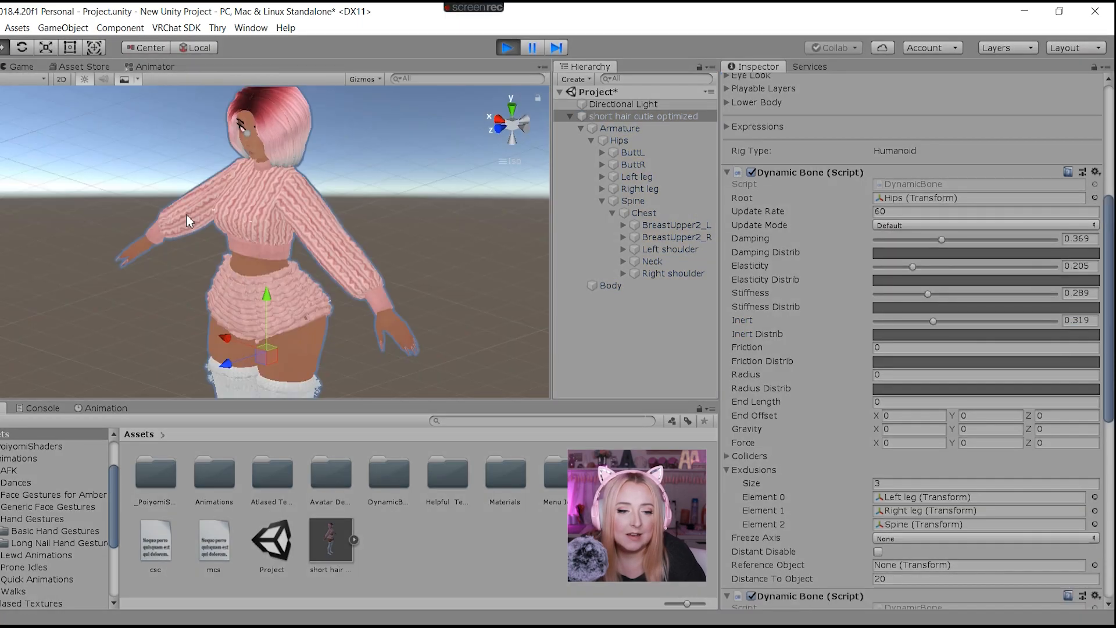
pyautogui.moveTo(268, 289)
pyautogui.mouseDown()
pyautogui.moveTo(266, 269)
pyautogui.moveTo(264, 303)
pyautogui.moveTo(266, 270)
pyautogui.mouseUp()
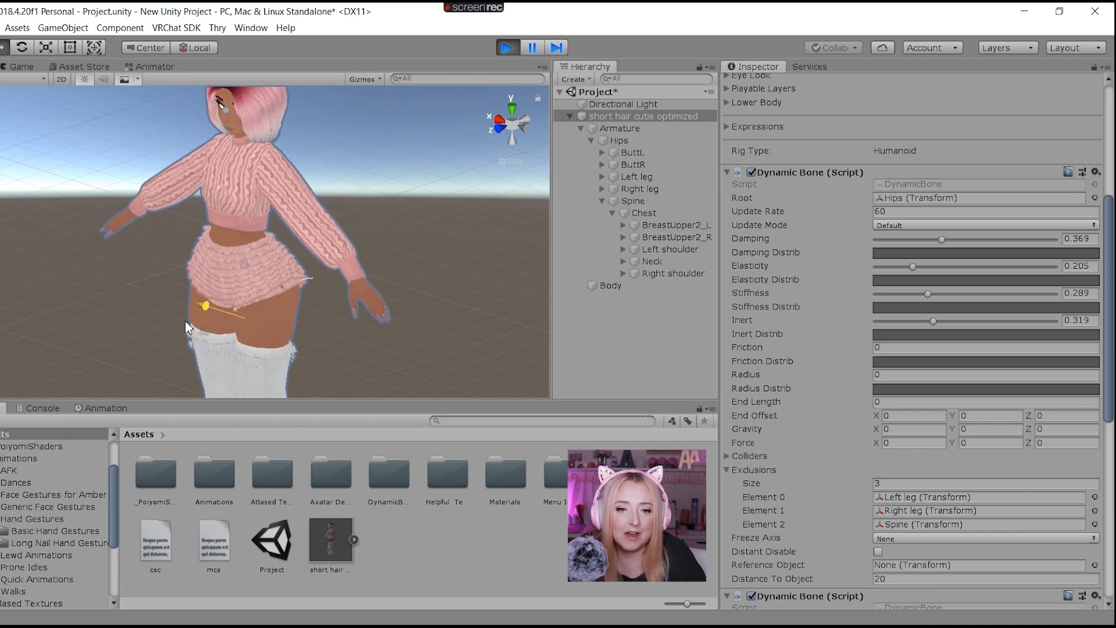
pyautogui.click(509, 49)
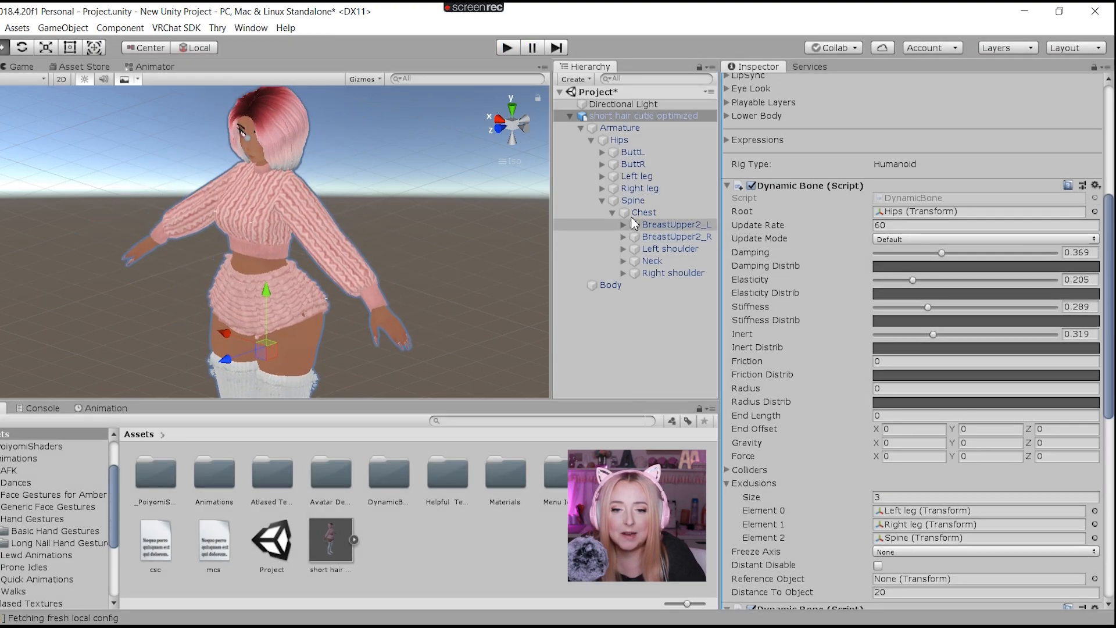
# - Add a third Dynamic Bone component to the avatar and assign the Head bone as its root
pyautogui.click(623, 261)
pyautogui.scroll(-10, 759, 198)
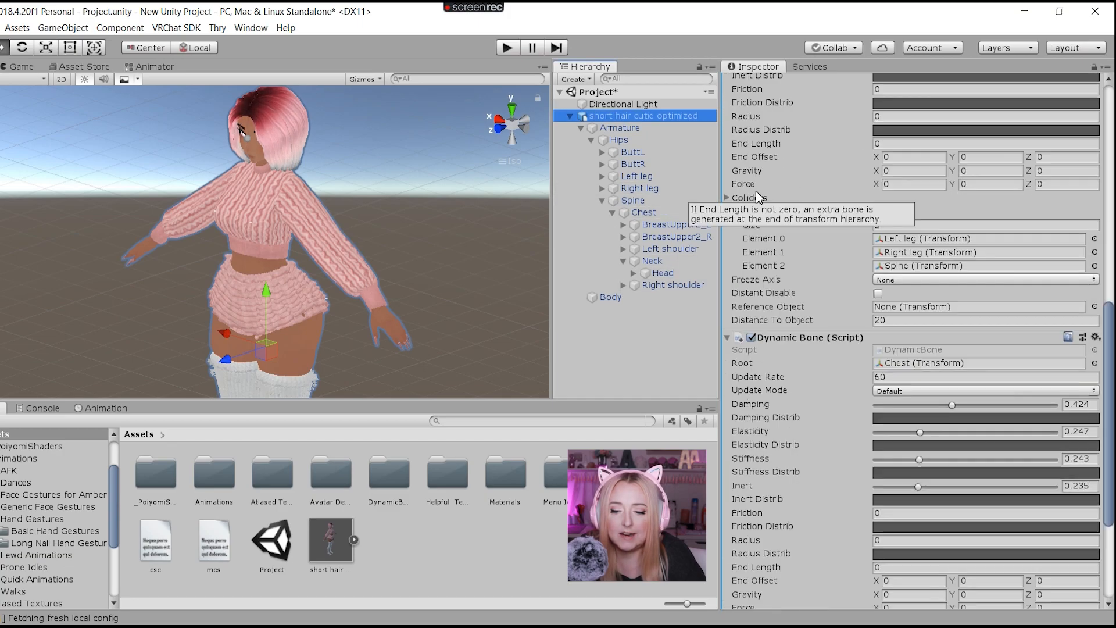
pyautogui.click(909, 590)
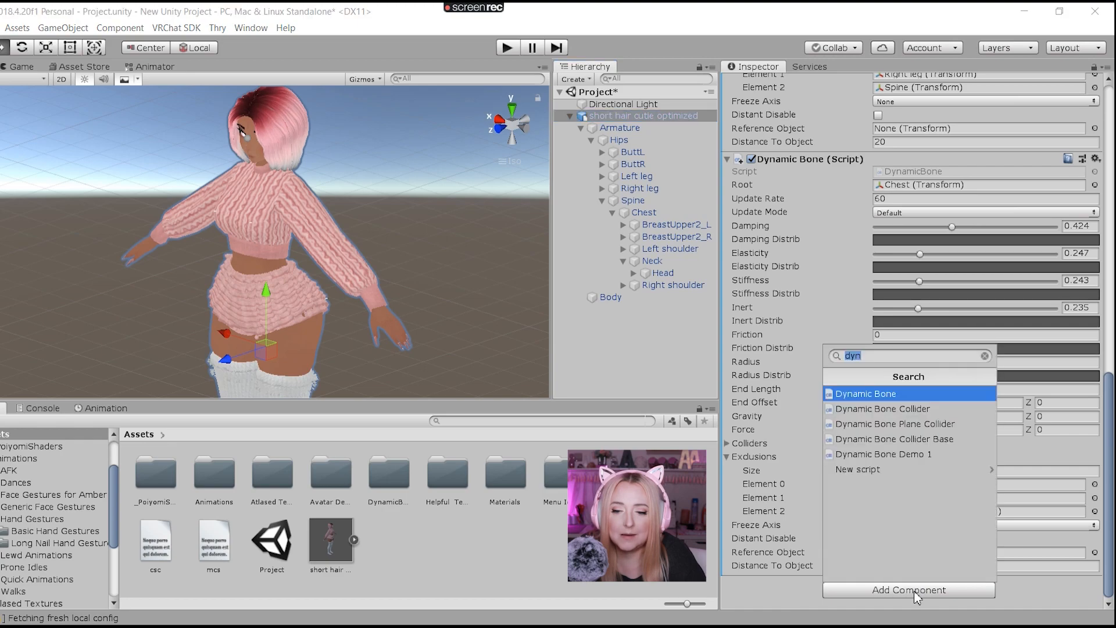
pyautogui.click(881, 395)
pyautogui.click(633, 273)
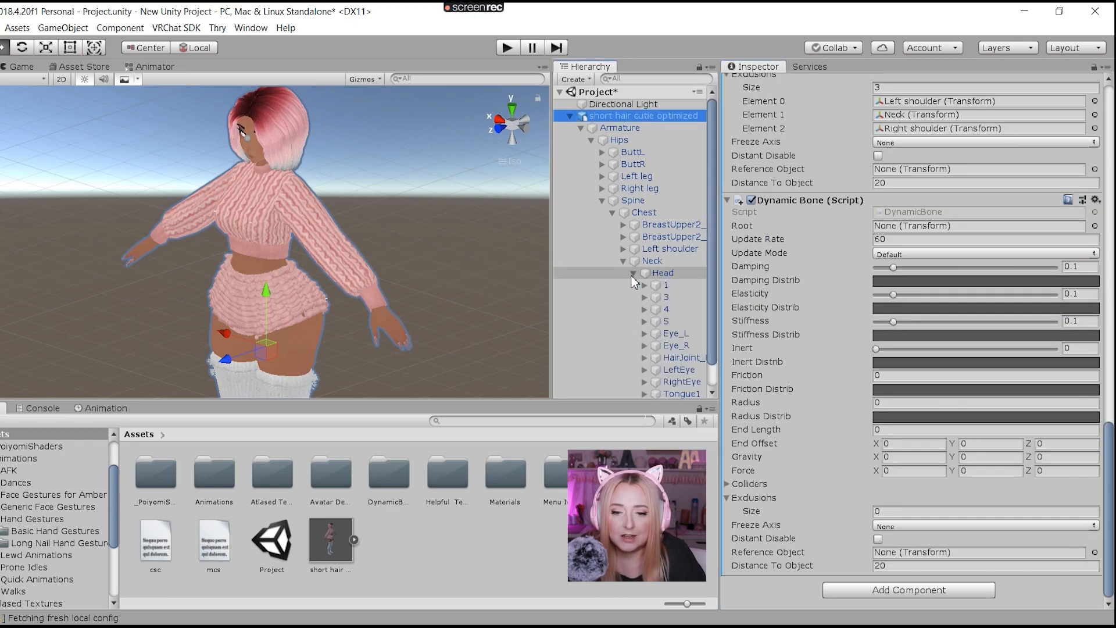
pyautogui.scroll(-2, 634, 282)
pyautogui.moveTo(662, 248); pyautogui.dragTo(928, 233)
# - Set the head Dynamic Bone's Damping to 0.432, Elasticity to 0.407, Stiffness to 0.395 and Inert to 0.382
pyautogui.moveTo(893, 267); pyautogui.dragTo(953, 268)
pyautogui.moveTo(893, 295); pyautogui.dragTo(950, 296)
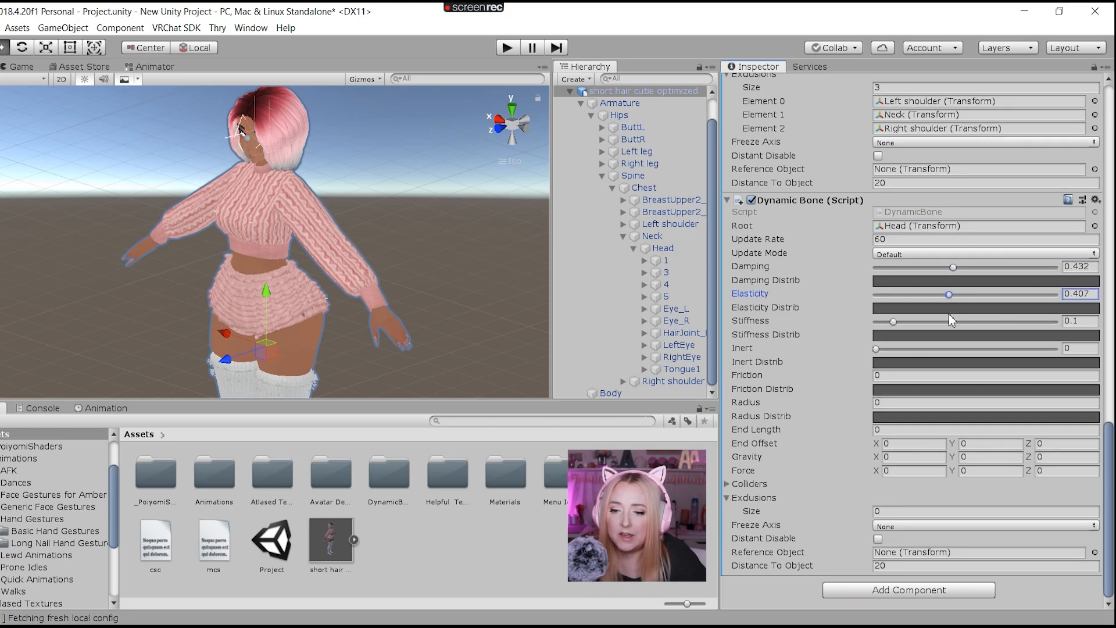
pyautogui.click(947, 321)
pyautogui.click(945, 349)
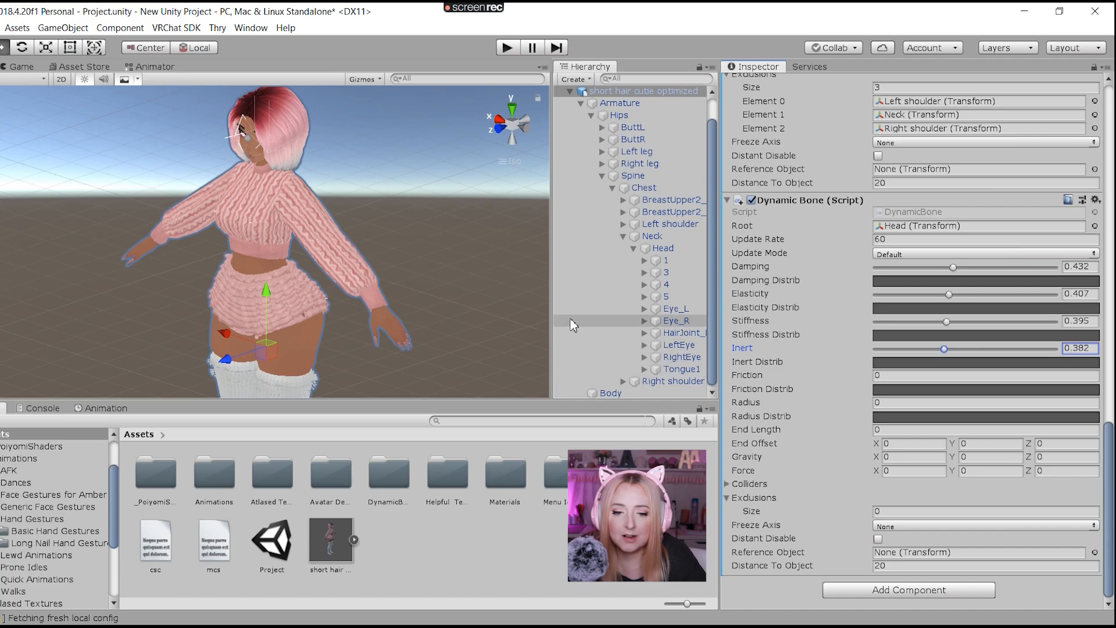
# - Widen the Hierarchy and add Eye_L, Eye_R, LeftEye, RightEye and Tongue1 to the head Dynamic Bone's exclusions
pyautogui.moveTo(551, 326); pyautogui.dragTo(504, 326)
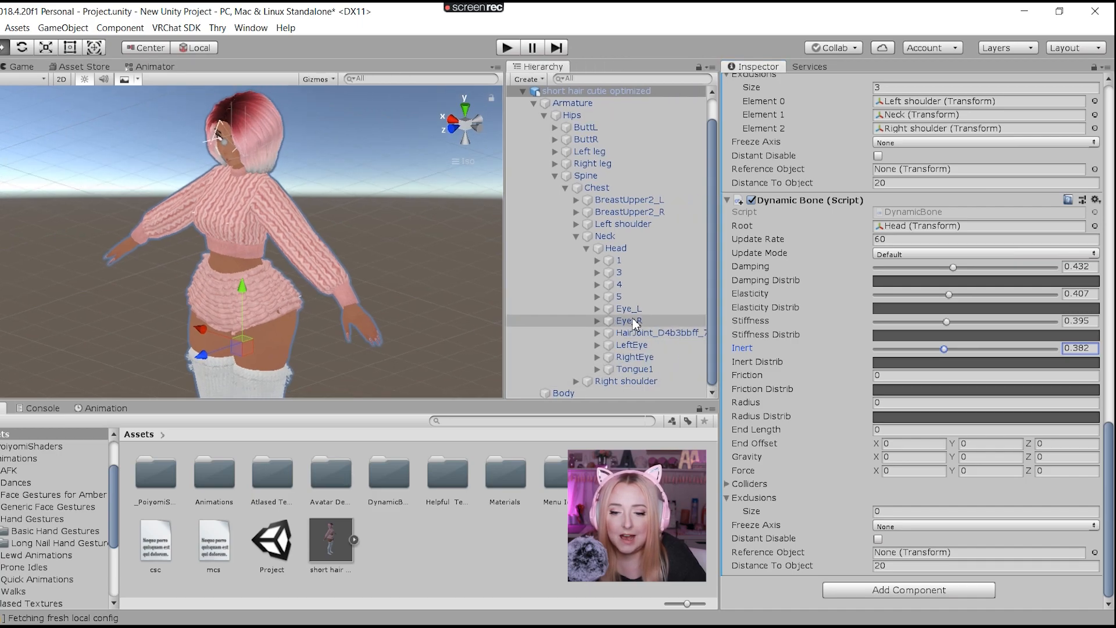
pyautogui.moveTo(633, 321); pyautogui.dragTo(761, 511)
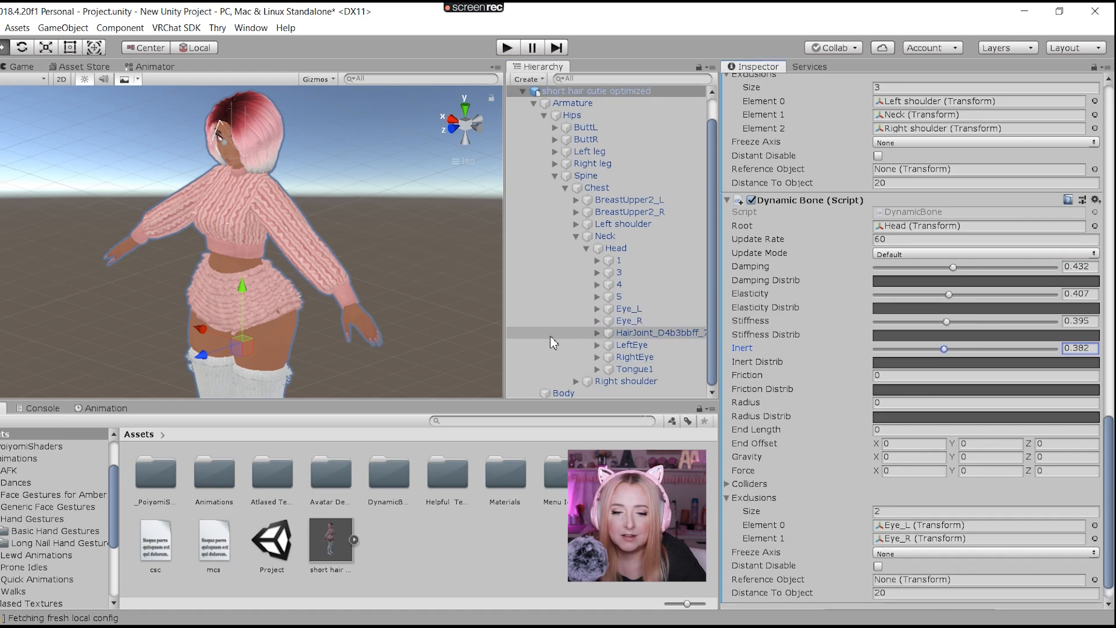
pyautogui.moveTo(510, 339); pyautogui.dragTo(427, 339)
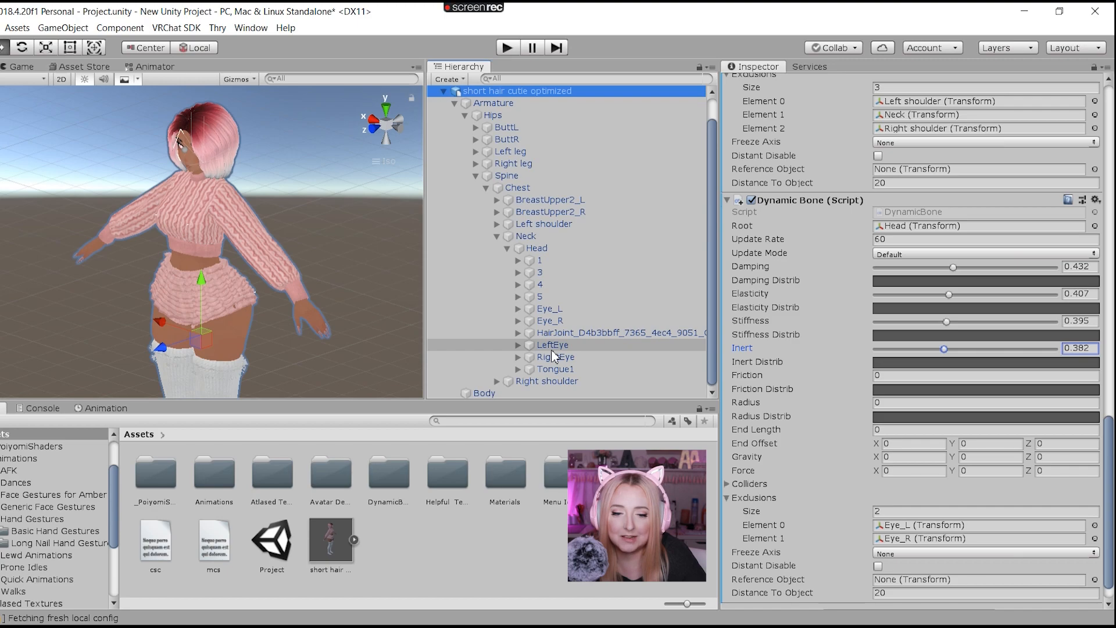
pyautogui.moveTo(554, 347); pyautogui.dragTo(758, 507)
pyautogui.moveTo(544, 370); pyautogui.dragTo(547, 372)
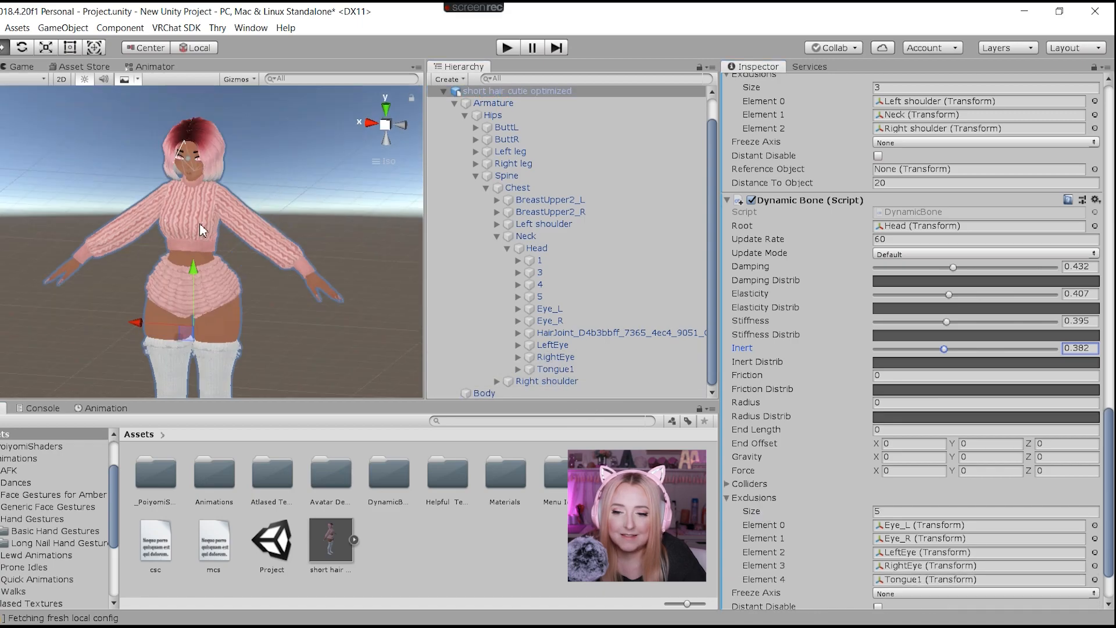
# - Enter play mode, move the avatar around in the Scene view to test the hair physics, and leave play mode
pyautogui.moveTo(201, 231); pyautogui.dragTo(278, 251, button='middle')
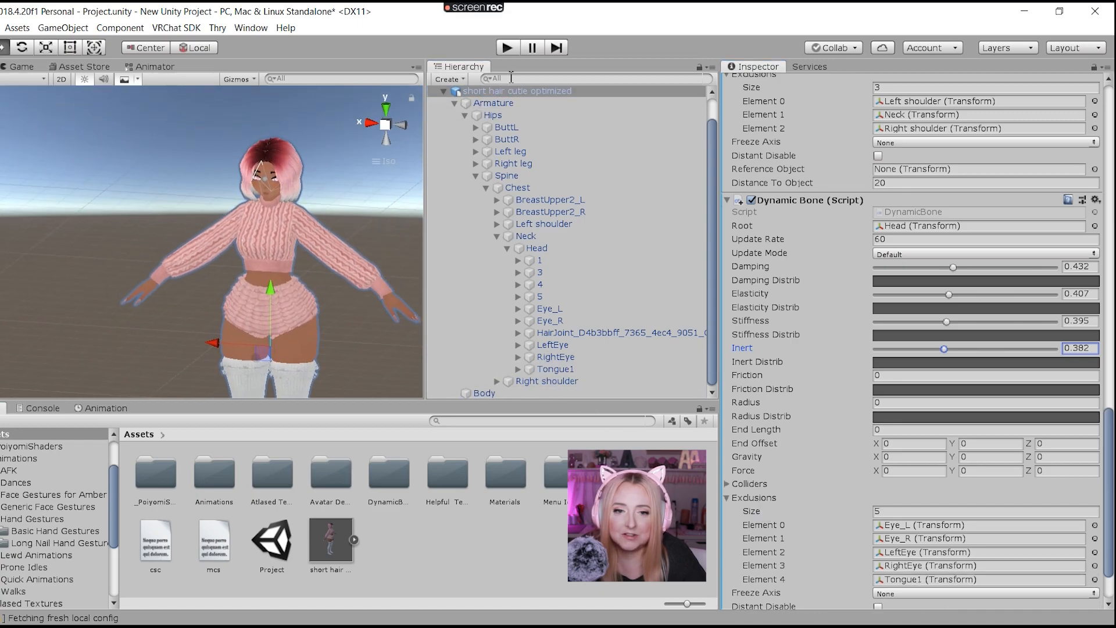
pyautogui.click(507, 48)
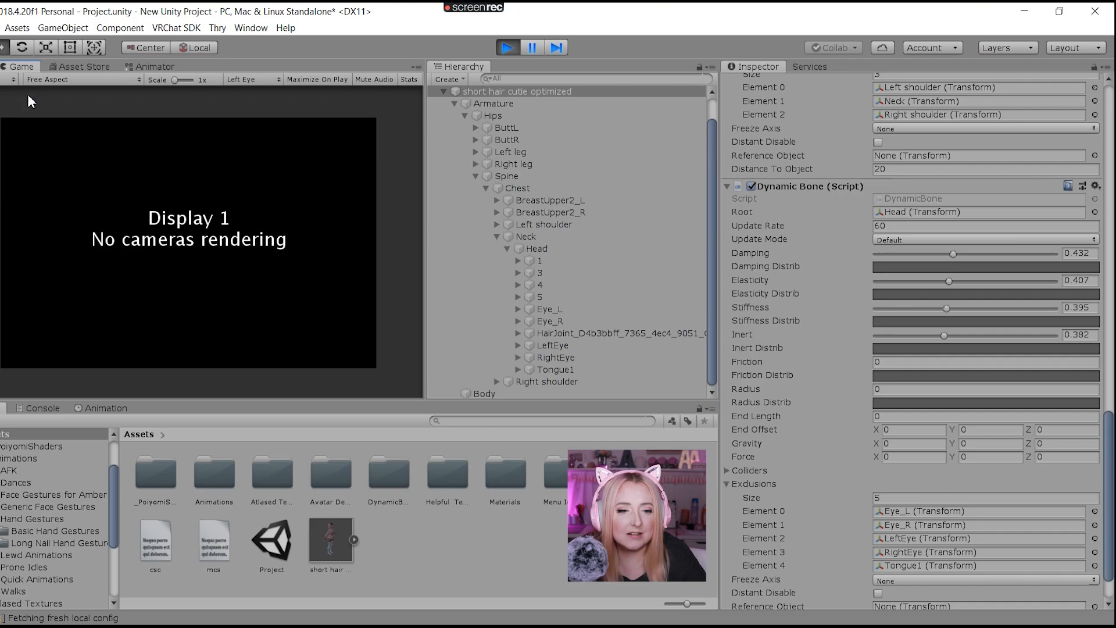
pyautogui.click(1, 67)
pyautogui.moveTo(110, 339); pyautogui.dragTo(314, 299)
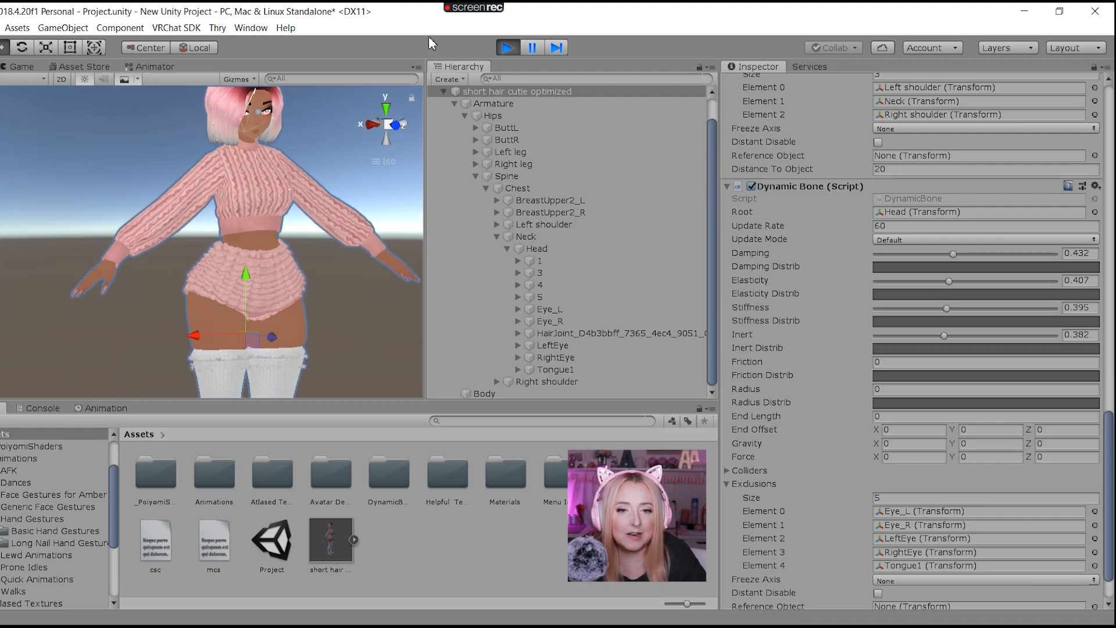
pyautogui.click(507, 49)
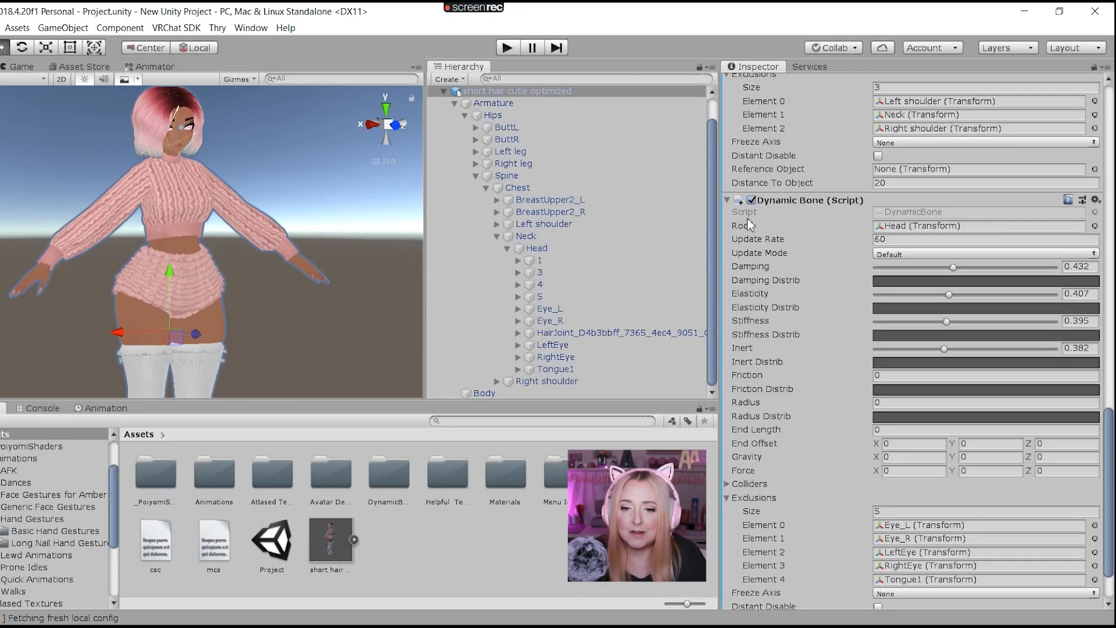
# - Save the scene and collapse all three Dynamic Bone components on the avatar
pyautogui.hotkey('ctrl', 's')
pyautogui.click(727, 196)
pyautogui.scroll(2, 741, 212)
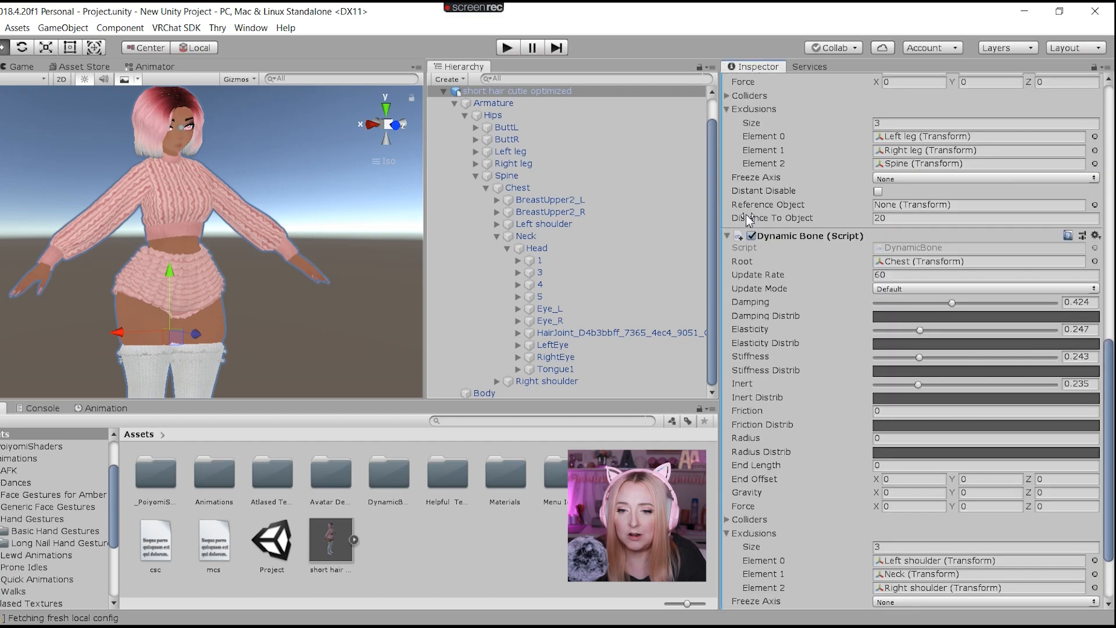
pyautogui.click(729, 234)
pyautogui.click(728, 130)
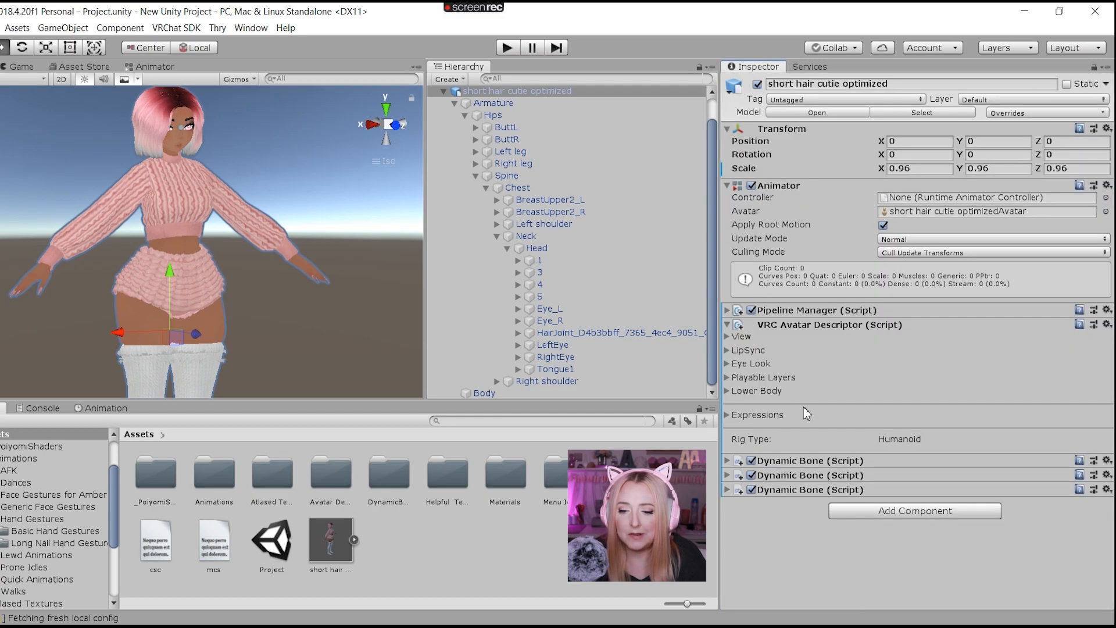
# - View the avatar from the front and collapse its bone hierarchy down to Armature and Body
pyautogui.scroll(-4, 186, 291)
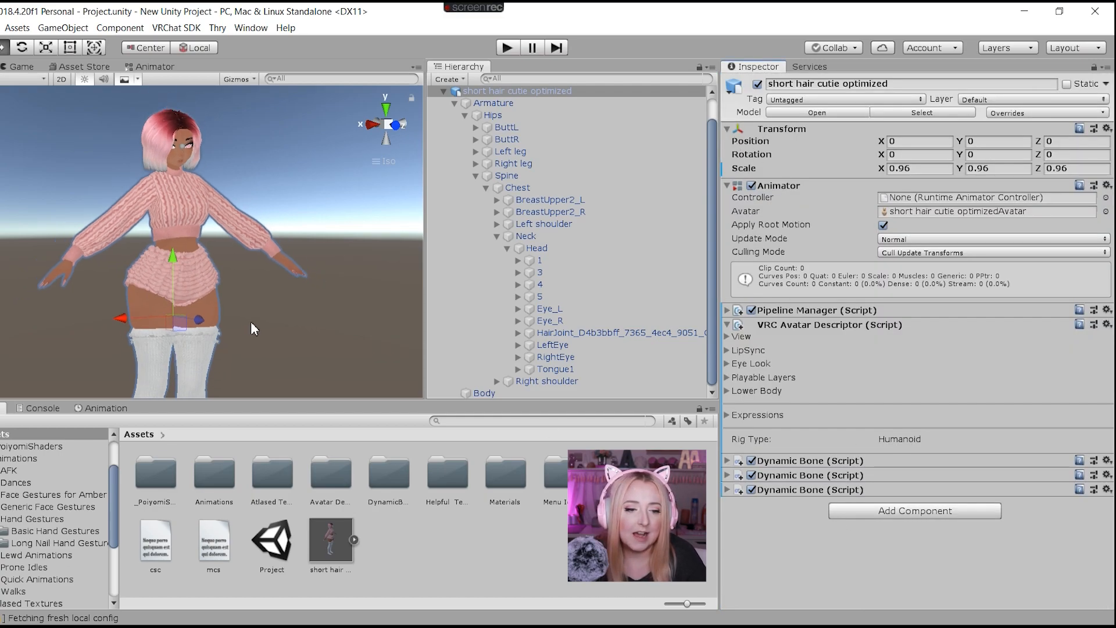
pyautogui.moveTo(249, 322); pyautogui.dragTo(112, 321, button='right')
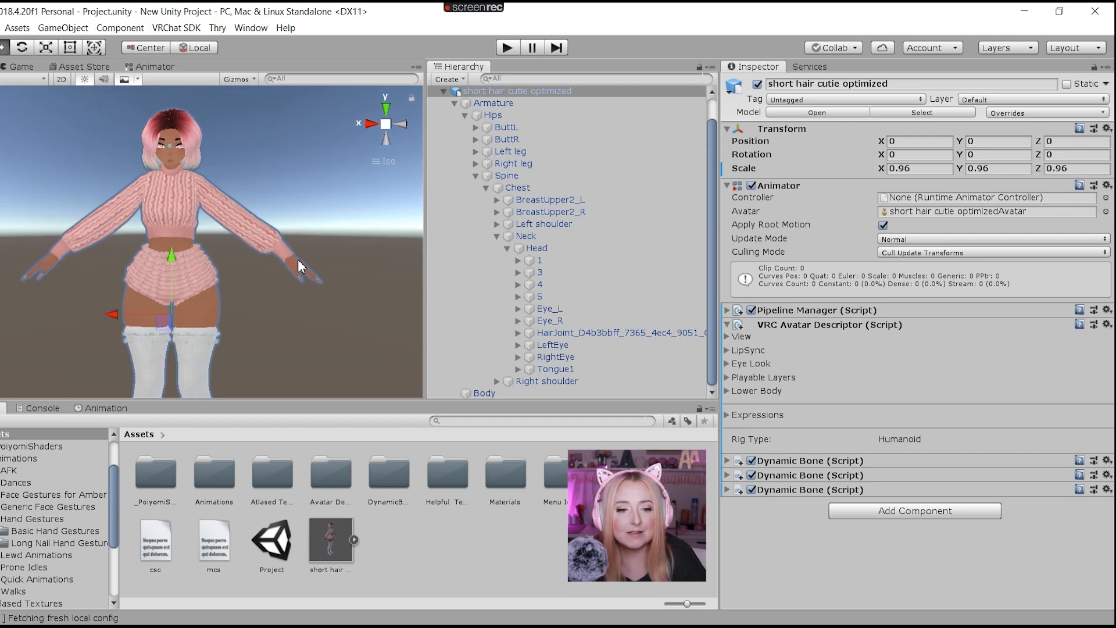
pyautogui.moveTo(298, 259); pyautogui.dragTo(324, 285, button='middle')
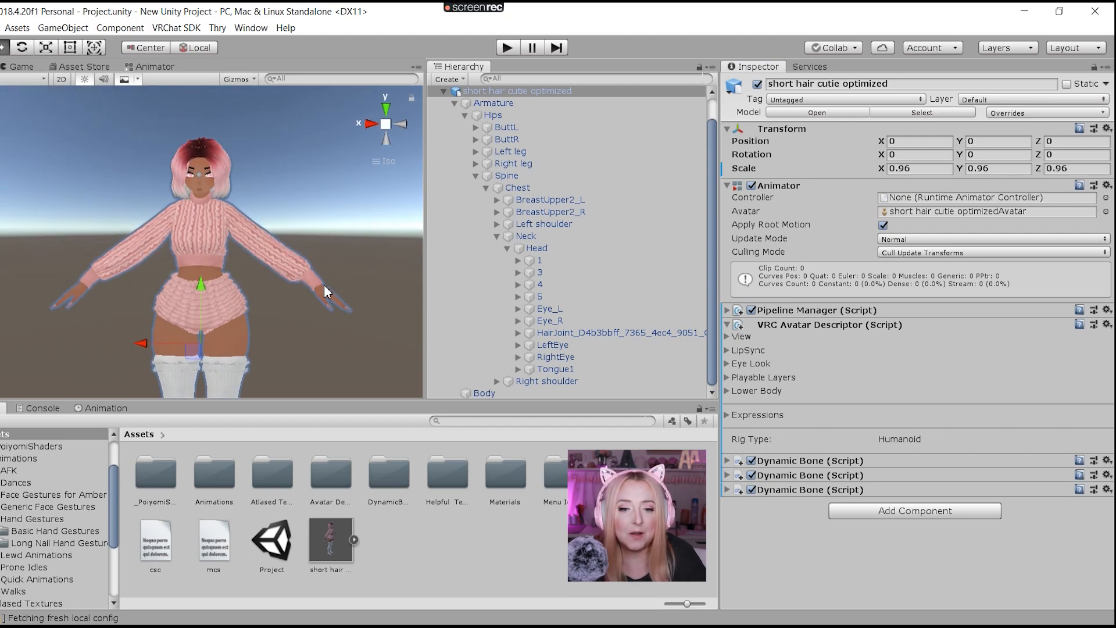
pyautogui.click(497, 236)
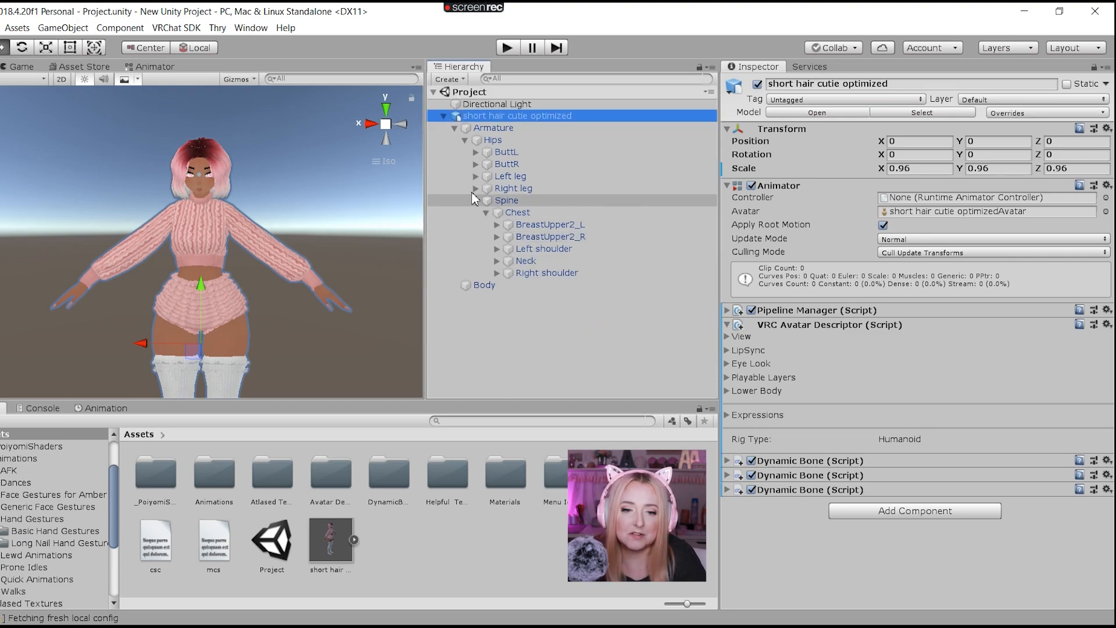
pyautogui.click(476, 201)
pyautogui.click(454, 128)
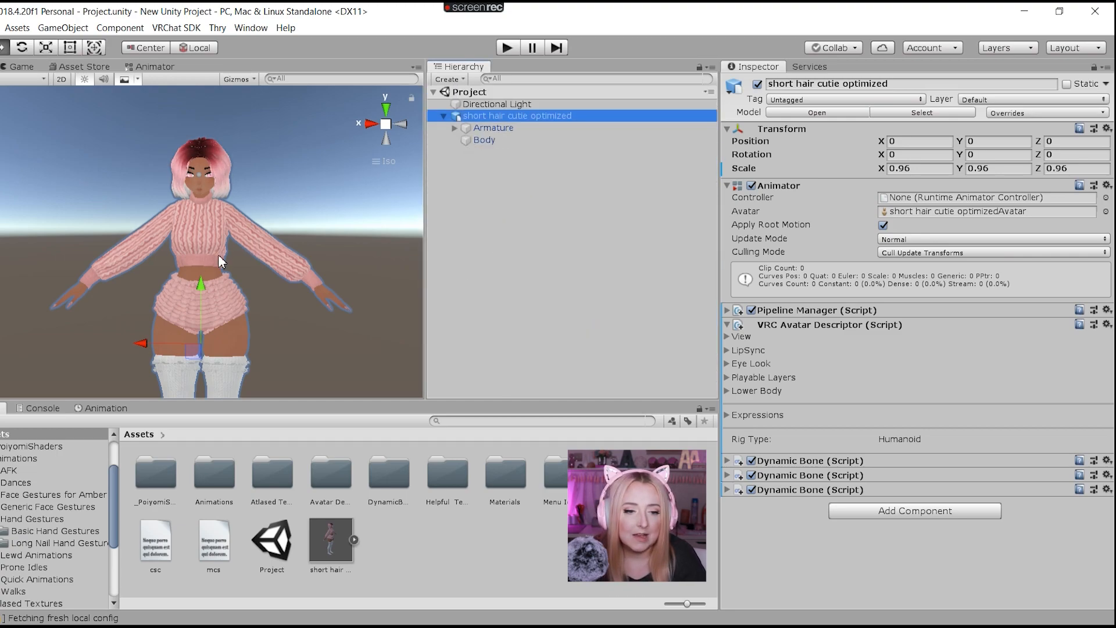
pyautogui.scroll(-2, 226, 254)
pyautogui.moveTo(233, 250); pyautogui.dragTo(250, 232, button='middle')
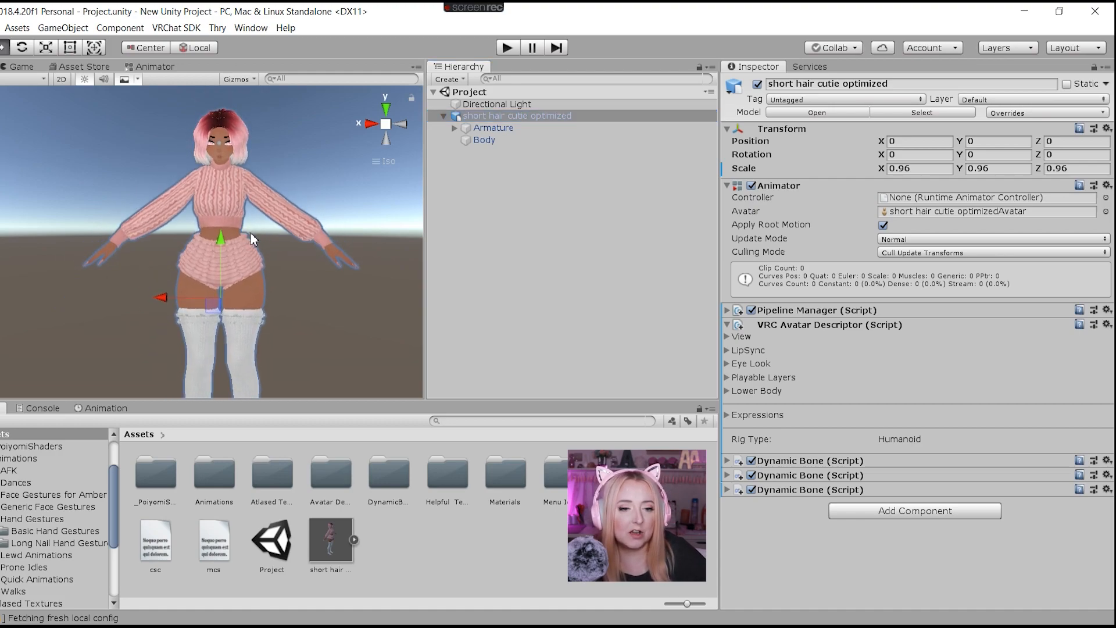
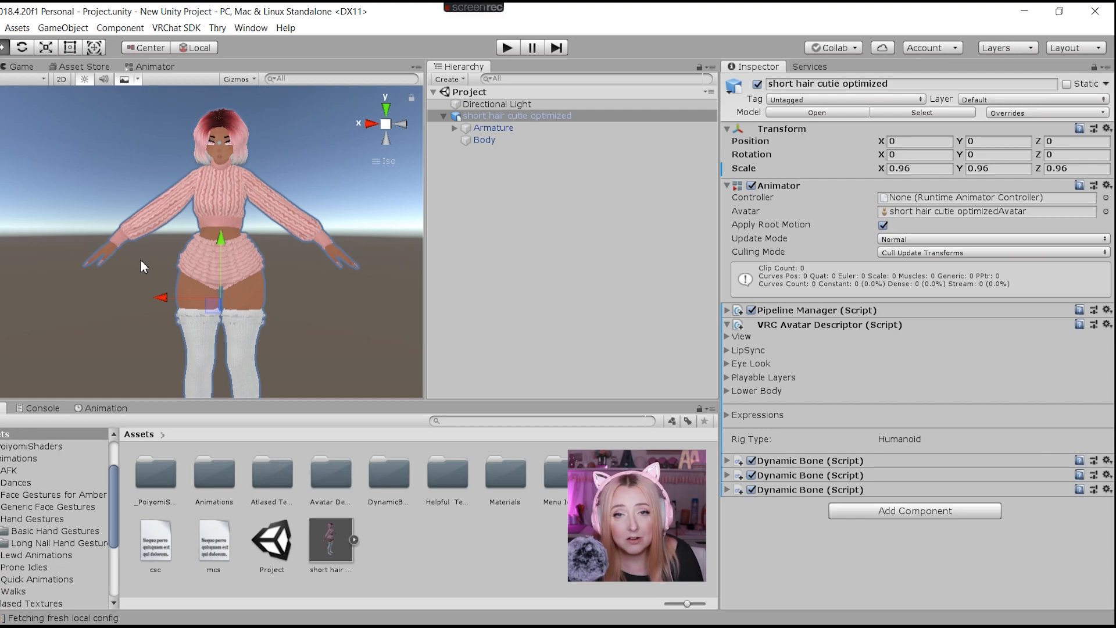
# - Browse the project's asset folders, open the ActionLayer controller in Avatar Descriptor Files, and examine its dance states
pyautogui.doubleClick(208, 469)
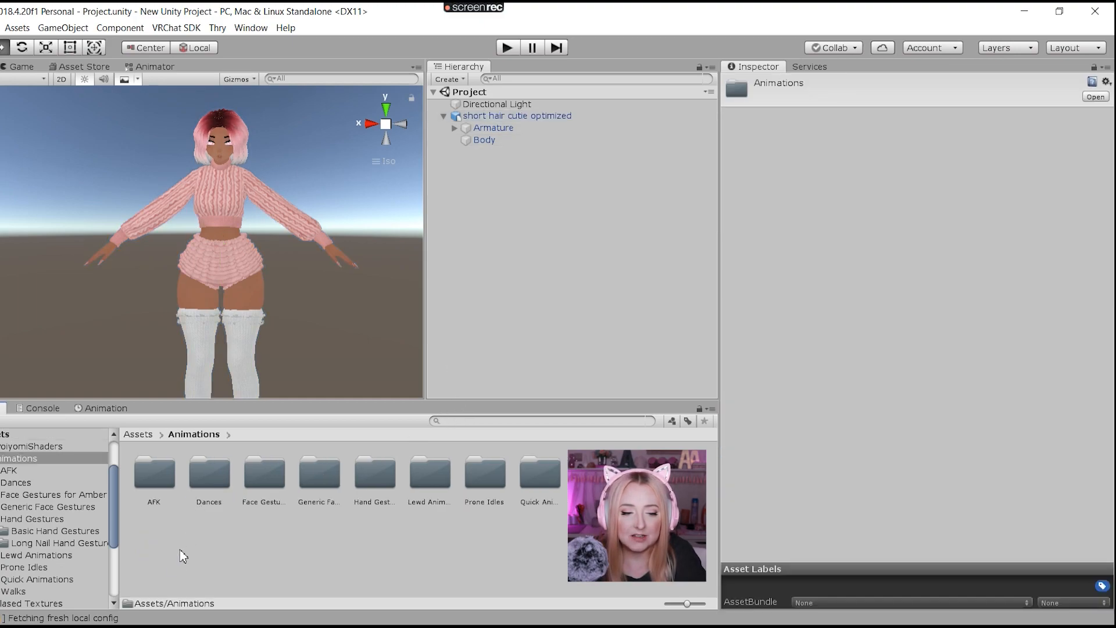
pyautogui.click(139, 435)
pyautogui.doubleClick(264, 488)
pyautogui.click(139, 434)
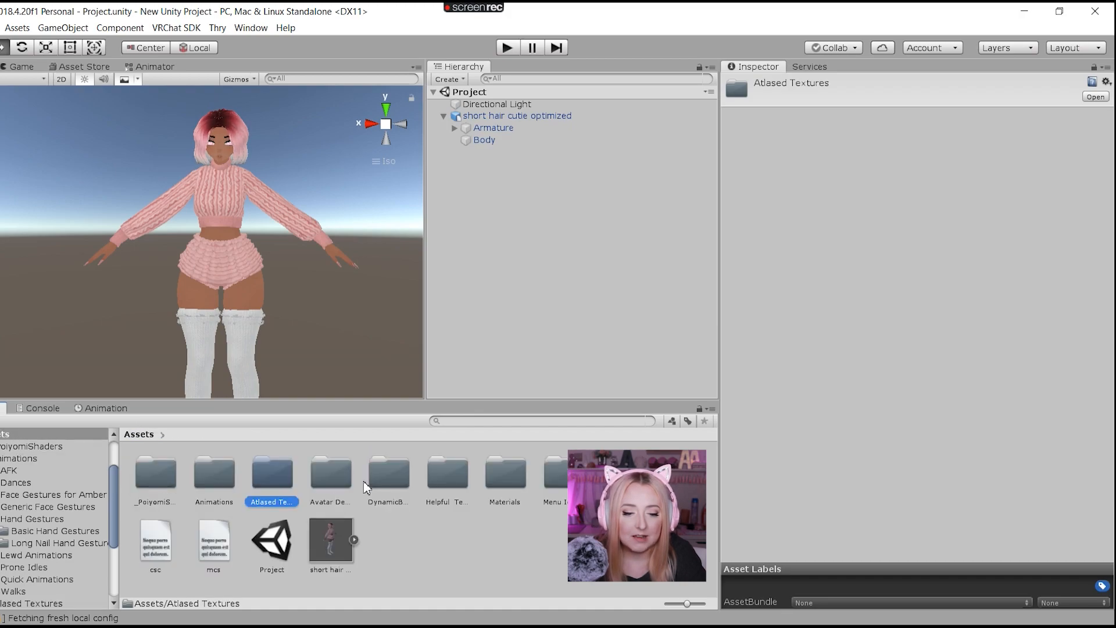
pyautogui.doubleClick(336, 473)
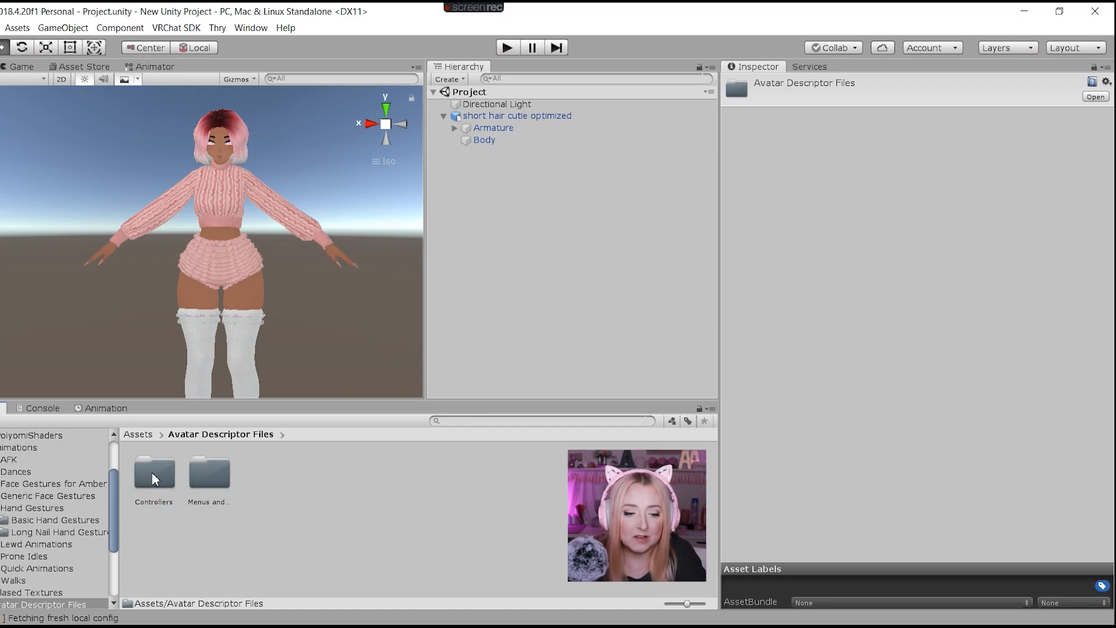
pyautogui.doubleClick(152, 472)
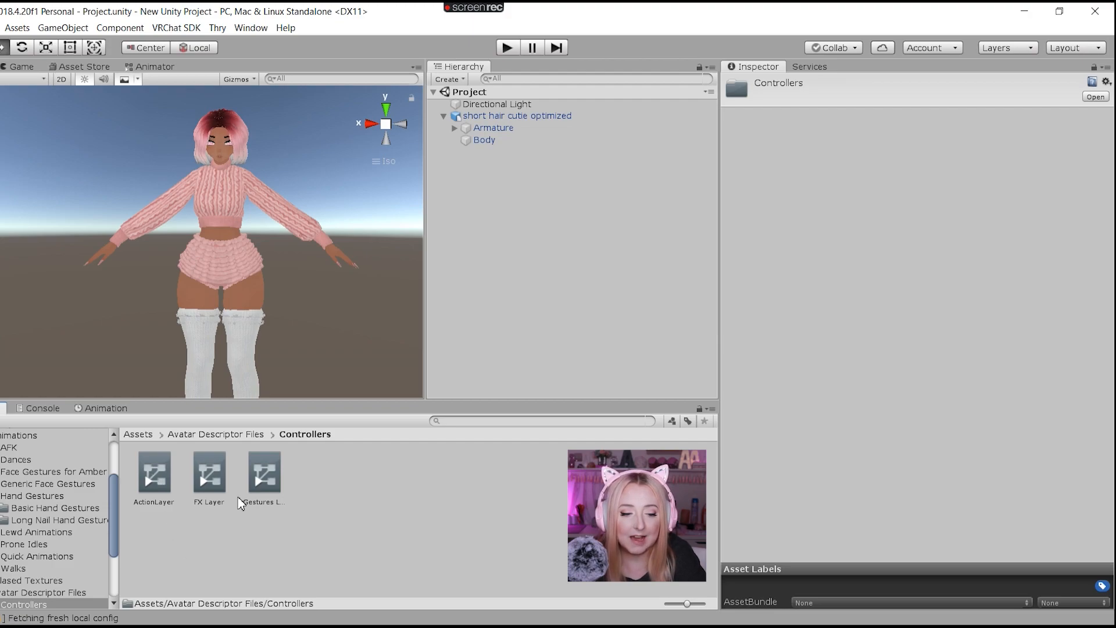
pyautogui.doubleClick(156, 470)
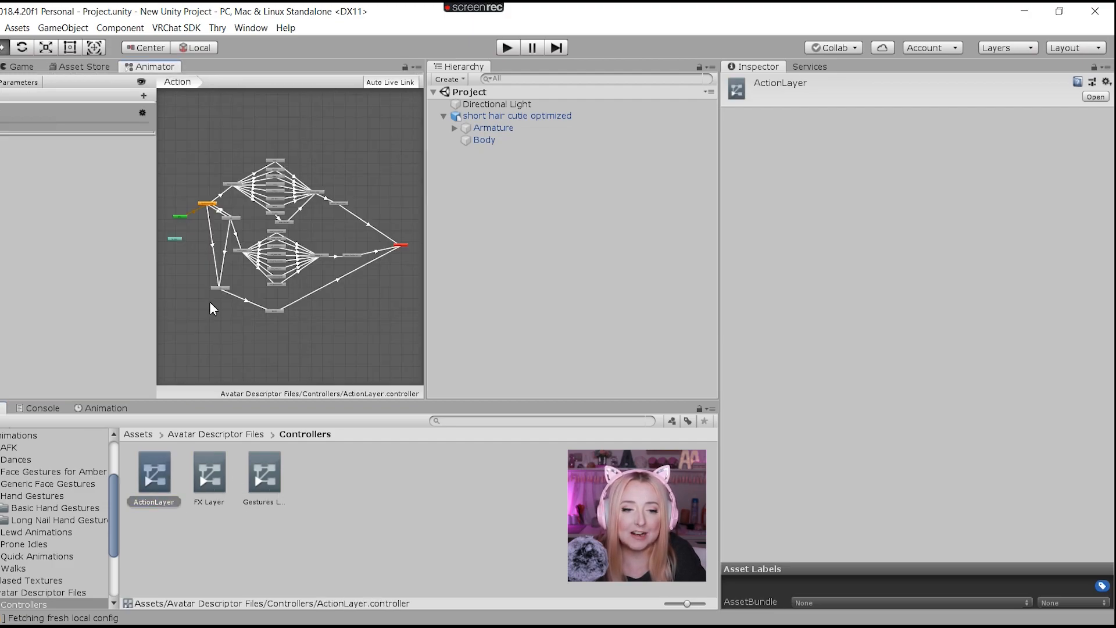
pyautogui.scroll(6, 295, 284)
pyautogui.scroll(6, 235, 362)
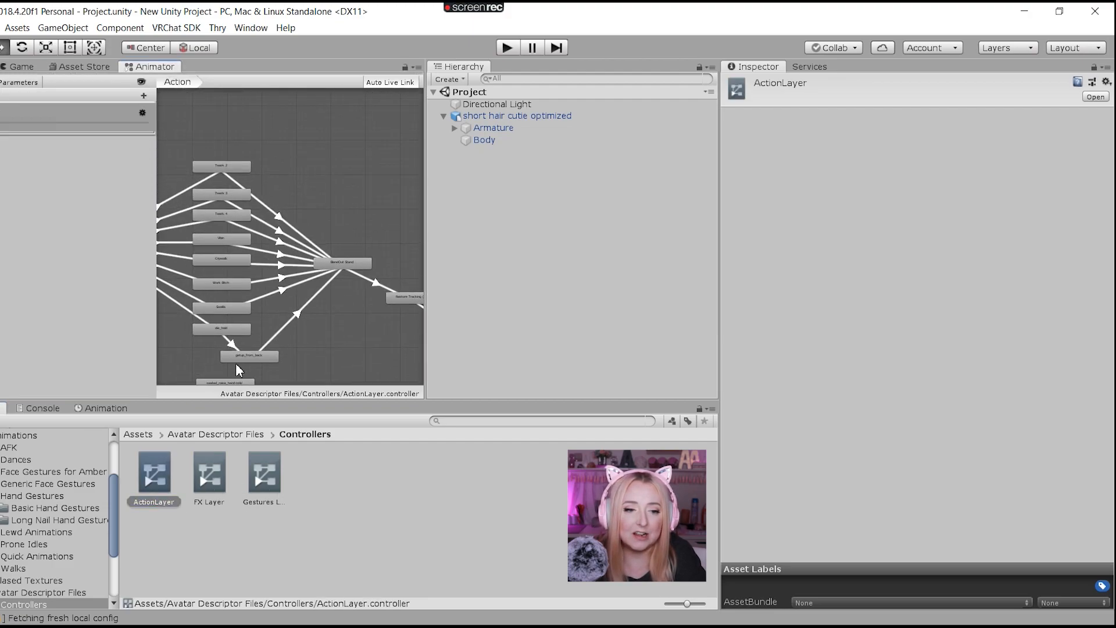
pyautogui.scroll(-3, 253, 319)
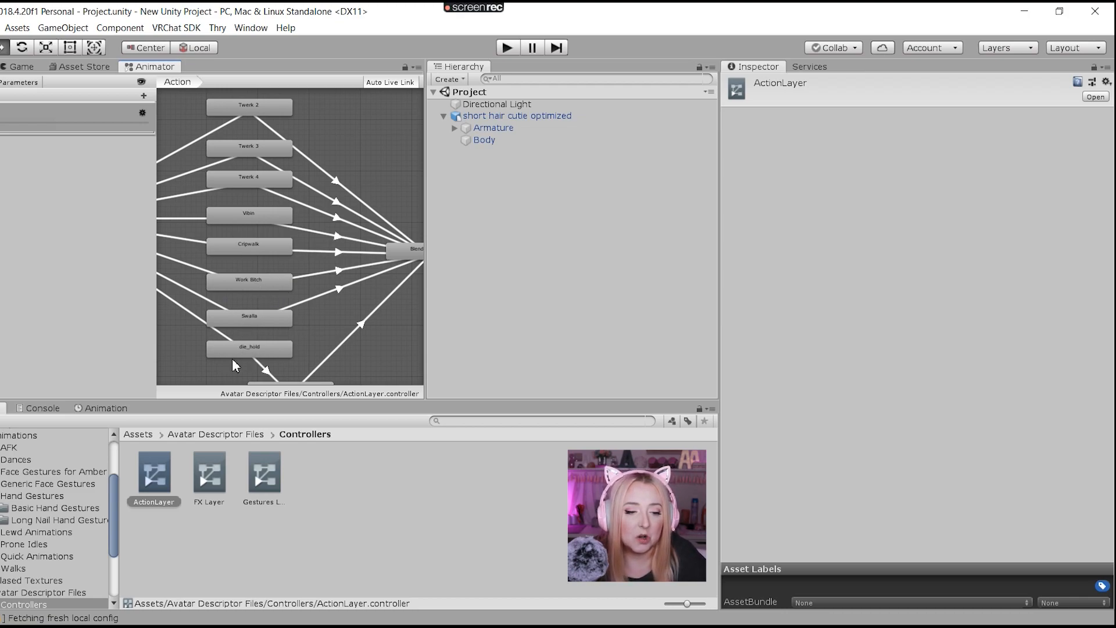
# - Open the Dances folder under Animations, duplicate the short hair cutie optimized avatar in the scene, and select the duplicate
pyautogui.click(138, 434)
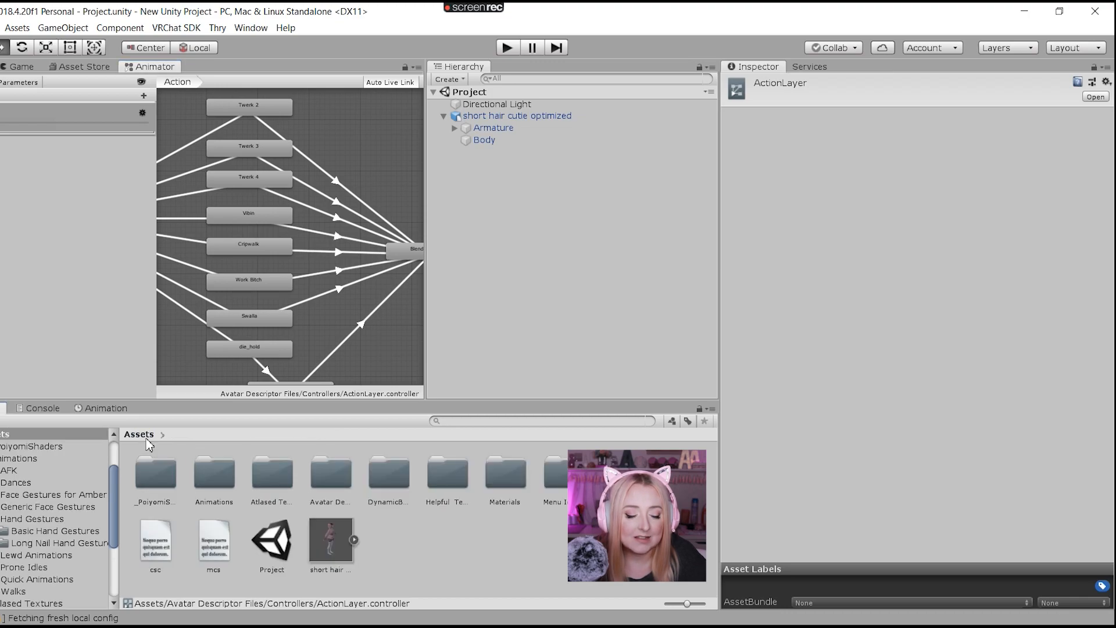
pyautogui.doubleClick(216, 465)
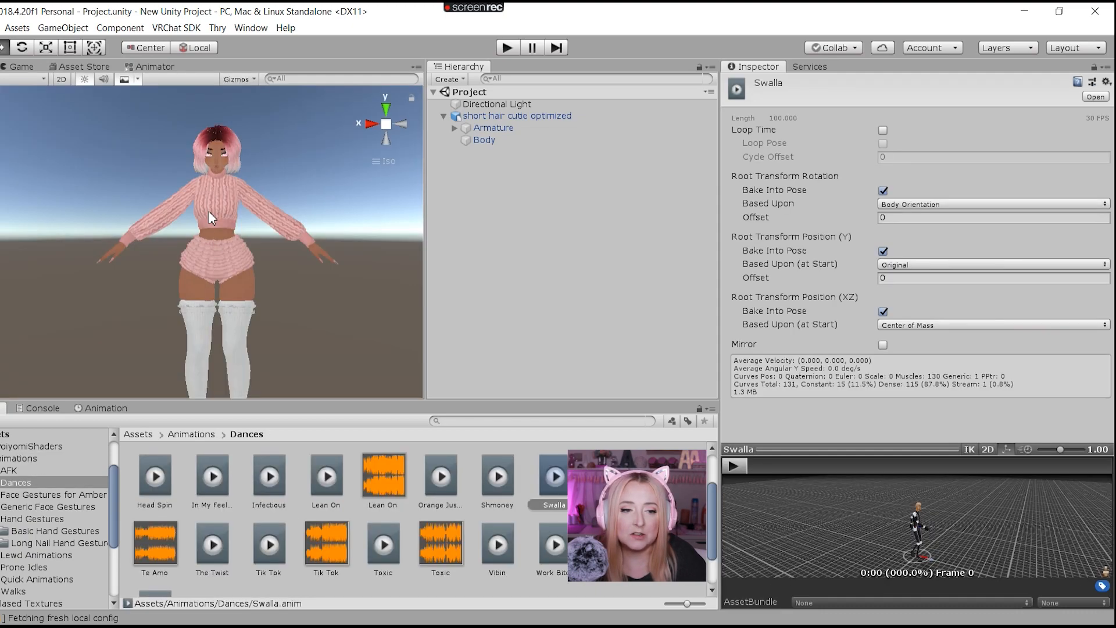
pyautogui.click(211, 218)
pyautogui.click(445, 116)
pyautogui.click(498, 116)
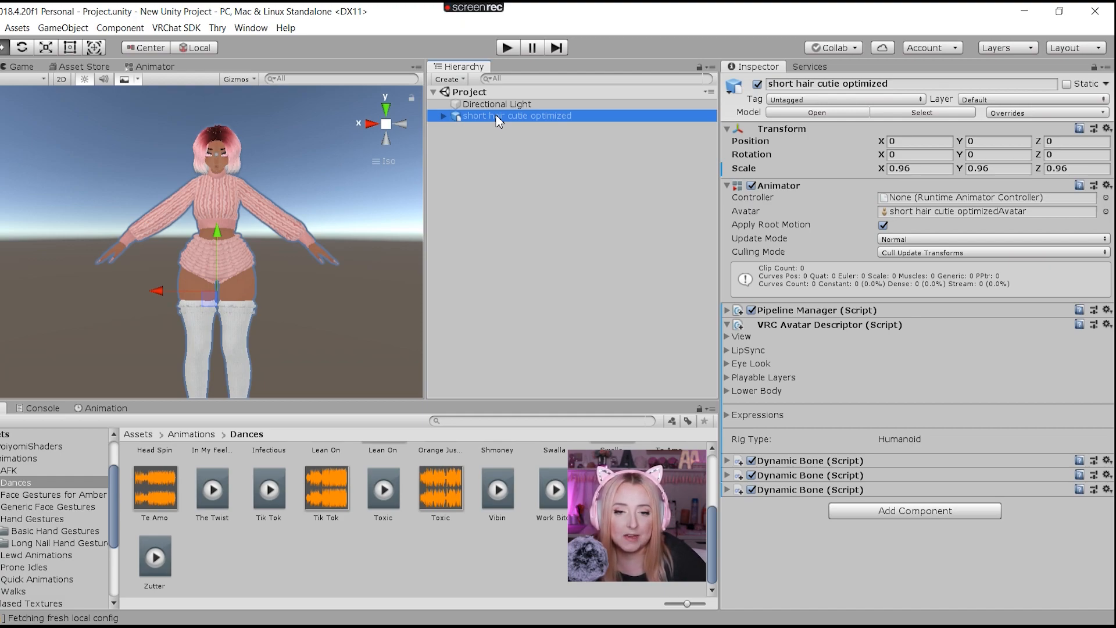
pyautogui.hotkey('ctrl', 'd')
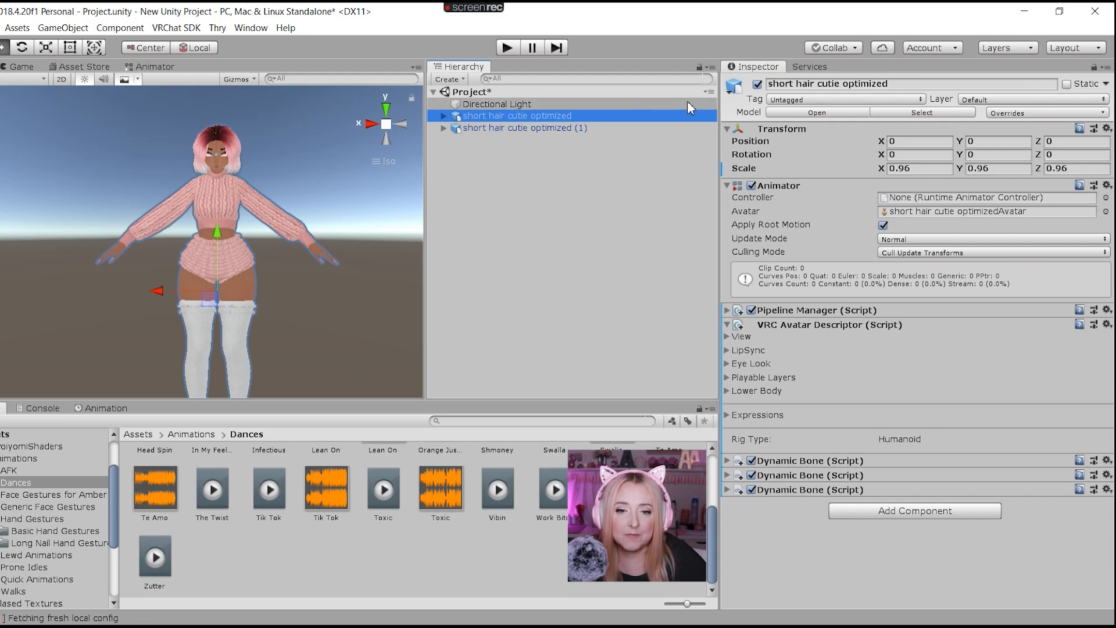
pyautogui.click(562, 128)
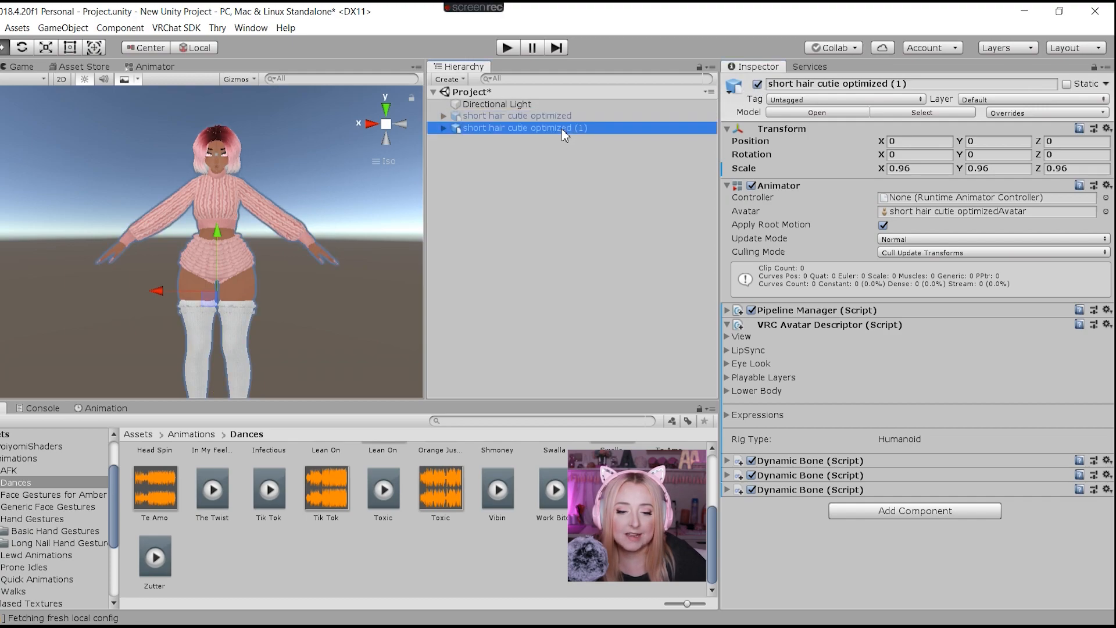
# - Apply the Work Bitch dance animation from the Dances folder to the duplicated avatar and select that avatar
pyautogui.scroll(2, 517, 535)
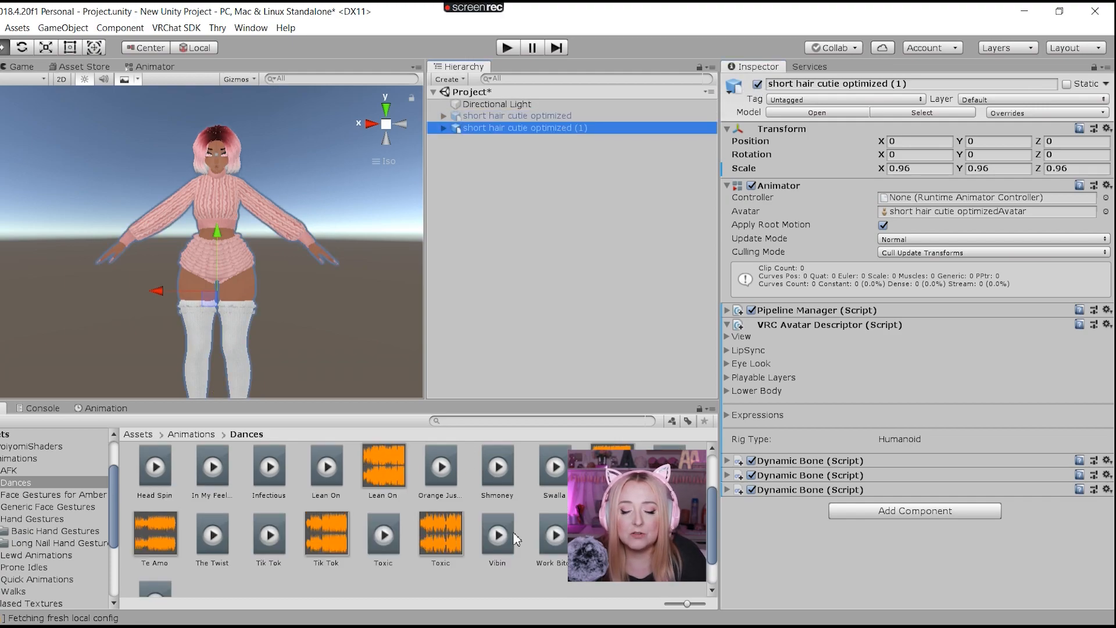
pyautogui.scroll(-4, 514, 540)
pyautogui.click(557, 489)
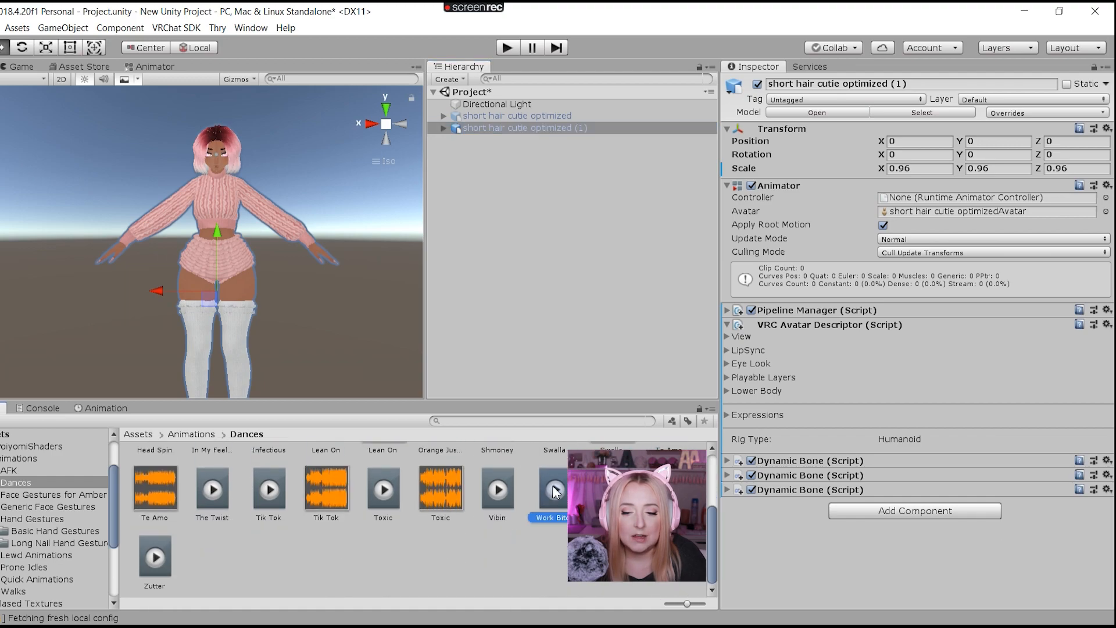
pyautogui.moveTo(558, 487); pyautogui.dragTo(220, 202)
pyautogui.scroll(2, 493, 549)
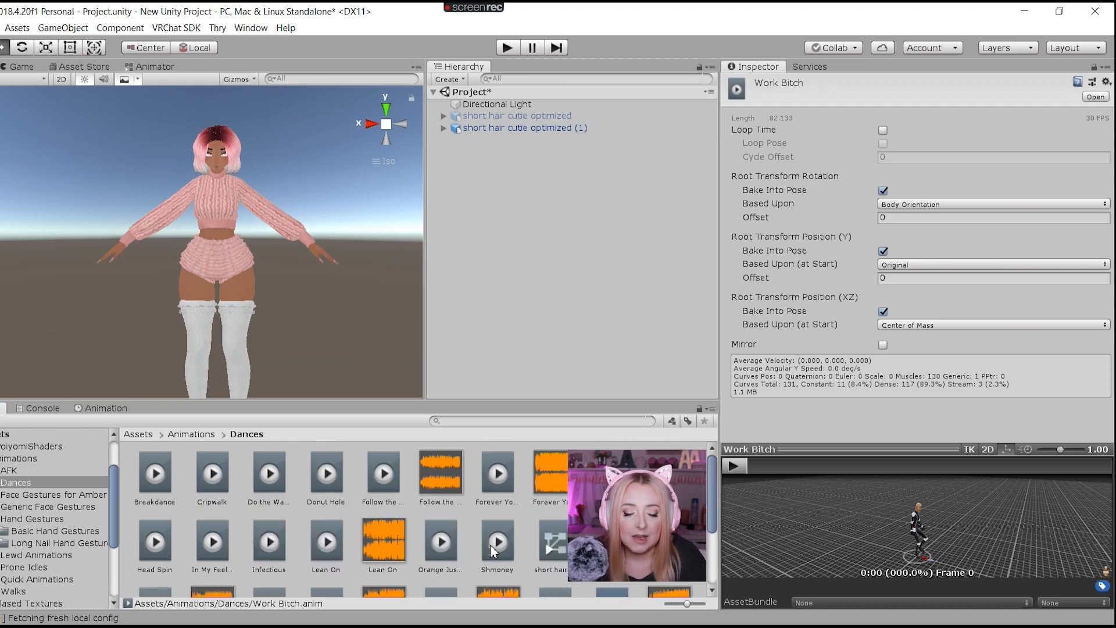
pyautogui.scroll(-1, 492, 550)
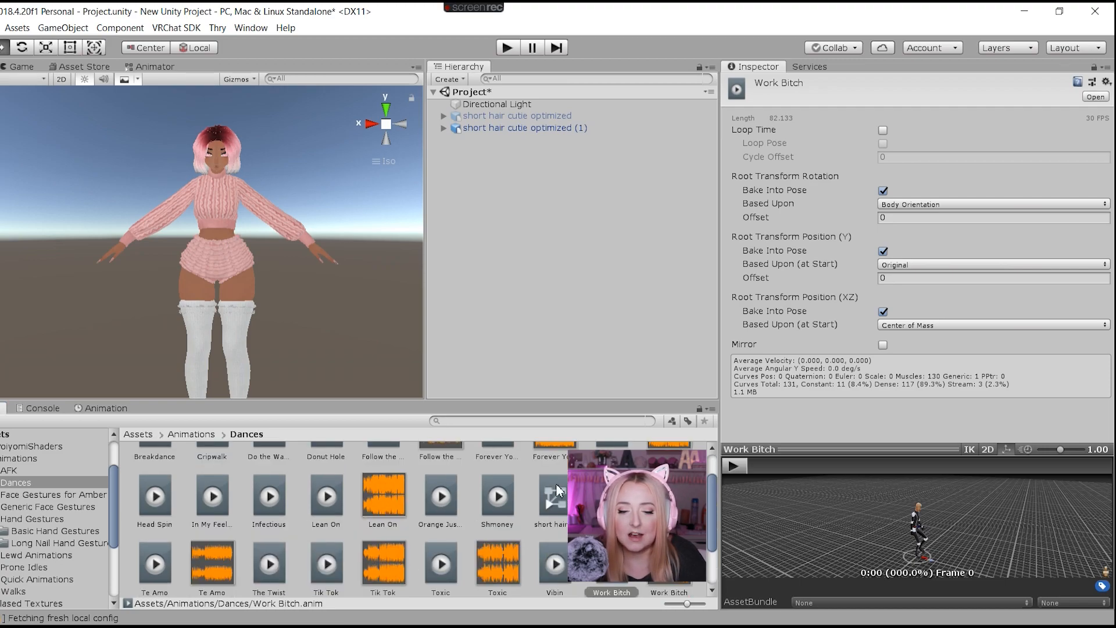
pyautogui.moveTo(557, 510); pyautogui.dragTo(526, 129)
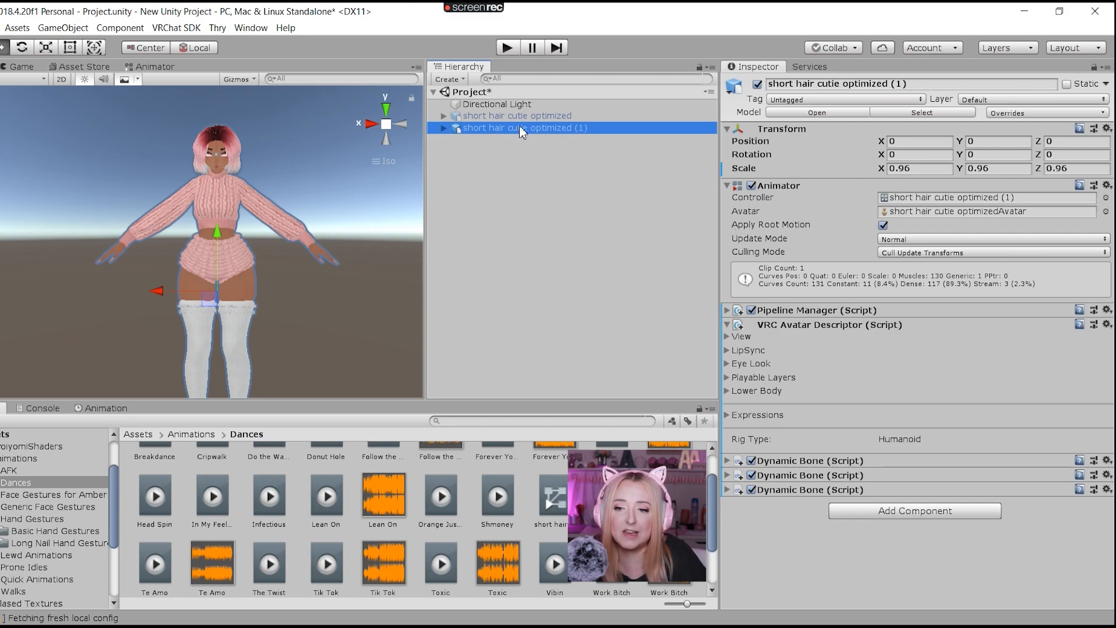
# - Try to apply the Vibin dance to the duplicated avatar and display its Work Bitch clip for animation
pyautogui.scroll(-3, 459, 533)
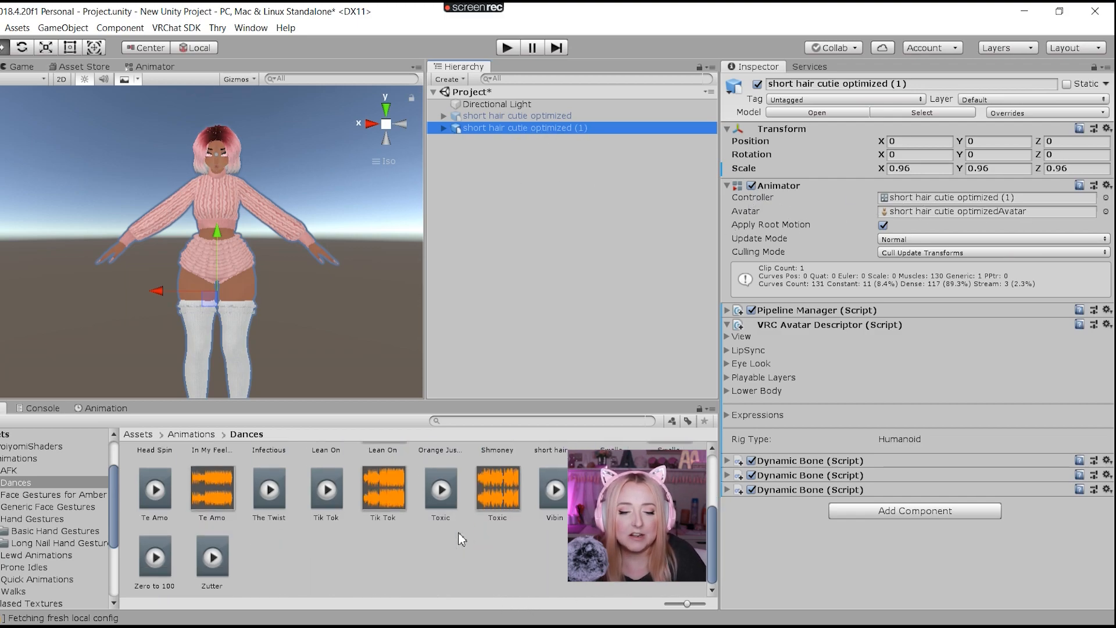
pyautogui.scroll(2, 539, 496)
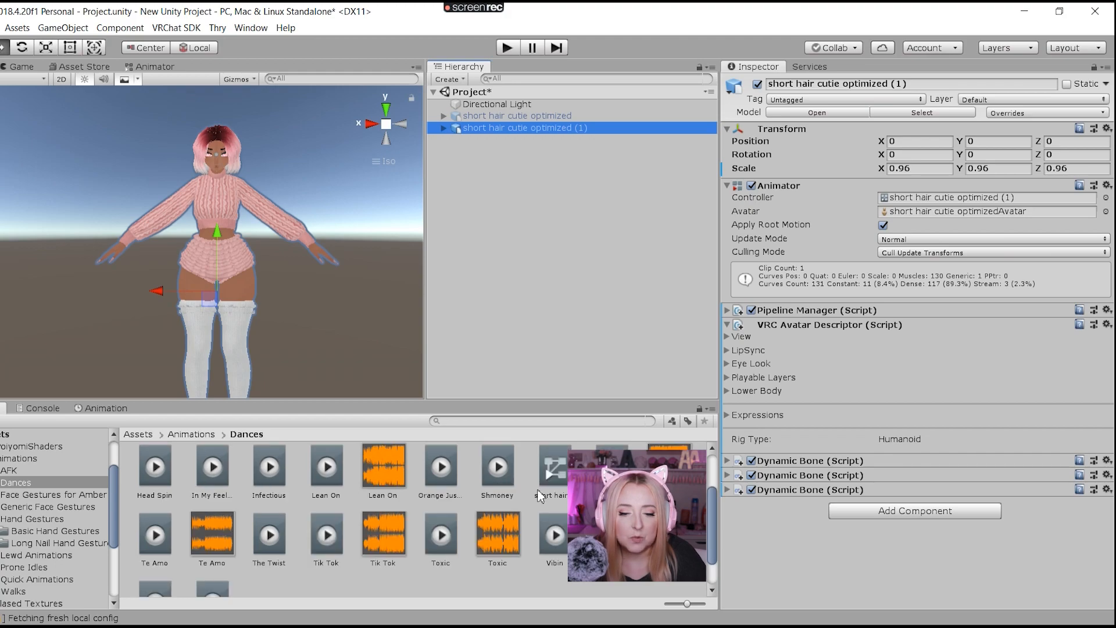
pyautogui.moveTo(555, 532); pyautogui.dragTo(218, 229)
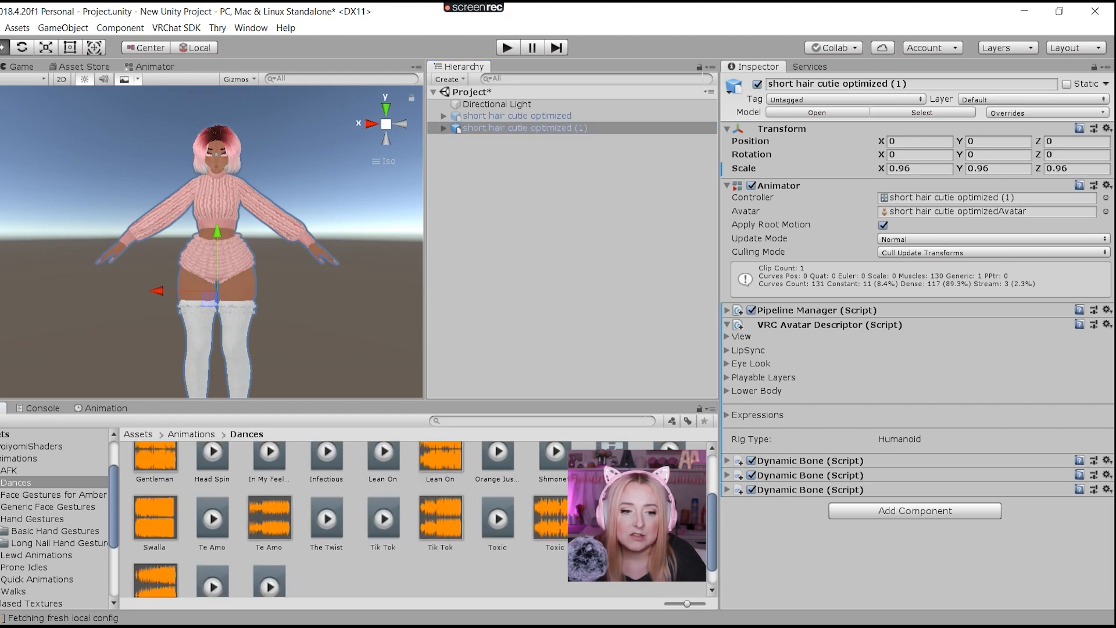
pyautogui.click(117, 408)
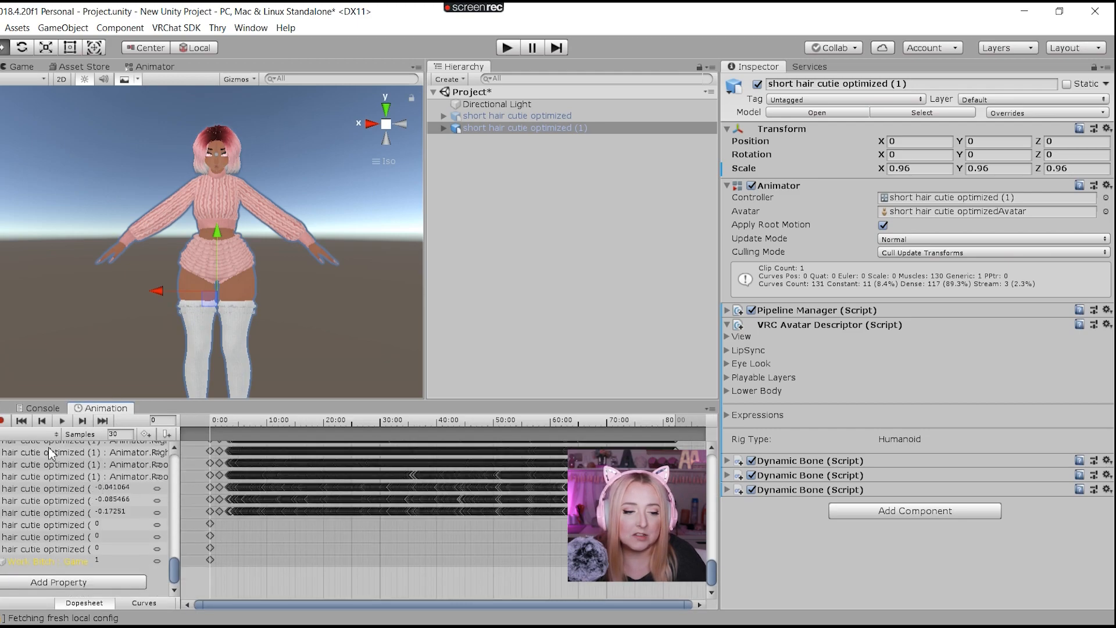
pyautogui.click(28, 434)
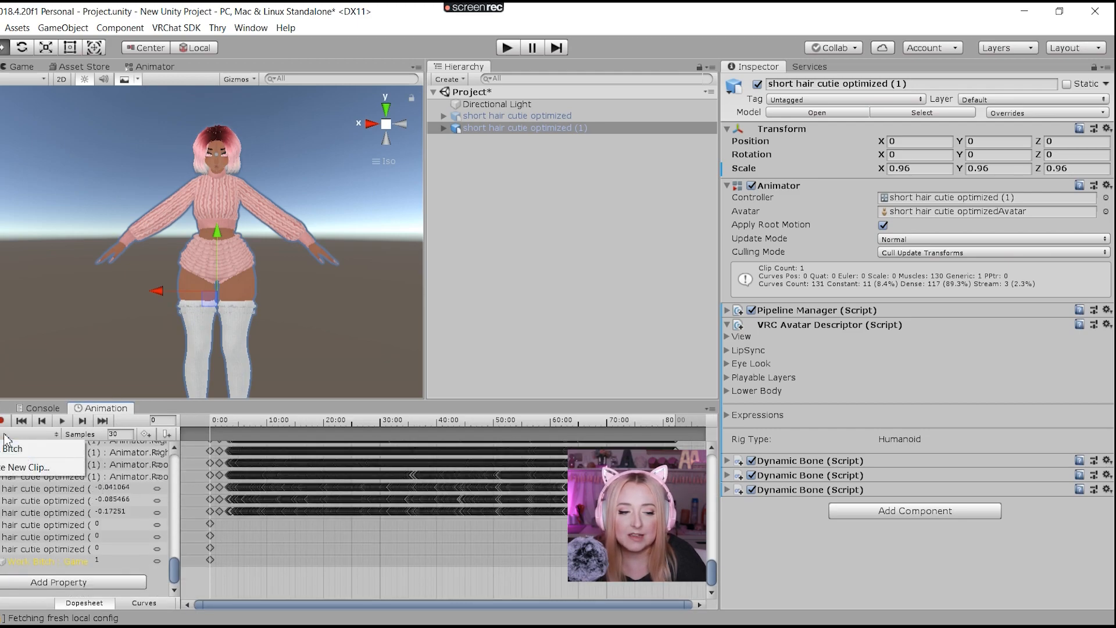
pyautogui.click(38, 447)
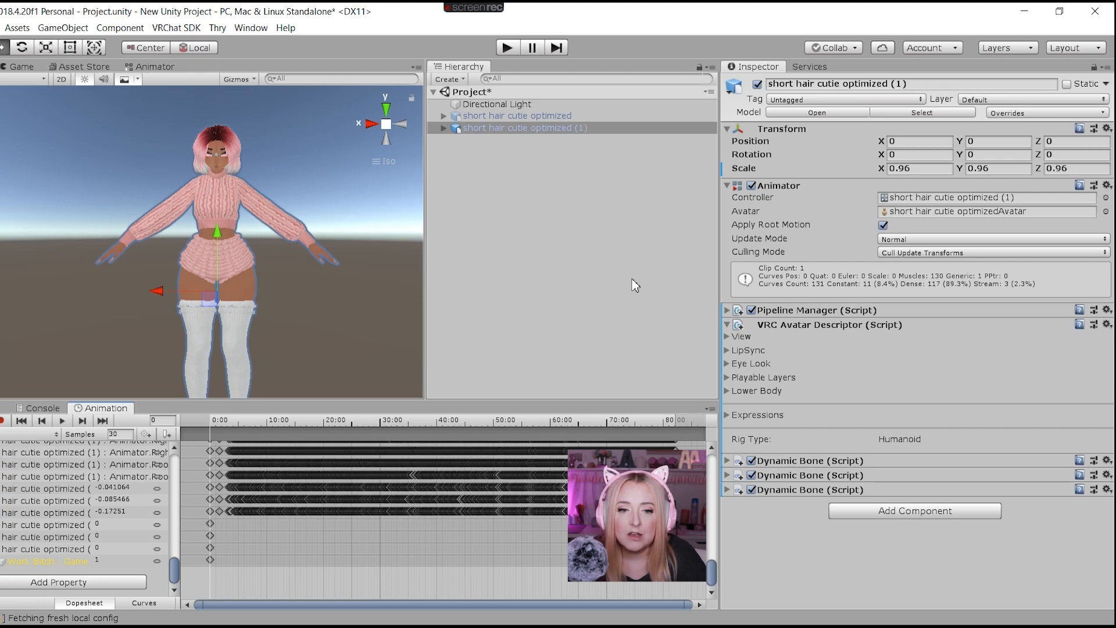
# - Expand the original avatar's Armature, select its Hips bone, and bring the Dances folder's assets back into view
pyautogui.click(444, 116)
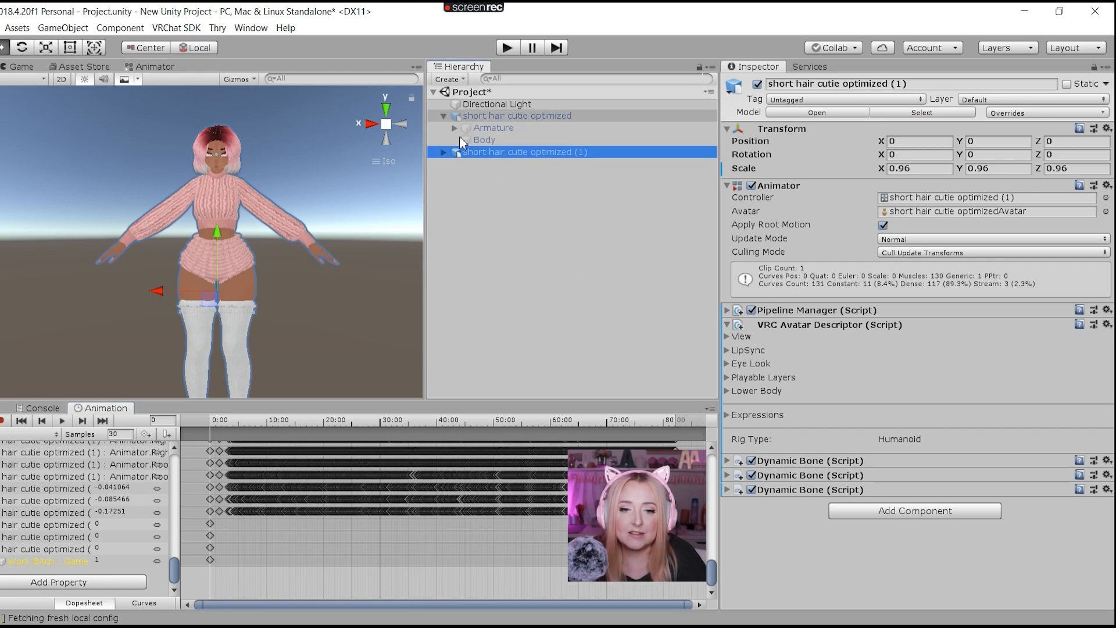
pyautogui.click(455, 128)
pyautogui.click(500, 141)
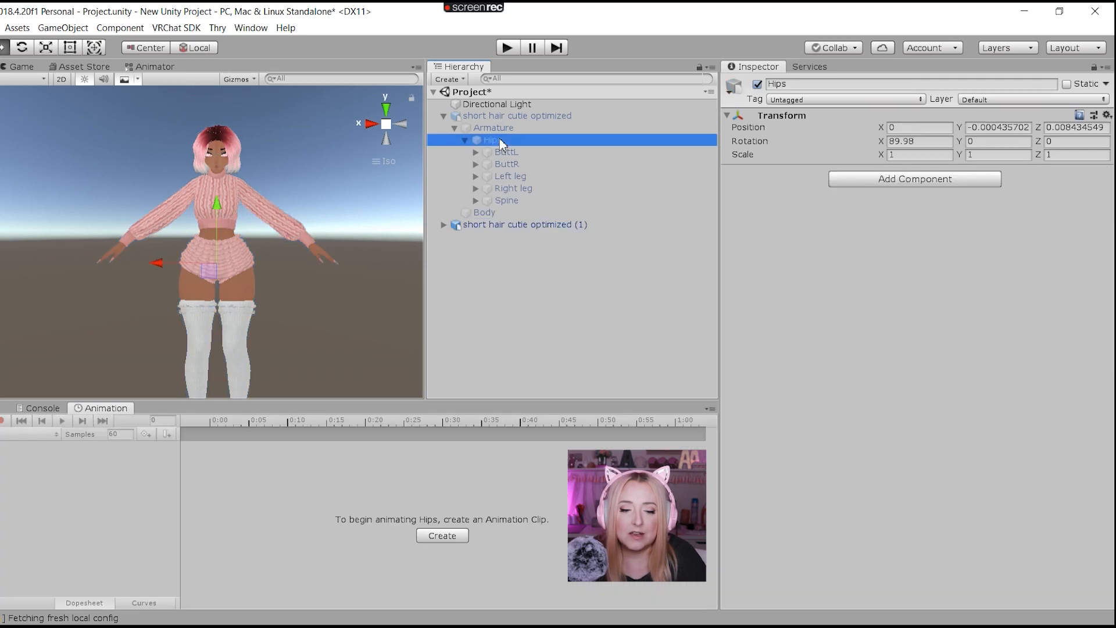
pyautogui.click(4, 407)
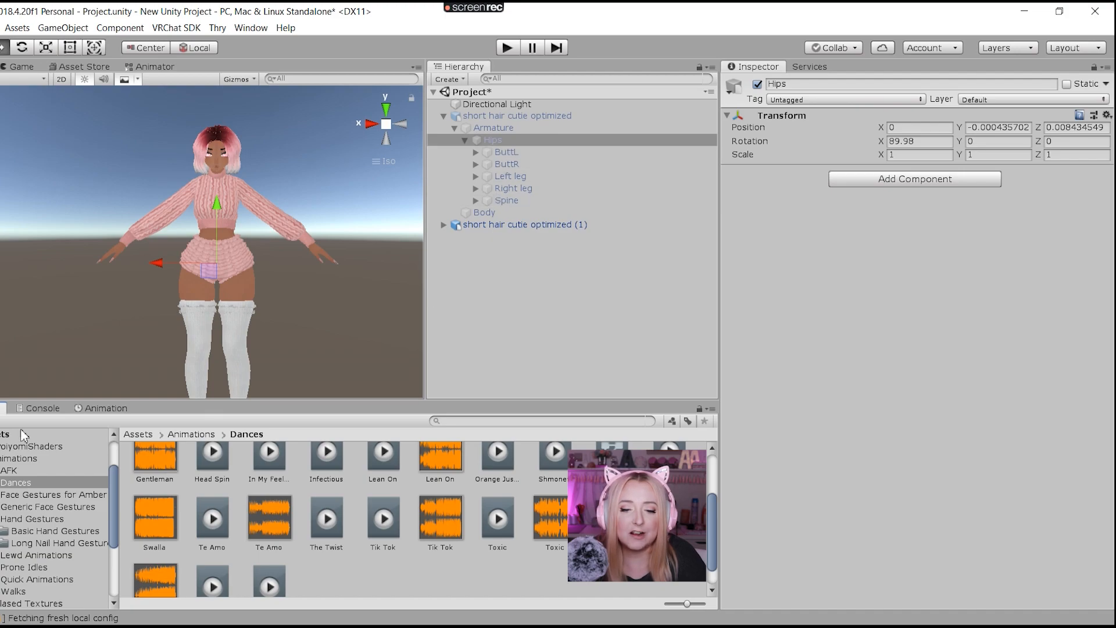
pyautogui.click(710, 409)
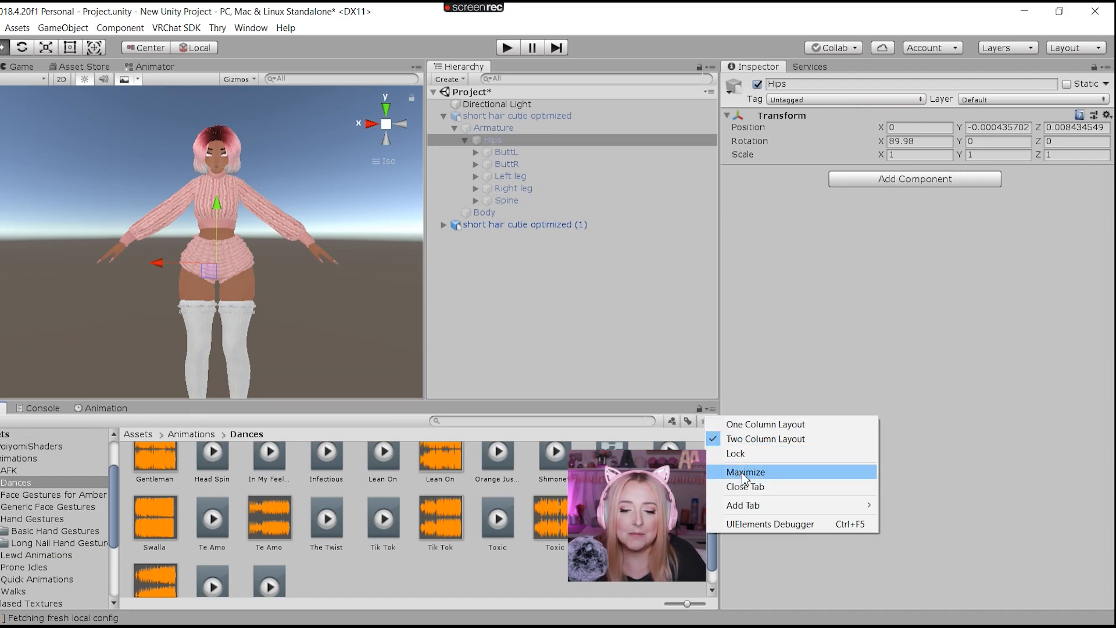
pyautogui.moveTo(755, 507)
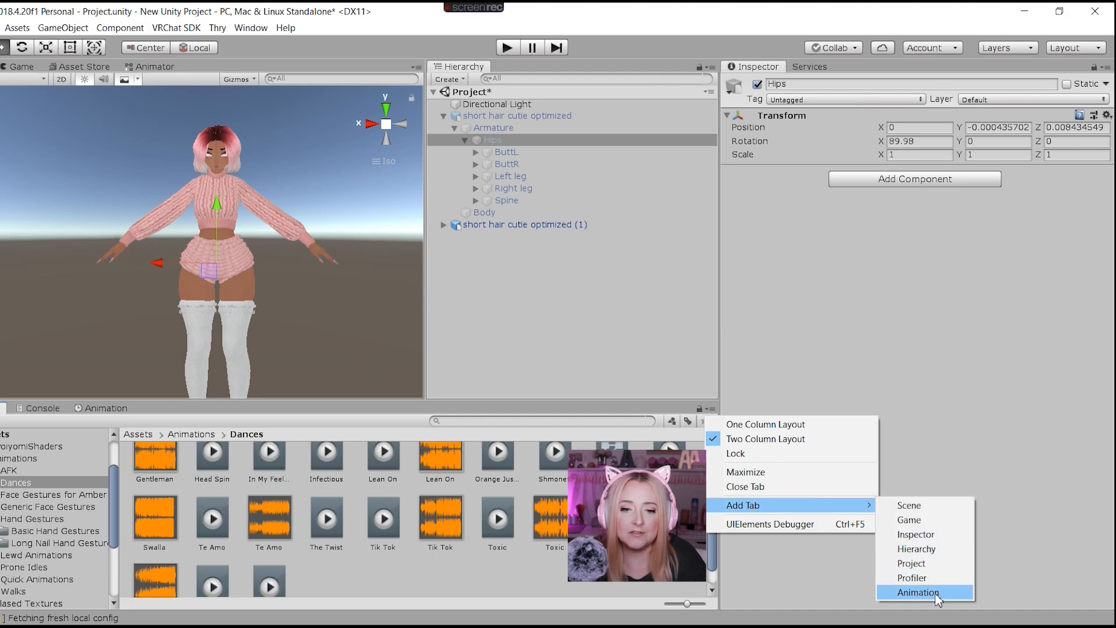
pyautogui.click(487, 292)
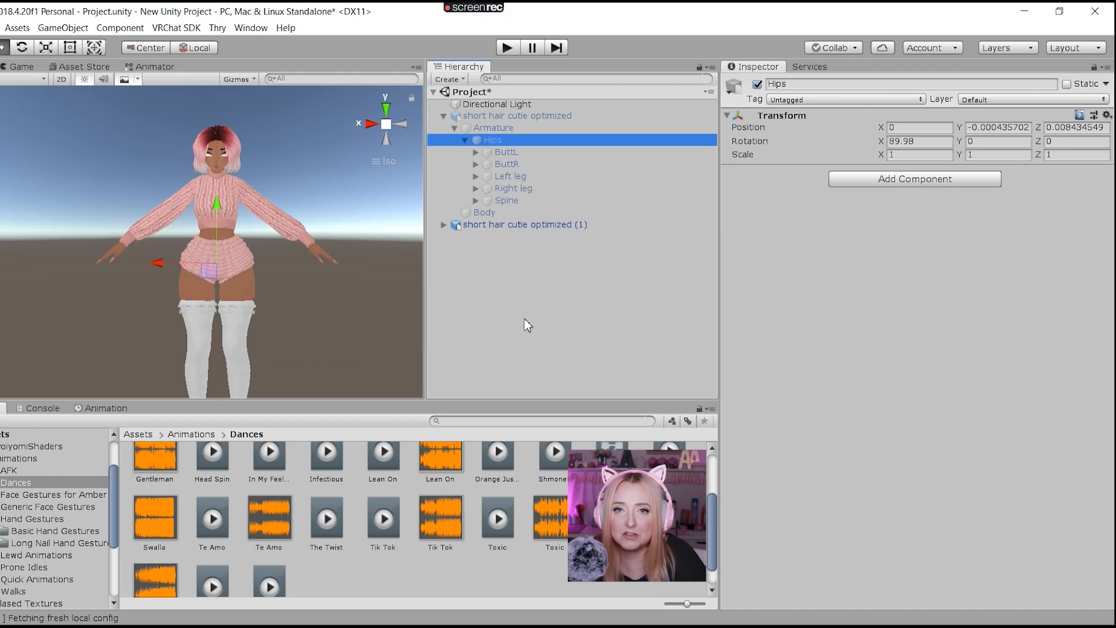
# - Add an Audio Source under the original avatar's Hips bone and rename it Swalla
pyautogui.rightClick(493, 140)
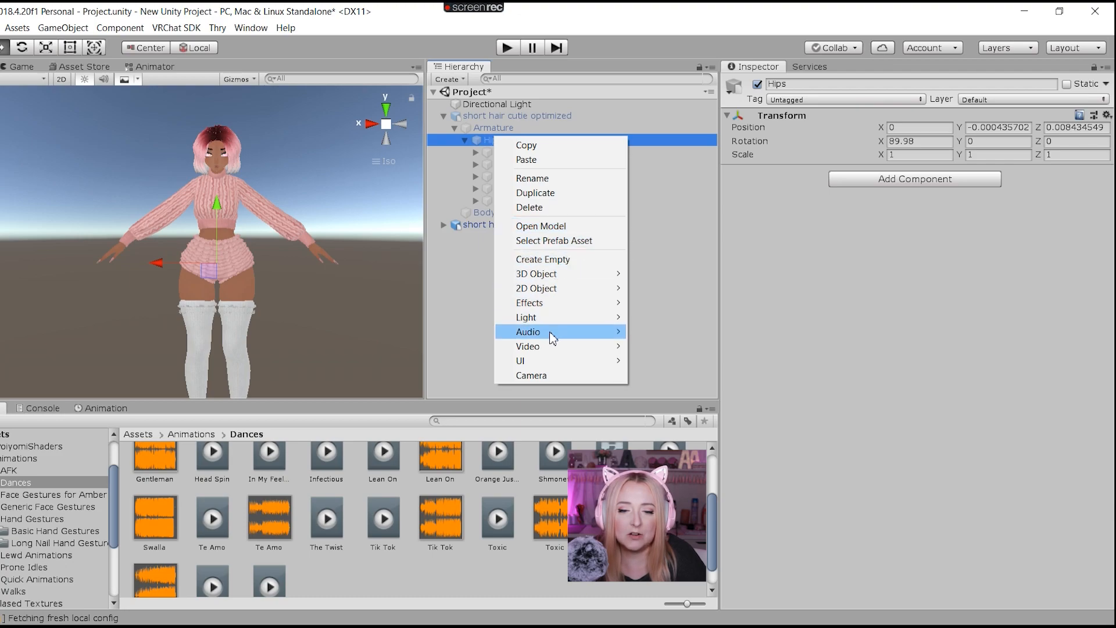
pyautogui.moveTo(586, 336)
pyautogui.click(649, 339)
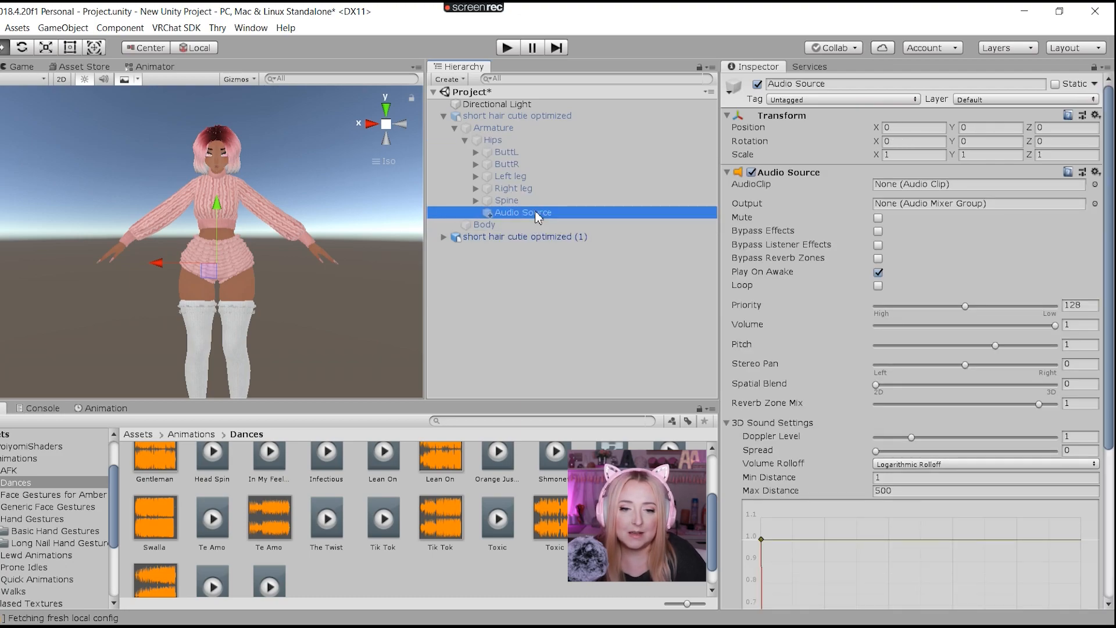
pyautogui.doubleClick(535, 210)
pyautogui.write('Swalla')
pyautogui.press('Return')
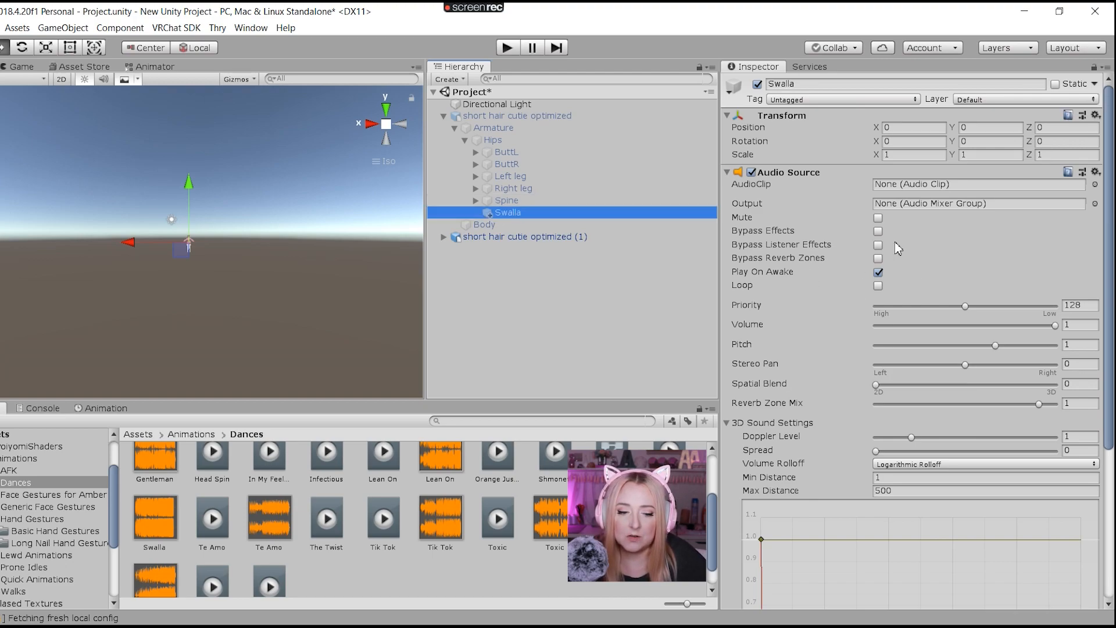
# - Assign the Swalla audio file as the Swalla source's clip and set its Priority to 0
pyautogui.scroll(-1, 233, 537)
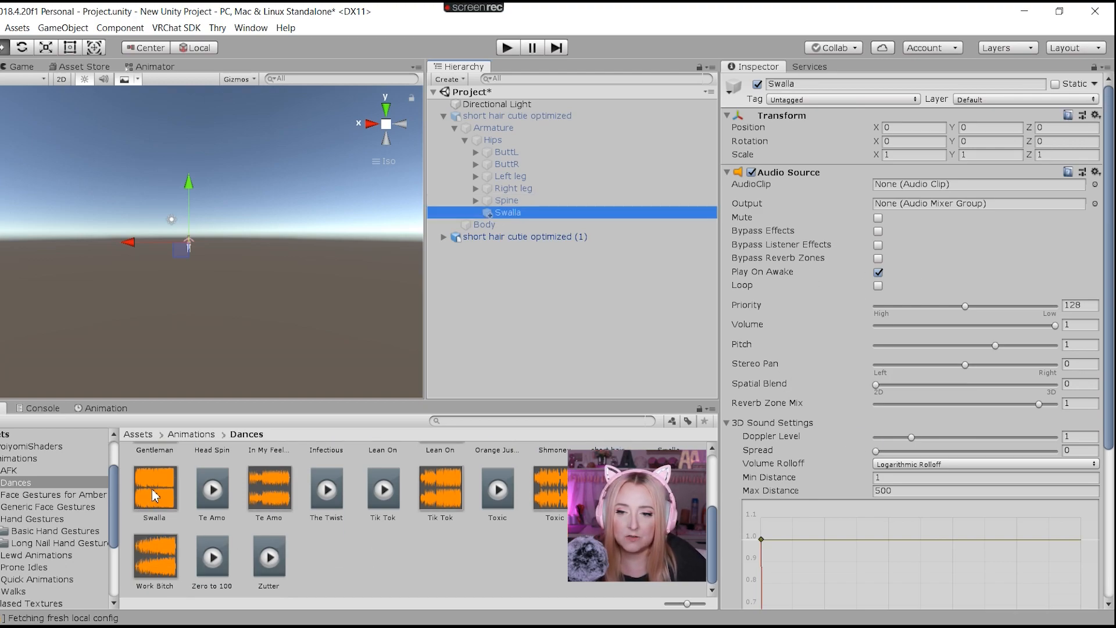
pyautogui.moveTo(155, 495); pyautogui.dragTo(914, 196)
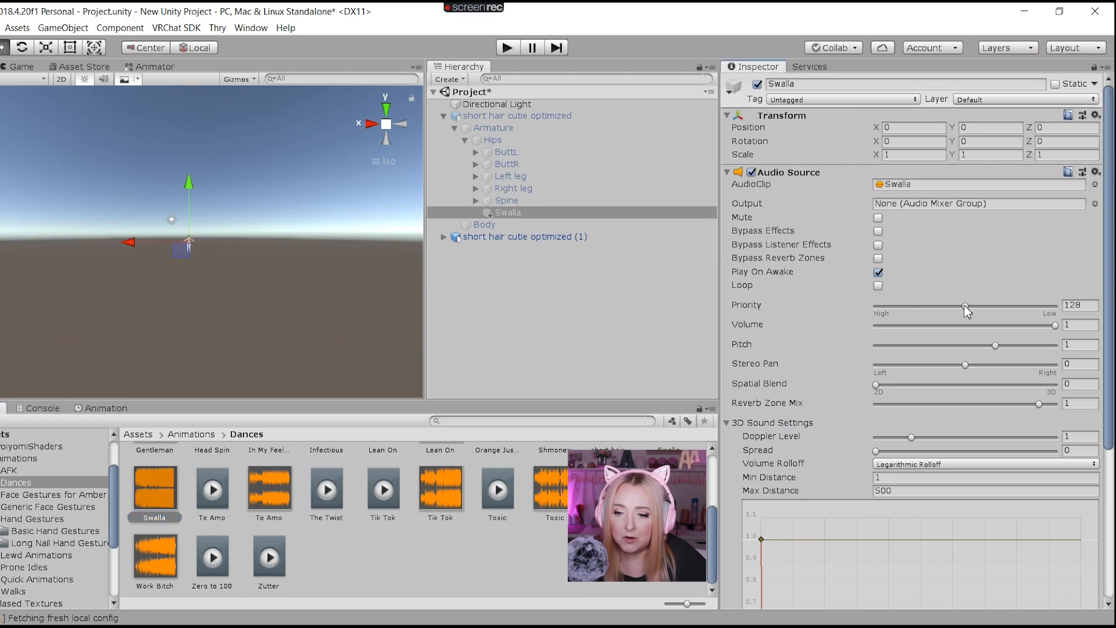
pyautogui.moveTo(965, 306); pyautogui.dragTo(870, 315)
pyautogui.scroll(-2, 869, 315)
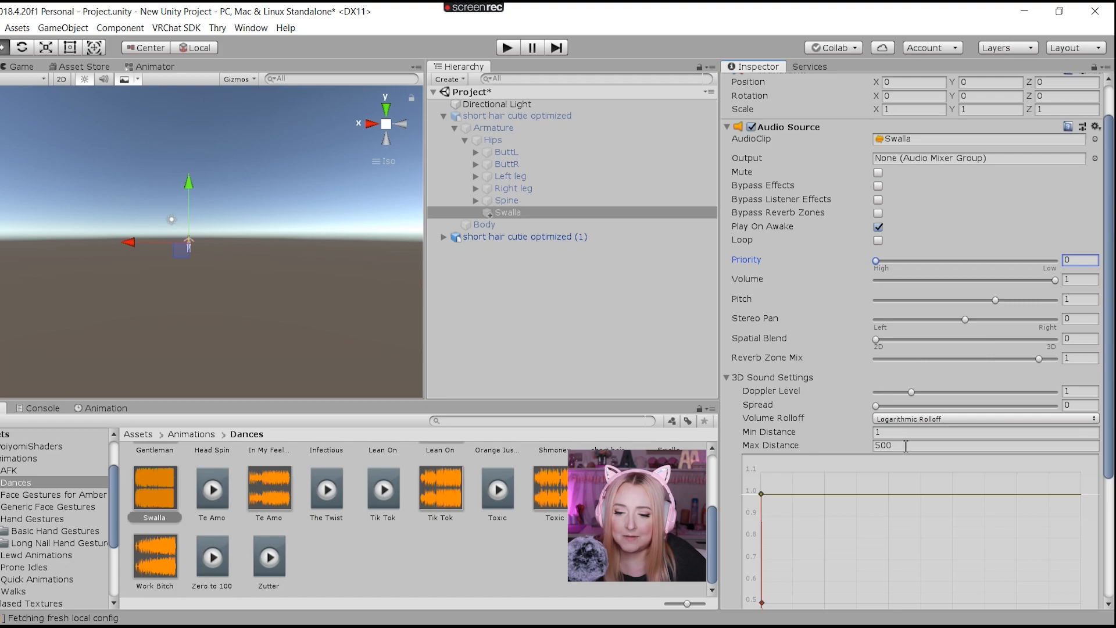
# - Set the Swalla audio source's Max Distance to 20 and review its remaining sound settings
pyautogui.click(914, 445)
pyautogui.write('20')
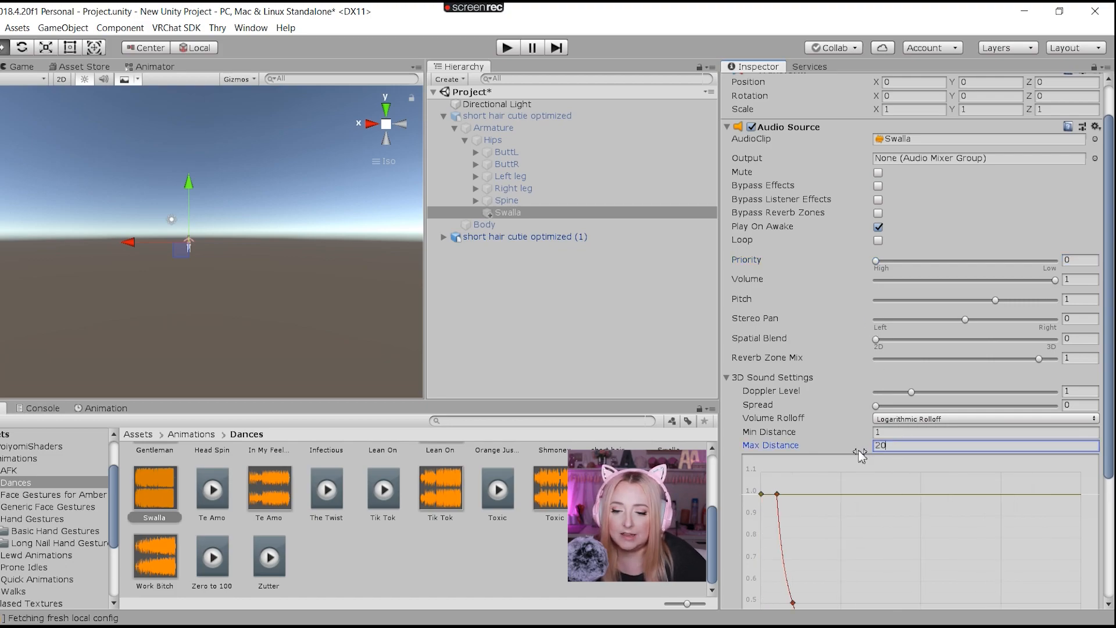
pyautogui.scroll(-5, 860, 457)
pyautogui.scroll(6, 860, 457)
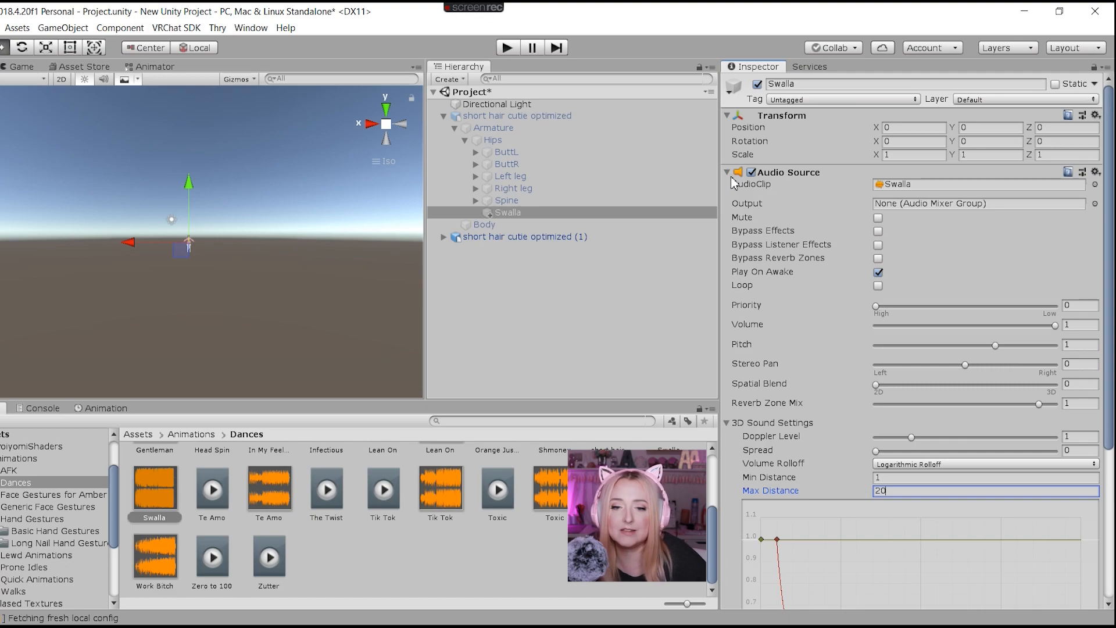
# - Duplicate the Swalla source under the original avatar's Hips, rename the copy Work Bitch, and assign the Work Bitch audio file as its clip
pyautogui.click(542, 215)
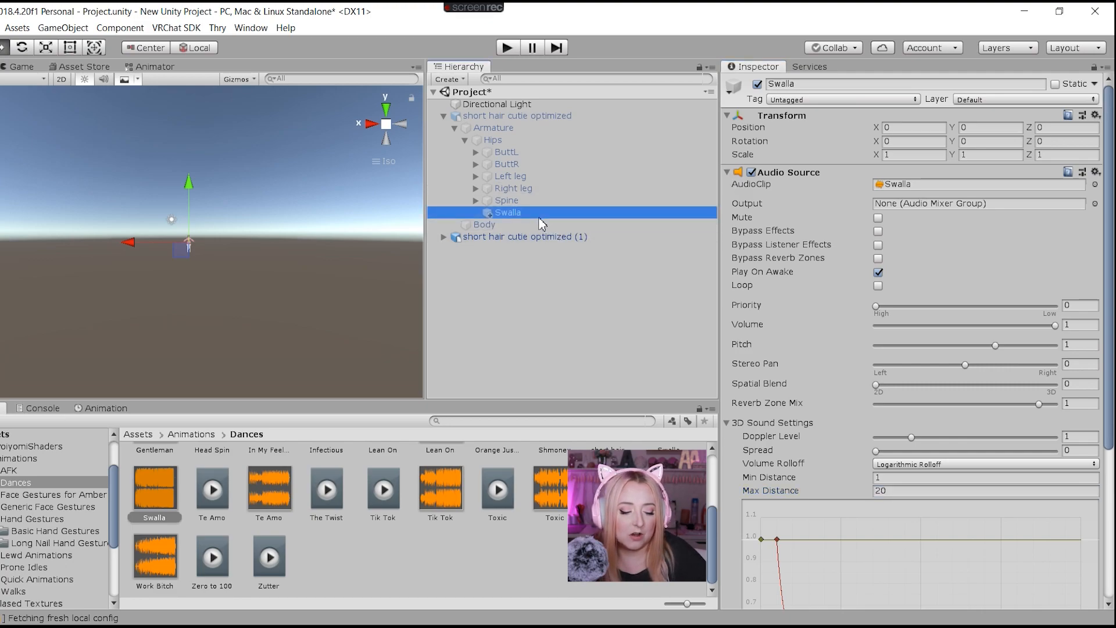
pyautogui.hotkey('ctrl', 'd')
pyautogui.click(518, 224)
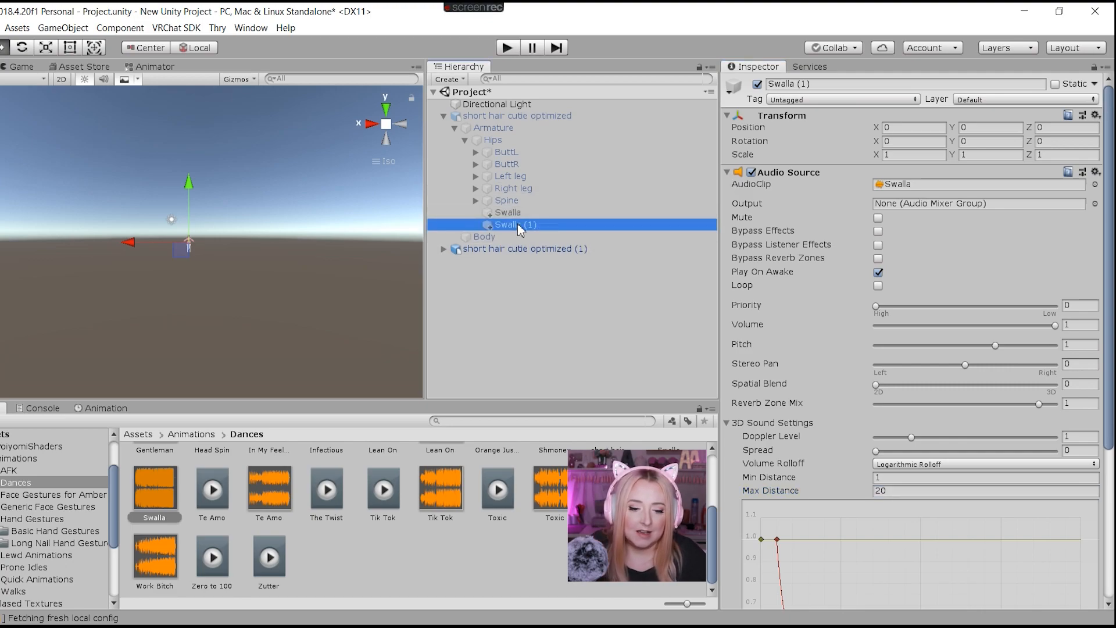
pyautogui.write('Work Bitch')
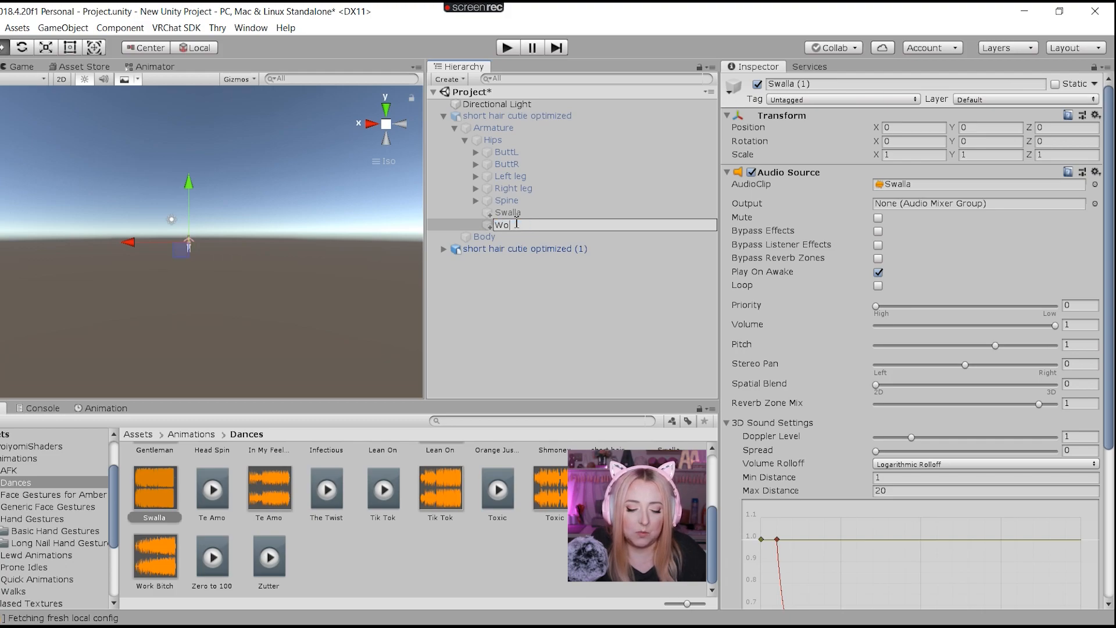
pyautogui.press('Return')
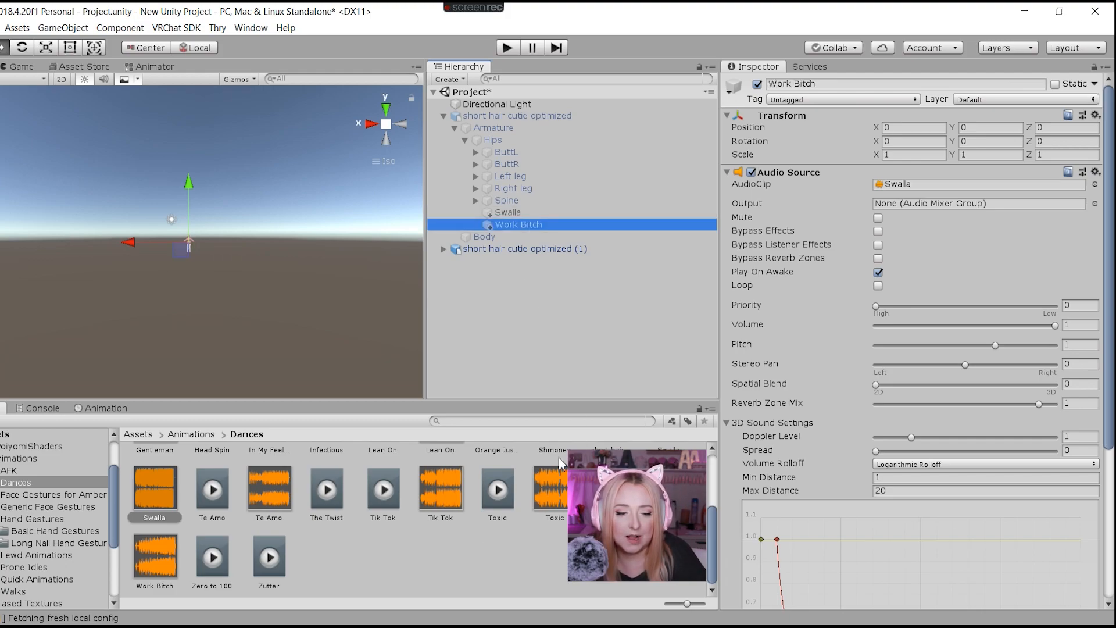
pyautogui.moveTo(169, 555); pyautogui.dragTo(980, 184)
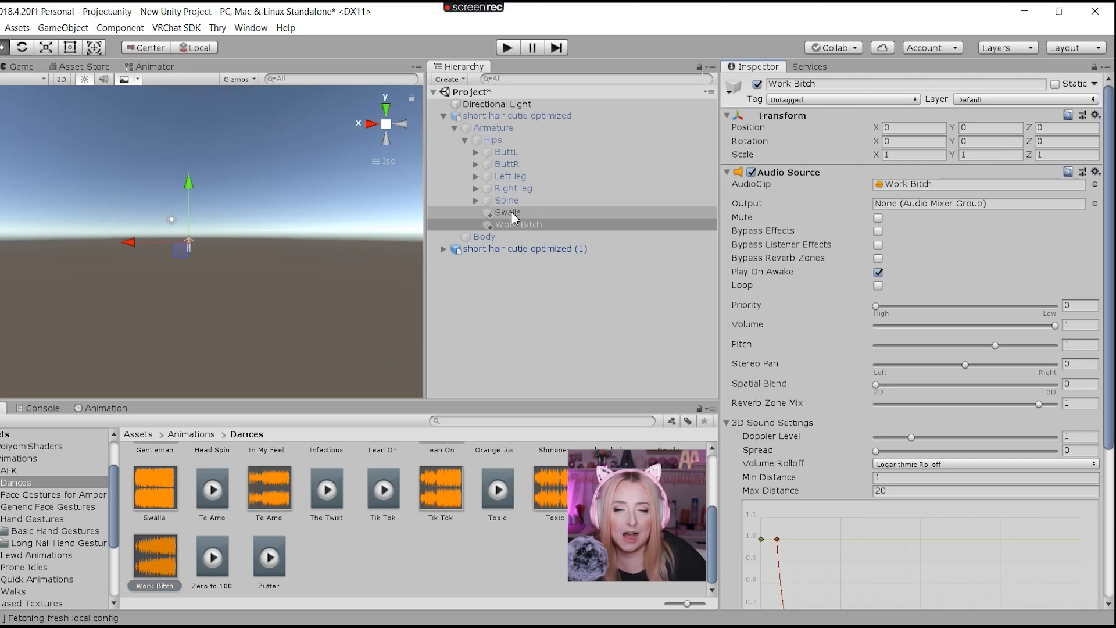
# - Copy the original avatar's Swalla and Work Bitch sources into the duplicated avatar's Armature
pyautogui.keyDown('ctrl'); pyautogui.click(513, 214); pyautogui.keyUp('ctrl')
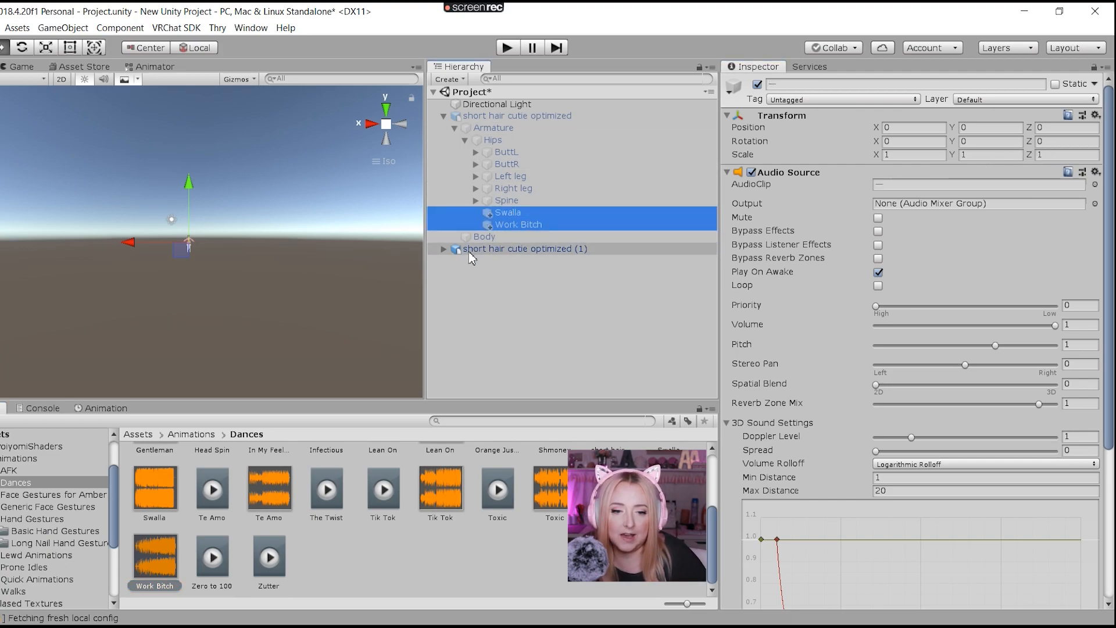
pyautogui.moveTo(452, 256); pyautogui.dragTo(493, 261)
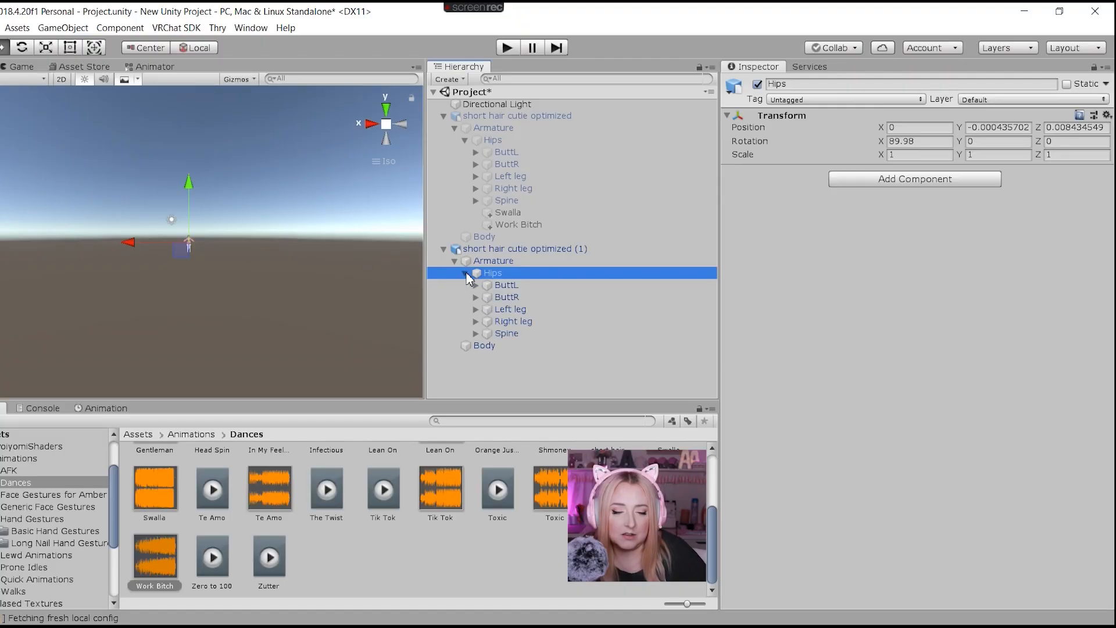
pyautogui.moveTo(470, 276); pyautogui.dragTo(491, 291)
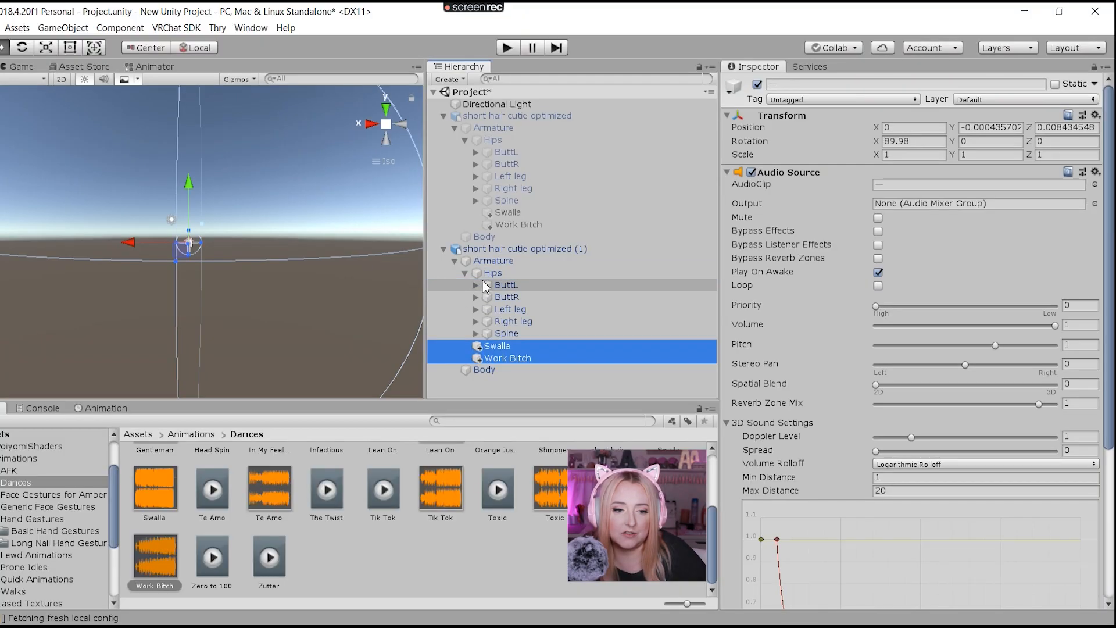
pyautogui.doubleClick(532, 357)
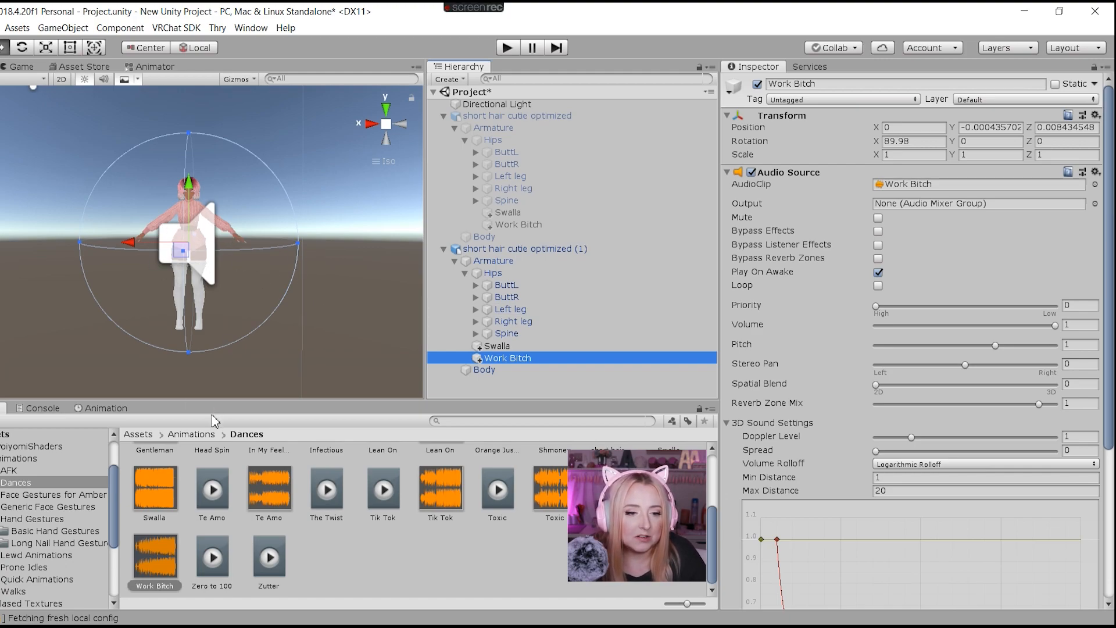
# - Display the duplicated avatar's dance clip for animation and remove its missing Work Bitch property
pyautogui.click(486, 249)
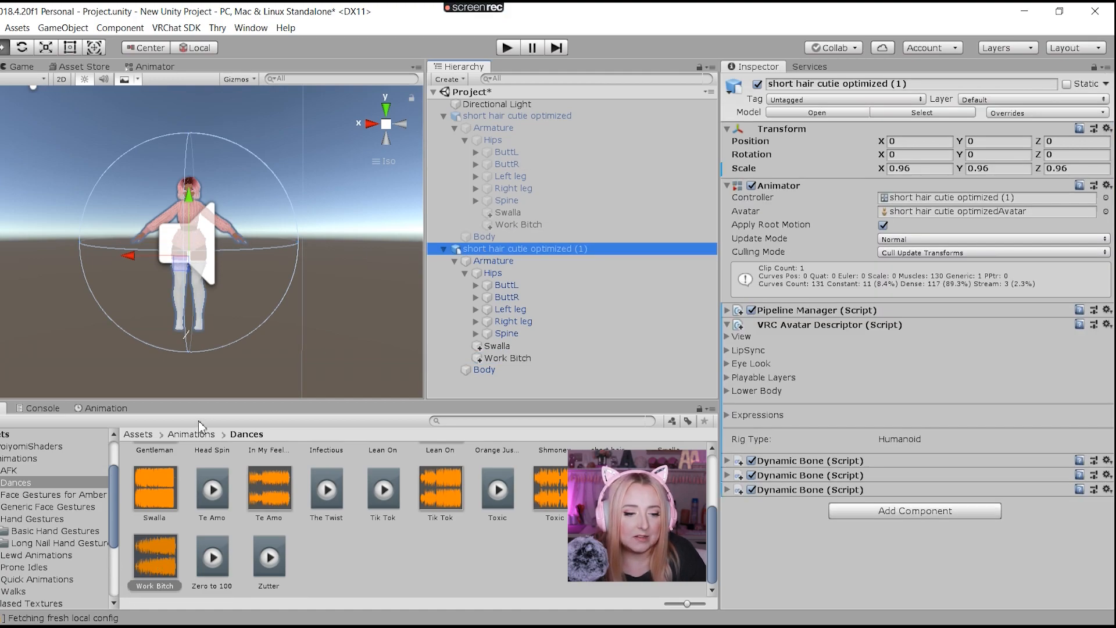
pyautogui.click(90, 409)
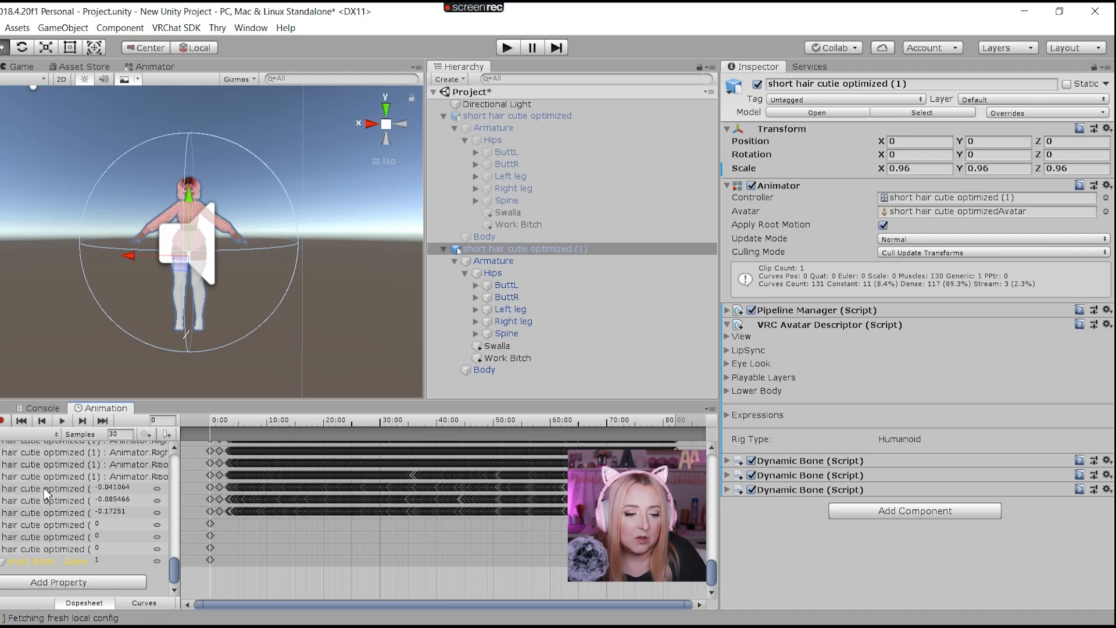
pyautogui.click(12, 563)
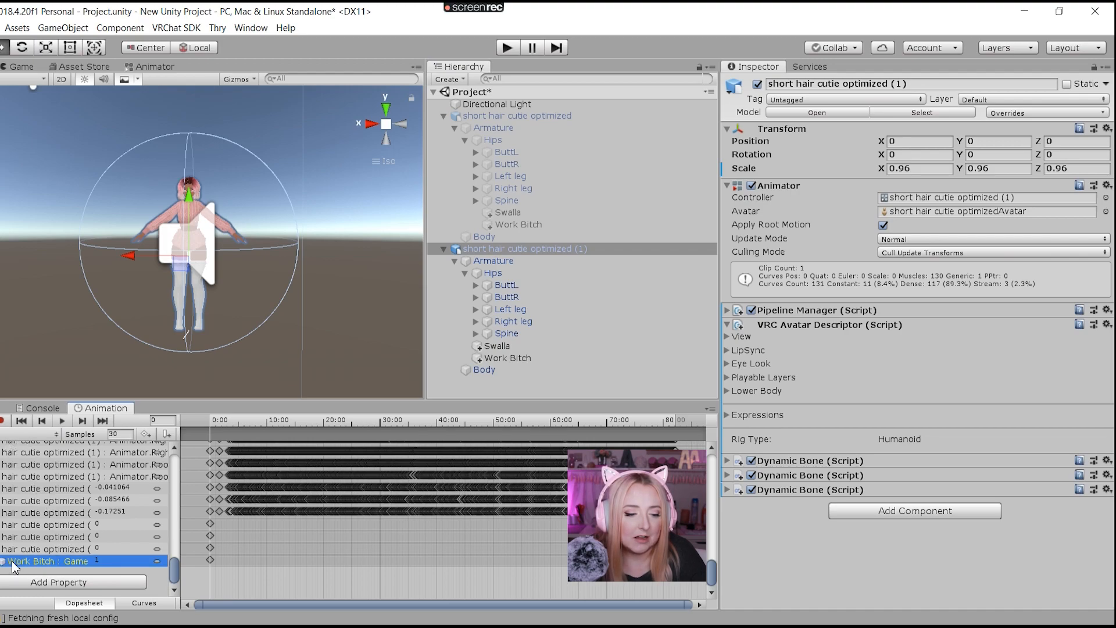
pyautogui.rightClick(38, 563)
pyautogui.click(53, 569)
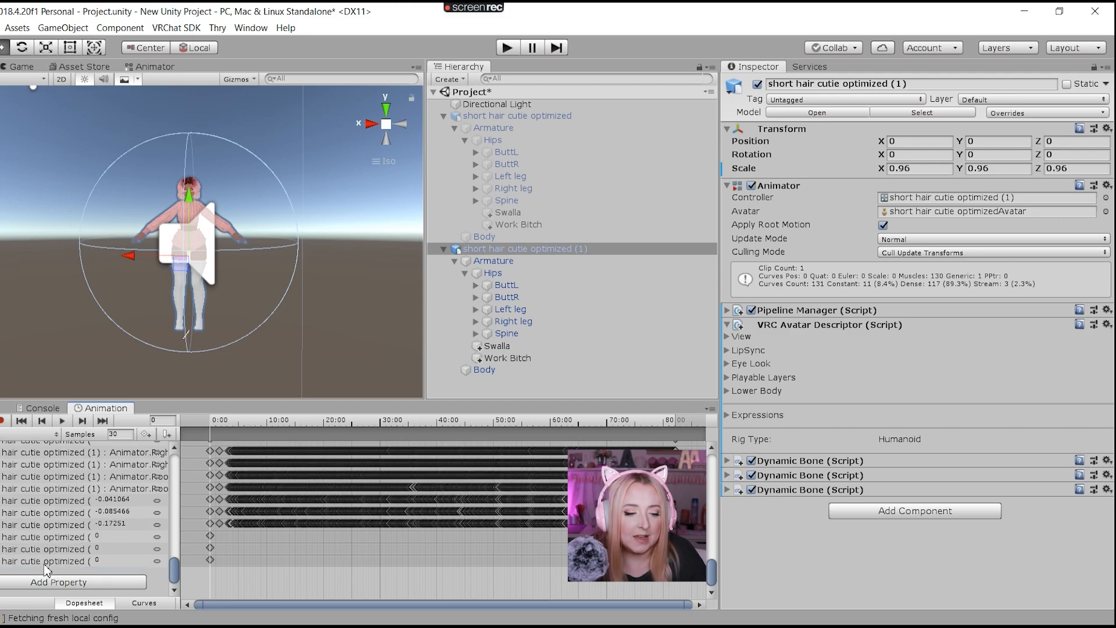
# - Add the Is Active property of the Work Bitch source directly under Armature to the dance clip
pyautogui.click(22, 583)
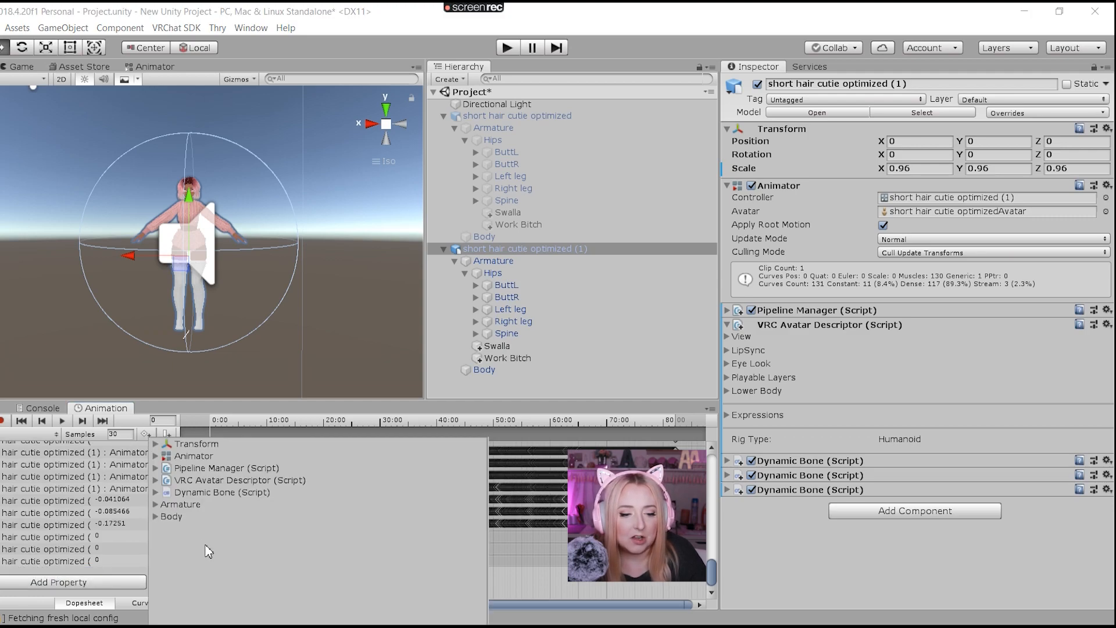
pyautogui.click(155, 505)
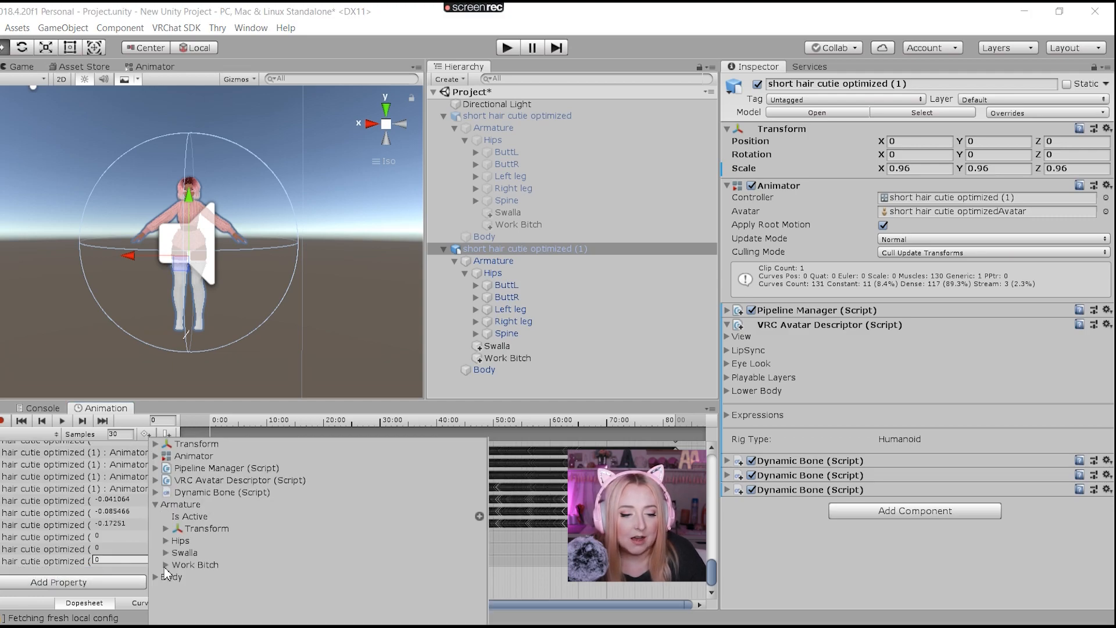
pyautogui.click(165, 565)
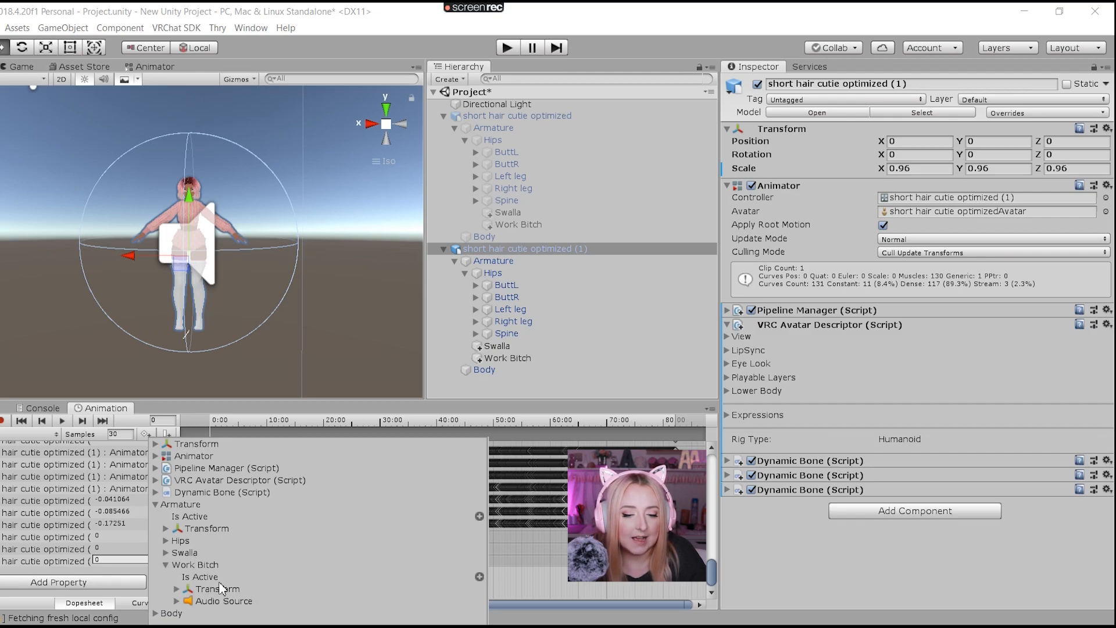
pyautogui.click(479, 576)
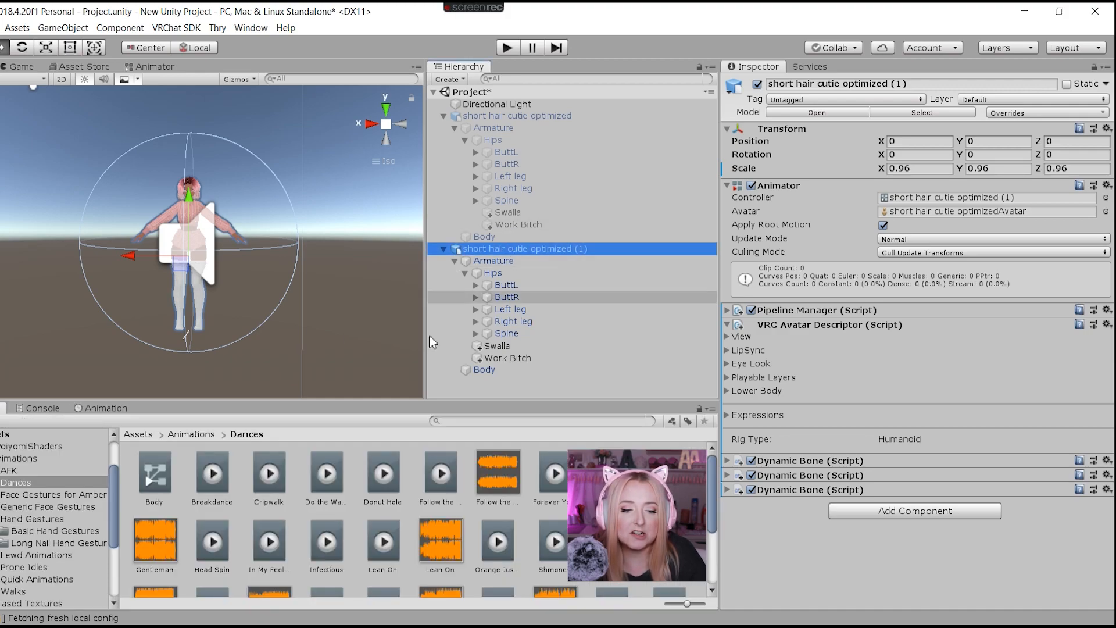
# - Assign the Body controller to the duplicated avatar and start replacing its clip's missing Swalla property with one from the Armature
pyautogui.moveTo(160, 495); pyautogui.dragTo(912, 200)
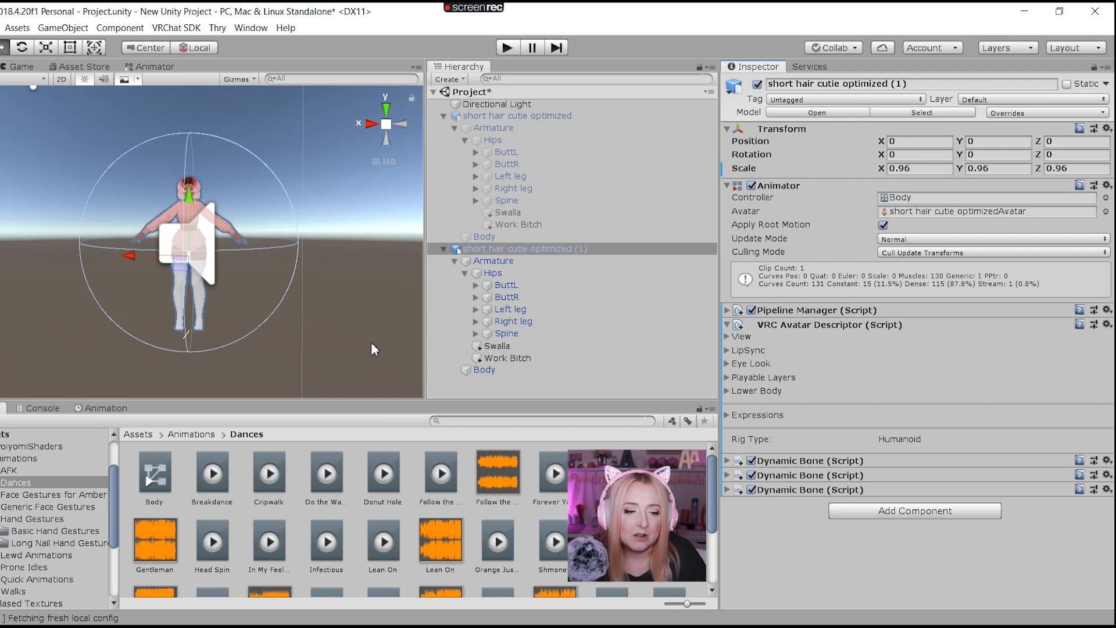
pyautogui.click(105, 409)
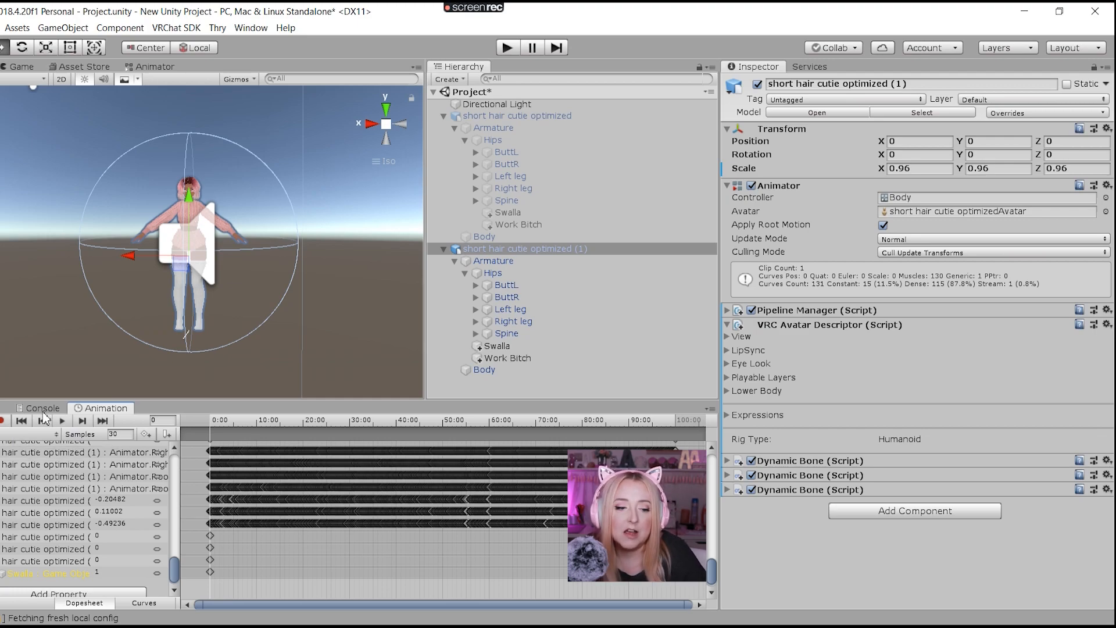
pyautogui.scroll(-1, 28, 581)
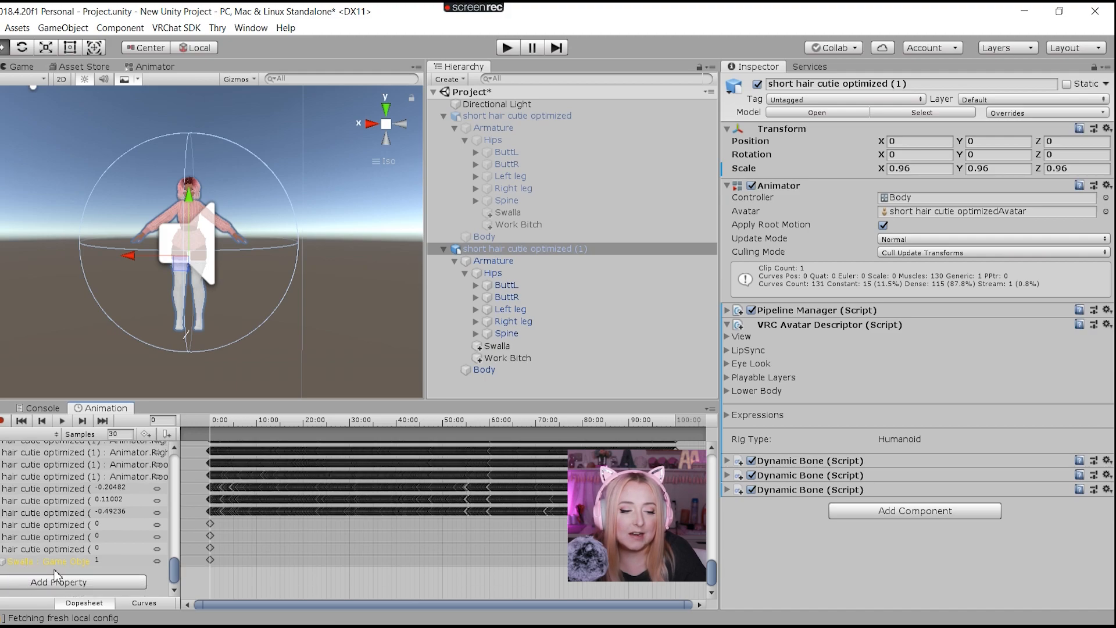
pyautogui.rightClick(54, 562)
pyautogui.click(82, 573)
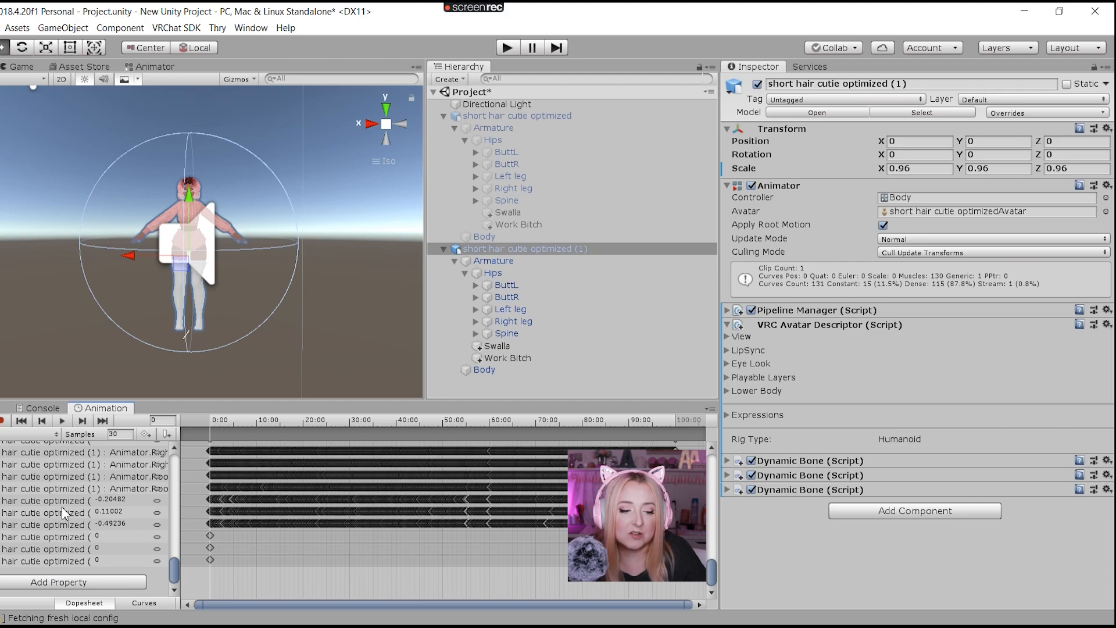
pyautogui.click(44, 581)
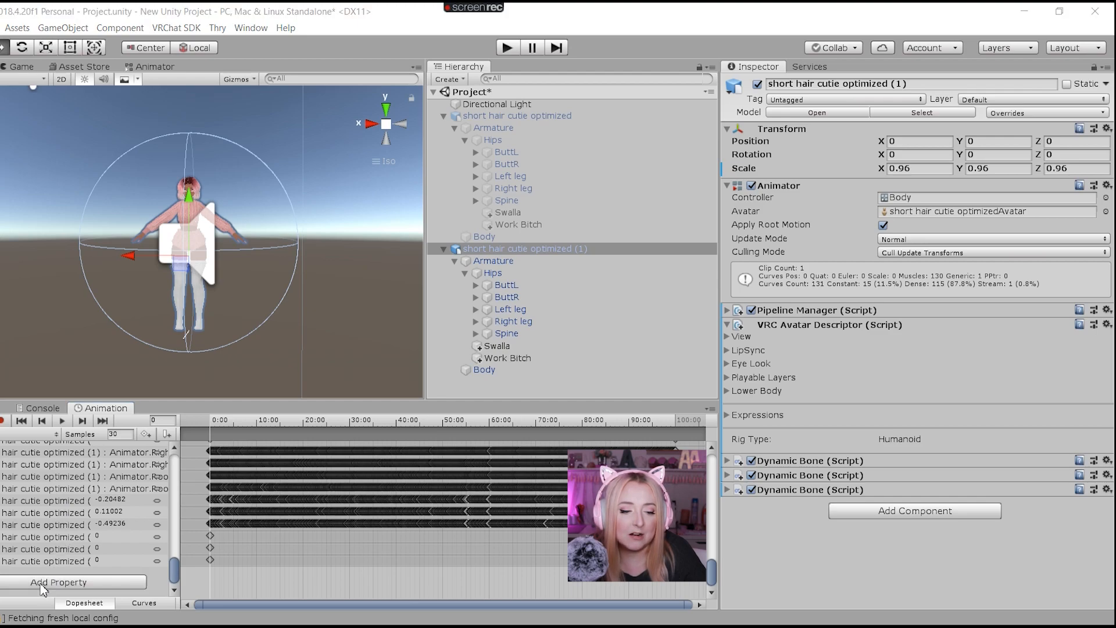
pyautogui.click(155, 505)
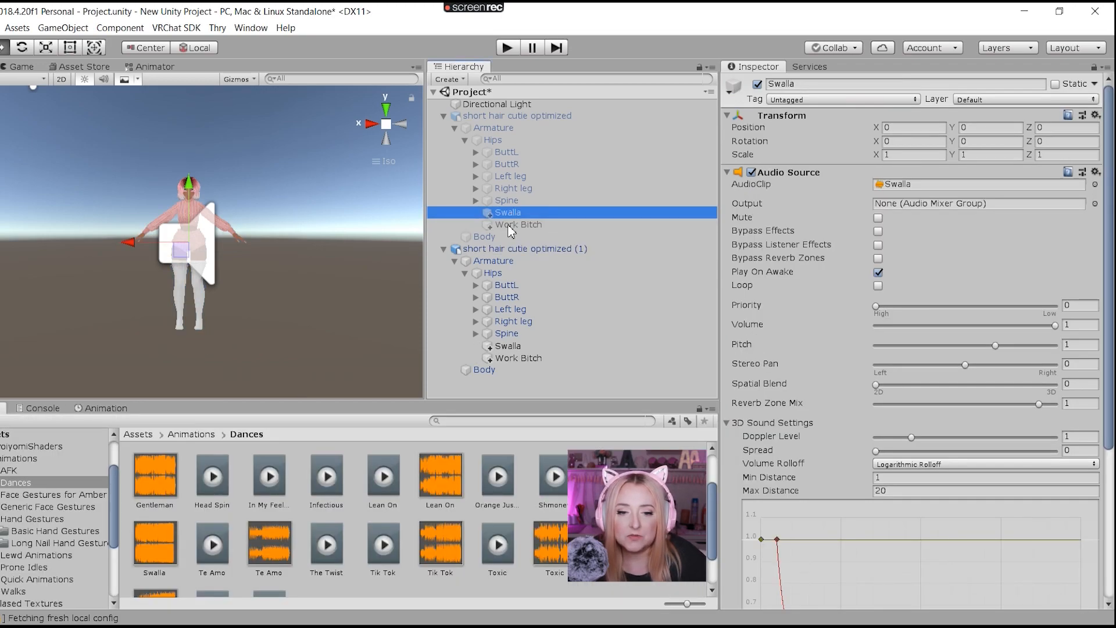
# - Check that the original avatar's Swalla and Work Bitch sources sit inside its Hips bone
pyautogui.keyDown('ctrl'); pyautogui.click(509, 226); pyautogui.keyUp('ctrl')
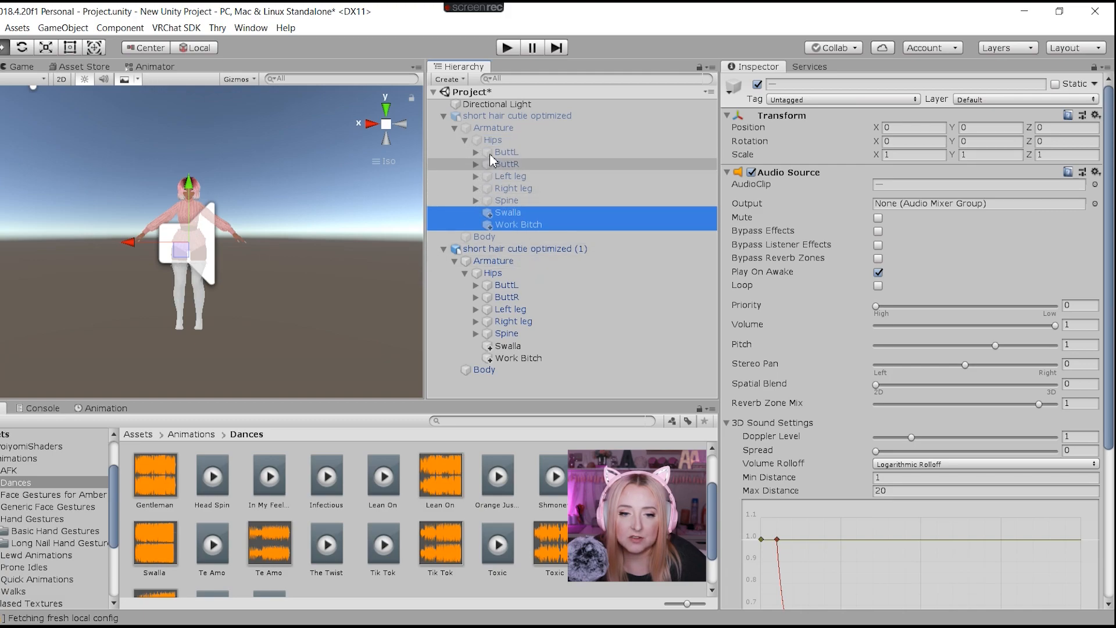
pyautogui.click(466, 141)
pyautogui.click(465, 141)
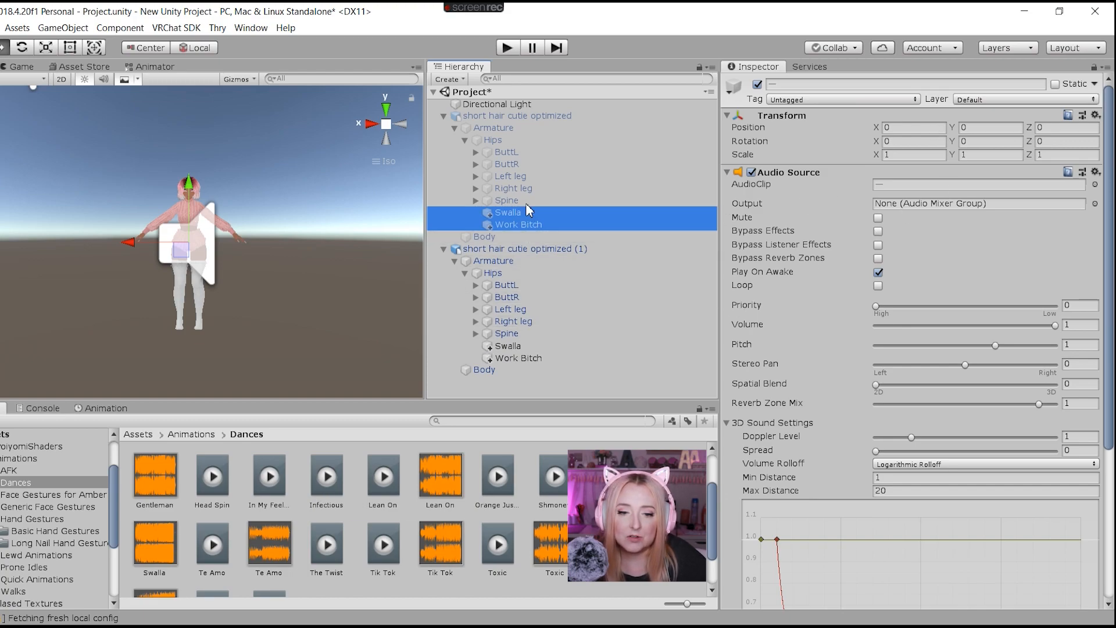
# - Assign the short hair cutie optimized (1) controller to the duplicated avatar and remove its clip's missing Work Bitch property
pyautogui.click(493, 245)
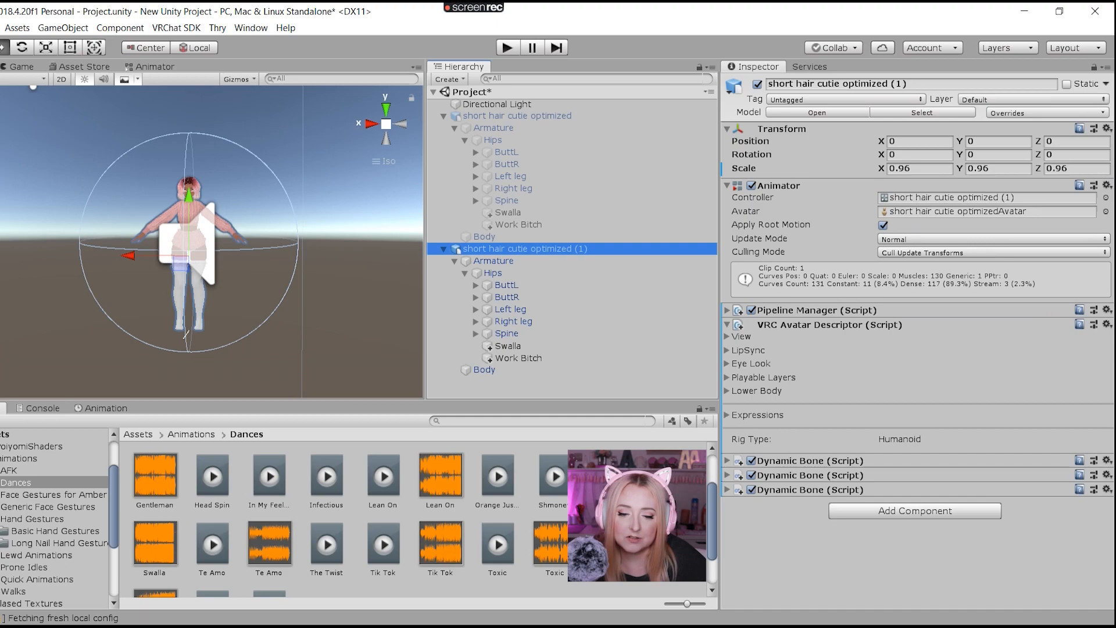
pyautogui.moveTo(611, 523); pyautogui.dragTo(907, 199)
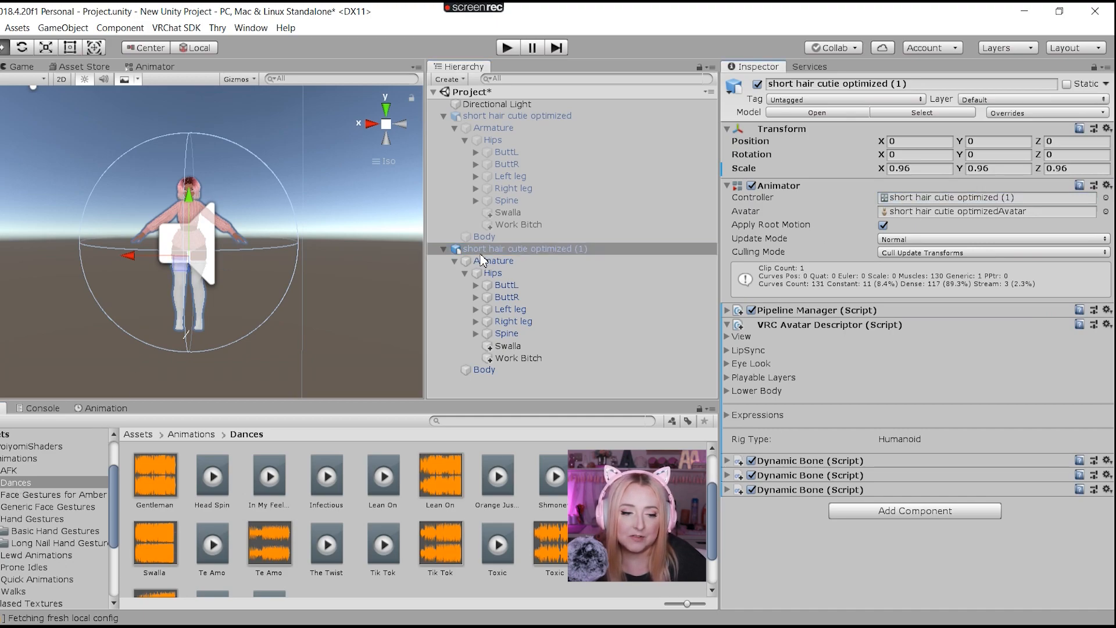
pyautogui.click(111, 409)
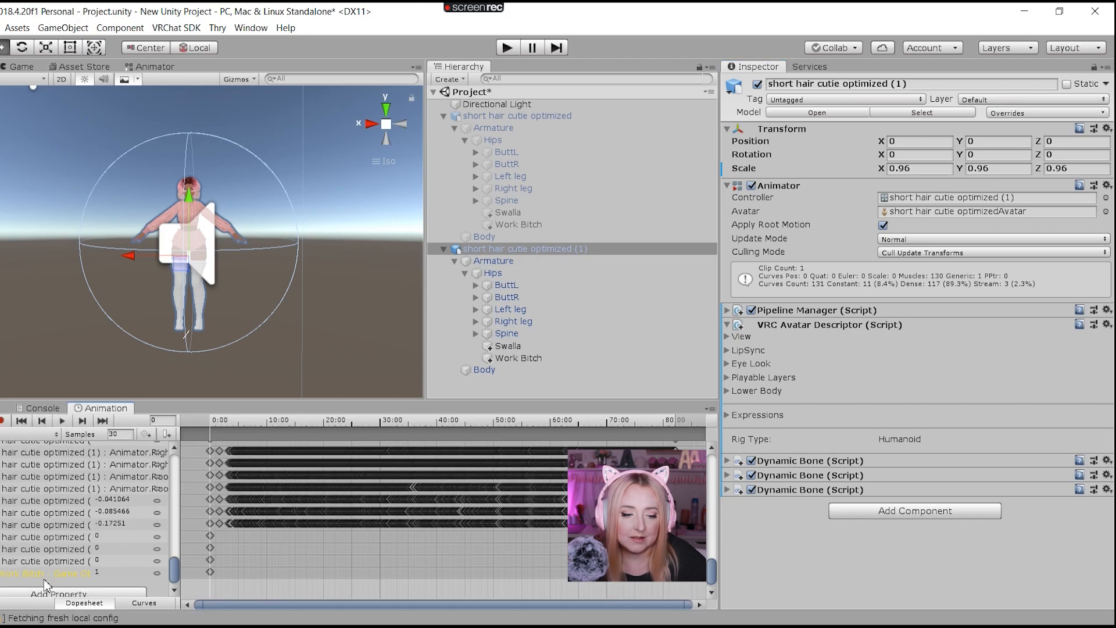
pyautogui.rightClick(47, 575)
pyautogui.click(63, 583)
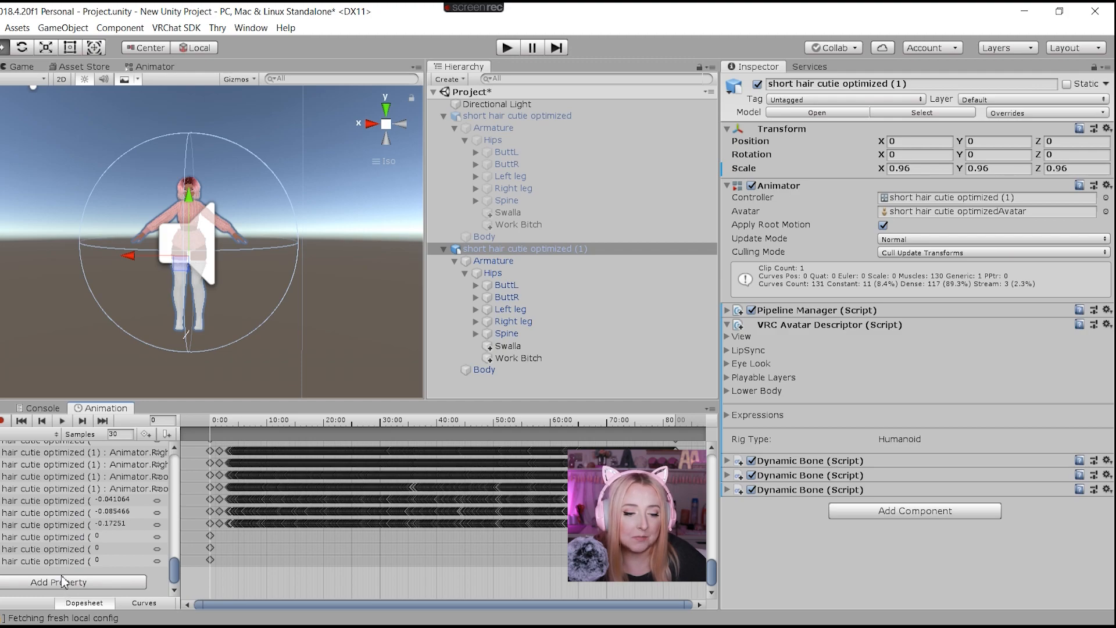
# - Add the Is Active property of the Work Bitch source under Armature's Hips to the dance clip
pyautogui.click(63, 581)
pyautogui.click(164, 504)
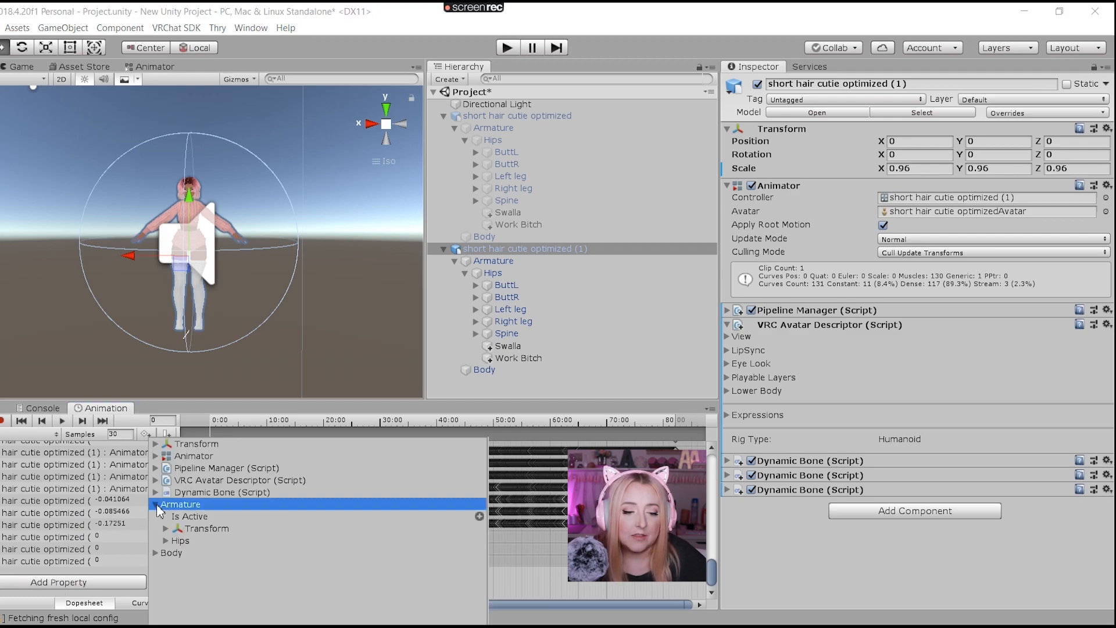
pyautogui.click(166, 542)
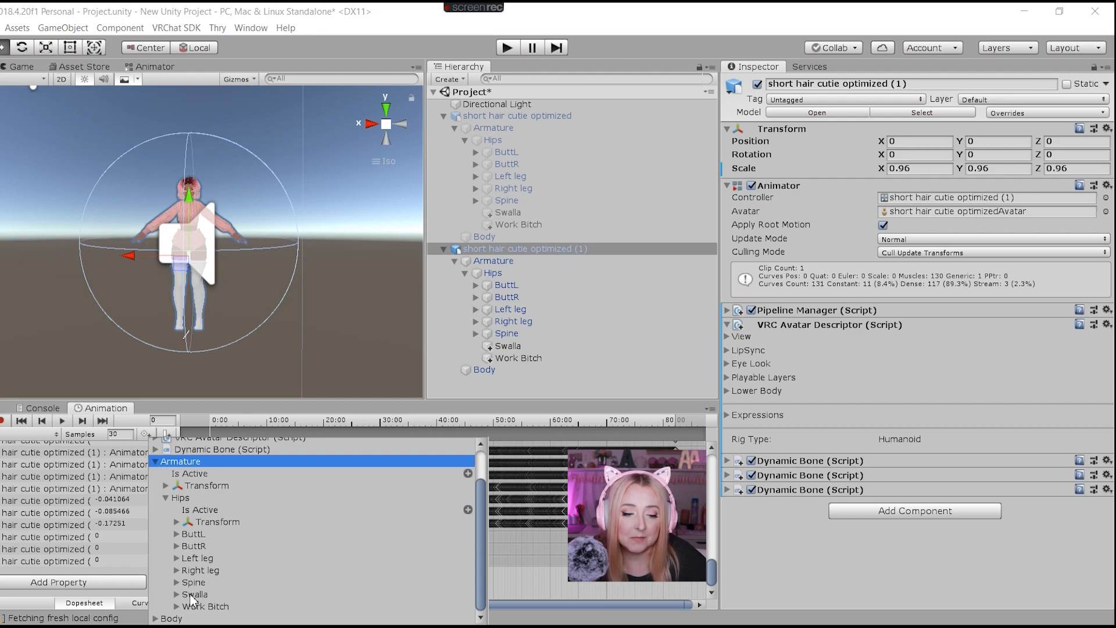
pyautogui.click(177, 607)
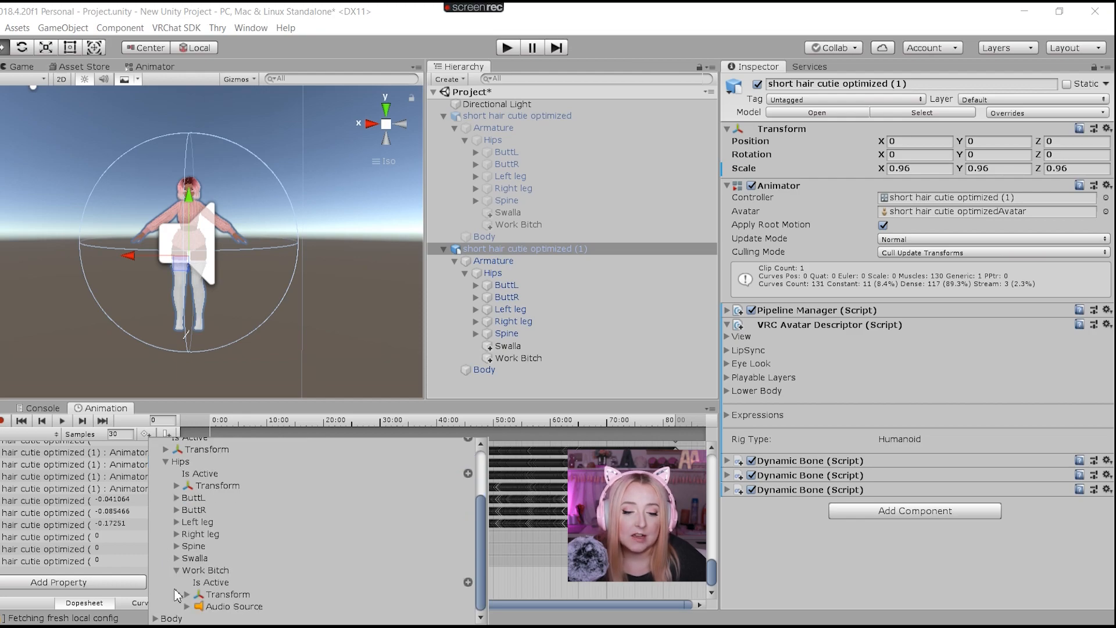
pyautogui.click(468, 582)
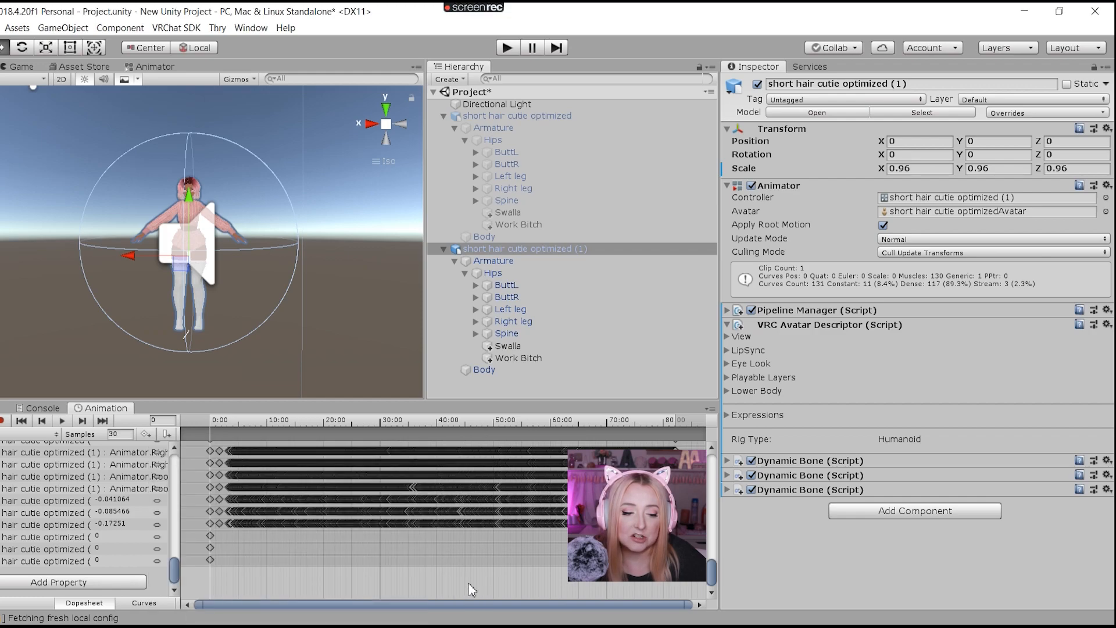
# - Assign the Body controller from the Dances folder to the duplicated avatar's Animator
pyautogui.click(99, 561)
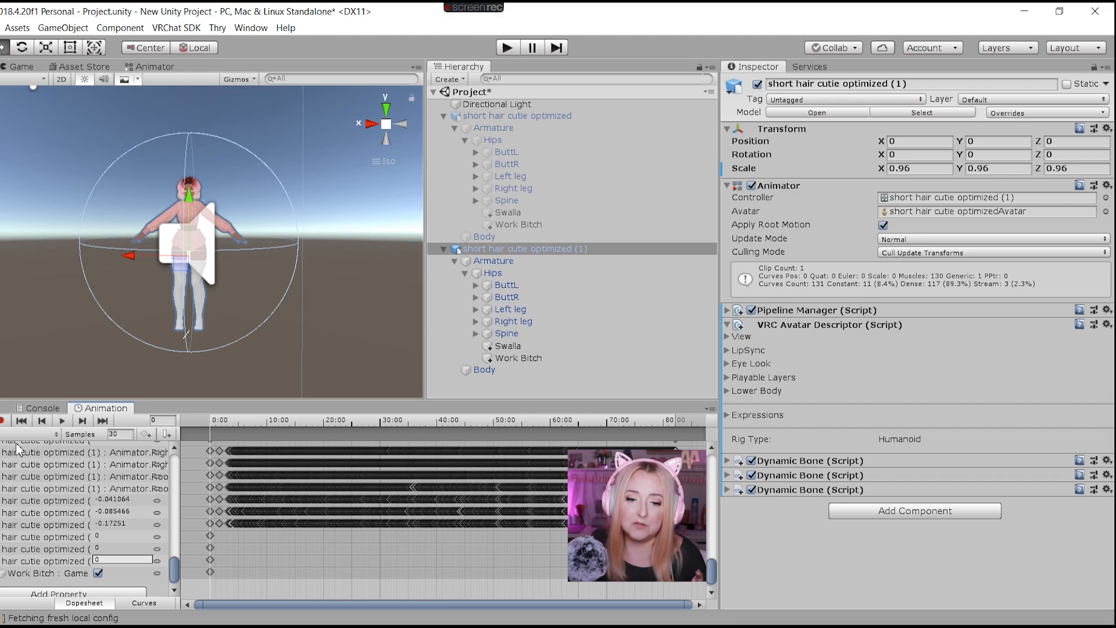
pyautogui.click(37, 425)
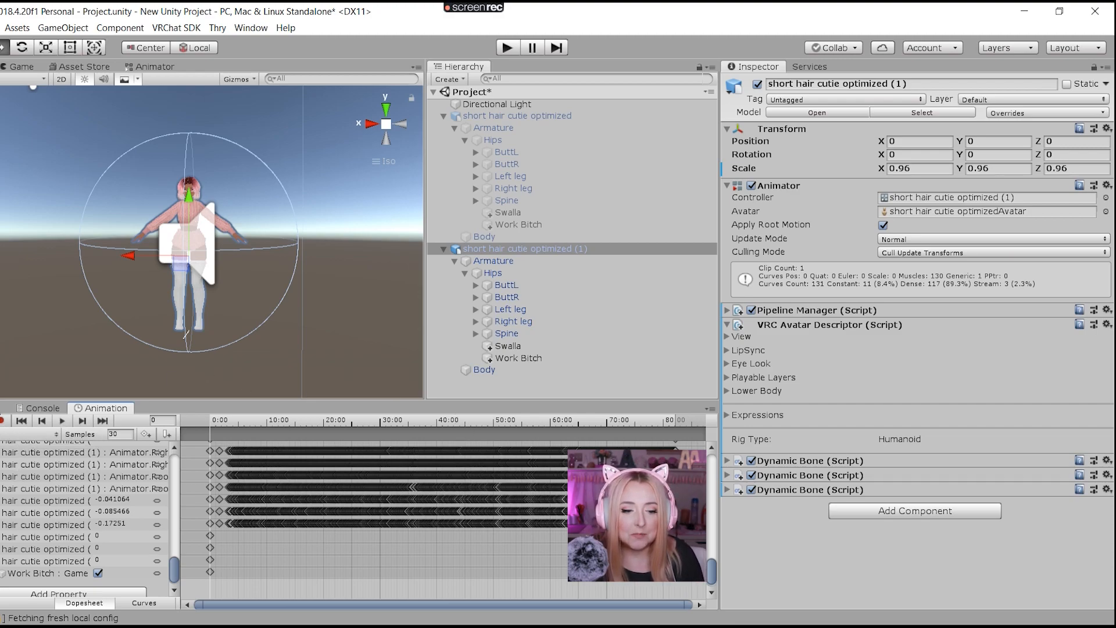
pyautogui.click(2, 408)
pyautogui.scroll(2, 303, 554)
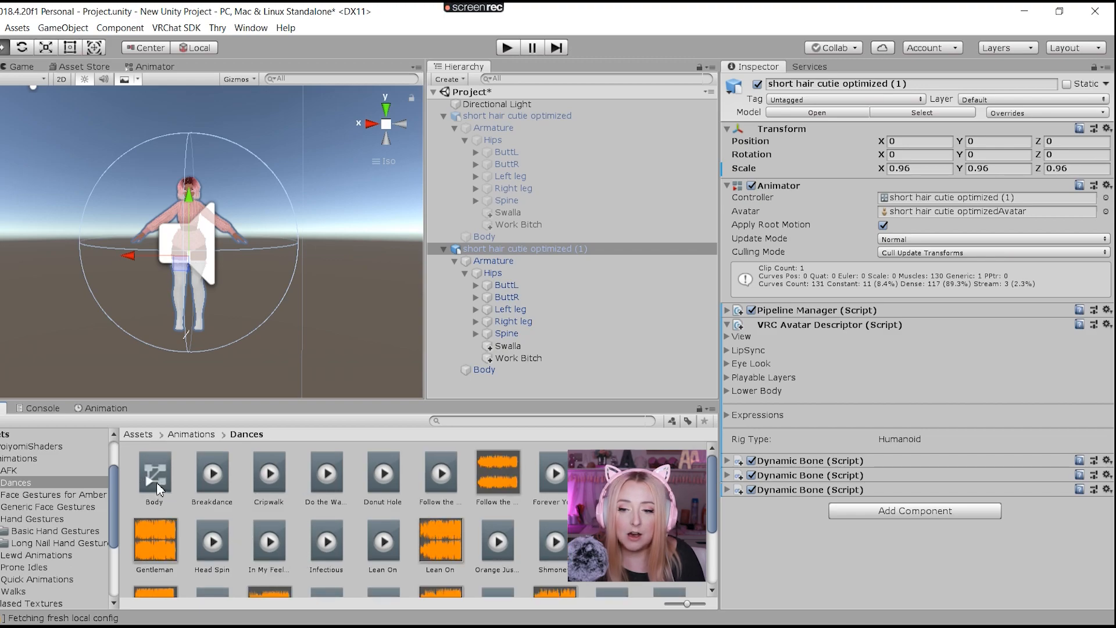
pyautogui.moveTo(157, 490); pyautogui.dragTo(919, 200)
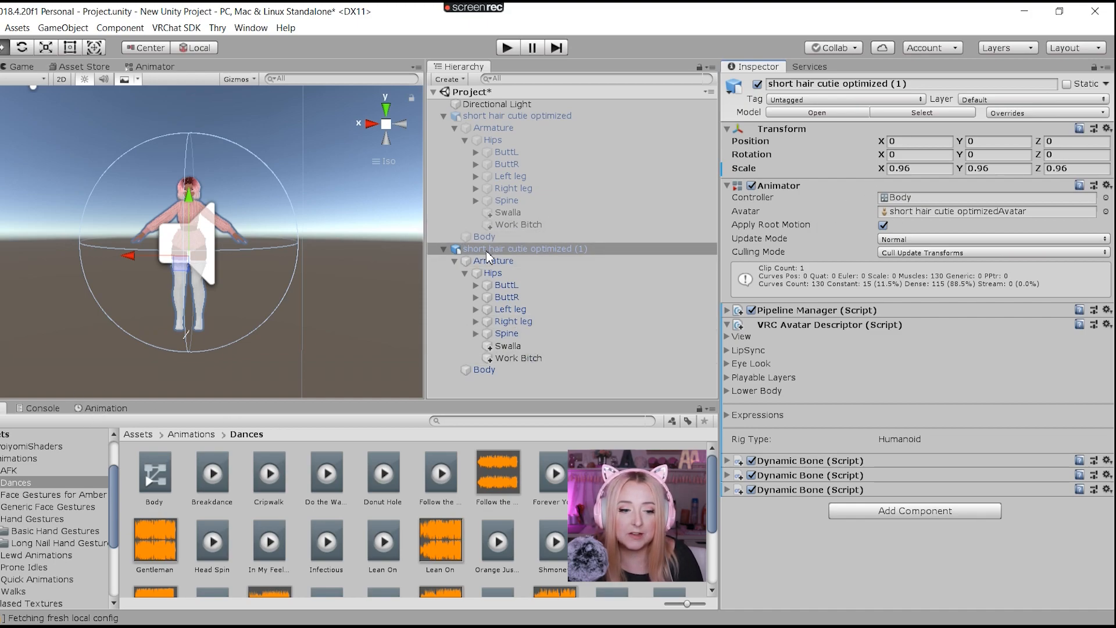
# - Add the Is Active property of the Swalla source under Armature's Hips to the Swalla dance clip
pyautogui.click(102, 409)
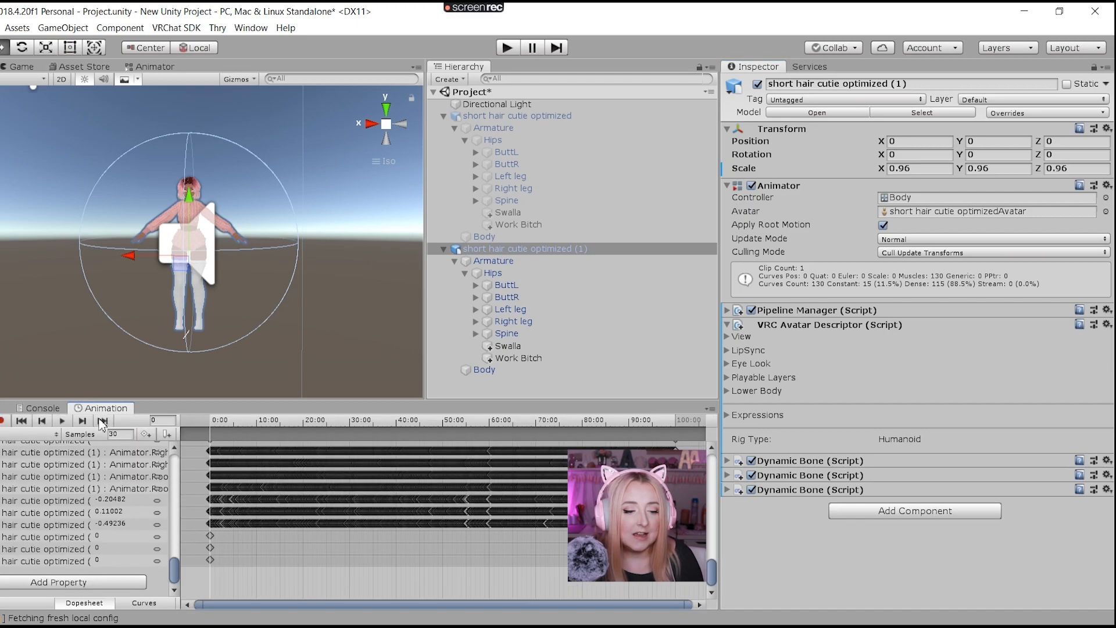
pyautogui.click(67, 583)
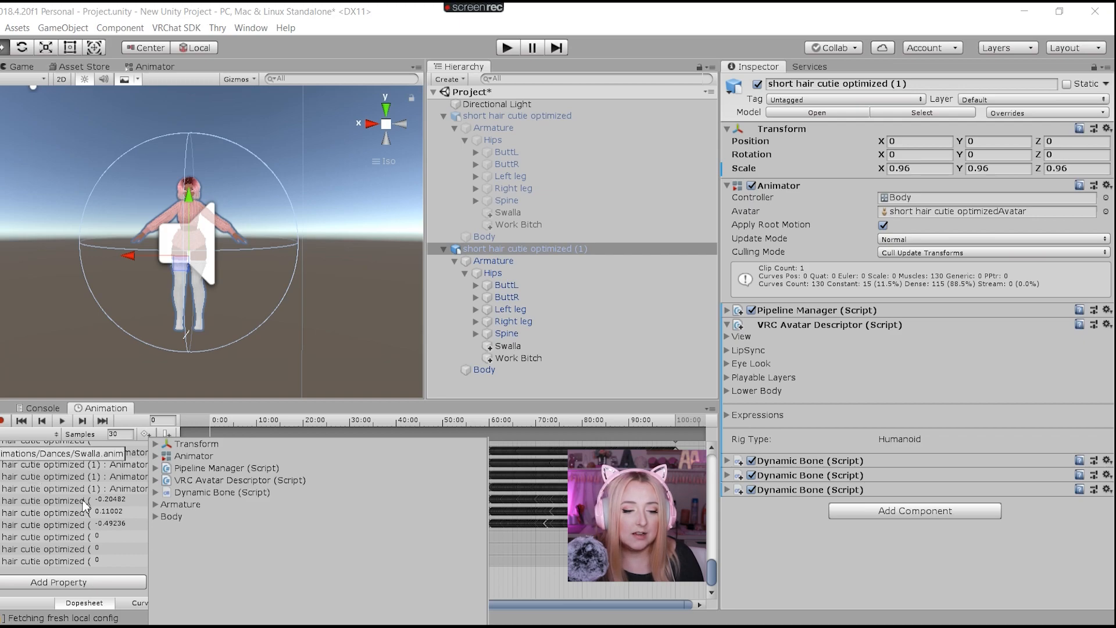
pyautogui.click(155, 505)
pyautogui.click(166, 541)
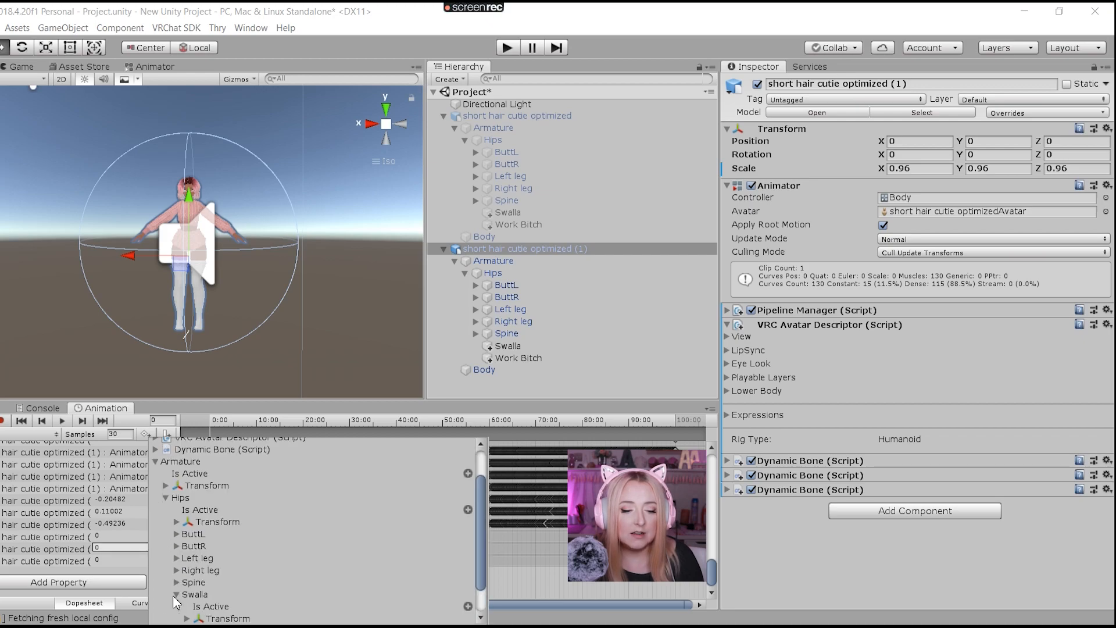
pyautogui.click(176, 601)
pyautogui.click(468, 570)
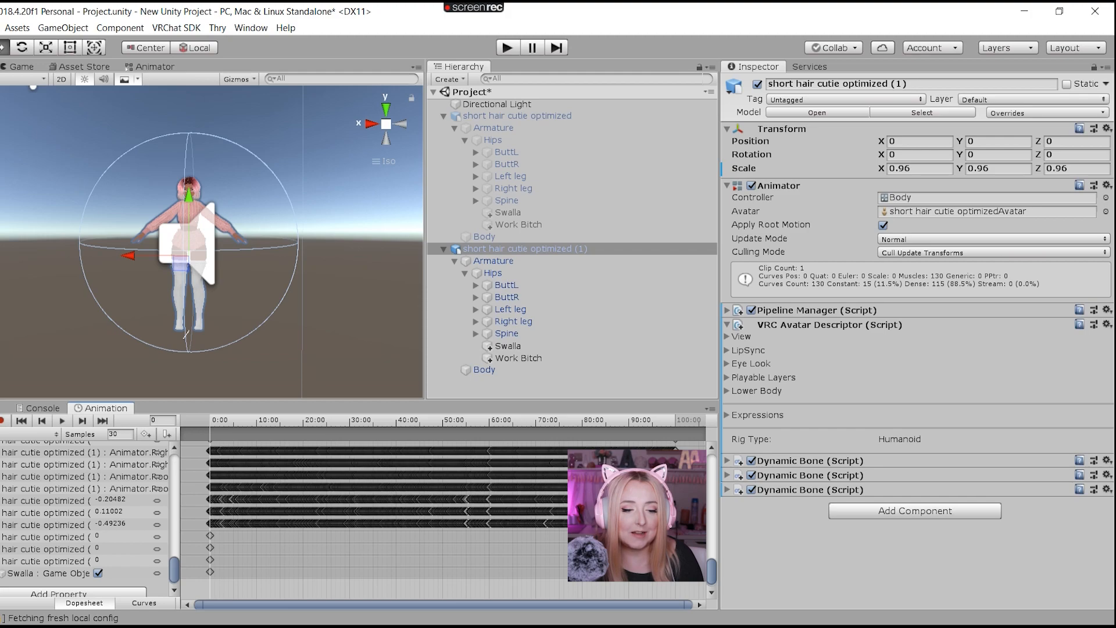
# - Delete the two leftover animator controllers, Body and the duplicated avatar's one, from the Dances folder
pyautogui.click(2, 408)
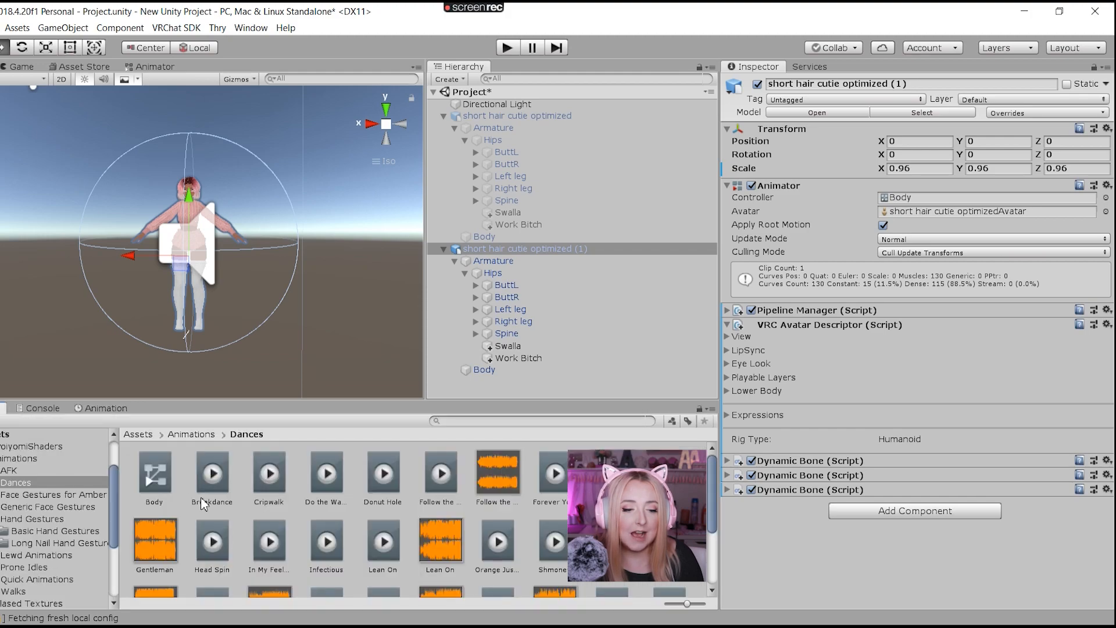
pyautogui.click(158, 479)
pyautogui.scroll(-3, 464, 480)
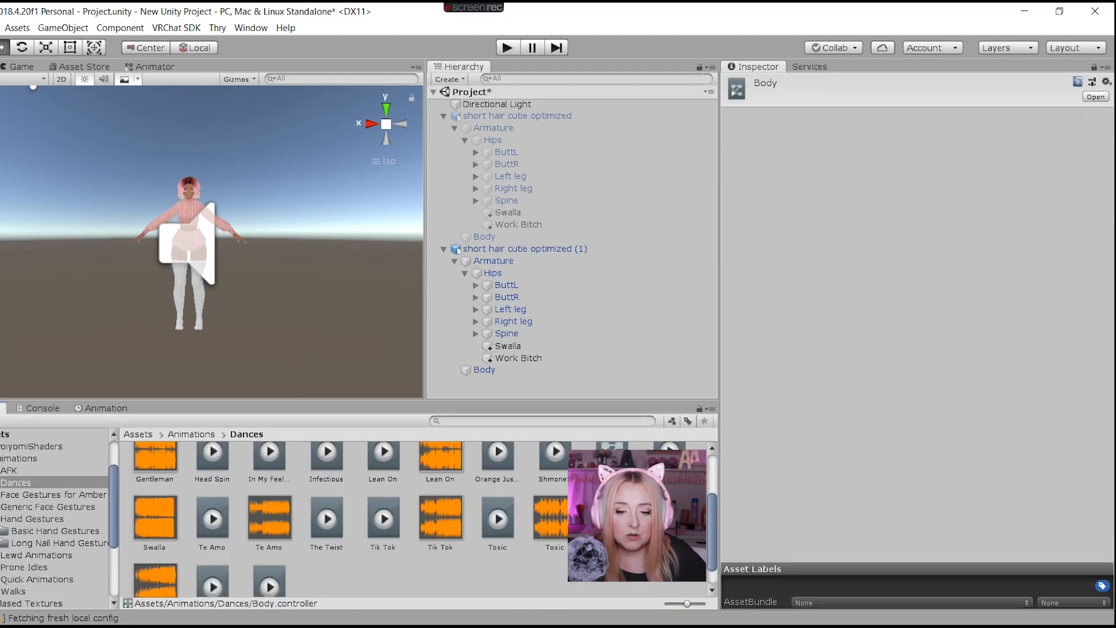
pyautogui.keyDown('ctrl'); pyautogui.click(612, 459); pyautogui.keyUp('ctrl')
pyautogui.rightClick(607, 472)
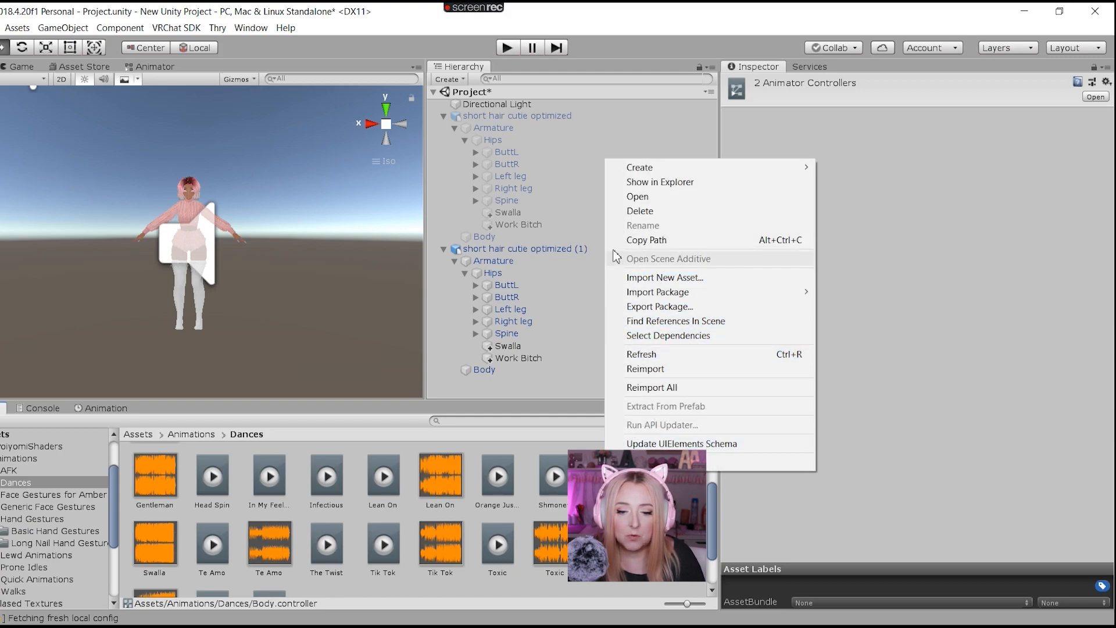
pyautogui.click(627, 212)
pyautogui.click(561, 351)
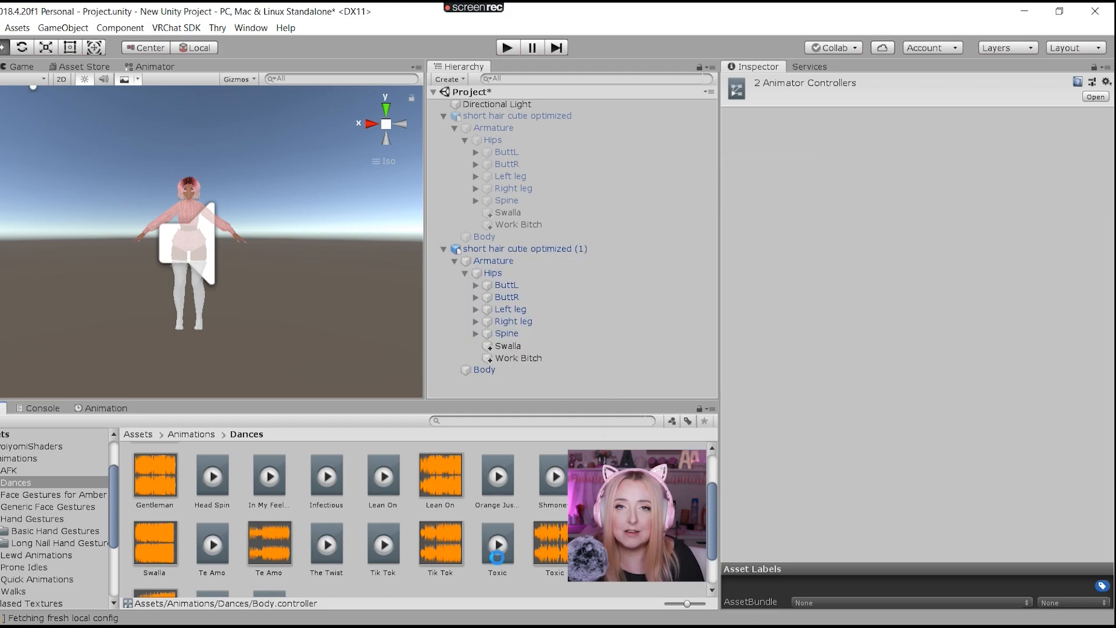
pyautogui.scroll(1, 499, 526)
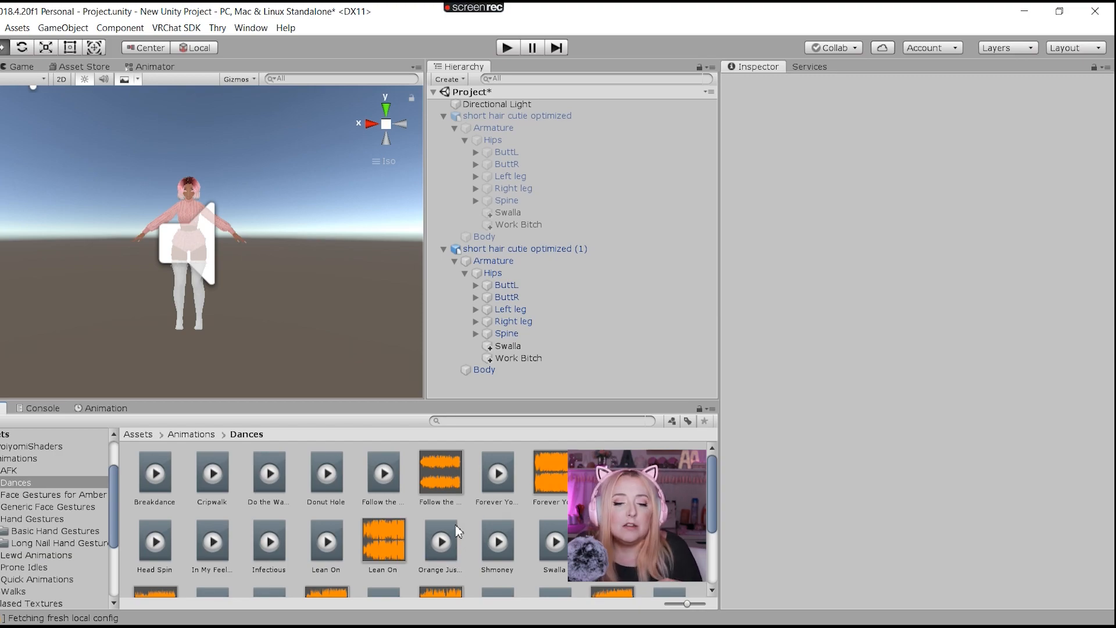
# - Delete the duplicated avatar short hair cutie optimized (1) from the scene and activate the original short hair cutie optimized
pyautogui.moveTo(367, 569); pyautogui.dragTo(547, 251)
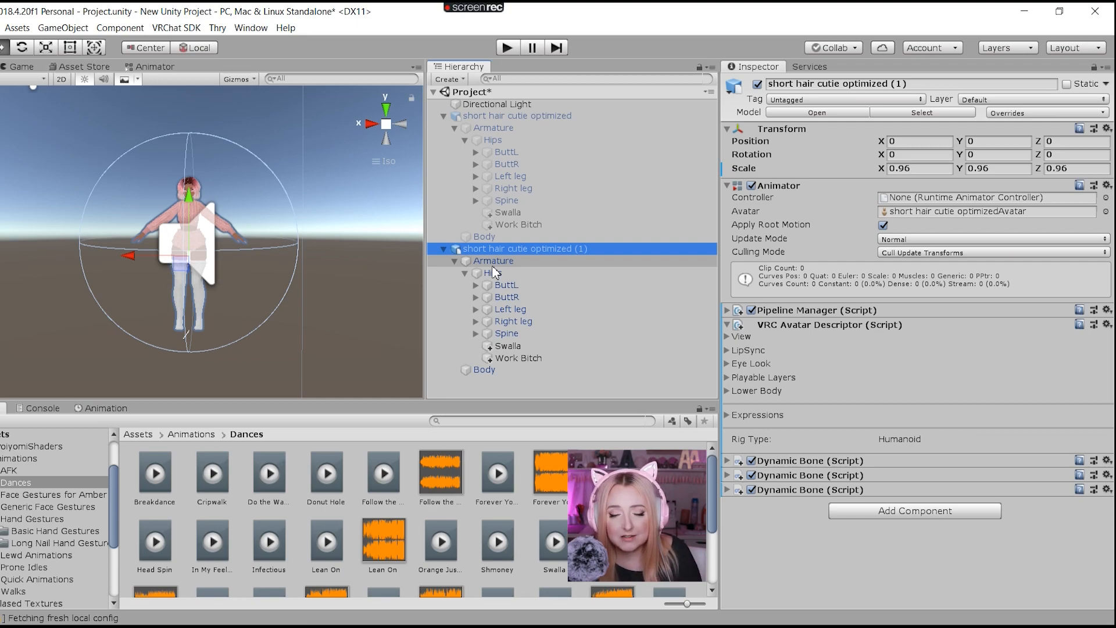
pyautogui.rightClick(539, 248)
pyautogui.click(578, 316)
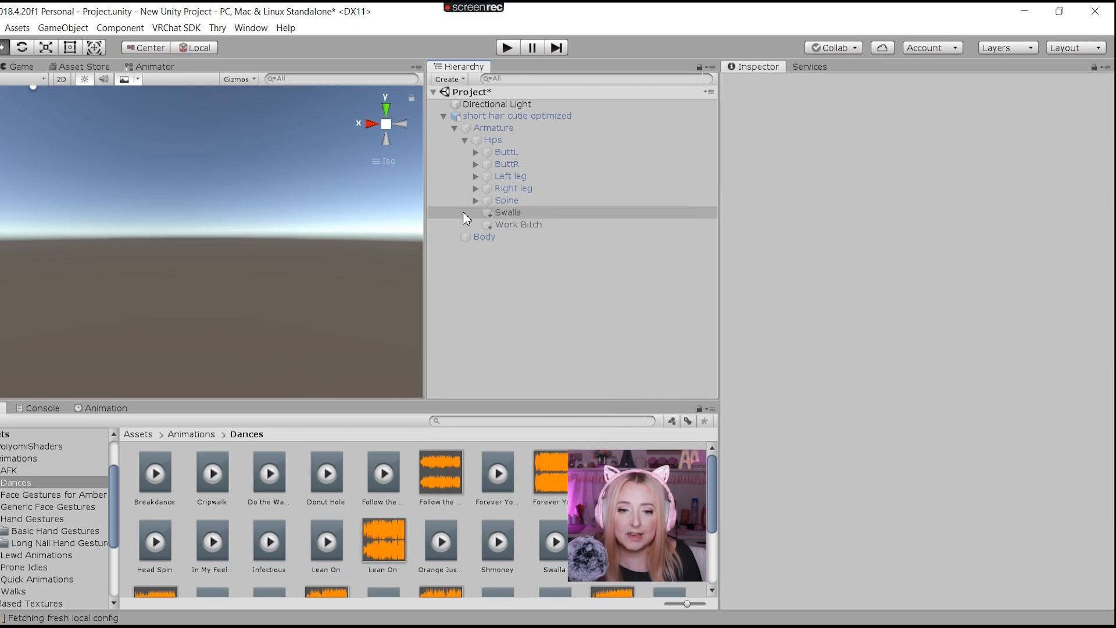
pyautogui.click(520, 115)
pyautogui.click(757, 85)
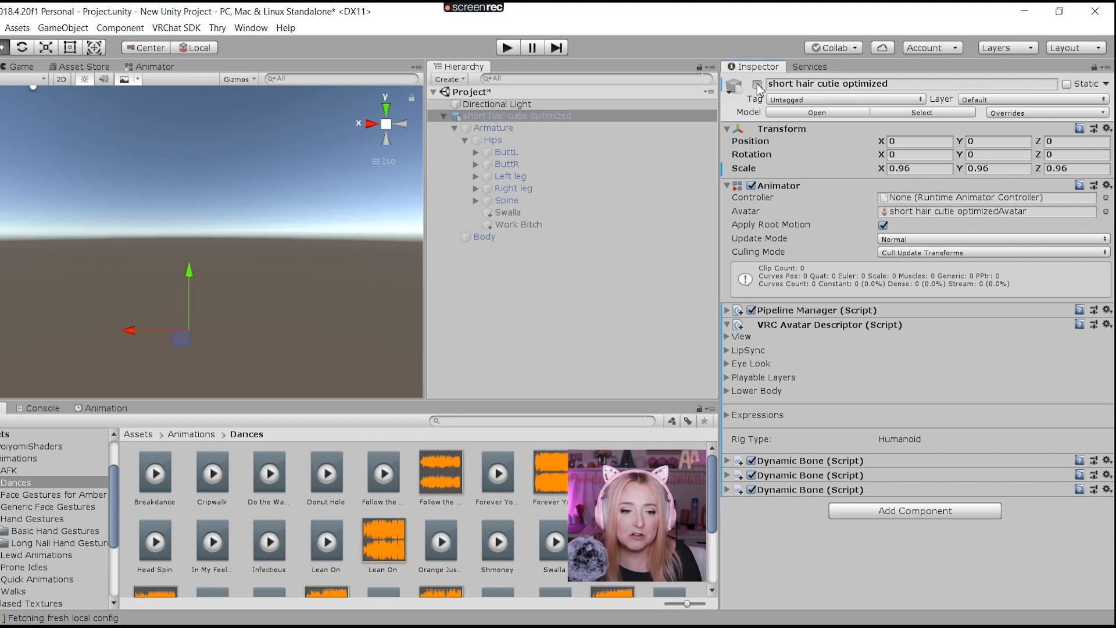
pyautogui.click(757, 84)
# - Deactivate the Swalla and Work Bitch audio source objects under the avatar's Hips and collapse its Armature
pyautogui.click(511, 213)
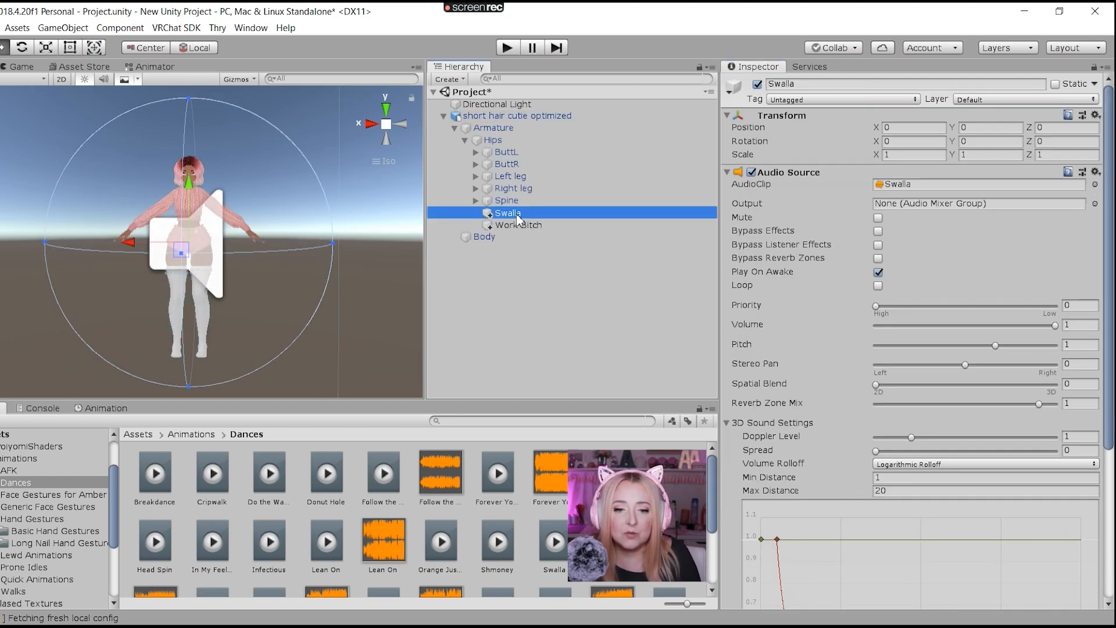
pyautogui.click(757, 85)
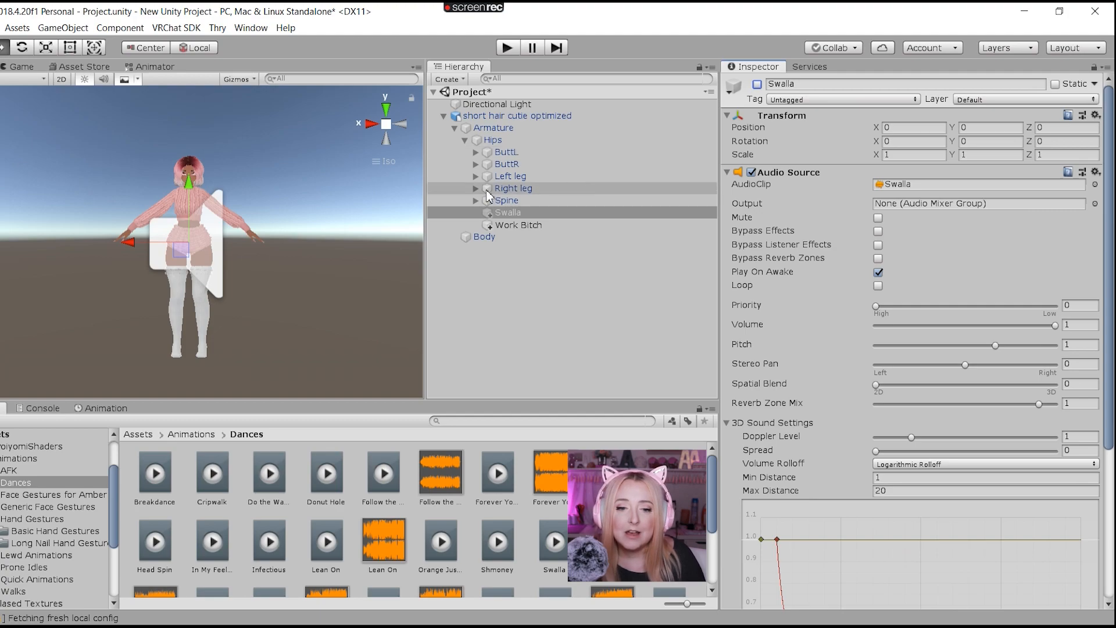
pyautogui.click(515, 226)
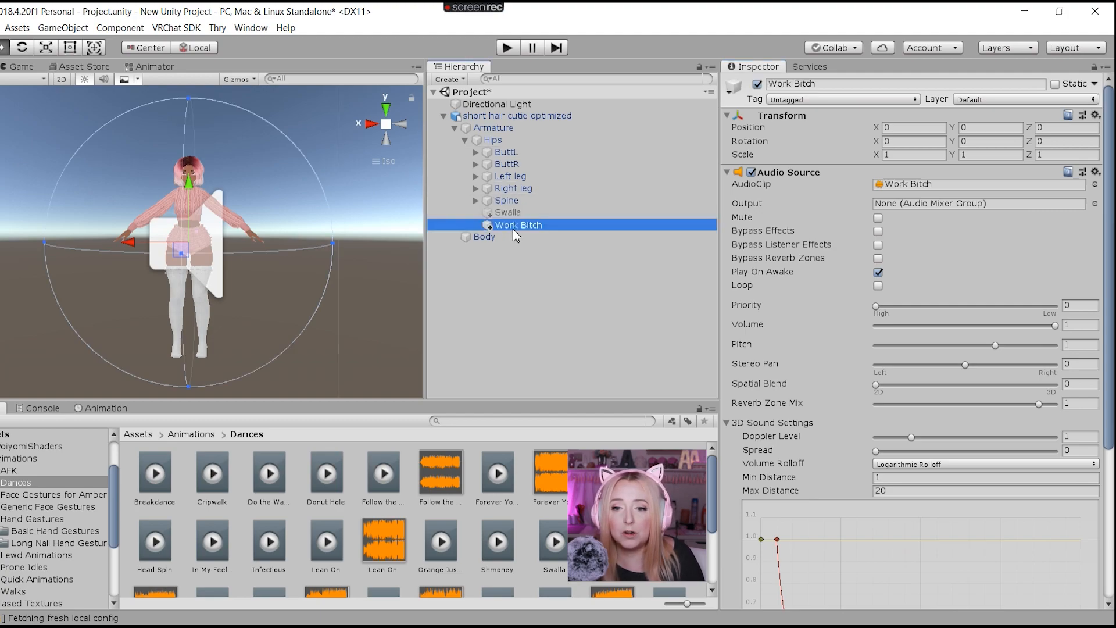
pyautogui.click(757, 84)
pyautogui.click(586, 323)
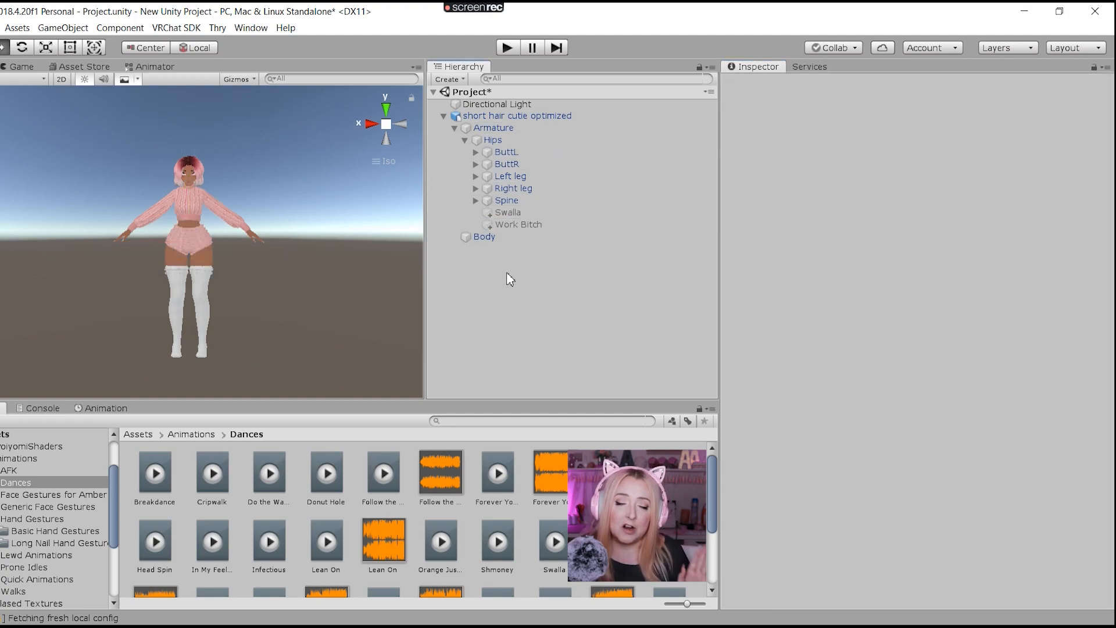
pyautogui.click(454, 128)
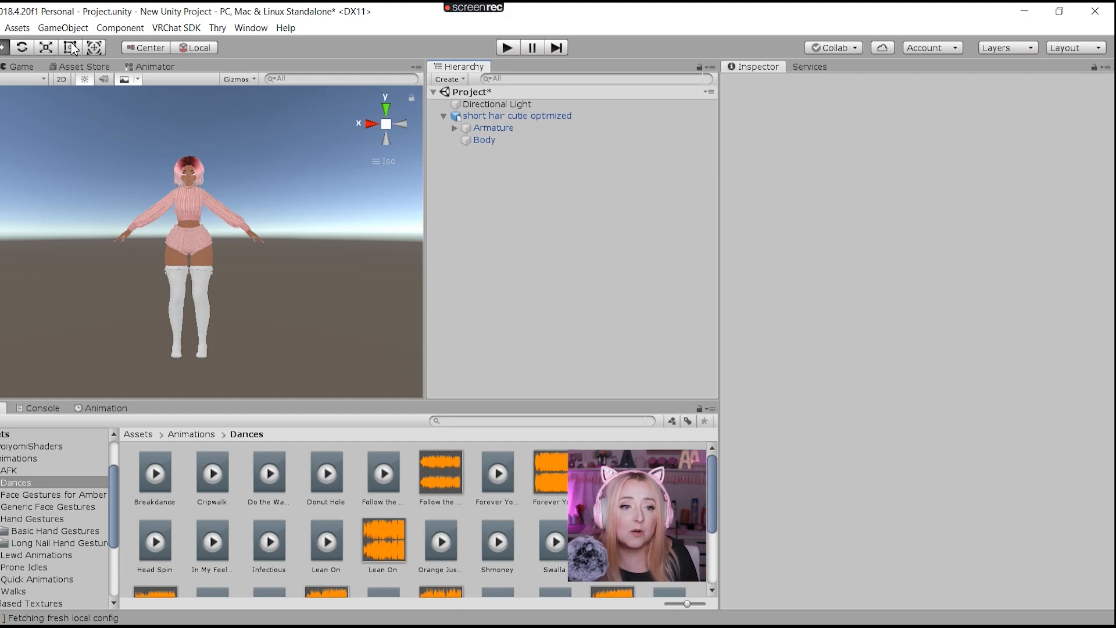
# - Open the VRChat SDK builder and auto-fix the automatic lightmap generation warning
pyautogui.click(173, 29)
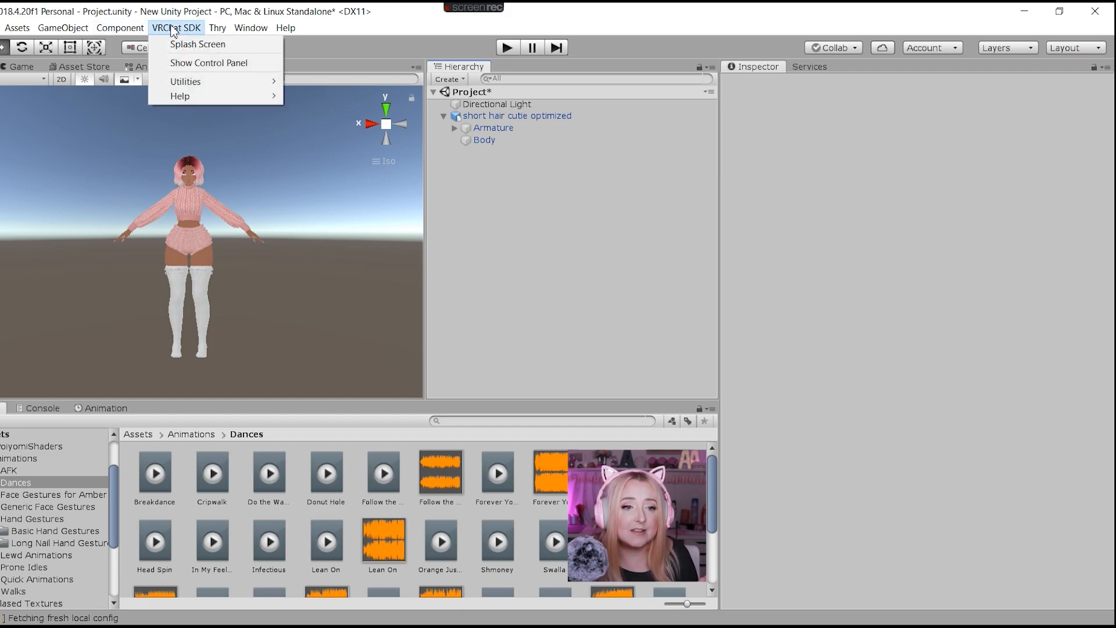
pyautogui.click(171, 64)
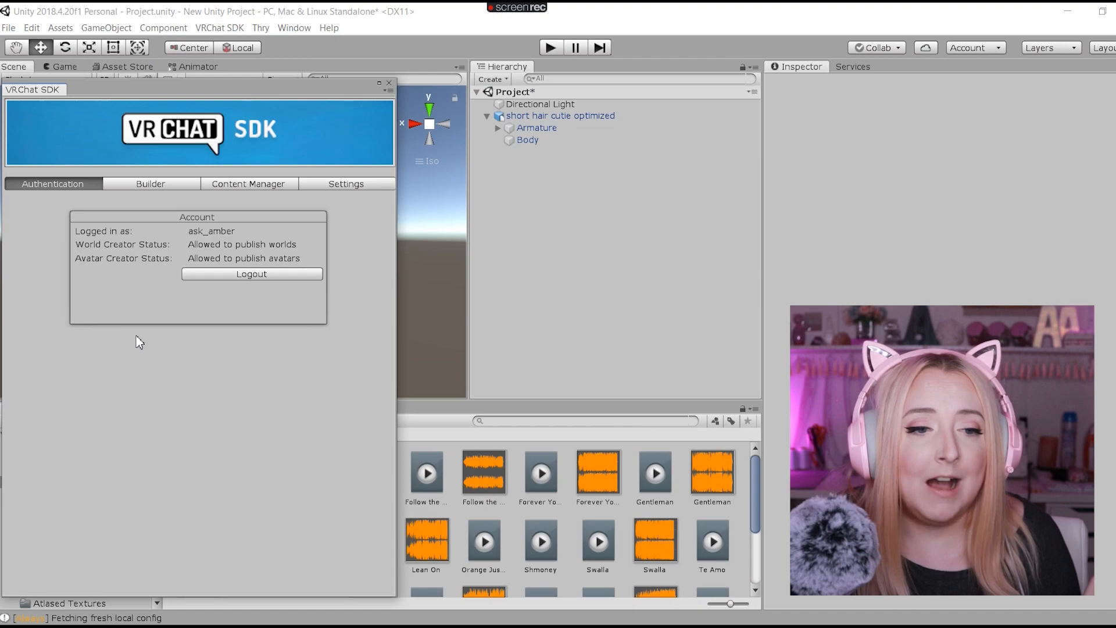
pyautogui.click(159, 185)
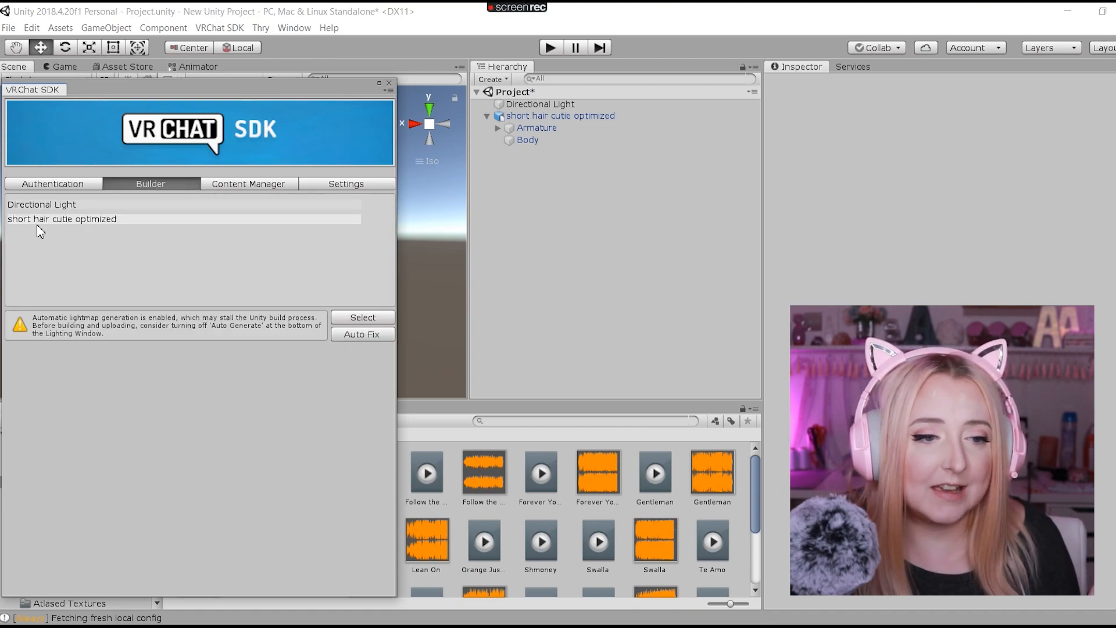
pyautogui.click(356, 335)
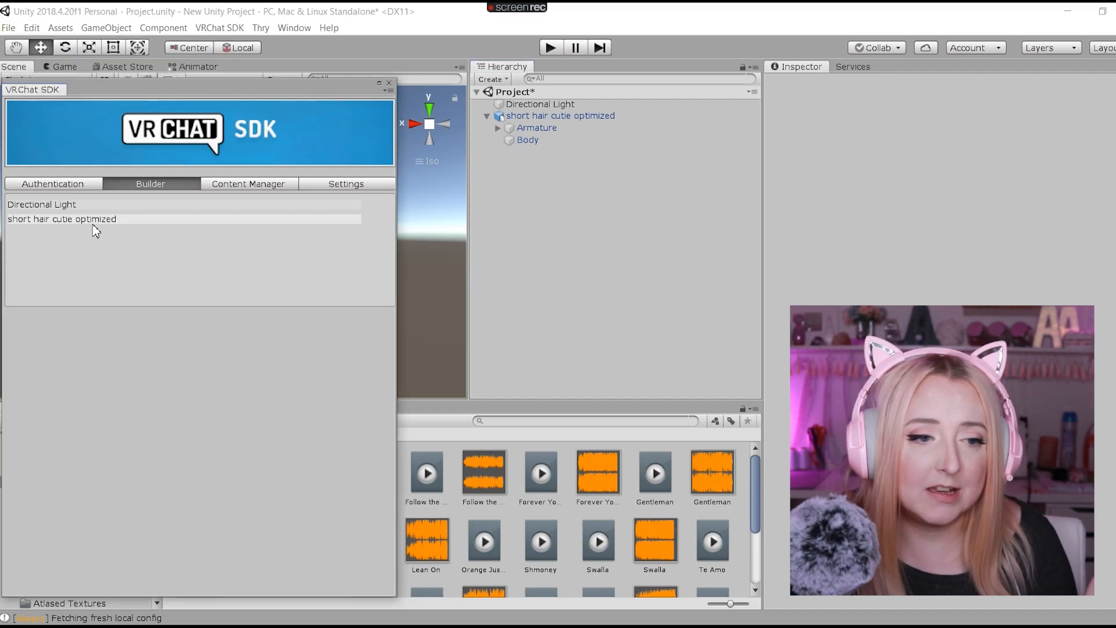
# - Auto-fix the Streaming Mip Maps error for the short hair cutie optimized avatar and review its remaining build warnings
pyautogui.click(68, 219)
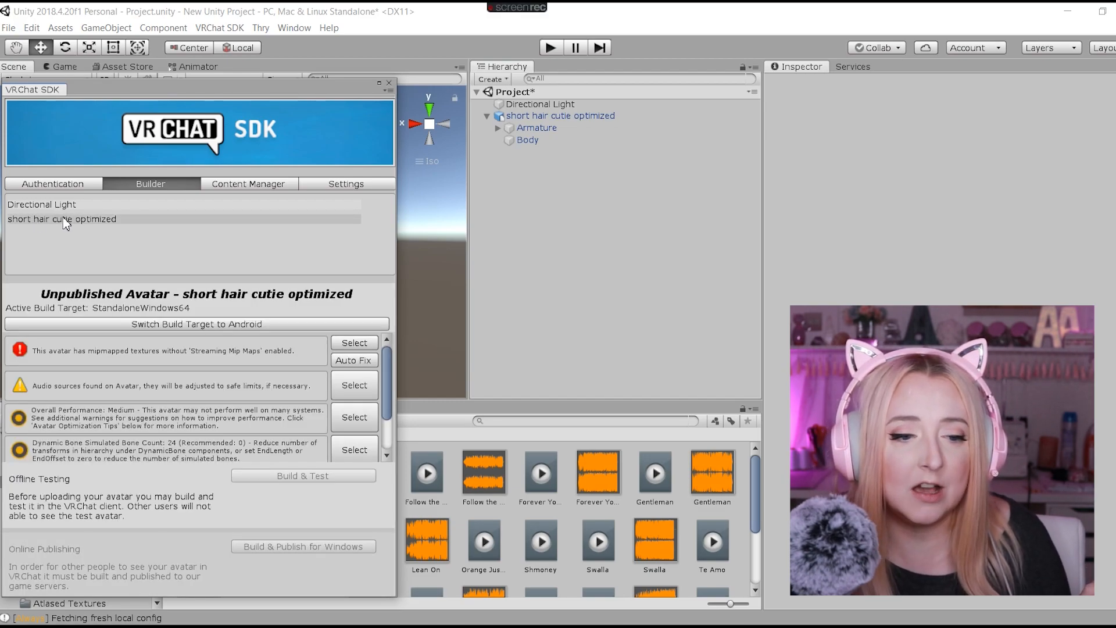
pyautogui.scroll(-1, 168, 349)
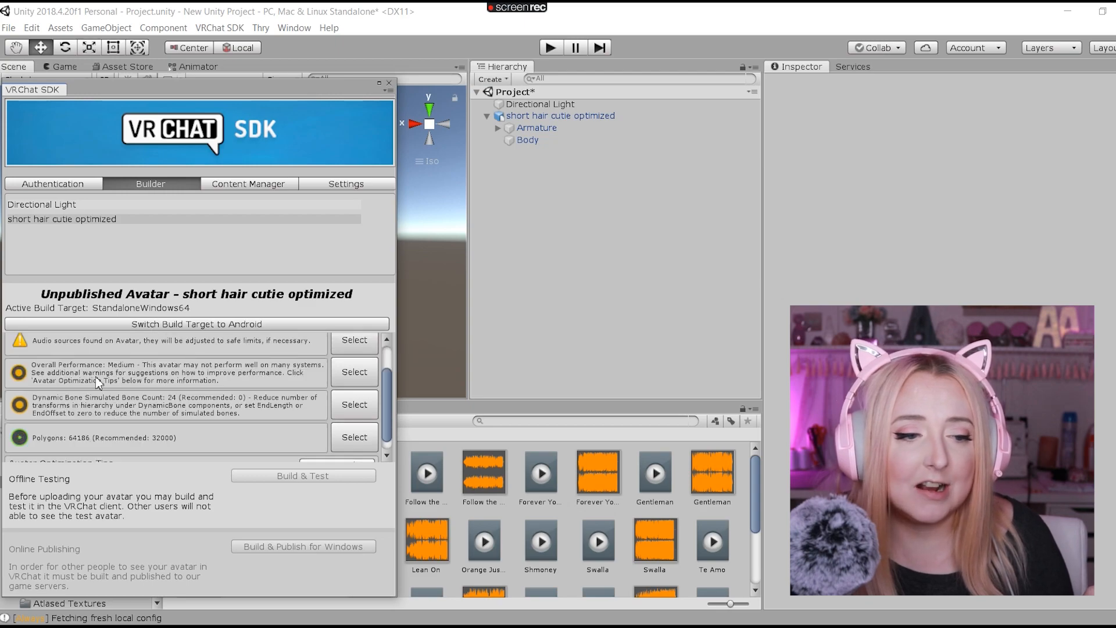
pyautogui.scroll(1, 127, 360)
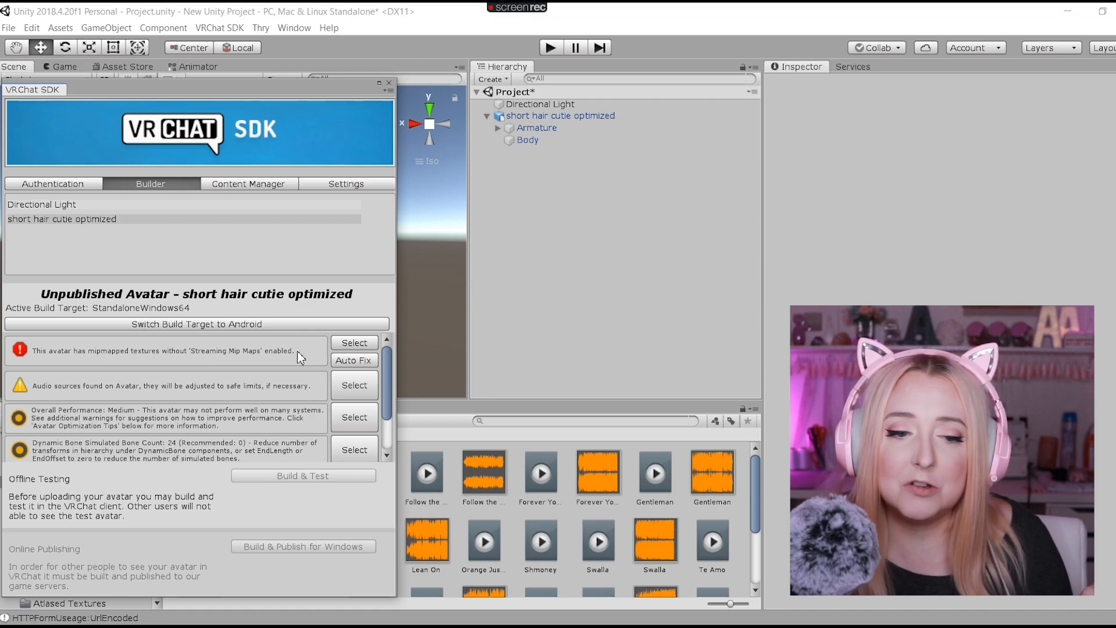
pyautogui.click(343, 364)
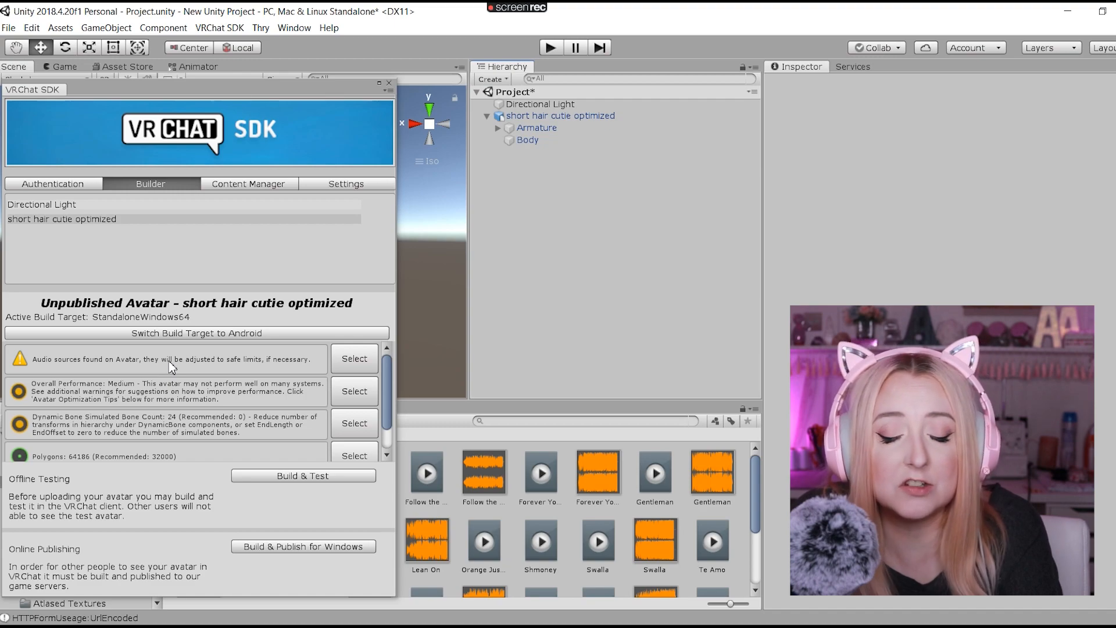
pyautogui.scroll(-2, 172, 366)
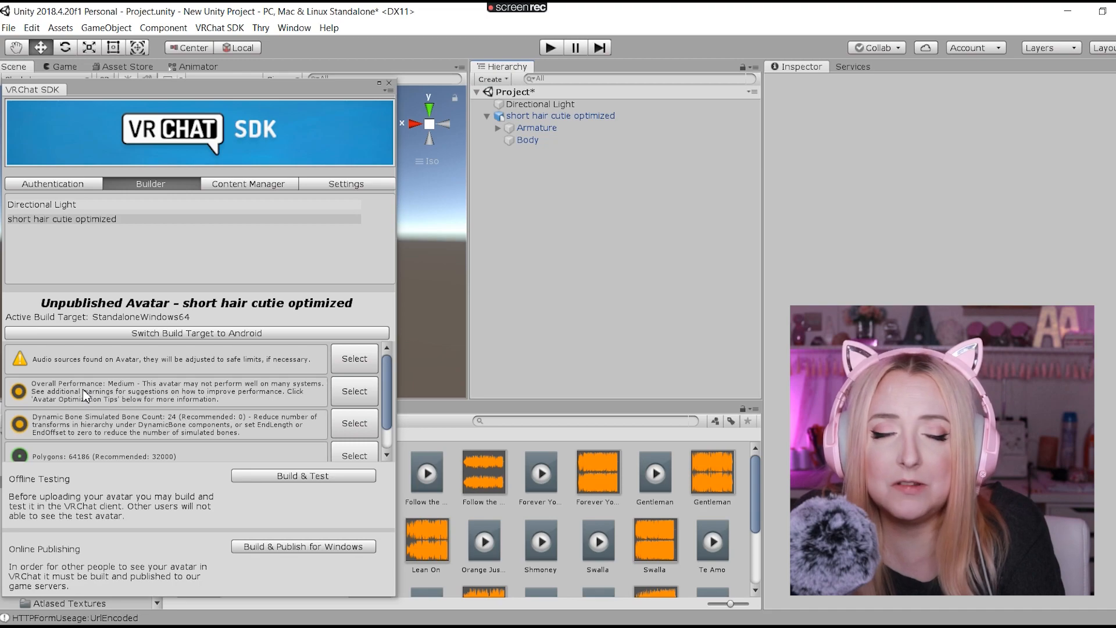
pyautogui.scroll(-1, 85, 394)
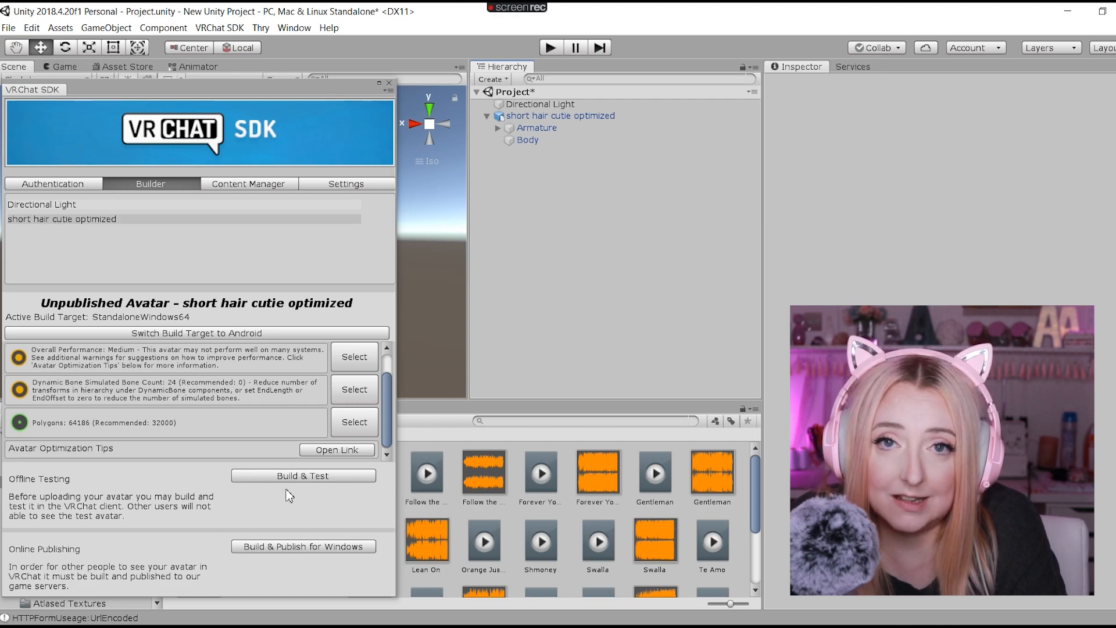
# - Build and publish the avatar for Windows, name it Pink Cutie, set its sharing to Public and accept the content rights statement
pyautogui.click(292, 548)
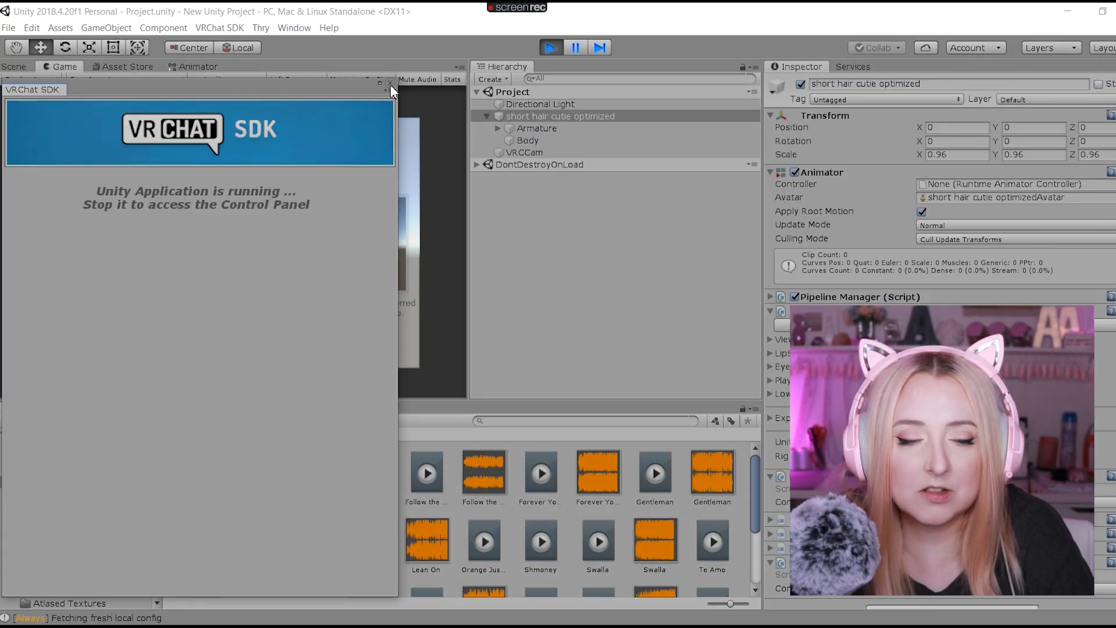
pyautogui.click(390, 84)
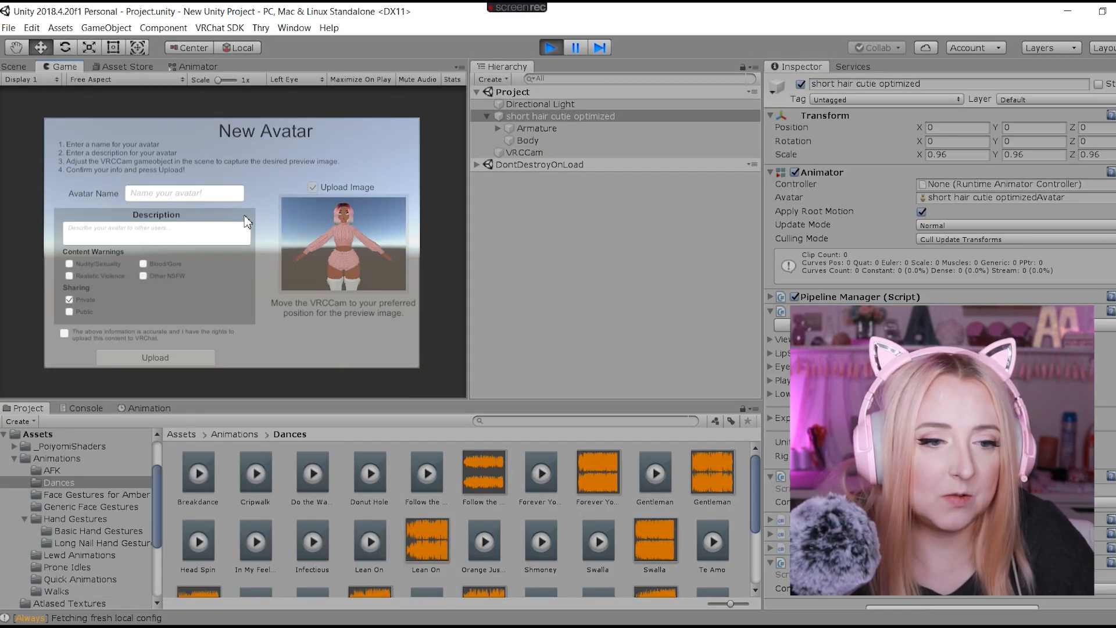
pyautogui.click(181, 198)
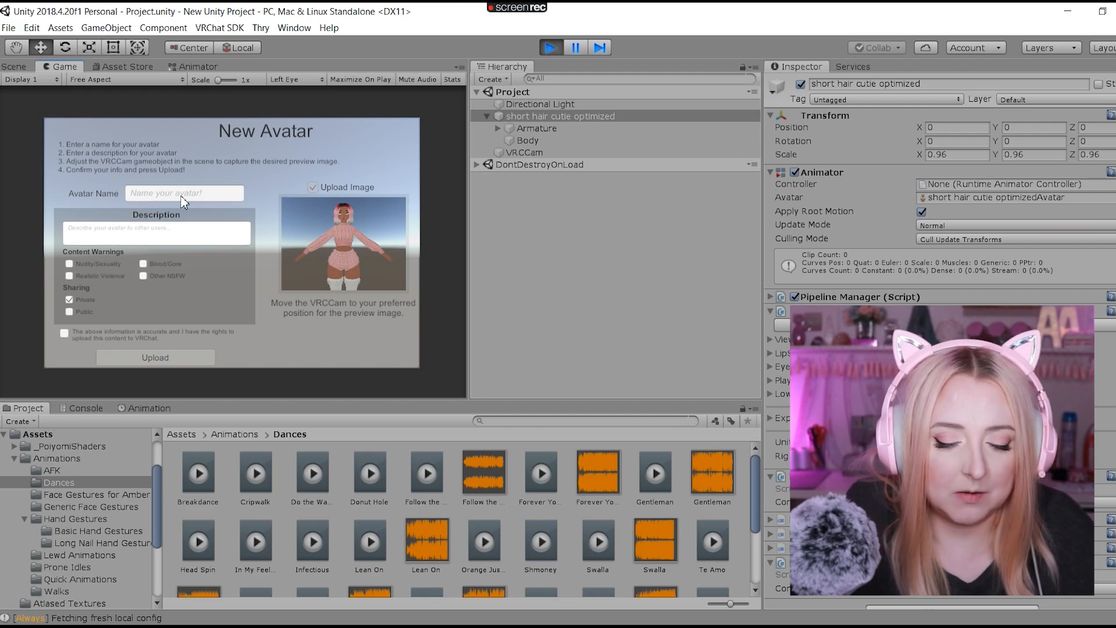
pyautogui.write('Pink Cut')
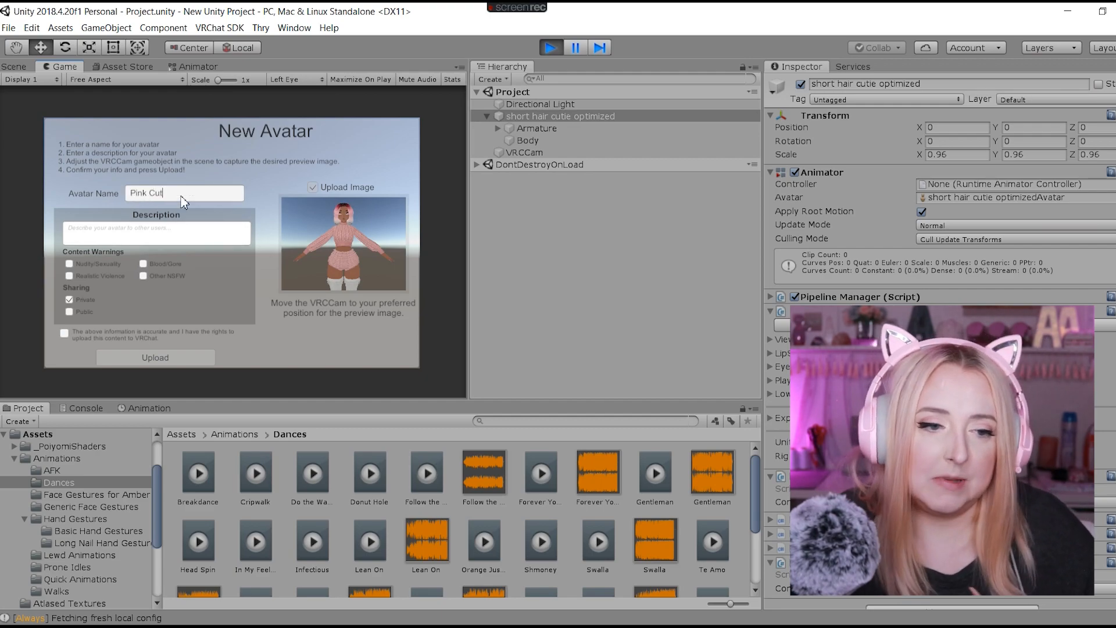
pyautogui.write('ie')
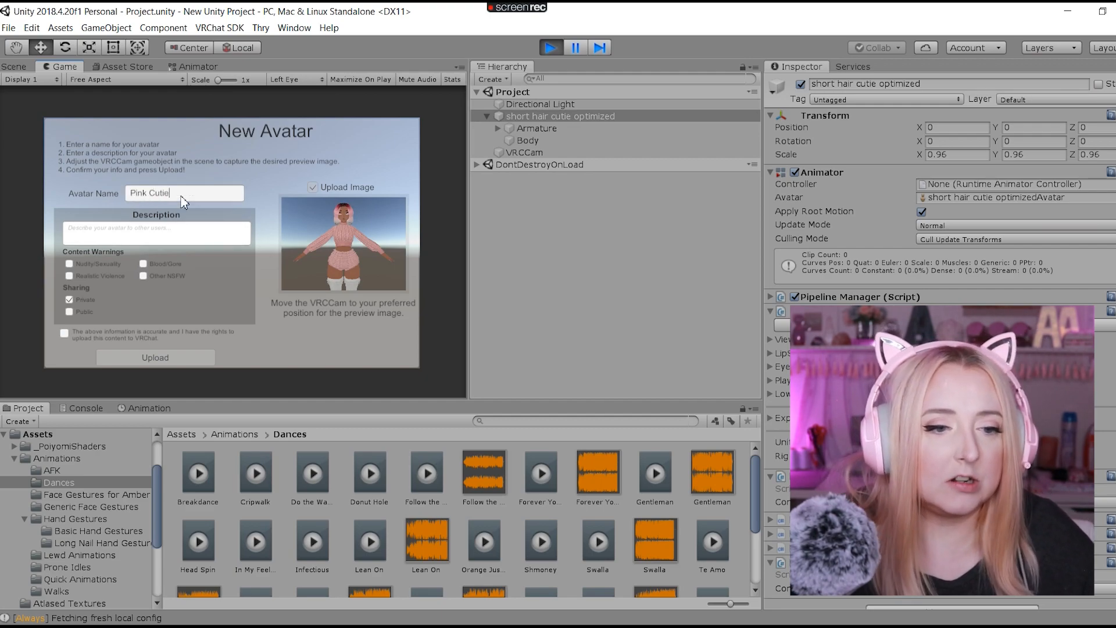
pyautogui.click(68, 312)
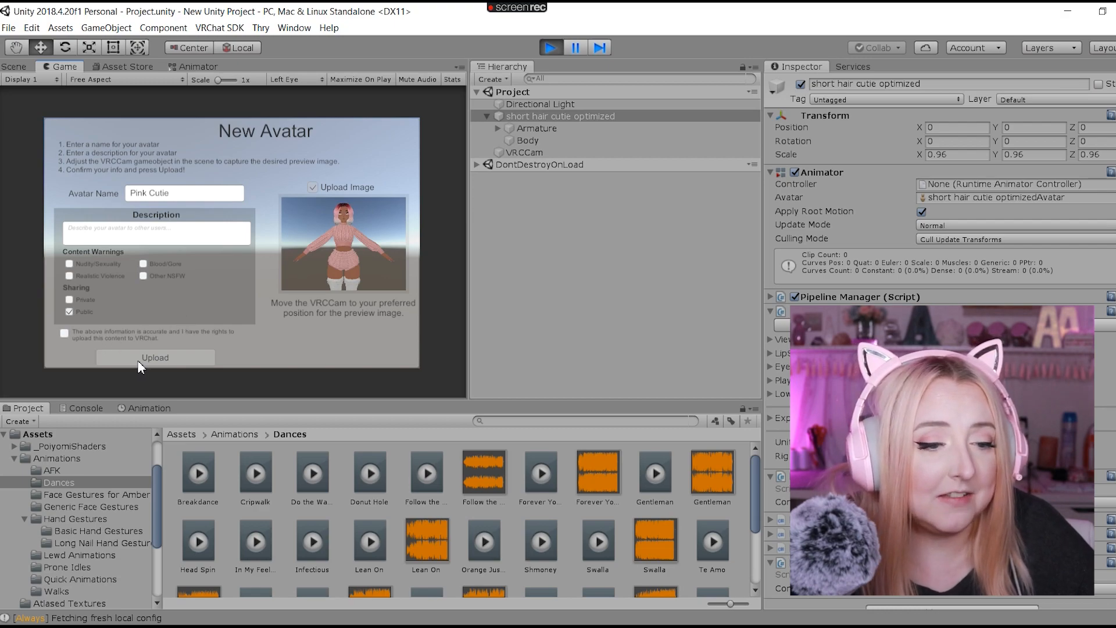
pyautogui.click(65, 334)
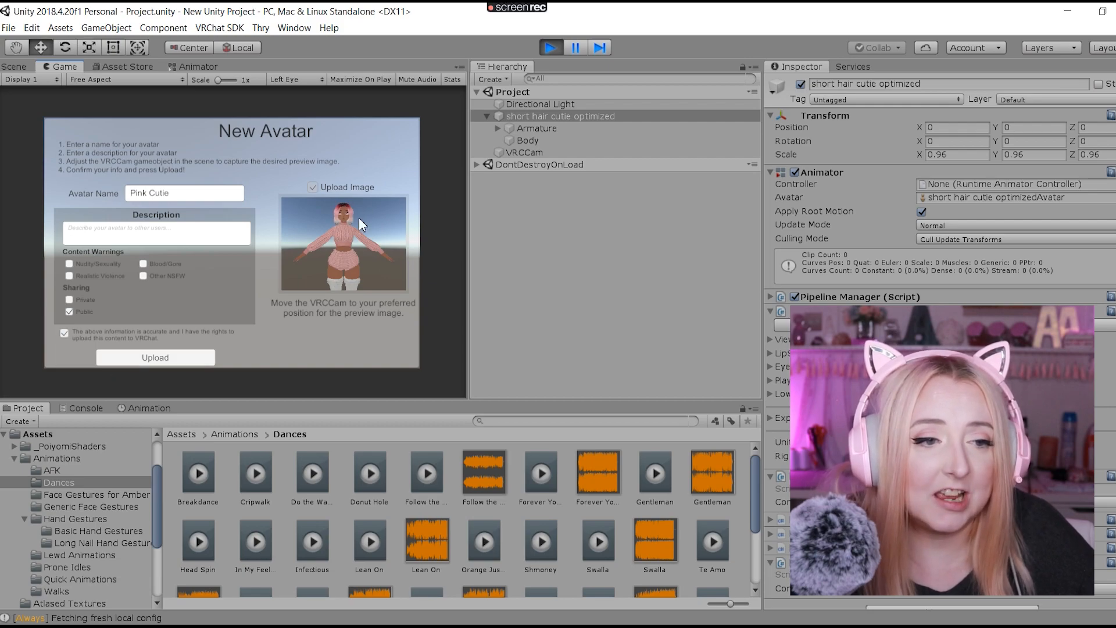
# - Move VRCCam close to the avatar's face at Y 1.251 and Z 0.376 for the preview image, and upload the avatar
pyautogui.click(14, 66)
pyautogui.click(415, 124)
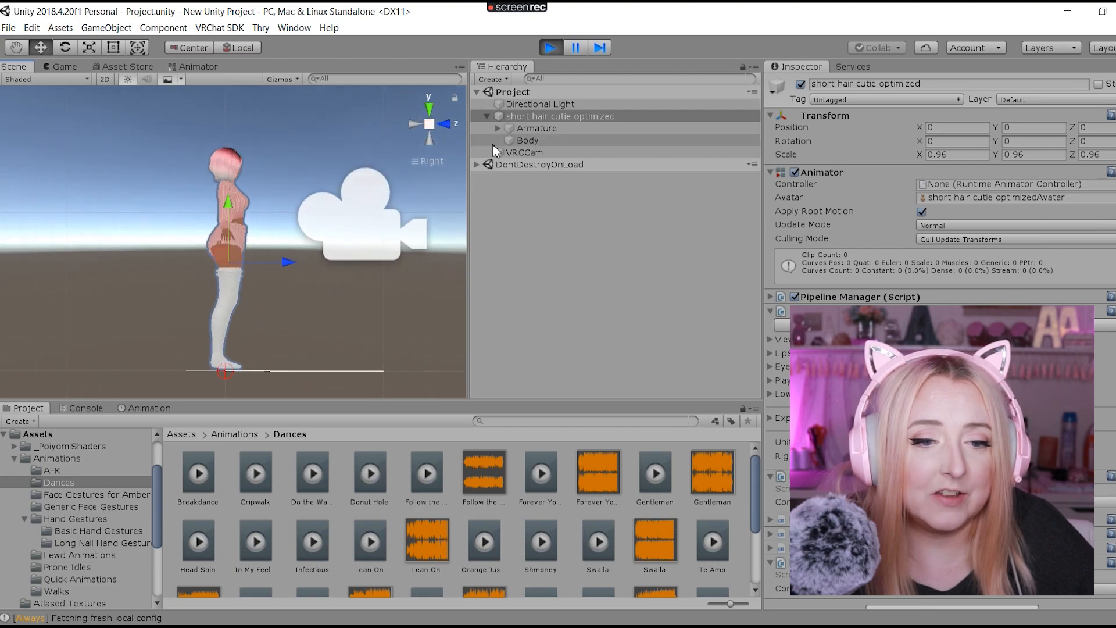
pyautogui.click(523, 152)
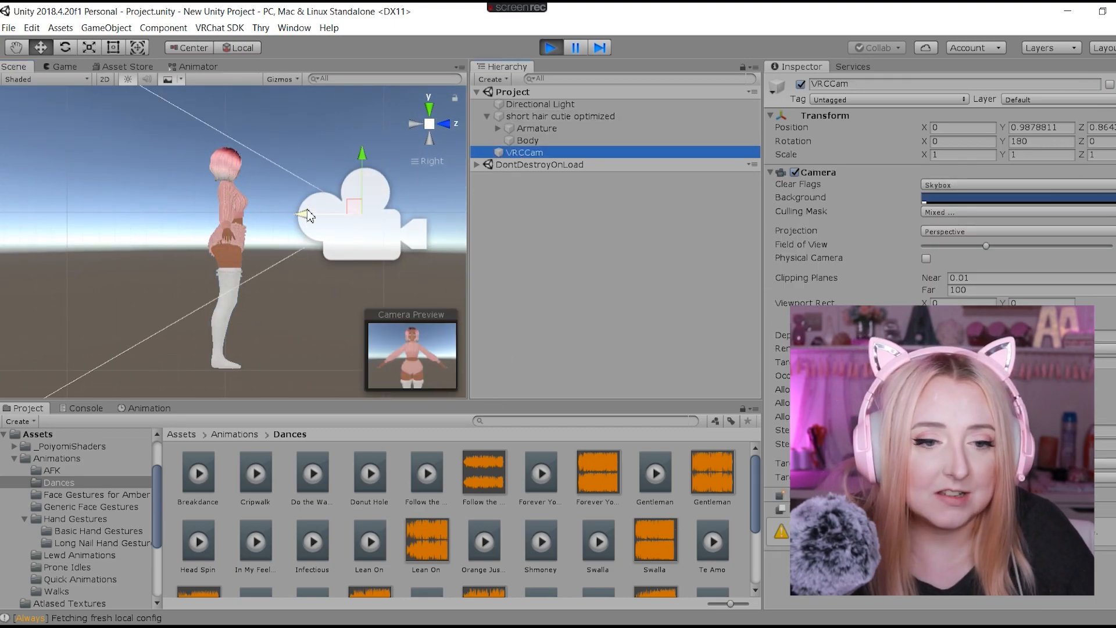
pyautogui.moveTo(301, 215); pyautogui.dragTo(215, 173)
pyautogui.moveTo(271, 116)
pyautogui.mouseDown()
pyautogui.moveTo(274, 103)
pyautogui.moveTo(285, 121)
pyautogui.mouseUp()
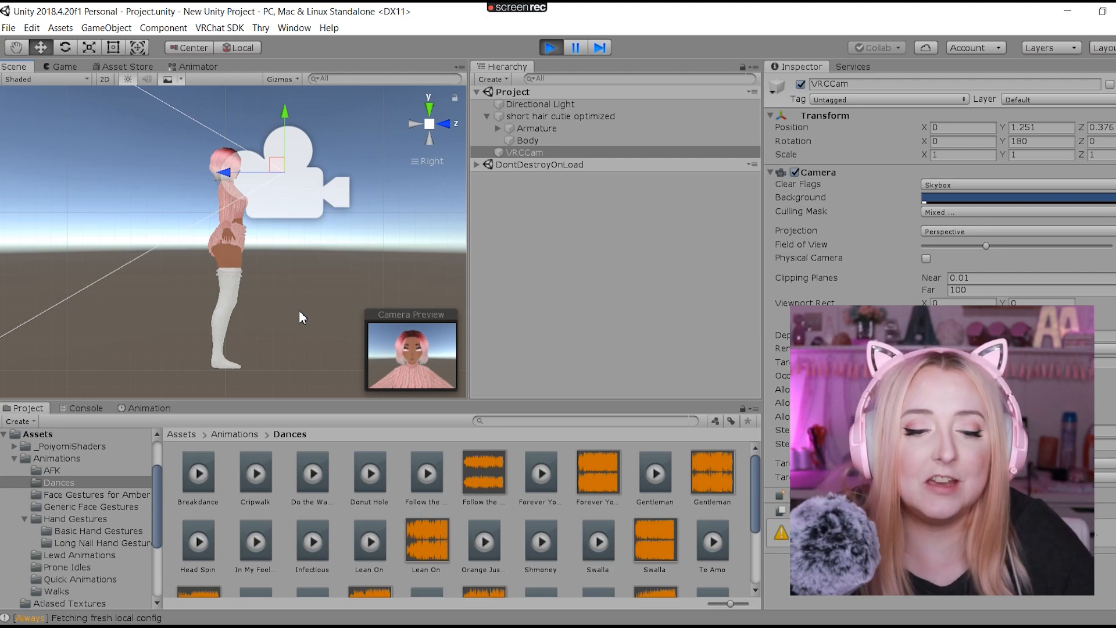
pyautogui.click(64, 68)
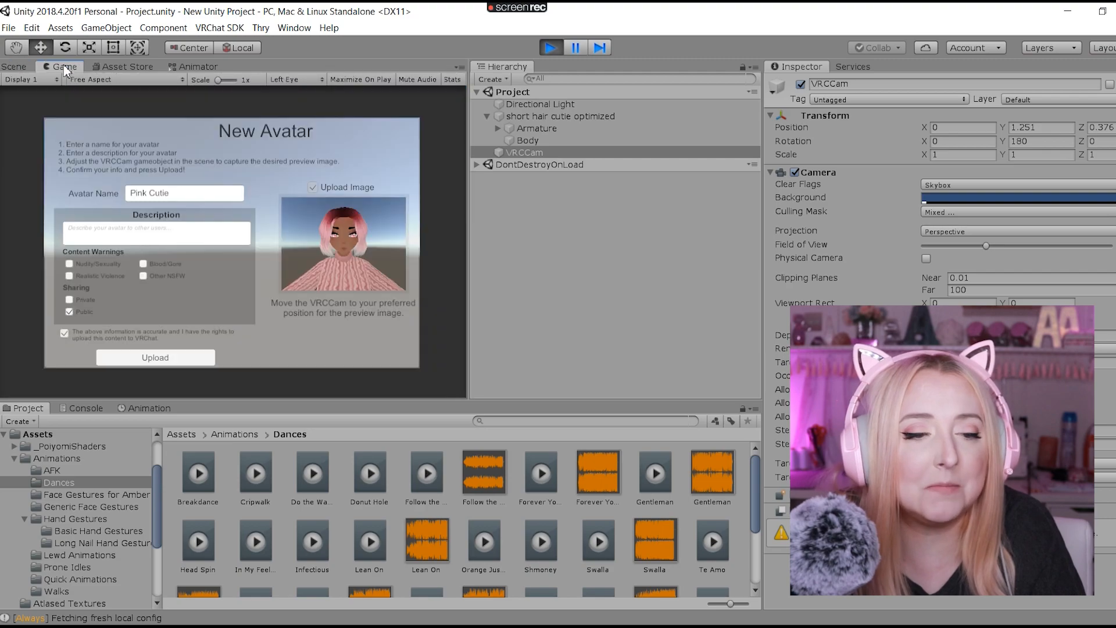
pyautogui.click(174, 360)
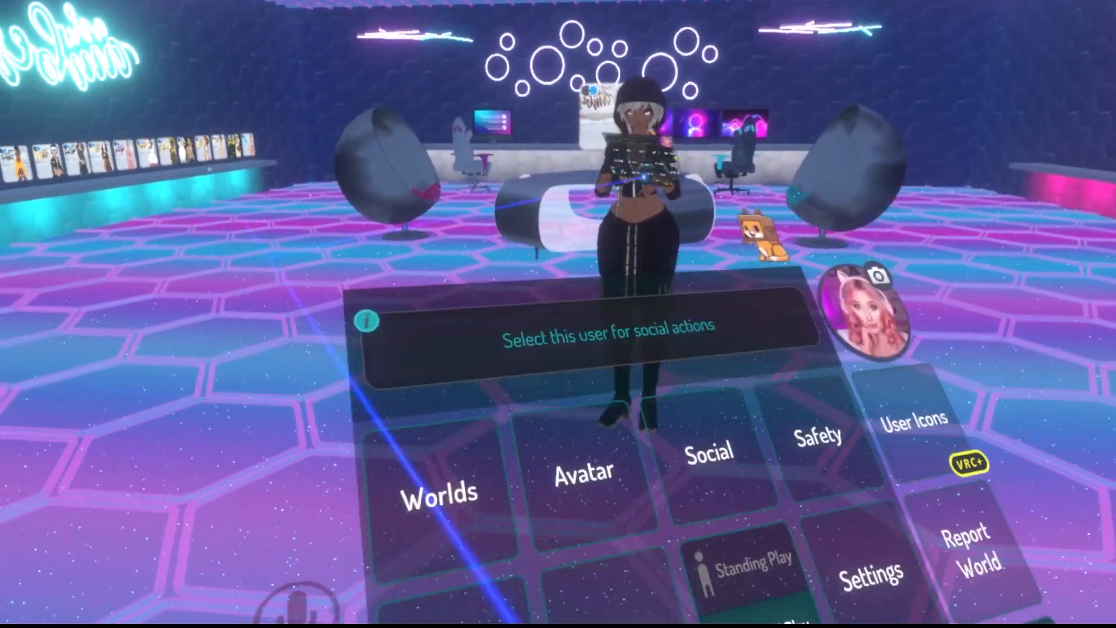
pyautogui.click(548, 392)
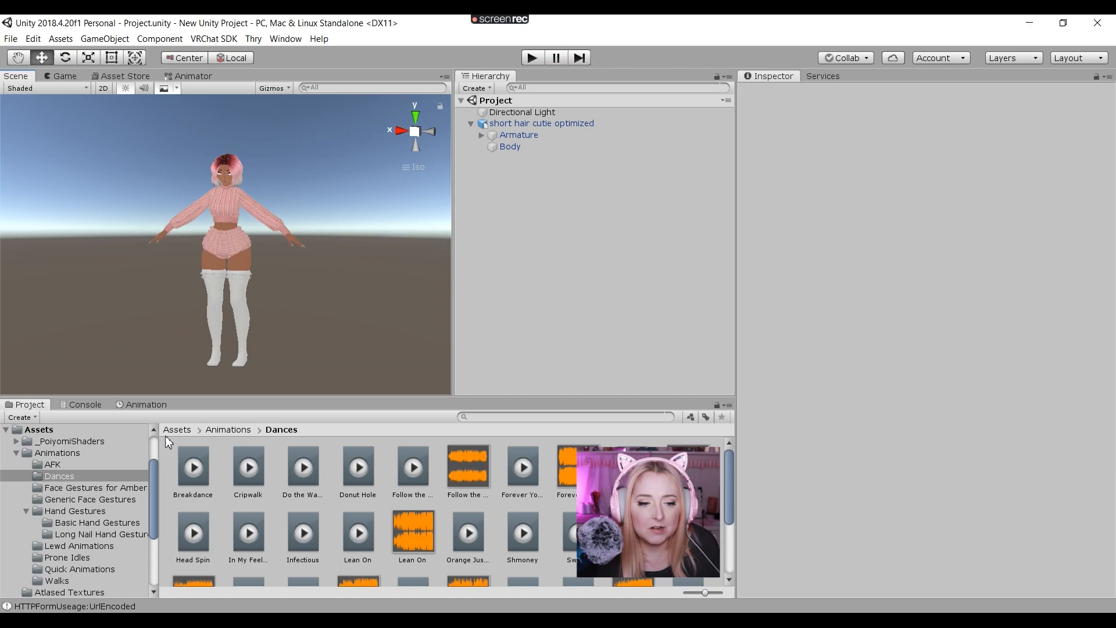
# - Open Emotes SubMenu from the Menus and Parameters folder in Avatar Descriptor Files and check the Twerk 2 control's parameter
pyautogui.click(171, 431)
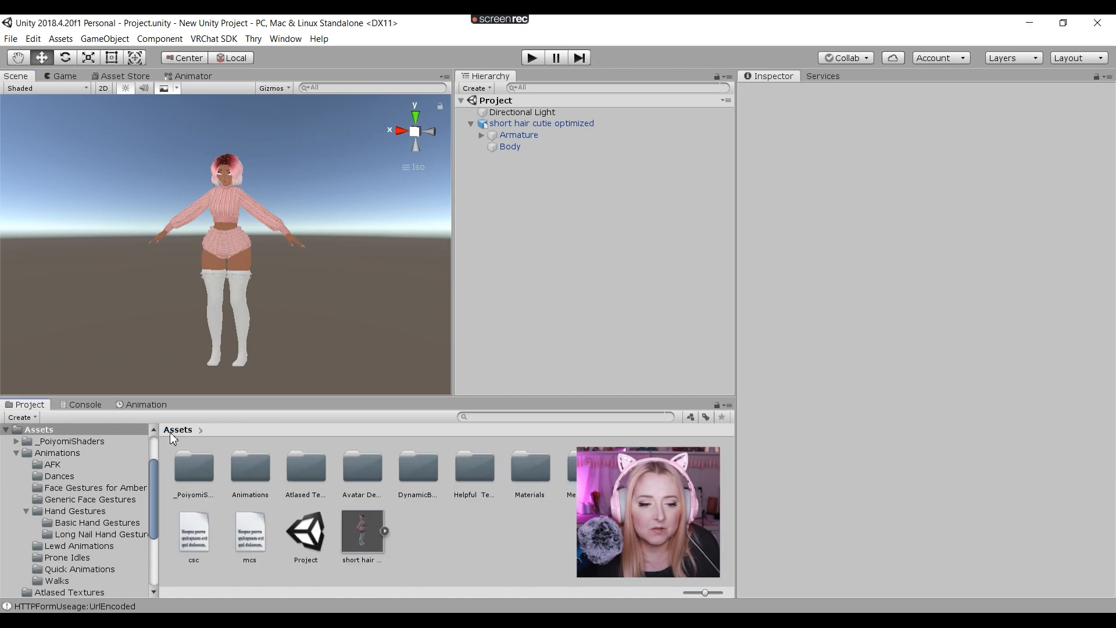
pyautogui.click(250, 466)
pyautogui.click(356, 465)
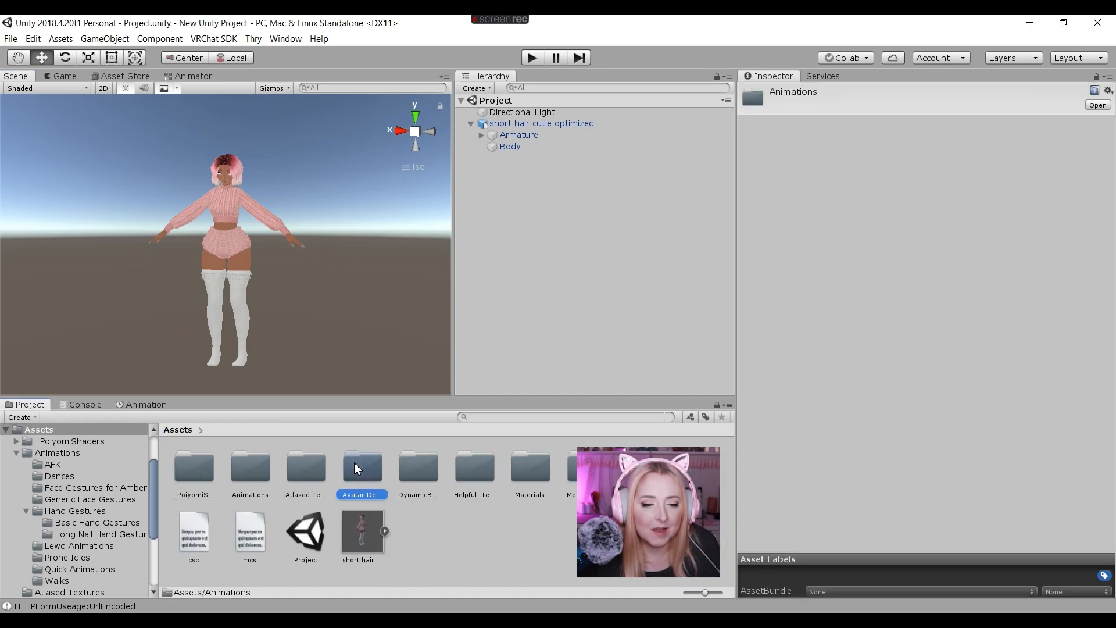
pyautogui.doubleClick(354, 466)
pyautogui.doubleClick(257, 469)
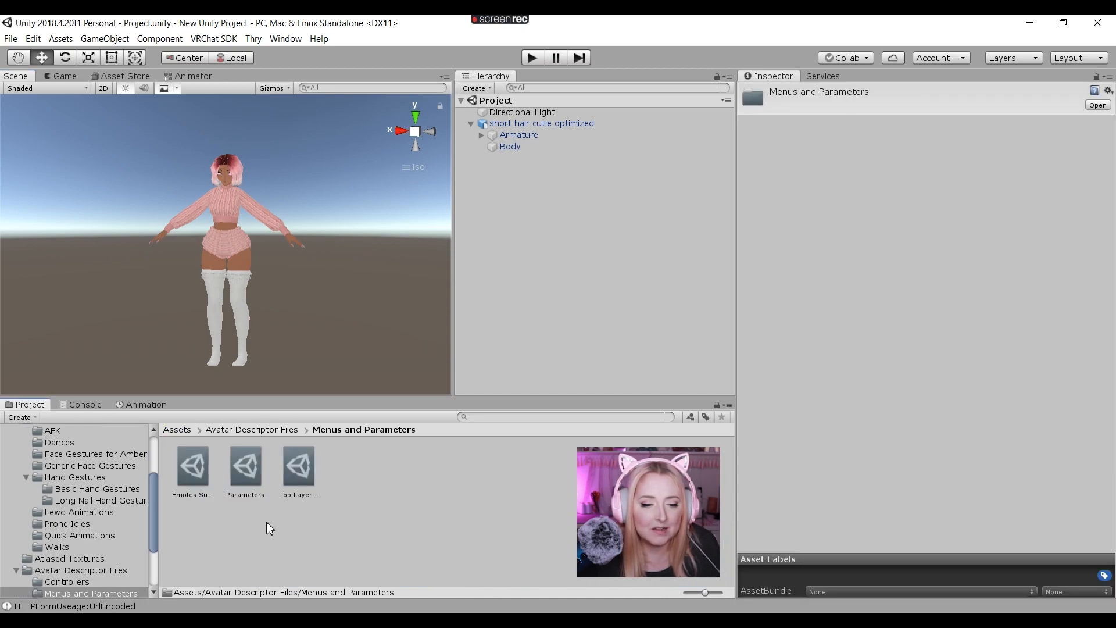
pyautogui.click(196, 470)
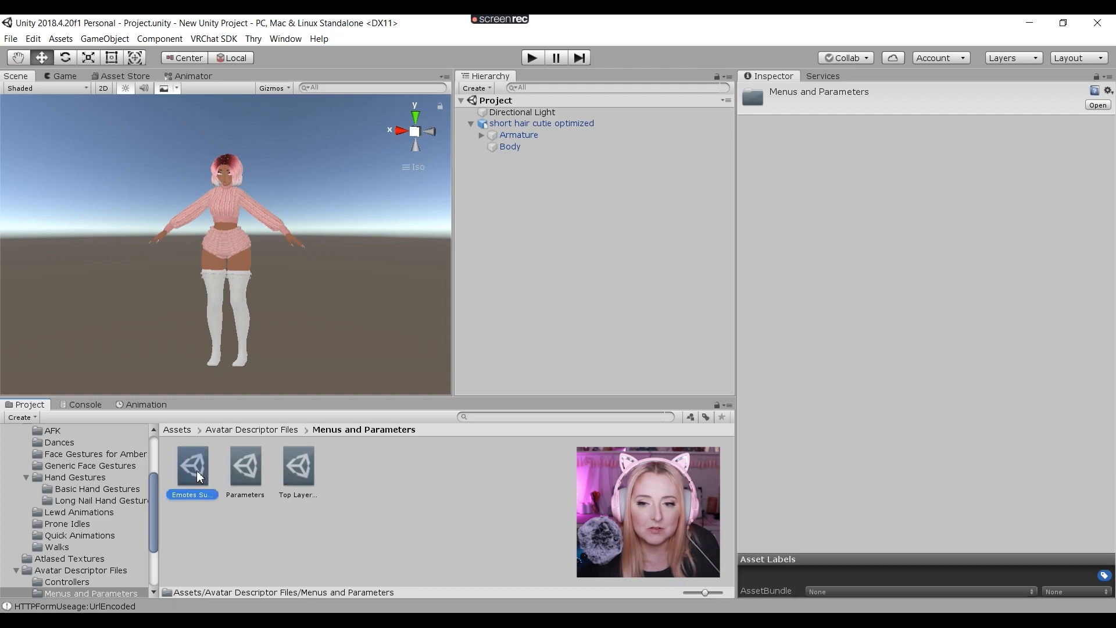
pyautogui.click(825, 260)
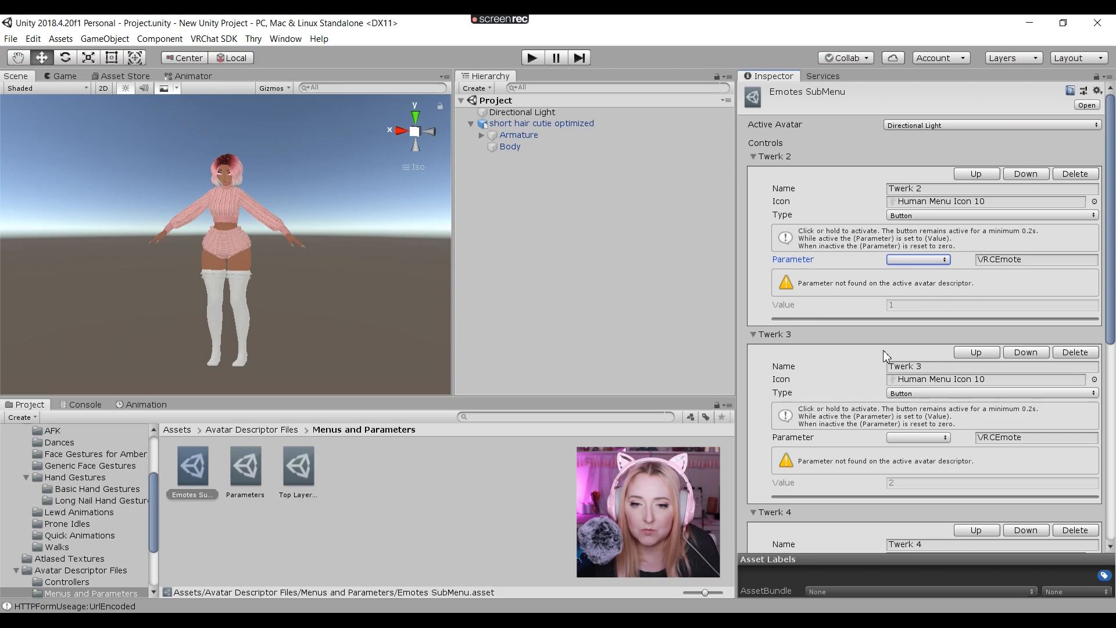
# - Check the Expressions assignments of short hair cutie optimized and compare the Parameters asset with the Emotes SubMenu controls
pyautogui.click(548, 124)
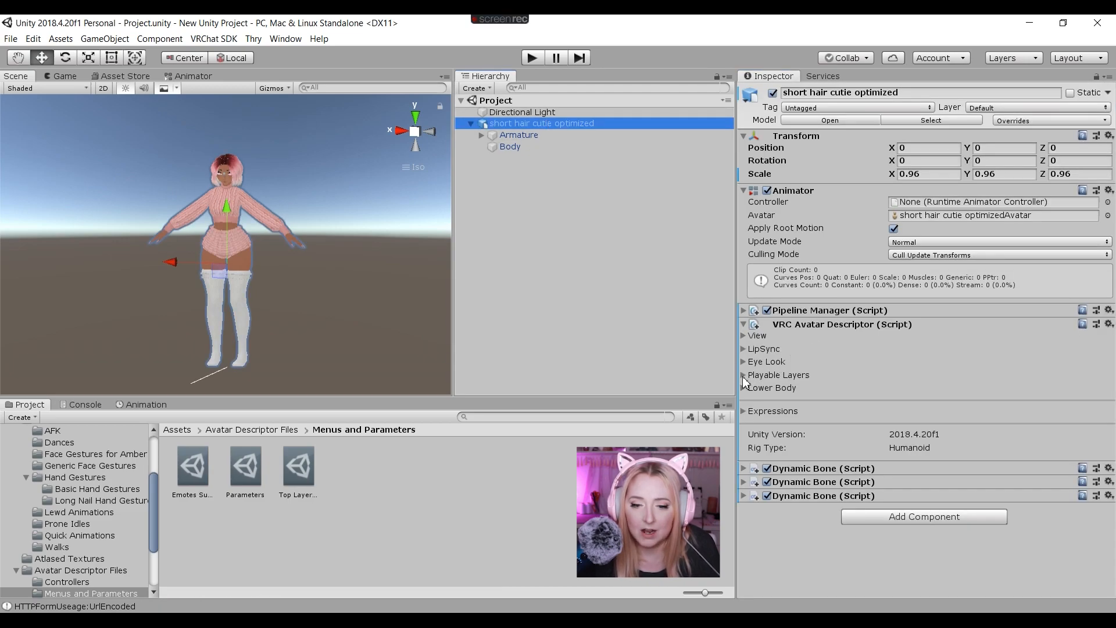
pyautogui.click(745, 411)
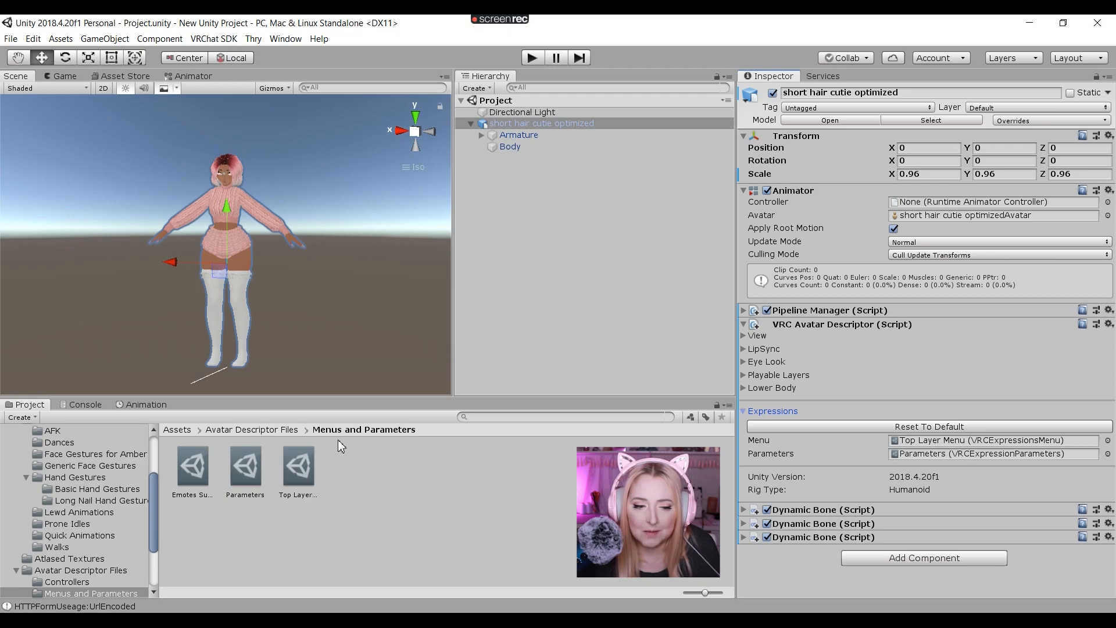
pyautogui.click(246, 466)
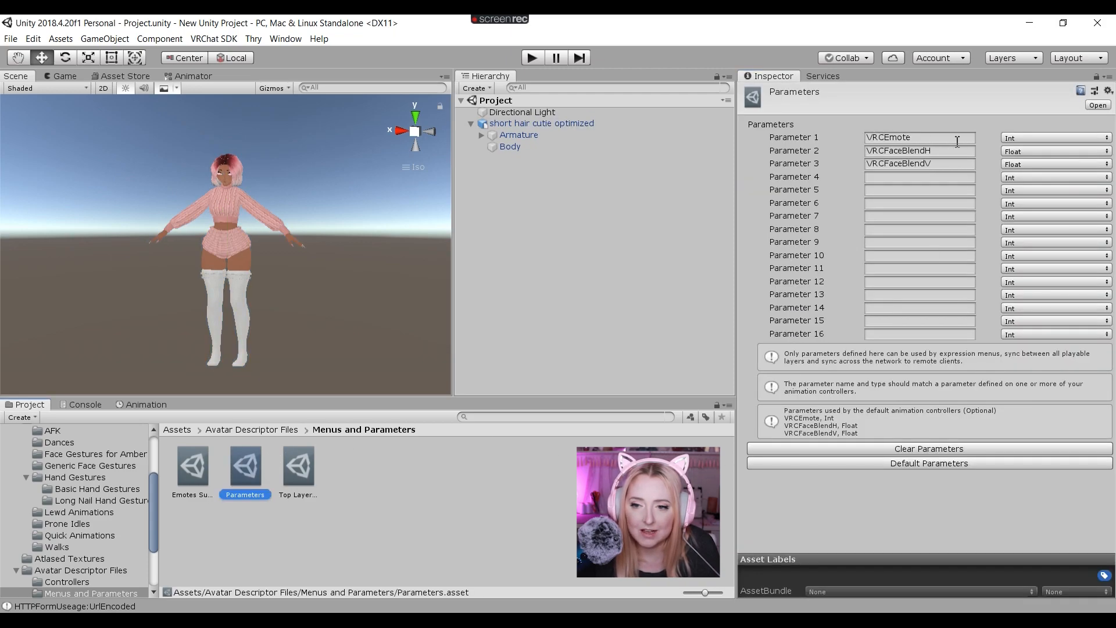
pyautogui.click(186, 468)
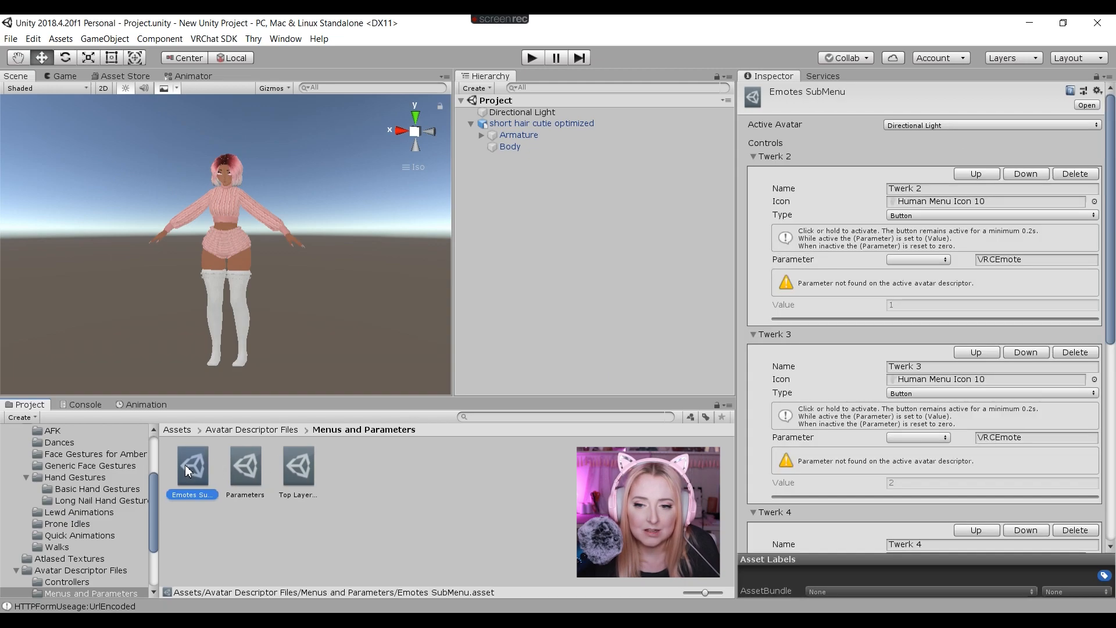
pyautogui.click(588, 286)
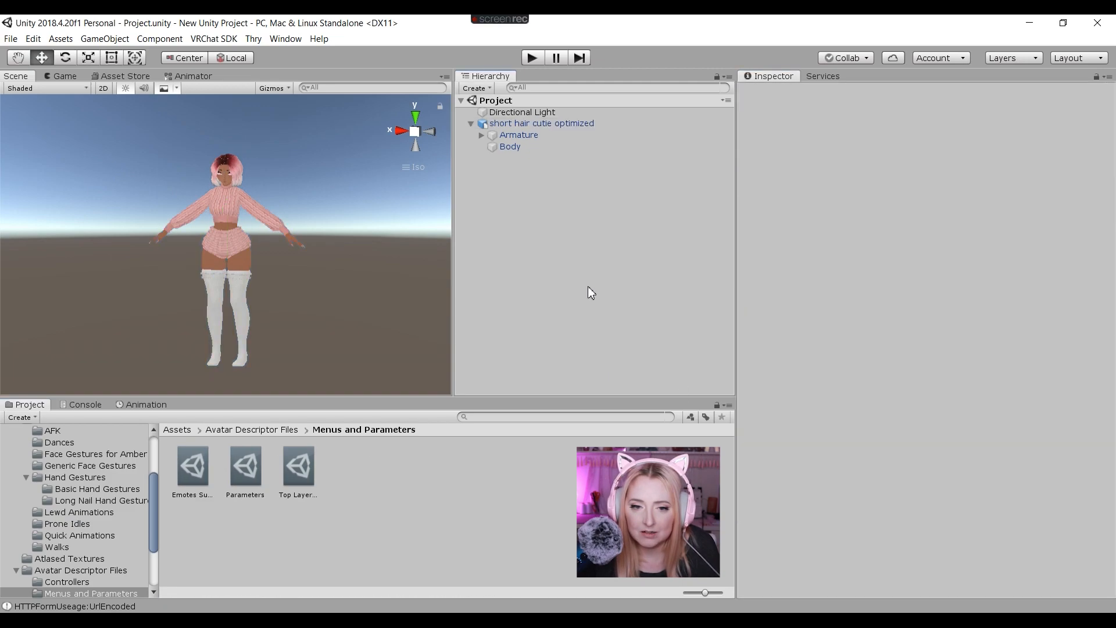
# - Set the active avatar of Emotes SubMenu to short hair cutie optimized instead of Directional Light
pyautogui.click(563, 124)
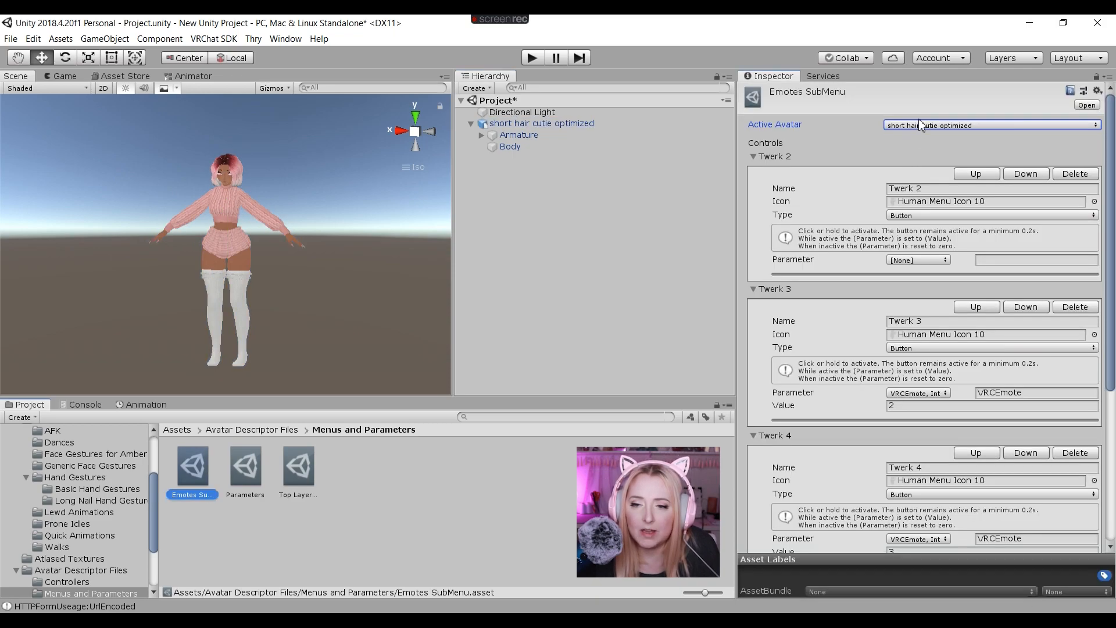
pyautogui.click(919, 120)
pyautogui.click(919, 136)
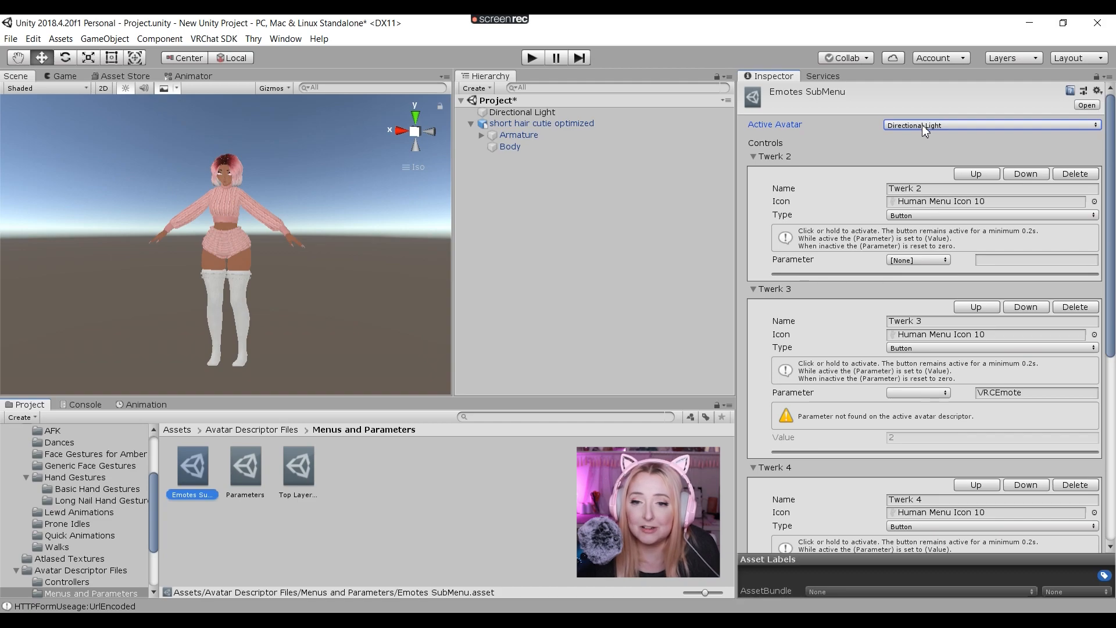
pyautogui.click(922, 124)
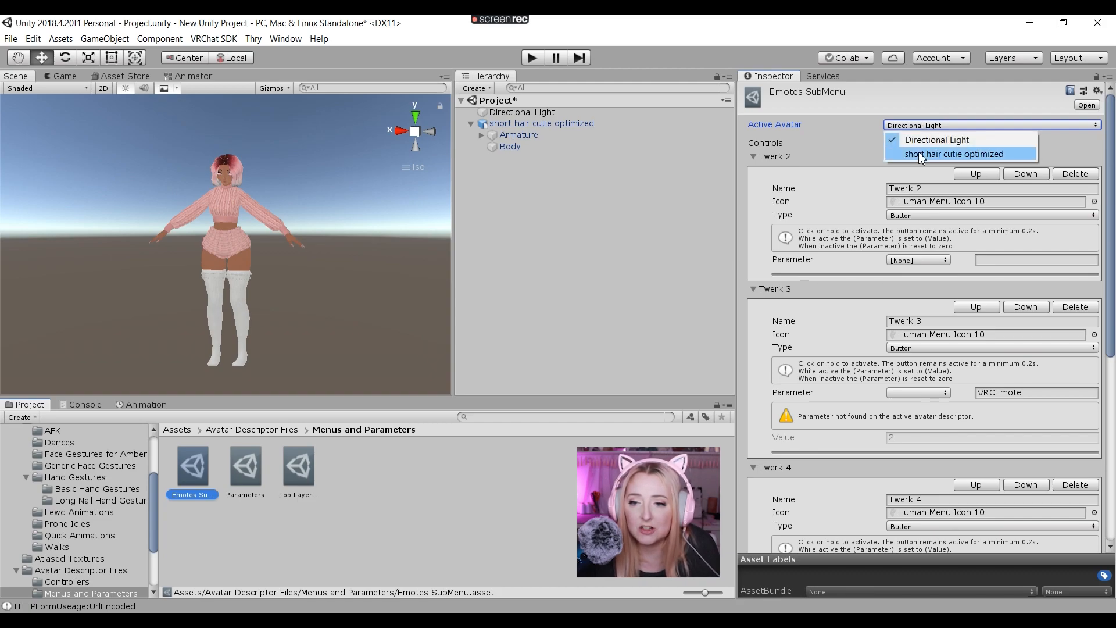
pyautogui.click(918, 154)
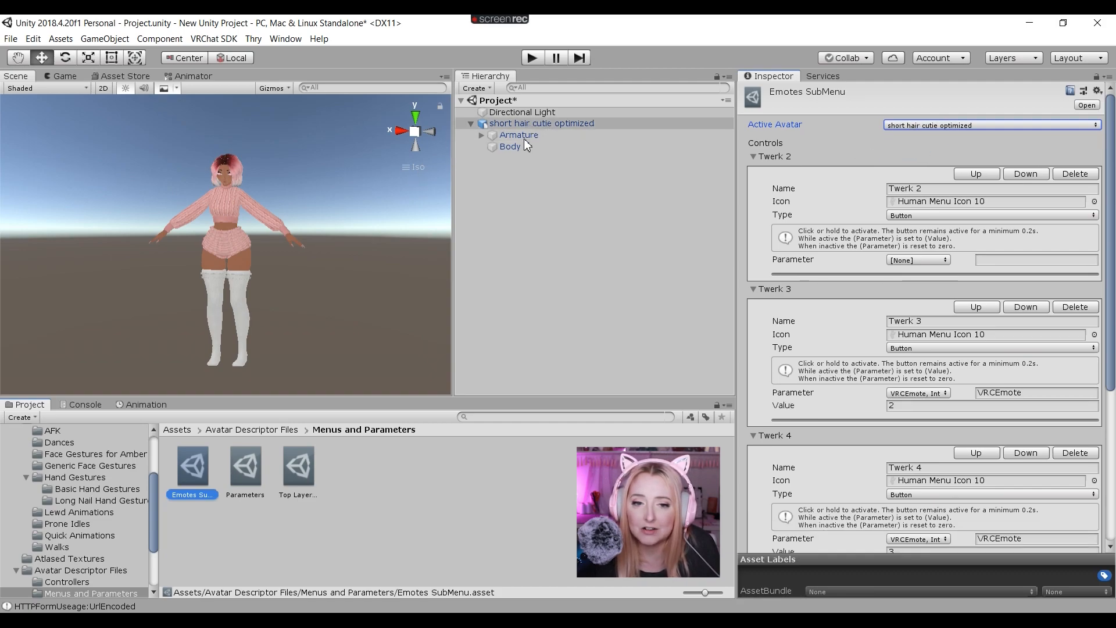
# - Assign the VRCEmote, Int parameter to the Twerk 2 control and review the remaining emote controls
pyautogui.click(916, 260)
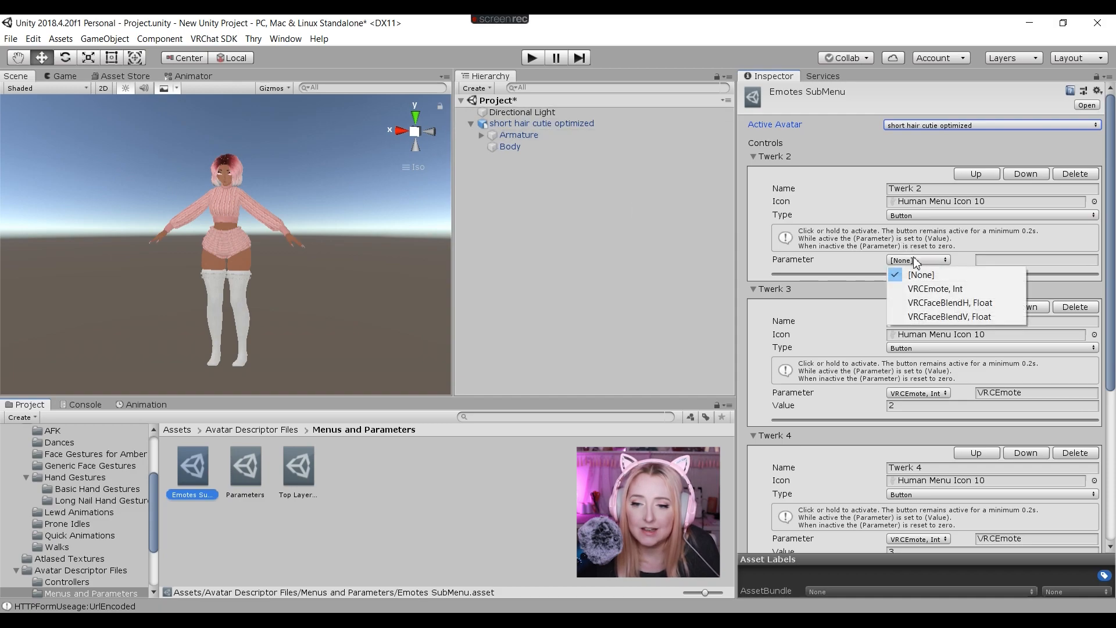
pyautogui.click(923, 289)
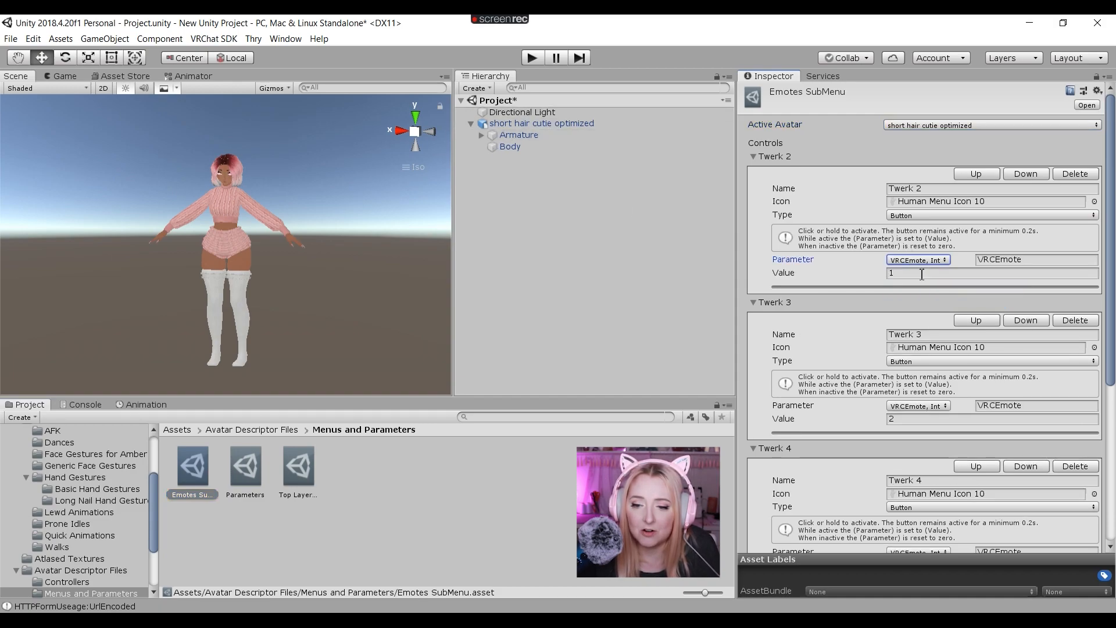
pyautogui.scroll(-5, 891, 312)
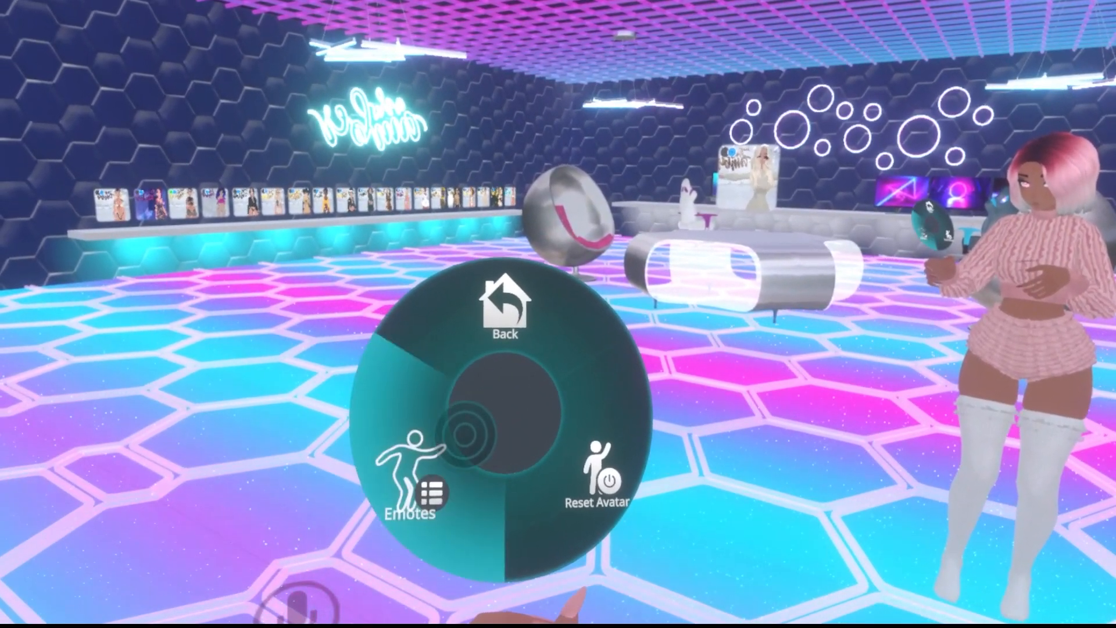
# - Switch to VRChat and open the Emotes submenu in the avatar's radial menu
pyautogui.click(401, 477)
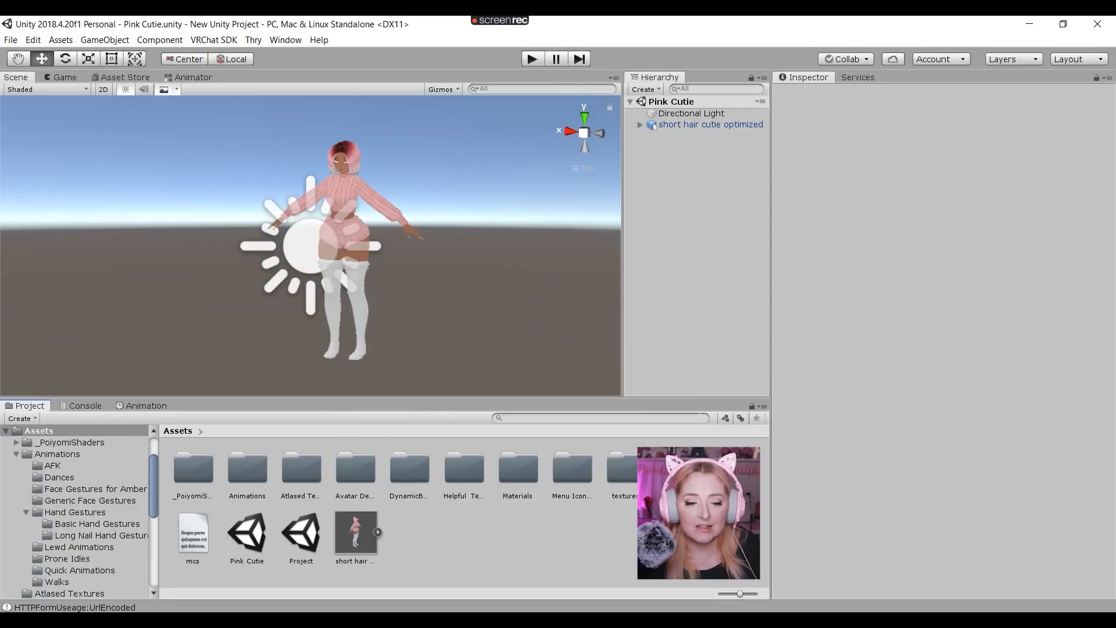
# - Duplicate vrc_AvatarV3ActionLayer in the VRCSDK Examples3 animation controllers and name the copy ActionLayer2
pyautogui.doubleClick(674, 468)
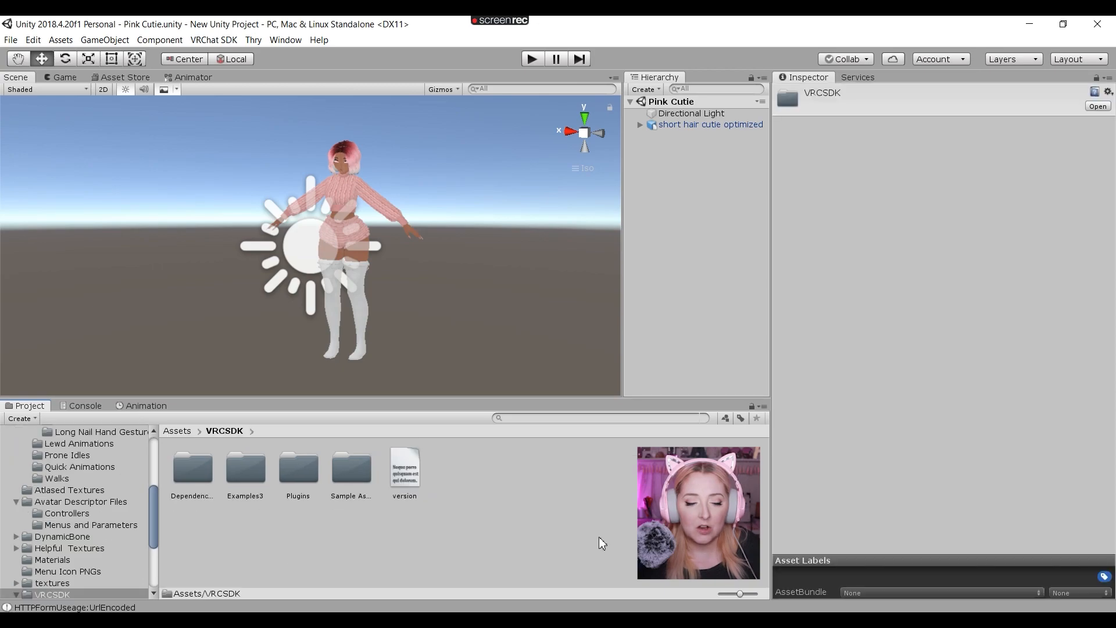
pyautogui.doubleClick(246, 469)
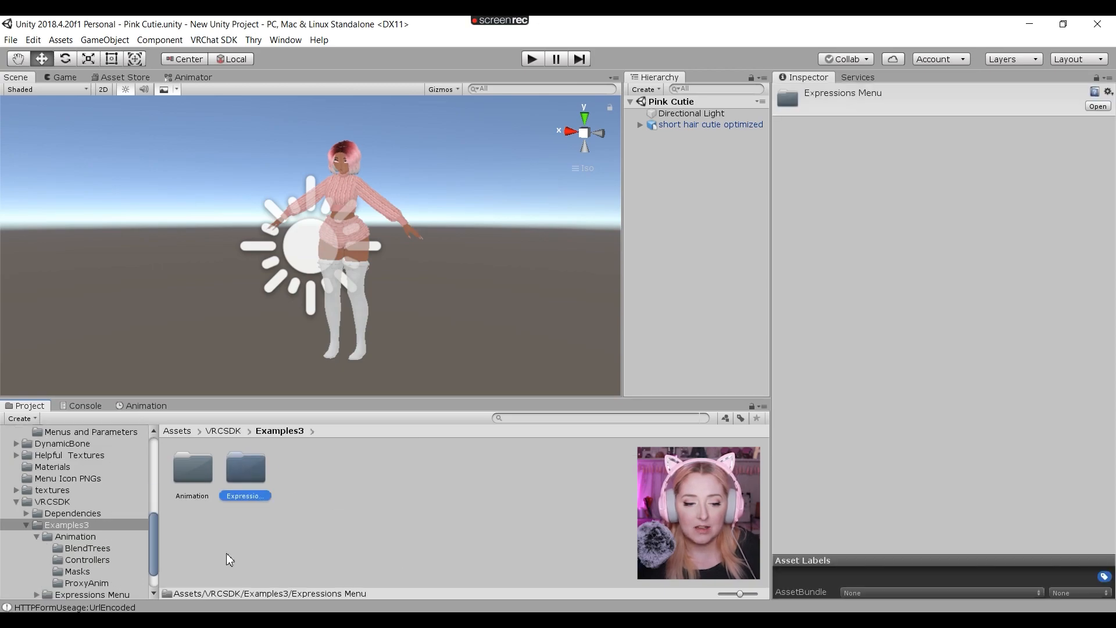
pyautogui.doubleClick(192, 467)
pyautogui.doubleClick(243, 466)
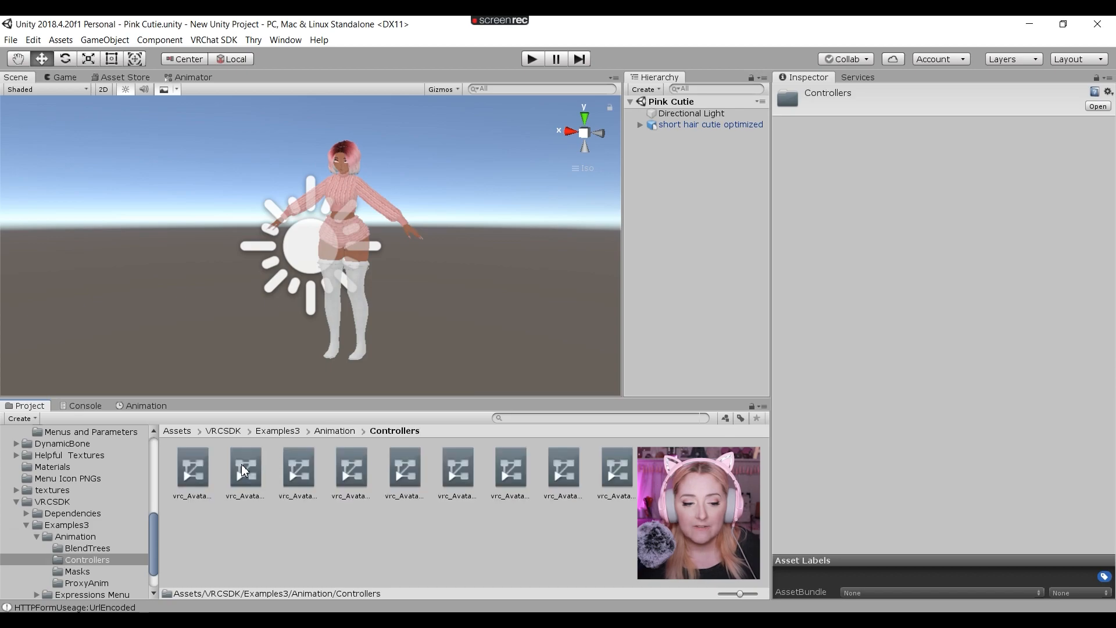
pyautogui.click(196, 468)
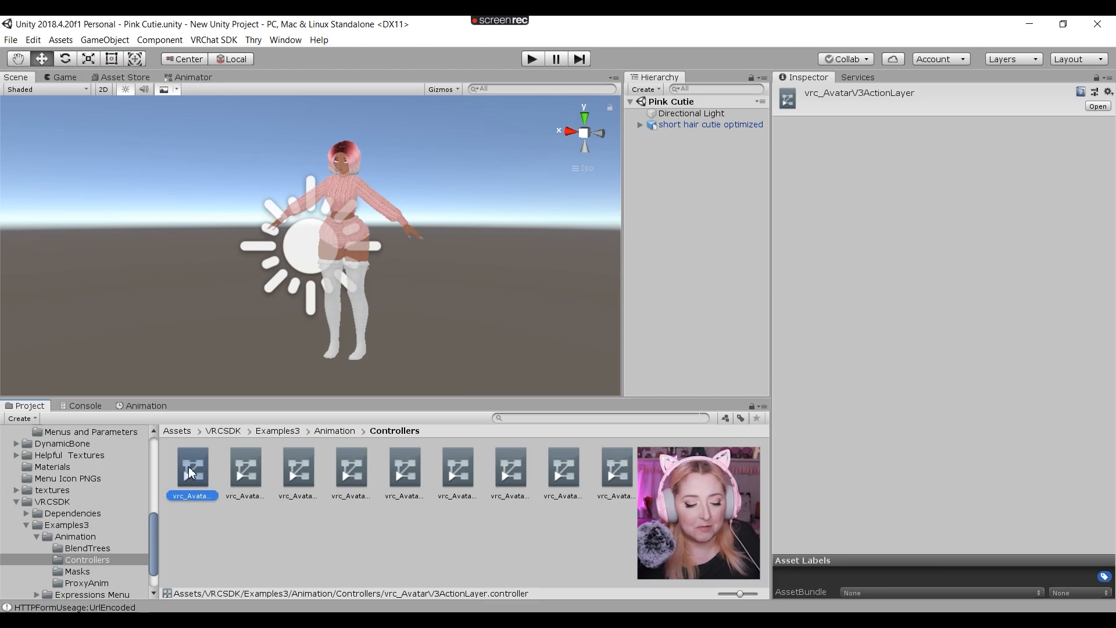
pyautogui.hotkey('ctrl', 'd')
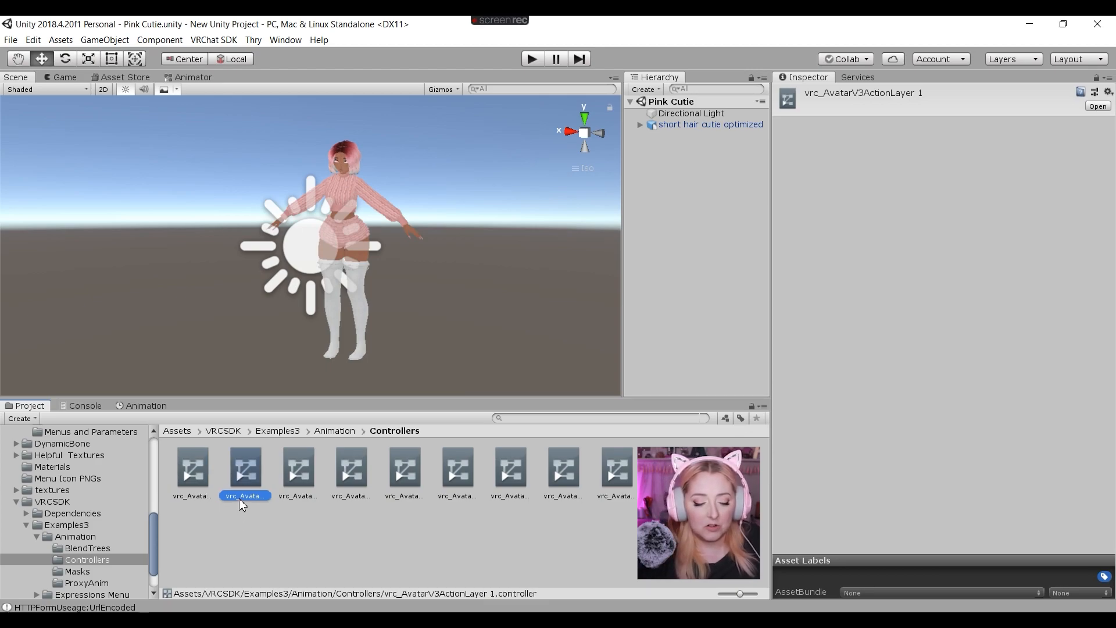
pyautogui.click(240, 500)
pyautogui.write('ActionLayer2')
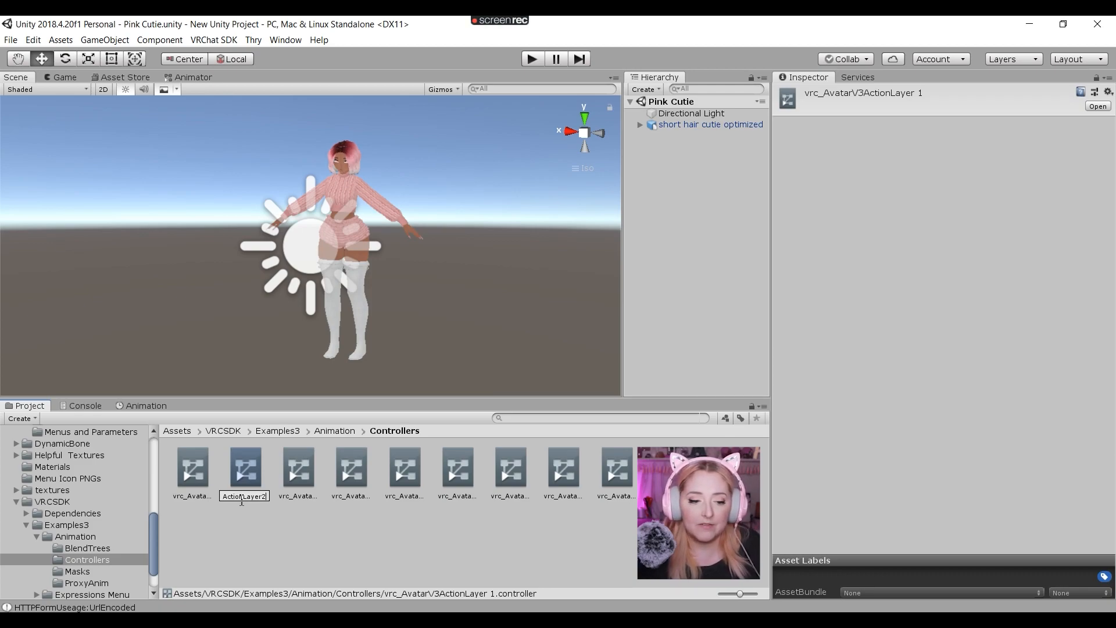
pyautogui.press('Return')
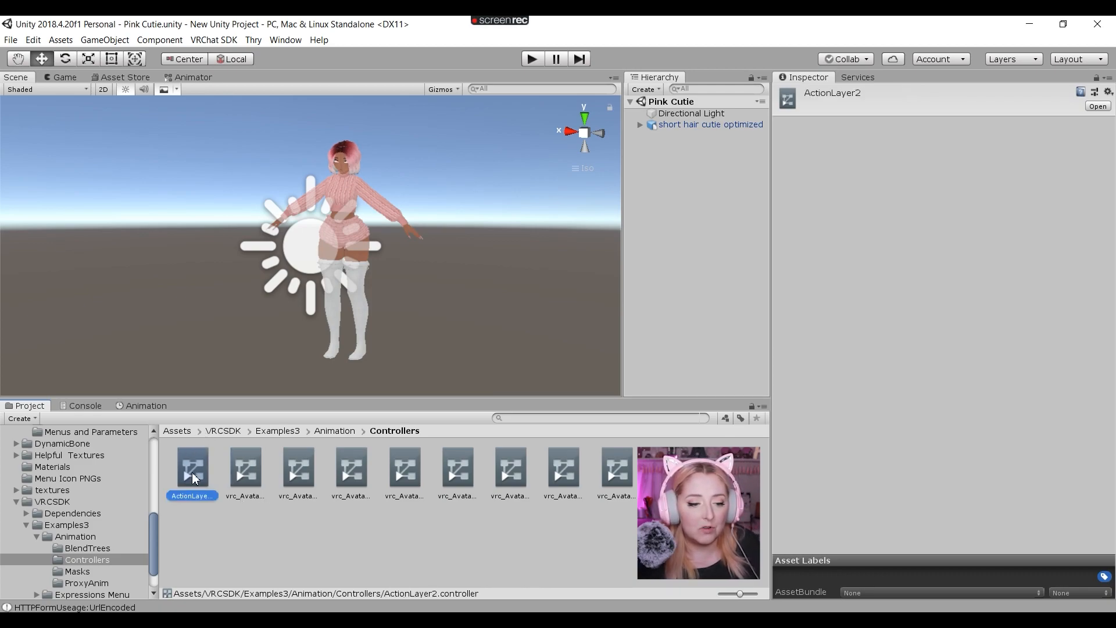
# - Move ActionLayer2 into the Avatar Descriptor Files folder and open that folder
pyautogui.scroll(3, 103, 479)
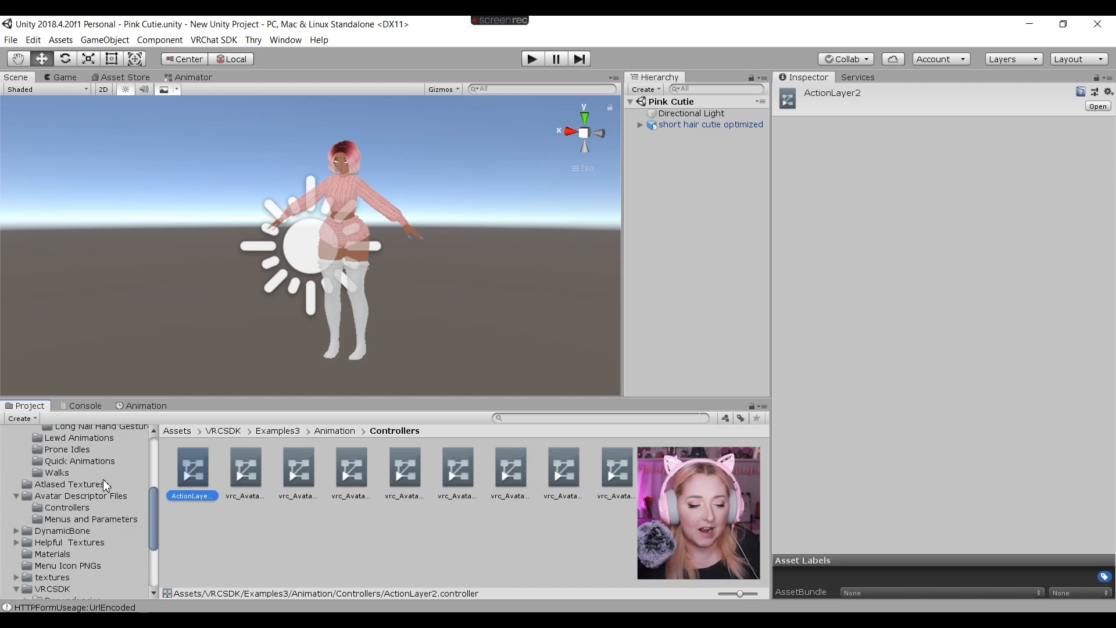
pyautogui.scroll(3, 102, 479)
pyautogui.scroll(2, 103, 479)
pyautogui.scroll(-2, 102, 479)
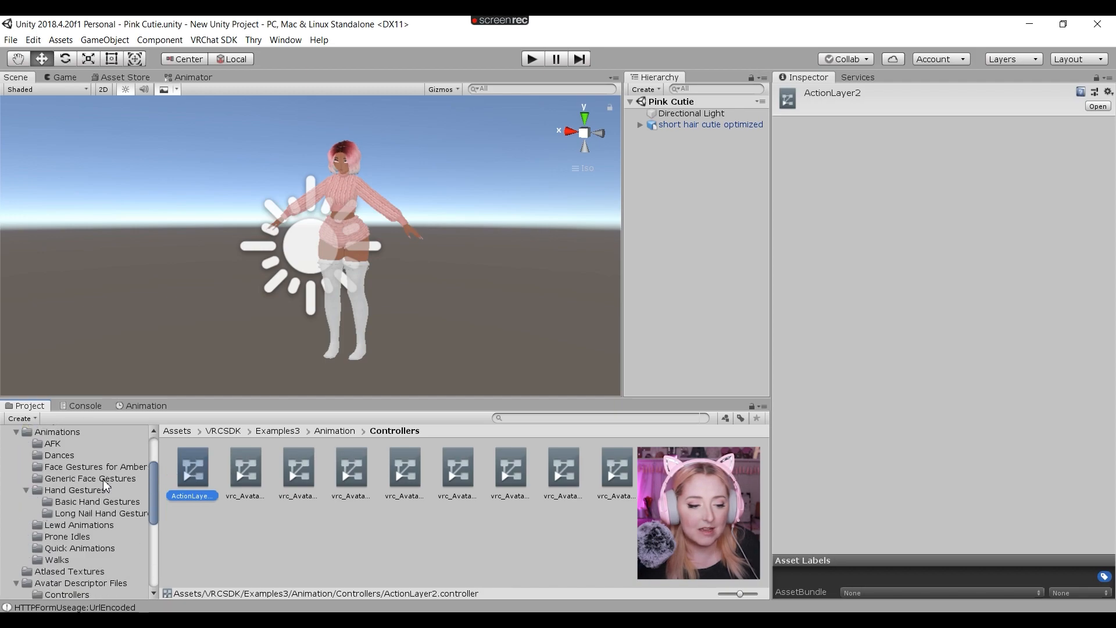
pyautogui.scroll(-2, 103, 479)
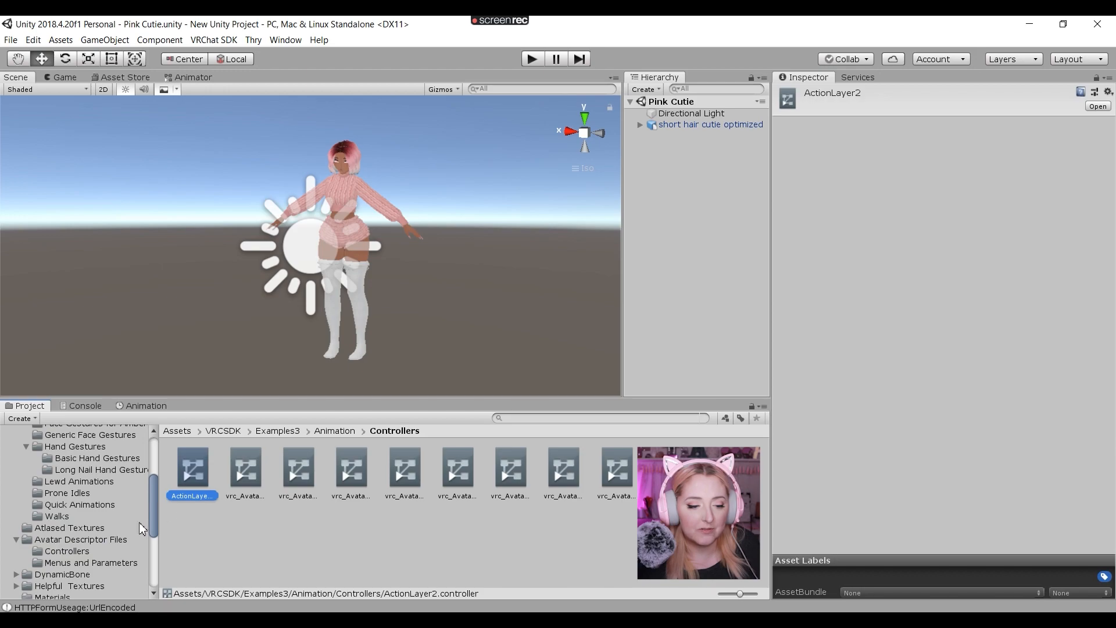
pyautogui.moveTo(138, 522); pyautogui.dragTo(96, 542)
pyautogui.scroll(-3, 96, 542)
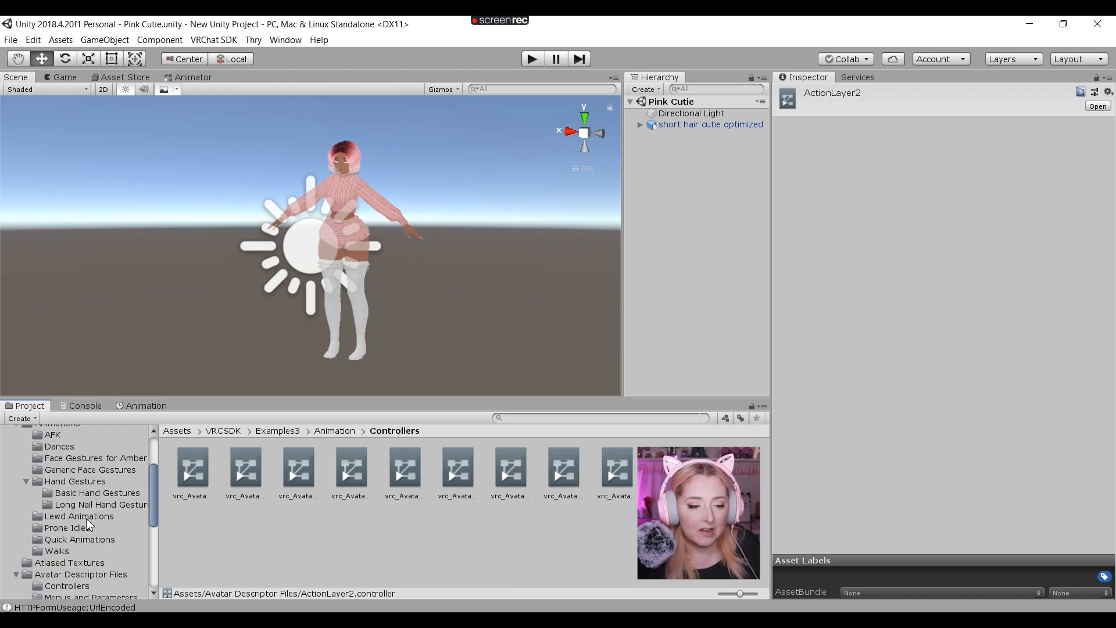
pyautogui.click(71, 574)
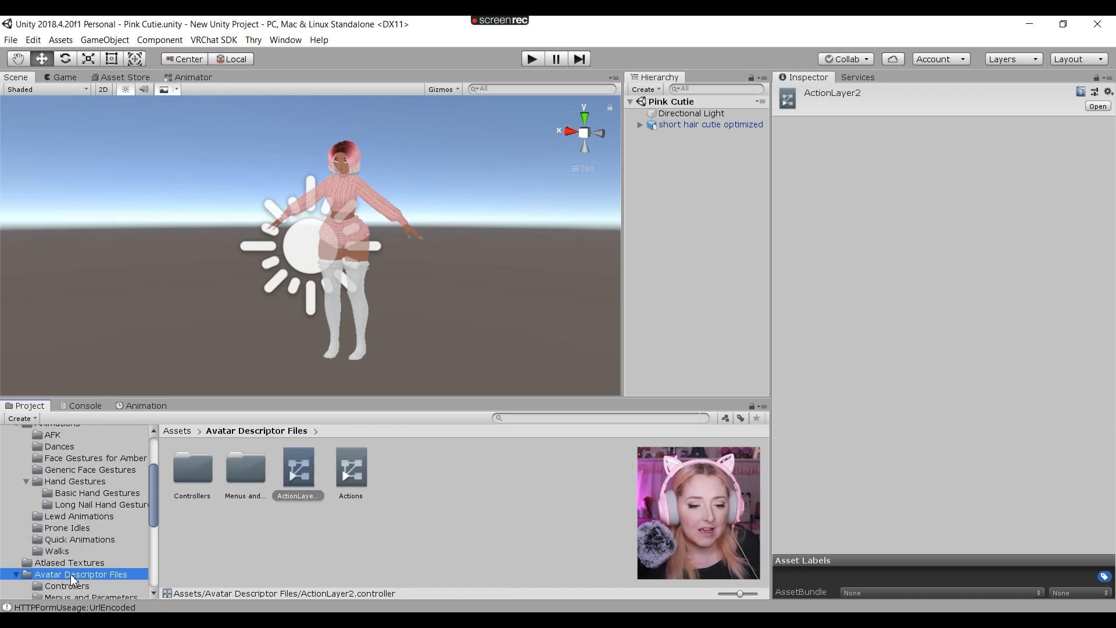
# - In the ActionLayer2 controller, rename the stand_wave state to Twerk 2 and assign the Twerk 2 motion to it
pyautogui.click(298, 465)
pyautogui.doubleClick(297, 466)
pyautogui.scroll(5, 434, 253)
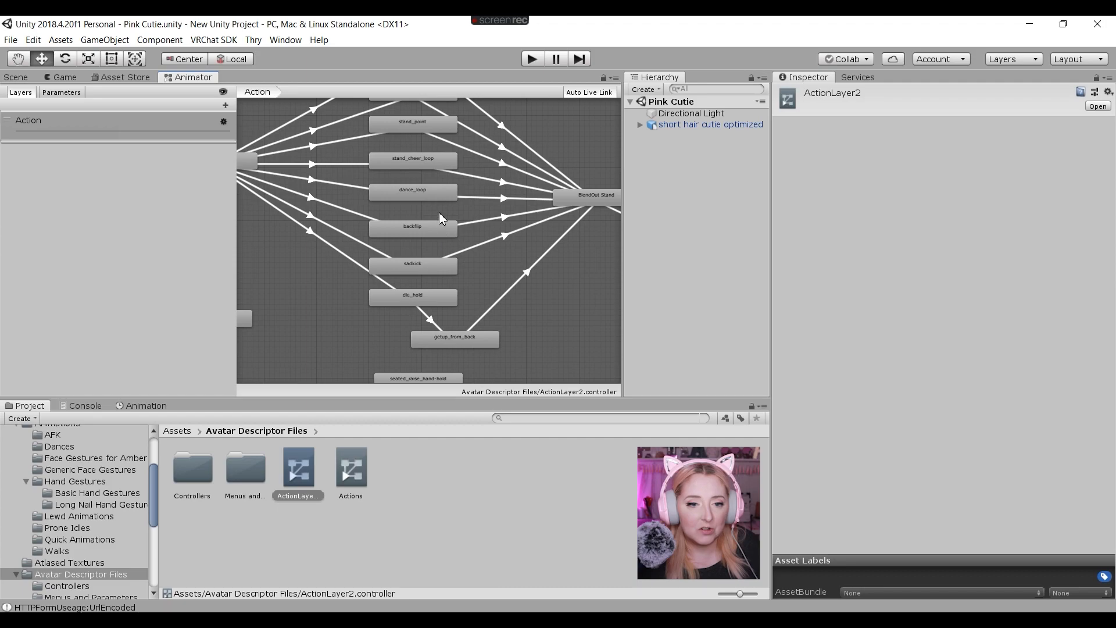
pyautogui.scroll(-3, 401, 125)
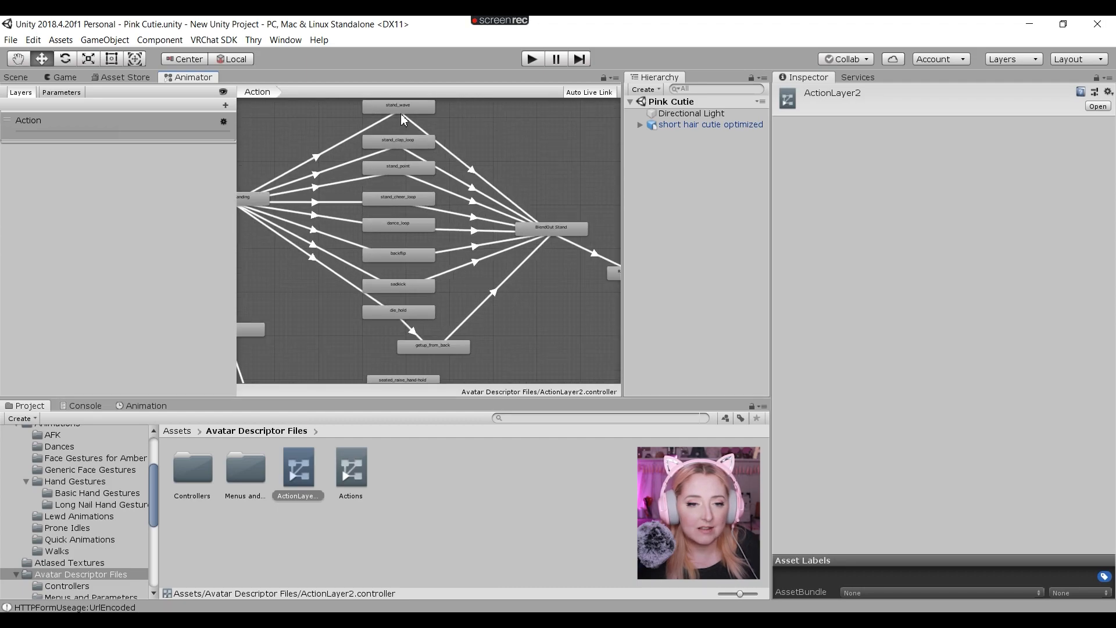
pyautogui.click(404, 110)
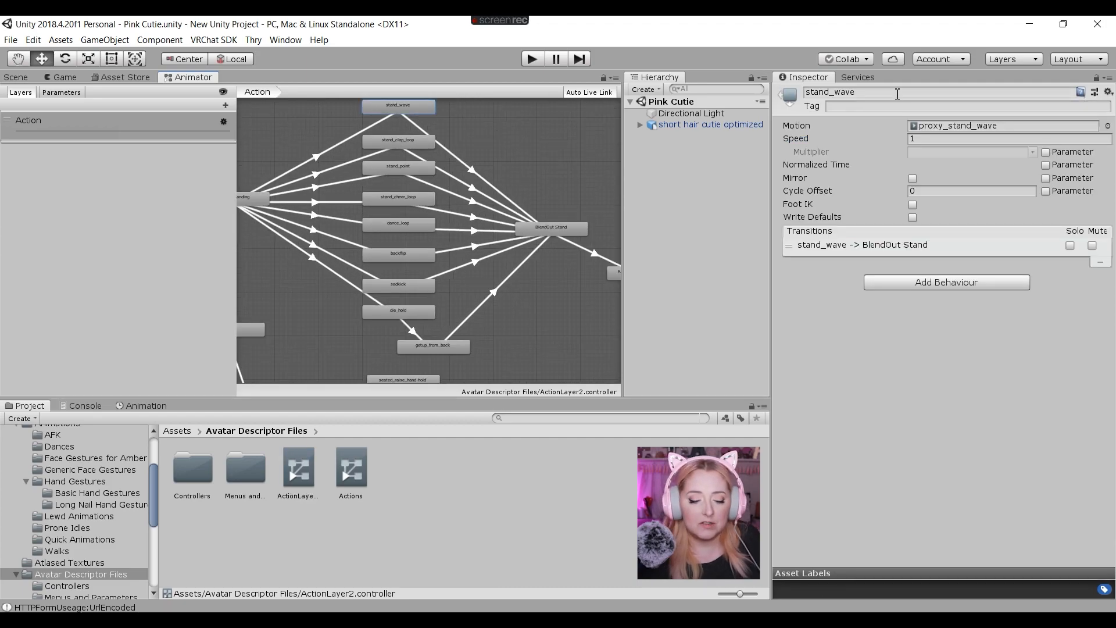
pyautogui.click(898, 94)
pyautogui.write('Twerk 2')
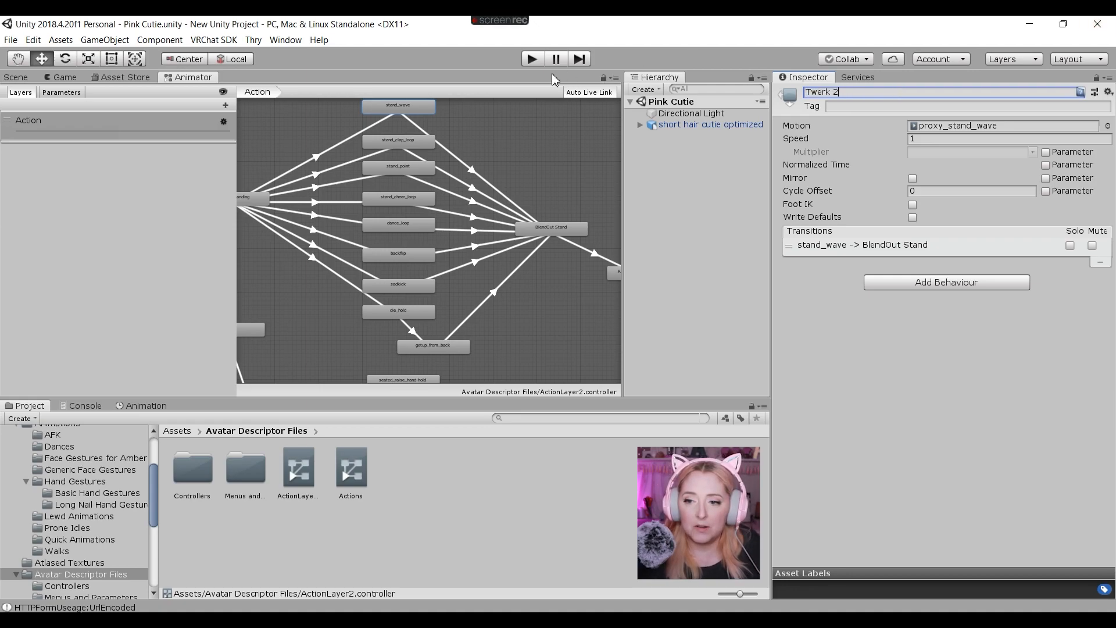
pyautogui.press('Return')
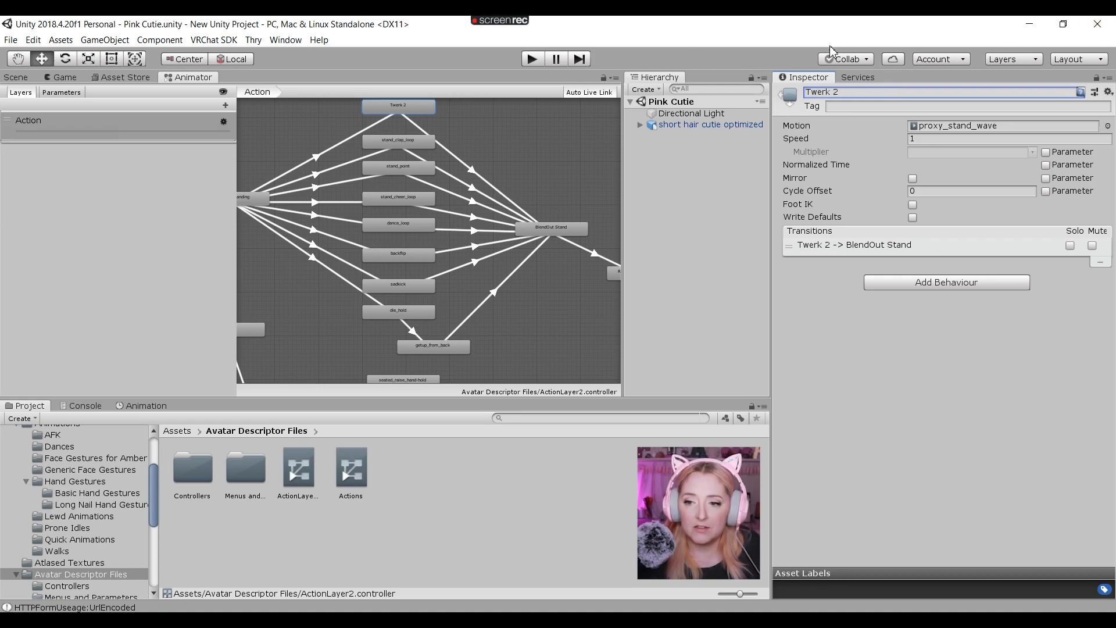
pyautogui.click(1106, 126)
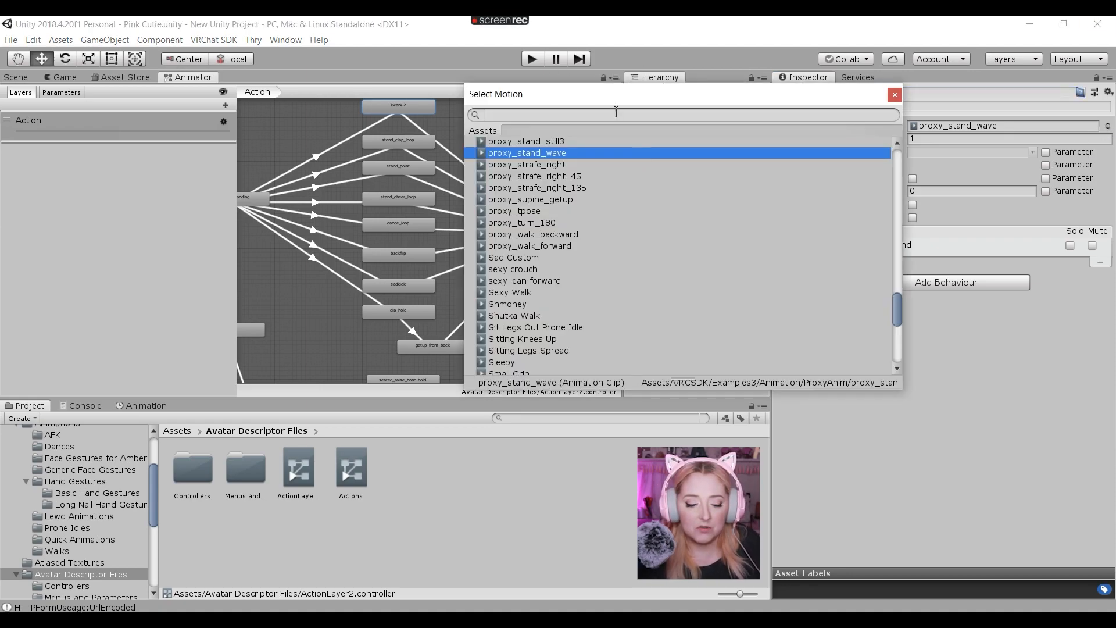
pyautogui.write('t')
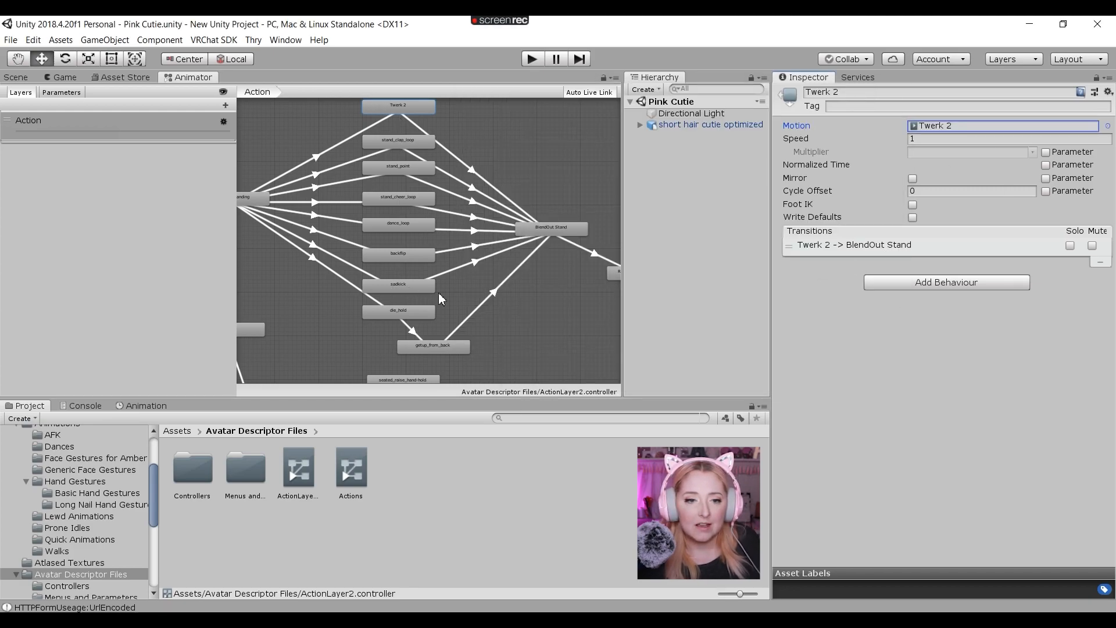
# - Check the conditions on the Prepare Standing transitions to Twerk 2 and stand_clap_loop, plus the avatar's playable layer assignments
pyautogui.click(335, 147)
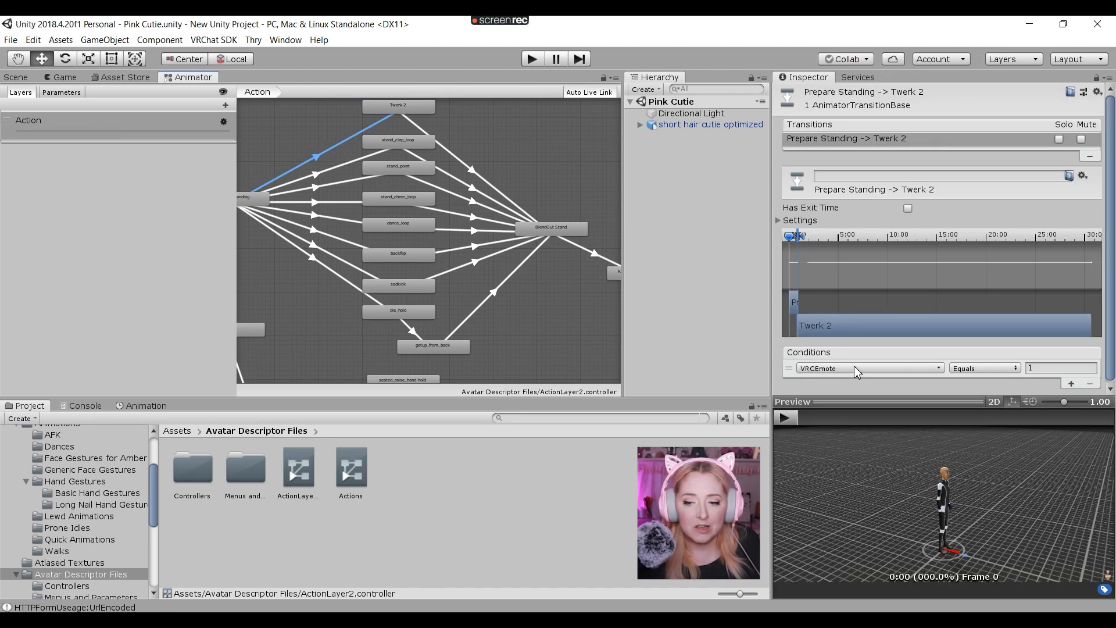
pyautogui.click(351, 168)
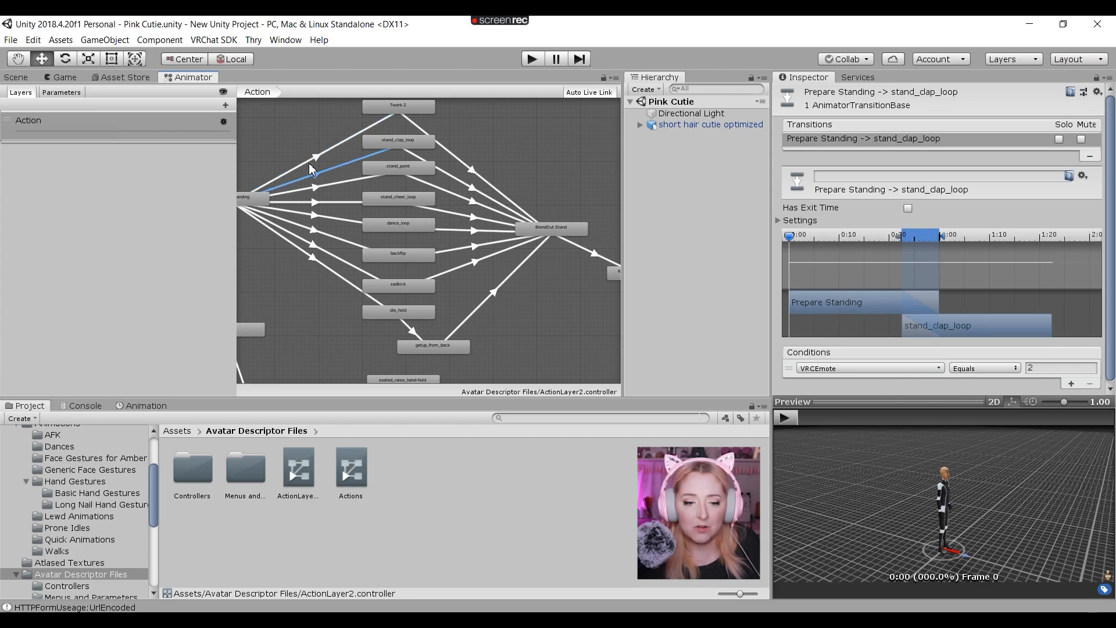
pyautogui.click(712, 125)
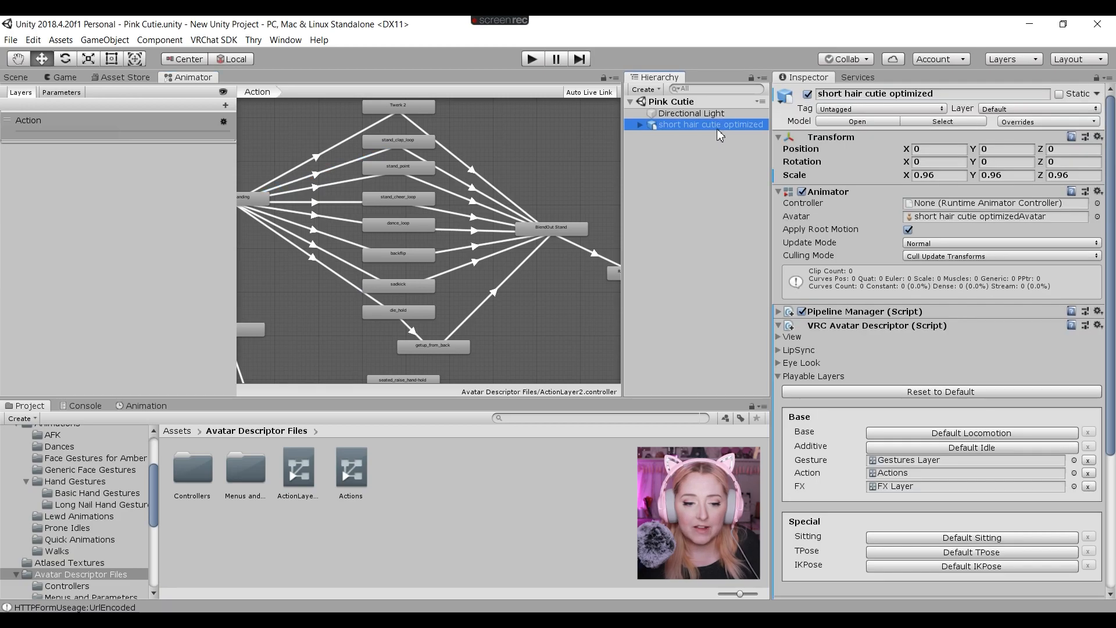
# - Review the motions assigned to the twerk3, twerk4, vibin and cripwalk states in the Actions controller
pyautogui.click(363, 474)
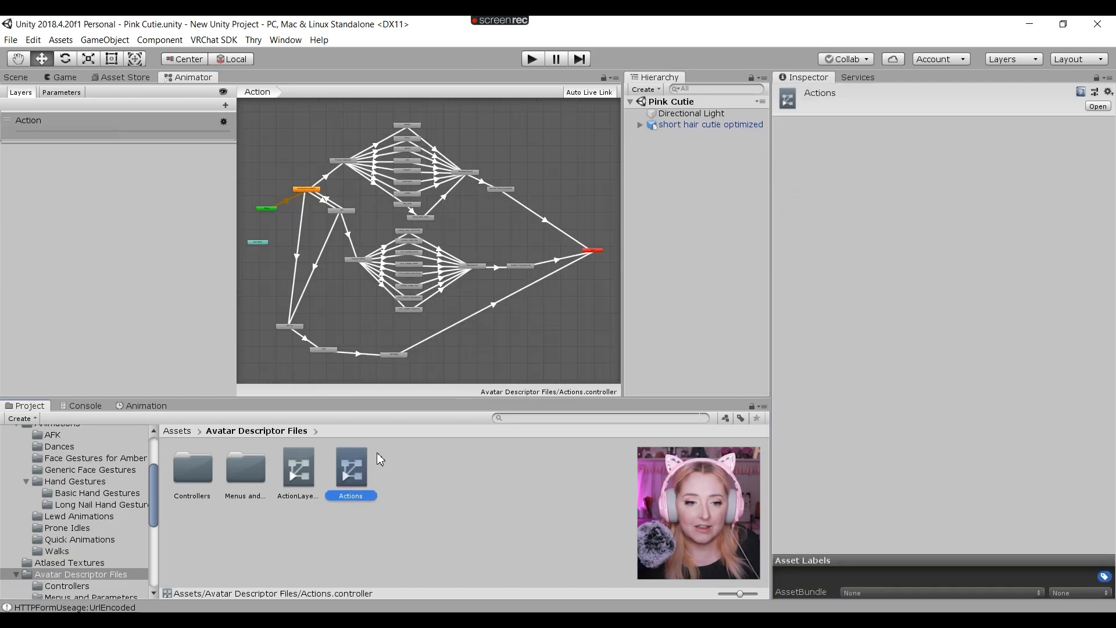
pyautogui.scroll(5, 462, 152)
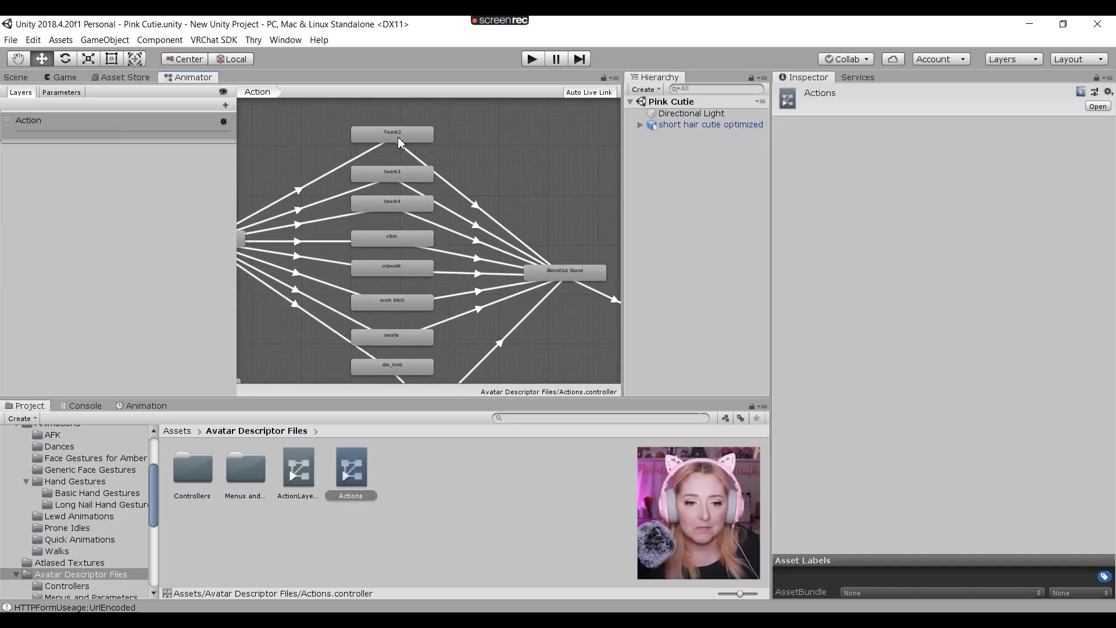
pyautogui.click(400, 174)
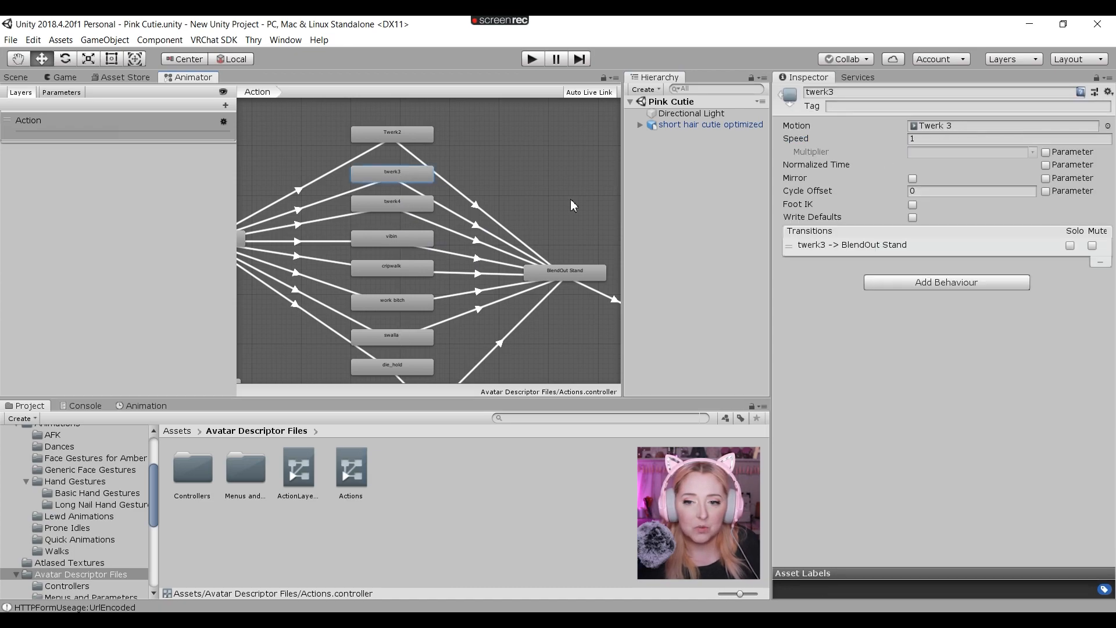
pyautogui.click(412, 207)
pyautogui.click(391, 244)
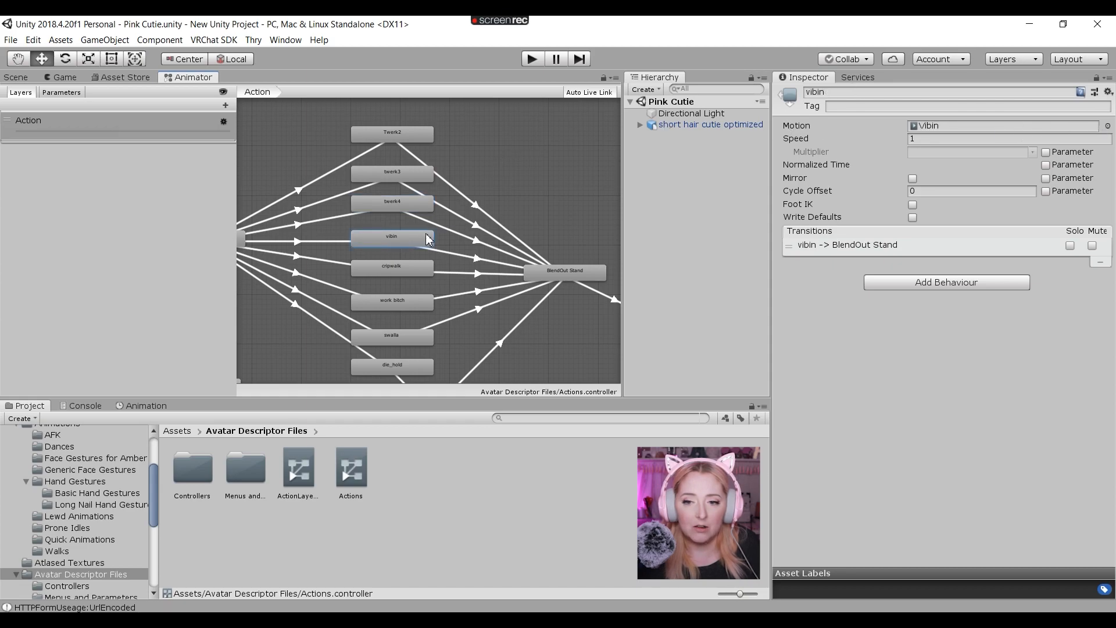
pyautogui.click(384, 269)
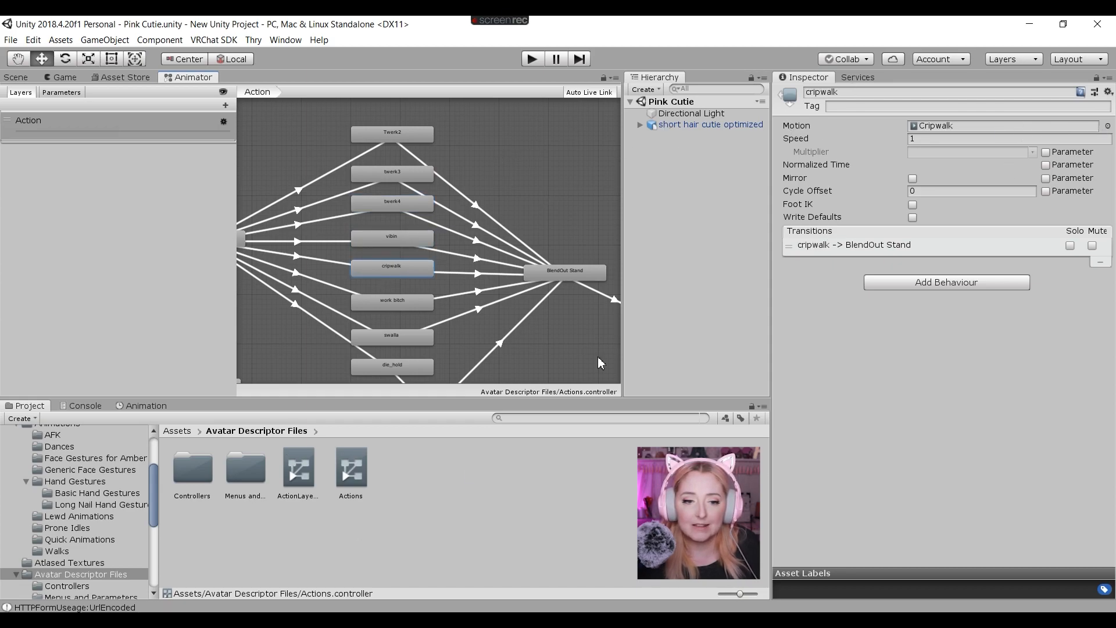
pyautogui.scroll(-6, 385, 208)
pyautogui.moveTo(406, 186); pyautogui.dragTo(418, 161, button='middle')
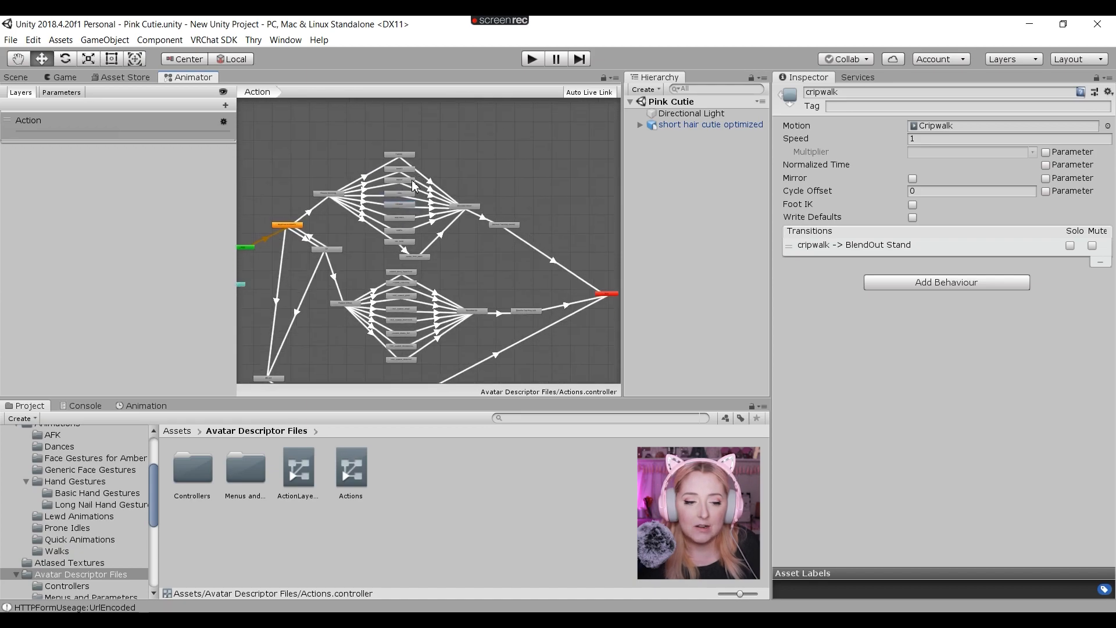
# - Switch the Action playable layer of short hair cutie optimized to ActionLayer2, then back to Actions
pyautogui.click(177, 430)
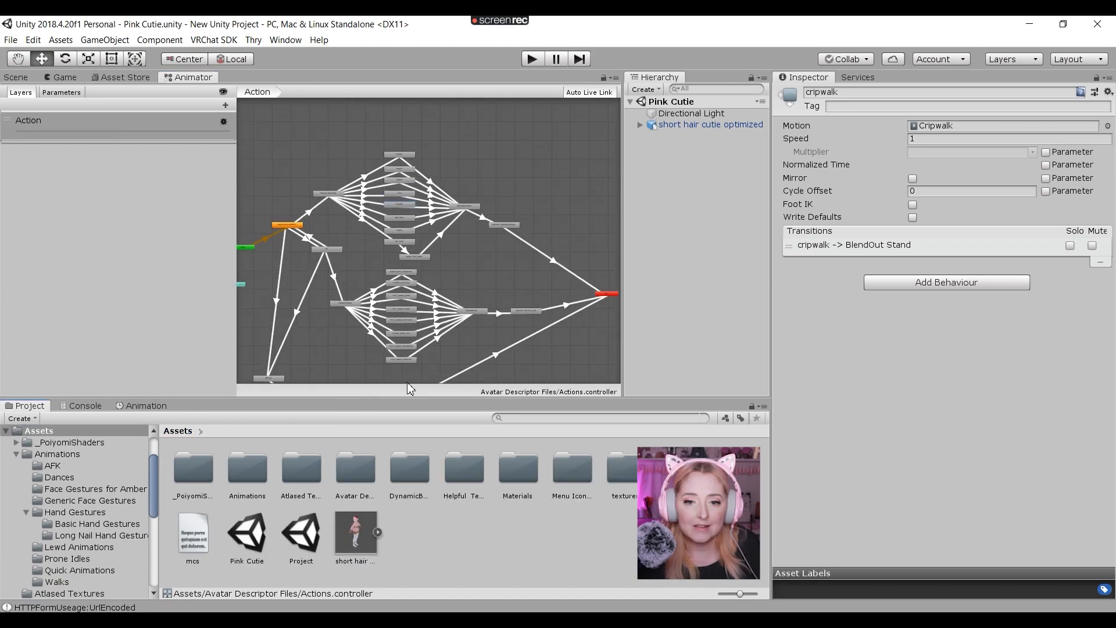
pyautogui.click(686, 124)
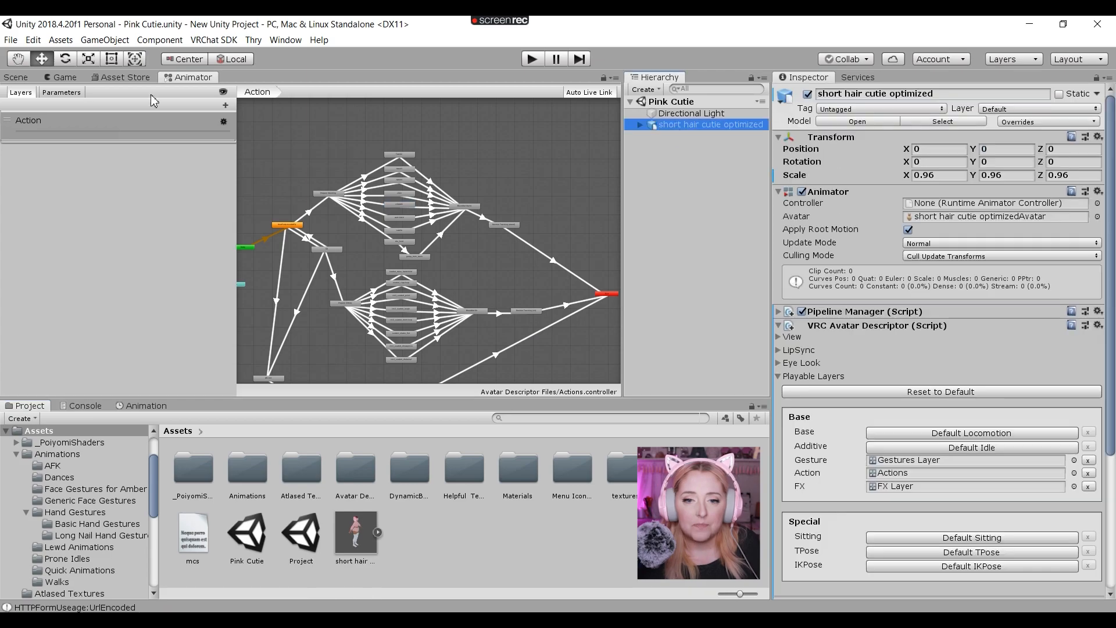
pyautogui.click(17, 78)
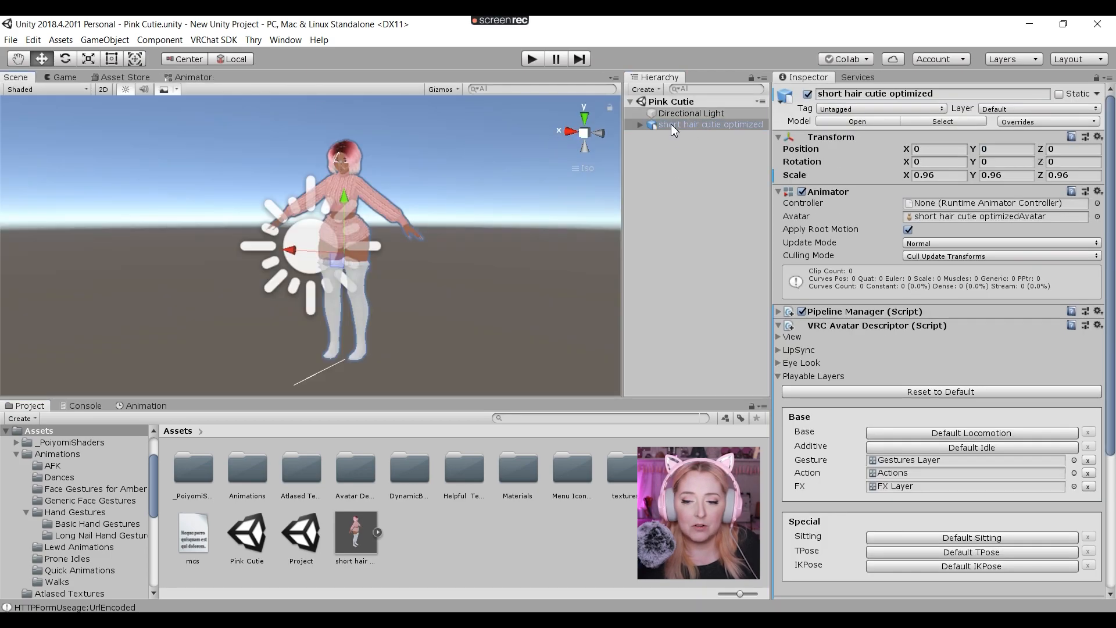
pyautogui.scroll(-5, 904, 384)
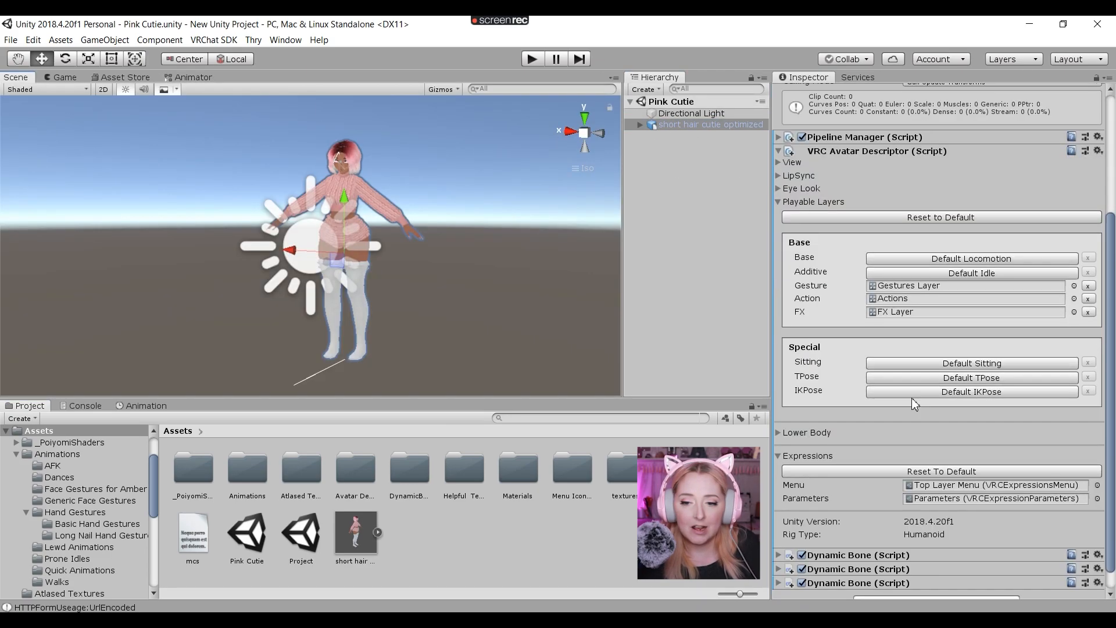
pyautogui.click(1073, 299)
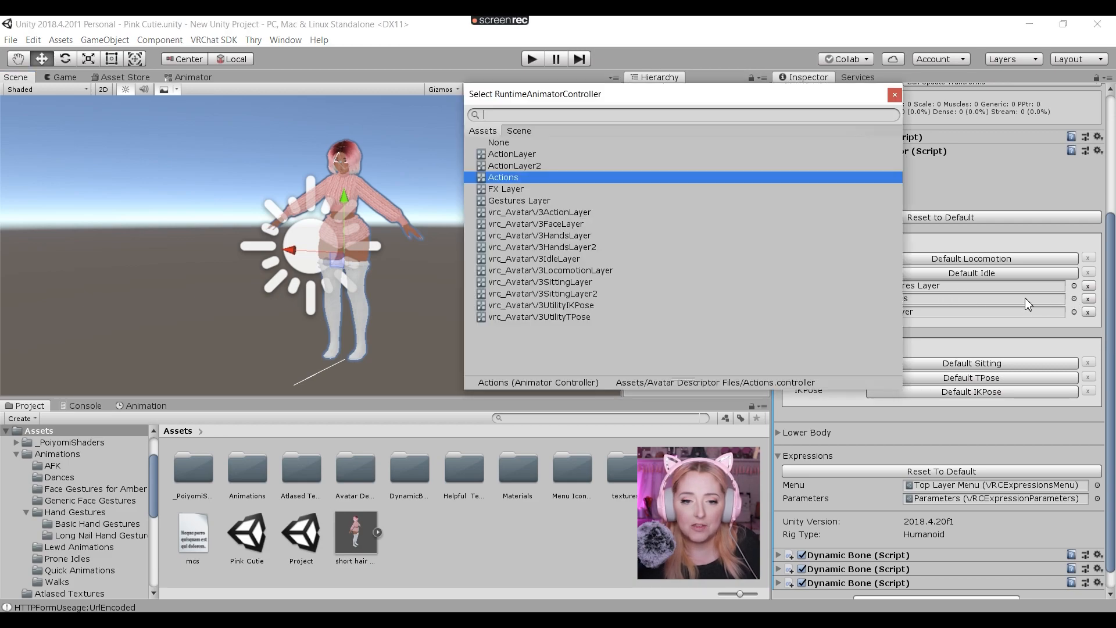
pyautogui.doubleClick(504, 177)
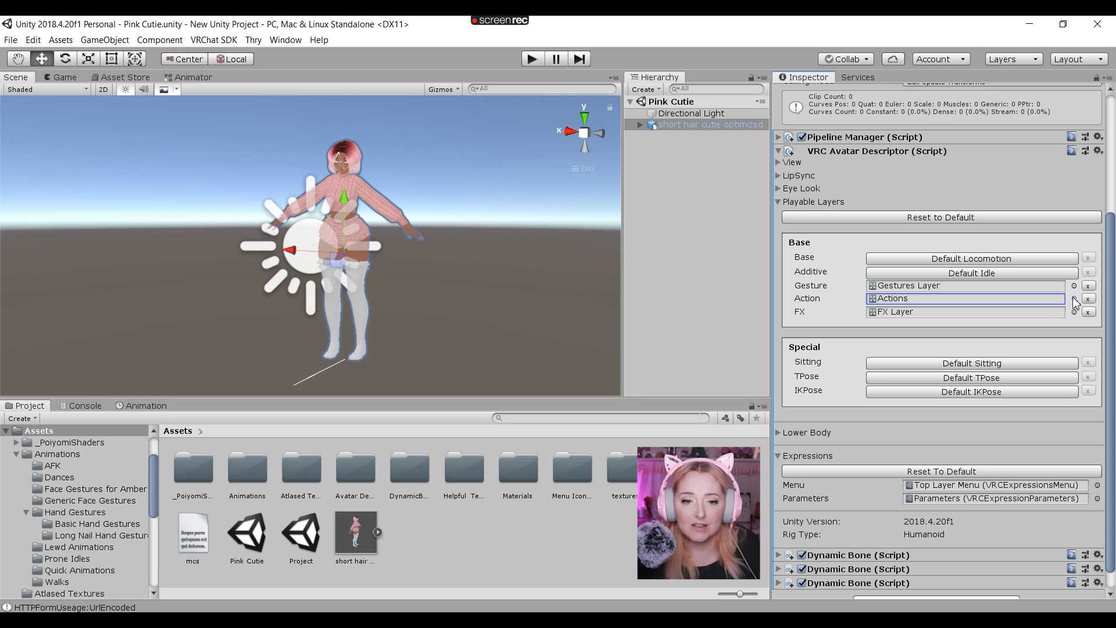
pyautogui.click(1073, 298)
pyautogui.doubleClick(525, 165)
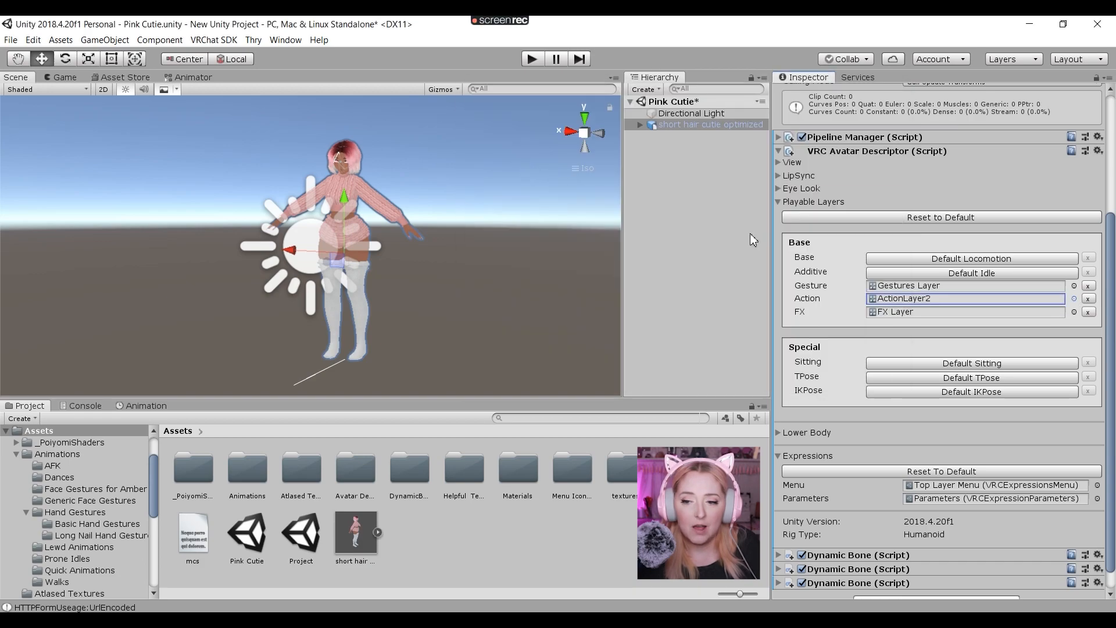
pyautogui.click(1073, 298)
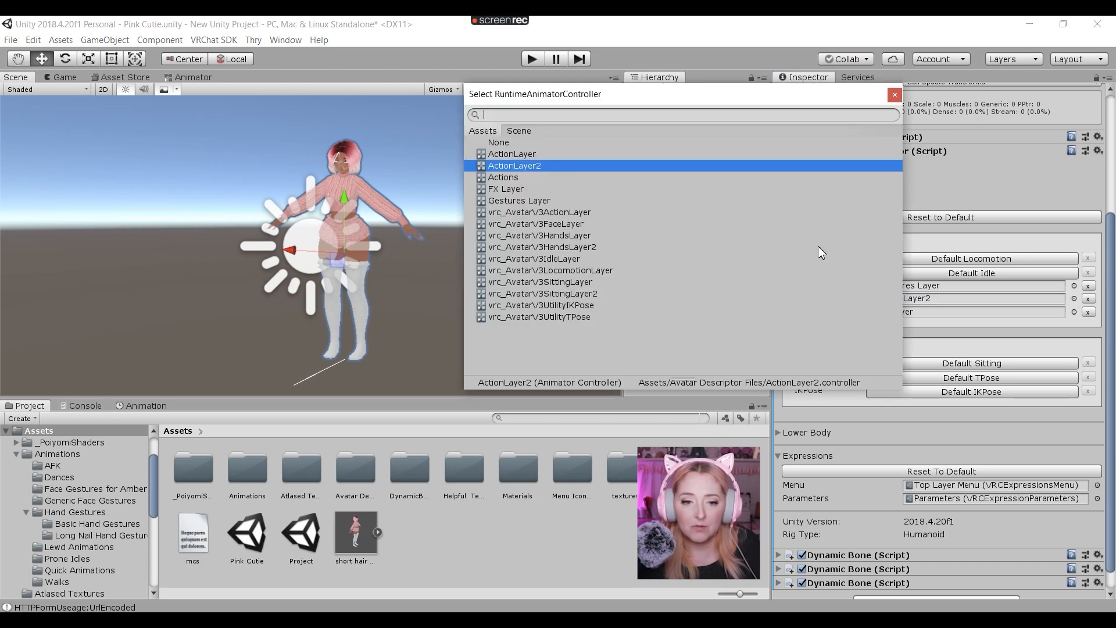
pyautogui.doubleClick(522, 176)
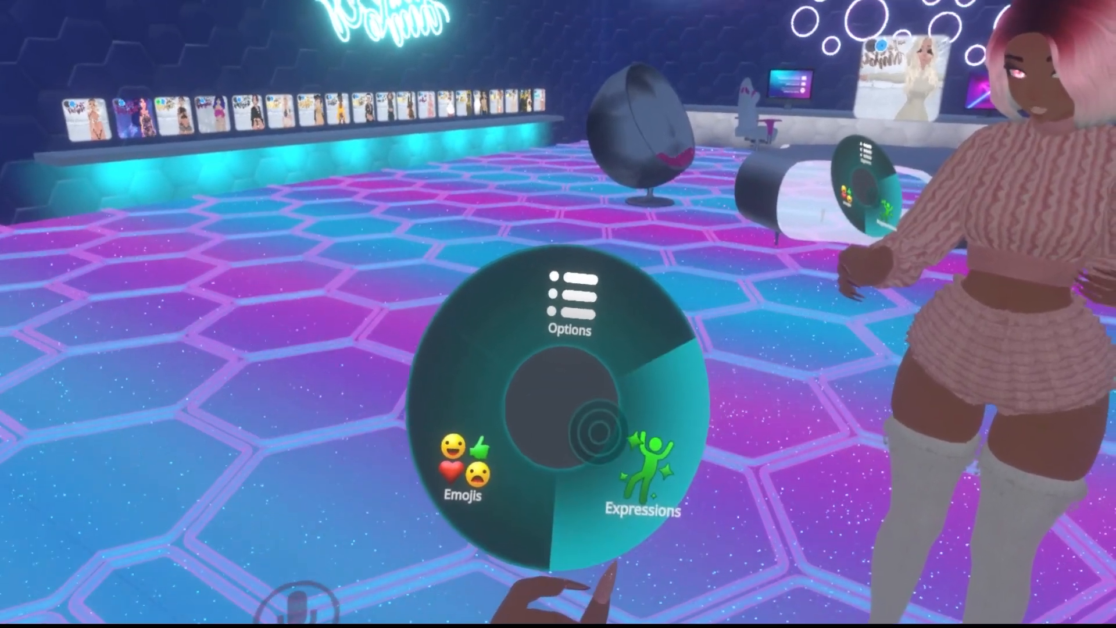
# - Switch to VRChat and open the Expressions section of the avatar's radial menu
pyautogui.click(599, 432)
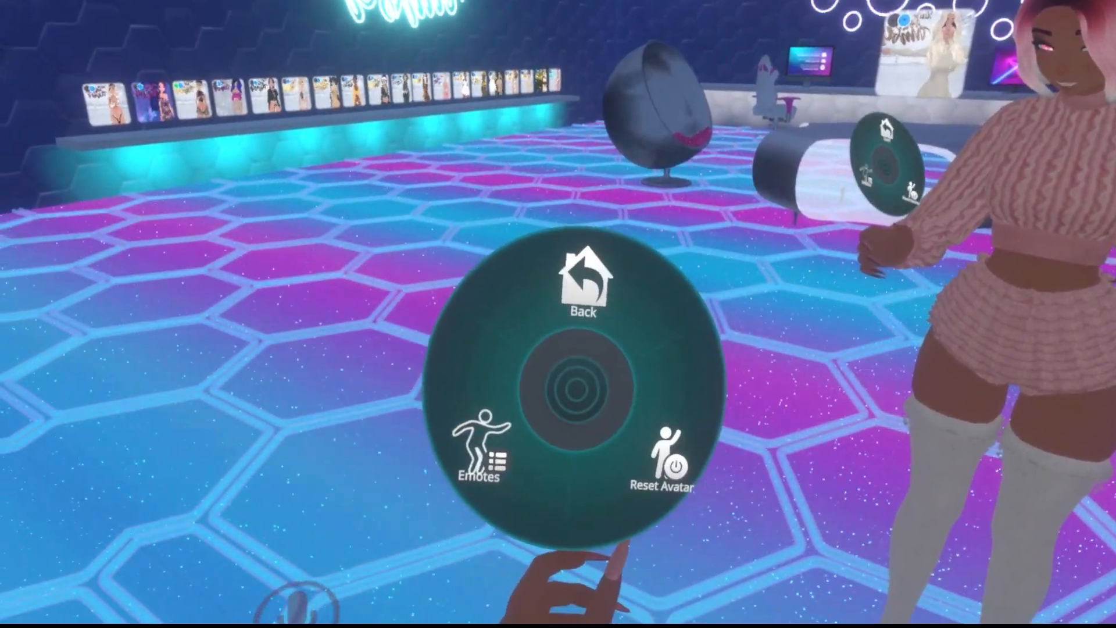